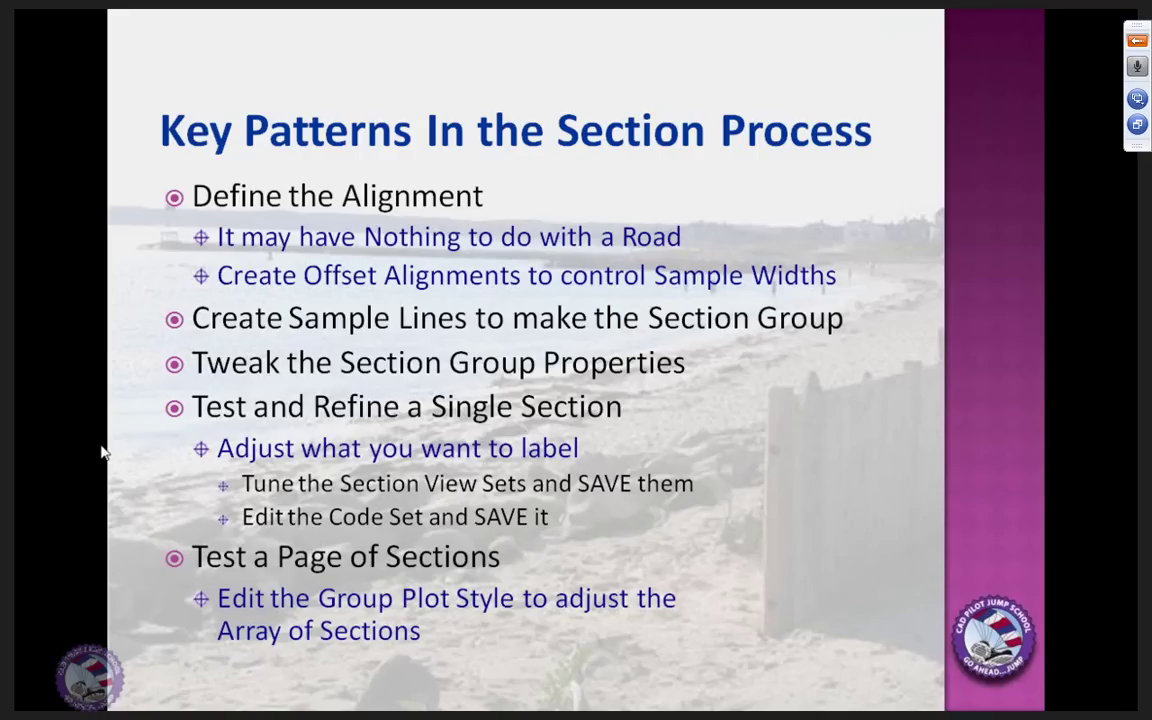
# Switch to the C-21-WE-Road drawing in AutoCAD Civil 3D and examine the start of the road corridor.
pyautogui.hotkey('alt', 'Tab')
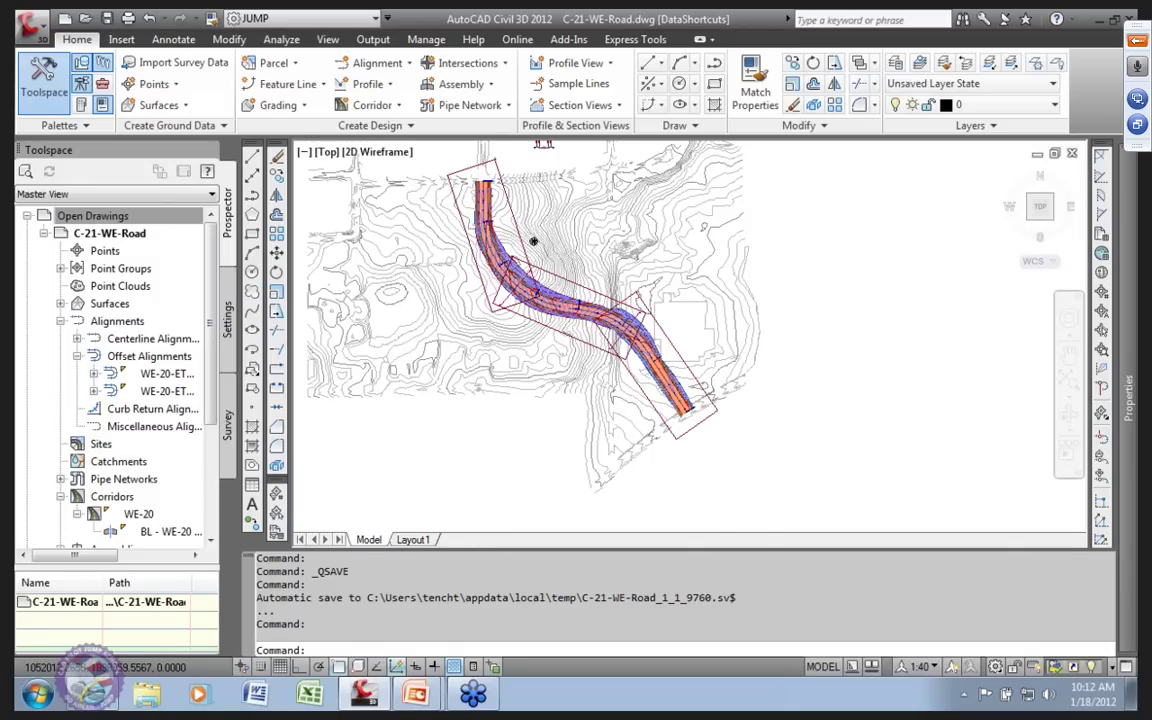
pyautogui.scroll(5, 555, 262)
pyautogui.scroll(-6, 555, 262)
pyautogui.scroll(4, 376, 289)
pyautogui.scroll(3, 376, 289)
pyautogui.scroll(-5, 344, 307)
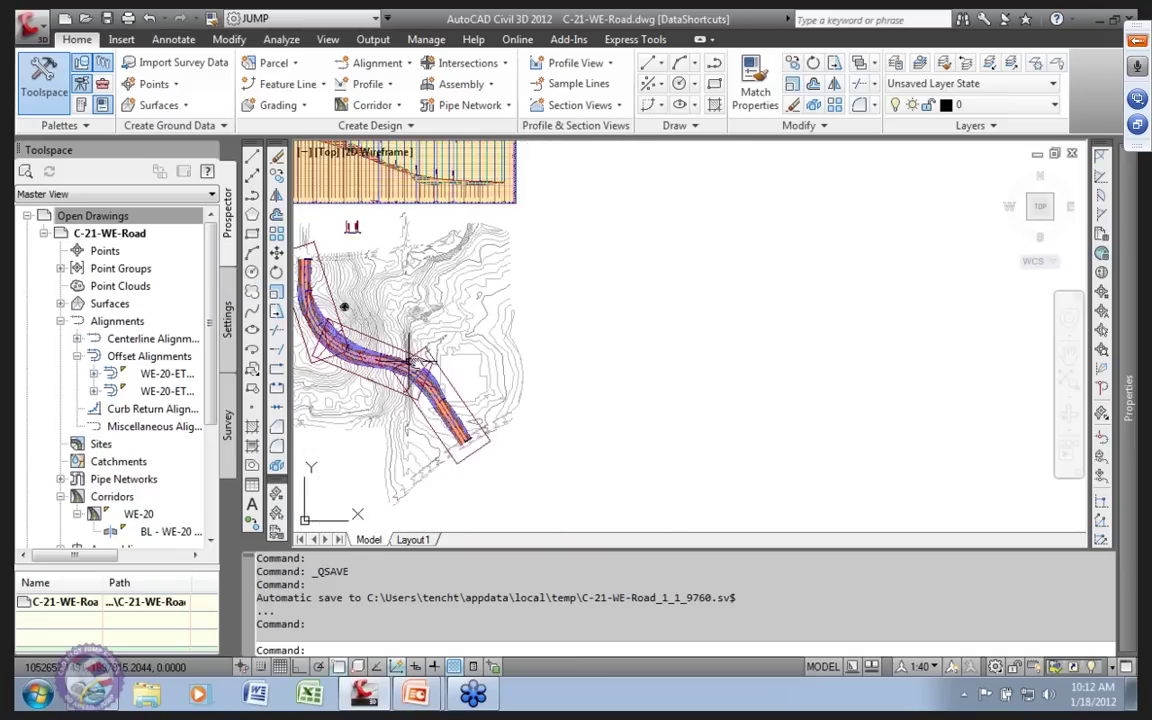
pyautogui.scroll(6, 478, 329)
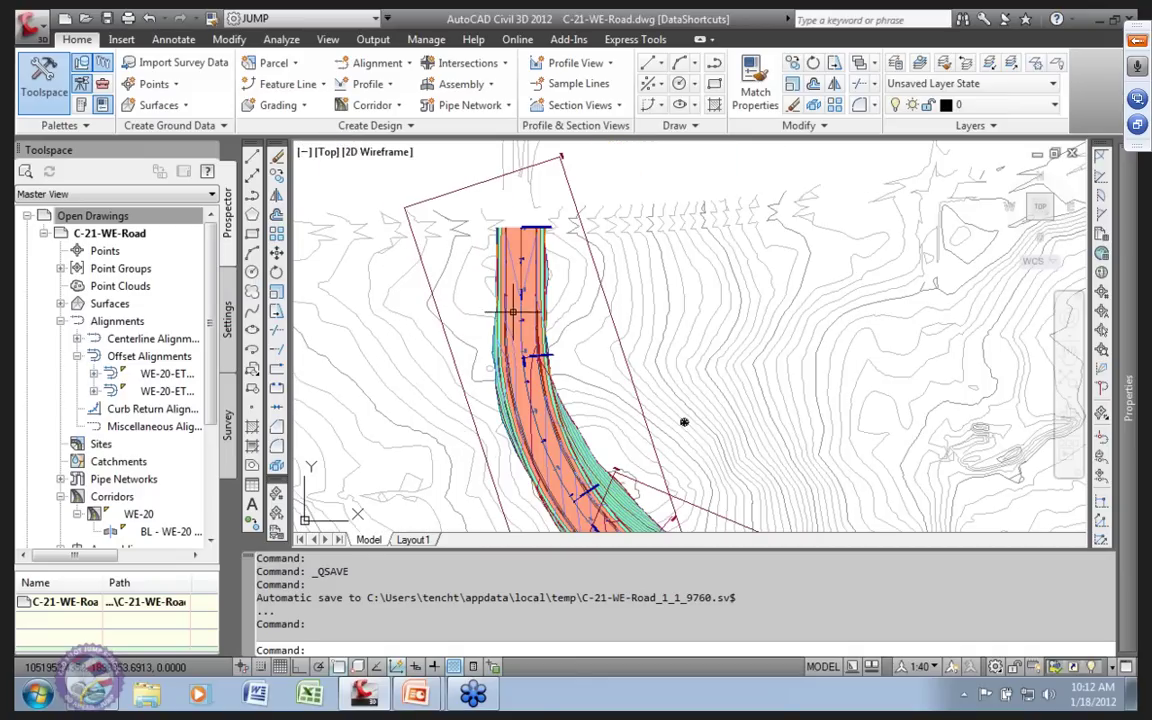
# Review the design criteria in the WE-20 centerline alignment's properties, then close them without changes.
pyautogui.click(520, 313)
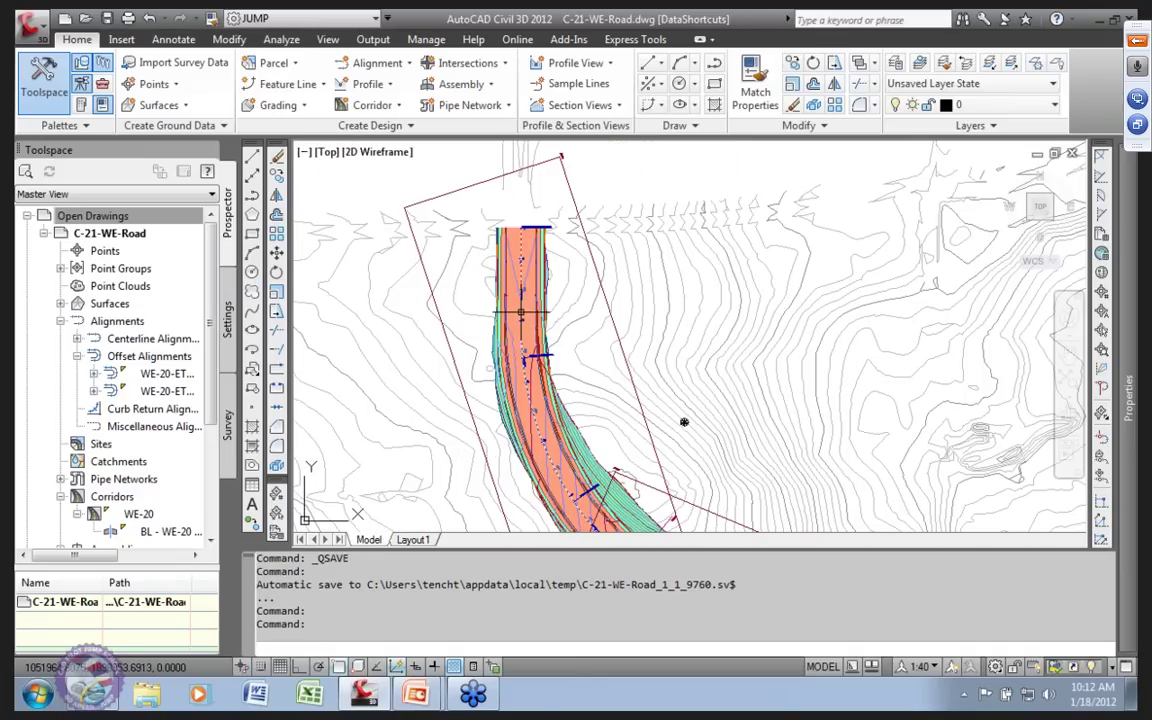
pyautogui.click(336, 82)
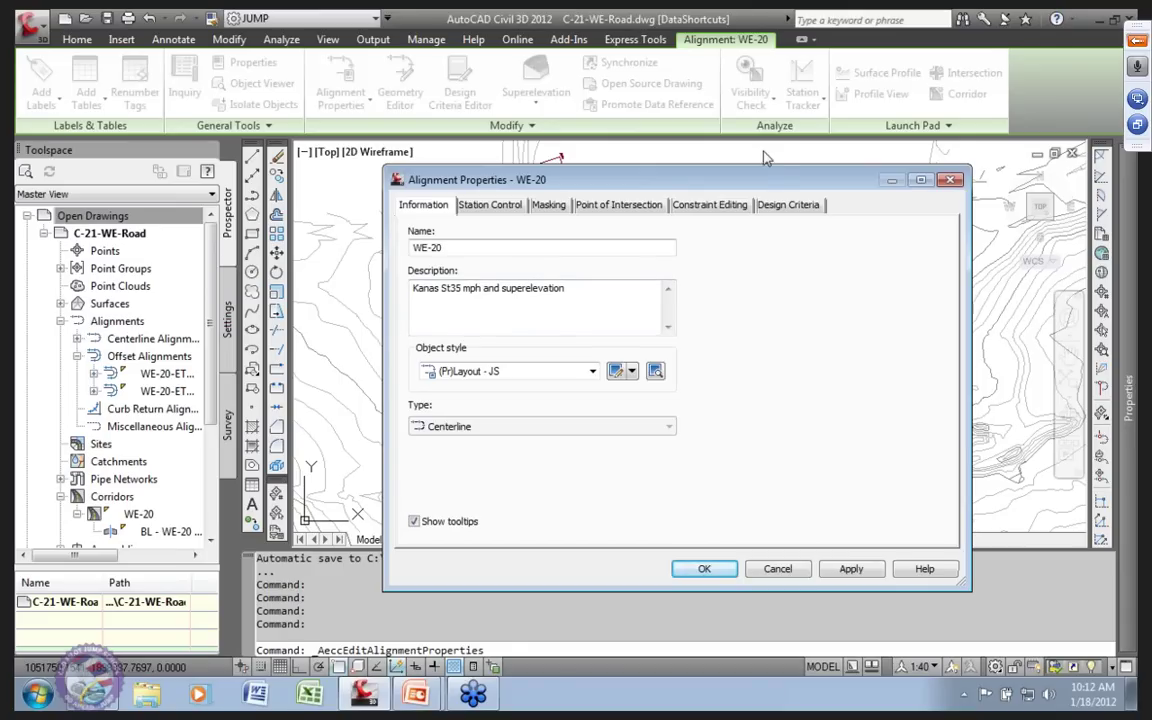
pyautogui.moveTo(764, 186); pyautogui.dragTo(585, 152)
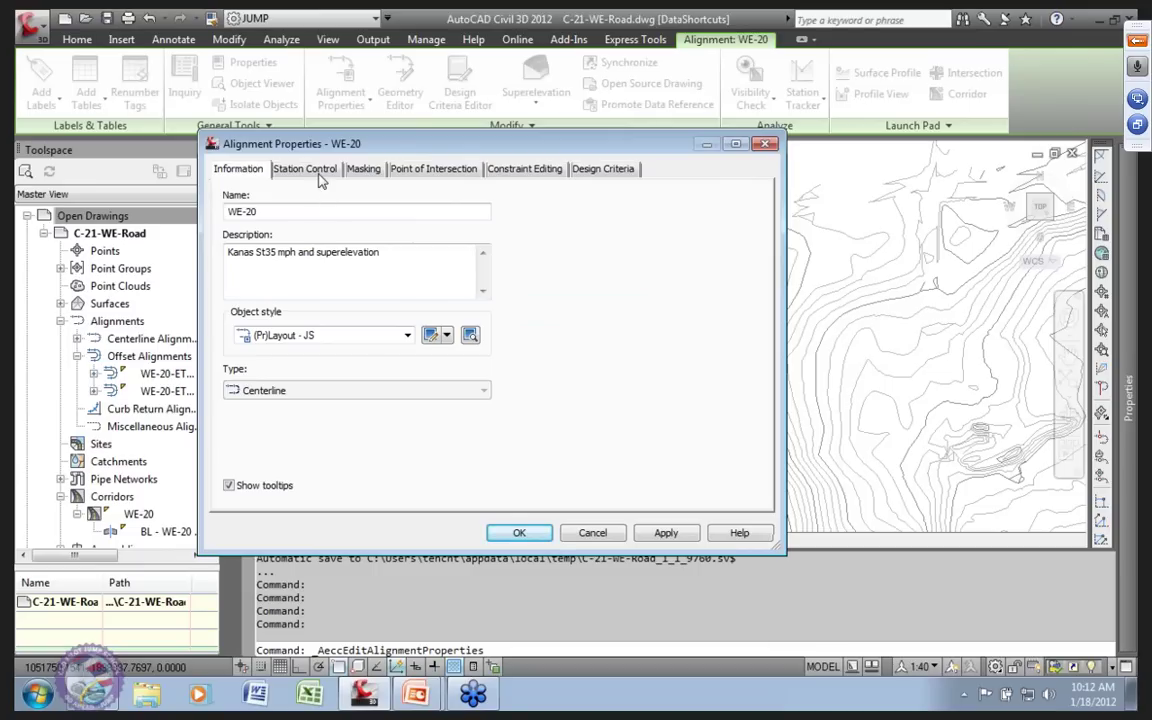
pyautogui.click(615, 170)
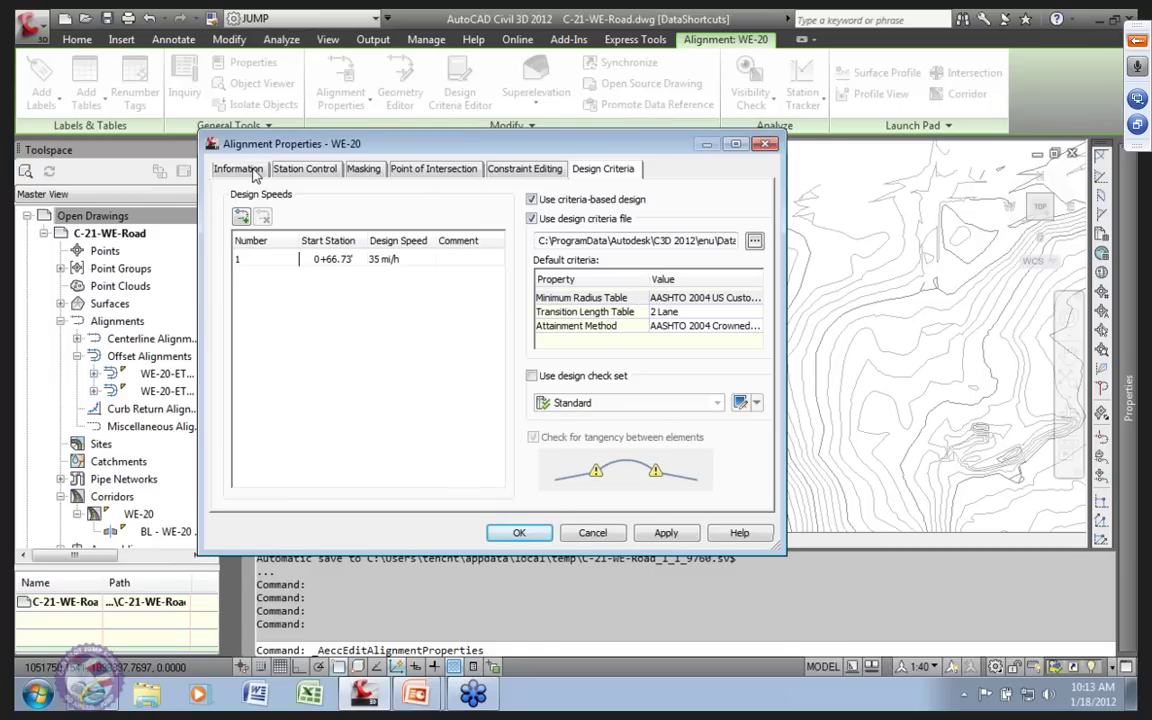
pyautogui.click(592, 532)
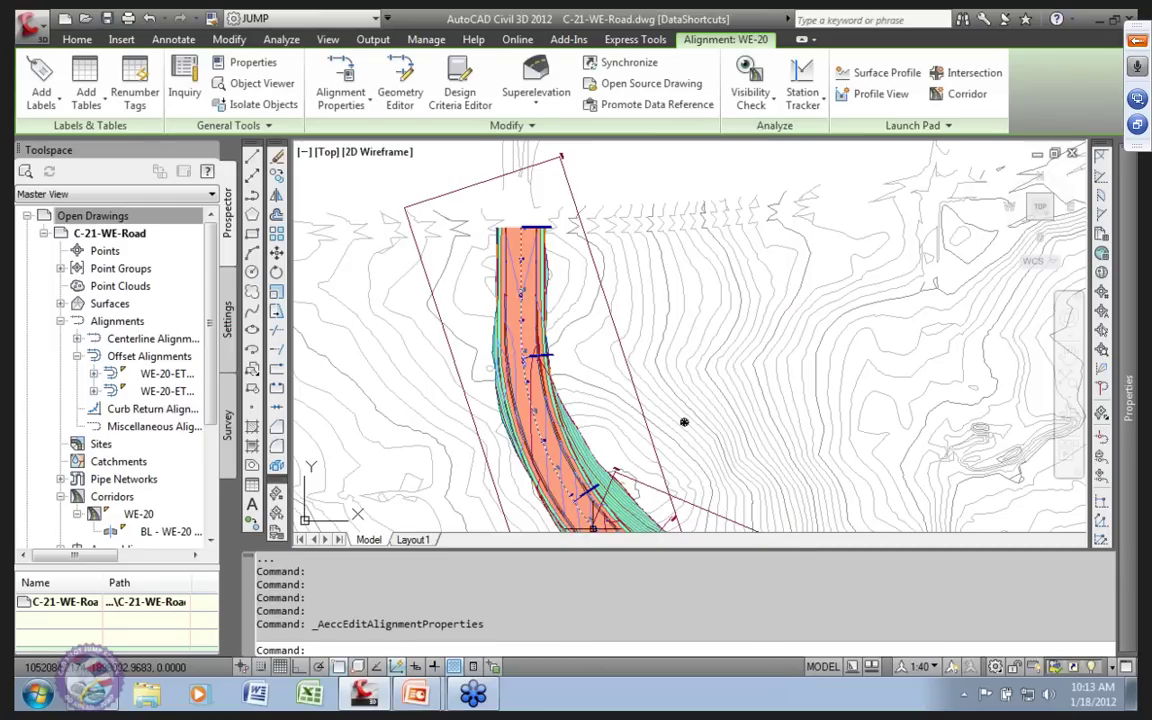
# Open the WE-20 alignment's geometry editor, review its table of lines and spiral-curve entities, and close the editor.
pyautogui.click(399, 88)
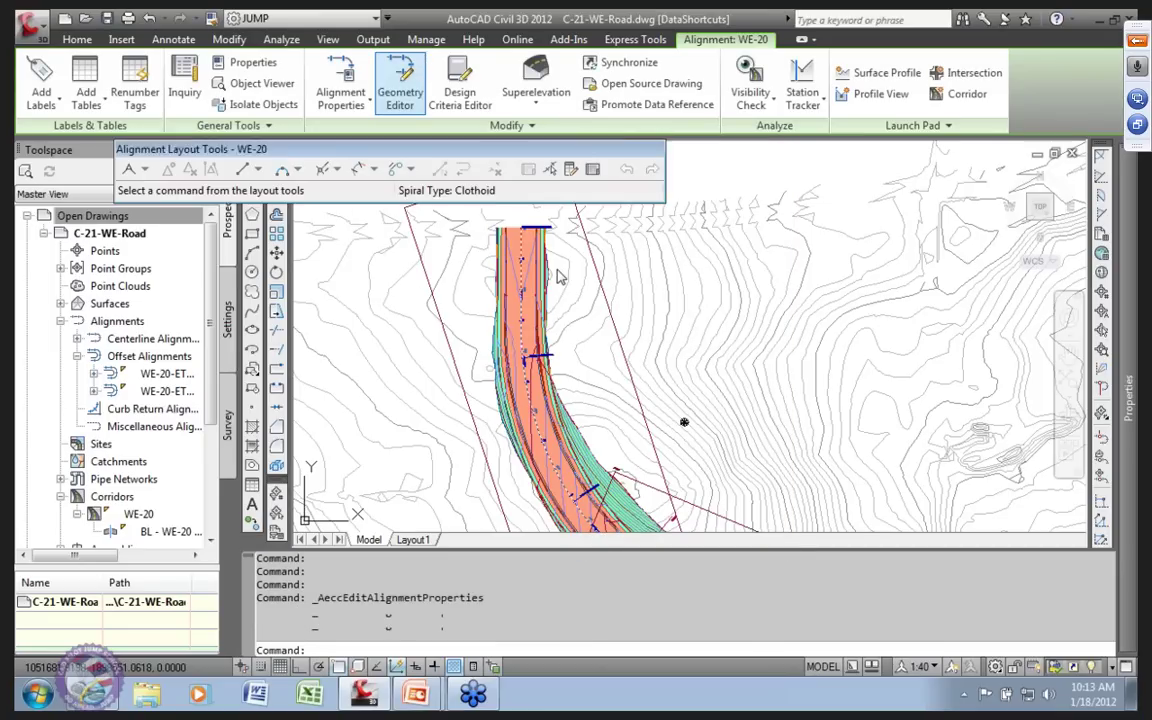
pyautogui.click(592, 169)
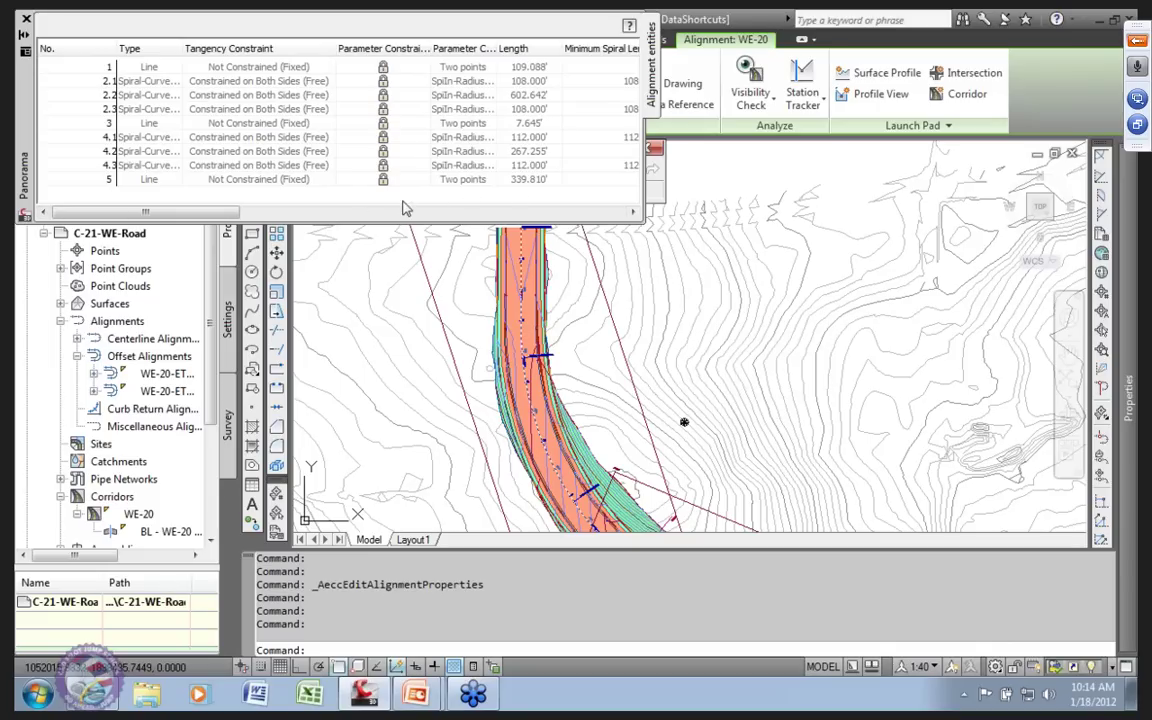
pyautogui.moveTo(200, 211)
pyautogui.mouseDown()
pyautogui.moveTo(455, 228)
pyautogui.moveTo(218, 220)
pyautogui.mouseUp()
pyautogui.click(28, 19)
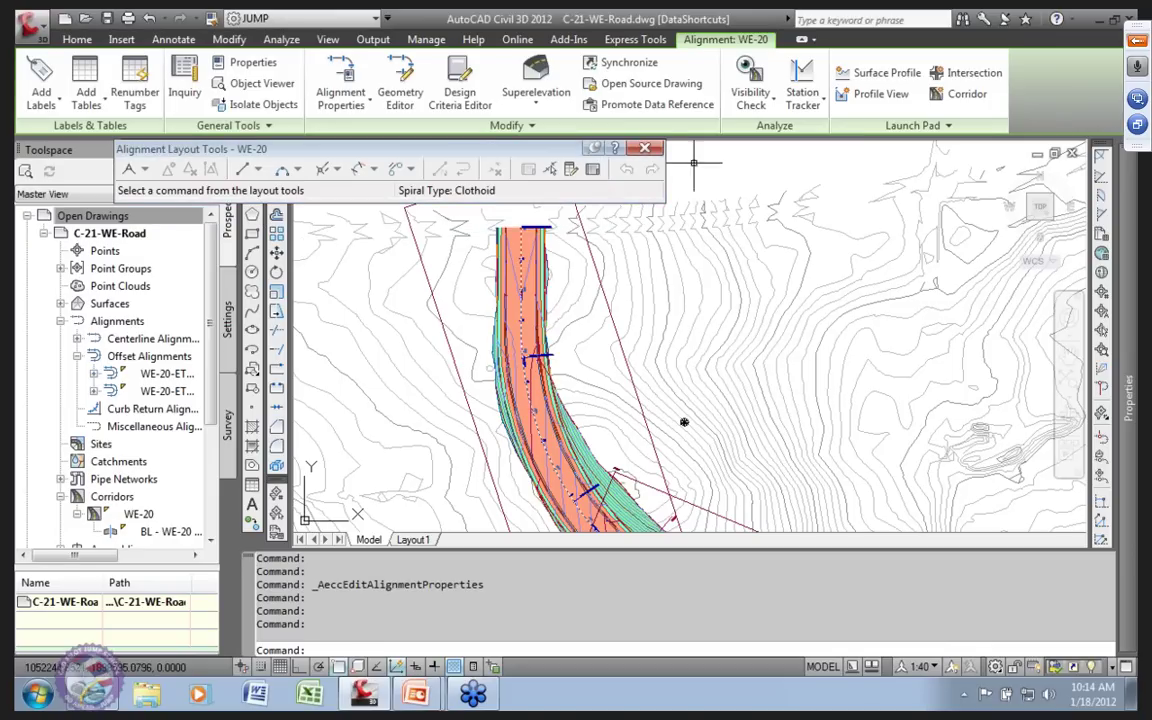
pyautogui.click(647, 150)
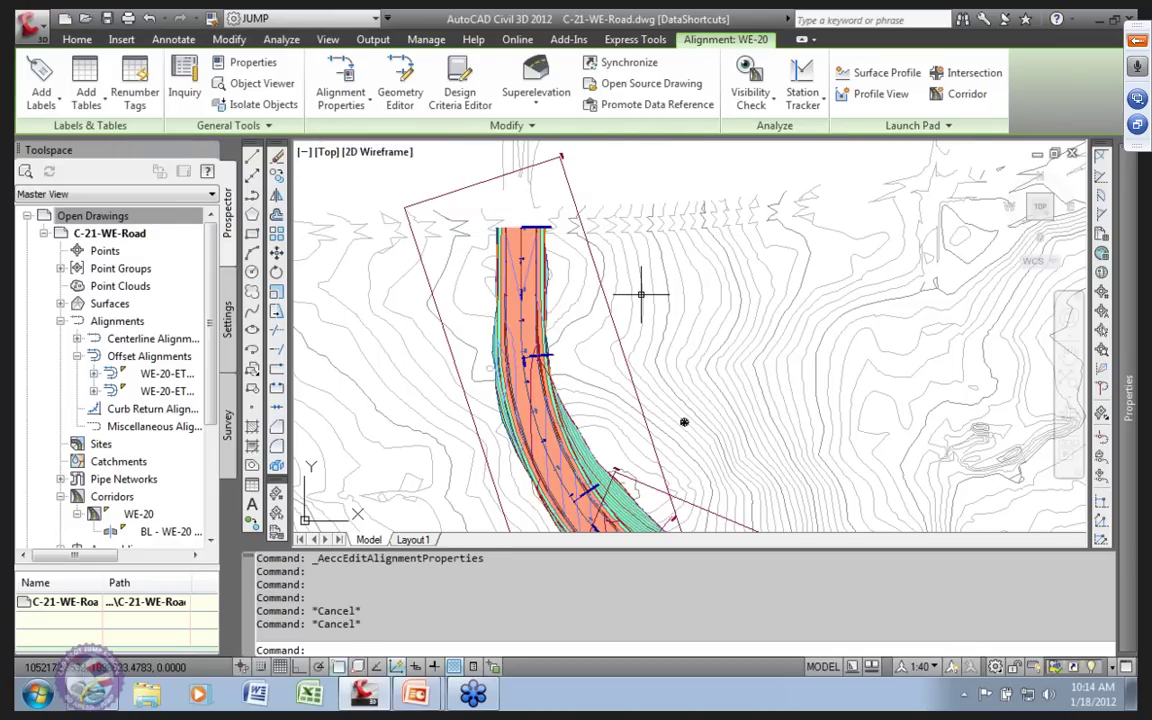
# Examine the corridor along its curves and the items stored under the first WE-20 offset alignment.
pyautogui.moveTo(684, 422)
pyautogui.mouseDown(button='middle')
pyautogui.moveTo(661, 424)
pyautogui.moveTo(432, 238)
pyautogui.mouseUp(button='middle')
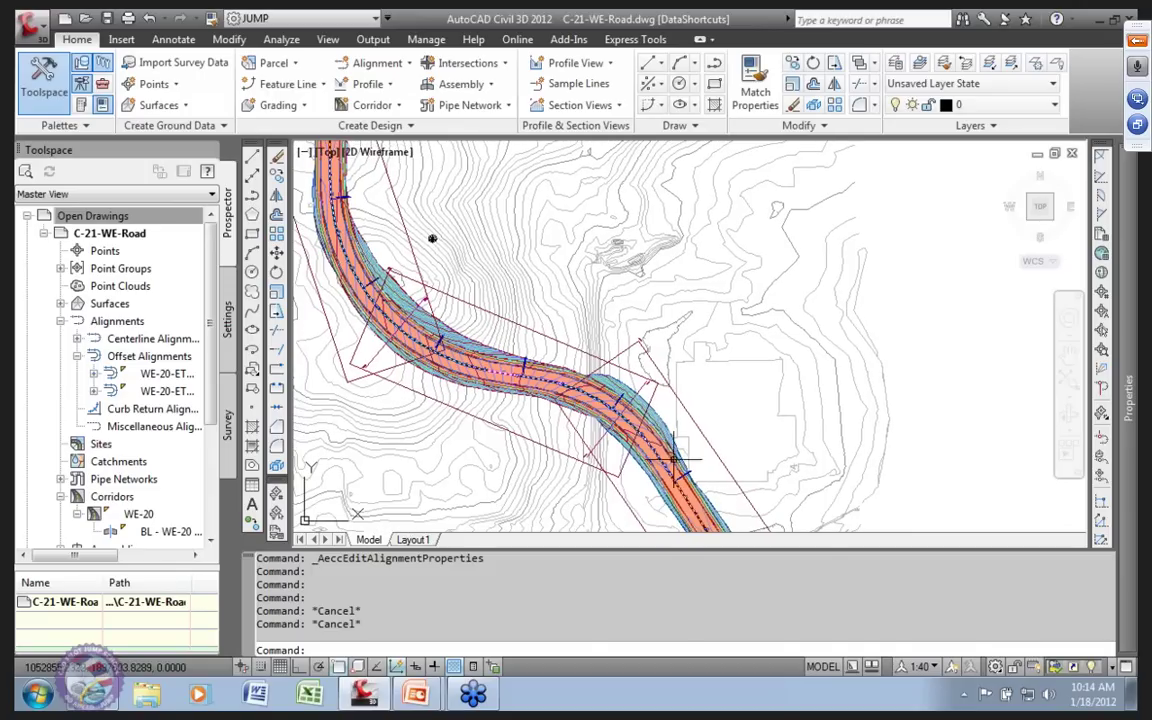
pyautogui.scroll(-5, 432, 238)
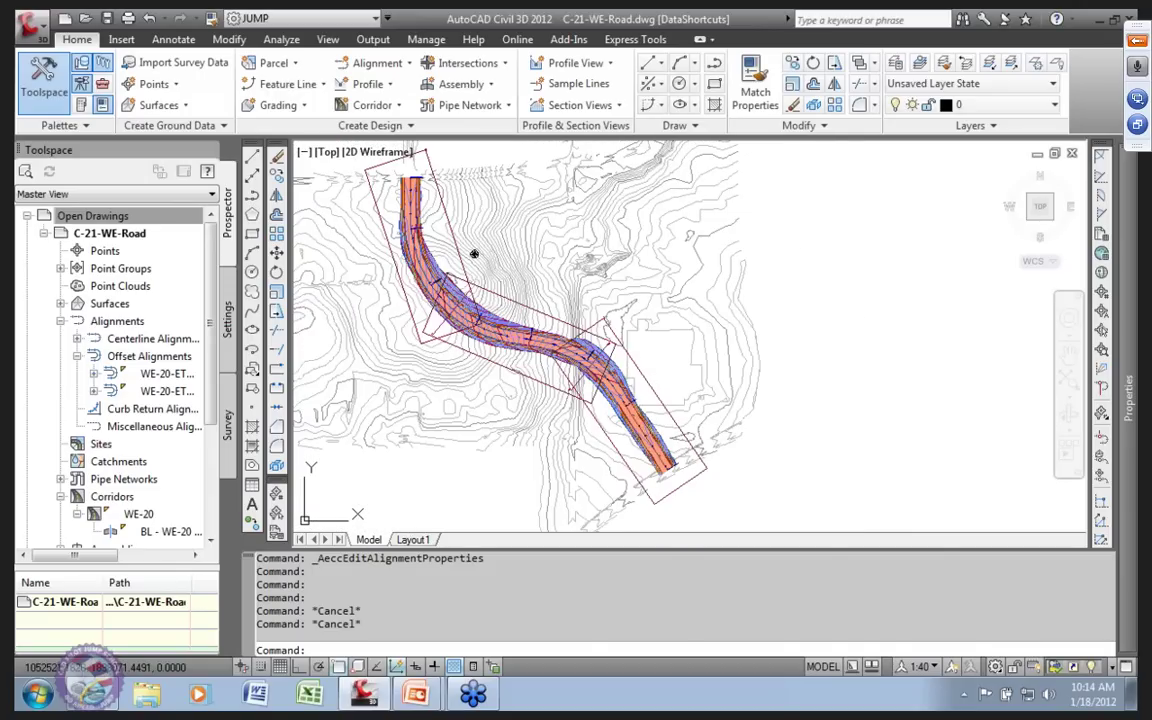
pyautogui.scroll(5, 446, 298)
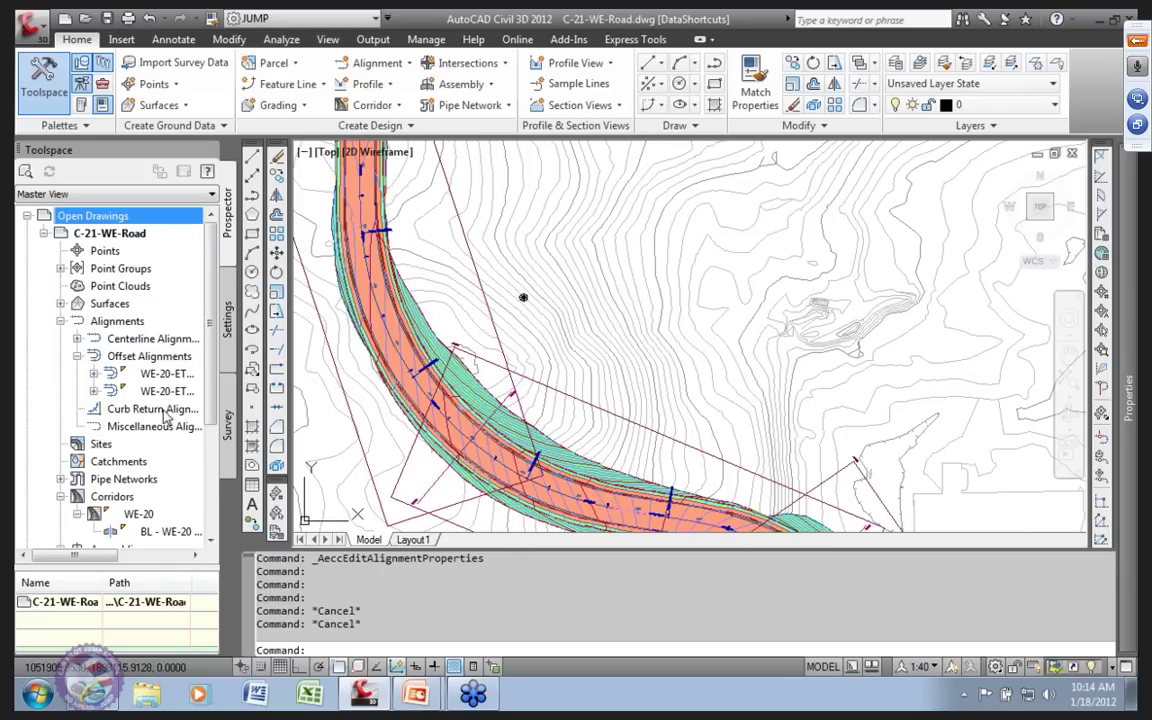
pyautogui.click(93, 373)
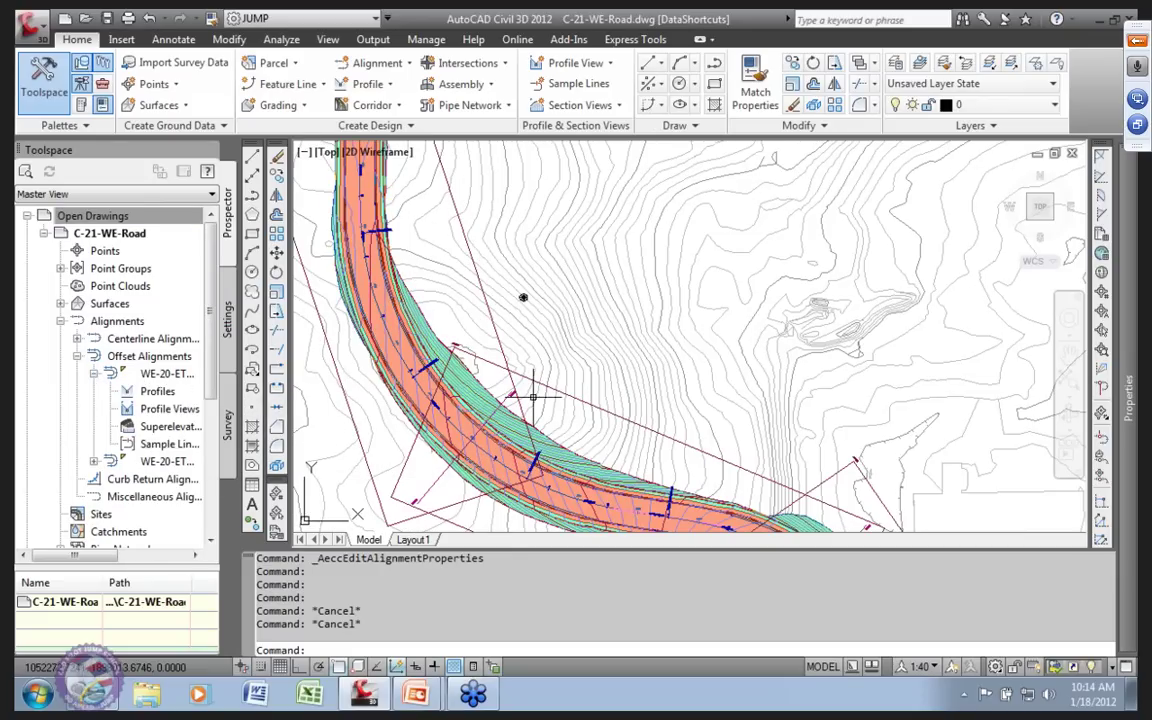
pyautogui.scroll(-4, 523, 297)
pyautogui.scroll(5, 506, 329)
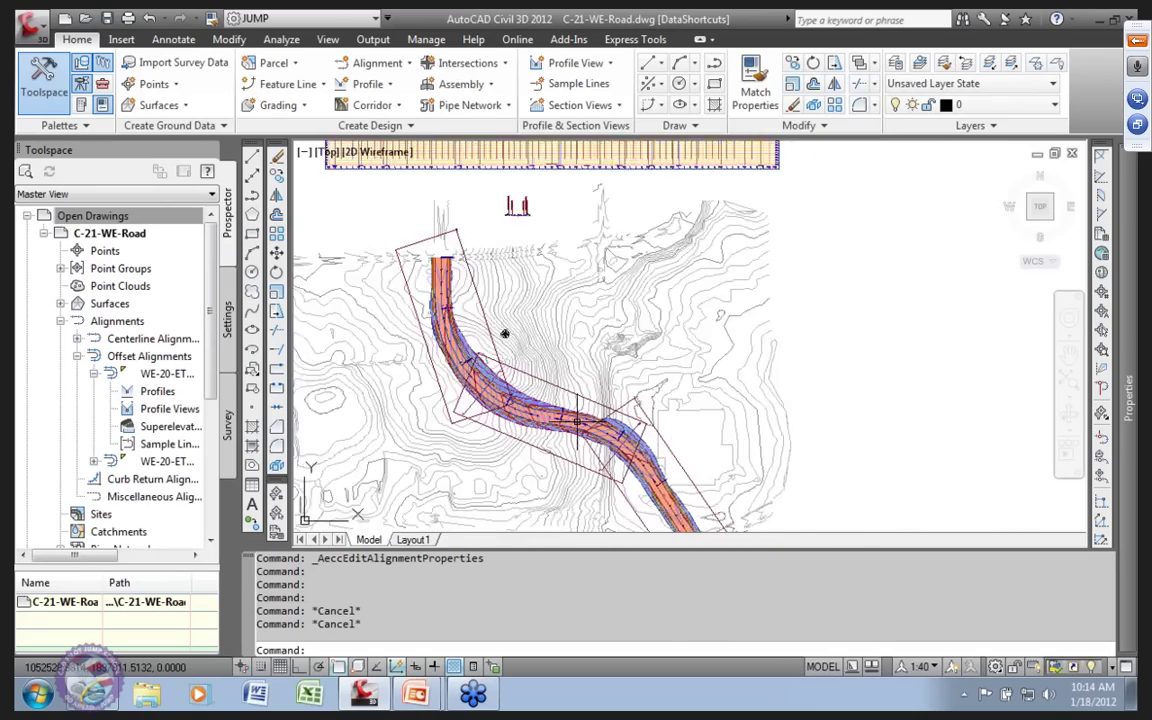
pyautogui.scroll(3, 650, 427)
pyautogui.scroll(-3, 482, 421)
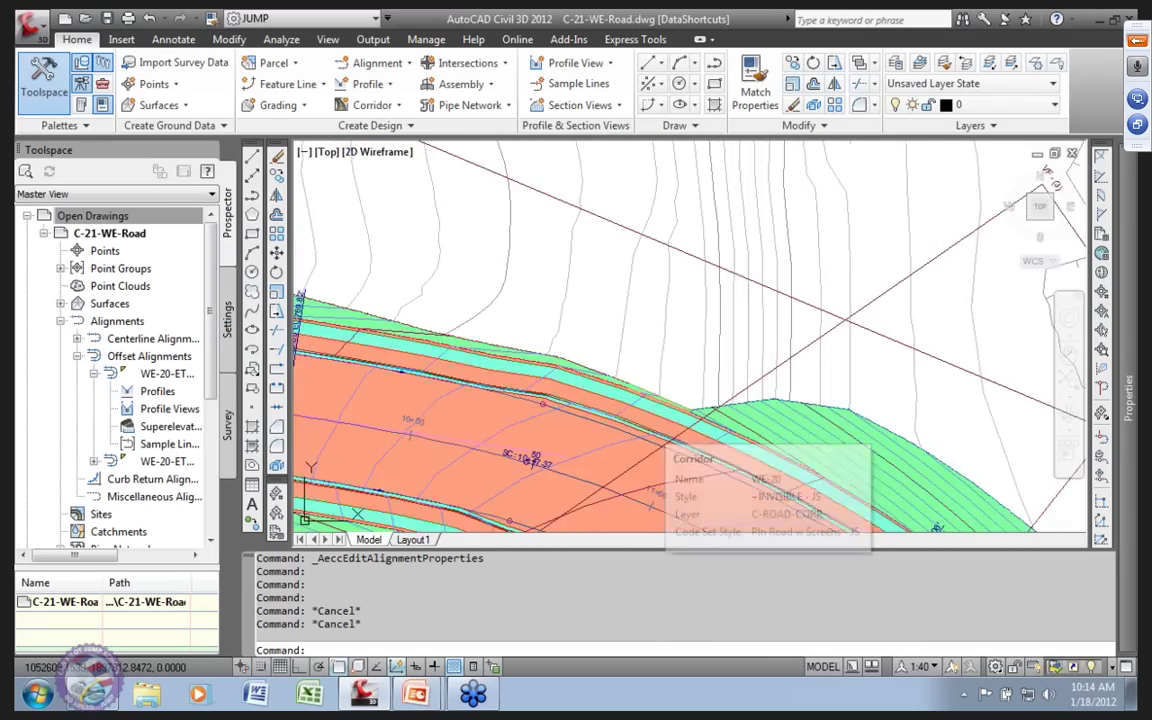
pyautogui.scroll(-3, 643, 427)
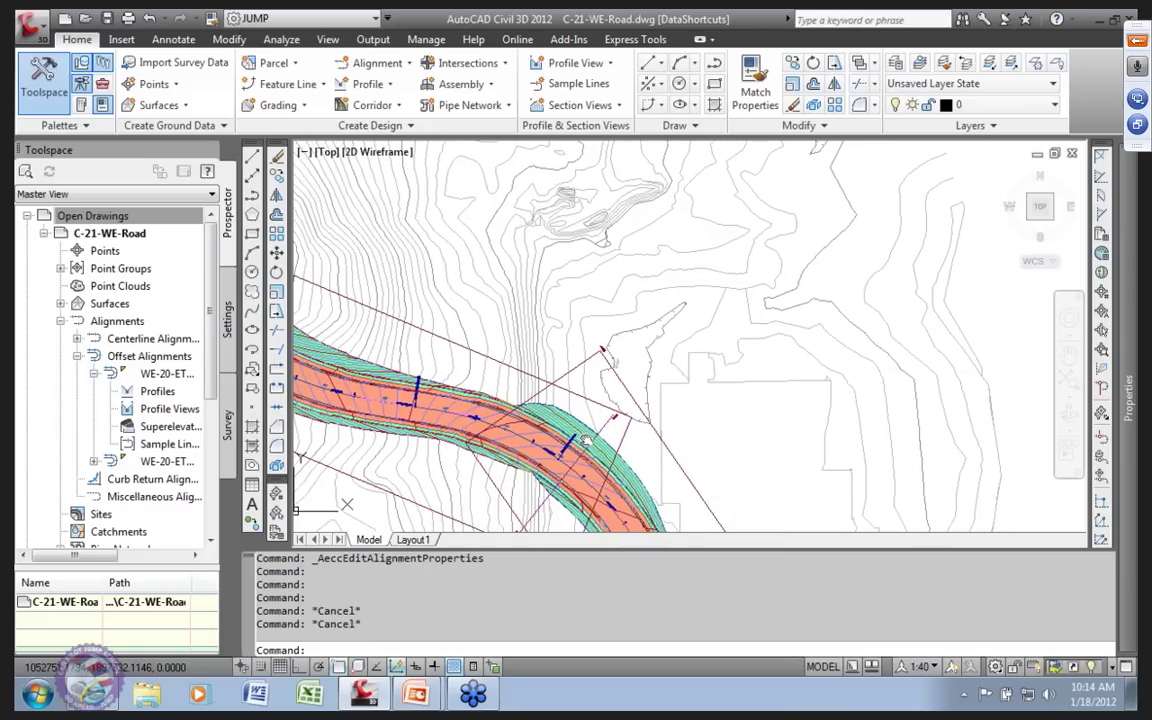
pyautogui.moveTo(643, 427); pyautogui.dragTo(560, 350, button='middle')
pyautogui.scroll(-4, 478, 272)
# Examine the lane, curb and gutter, sidewalk and daylight slope subassemblies of the 35 Collector Full Section assembly.
pyautogui.scroll(8, 476, 268)
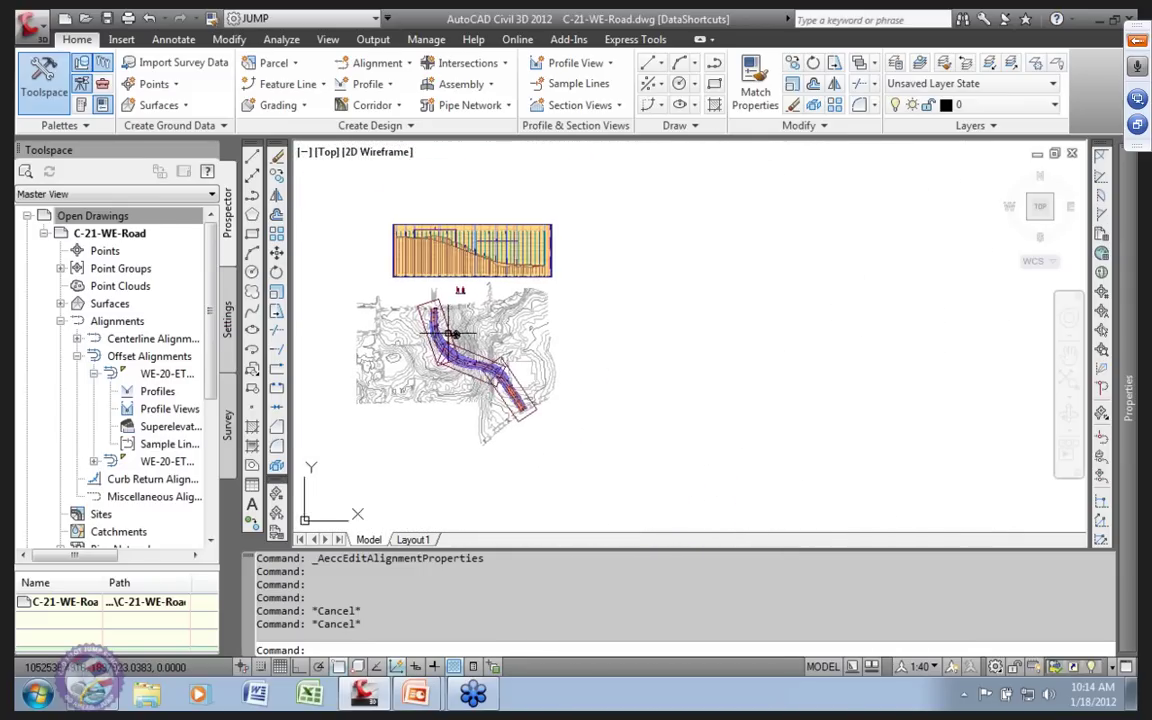
pyautogui.scroll(8, 473, 262)
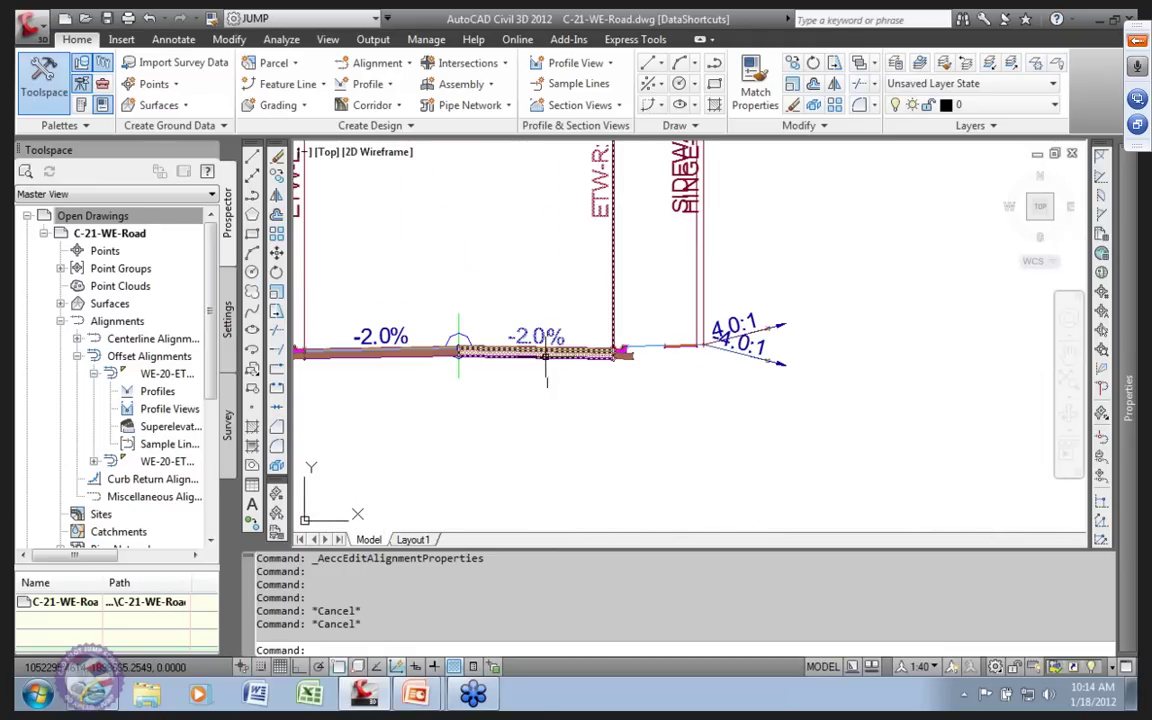
pyautogui.moveTo(545, 355)
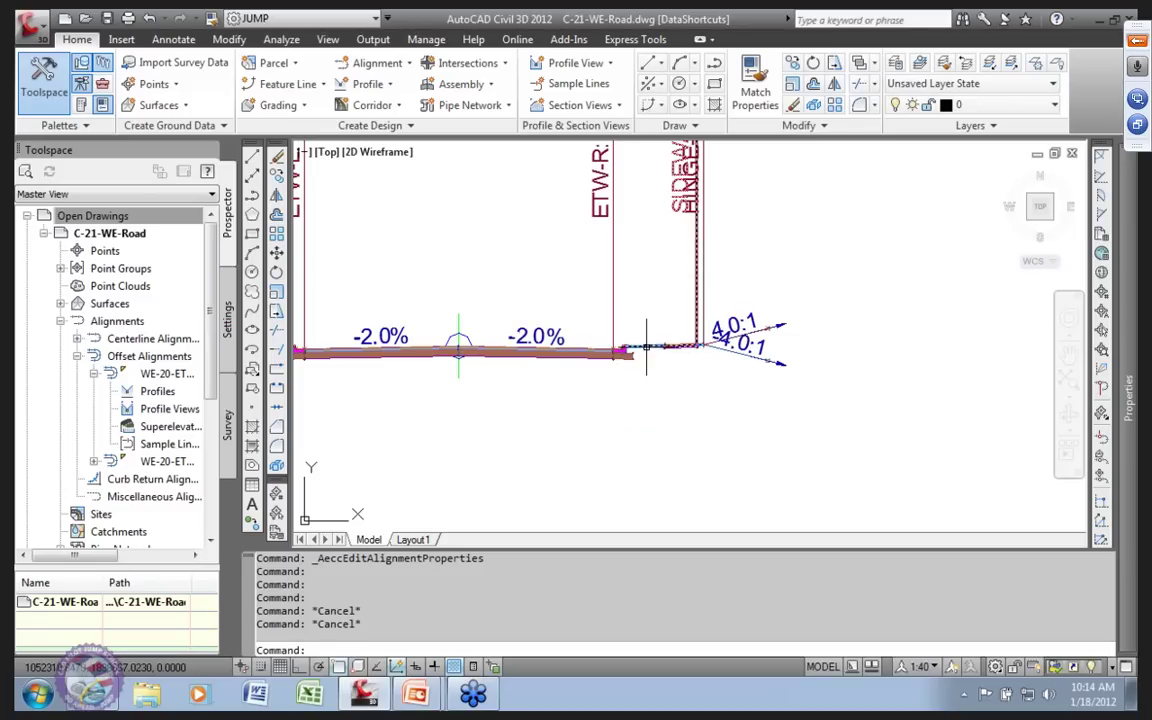
pyautogui.moveTo(649, 346)
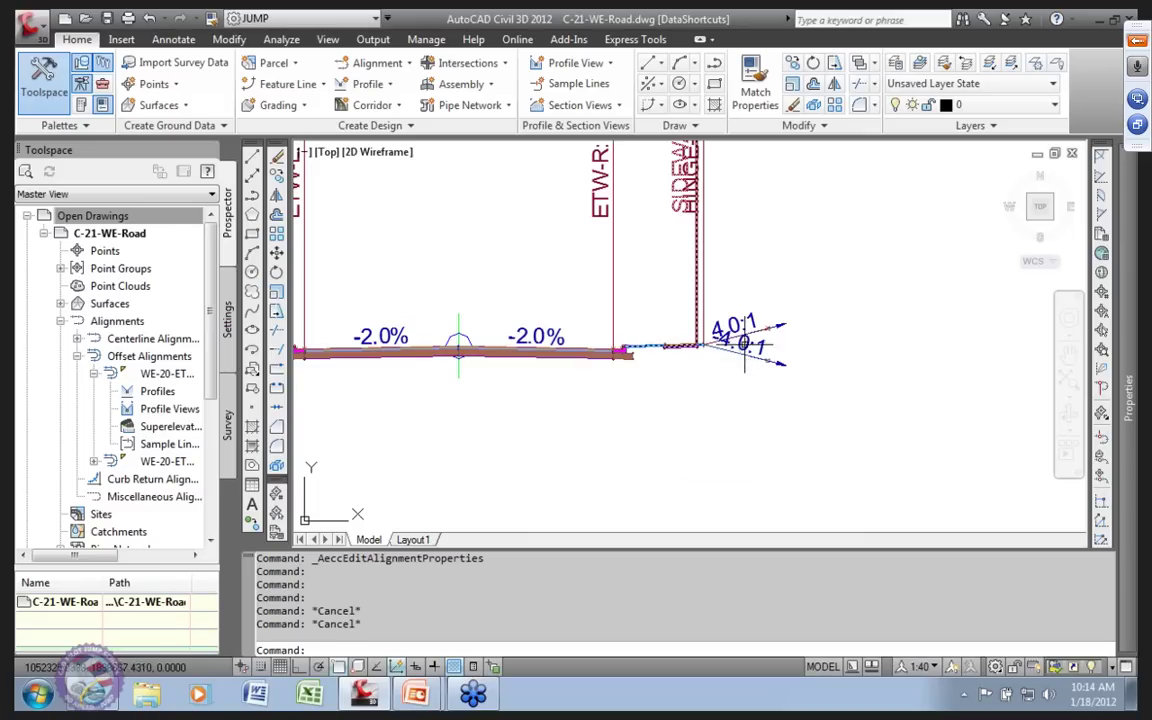
pyautogui.moveTo(736, 354)
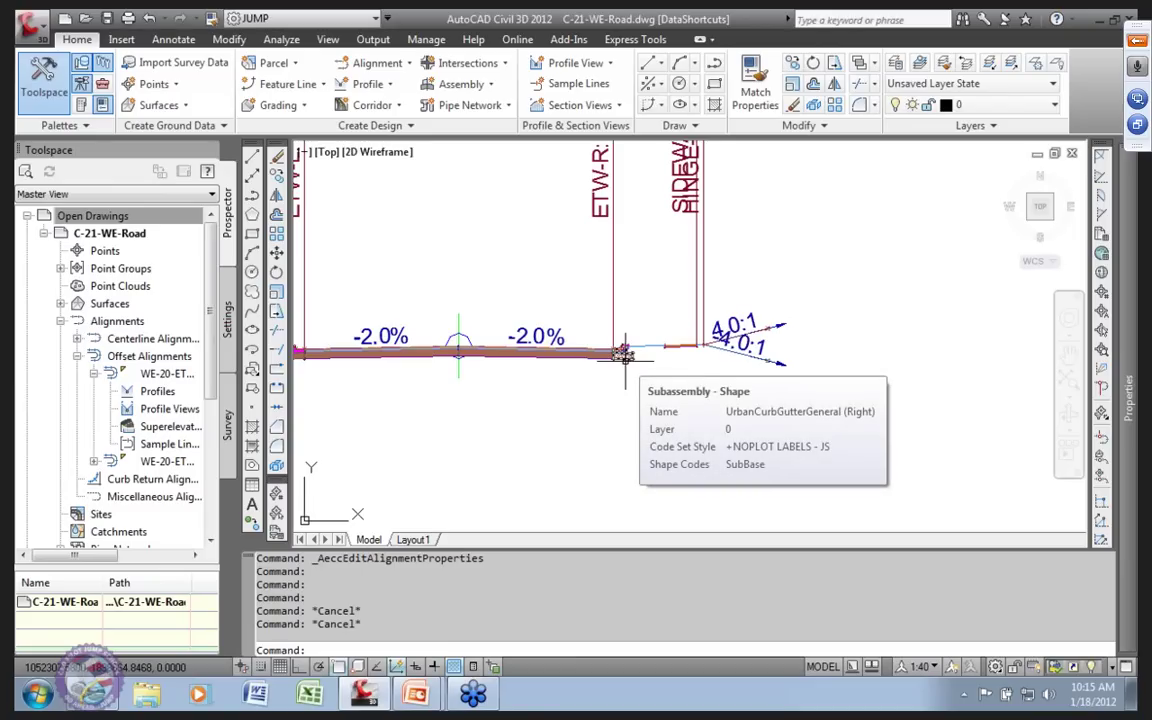
pyautogui.scroll(-4, 389, 325)
pyautogui.moveTo(451, 308); pyautogui.dragTo(499, 320, button='middle')
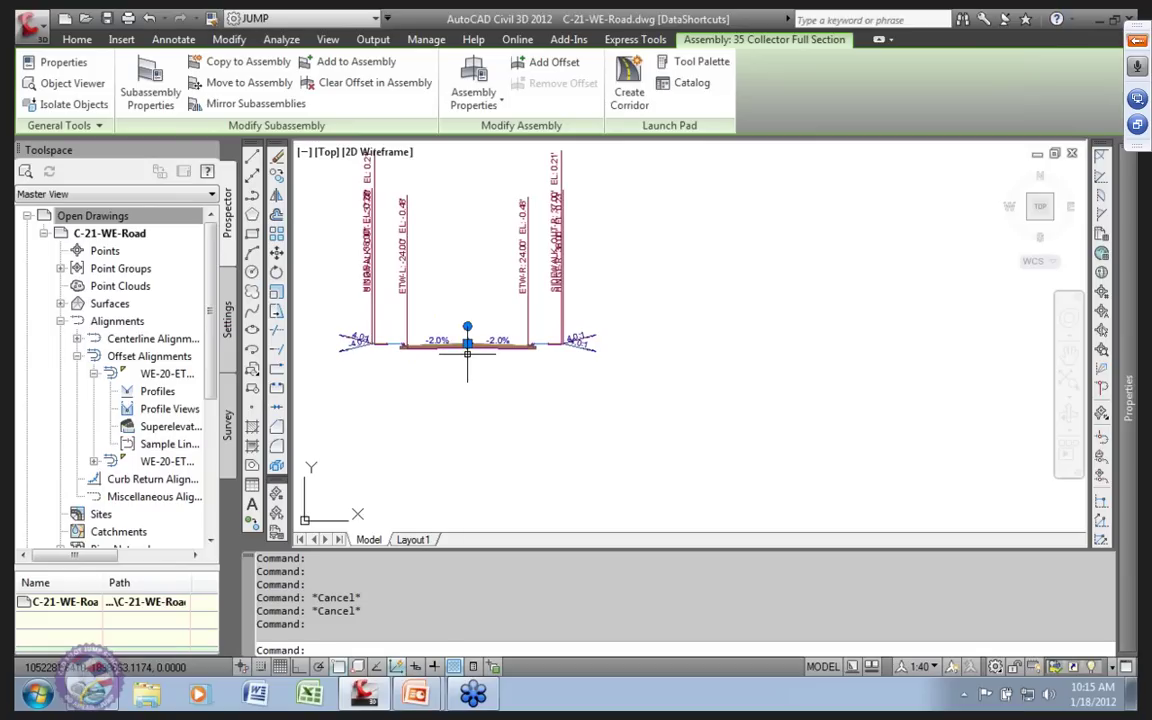
pyautogui.moveTo(467, 355)
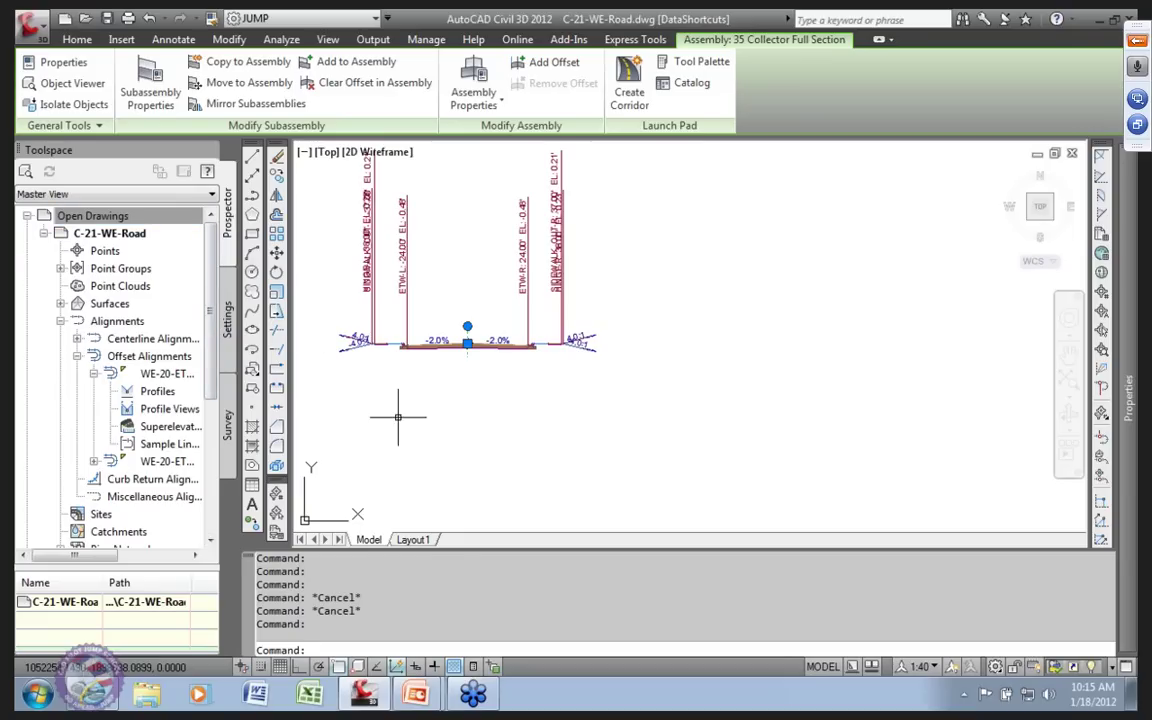
# Collapse the Alignments collection in the drawing's object tree.
pyautogui.scroll(-2, 150, 330)
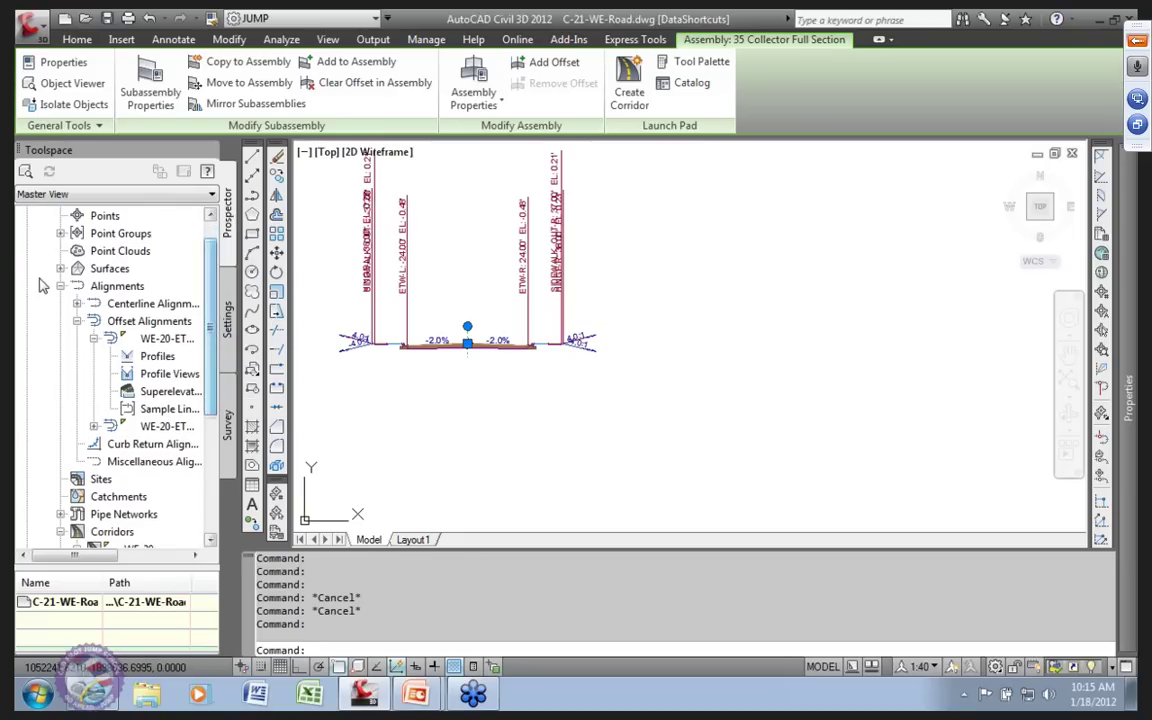
pyautogui.click(60, 287)
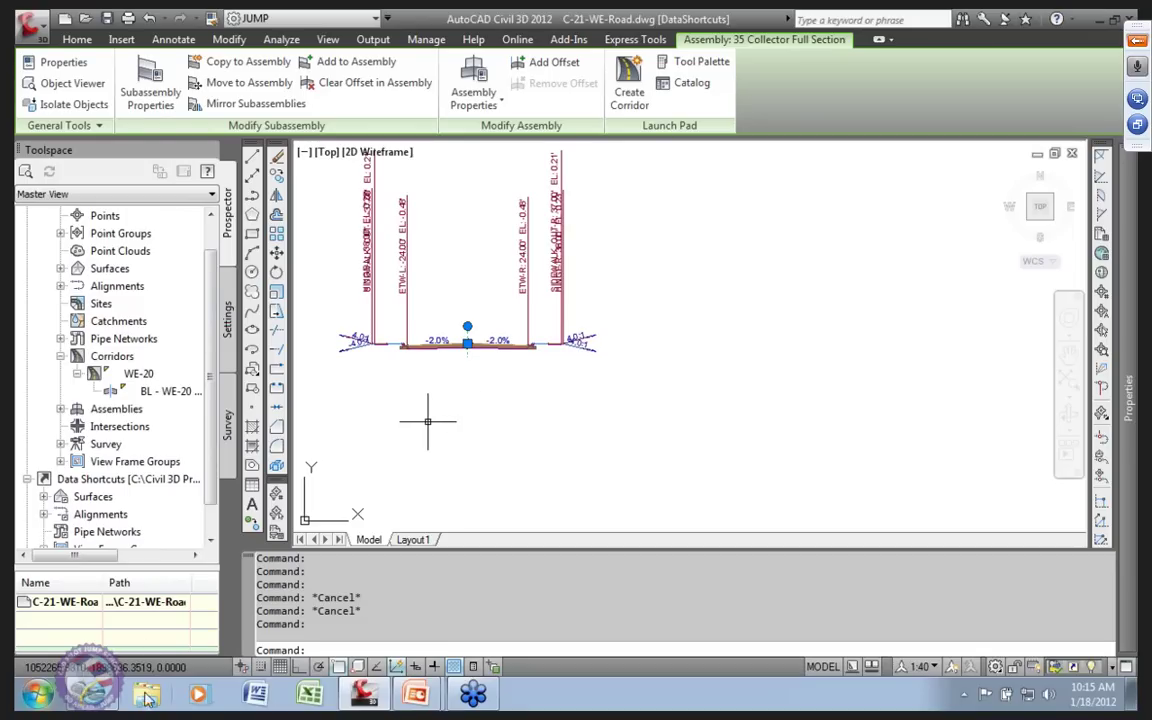
# Open the properties of the WE-20 profile view.
pyautogui.scroll(-5, 428, 421)
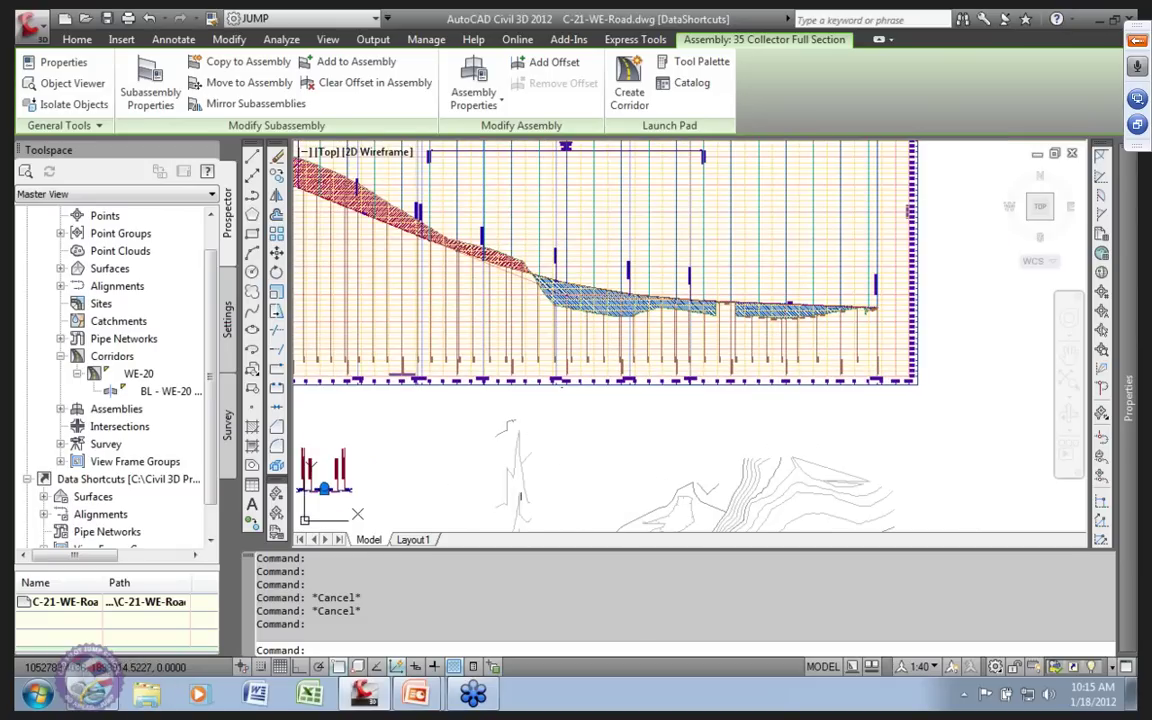
pyautogui.moveTo(446, 271); pyautogui.dragTo(519, 378, button='middle')
pyautogui.scroll(-5, 519, 378)
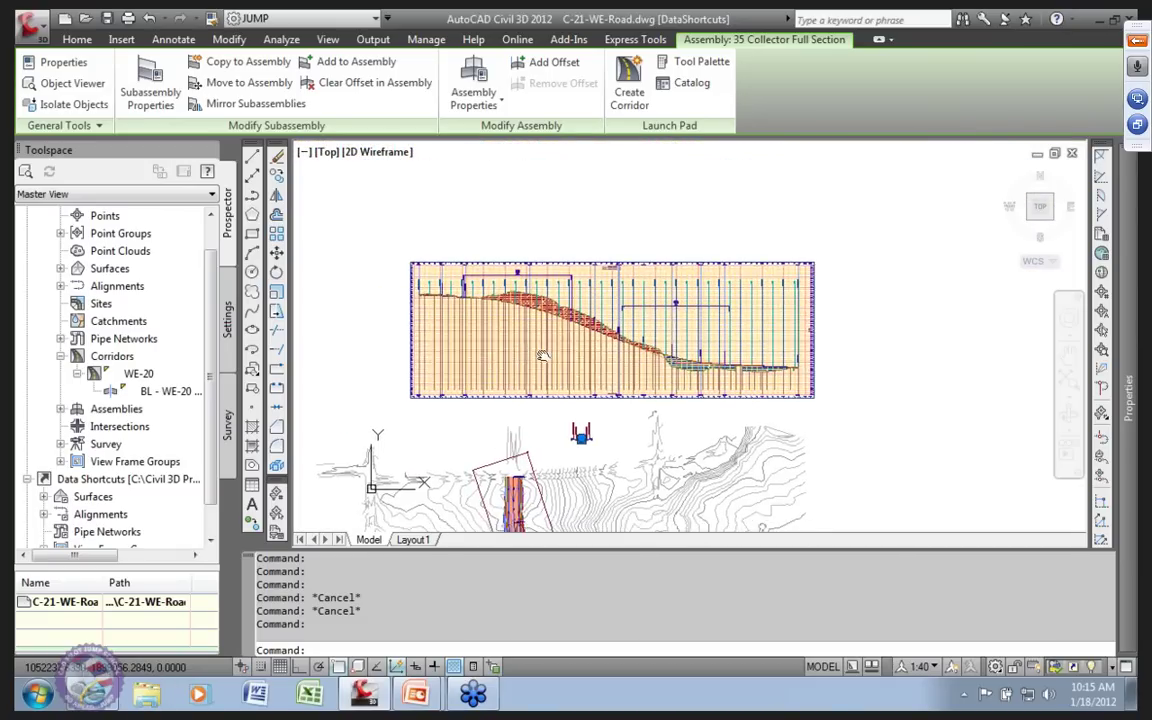
pyautogui.scroll(2, 497, 361)
pyautogui.scroll(2, 330, 352)
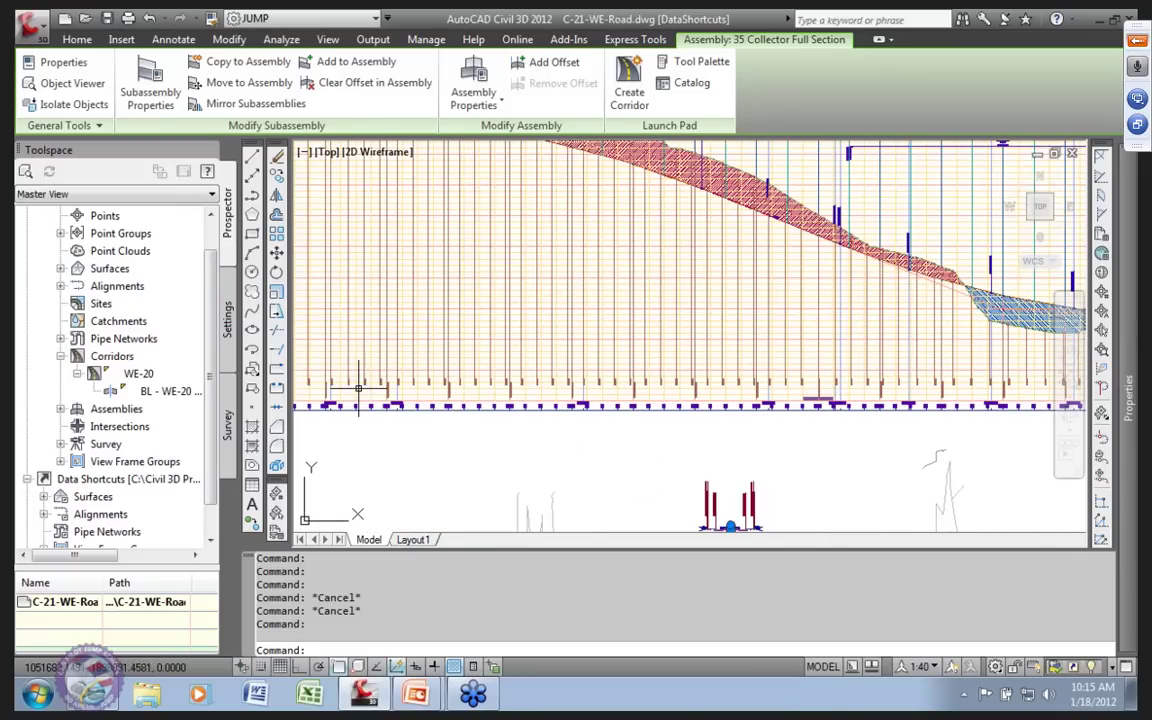
pyautogui.click(450, 386)
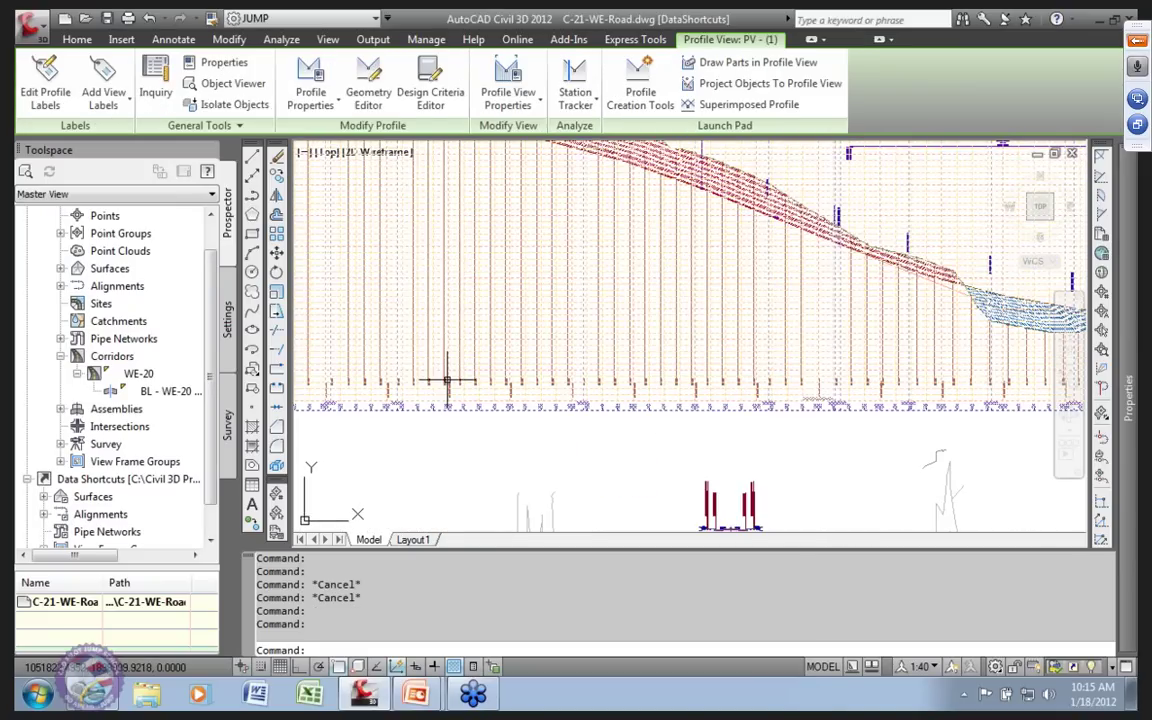
pyautogui.rightClick(473, 393)
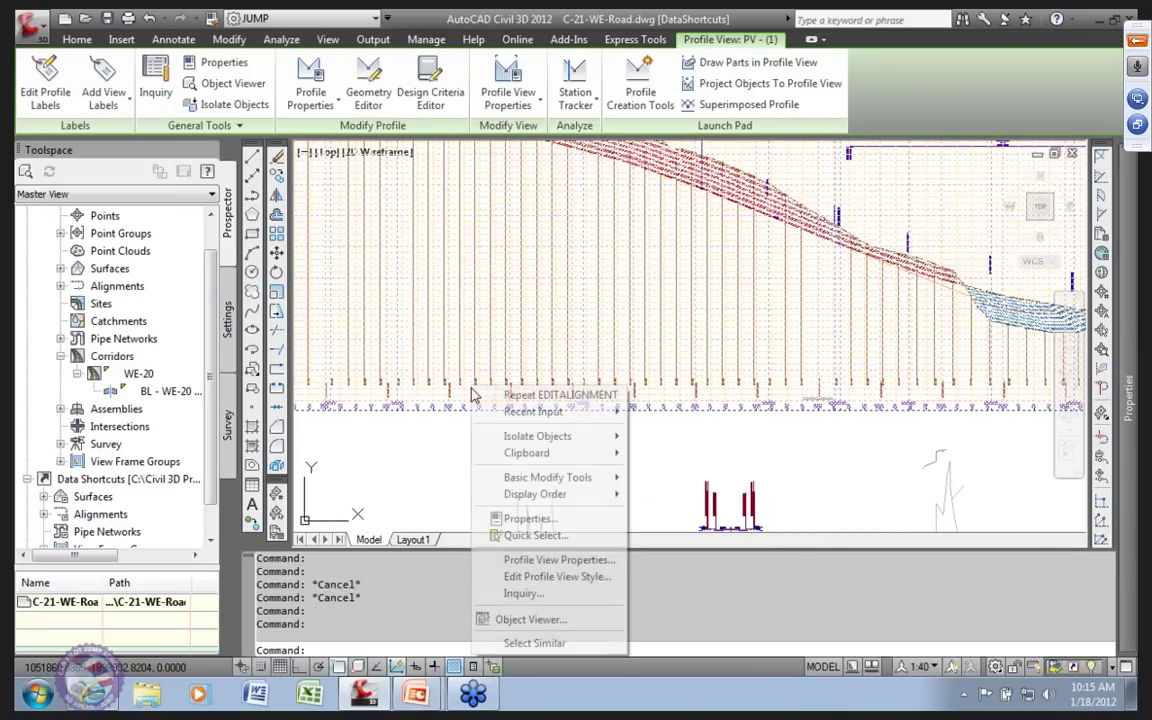
pyautogui.click(539, 562)
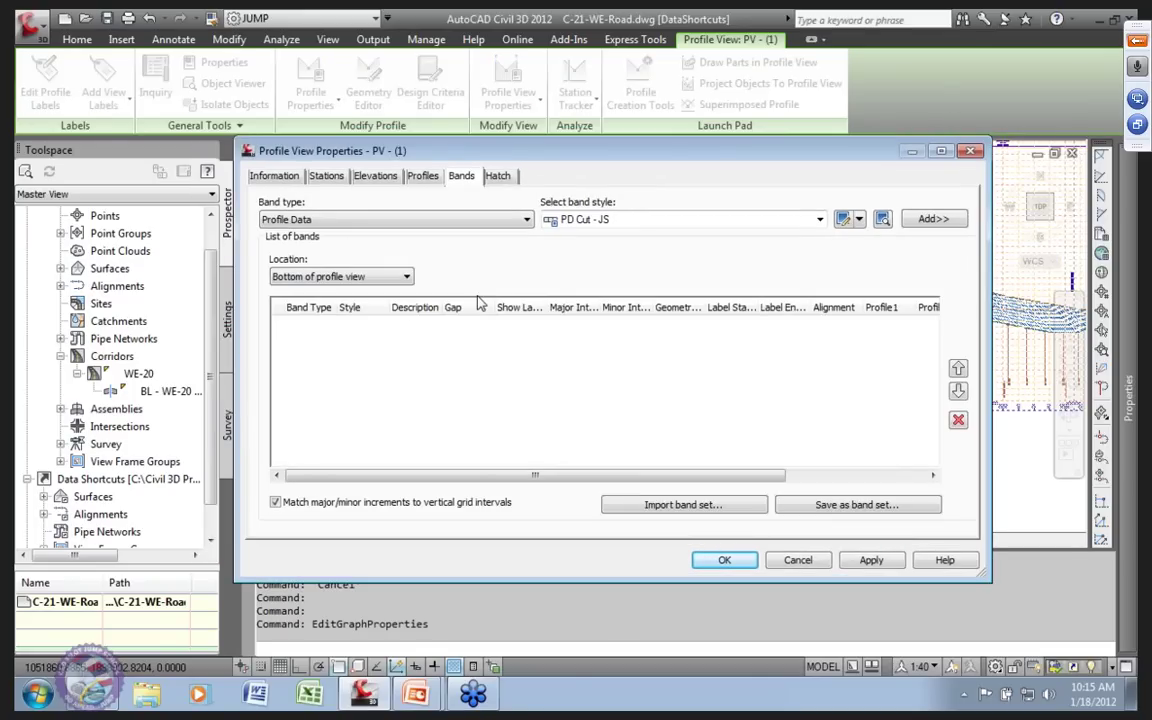
# Set the WE-20 profile view's object style to ClipHVOut All Same 10x - JS and apply it.
pyautogui.click(276, 178)
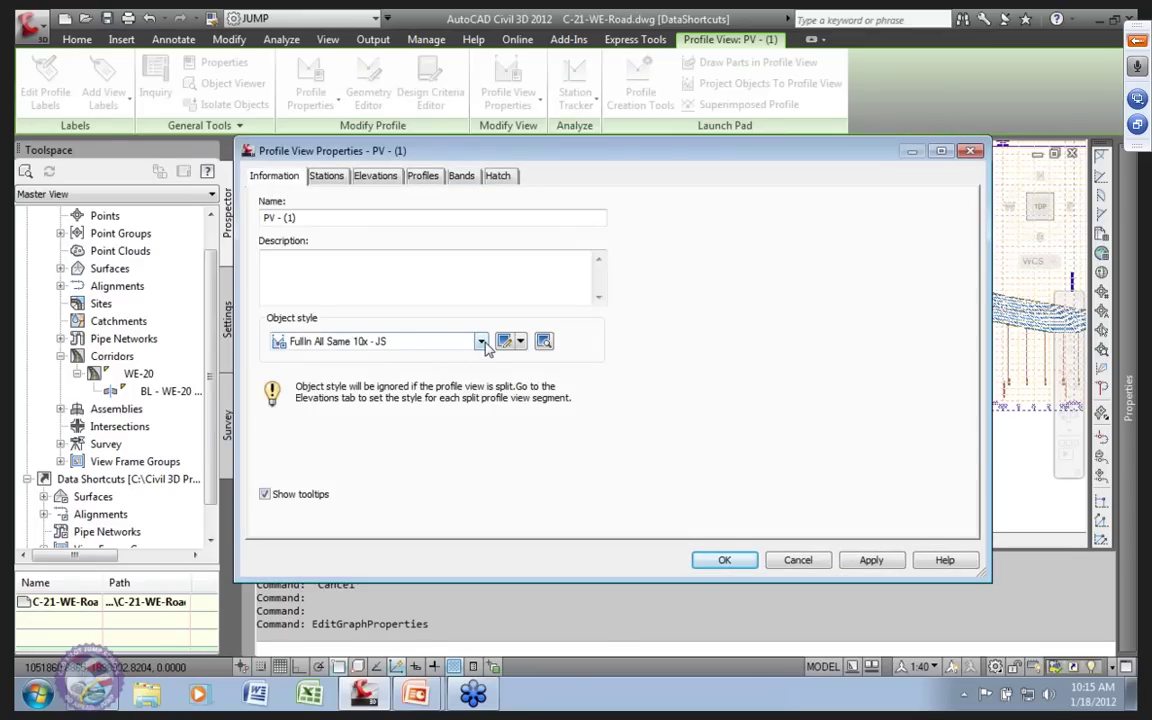
pyautogui.click(481, 341)
pyautogui.moveTo(545, 478); pyautogui.dragTo(546, 398)
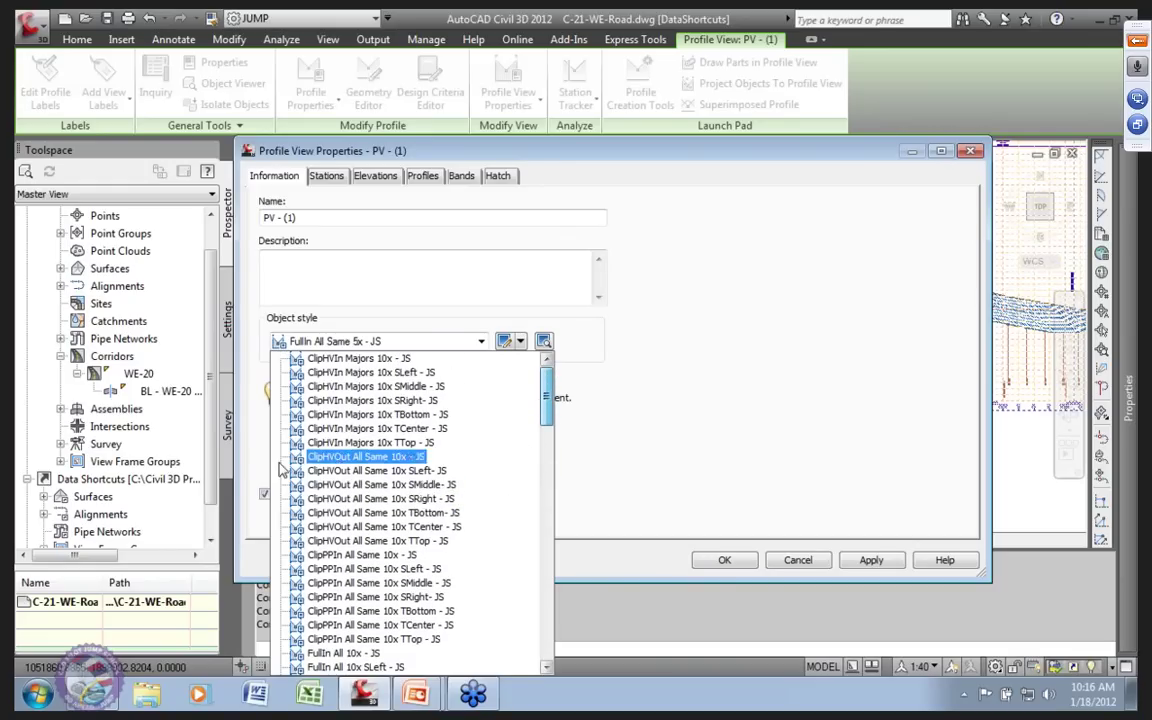
pyautogui.click(329, 458)
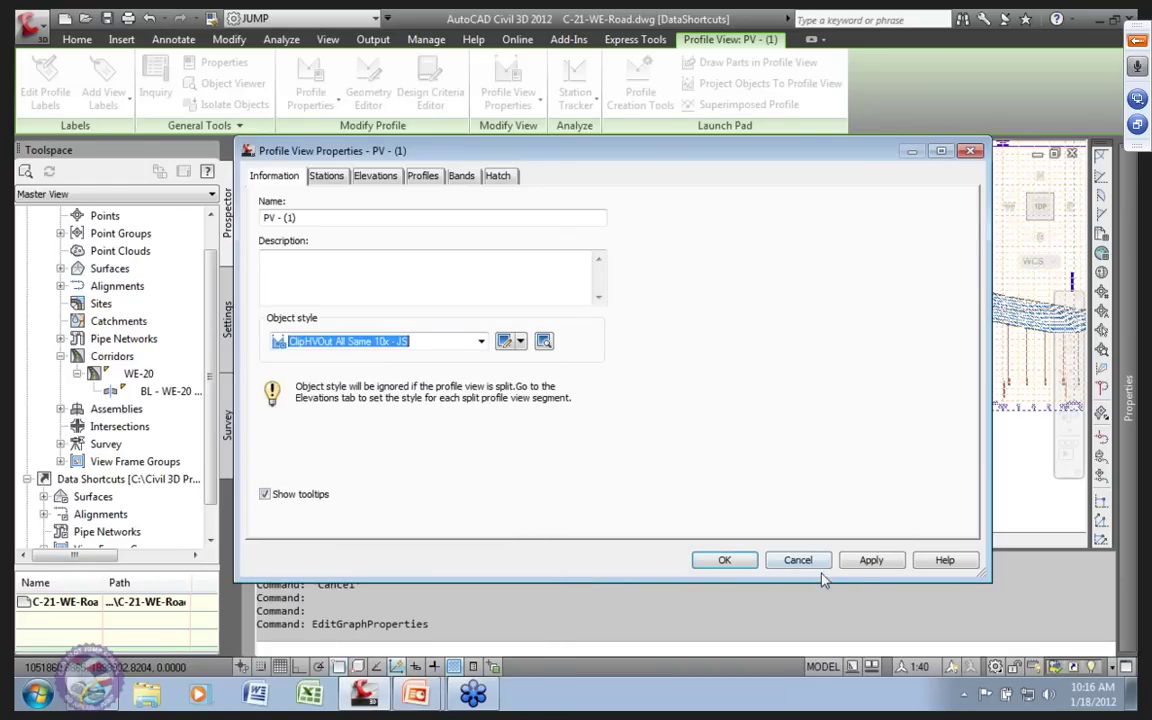
pyautogui.click(866, 562)
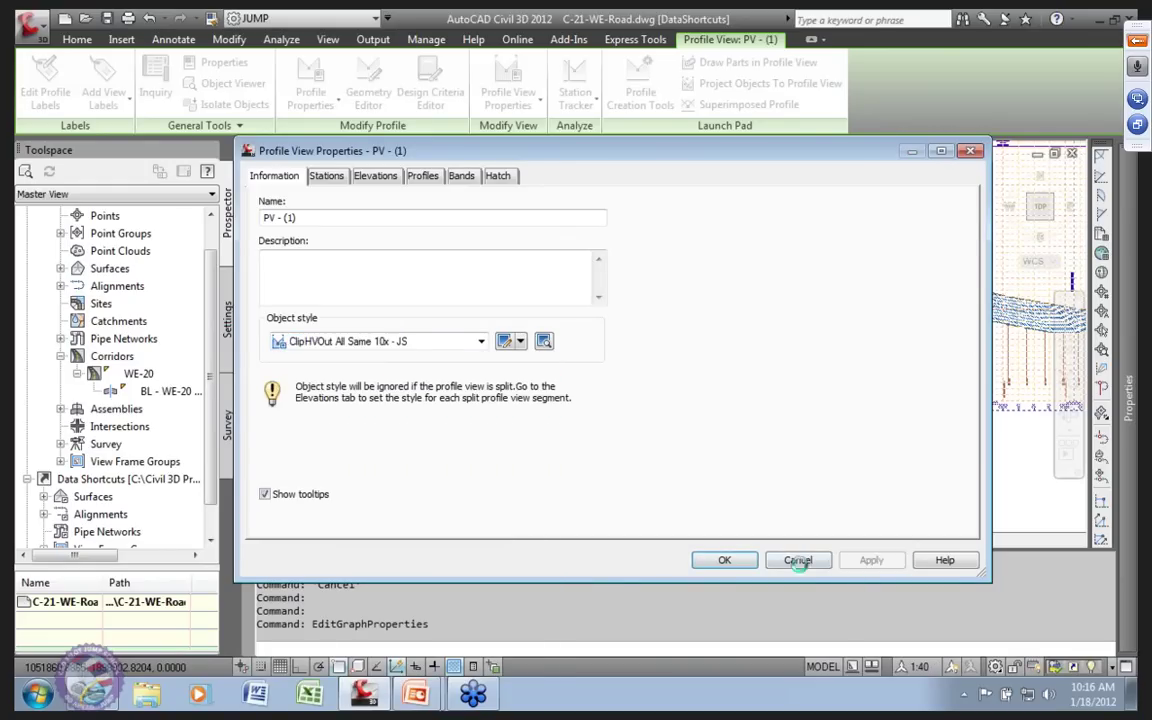
pyautogui.click(724, 560)
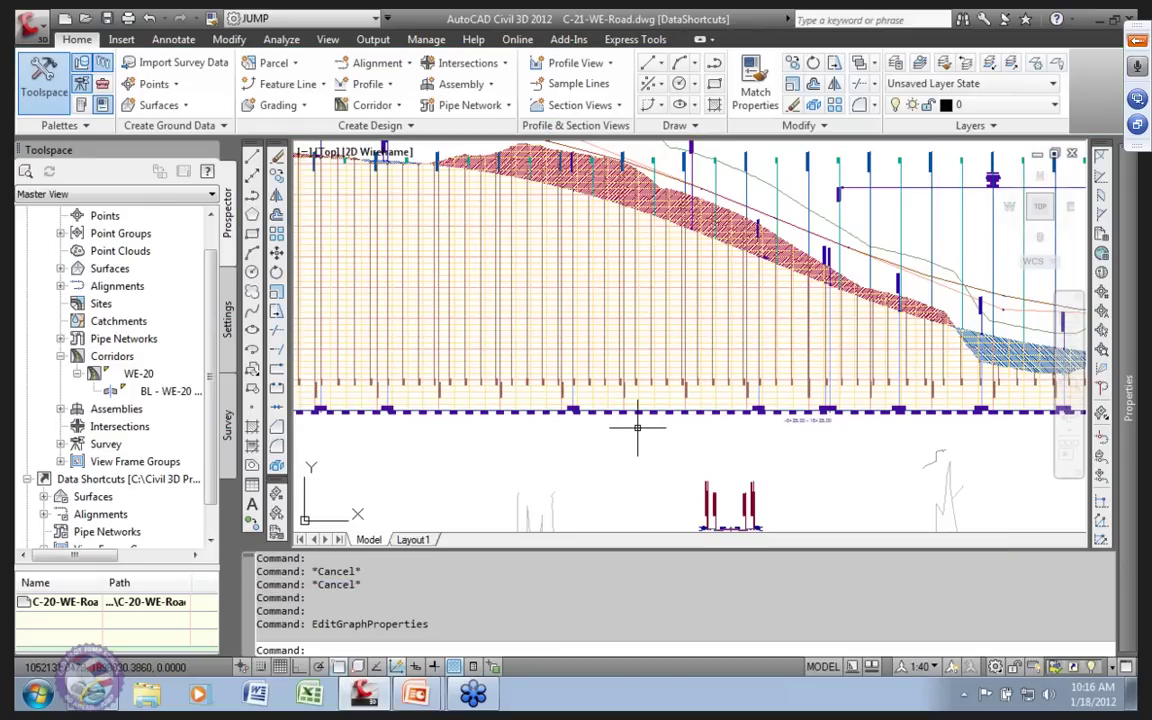
# Regenerate the model to refresh the display of the WE-20 profile view.
pyautogui.scroll(-2, 667, 413)
pyautogui.scroll(6, 667, 413)
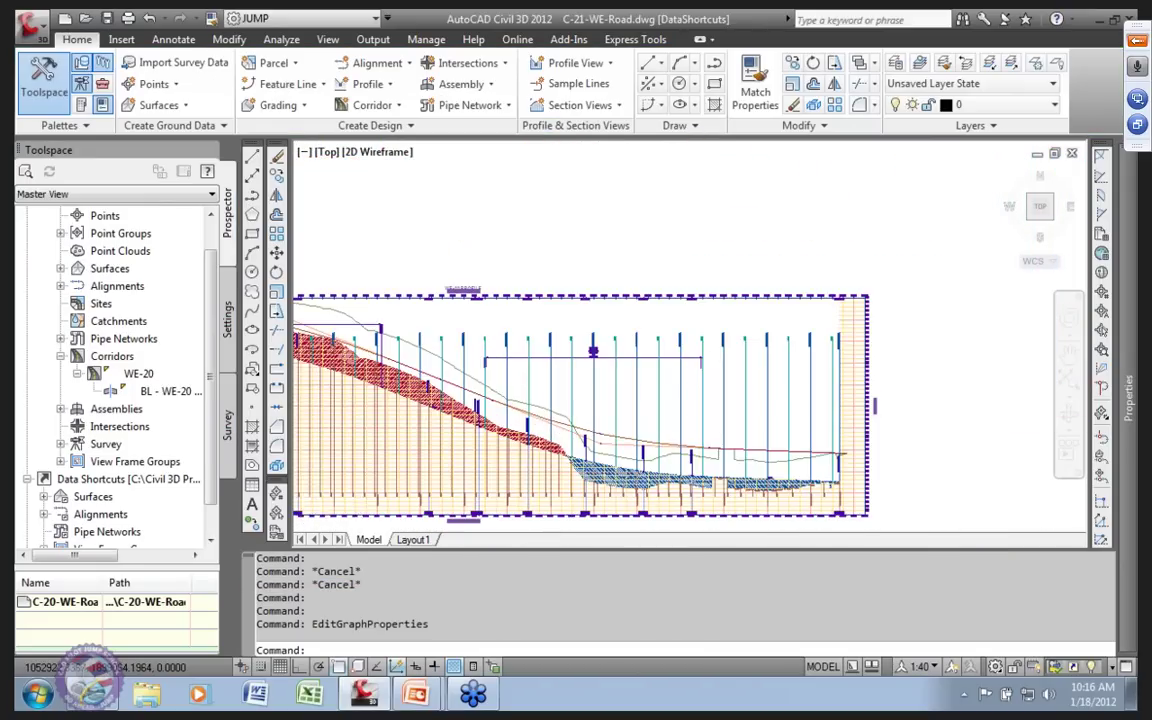
pyautogui.scroll(-4, 667, 413)
pyautogui.click(629, 350)
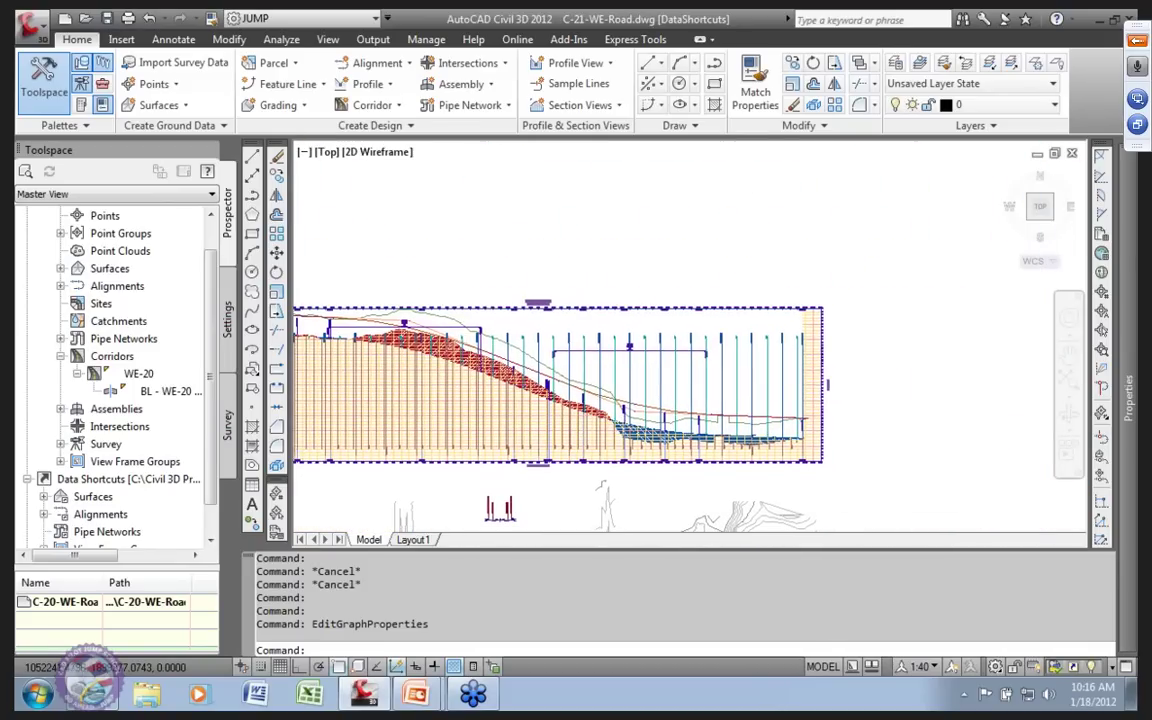
pyautogui.scroll(3, 480, 256)
pyautogui.click(478, 255)
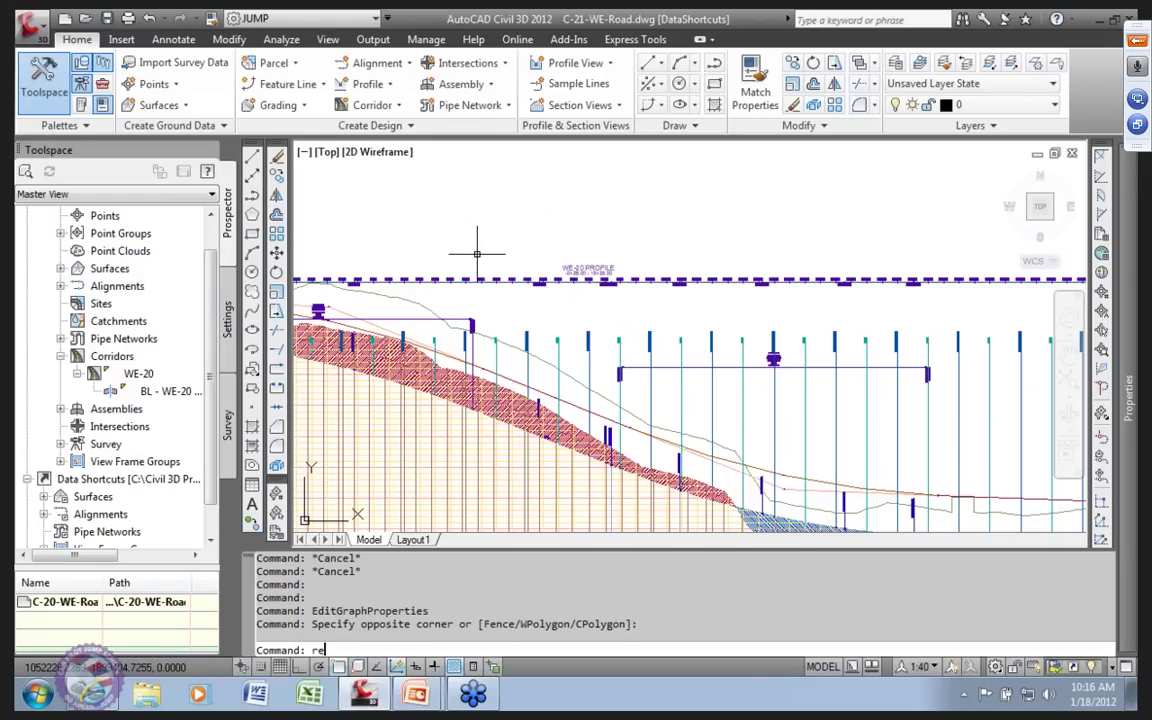
pyautogui.press('Return')
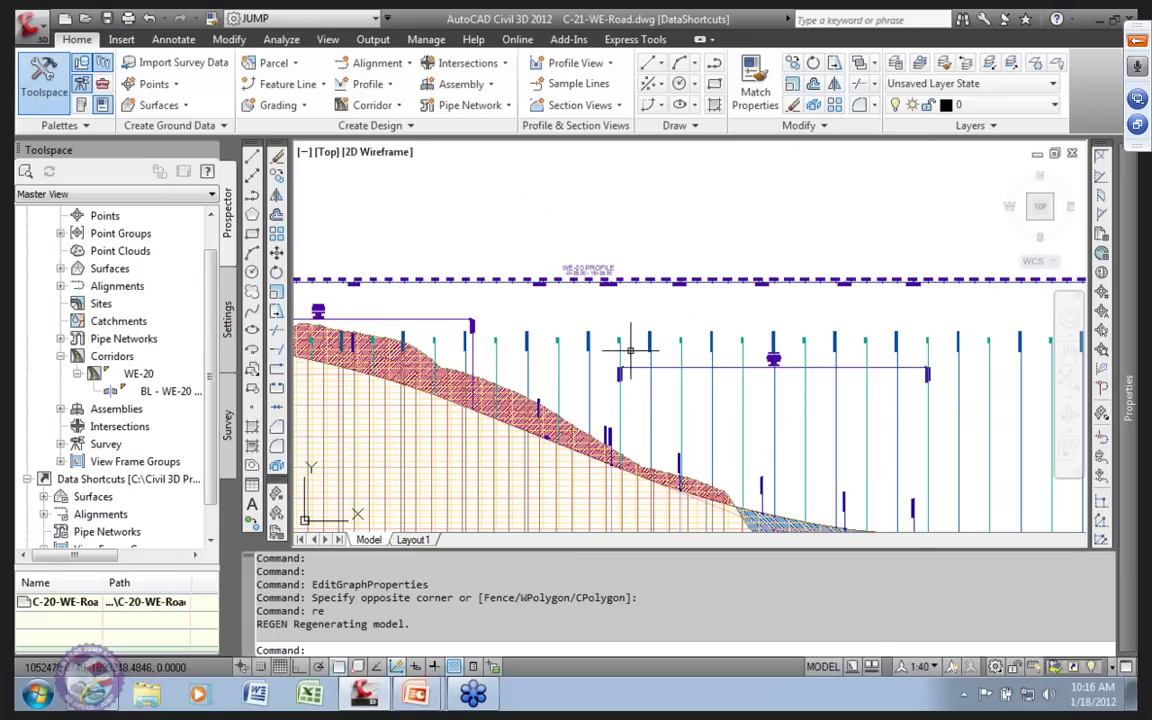
# Examine the WE-20 profile view's grid clipping, cut and fill hatching, title and axes along its full length.
pyautogui.scroll(-3, 580, 300)
pyautogui.scroll(5, 710, 330)
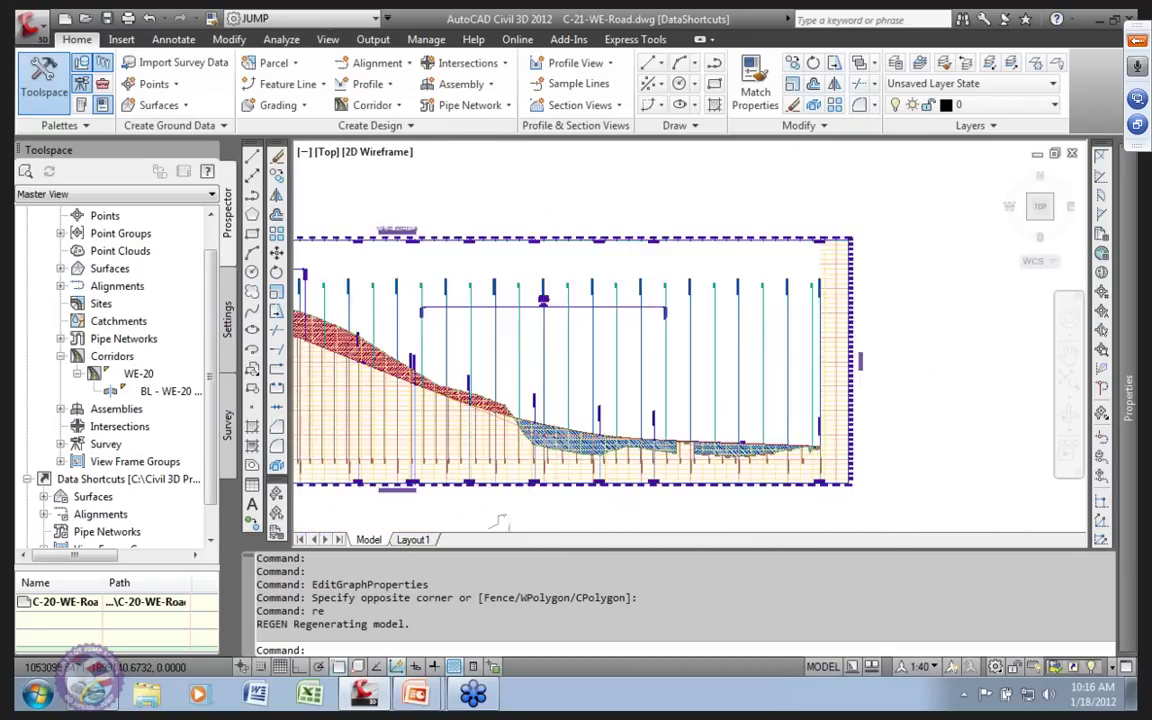
pyautogui.scroll(-4, 712, 333)
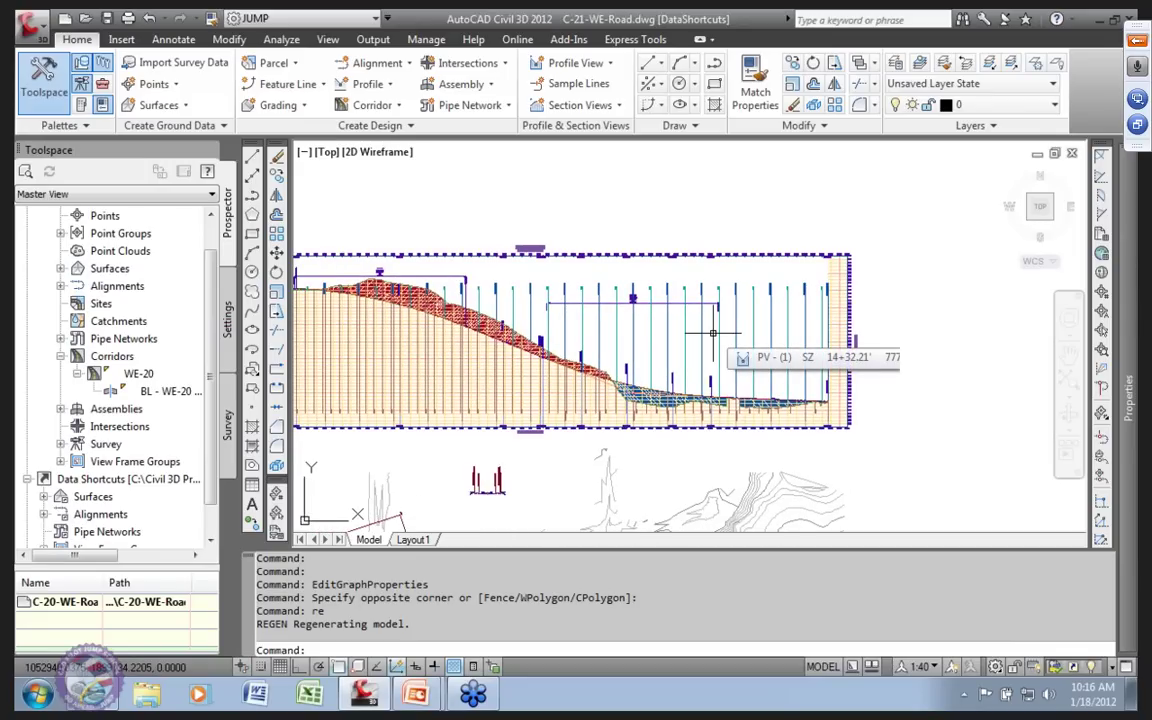
pyautogui.scroll(1, 405, 355)
pyautogui.moveTo(405, 355); pyautogui.dragTo(558, 403, button='middle')
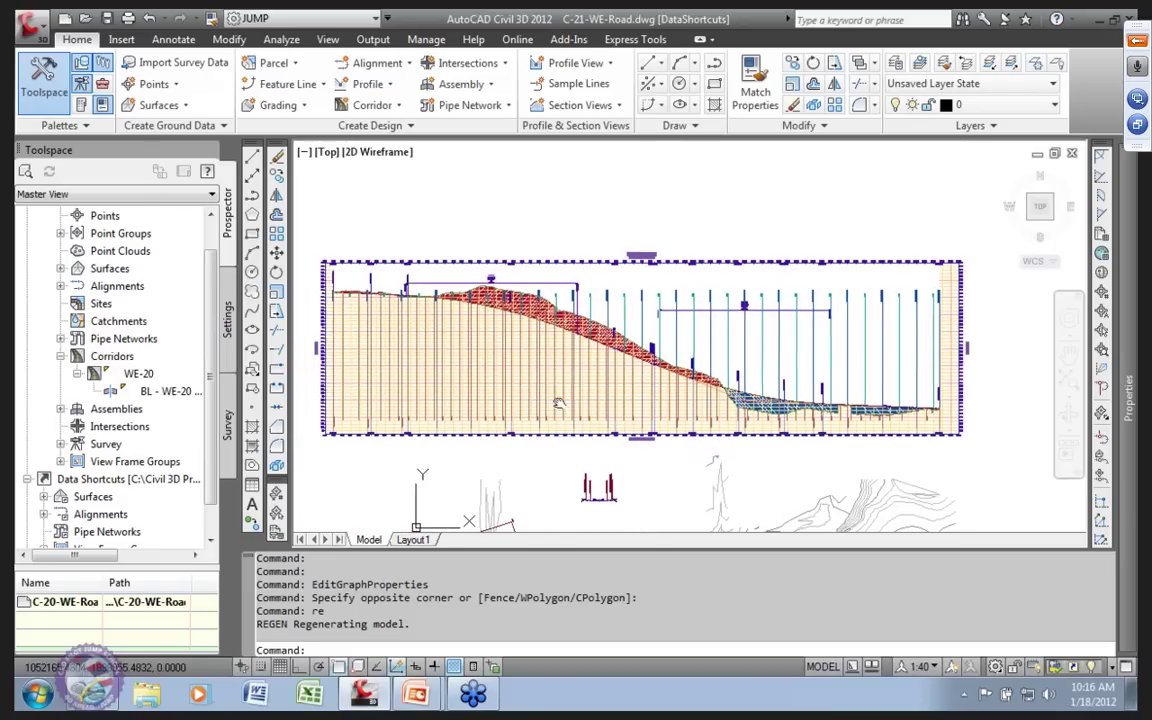
pyautogui.scroll(6, 465, 357)
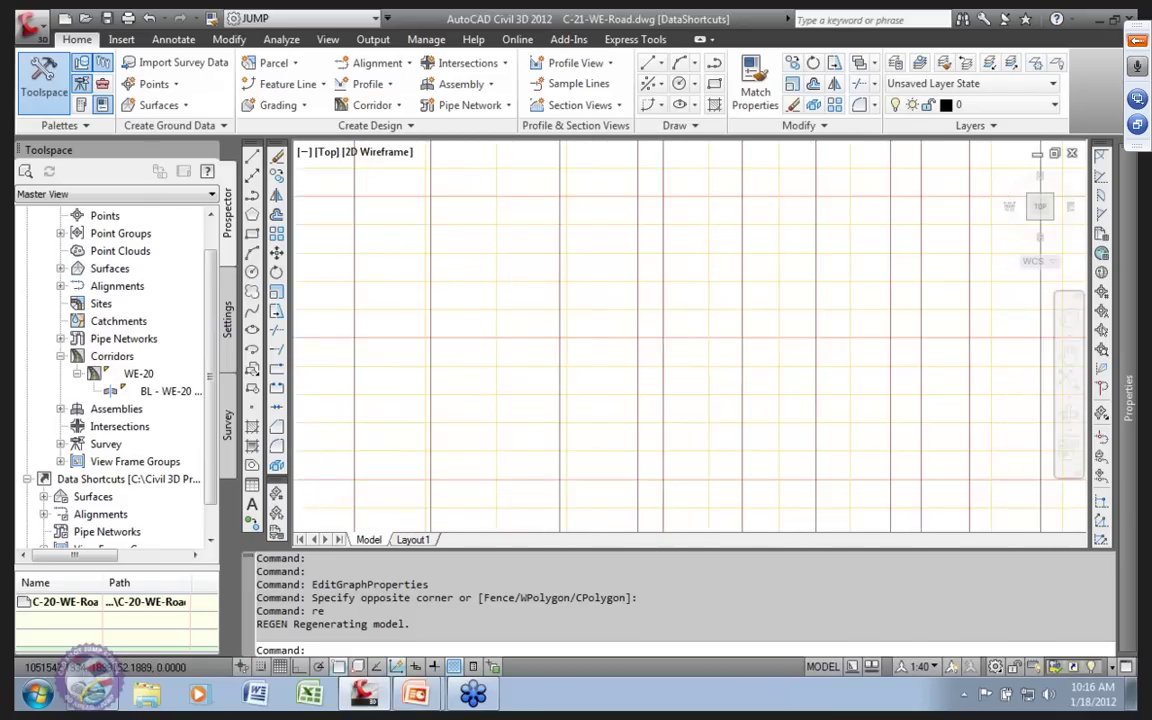
pyautogui.scroll(-6, 465, 357)
pyautogui.moveTo(590, 205); pyautogui.dragTo(617, 253, button='middle')
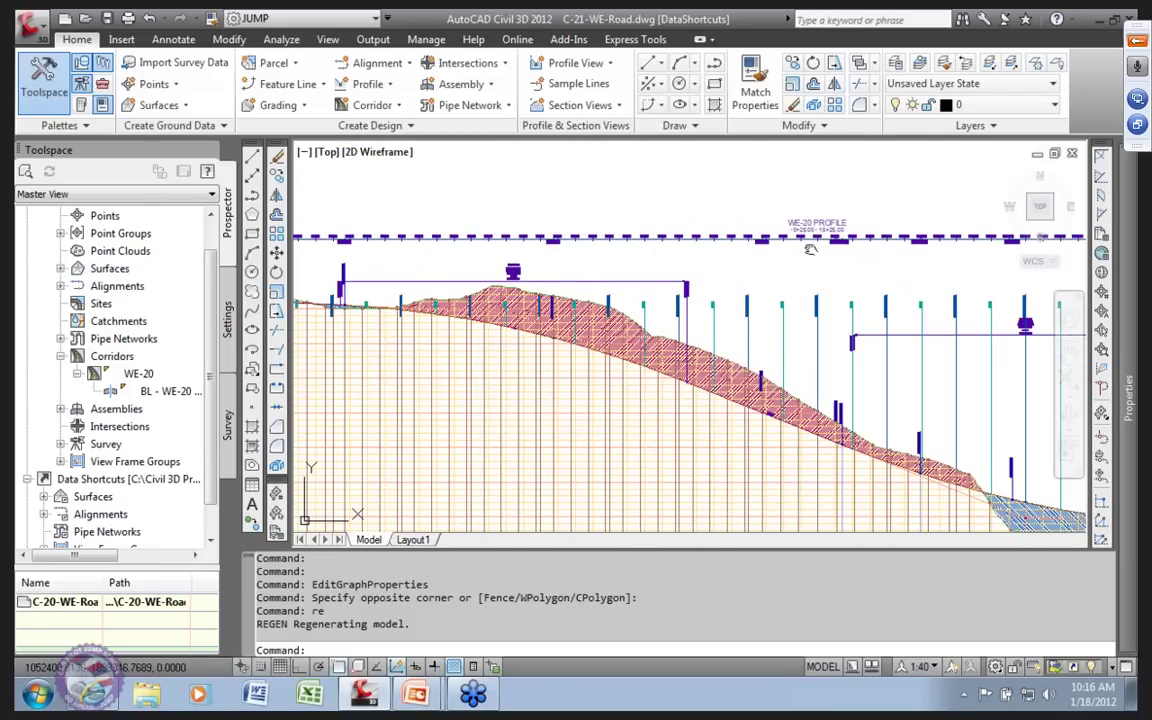
pyautogui.moveTo(810, 249); pyautogui.dragTo(615, 300, button='middle')
pyautogui.scroll(5, 615, 300)
pyautogui.scroll(-5, 615, 300)
pyautogui.scroll(-5, 615, 300)
pyautogui.scroll(7, 602, 334)
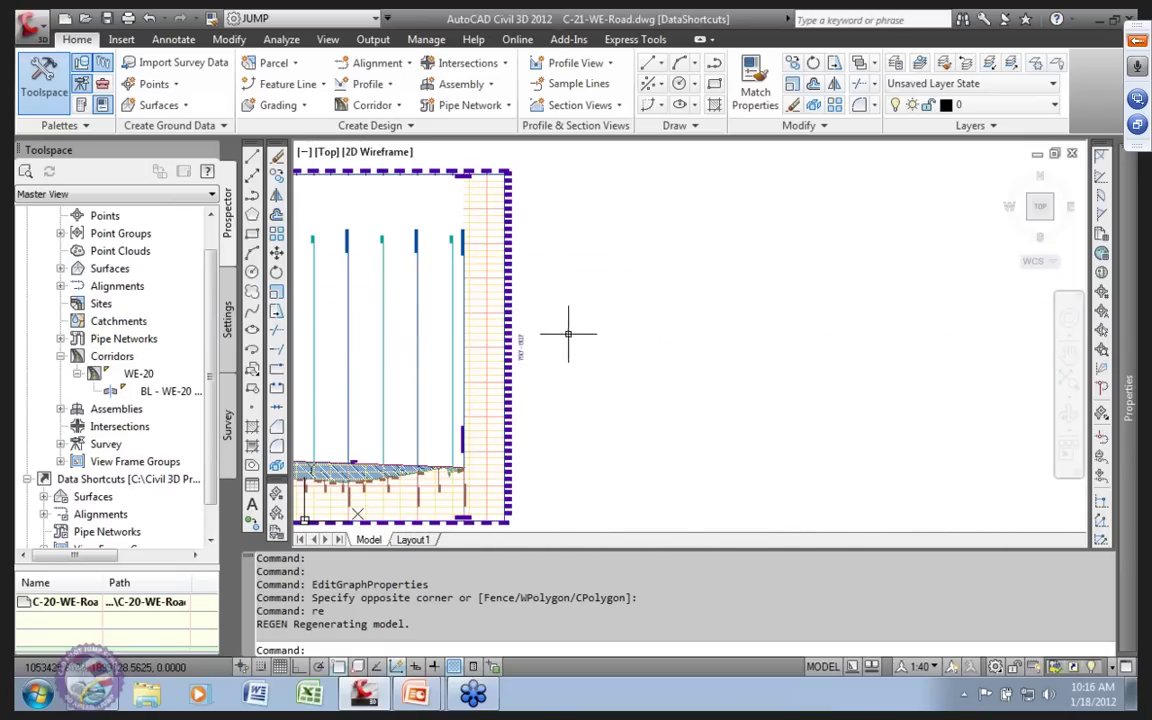
pyautogui.scroll(-4, 574, 334)
pyautogui.scroll(3, 560, 340)
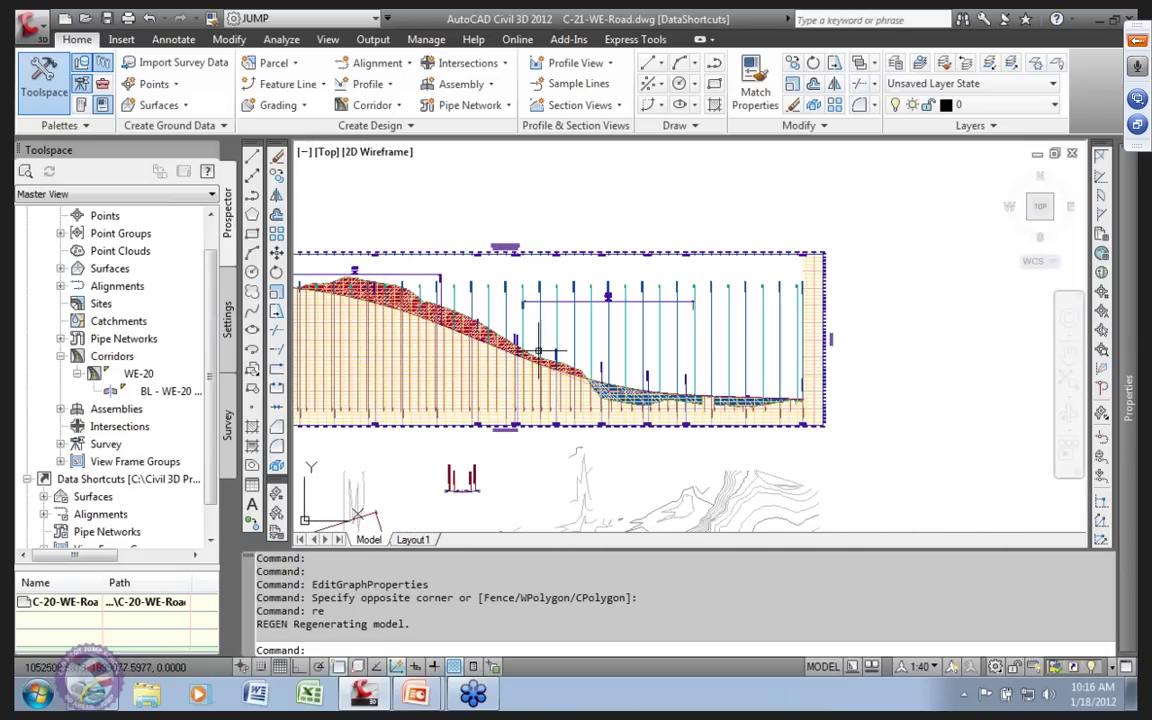
pyautogui.moveTo(499, 302)
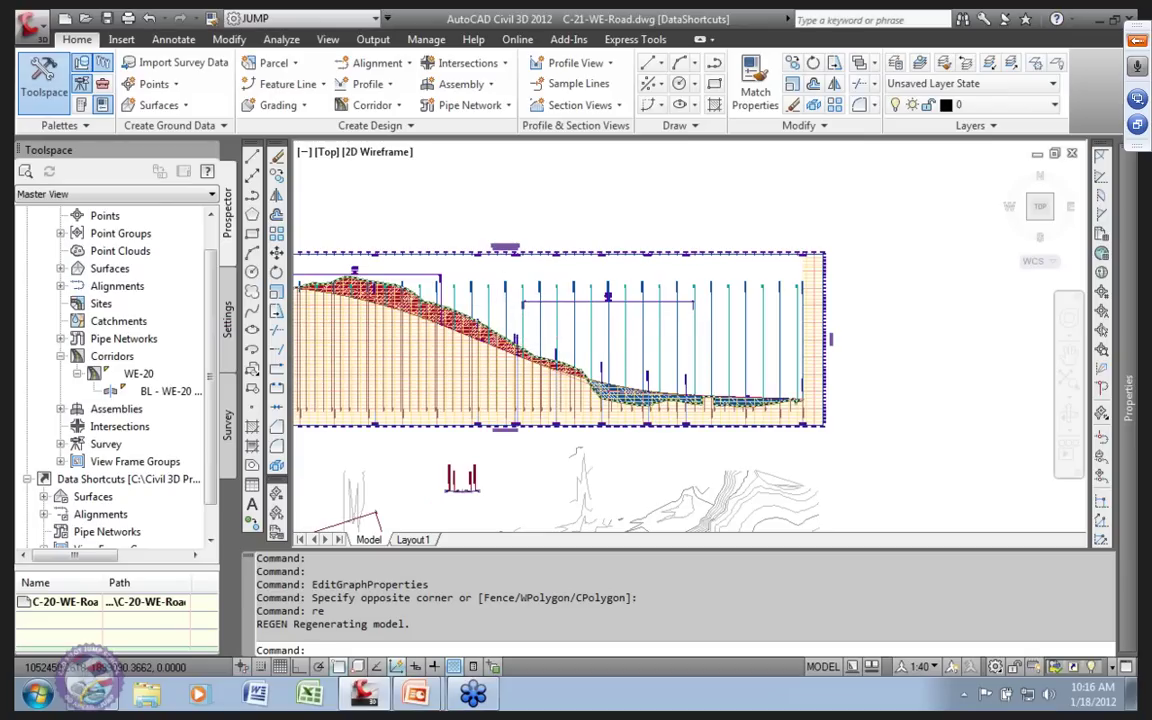
# Open the WE-20 corridor in the section editor and examine the cross section at its first station.
pyautogui.scroll(-5, 450, 298)
pyautogui.scroll(2, 496, 330)
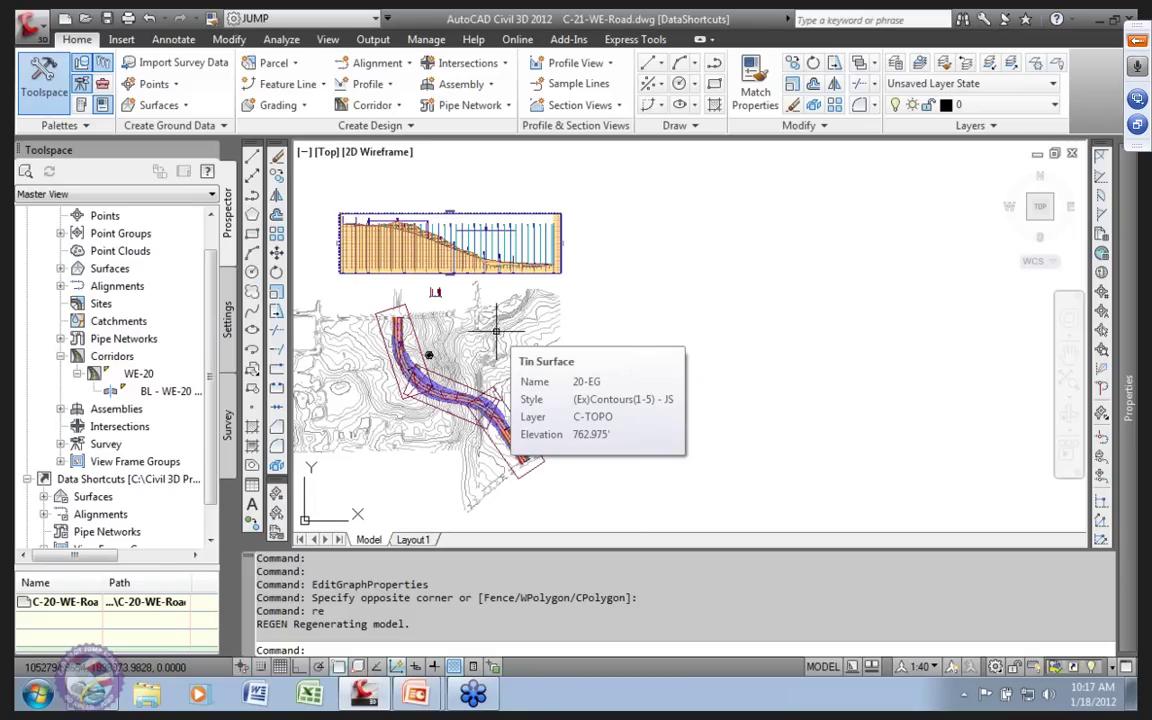
pyautogui.moveTo(496, 330); pyautogui.dragTo(576, 312, button='middle')
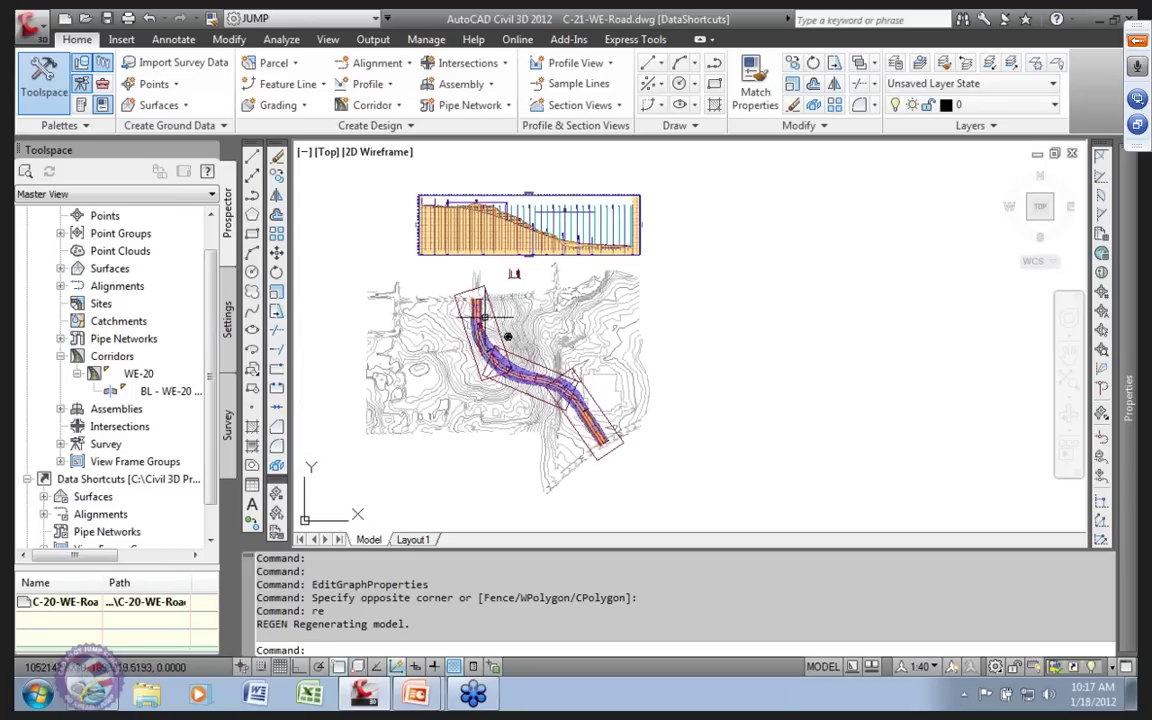
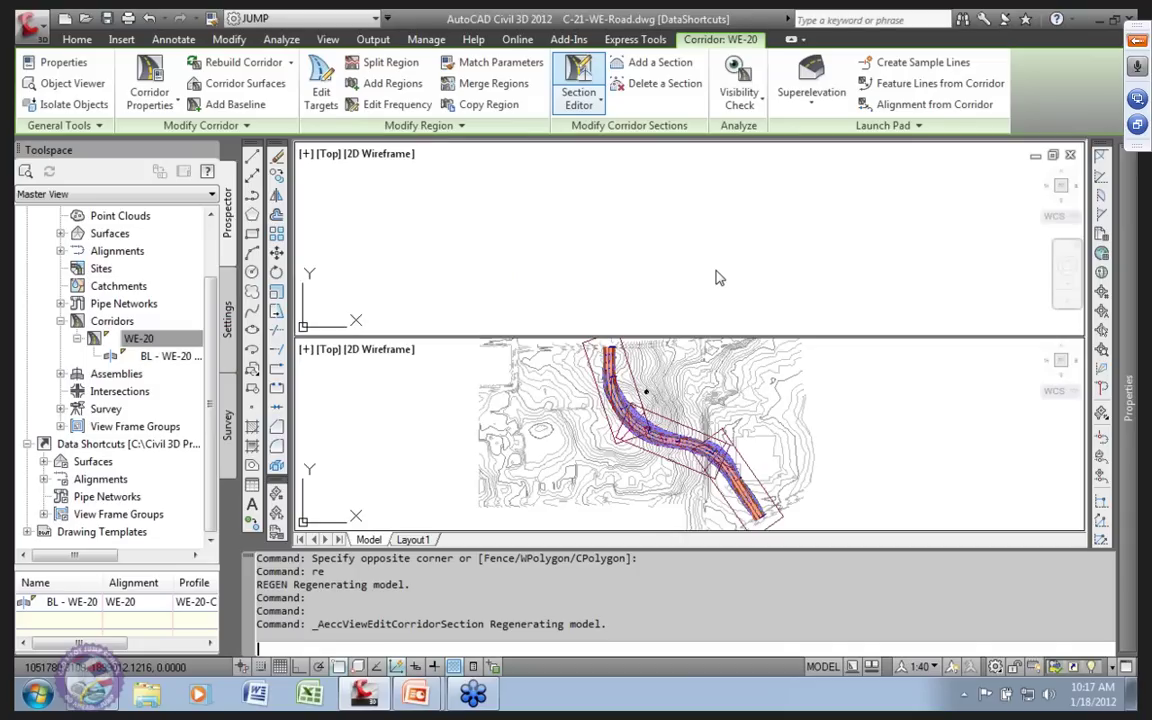
pyautogui.moveTo(715, 268)
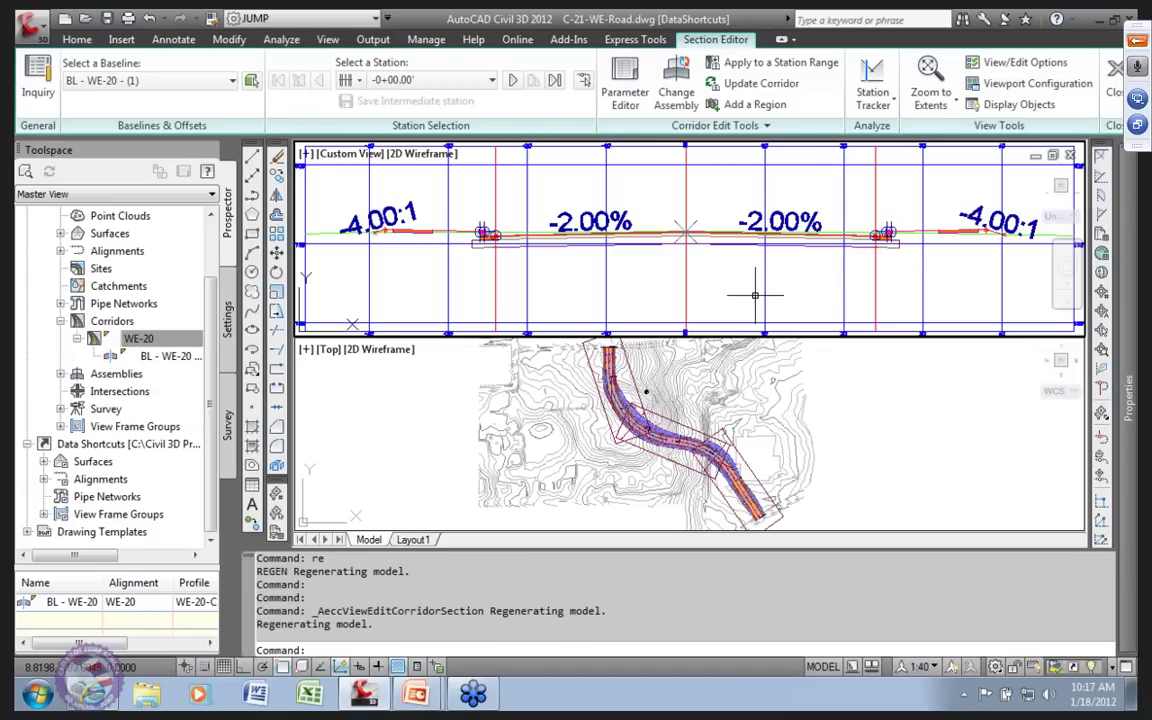
pyautogui.moveTo(654, 262)
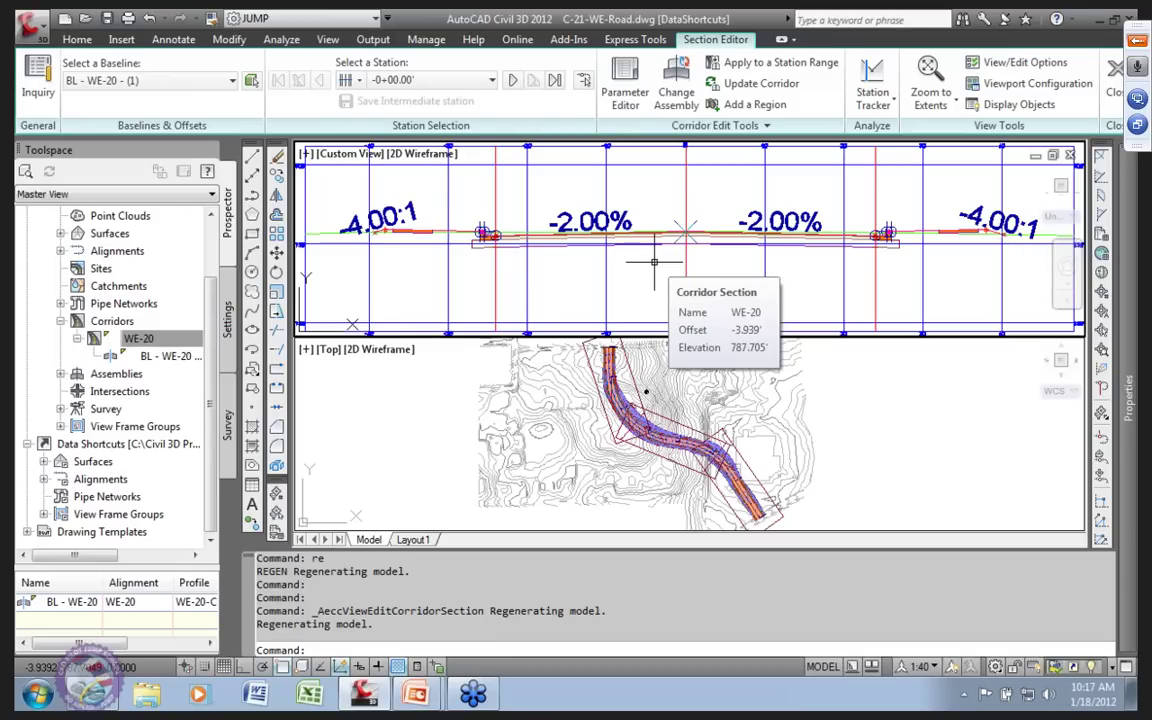
# Display the WE-20 corridor's cross section at station 9+50.00.
pyautogui.click(491, 79)
pyautogui.moveTo(490, 124); pyautogui.dragTo(490, 218)
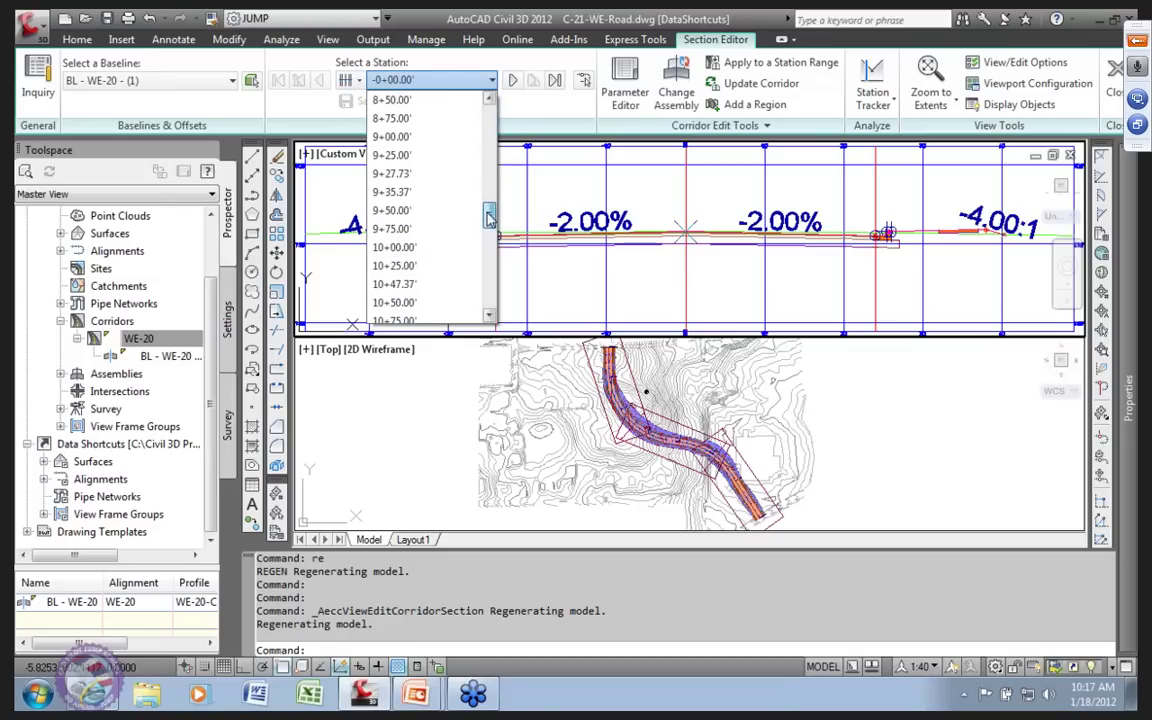
pyautogui.click(405, 211)
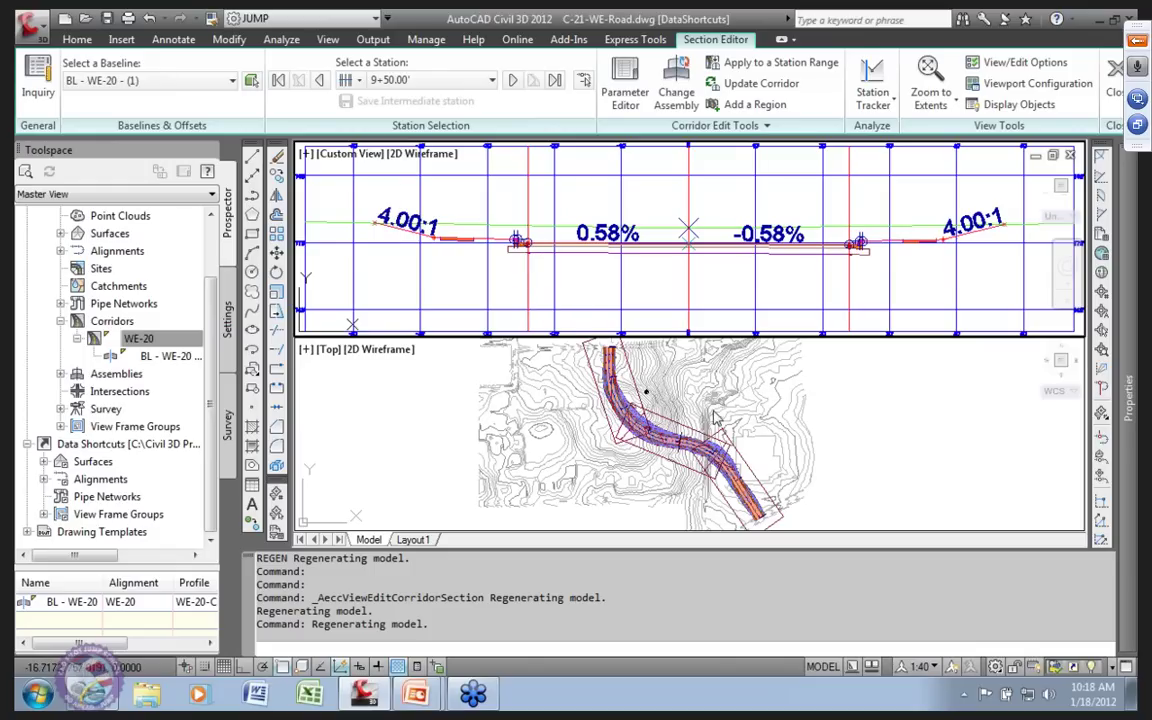
# Display the corridor's cross section at station 8+00.00 and examine its lanes, curb and daylight slopes.
pyautogui.click(450, 80)
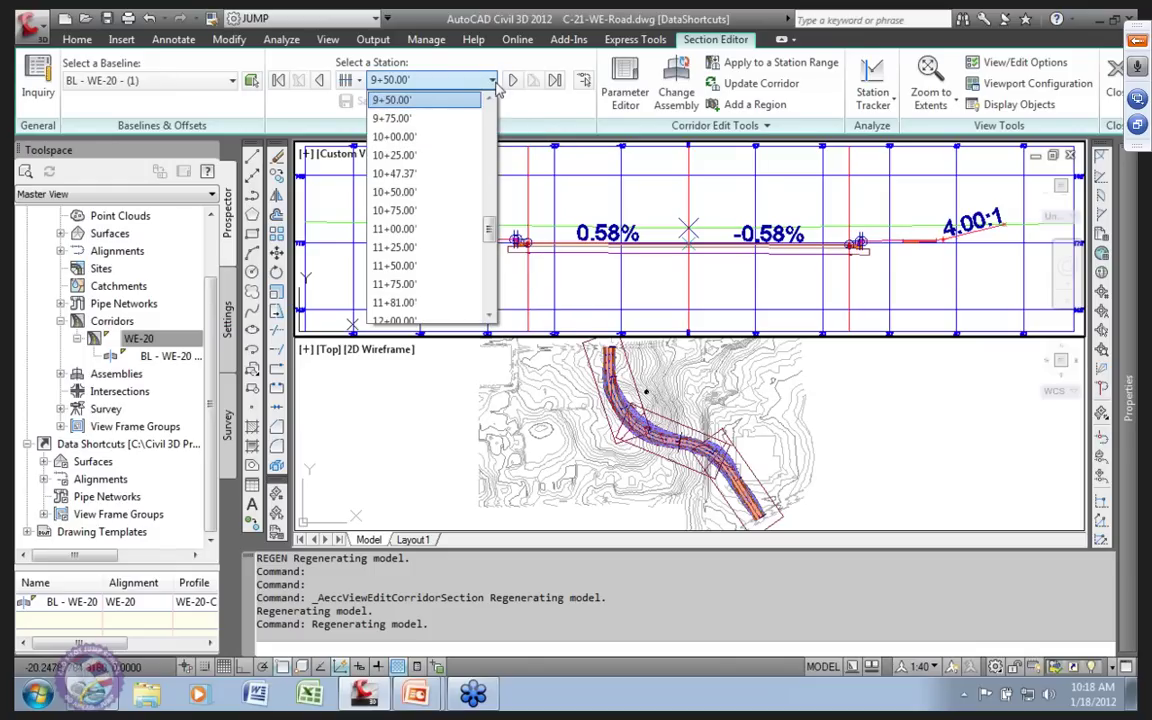
pyautogui.scroll(4, 489, 222)
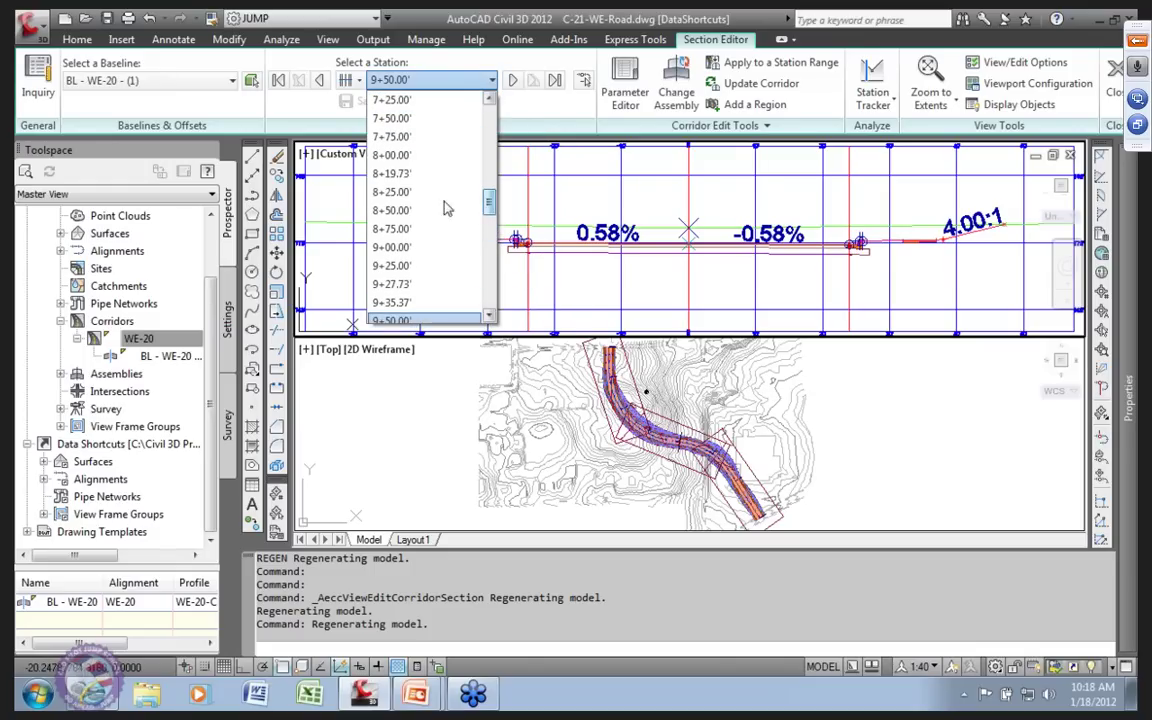
pyautogui.click(381, 158)
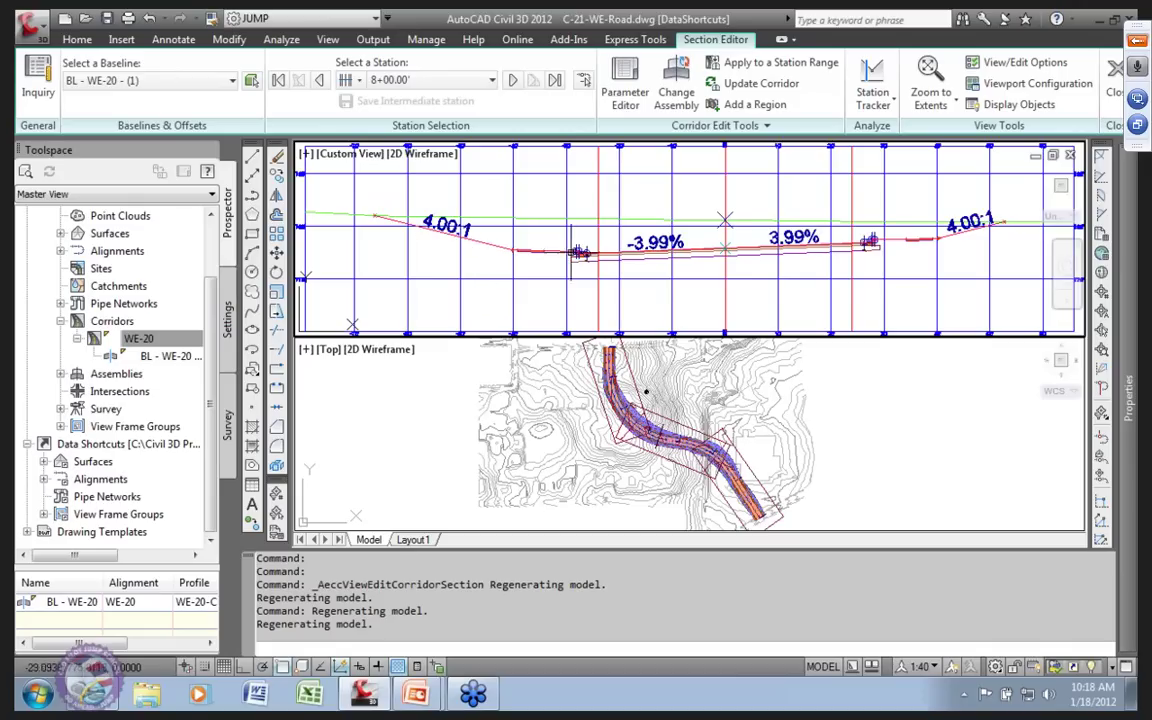
pyautogui.scroll(5, 560, 258)
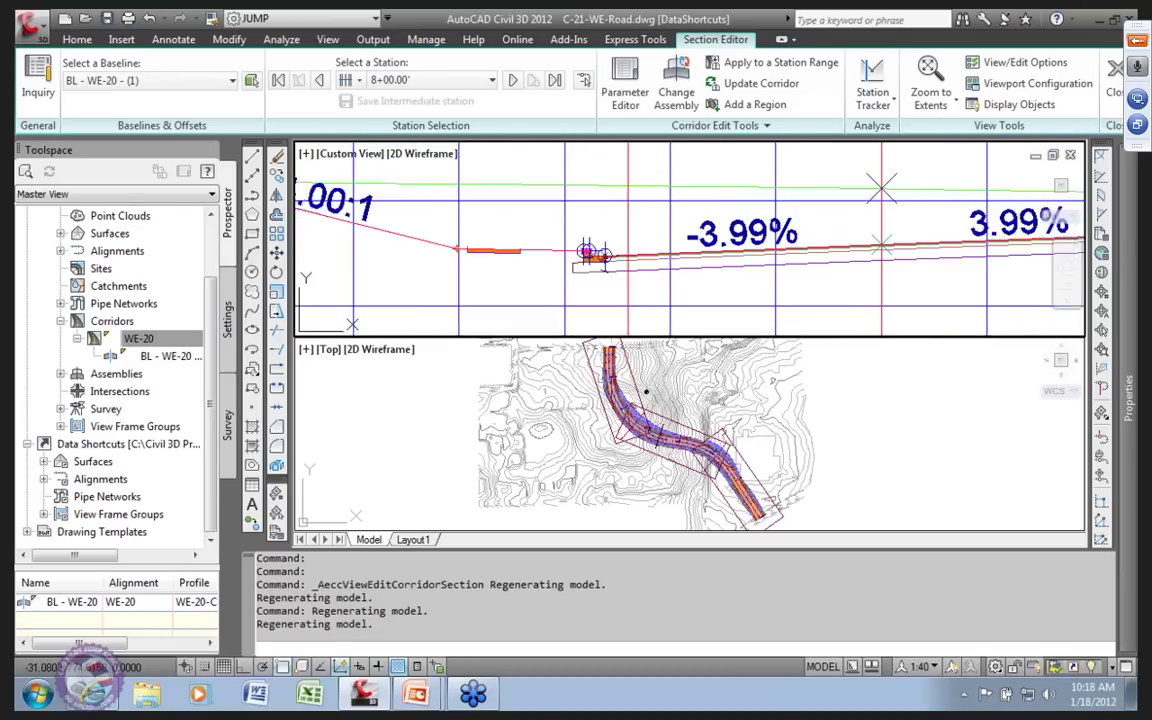
pyautogui.scroll(-8, 560, 258)
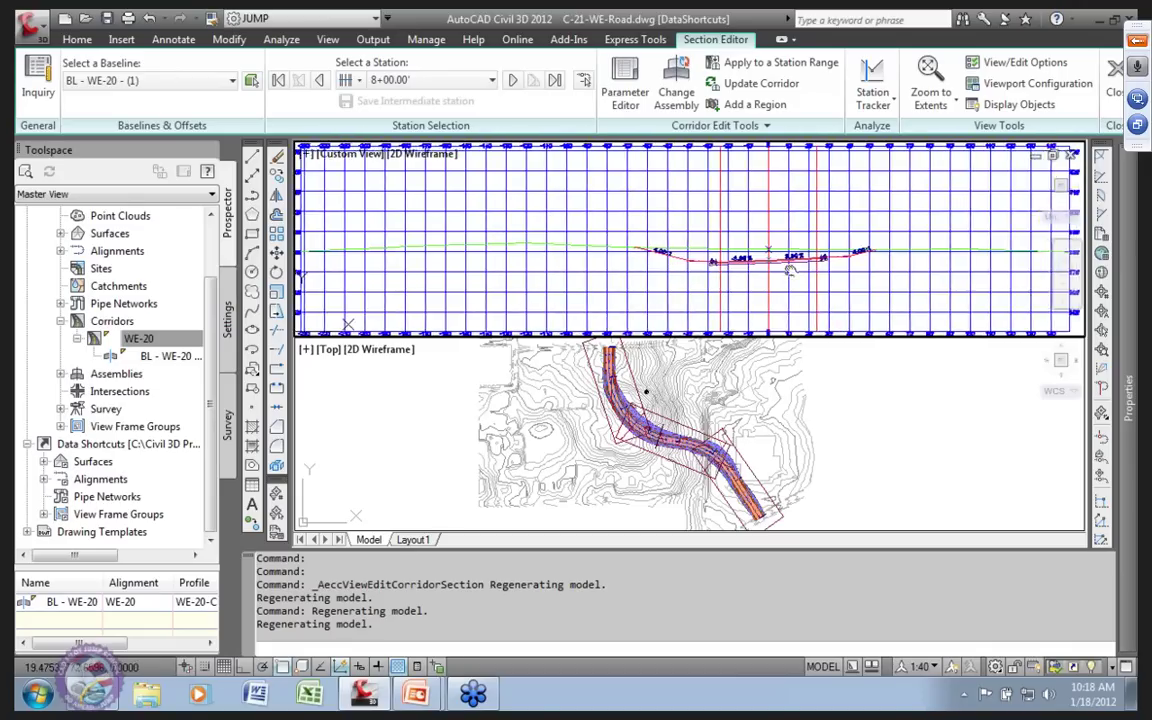
# Inspect the lane slopes, curb and gutter, sidewalk and daylight of the station 8+00.00 cross section up close.
pyautogui.scroll(6, 600, 257)
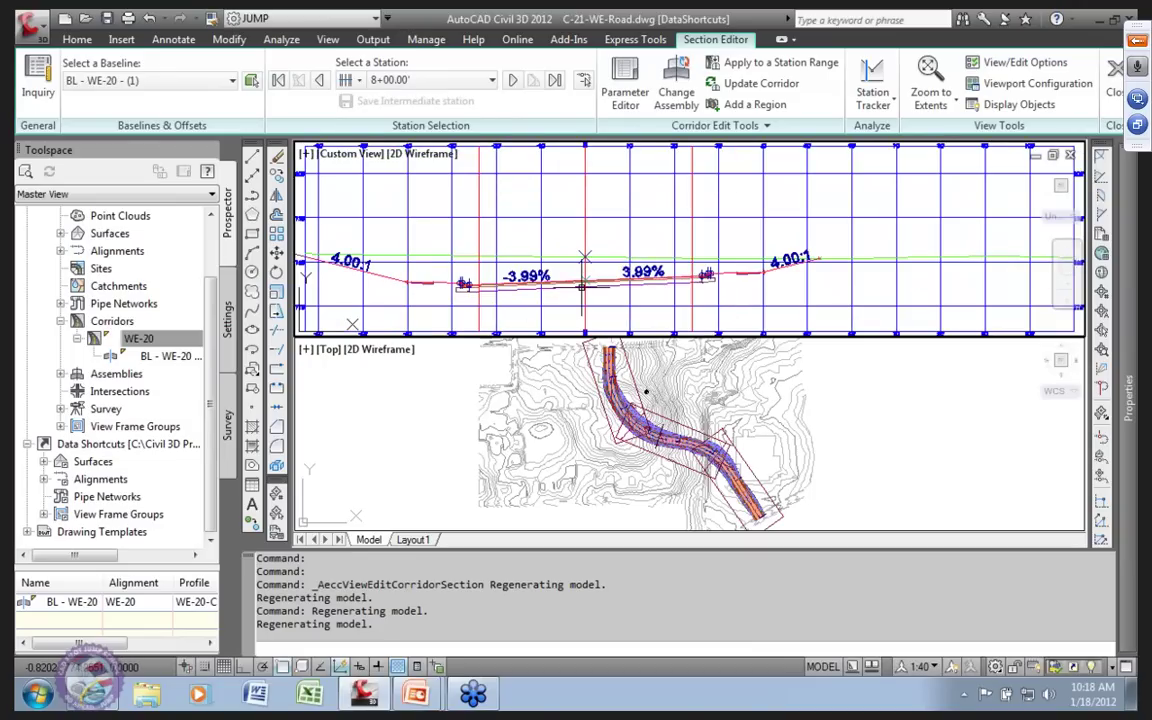
pyautogui.moveTo(581, 287)
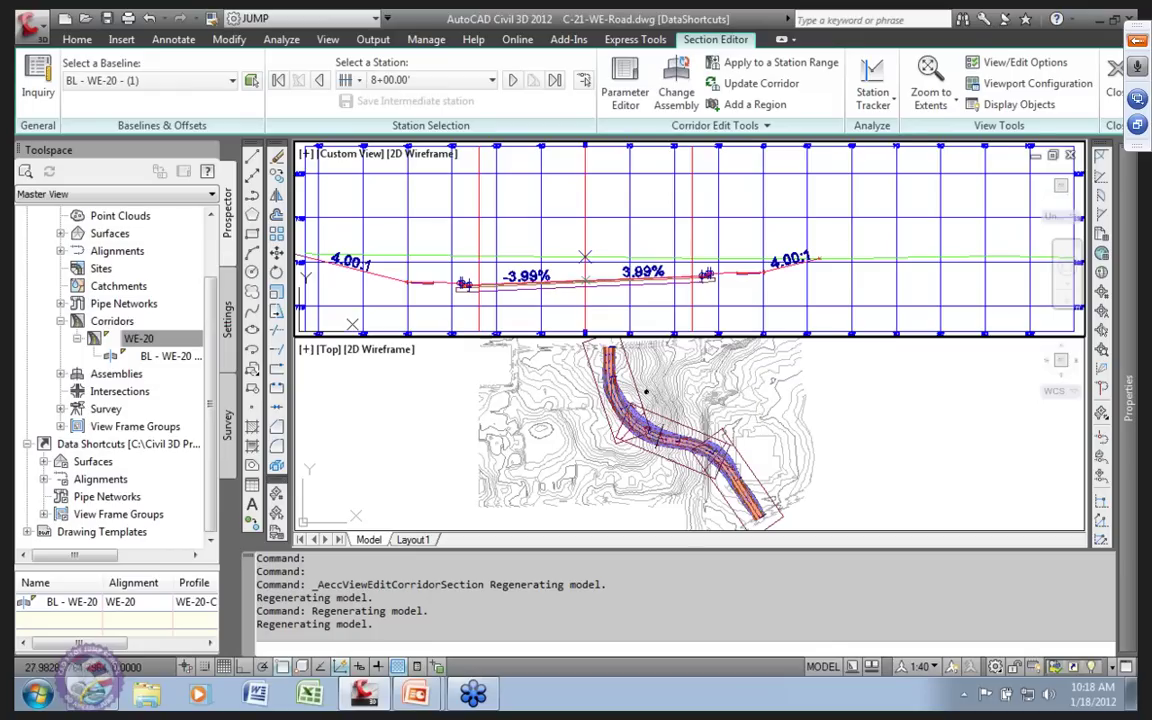
pyautogui.scroll(8, 697, 268)
pyautogui.scroll(2, 723, 278)
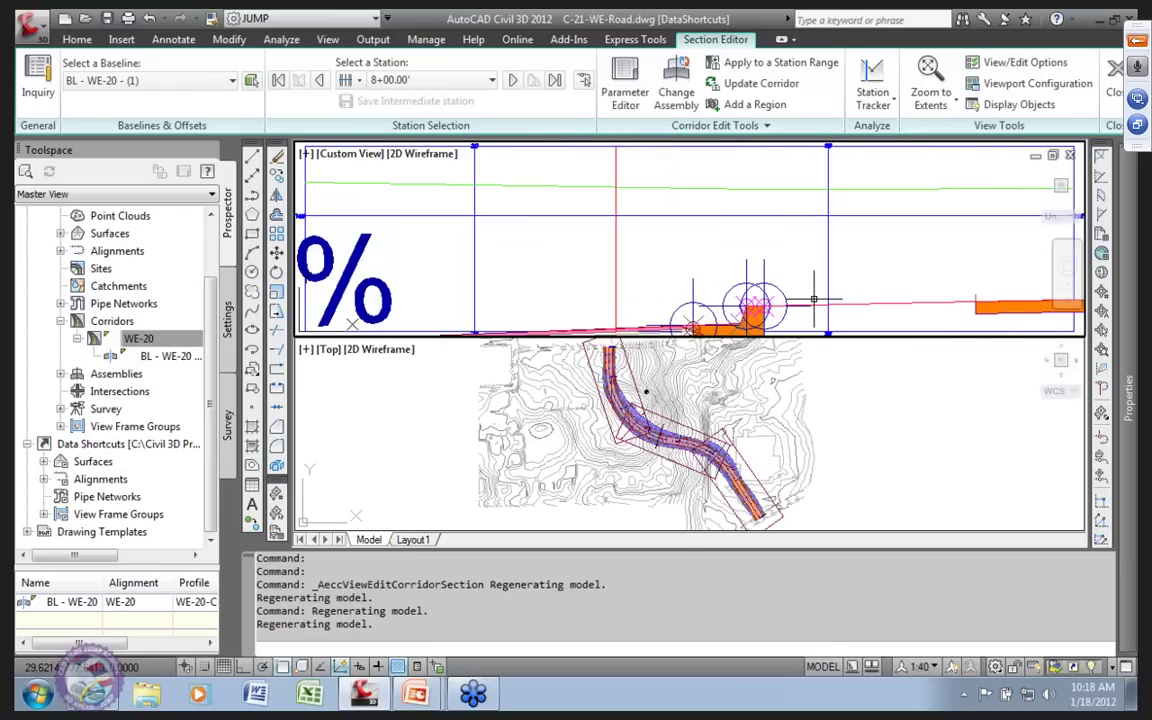
pyautogui.scroll(-1, 810, 296)
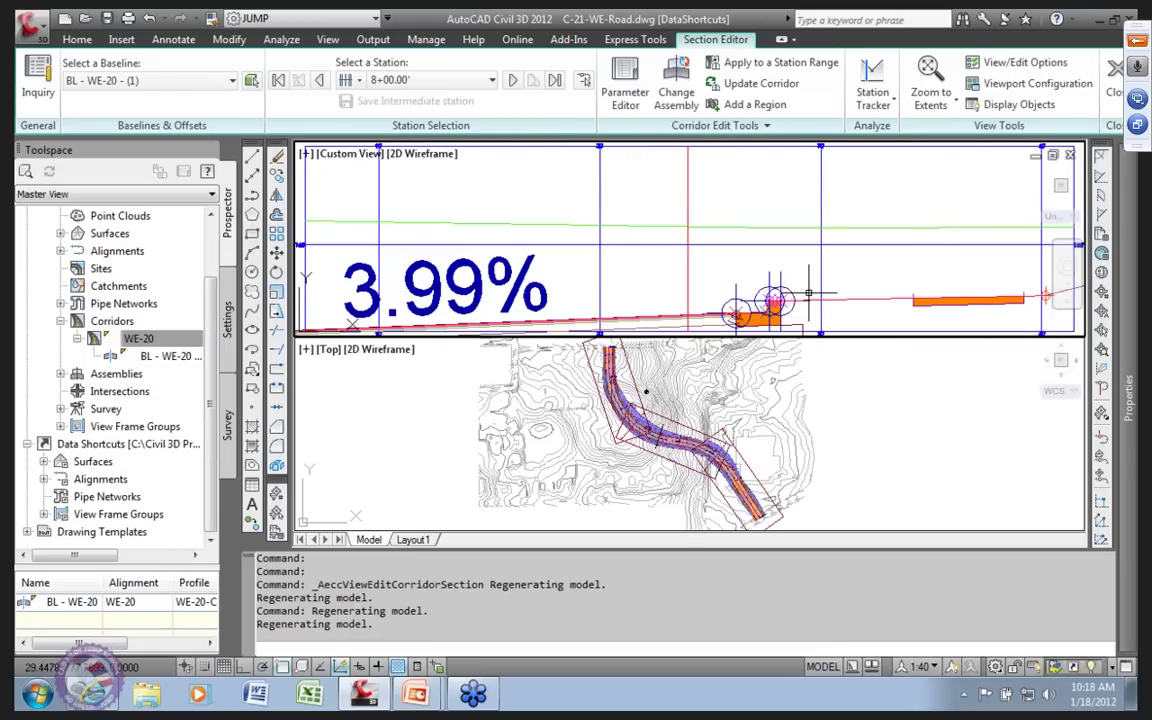
pyautogui.scroll(-3, 810, 296)
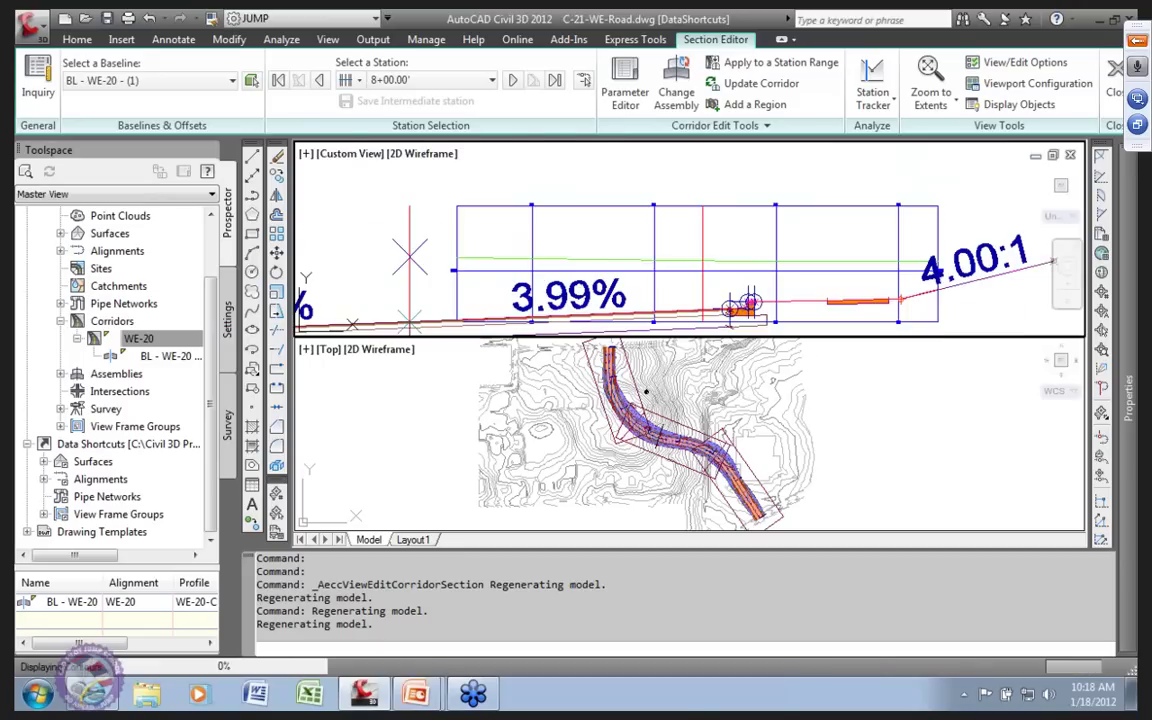
pyautogui.scroll(-3, 621, 311)
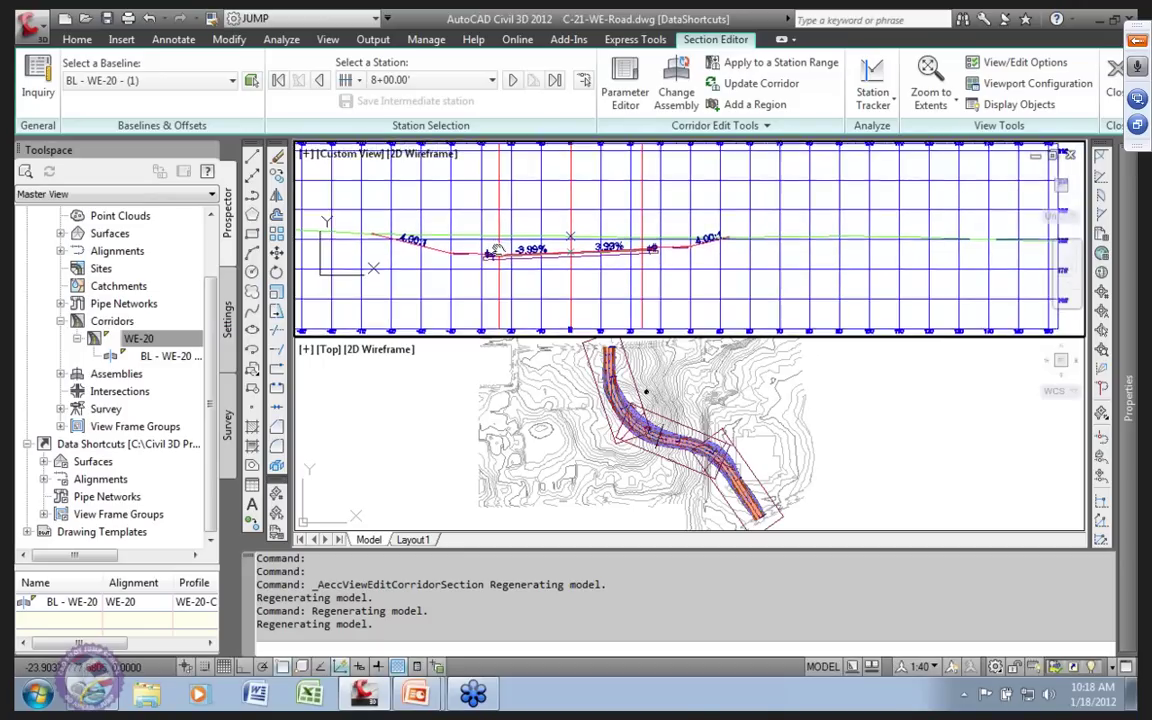
pyautogui.scroll(3, 467, 238)
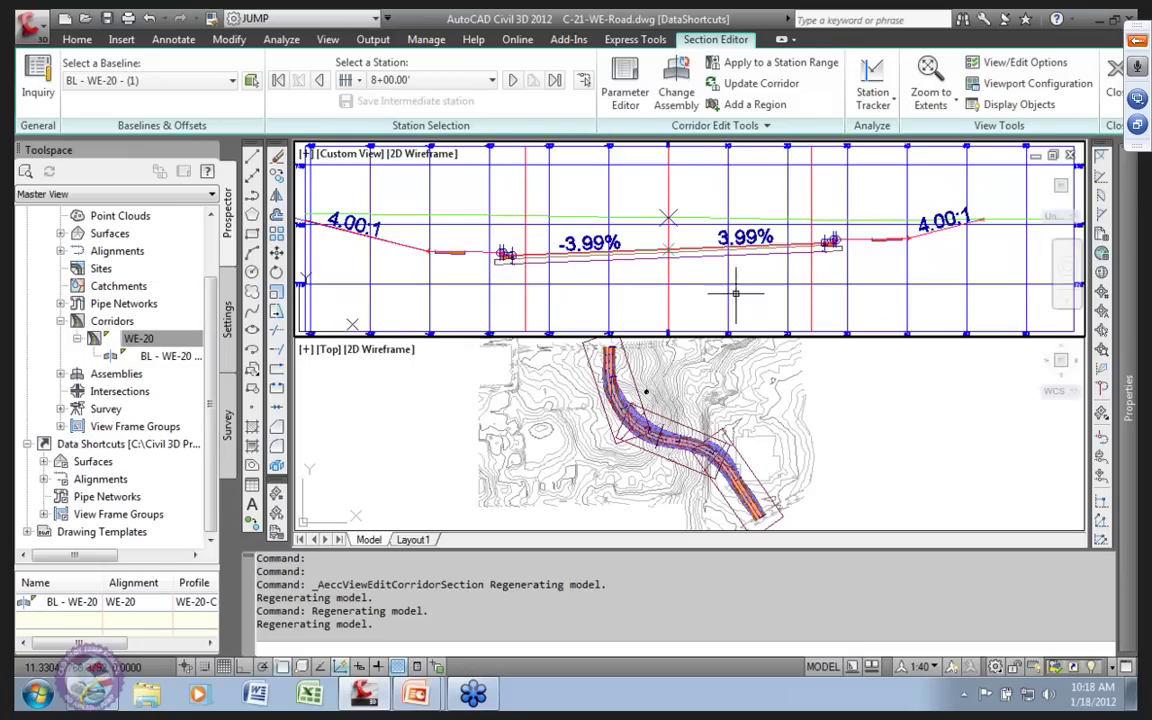
pyautogui.scroll(-2, 740, 288)
pyautogui.moveTo(740, 288); pyautogui.dragTo(608, 269, button='middle')
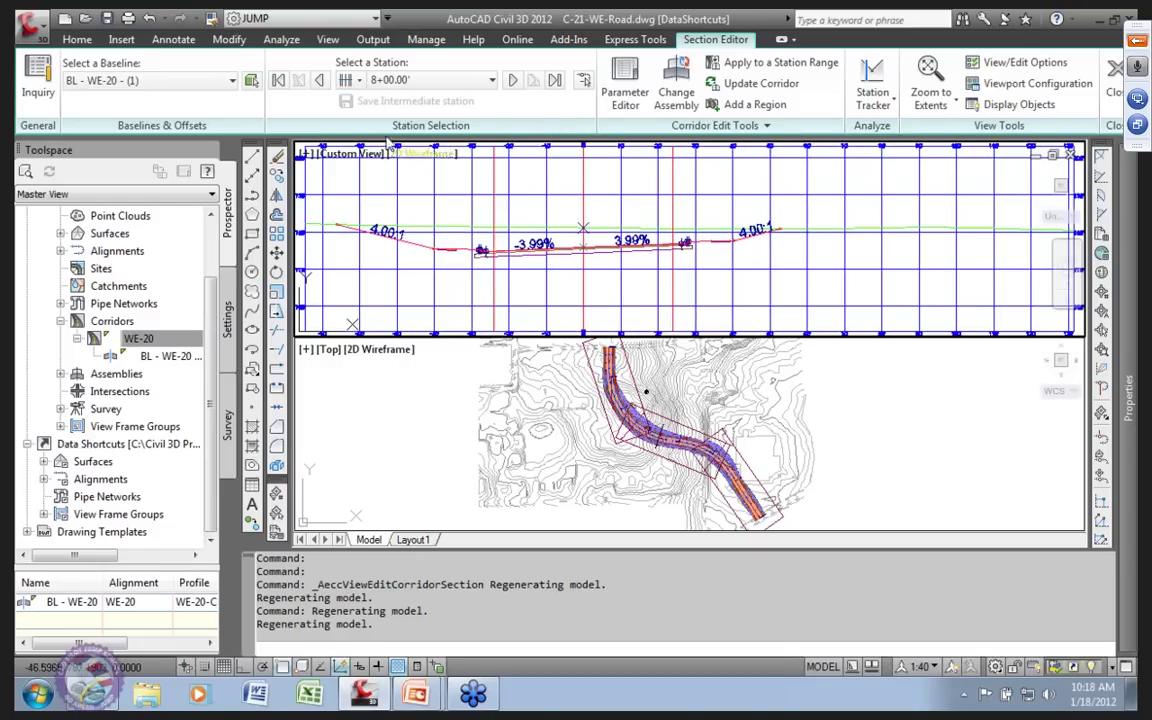
# Step forward through the corridor's cross sections from station 8+00.00 to the last station 17+66.44, and close the section editor.
pyautogui.click(513, 81)
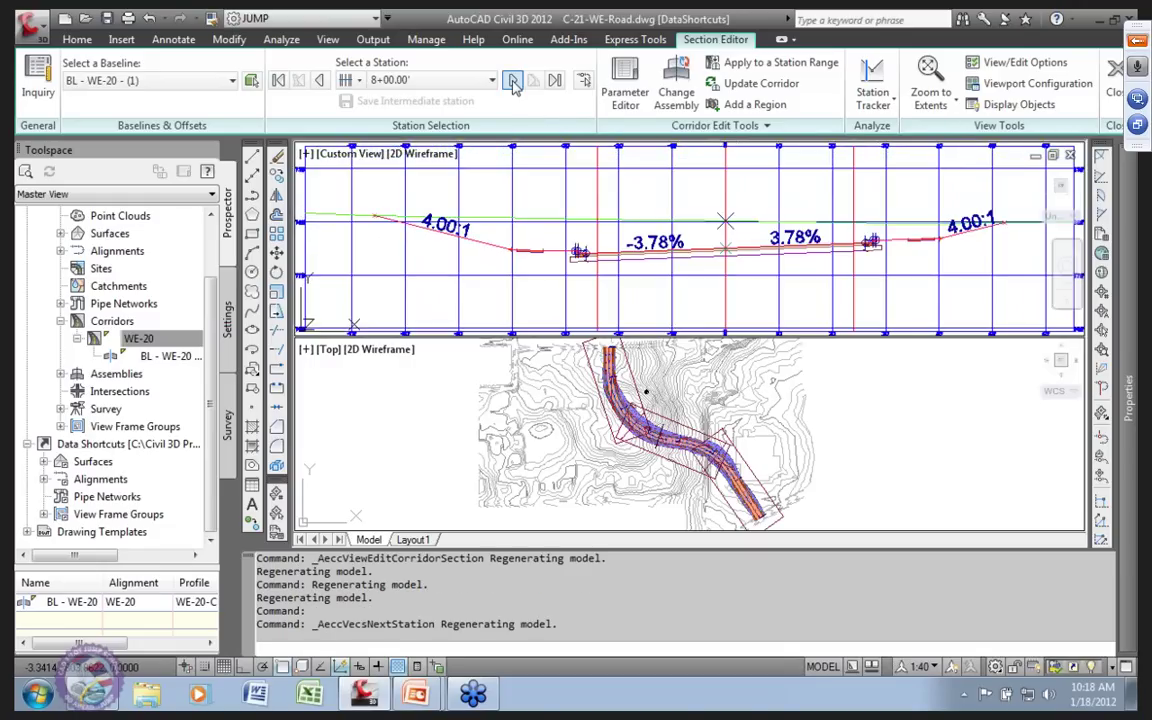
pyautogui.click(513, 81)
pyautogui.click(513, 81)
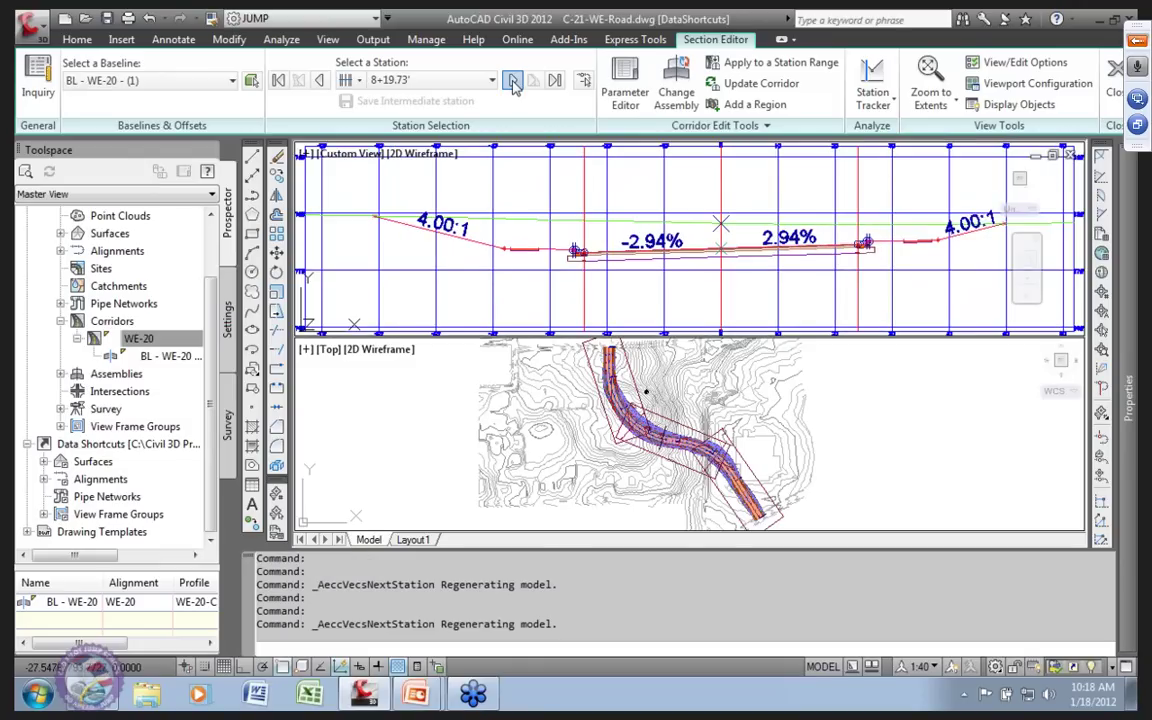
pyautogui.click(513, 81)
pyautogui.click(513, 81)
pyautogui.click(513, 81)
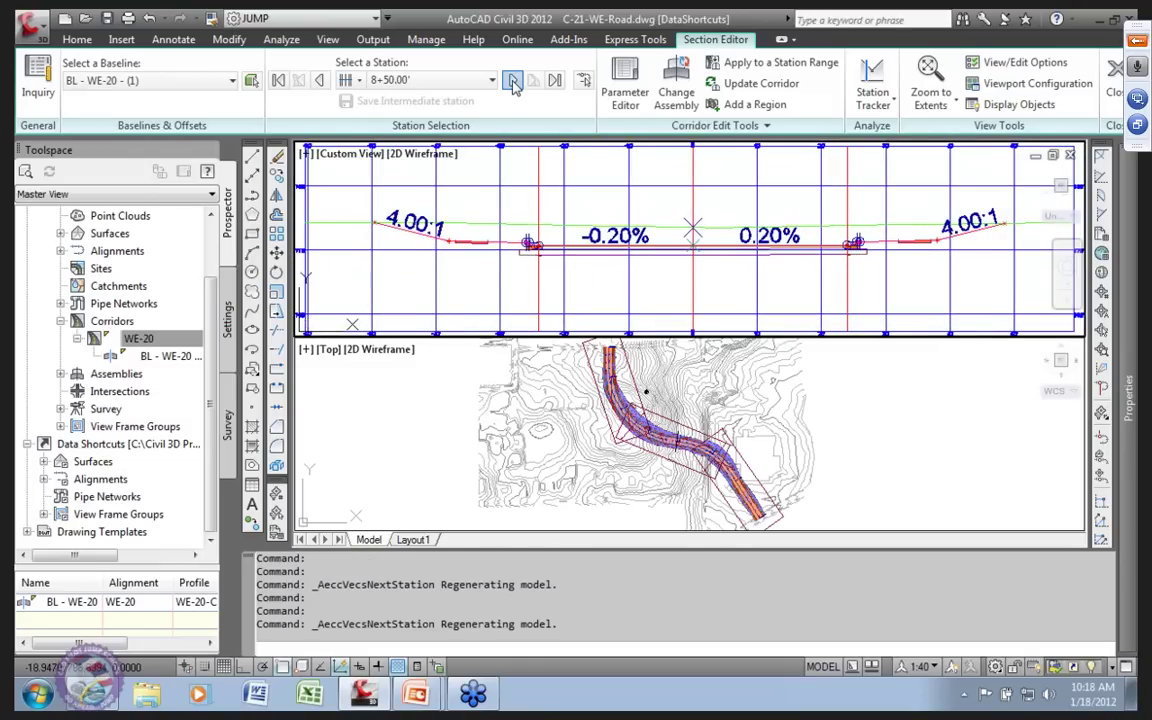
pyautogui.click(513, 81)
pyautogui.click(513, 81)
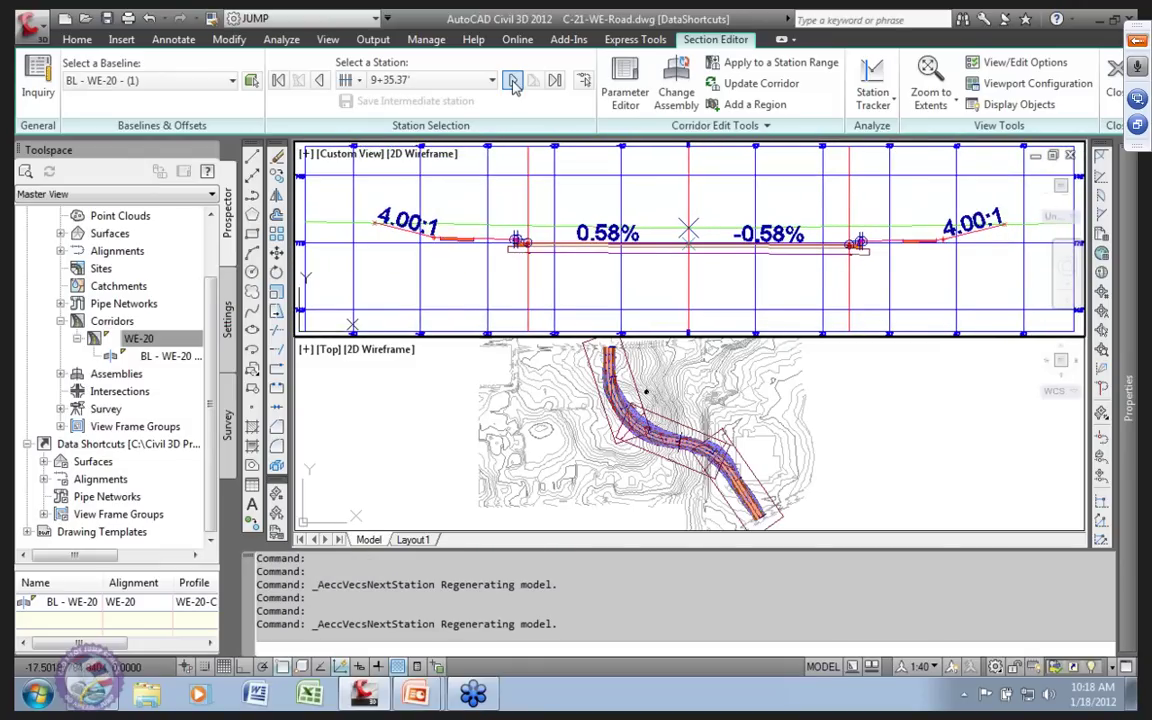
pyautogui.click(513, 81)
pyautogui.click(513, 81)
pyautogui.click(513, 81)
pyautogui.click(513, 81)
pyautogui.click(513, 81)
pyautogui.click(513, 81)
pyautogui.click(513, 81)
pyautogui.click(513, 81)
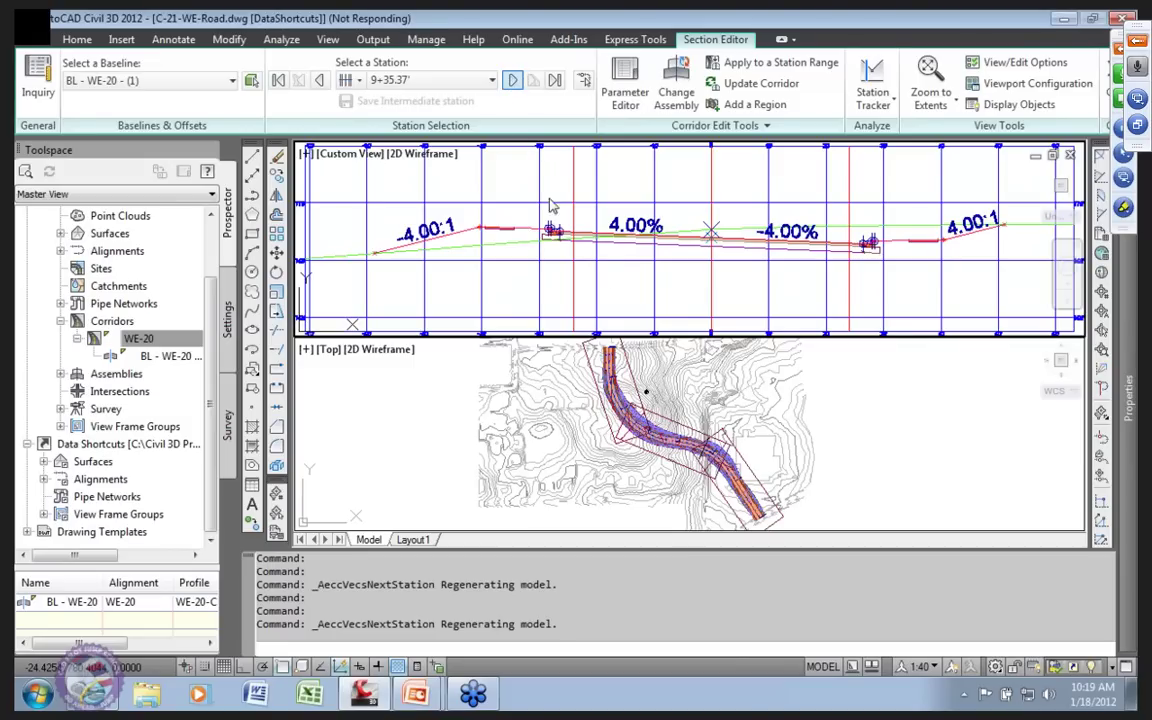
pyautogui.click(513, 81)
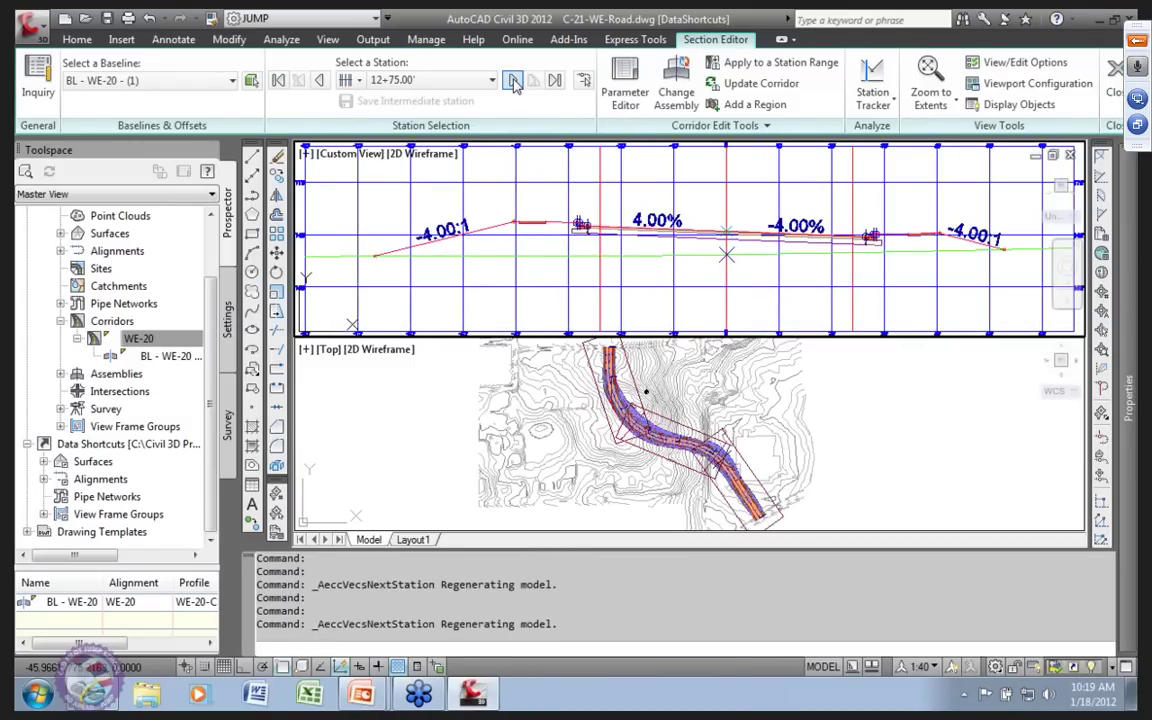
pyautogui.click(513, 81)
pyautogui.click(513, 81)
pyautogui.click(513, 81)
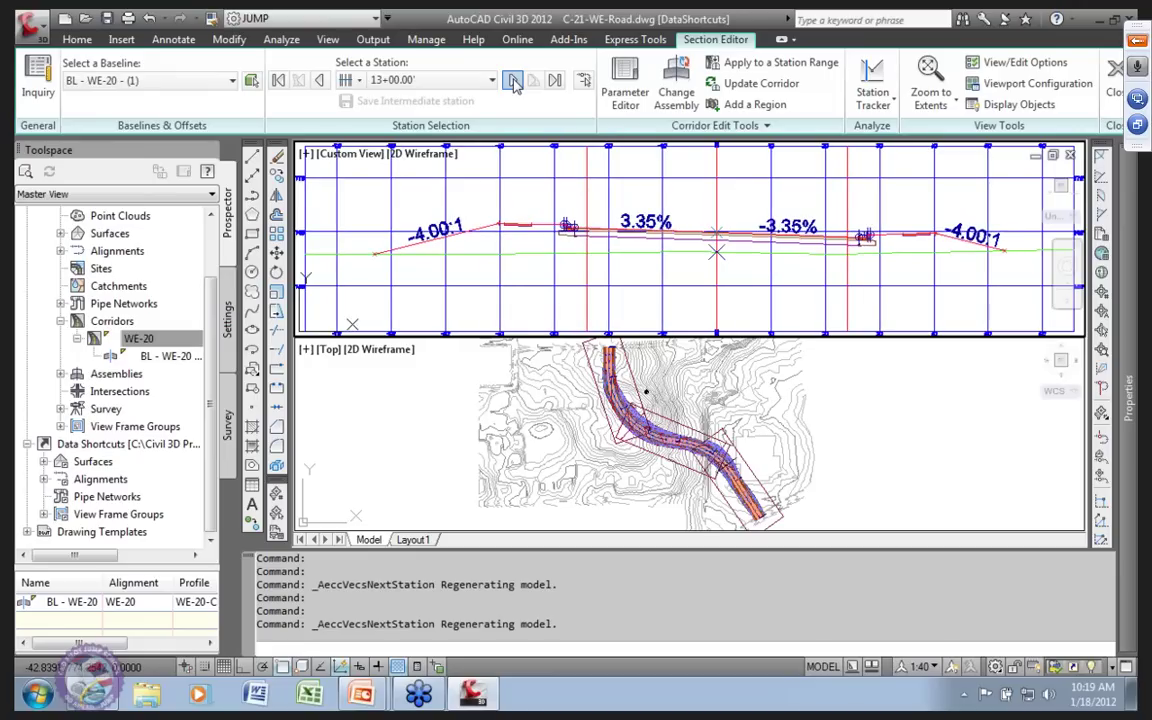
pyautogui.click(513, 81)
pyautogui.click(513, 81)
pyautogui.click(513, 81)
pyautogui.click(513, 81)
pyautogui.click(513, 81)
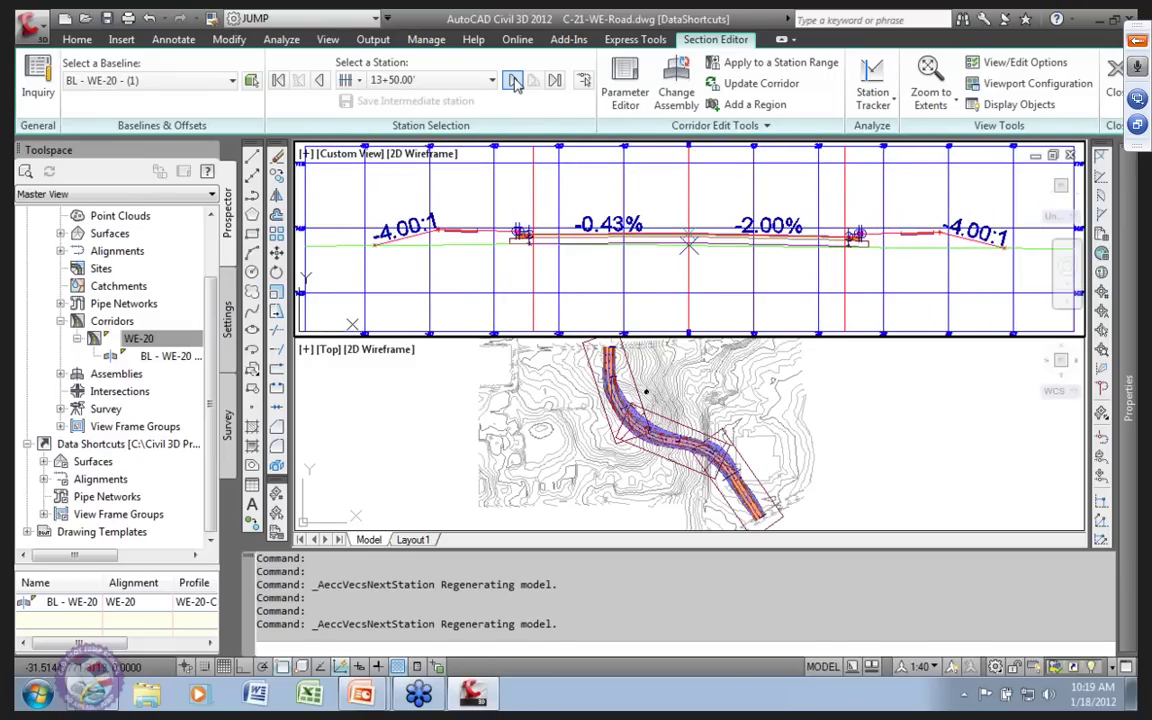
pyautogui.click(513, 81)
pyautogui.click(513, 81)
pyautogui.click(514, 82)
pyautogui.click(515, 83)
pyautogui.click(515, 83)
pyautogui.click(515, 83)
pyautogui.click(515, 83)
pyautogui.click(515, 83)
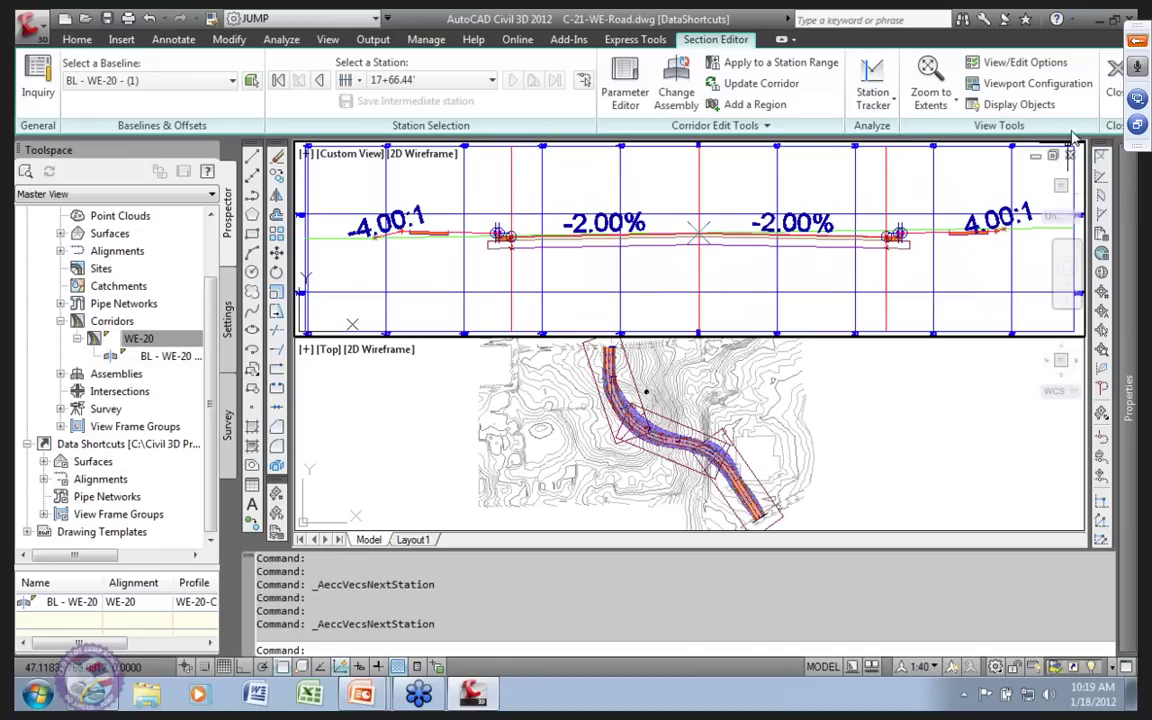
pyautogui.click(1114, 80)
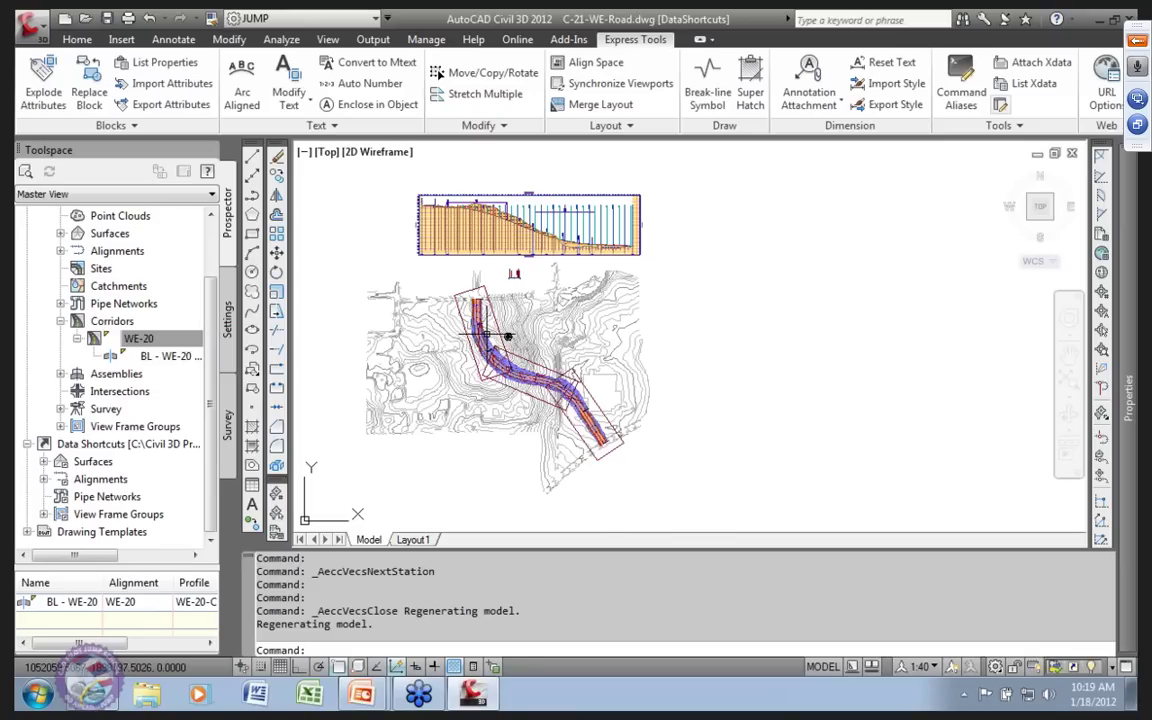
# Examine the view frames along the WE-20 corridor and expand the VFG - WE-20 - (1) group to its view frames and match lines.
pyautogui.scroll(3, 487, 337)
pyautogui.scroll(2, 488, 305)
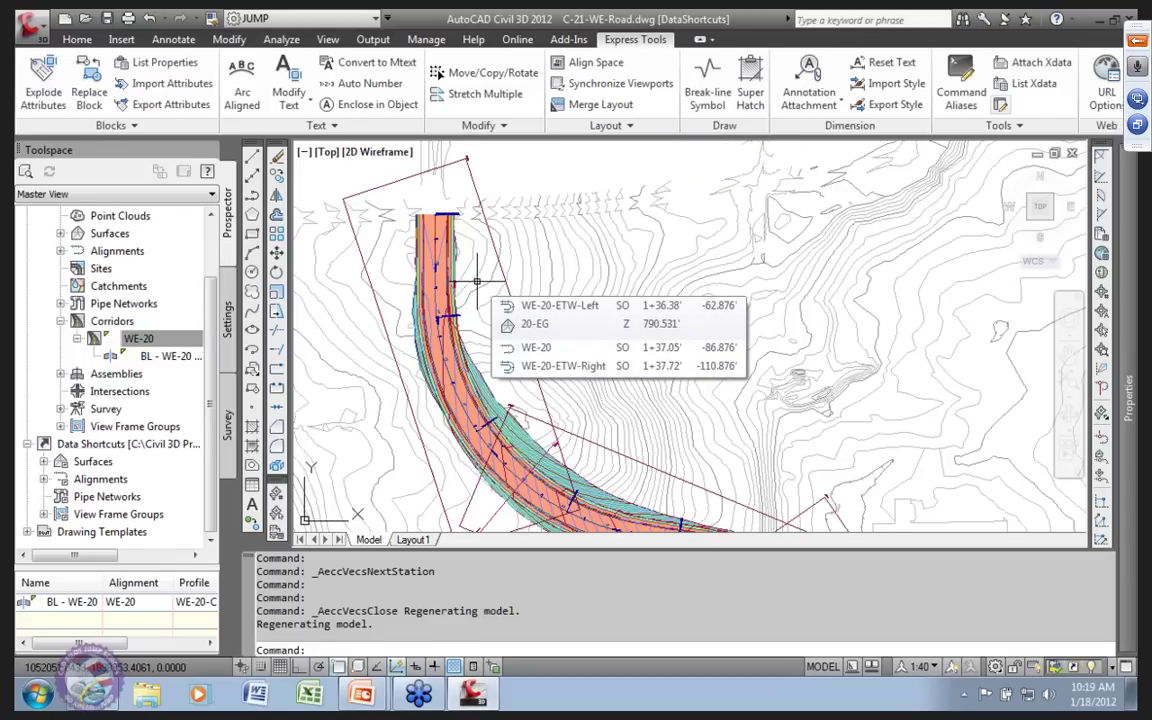
pyautogui.scroll(-5, 515, 262)
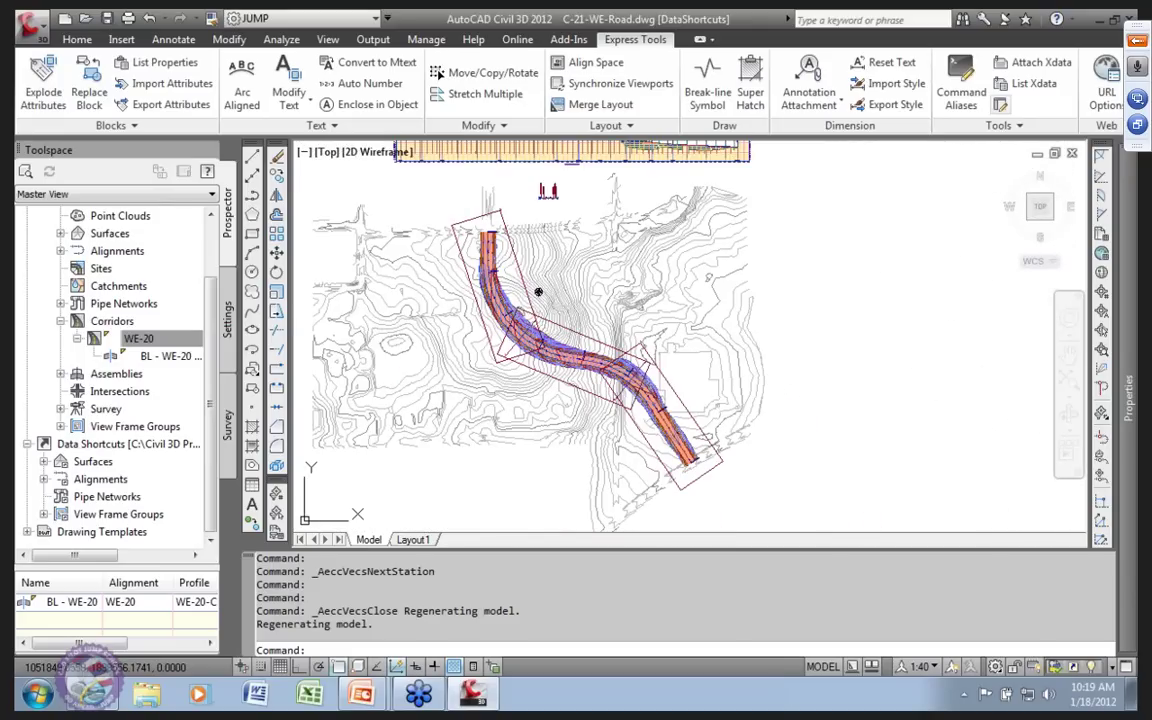
pyautogui.click(466, 217)
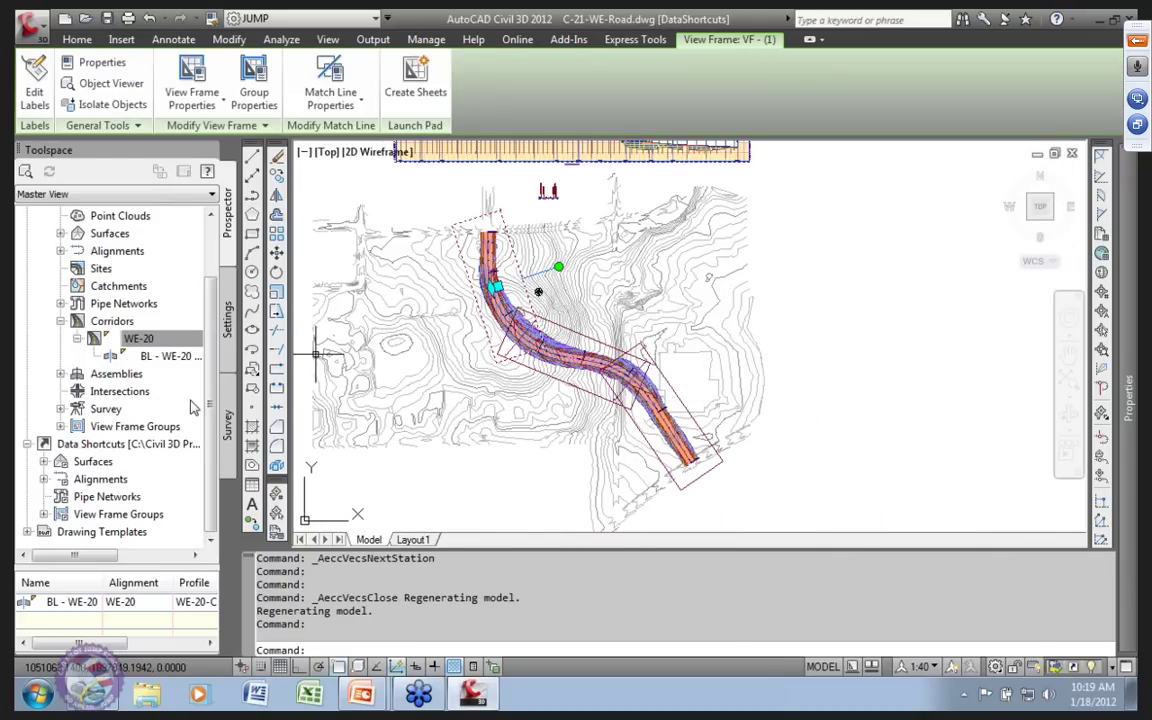
pyautogui.click(60, 427)
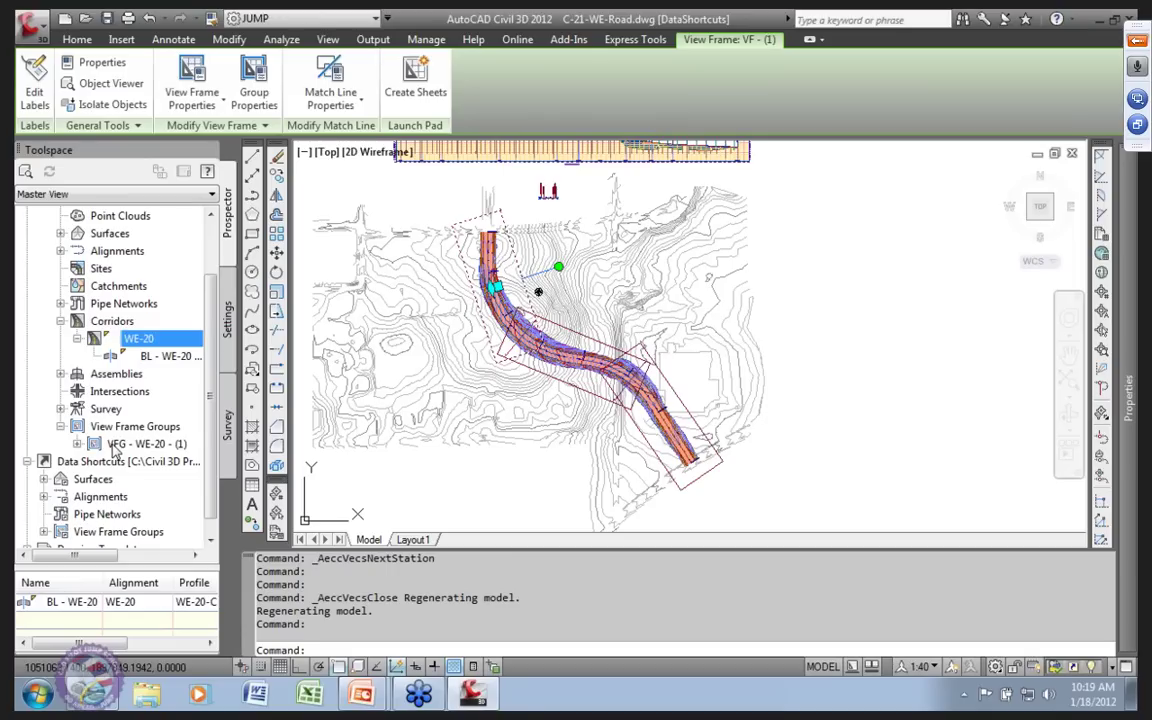
pyautogui.click(115, 445)
pyautogui.click(77, 443)
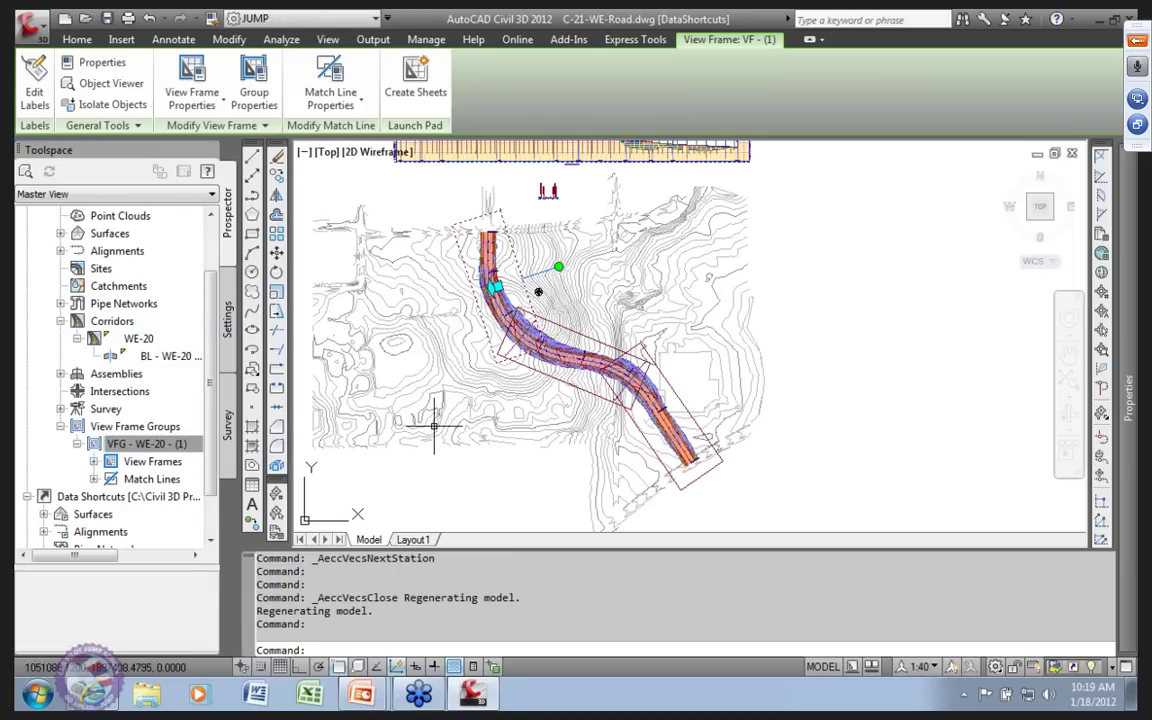
pyautogui.click(705, 375)
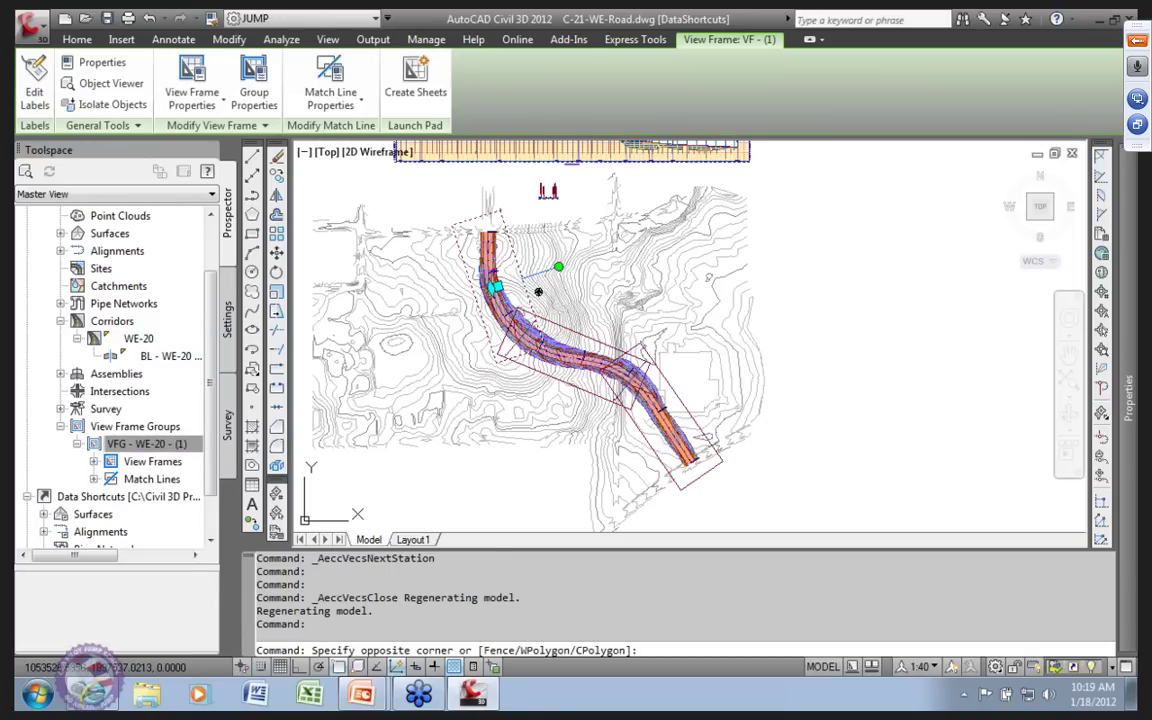
pyautogui.click(781, 411)
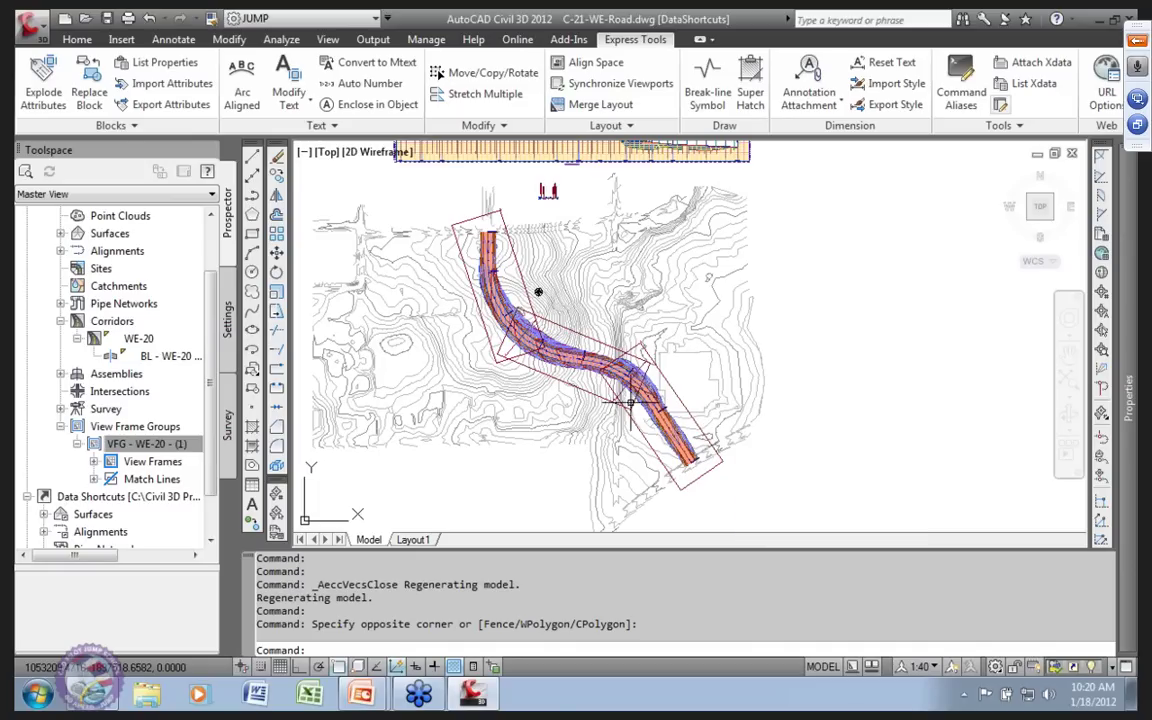
# Examine the WE-20 corridor in plan from its start through the first curve, including its width and daylight areas.
pyautogui.moveTo(587, 258); pyautogui.dragTo(570, 283, button='middle')
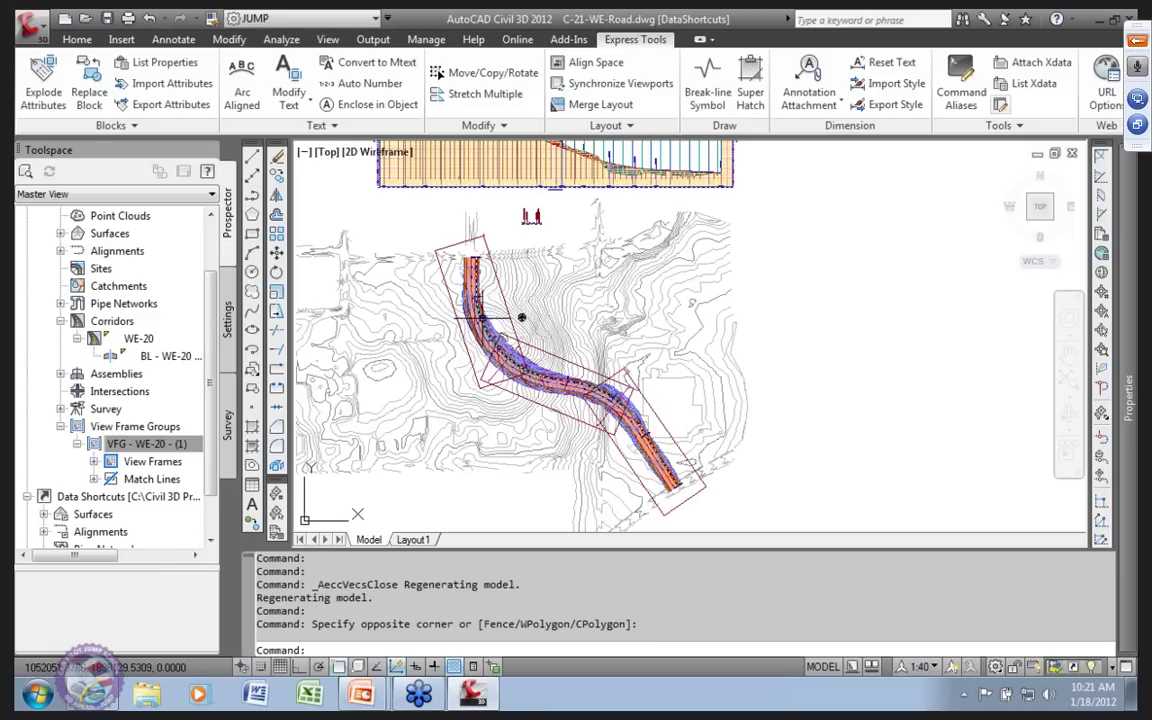
pyautogui.scroll(5, 490, 310)
pyautogui.scroll(-2, 431, 268)
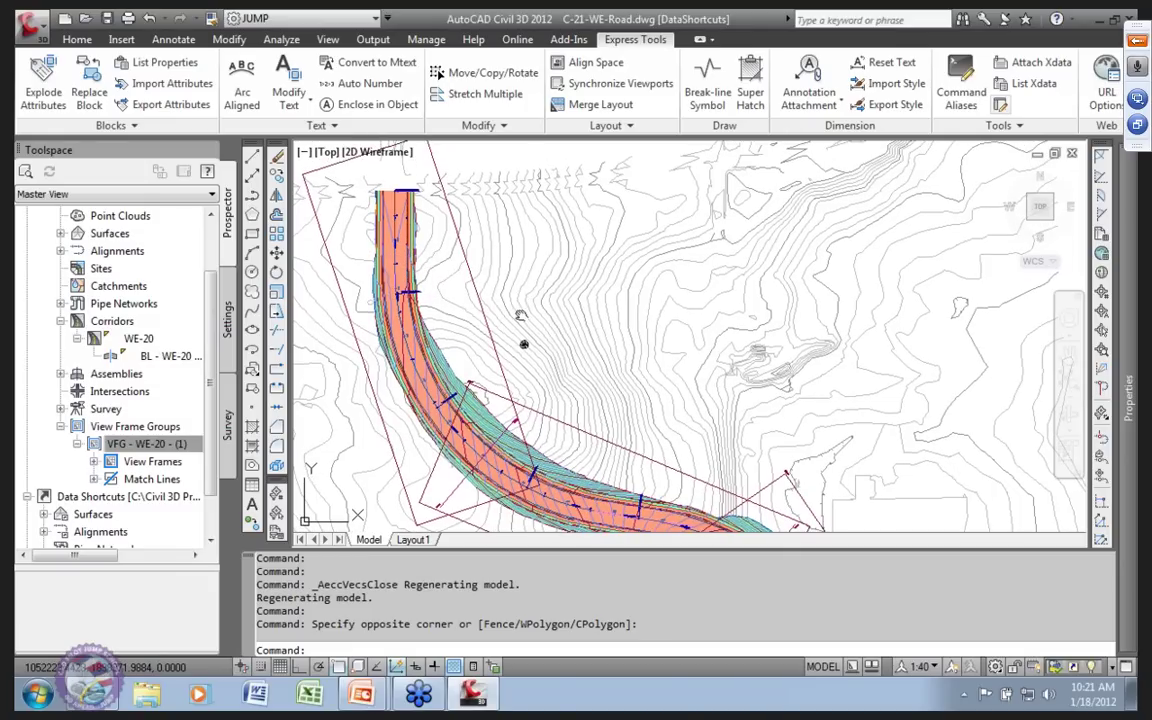
pyautogui.moveTo(450, 245); pyautogui.dragTo(446, 316, button='middle')
pyautogui.moveTo(520, 413); pyautogui.dragTo(516, 437, button='middle')
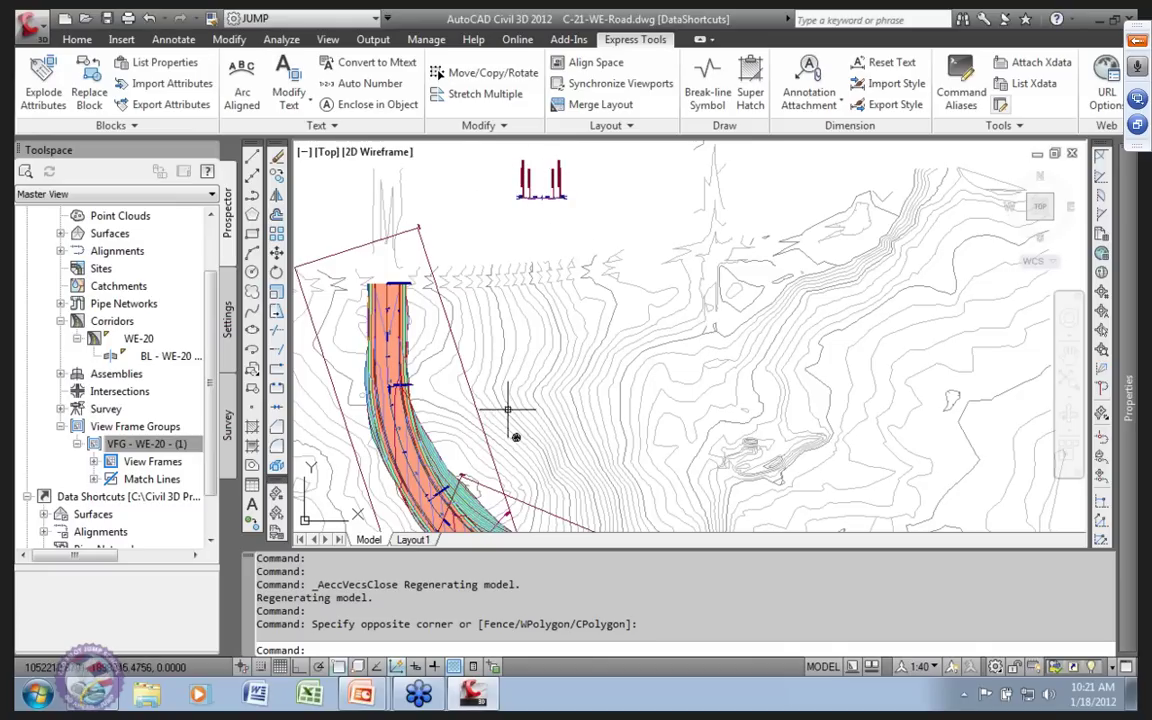
pyautogui.scroll(-4, 533, 374)
pyautogui.scroll(1, 533, 374)
pyautogui.scroll(4, 480, 350)
pyautogui.scroll(-3, 480, 348)
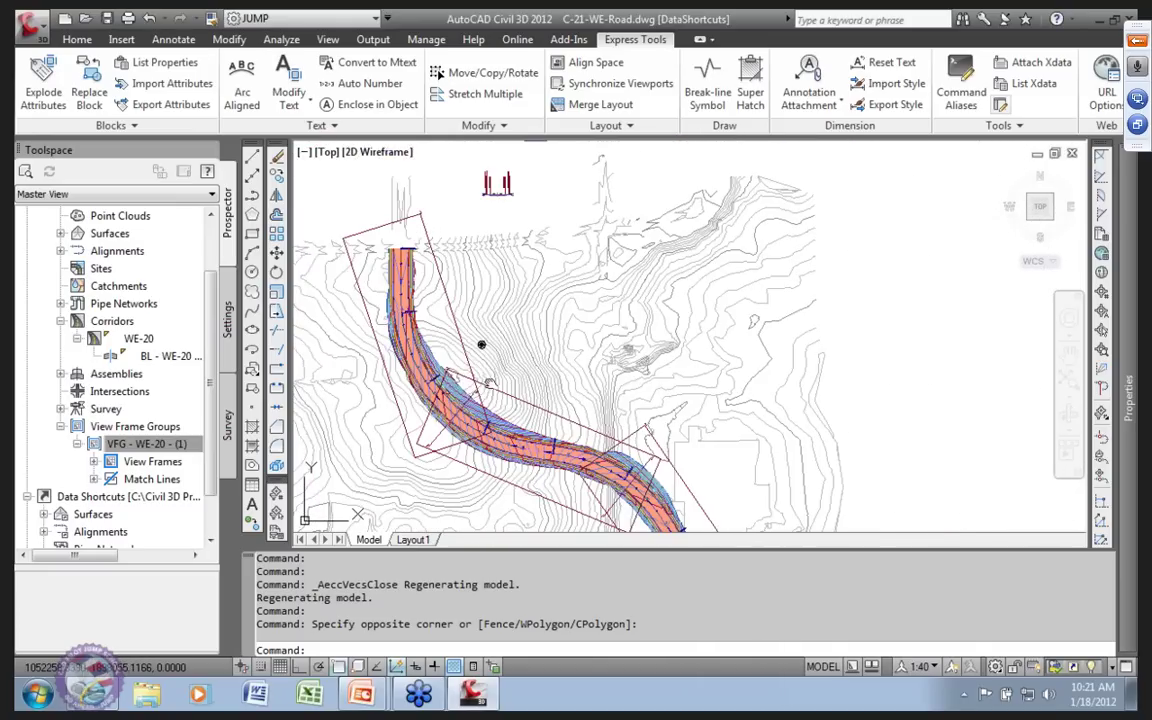
pyautogui.scroll(5, 481, 344)
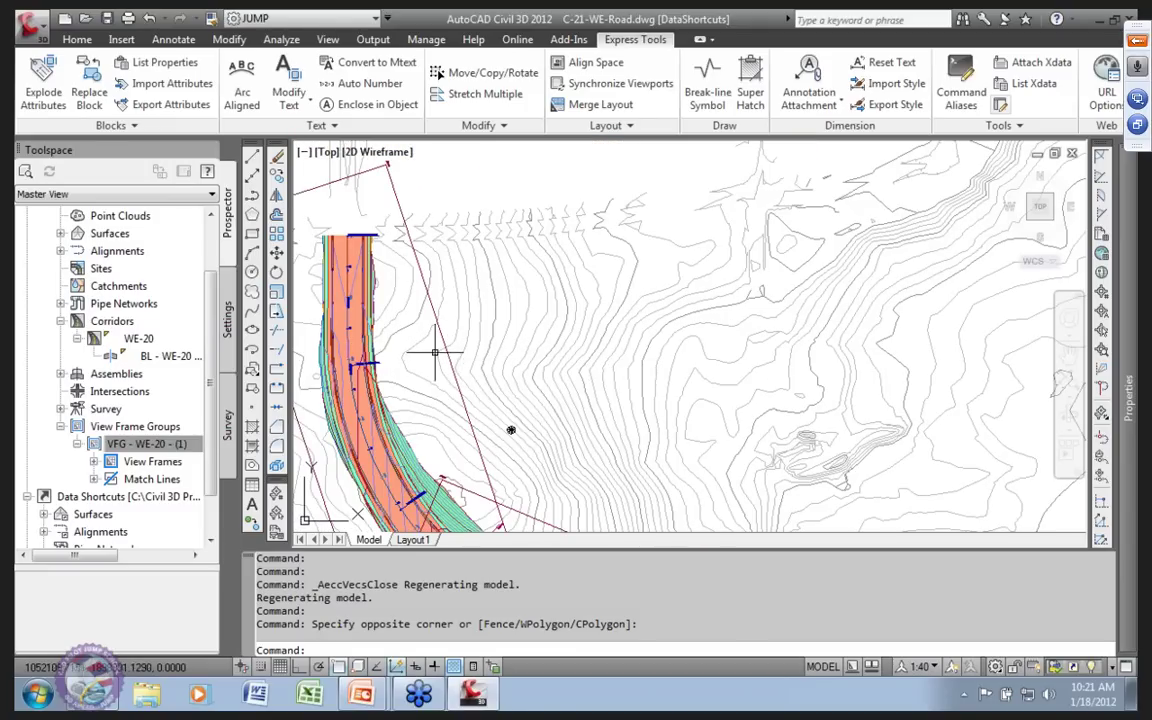
# Start creating offset alignments from the WE-20 alignment, with the name template <[Parent Alignment Name(CP)]>-Section-<[Side]>.
pyautogui.click(348, 320)
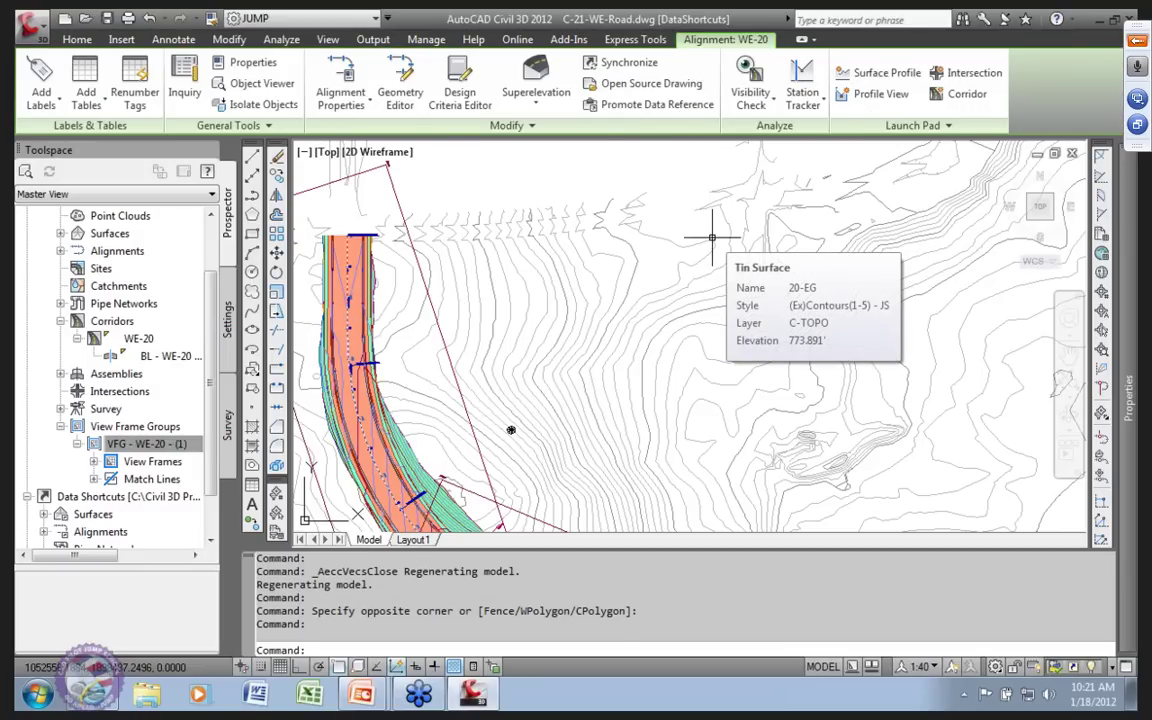
pyautogui.click(946, 126)
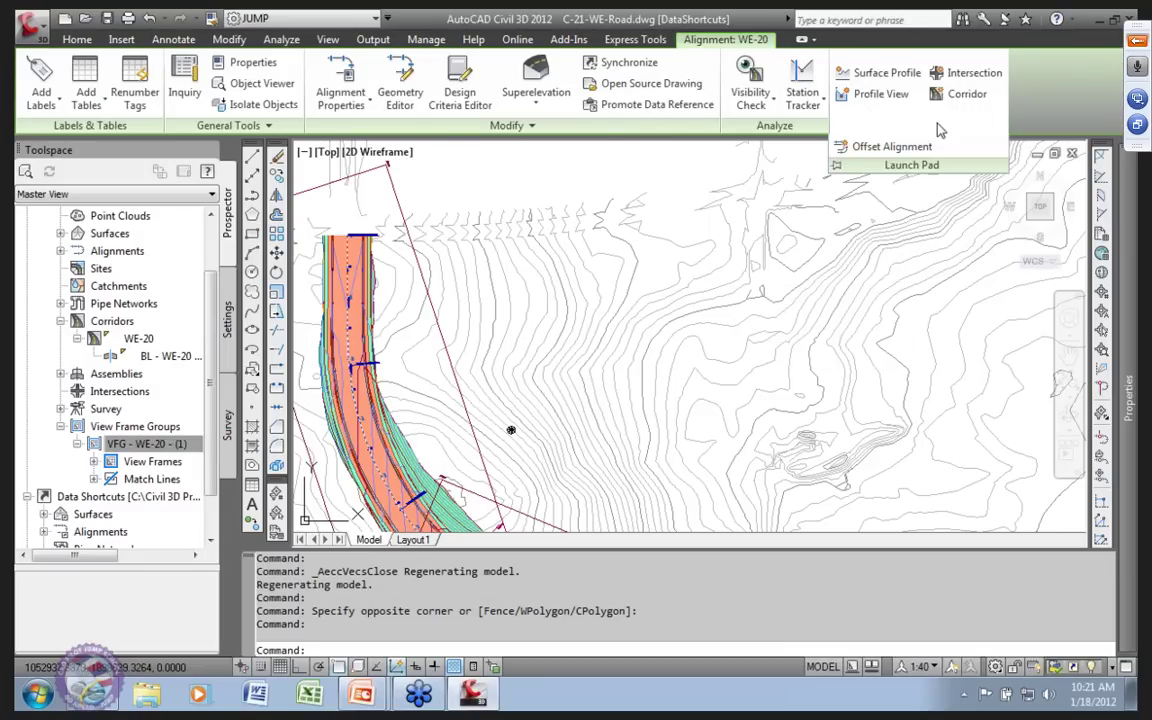
pyautogui.click(891, 147)
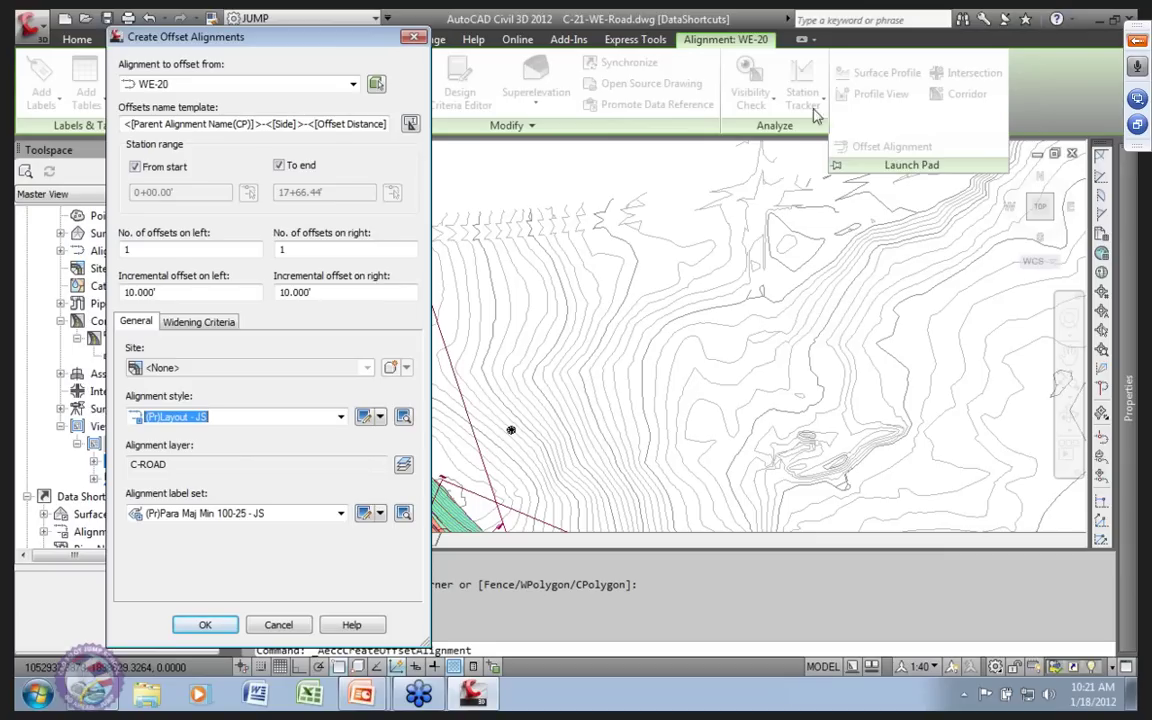
pyautogui.moveTo(307, 124); pyautogui.dragTo(437, 134)
pyautogui.press('Delete')
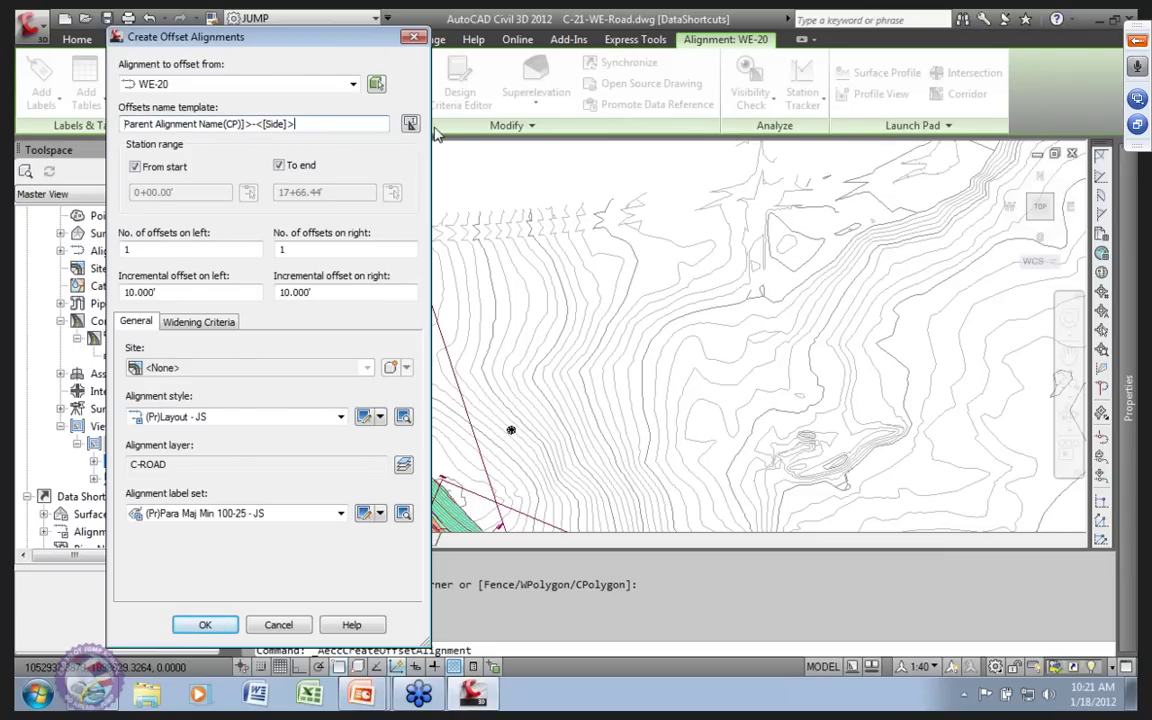
pyautogui.click(251, 124)
pyautogui.write('Section-')
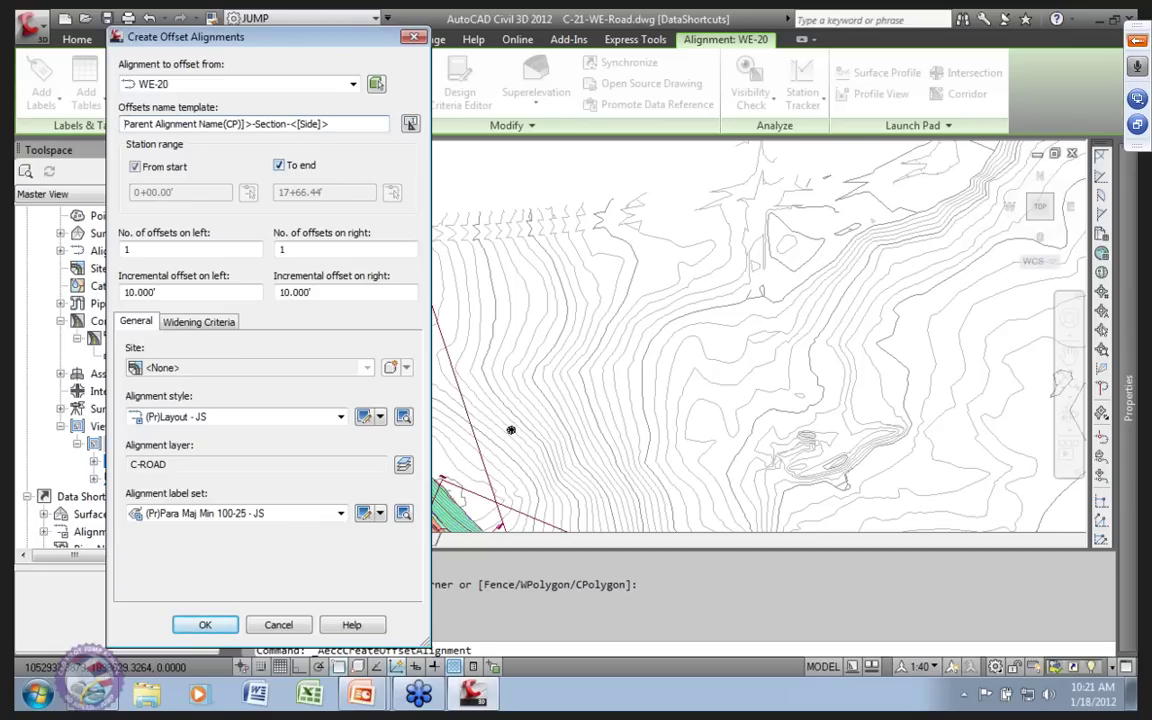
# Keep the offsets running to the end of WE-20 and set the incremental offset to 60 feet on both the left and right.
pyautogui.click(378, 166)
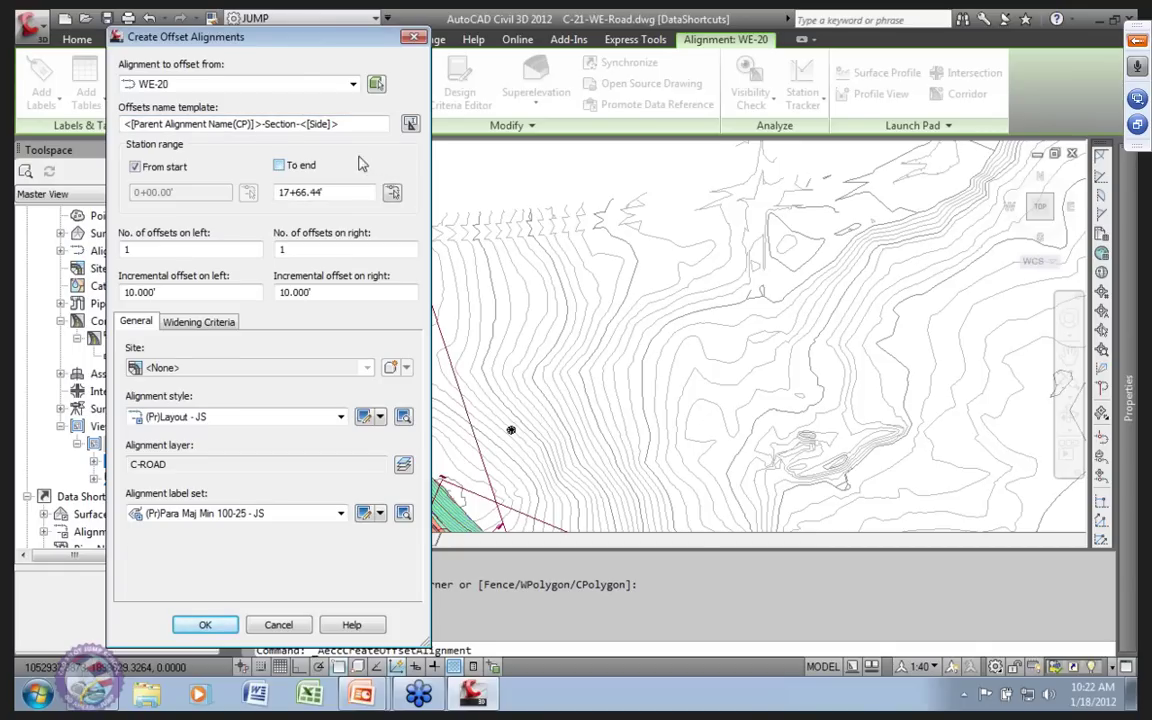
pyautogui.click(341, 172)
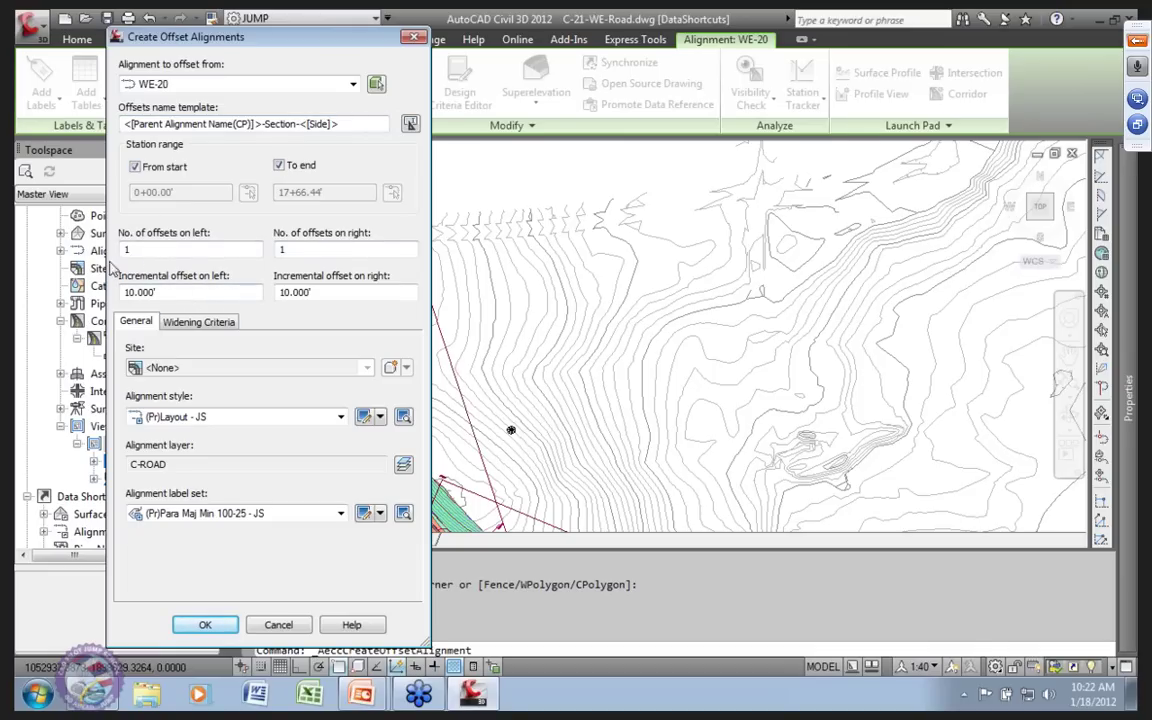
pyautogui.doubleClick(162, 291)
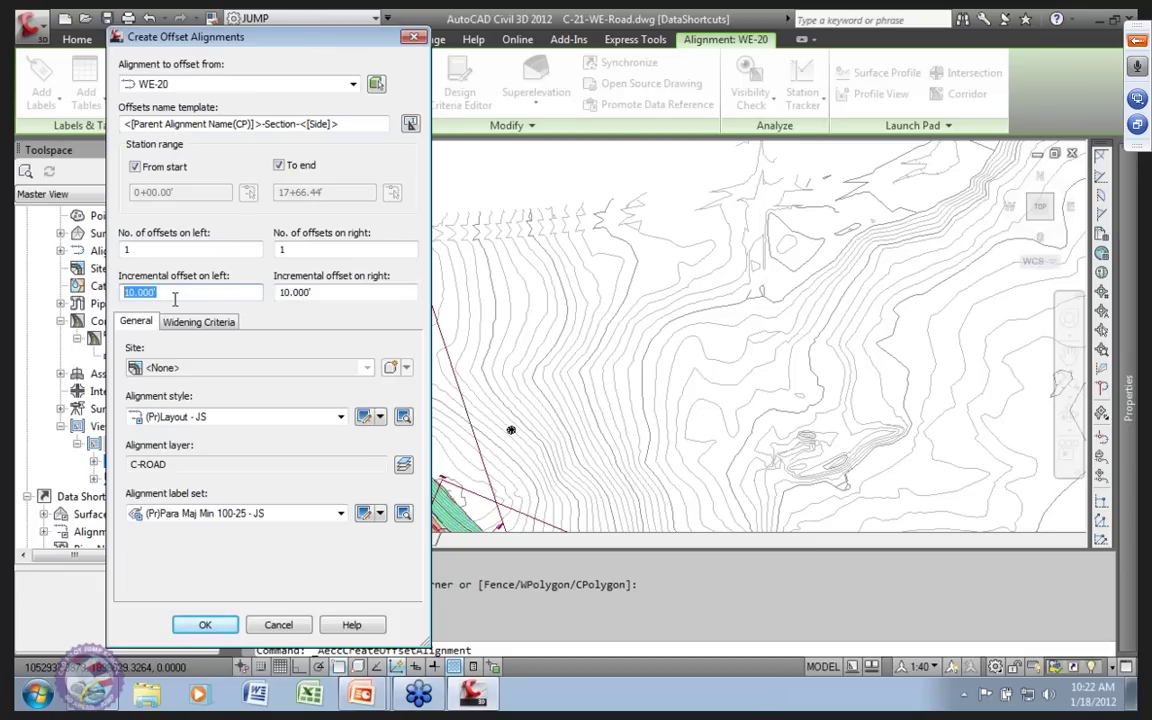
pyautogui.write('60')
pyautogui.press('Tab')
pyautogui.write('6')
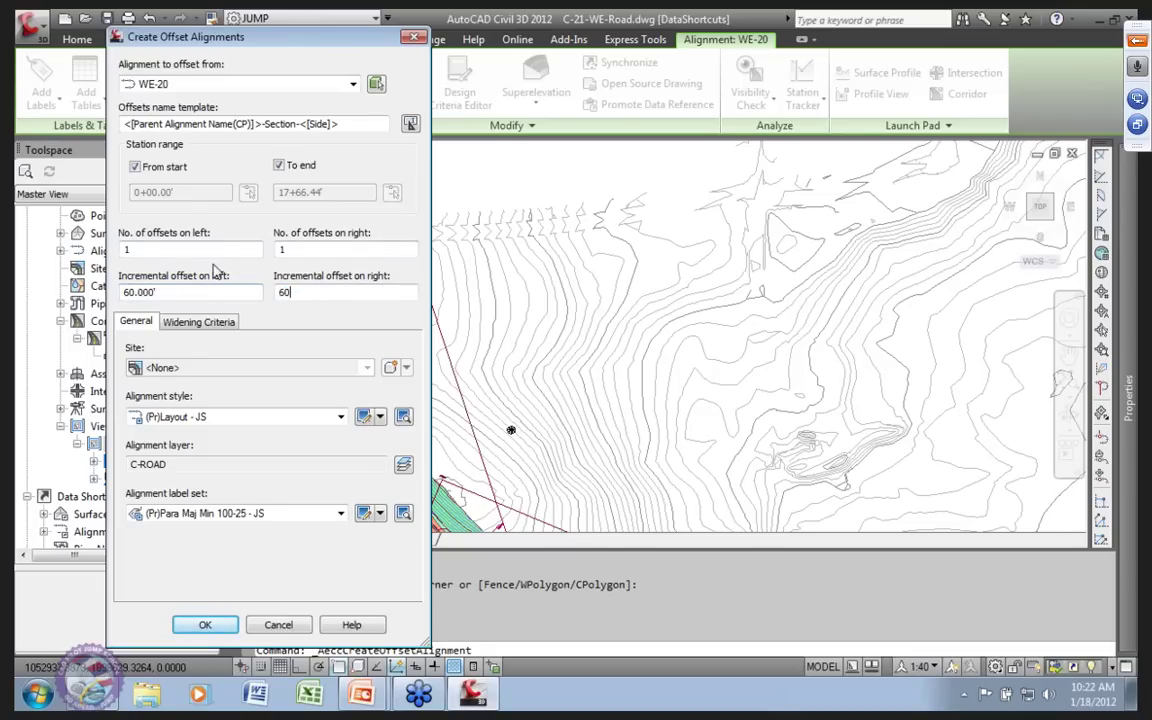
pyautogui.press('Tab')
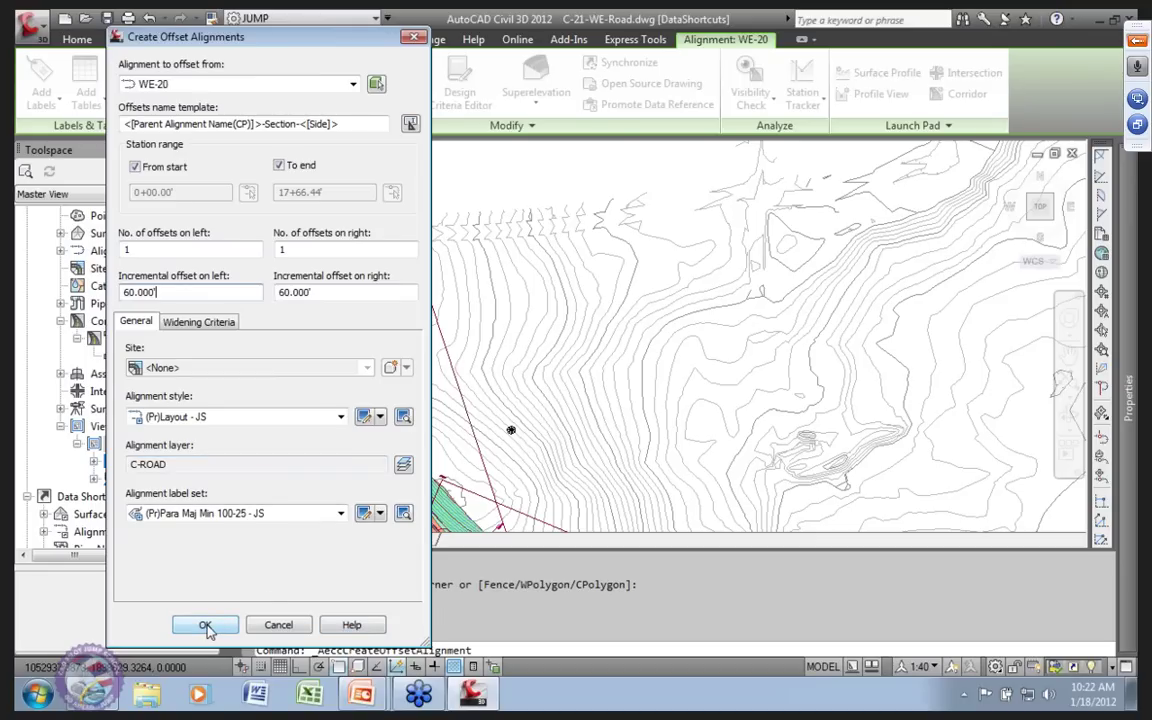
# Assign the +NOPLOT - JS alignment style and the +NOPLOT Ticks Only - JS label set, and create the offset alignments.
pyautogui.click(339, 421)
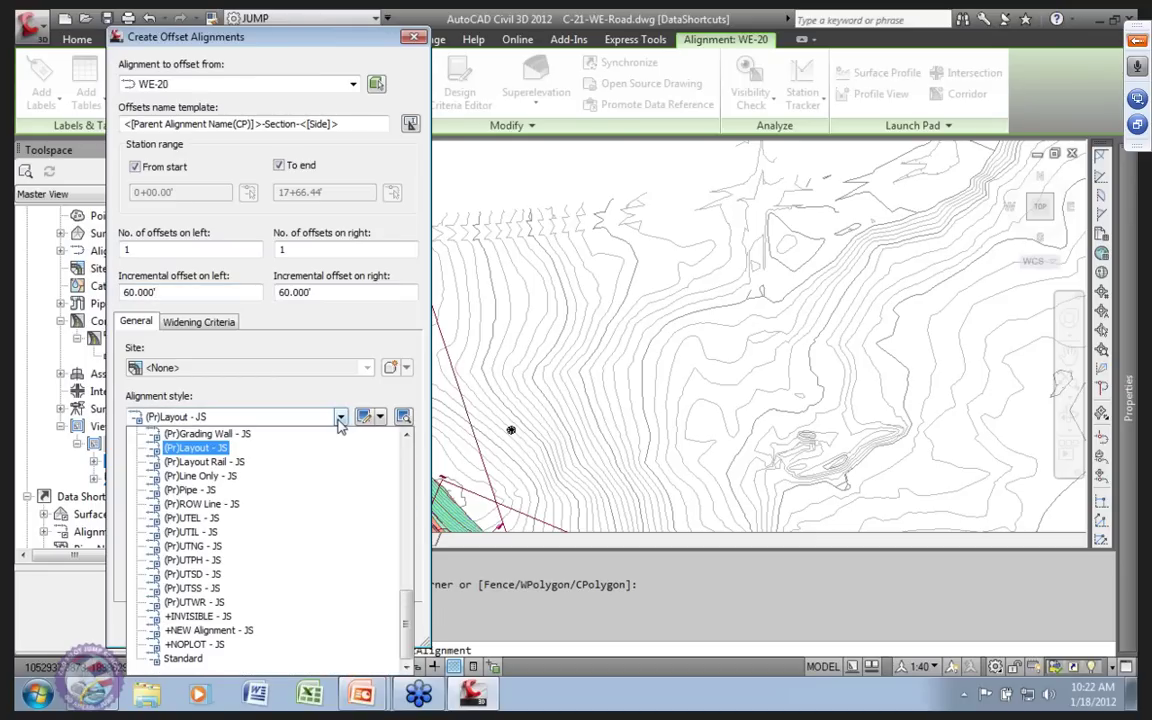
pyautogui.click(195, 644)
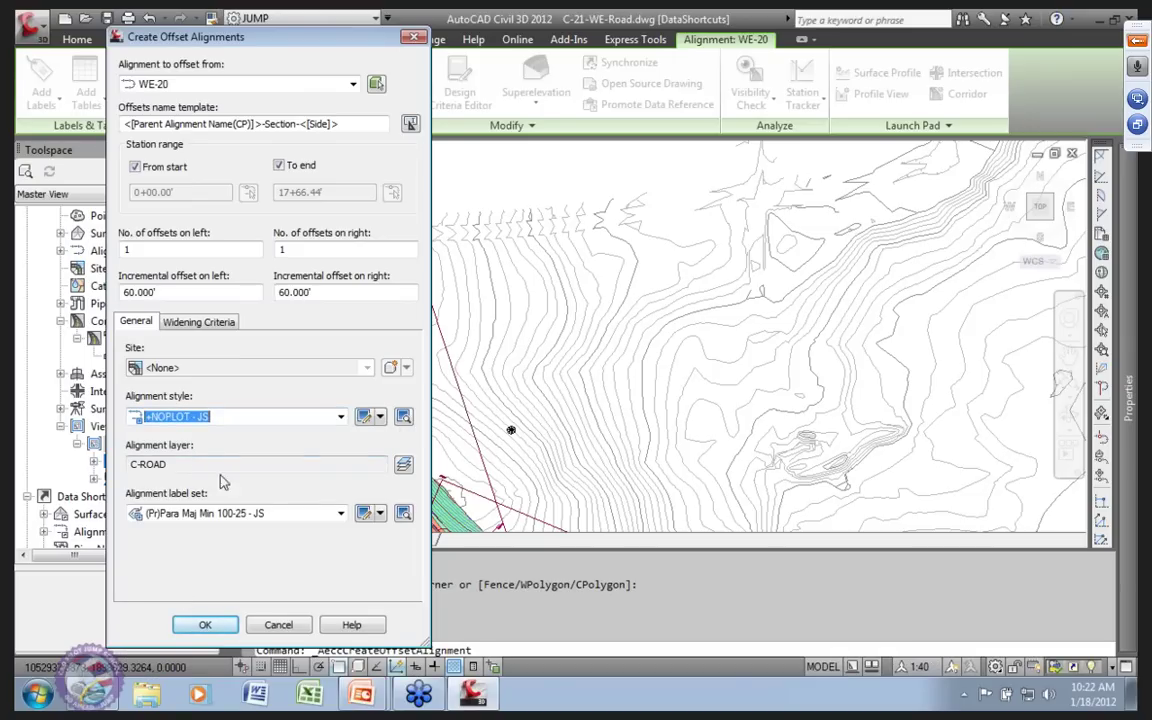
pyautogui.click(340, 513)
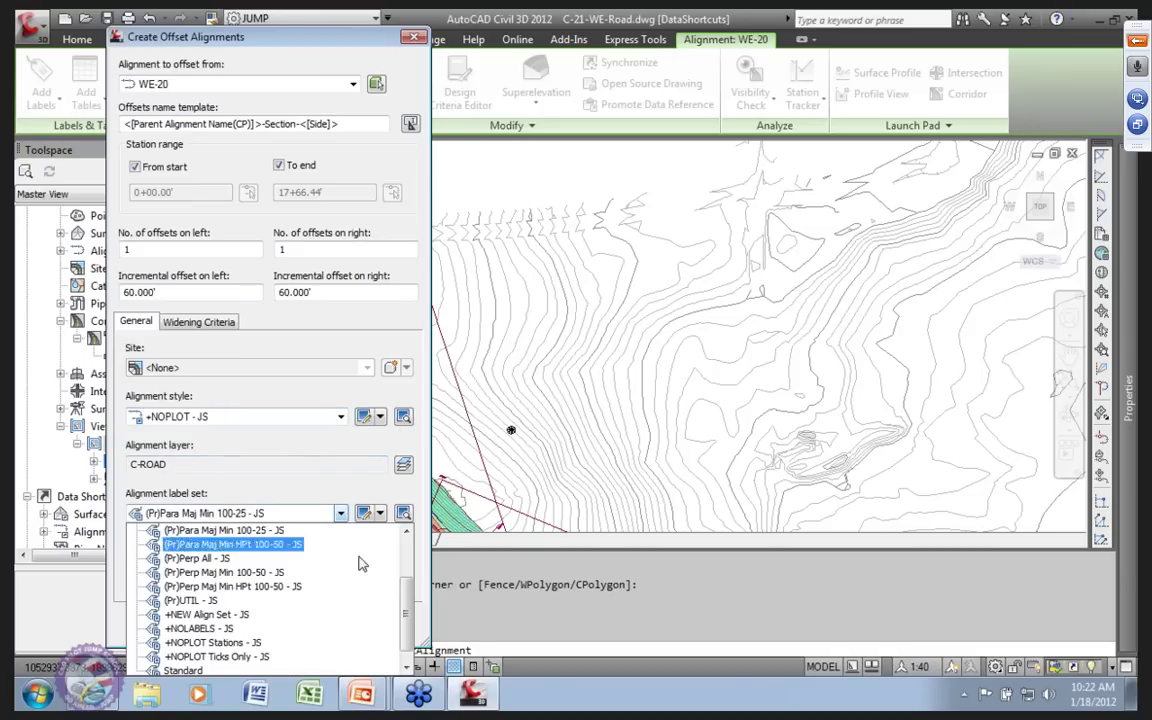
pyautogui.scroll(-1, 228, 650)
pyautogui.click(228, 650)
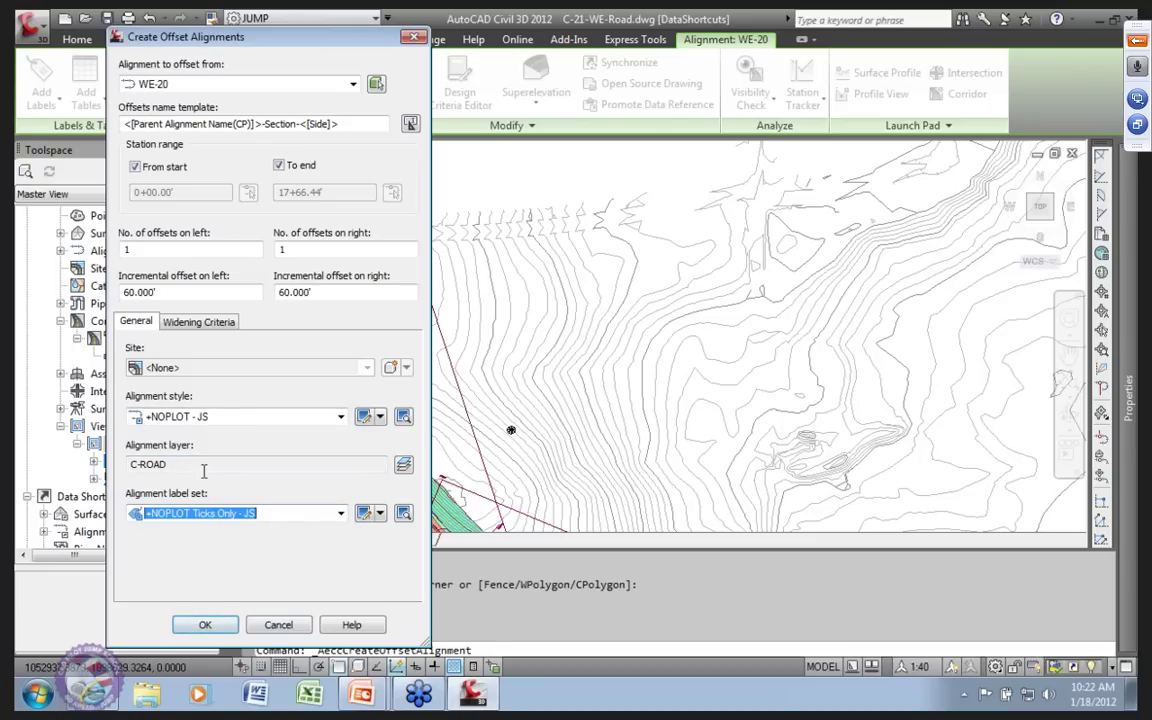
pyautogui.click(207, 625)
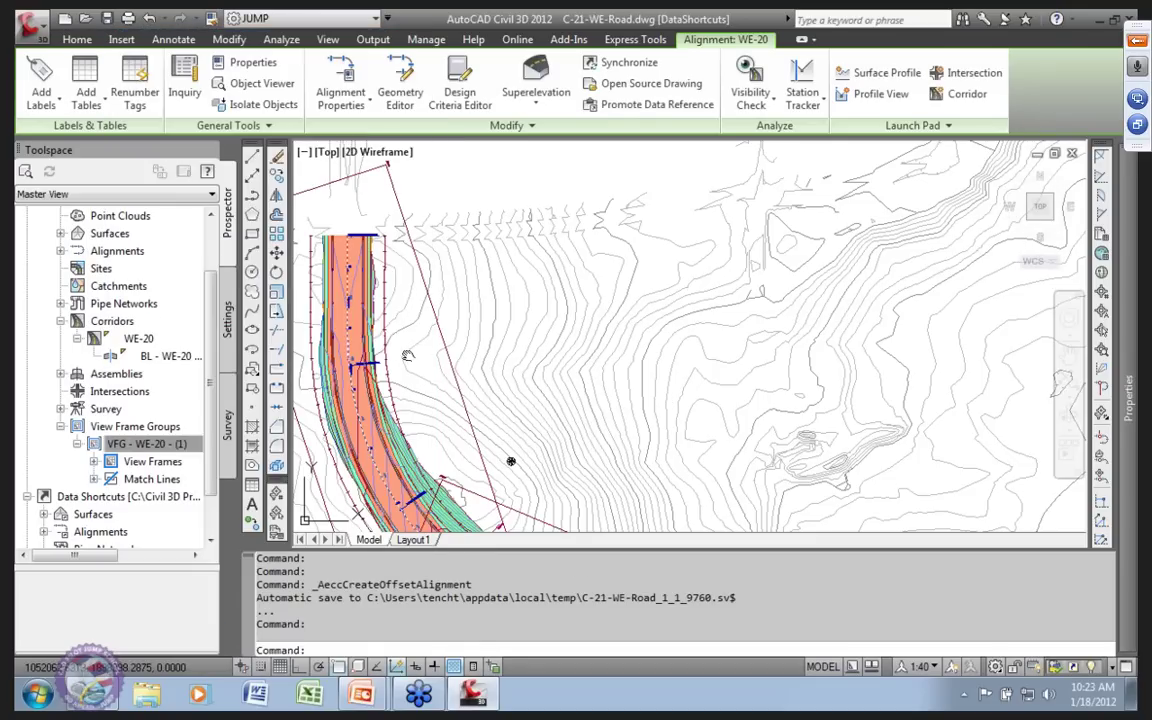
# Set the major station label increment of the WE-20-Section-Left alignment to 50 feet.
pyautogui.scroll(5, 410, 355)
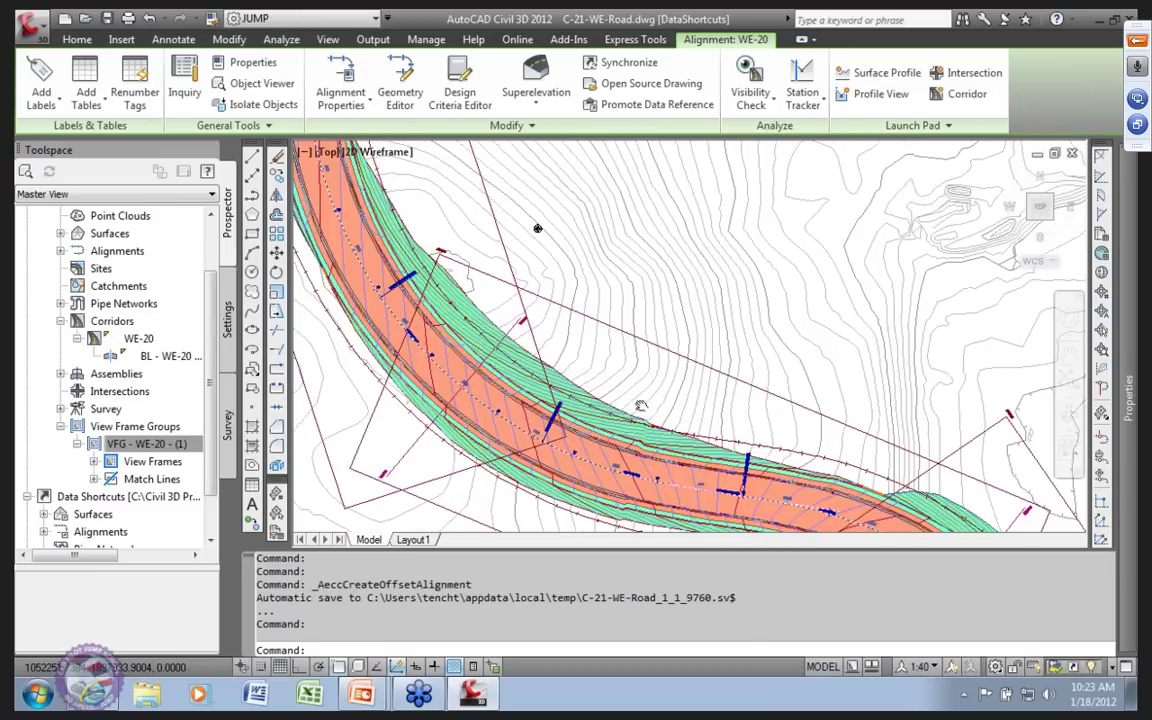
pyautogui.click(640, 354)
pyautogui.rightClick(700, 347)
pyautogui.click(783, 515)
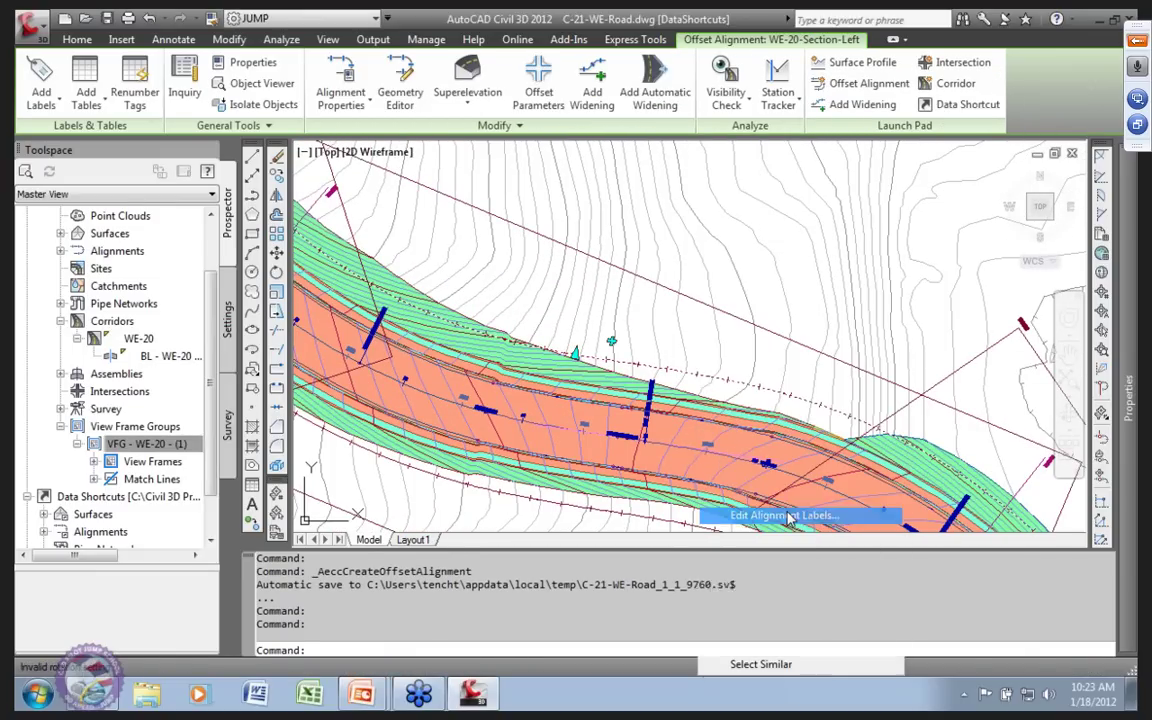
pyautogui.click(333, 204)
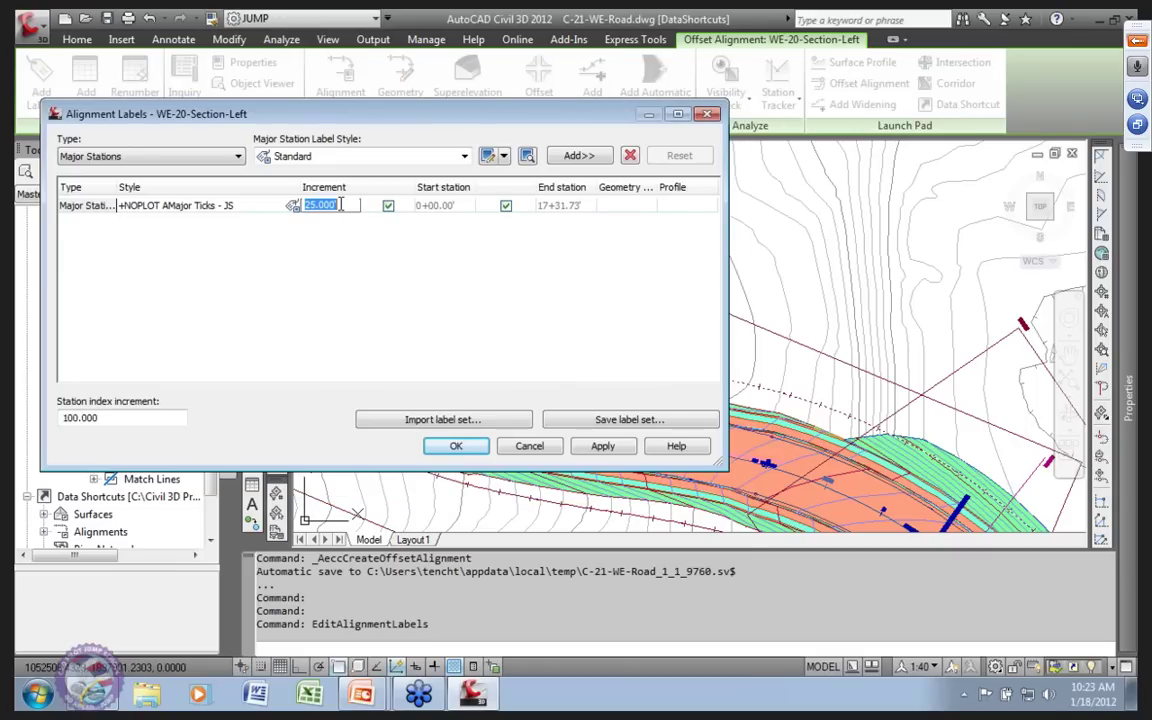
pyautogui.doubleClick(333, 204)
pyautogui.write('50')
pyautogui.press('Return')
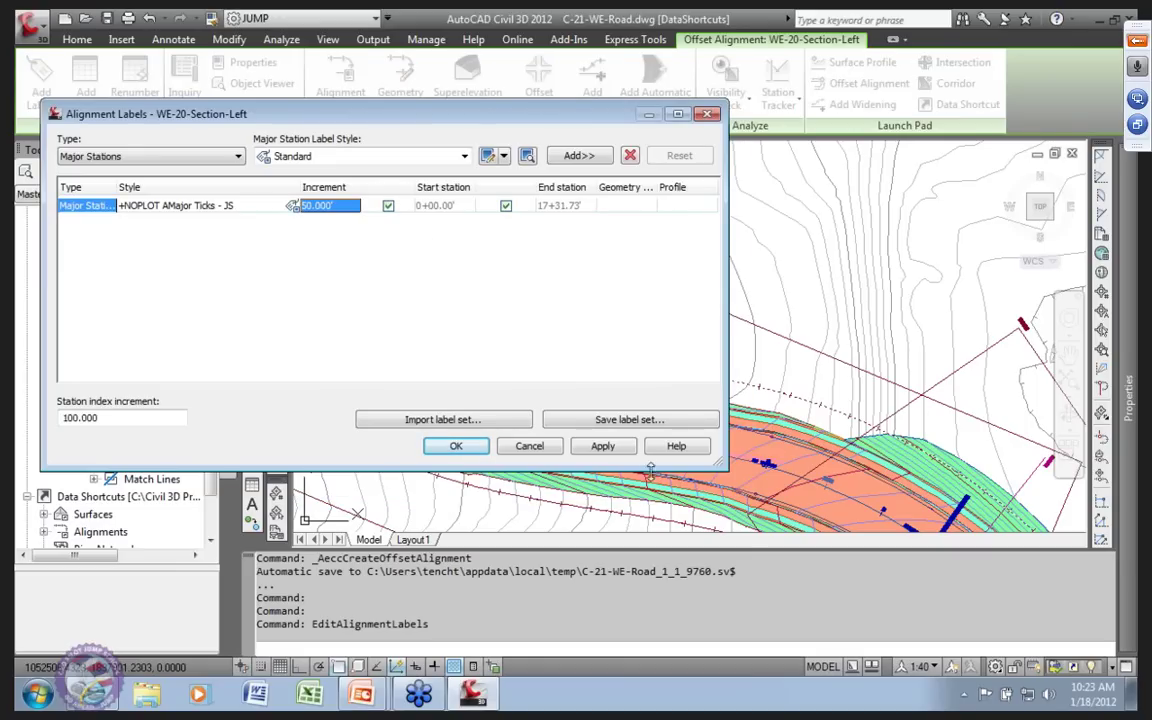
pyautogui.click(602, 446)
pyautogui.click(450, 446)
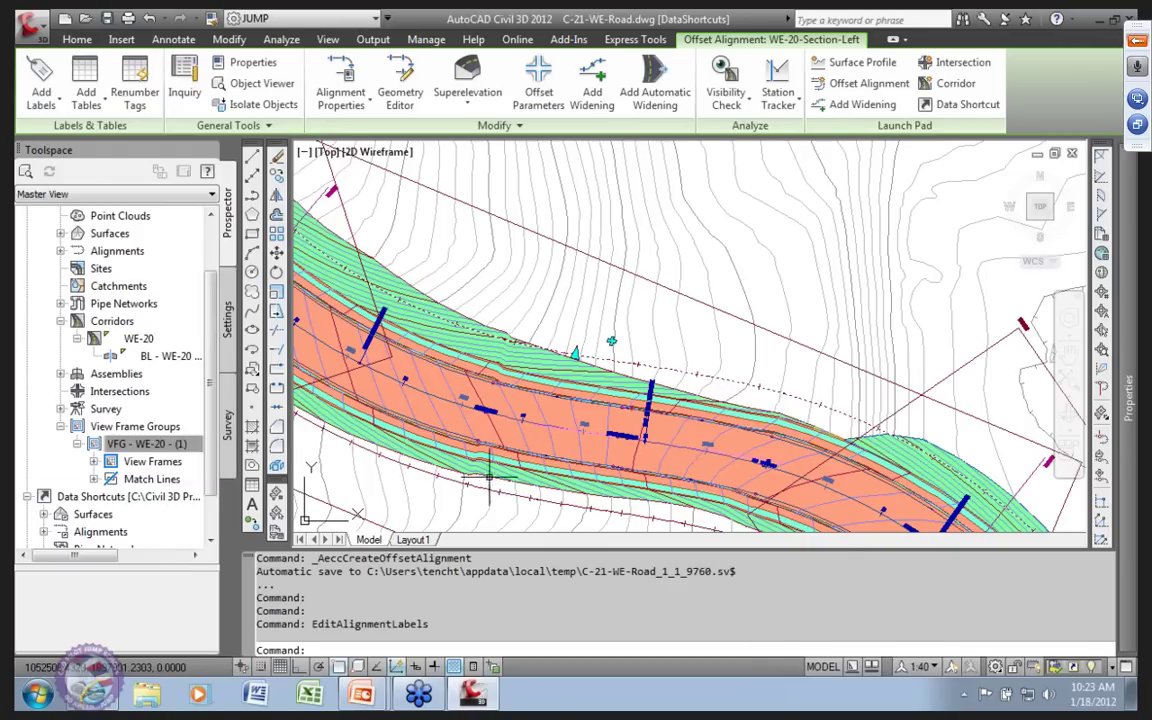
# Set the major station label increment of the WE-20-Section-Right alignment to 50 feet.
pyautogui.click(500, 498)
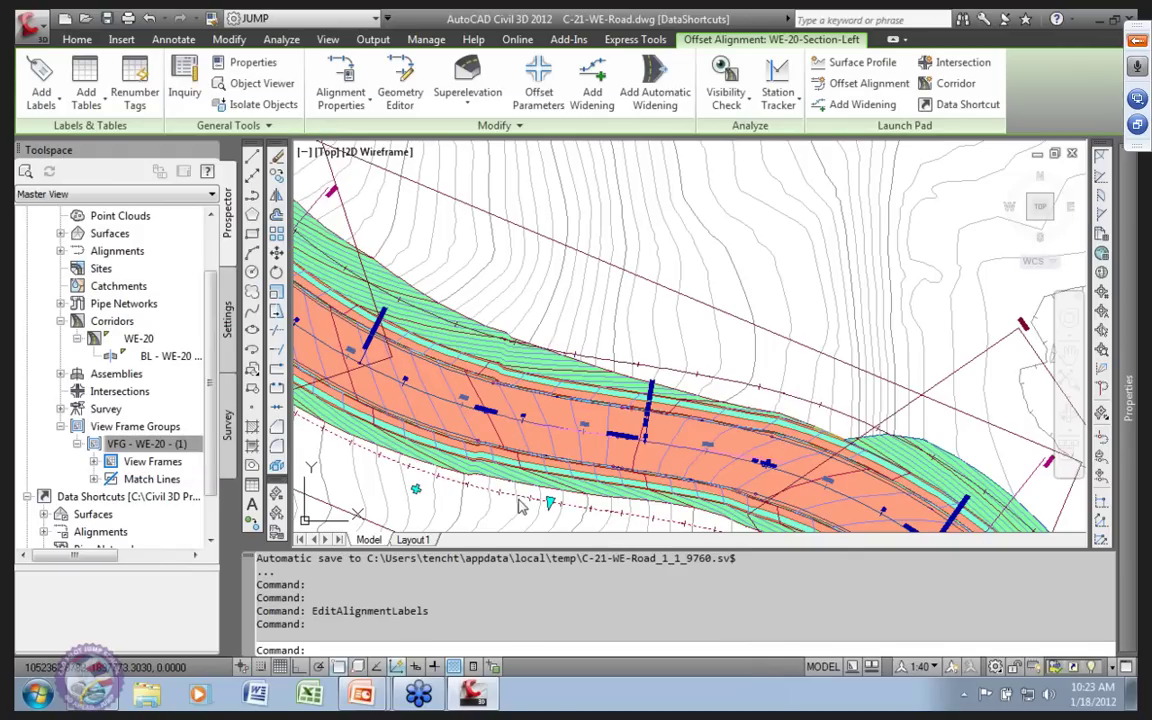
pyautogui.rightClick(520, 497)
pyautogui.click(626, 339)
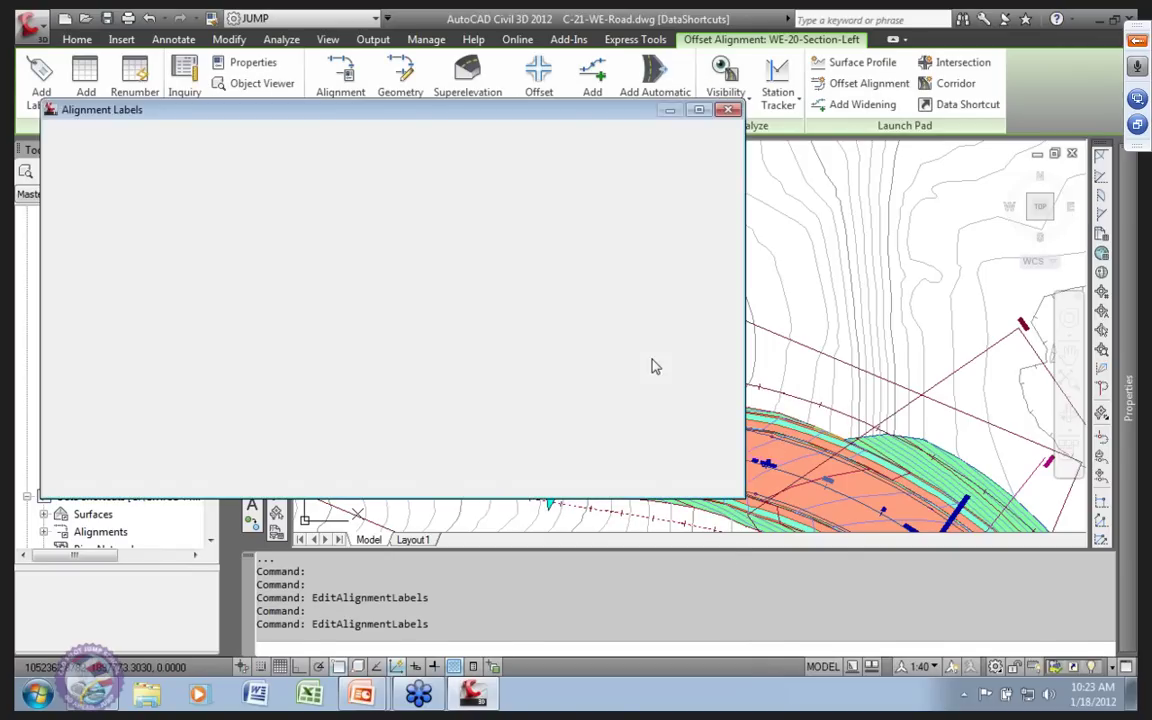
pyautogui.click(320, 206)
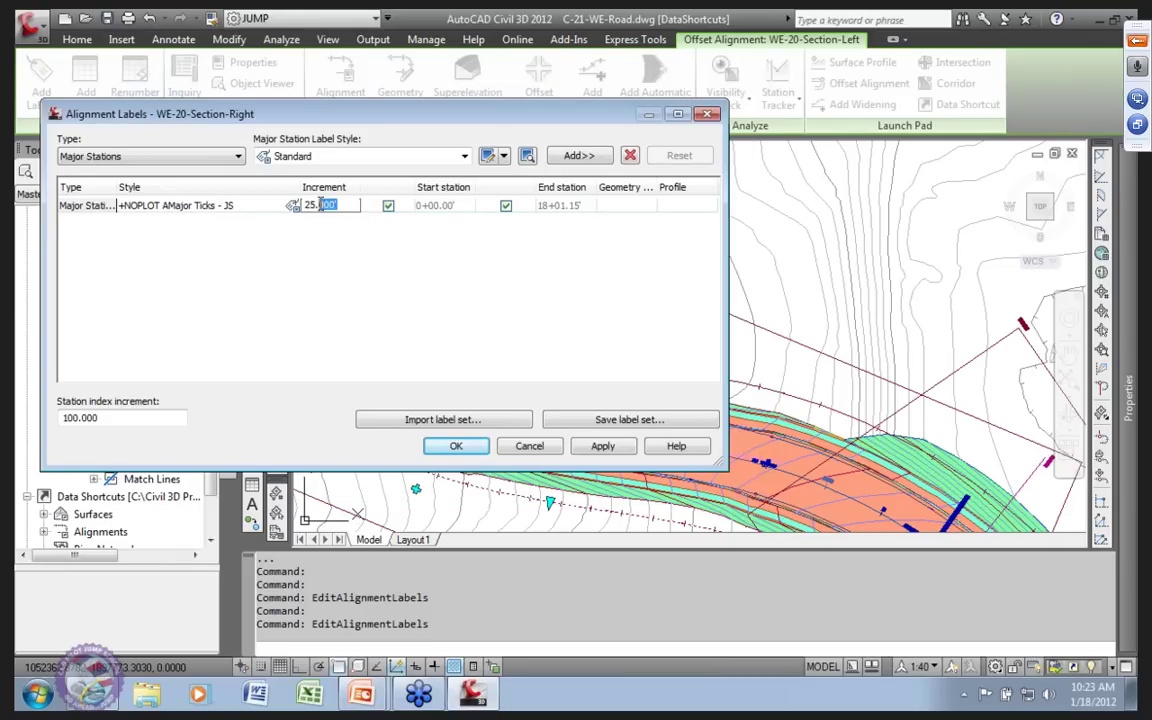
pyautogui.write('50')
pyautogui.press('Return')
pyautogui.click(603, 447)
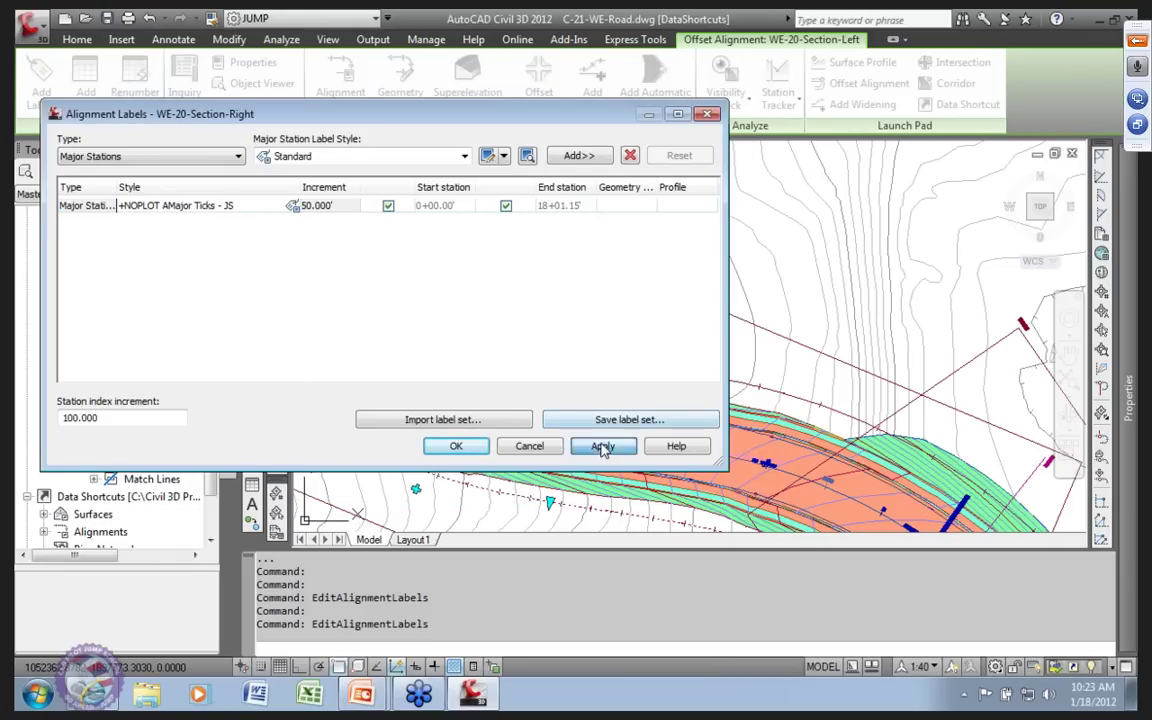
pyautogui.click(454, 446)
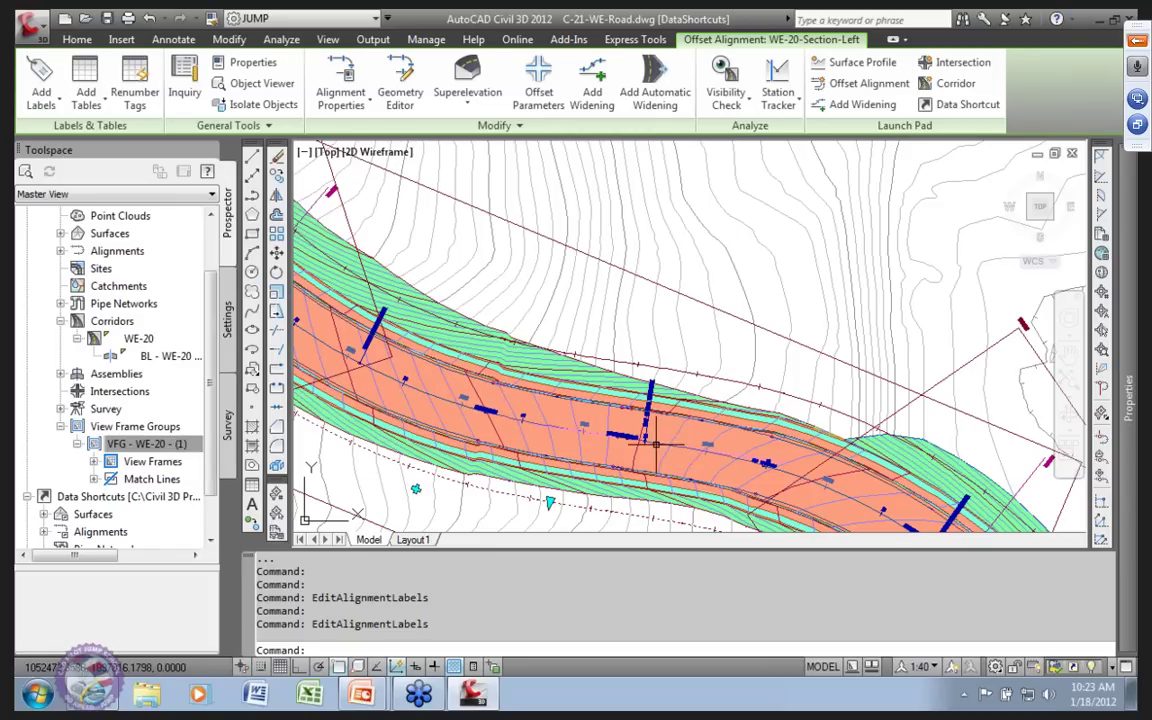
# Examine both offset alignments along the WE-20 corridor, comparing them and their ticks with the daylight limits.
pyautogui.scroll(-5, 655, 445)
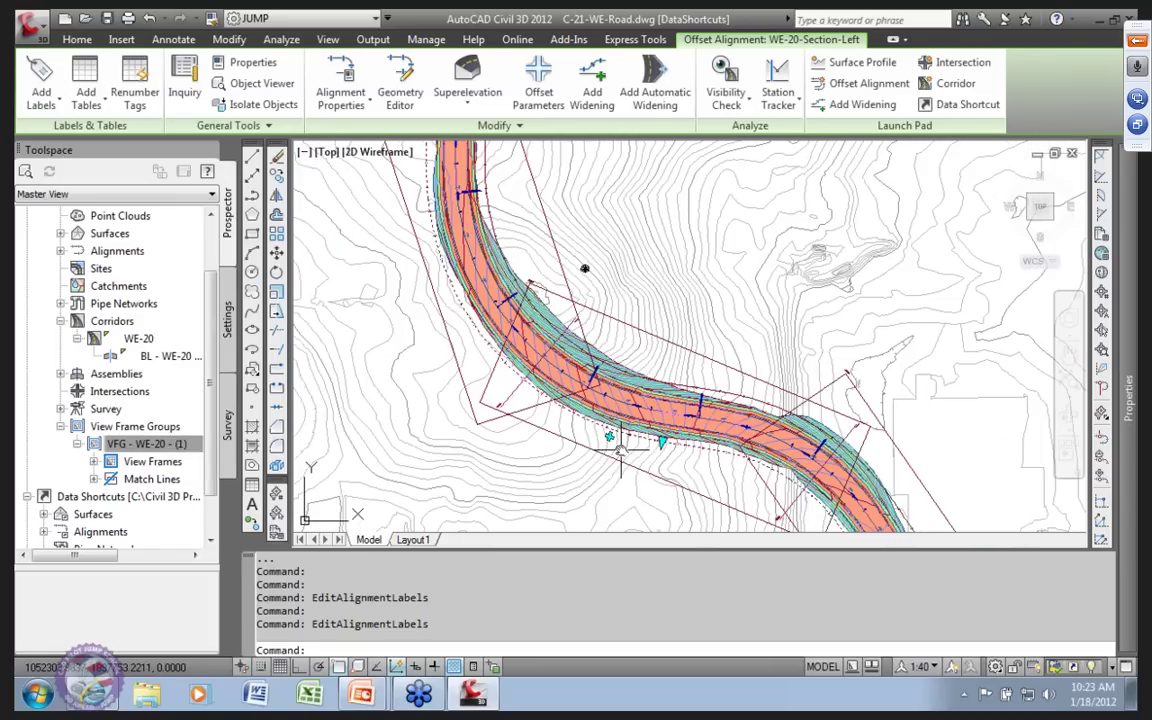
pyautogui.moveTo(492, 210)
pyautogui.mouseDown(button='middle')
pyautogui.moveTo(421, 245)
pyautogui.moveTo(410, 268)
pyautogui.mouseUp(button='middle')
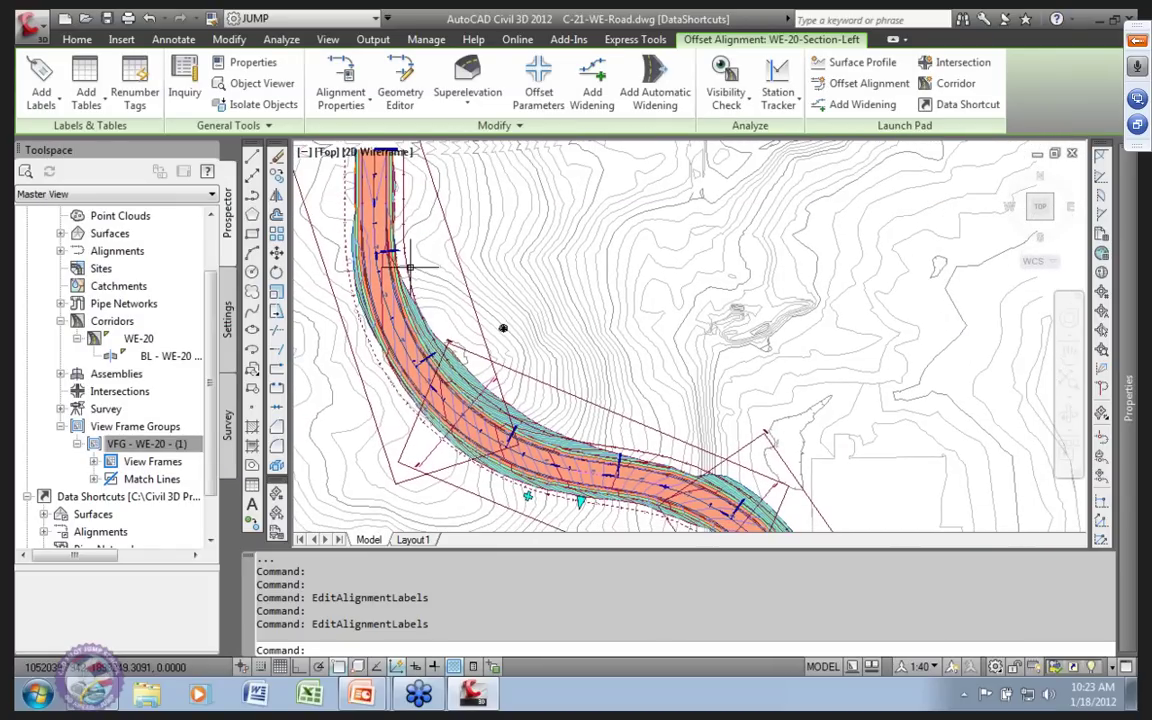
pyautogui.scroll(4, 410, 268)
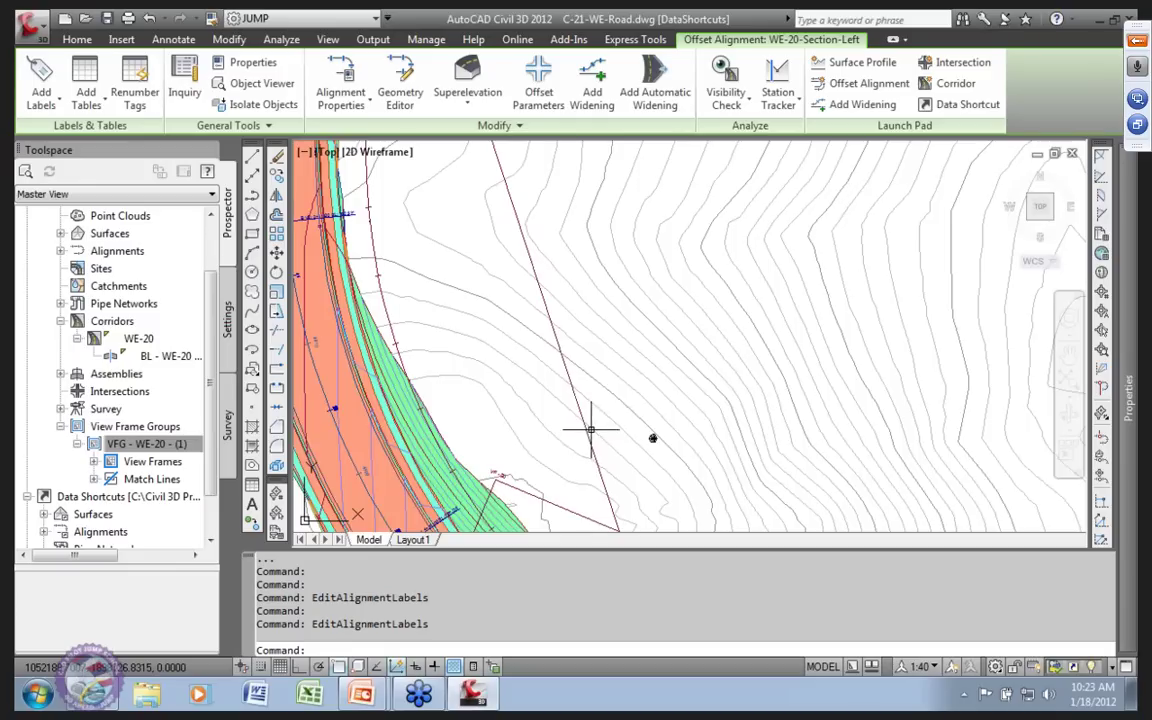
pyautogui.scroll(-6, 591, 429)
pyautogui.scroll(5, 406, 349)
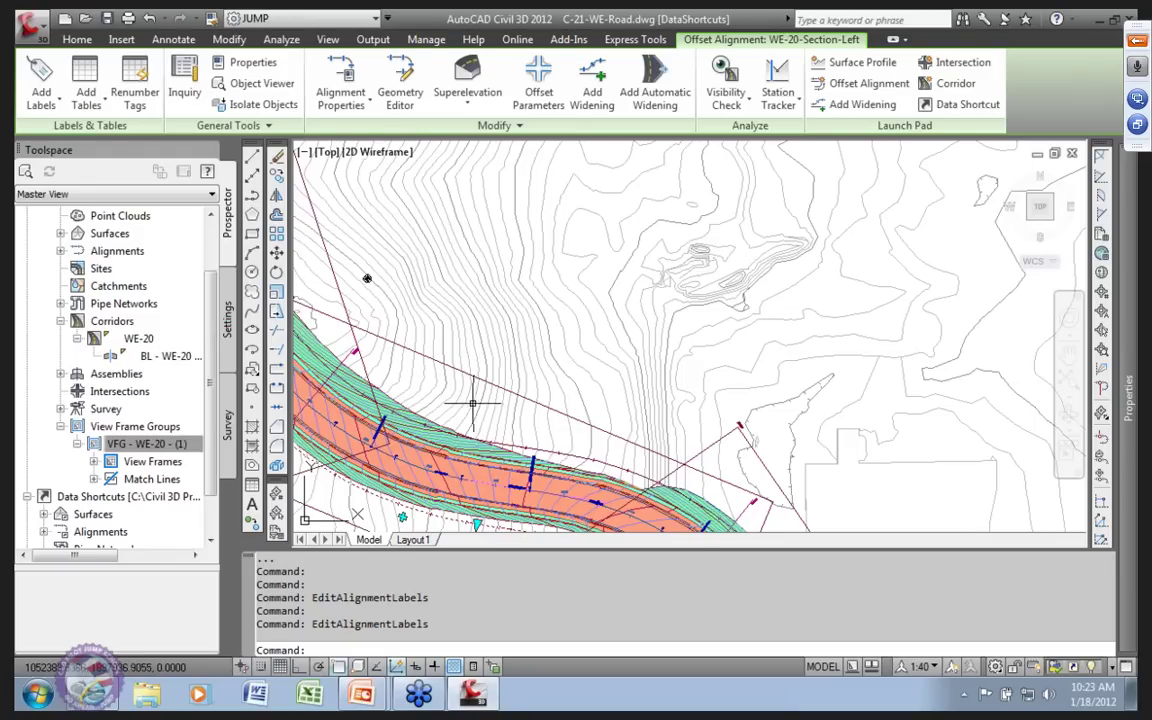
pyautogui.moveTo(575, 447); pyautogui.dragTo(685, 410, button='middle')
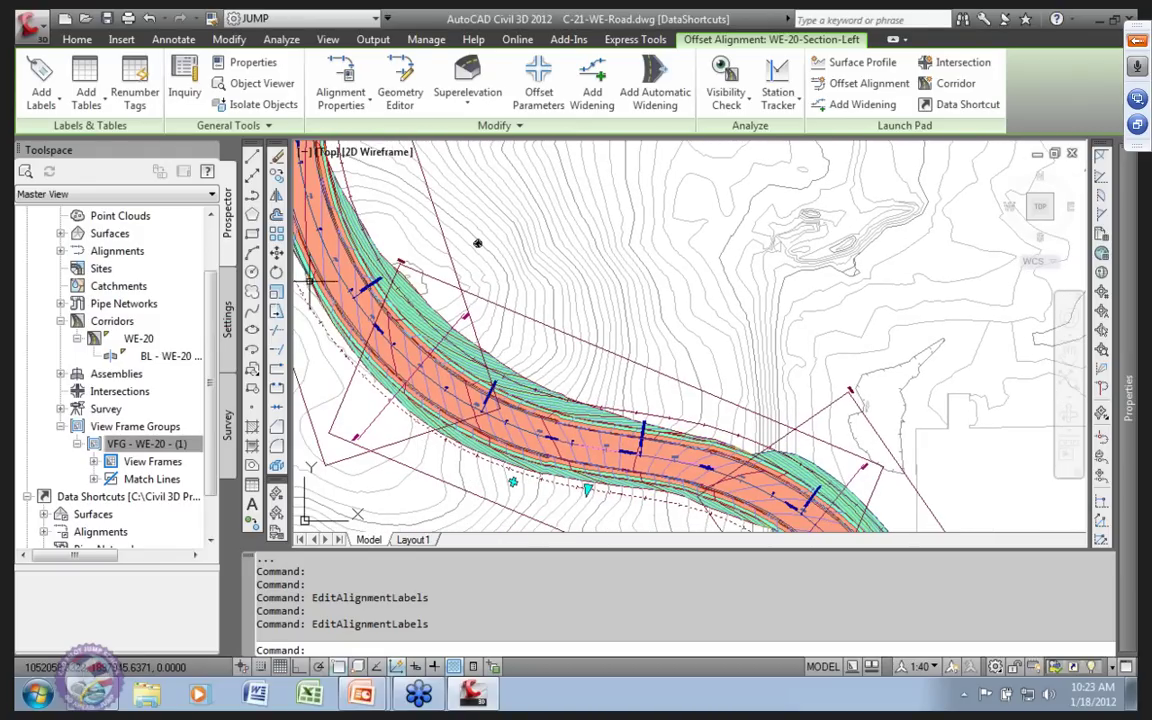
pyautogui.moveTo(285, 260); pyautogui.dragTo(533, 447, button='middle')
pyautogui.scroll(-3, 480, 338)
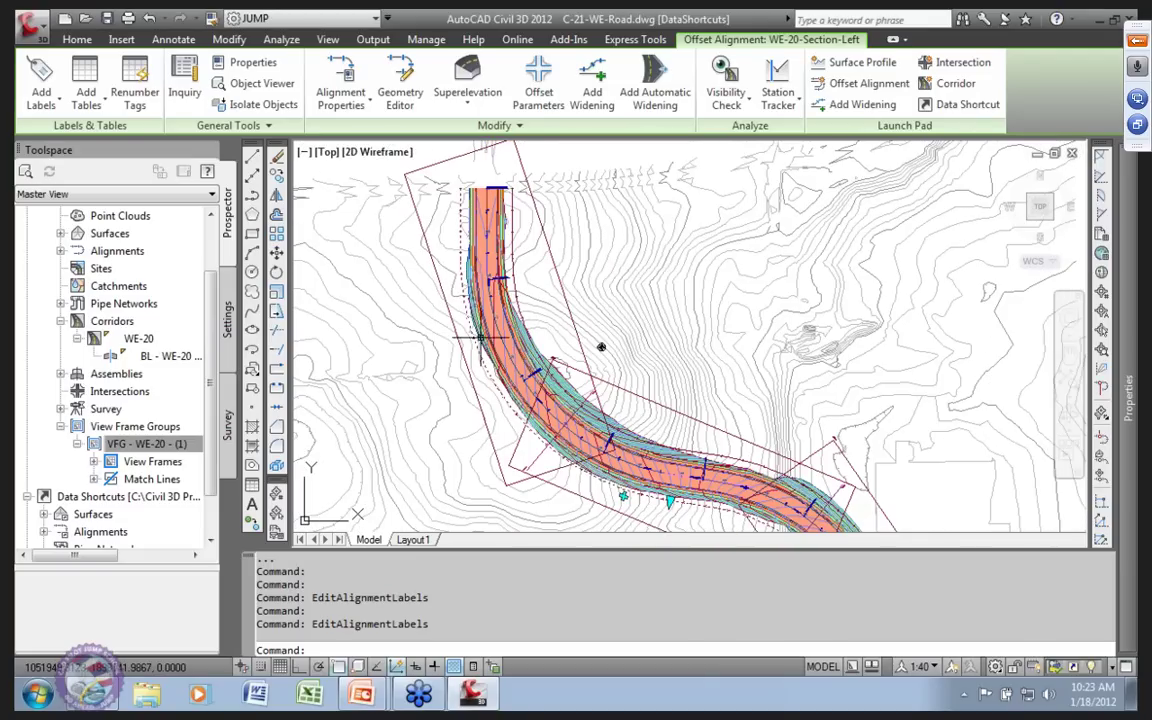
pyautogui.moveTo(601, 347)
pyautogui.mouseDown(button='middle')
pyautogui.moveTo(509, 231)
pyautogui.moveTo(395, 175)
pyautogui.mouseUp(button='middle')
pyautogui.scroll(5, 597, 398)
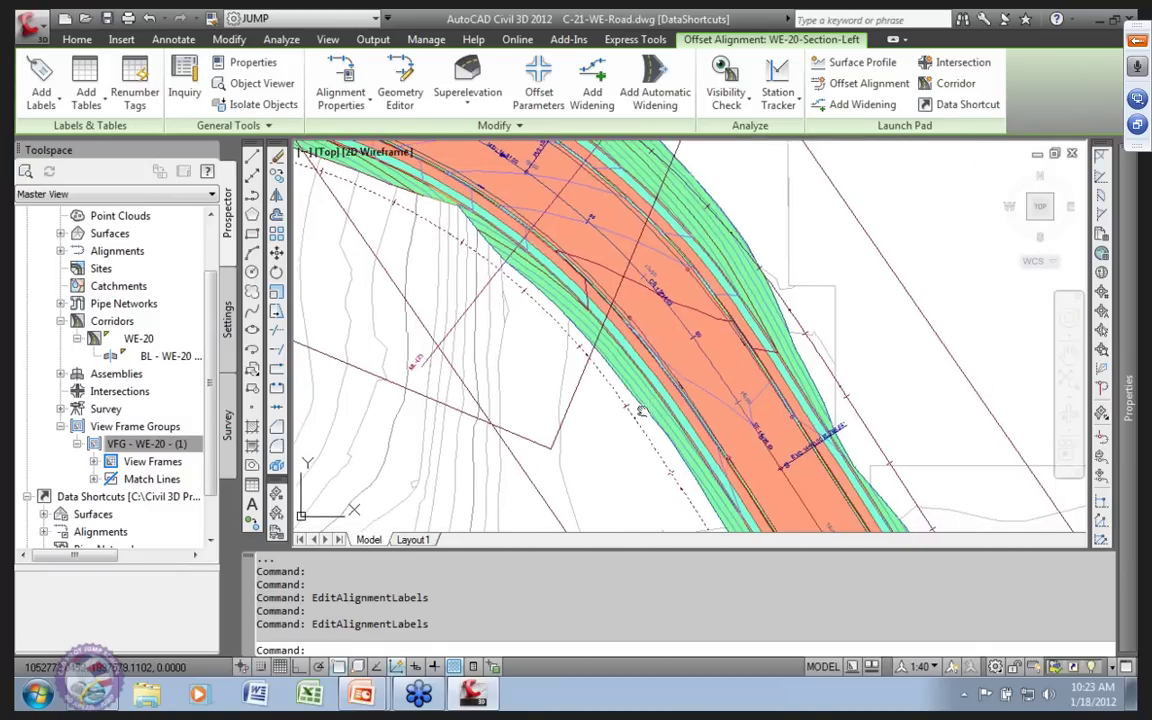
pyautogui.scroll(2, 597, 398)
pyautogui.moveTo(517, 391)
pyautogui.mouseDown(button='middle')
pyautogui.moveTo(400, 241)
pyautogui.moveTo(330, 200)
pyautogui.moveTo(462, 335)
pyautogui.mouseUp(button='middle')
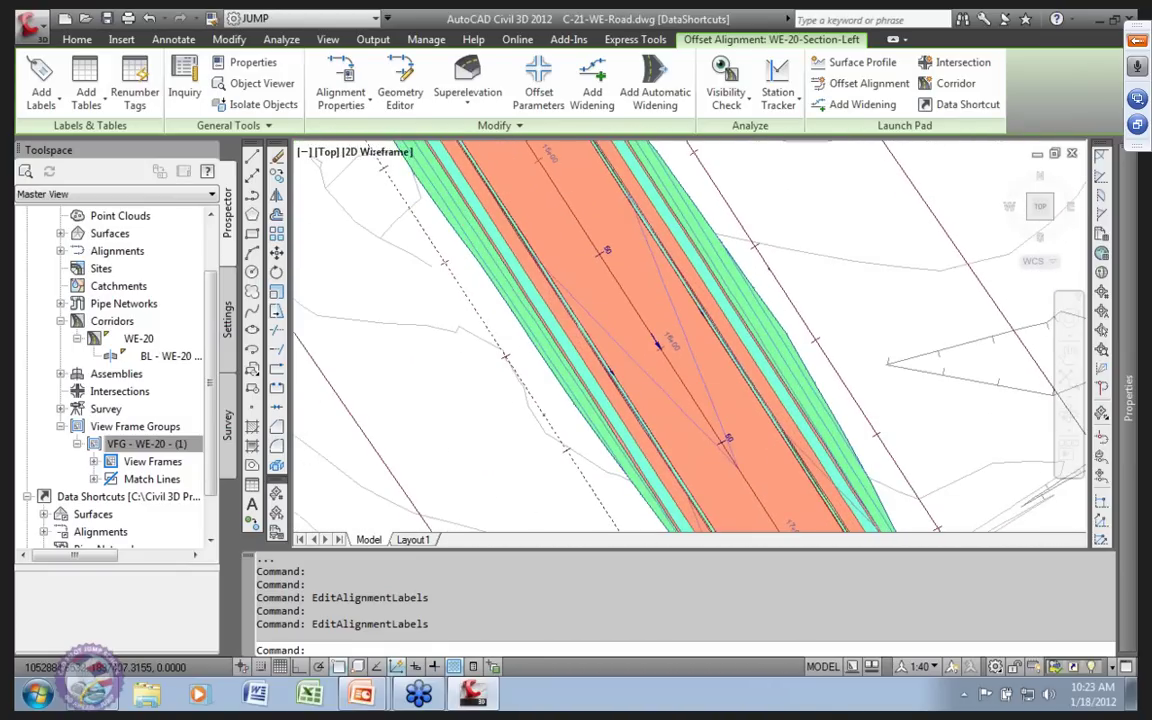
pyautogui.scroll(-6, 548, 386)
pyautogui.moveTo(548, 380)
pyautogui.mouseDown(button='middle')
pyautogui.moveTo(551, 438)
pyautogui.moveTo(584, 480)
pyautogui.mouseUp(button='middle')
pyautogui.scroll(1, 541, 400)
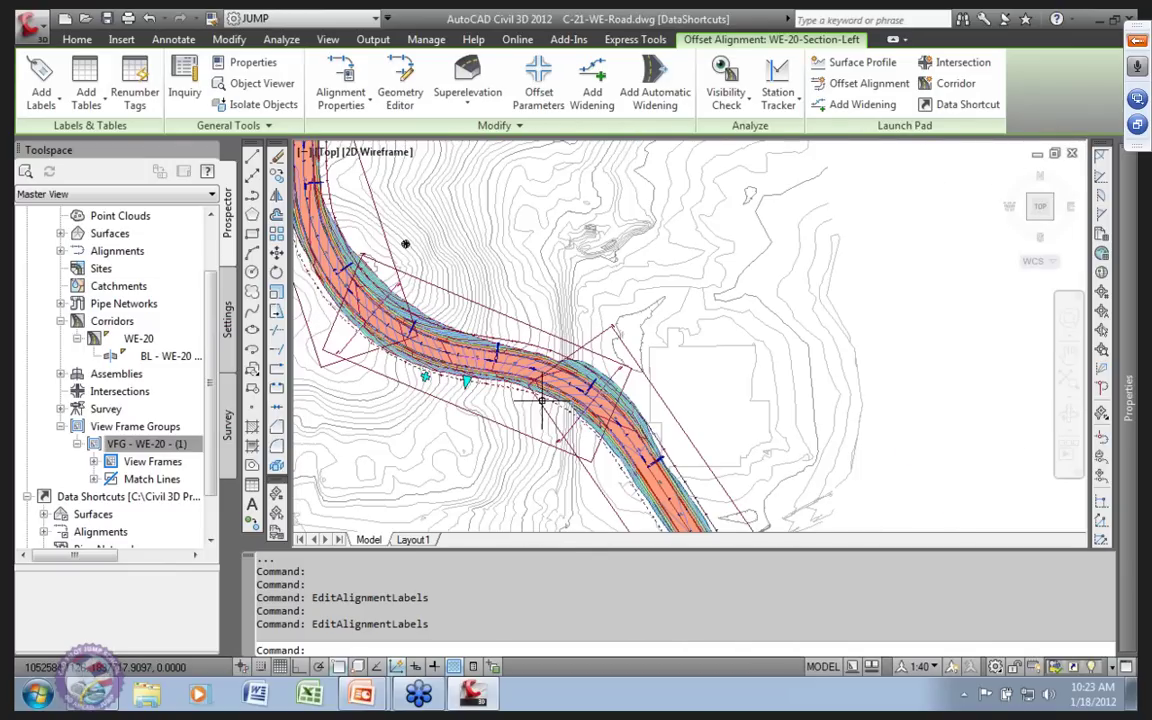
# Clear the alignment selection and review the corridor with its offset alignments, out to the whole drawing including the profile view.
pyautogui.scroll(3, 541, 400)
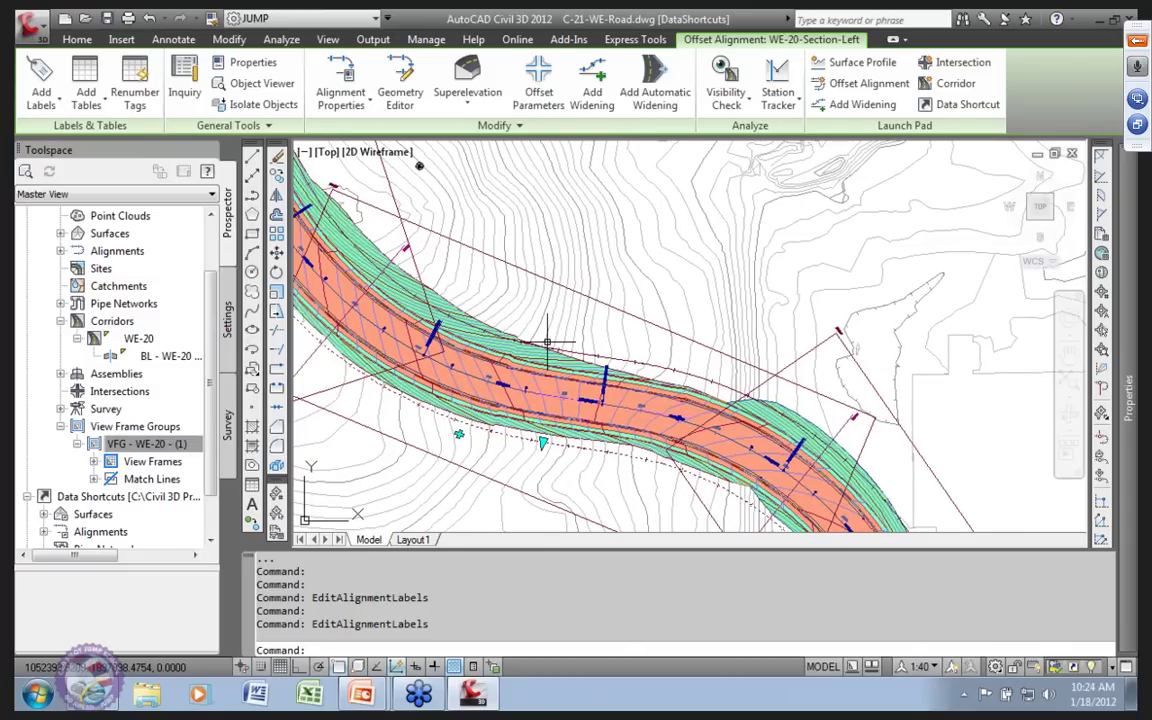
pyautogui.click(419, 166)
pyautogui.click(475, 266)
pyautogui.scroll(-4, 475, 266)
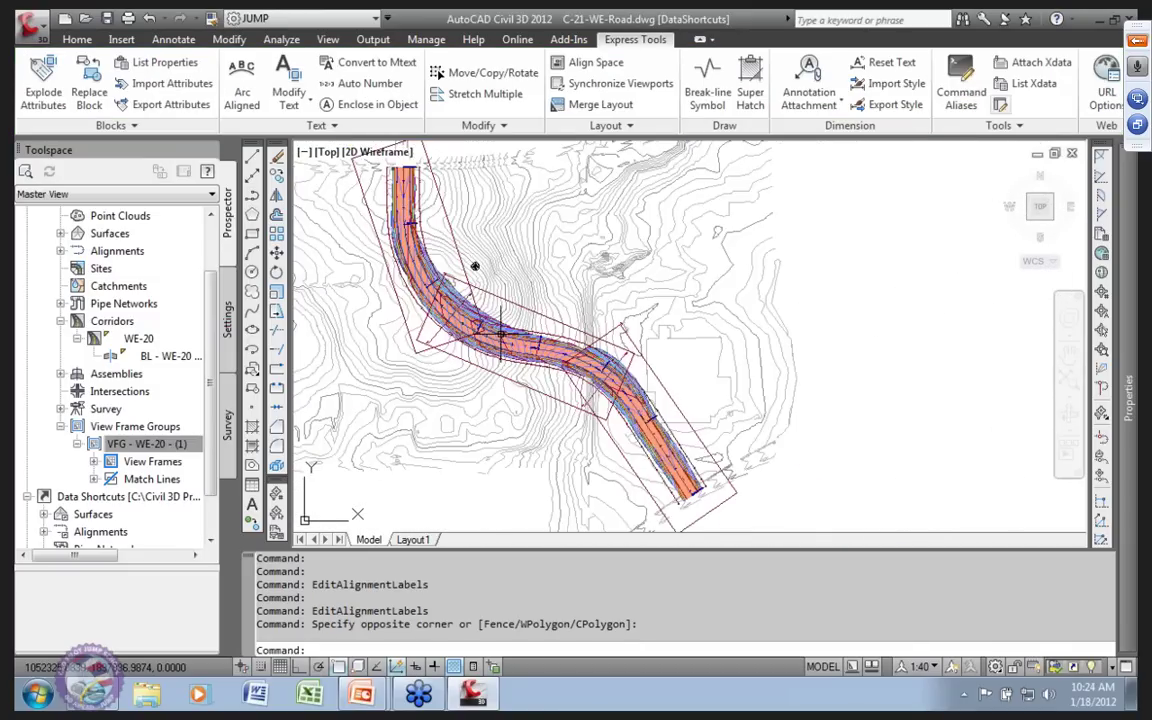
pyautogui.scroll(2, 501, 335)
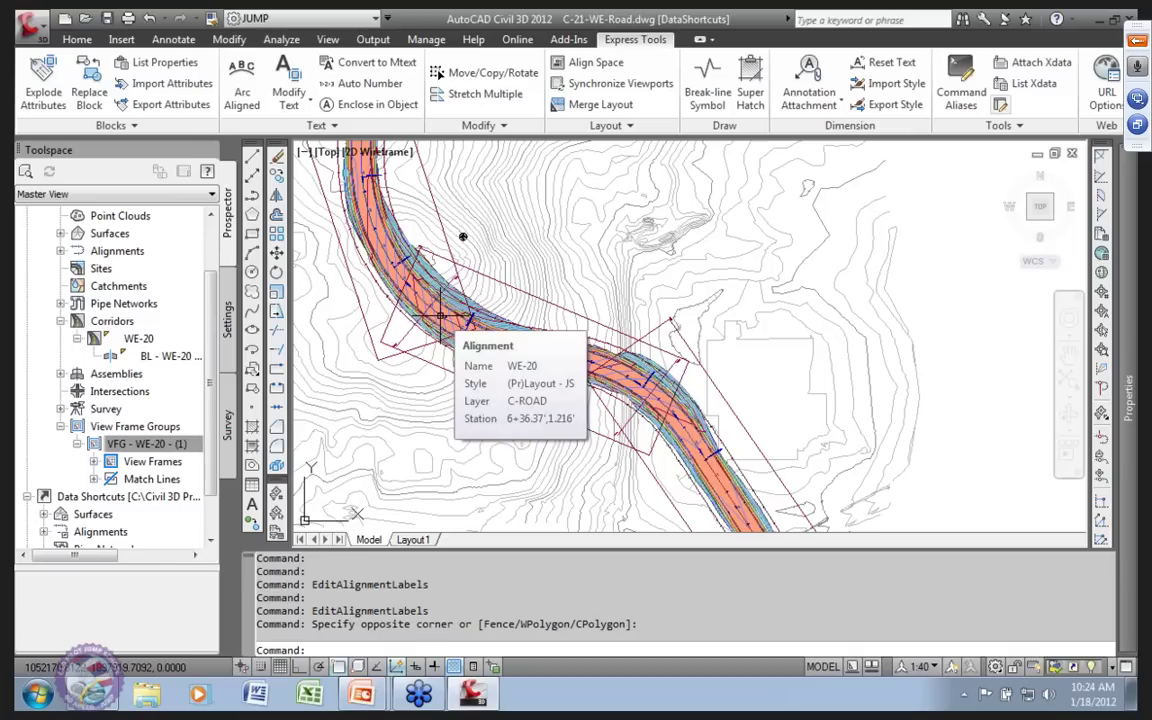
pyautogui.scroll(1, 461, 299)
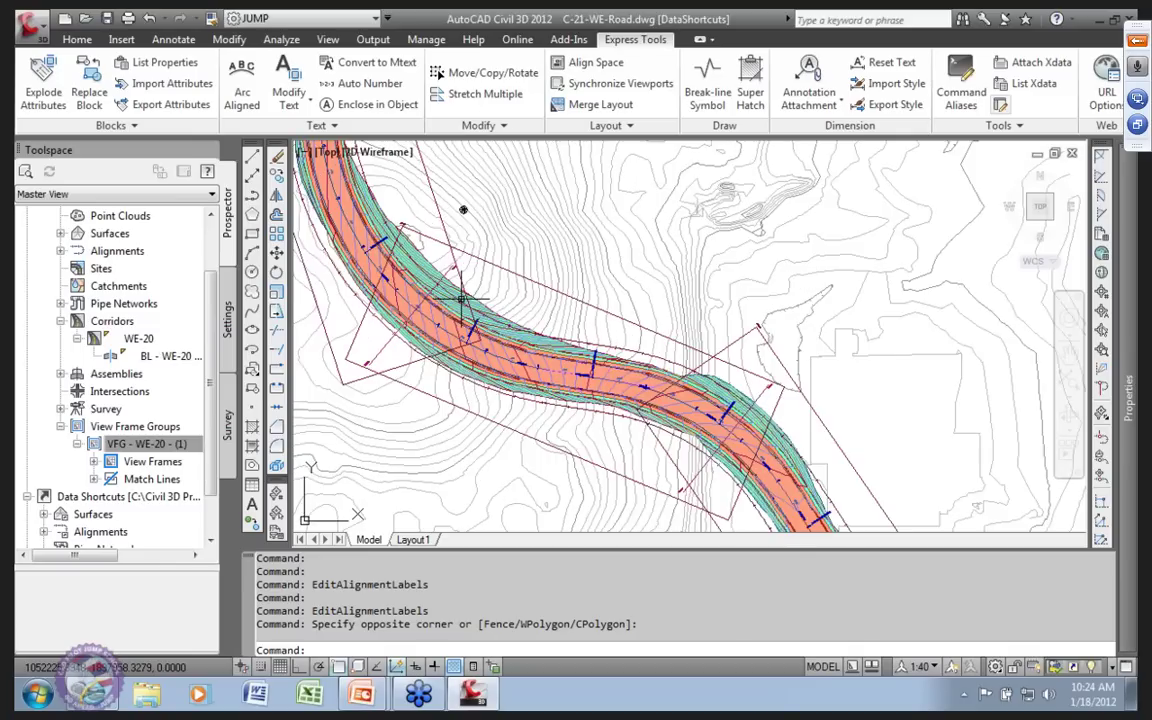
pyautogui.scroll(-4, 461, 299)
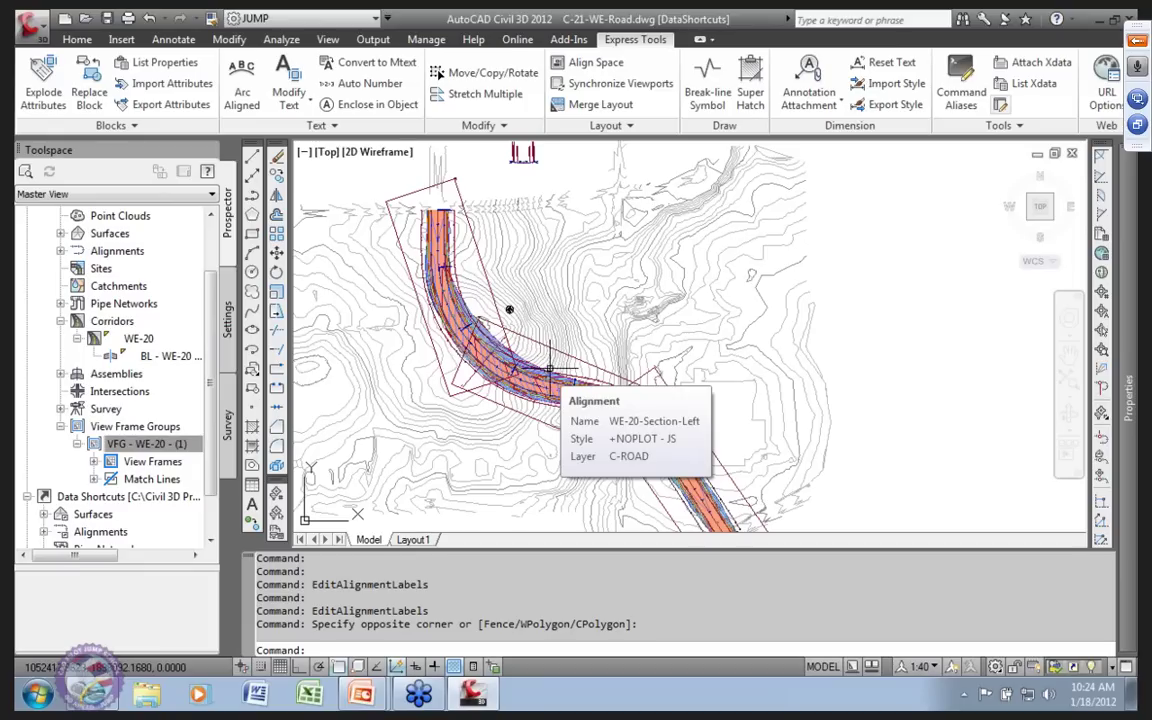
pyautogui.scroll(-5, 509, 310)
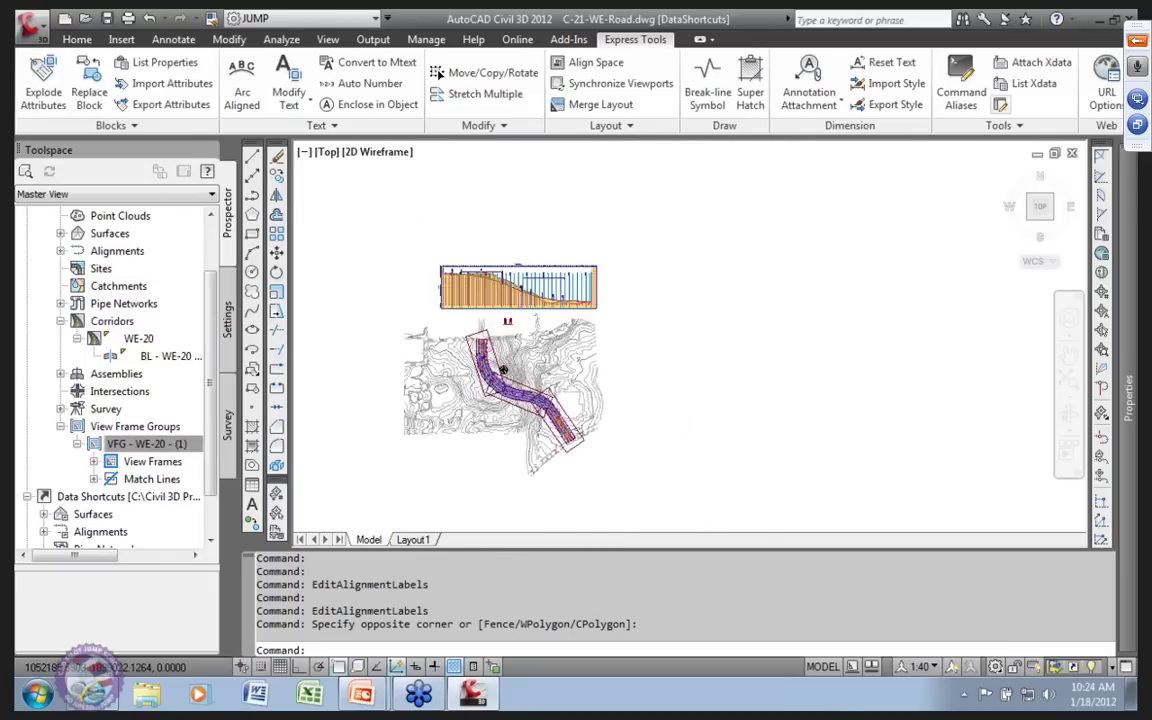
# Open the composite volumes calculation for comparing surfaces in the WE-20 road drawing.
pyautogui.scroll(5, 467, 255)
pyautogui.scroll(-5, 500, 290)
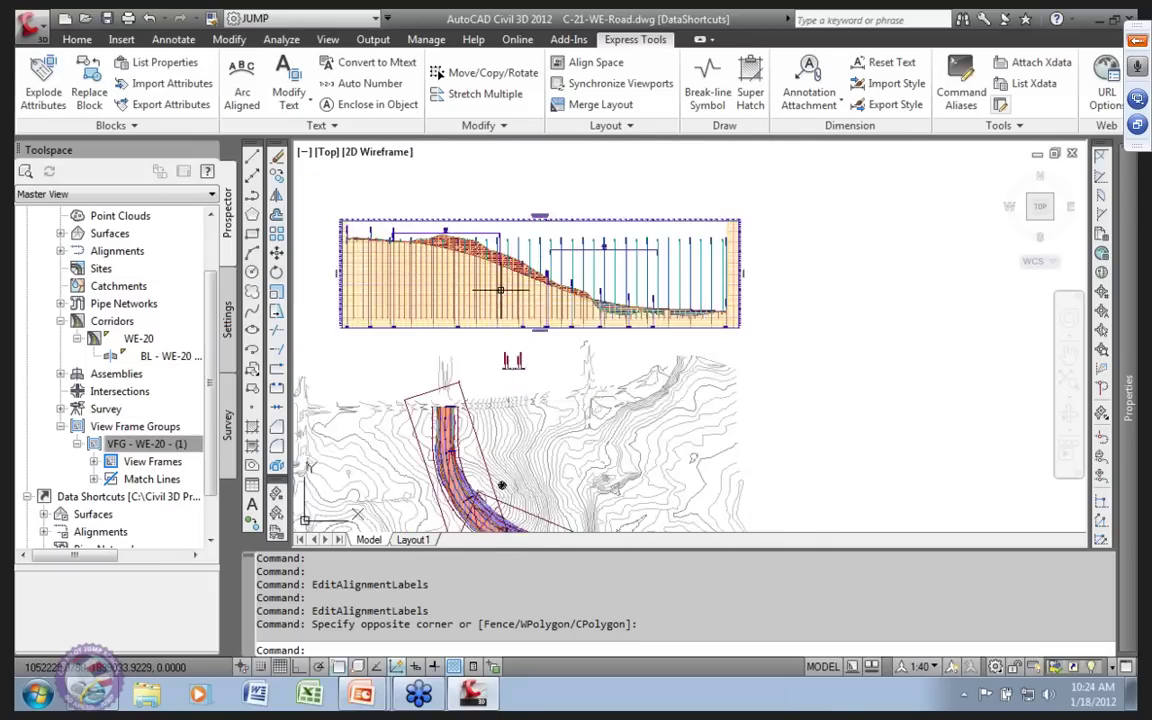
pyautogui.scroll(5, 466, 357)
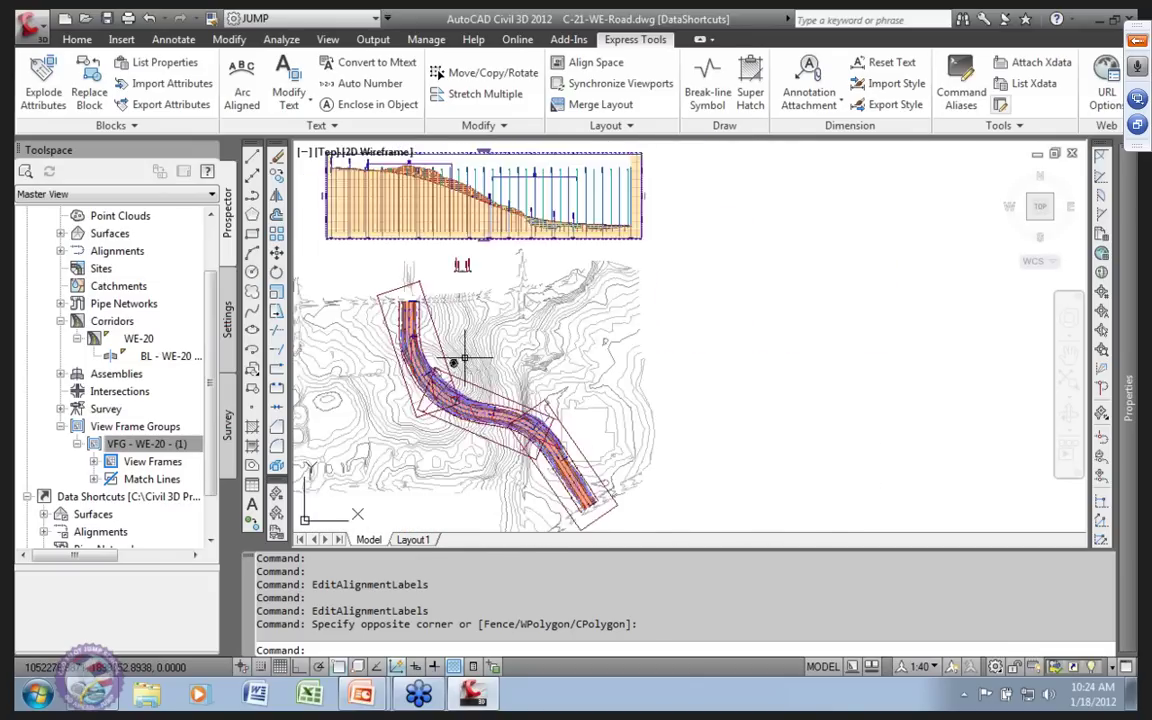
pyautogui.moveTo(466, 356)
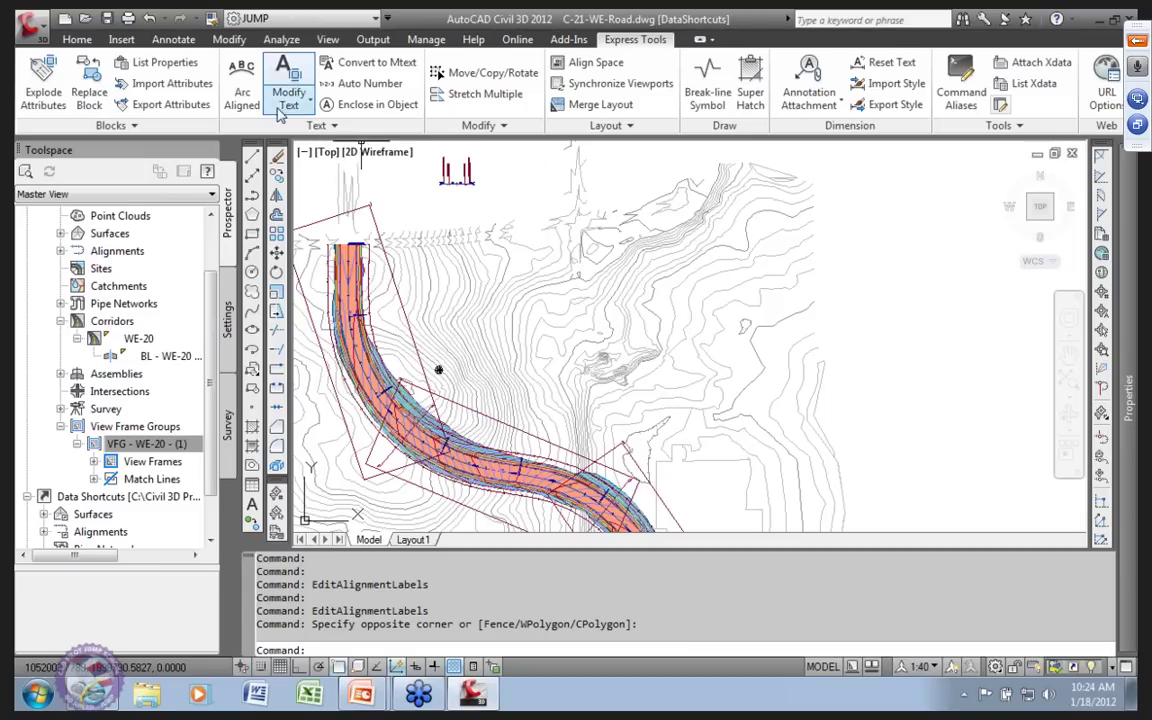
pyautogui.click(281, 40)
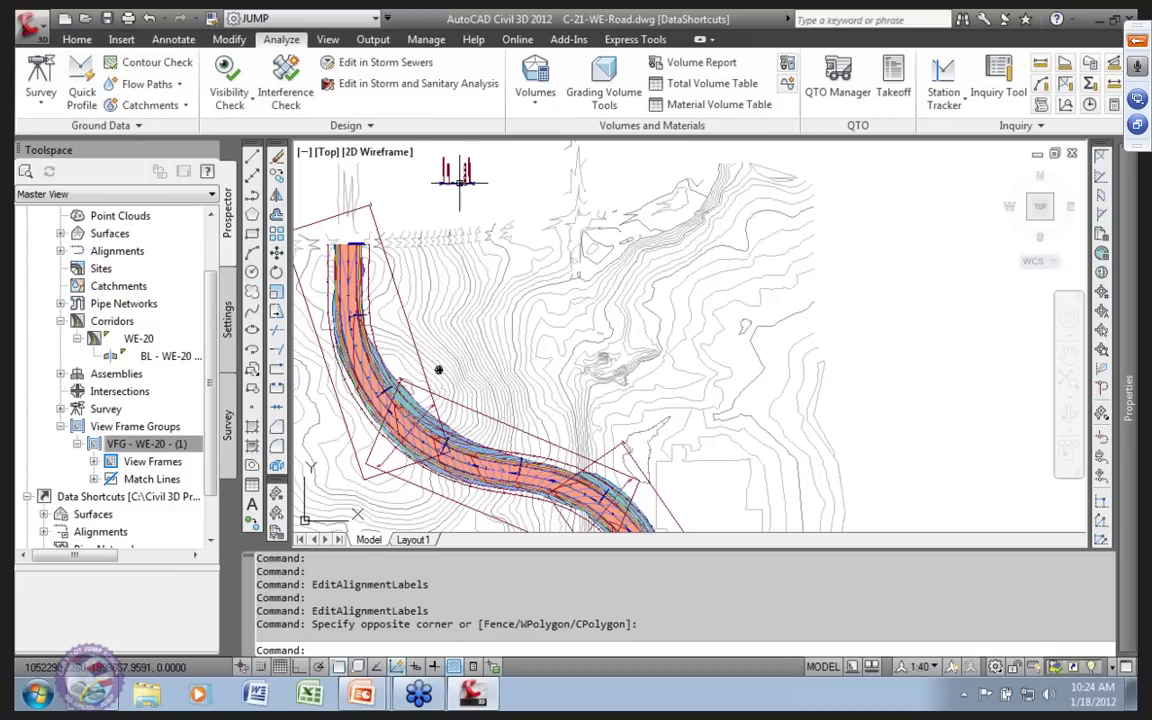
pyautogui.click(537, 90)
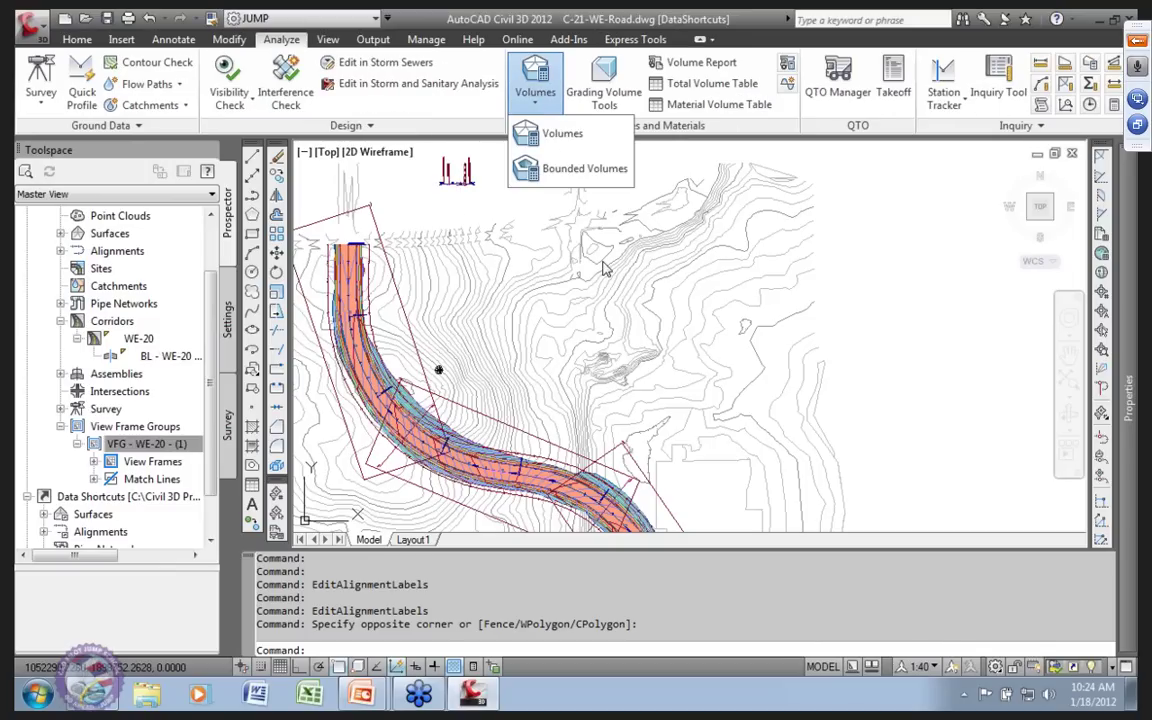
pyautogui.click(552, 128)
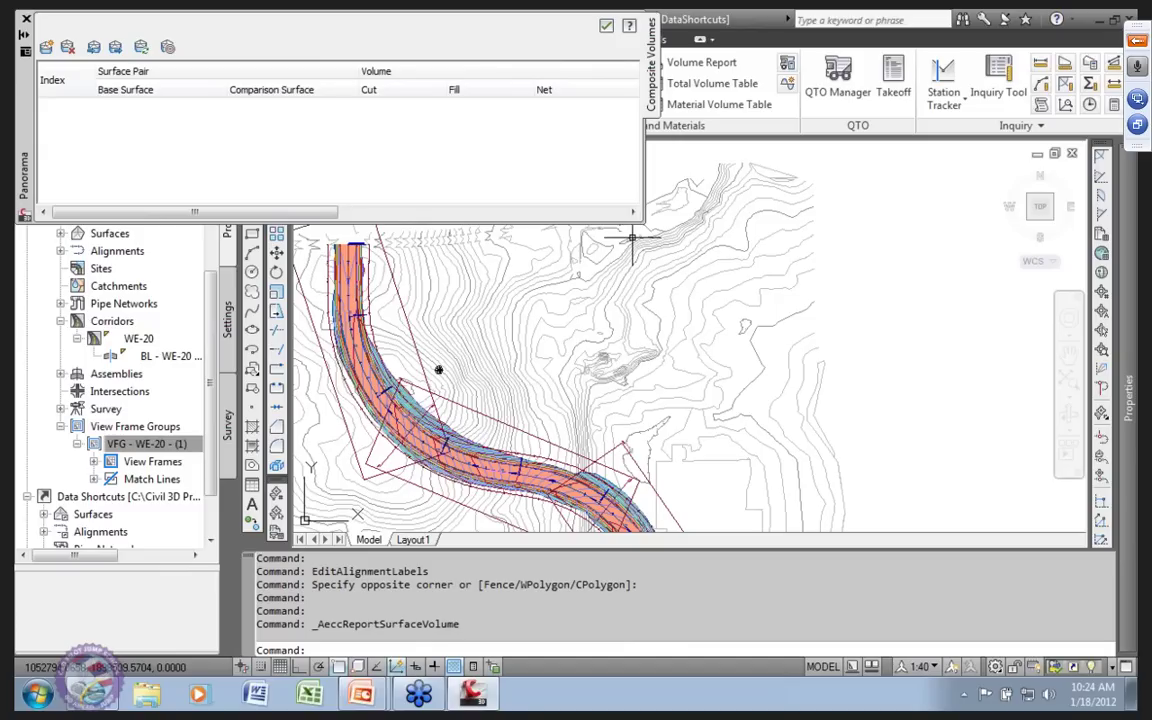
# Calculate the composite volume from base surface 20-EG to comparison surface WE-20 Top, and close the volume results.
pyautogui.click(47, 48)
pyautogui.click(155, 110)
pyautogui.click(174, 112)
pyautogui.click(128, 124)
pyautogui.click(297, 112)
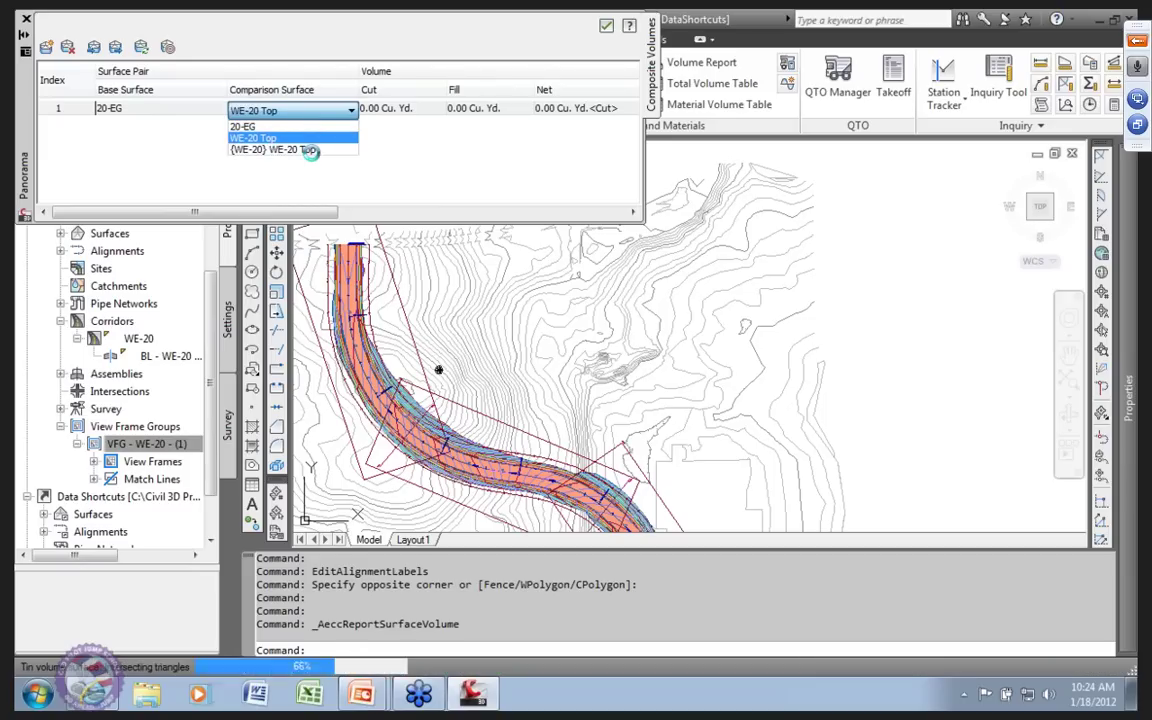
pyautogui.click(268, 139)
pyautogui.moveTo(291, 212); pyautogui.dragTo(188, 221)
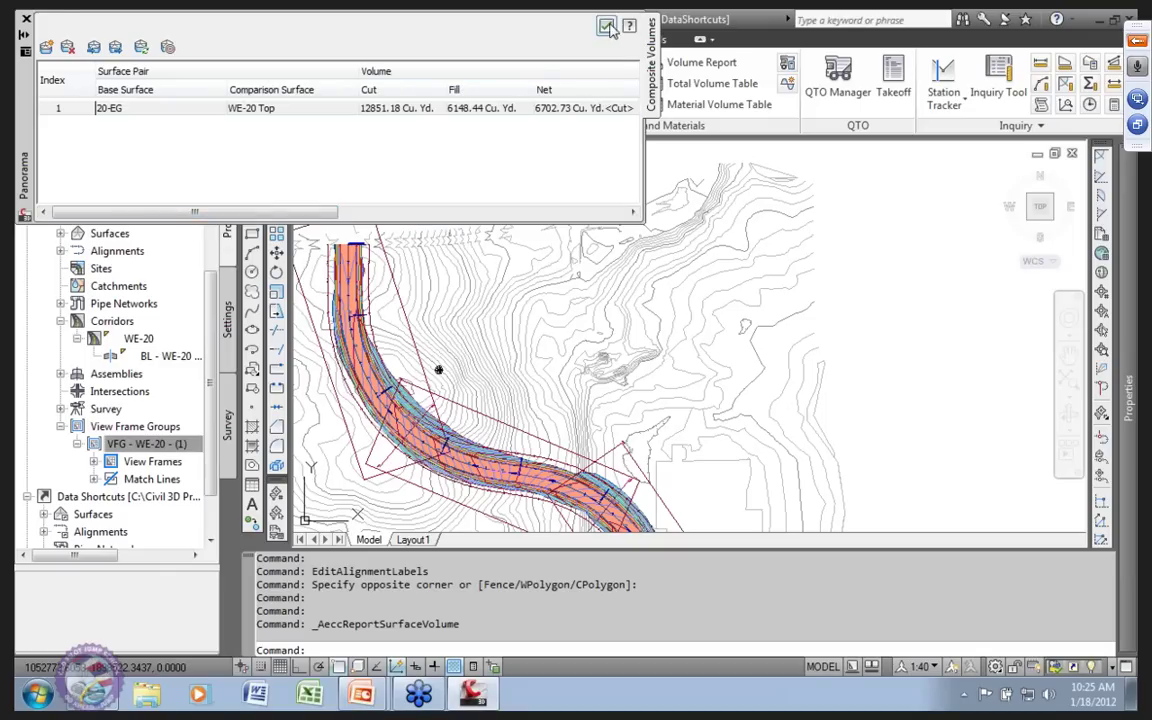
pyautogui.click(607, 25)
pyautogui.moveTo(575, 276)
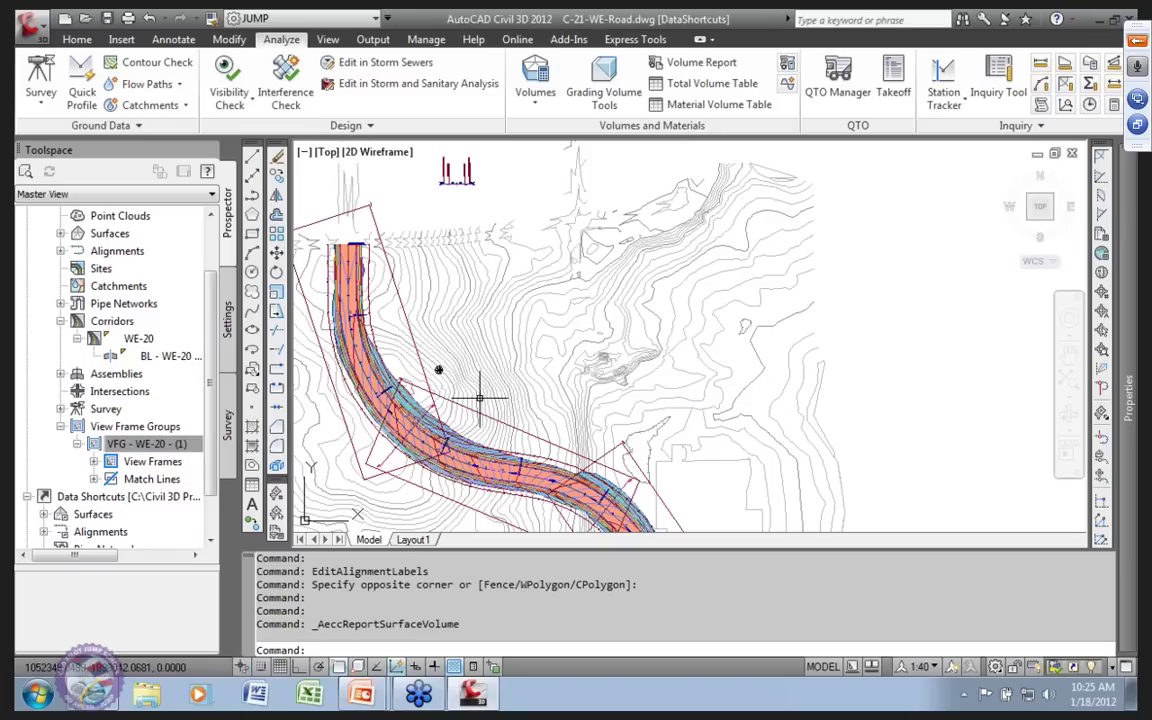
# Examine the corridor's curves to find where the daylight slopes extend beyond the offset section alignments.
pyautogui.moveTo(479, 398)
pyautogui.mouseDown(button='middle')
pyautogui.moveTo(514, 277)
pyautogui.moveTo(514, 295)
pyautogui.mouseUp(button='middle')
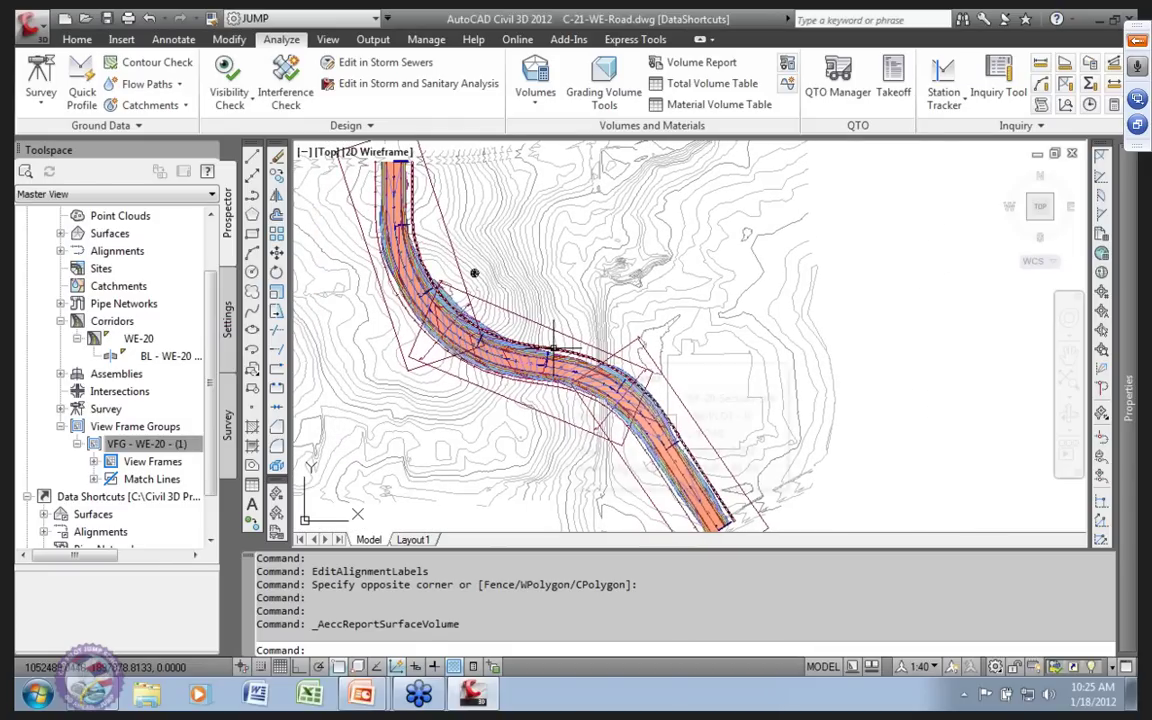
pyautogui.moveTo(553, 349)
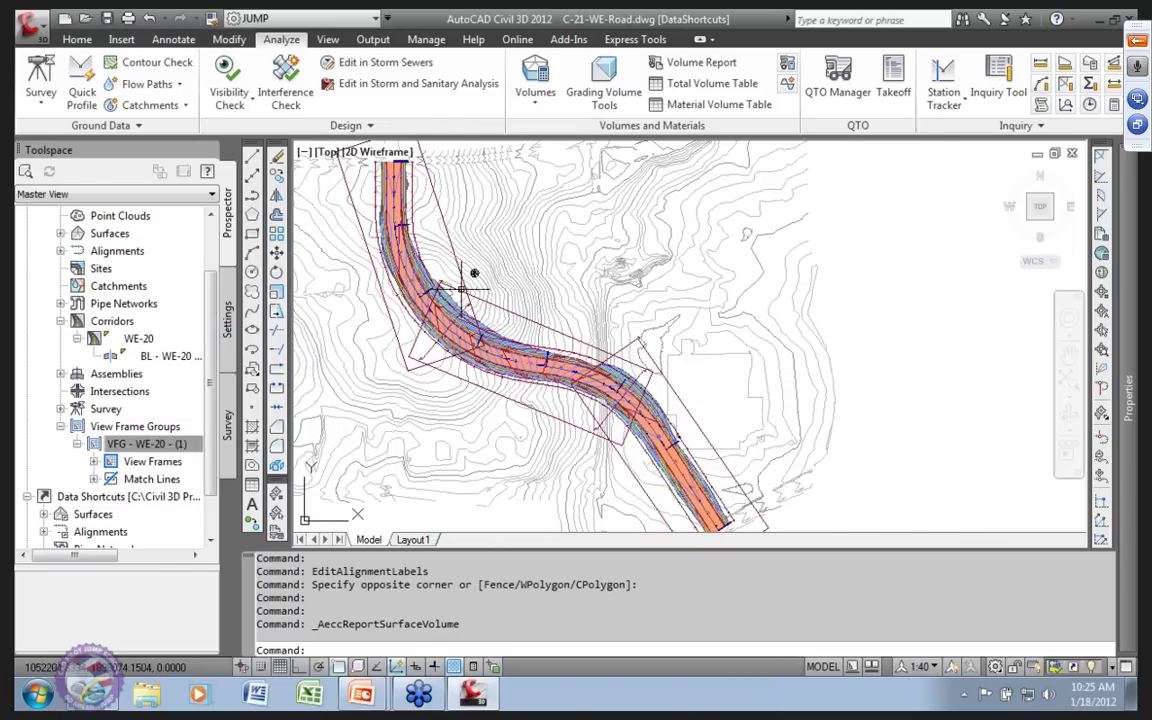
pyautogui.moveTo(482, 288); pyautogui.dragTo(465, 338, button='middle')
pyautogui.scroll(3, 455, 310)
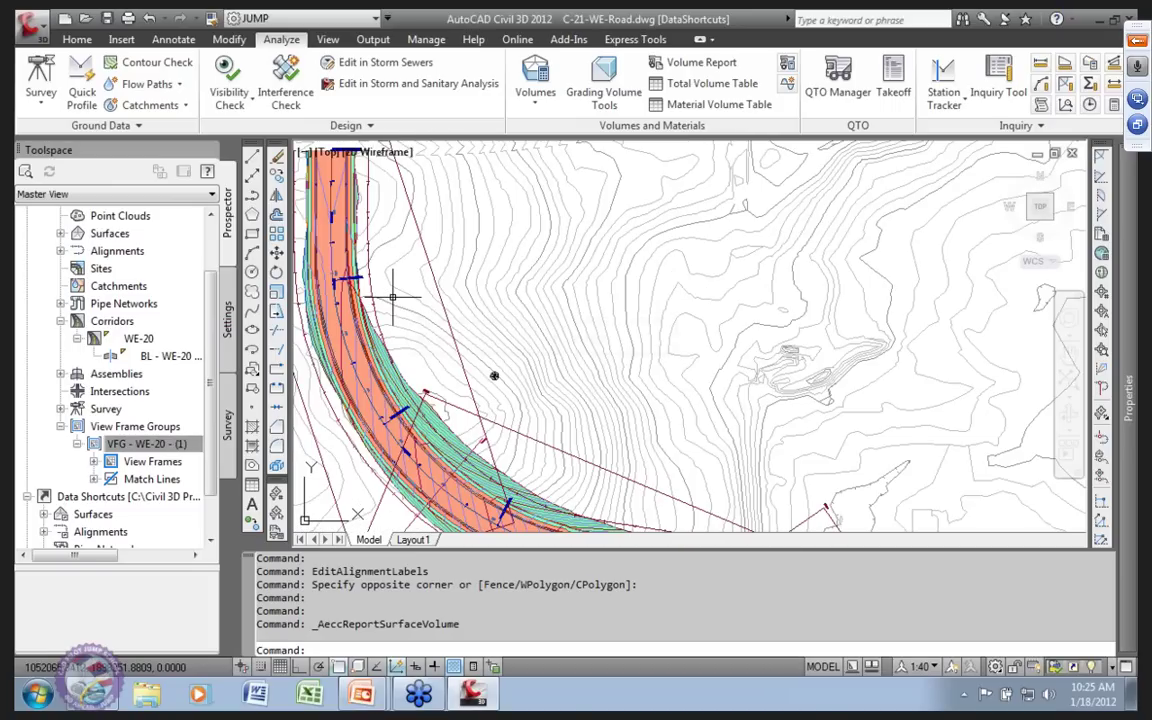
pyautogui.scroll(-4, 480, 360)
pyautogui.moveTo(437, 311)
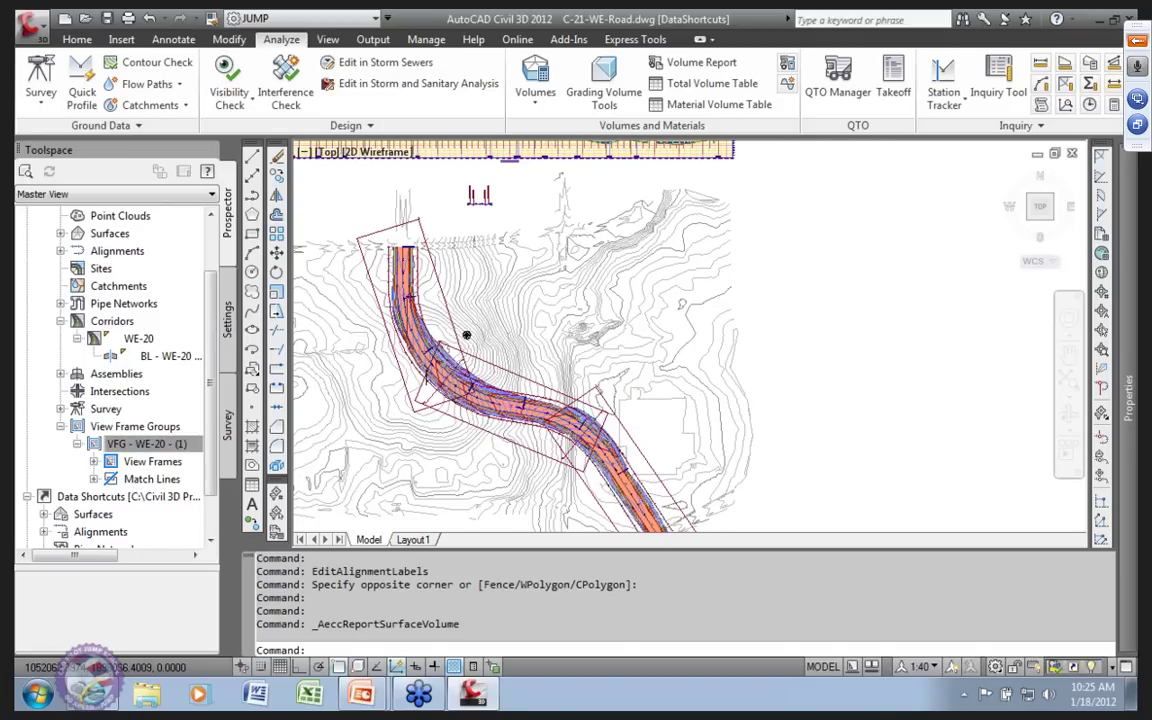
pyautogui.scroll(3, 541, 311)
pyautogui.scroll(3, 425, 315)
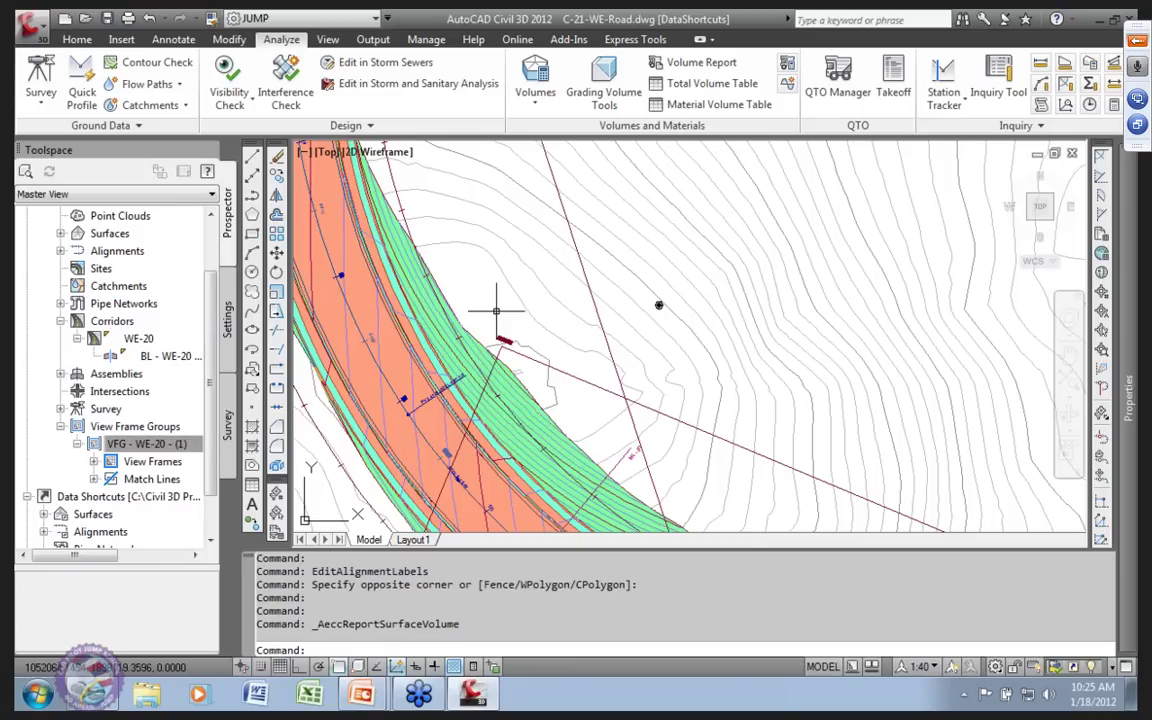
pyautogui.scroll(-5, 698, 476)
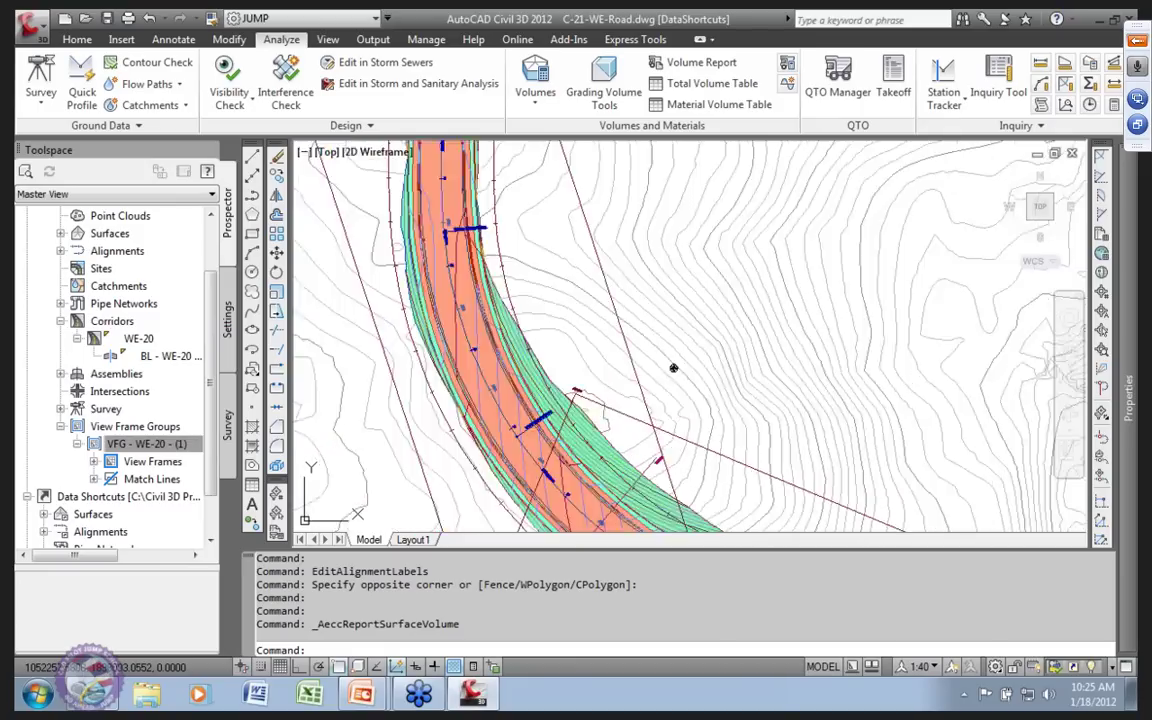
pyautogui.moveTo(688, 420)
pyautogui.mouseDown(button='middle')
pyautogui.moveTo(652, 396)
pyautogui.moveTo(700, 385)
pyautogui.moveTo(895, 545)
pyautogui.mouseUp(button='middle')
pyautogui.scroll(5, 558, 250)
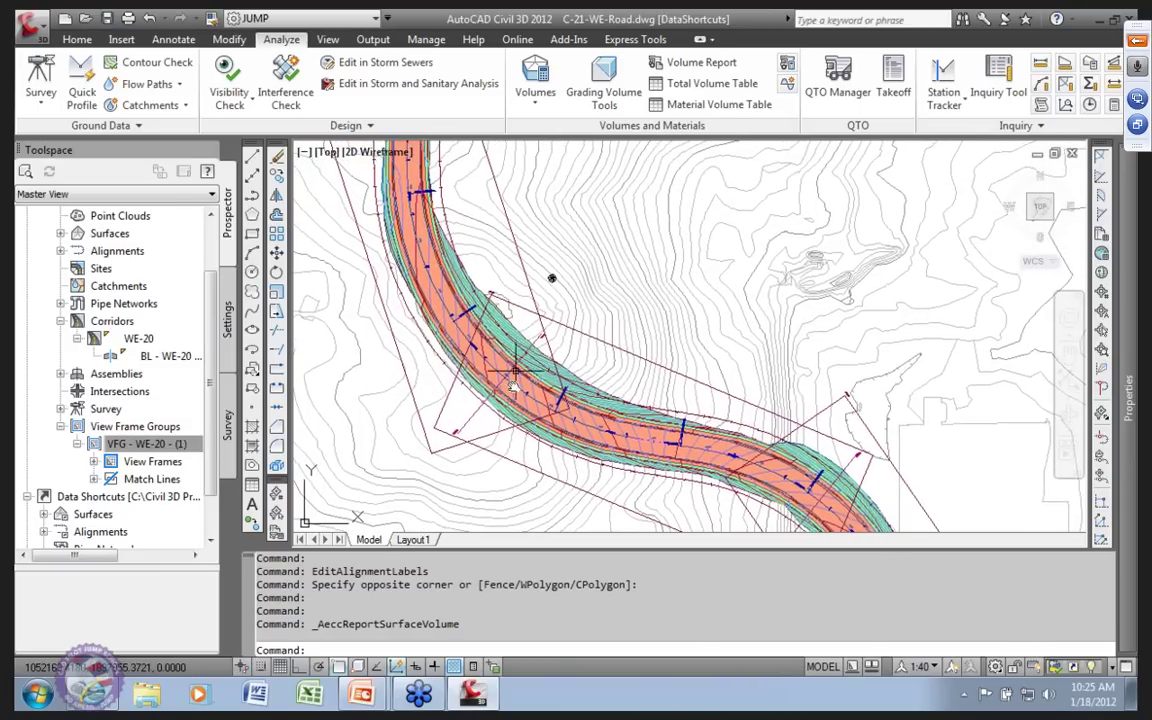
pyautogui.moveTo(367, 234)
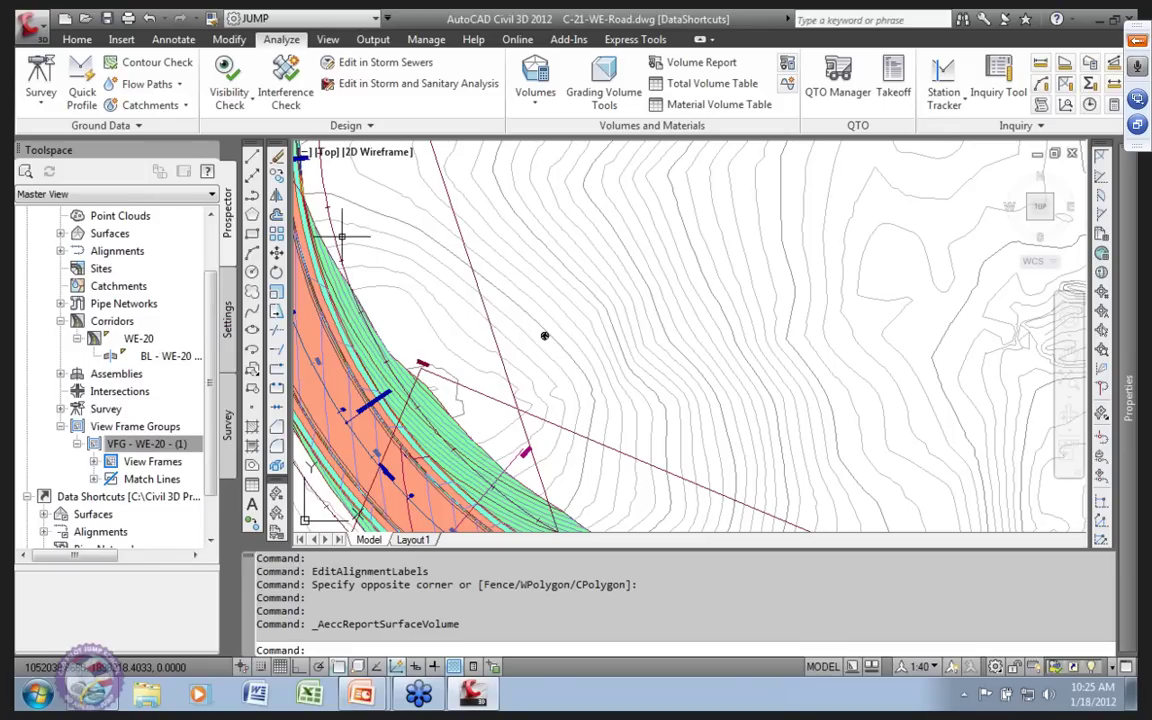
# Open the offset parameters of the WE-20-Section-Left alignment.
pyautogui.click(335, 238)
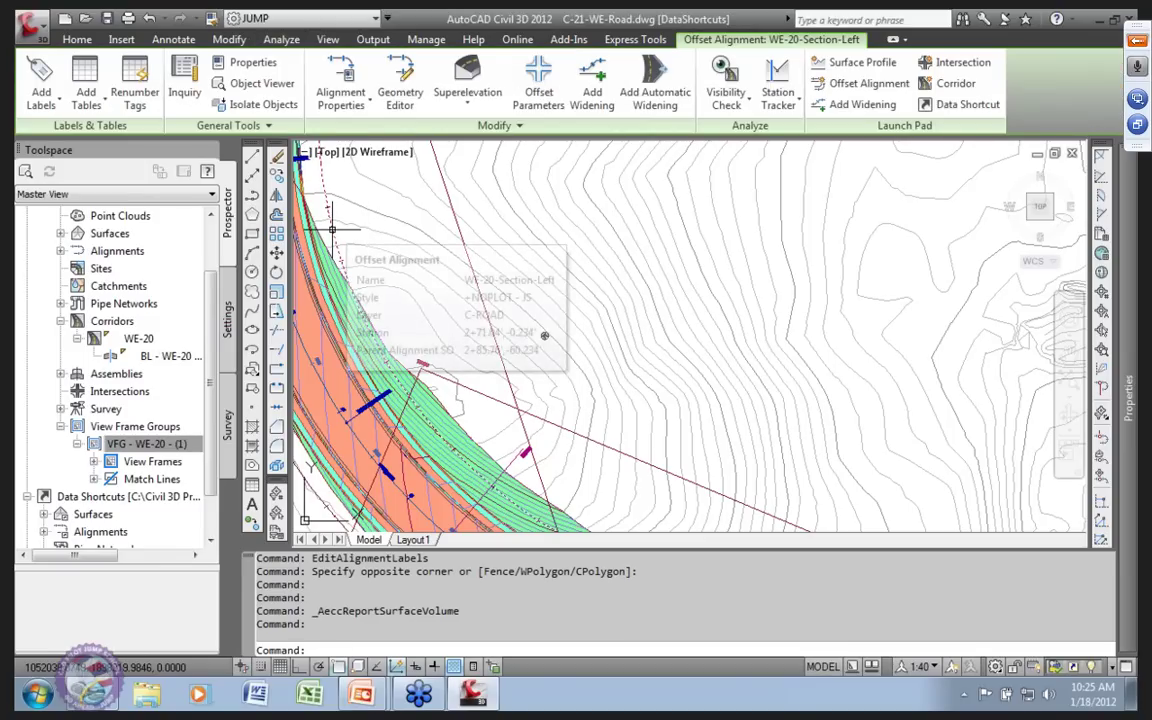
pyautogui.click(538, 82)
pyautogui.moveTo(683, 236)
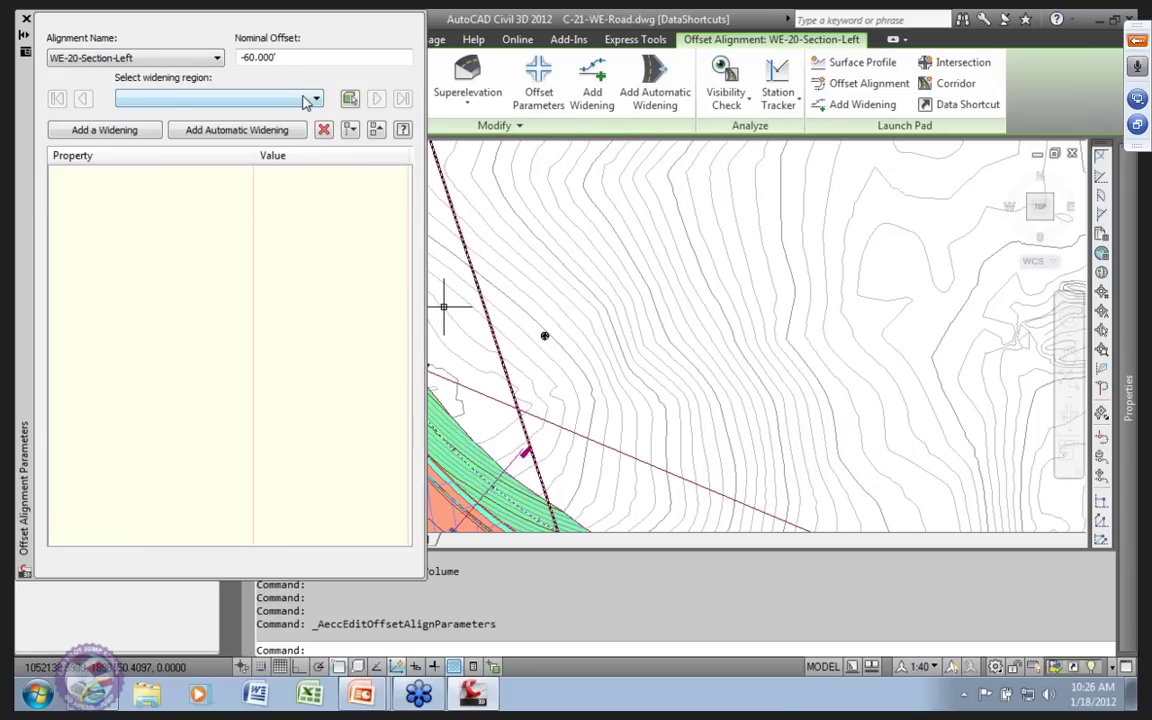
# Review the nominal offsets of WE-20-Section-Right, WE-20-ETW-Right and WE-20-ETW-Left, and return to the WE-20-Section-Left parameters.
pyautogui.click(215, 58)
pyautogui.click(138, 119)
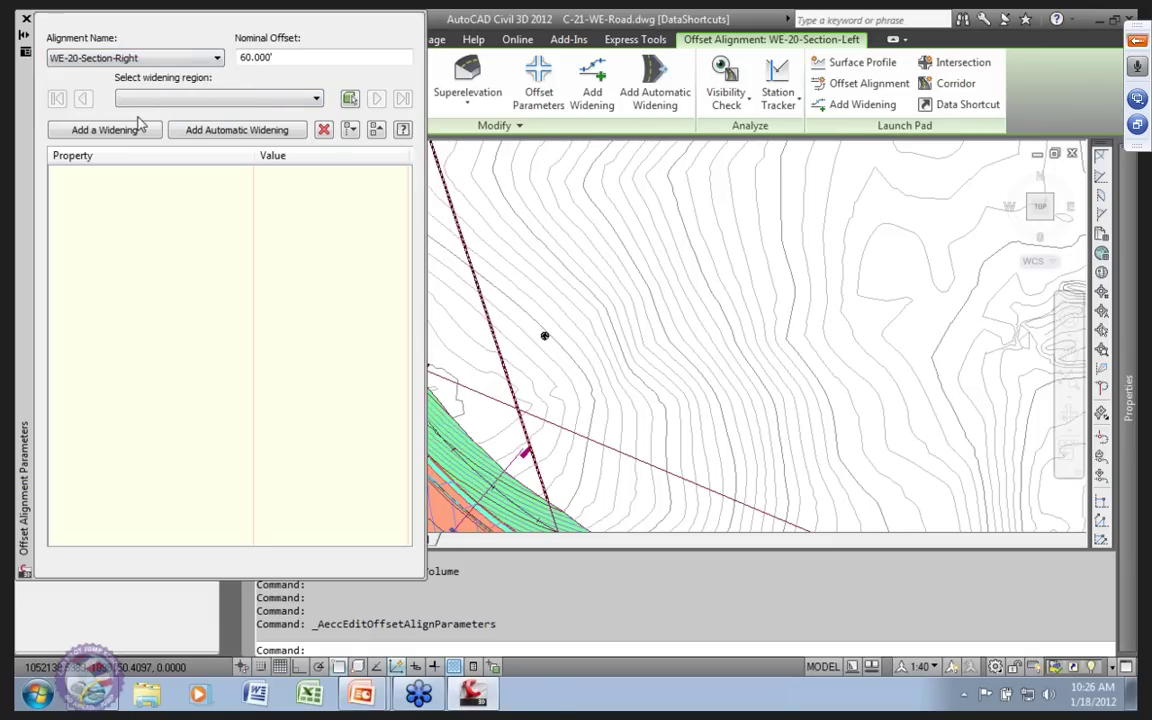
pyautogui.click(217, 59)
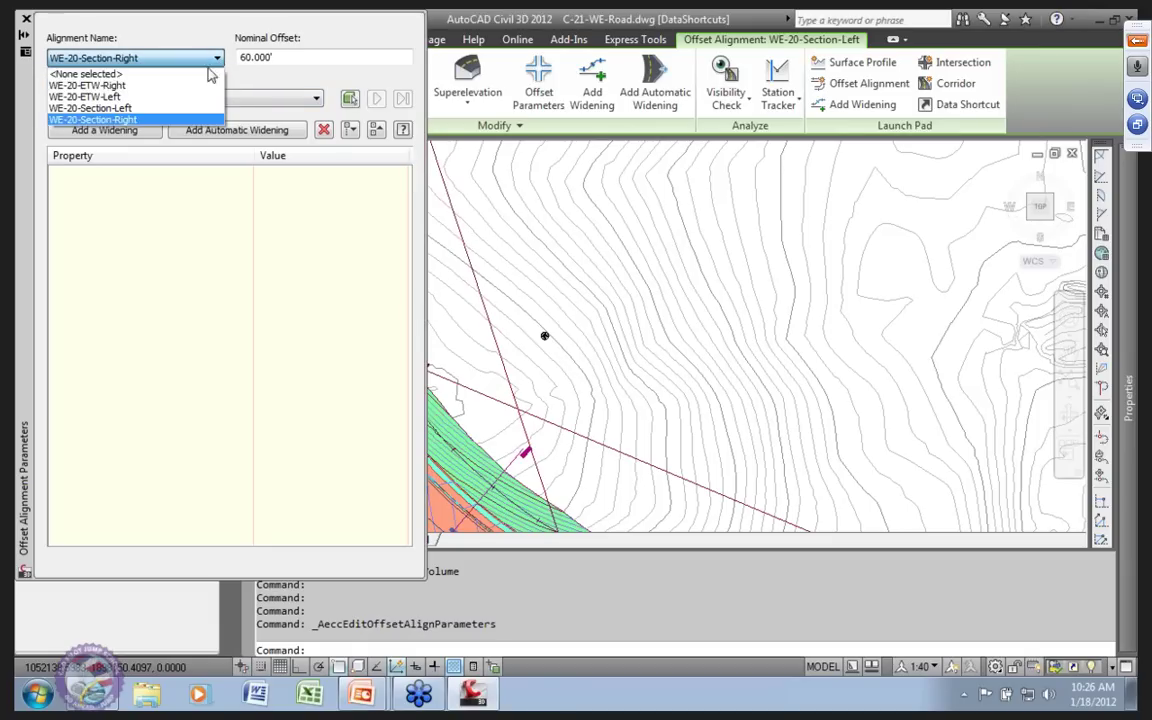
pyautogui.click(88, 85)
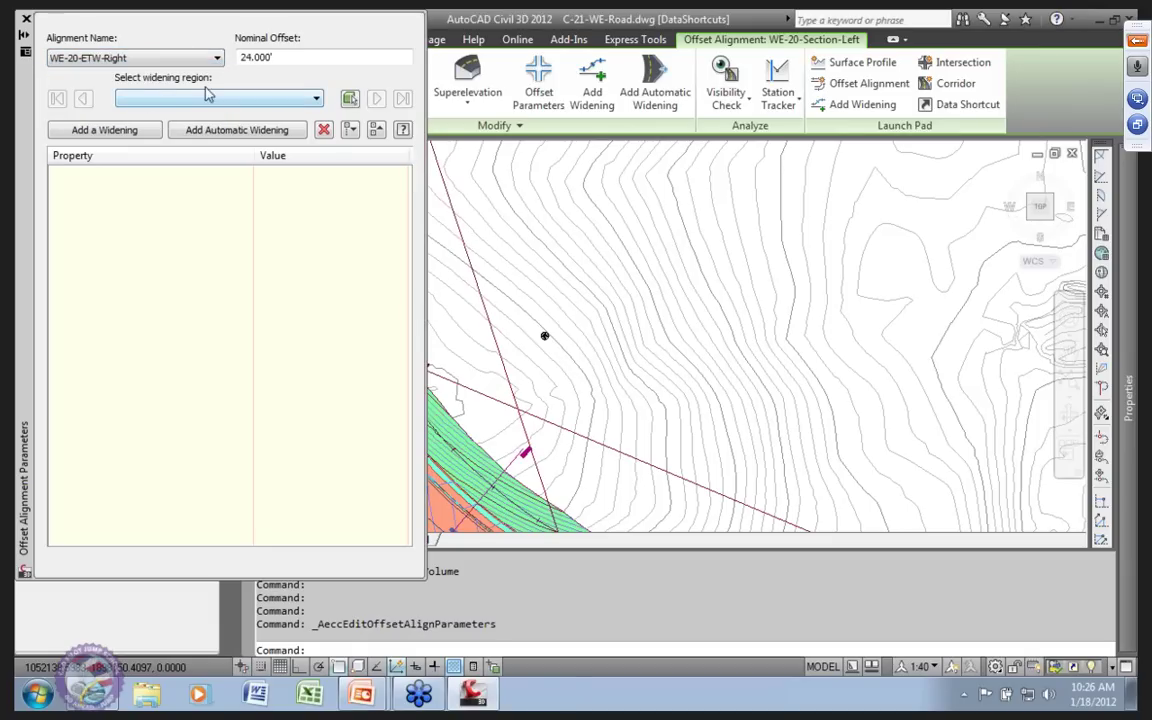
pyautogui.click(217, 59)
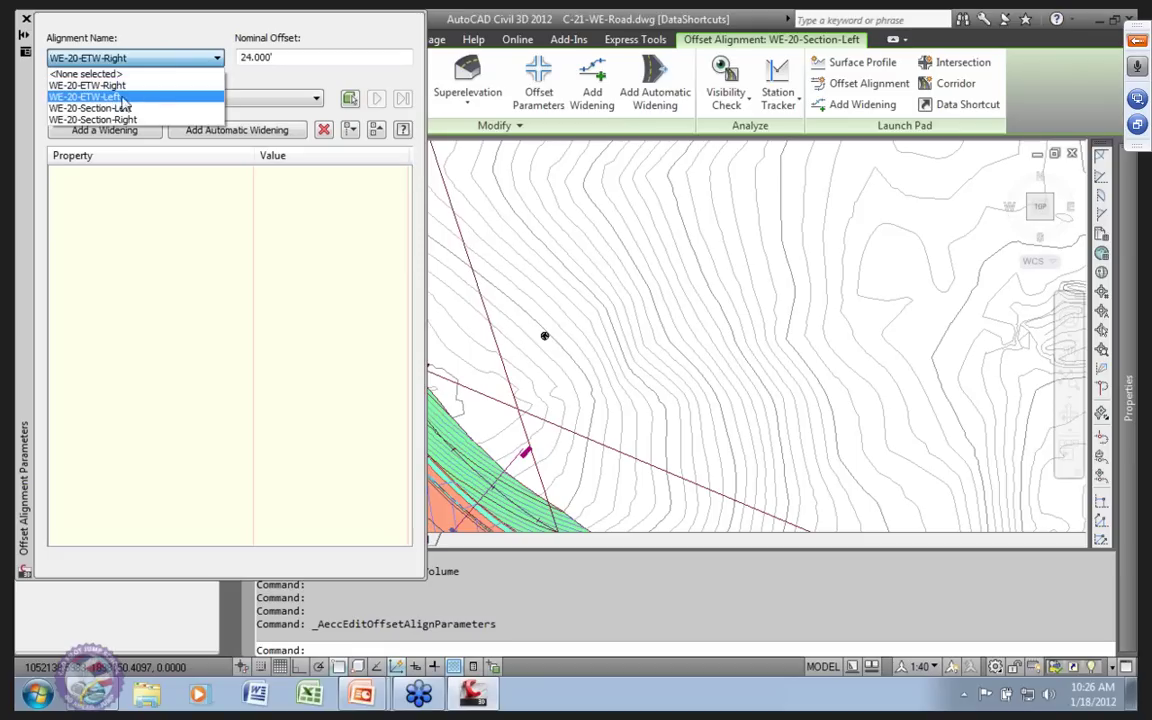
pyautogui.click(104, 97)
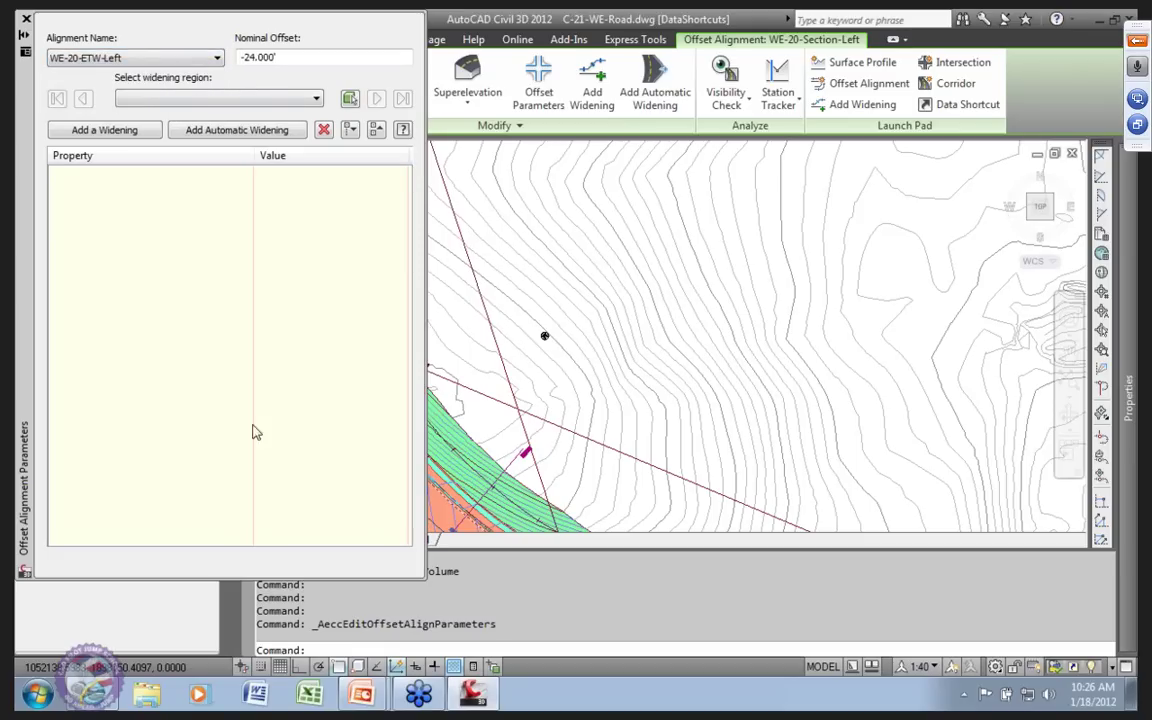
pyautogui.click(192, 57)
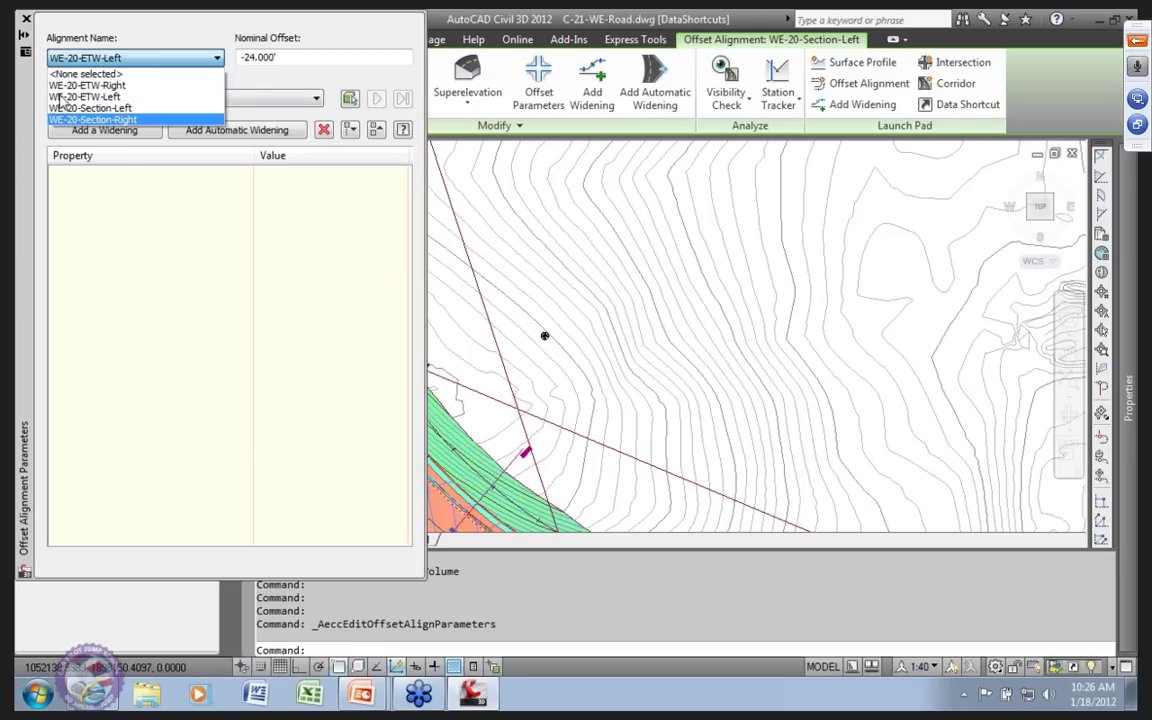
pyautogui.click(88, 108)
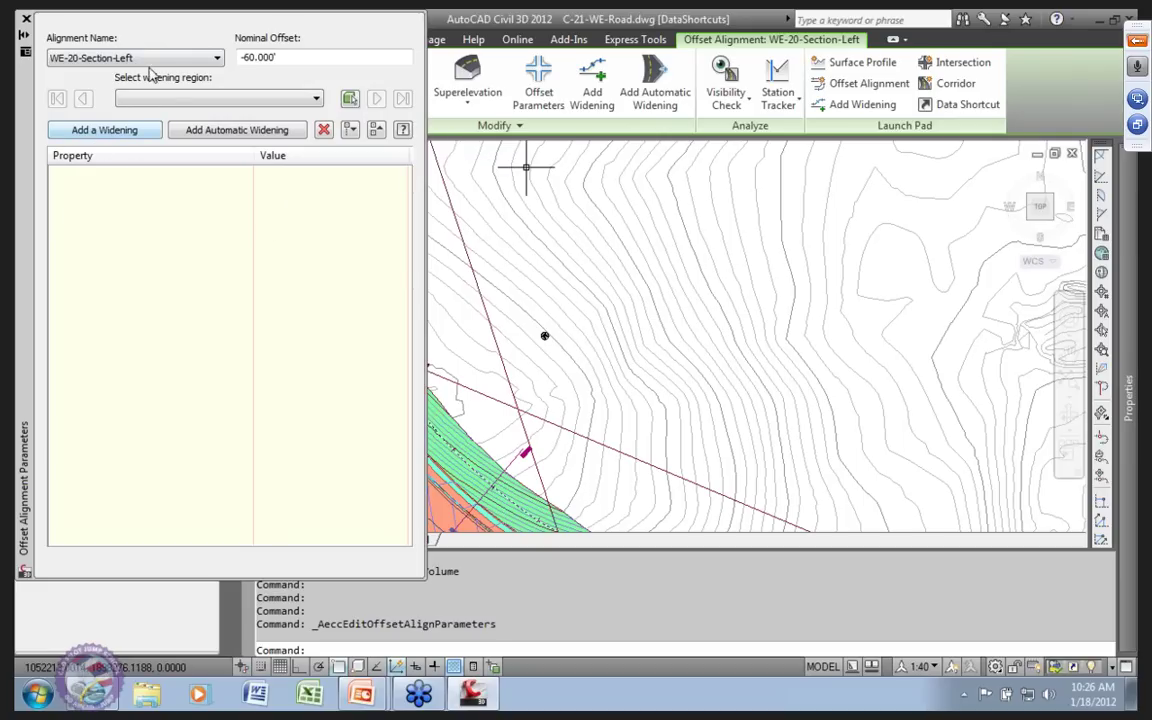
# Add a widening to the WE-20-Section-Left alignment, starting at about station 3+00 on the centerline.
pyautogui.click(116, 131)
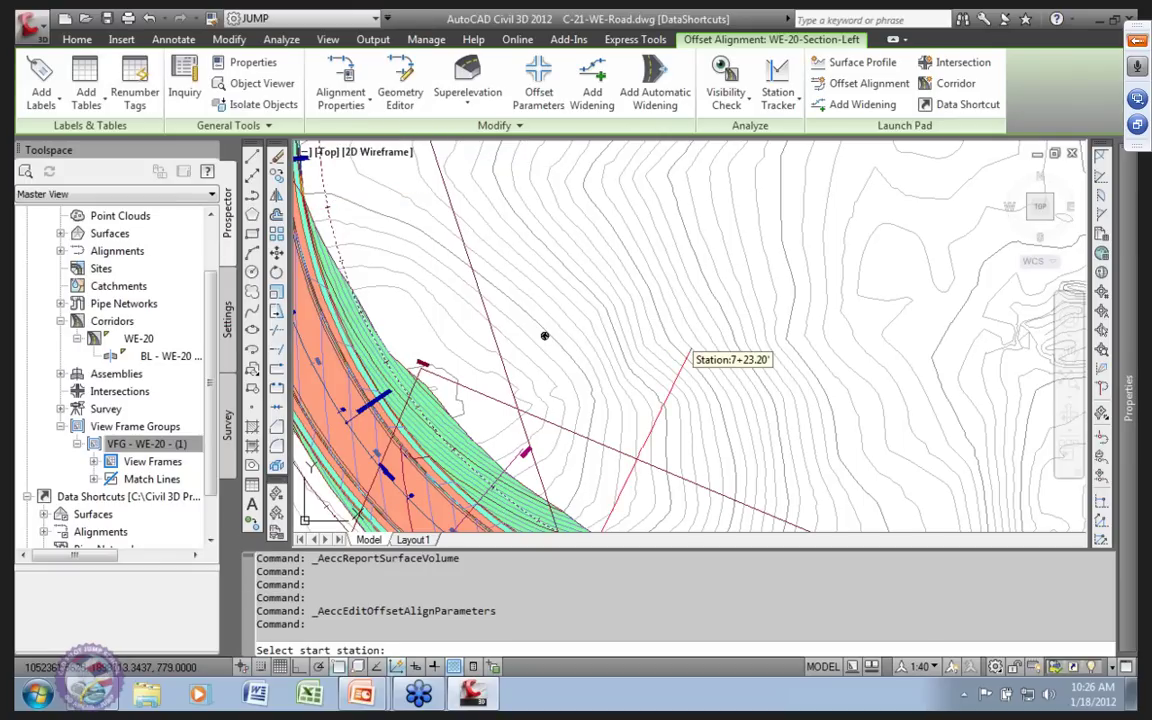
pyautogui.scroll(-3, 690, 360)
pyautogui.scroll(4, 648, 336)
pyautogui.scroll(2, 663, 414)
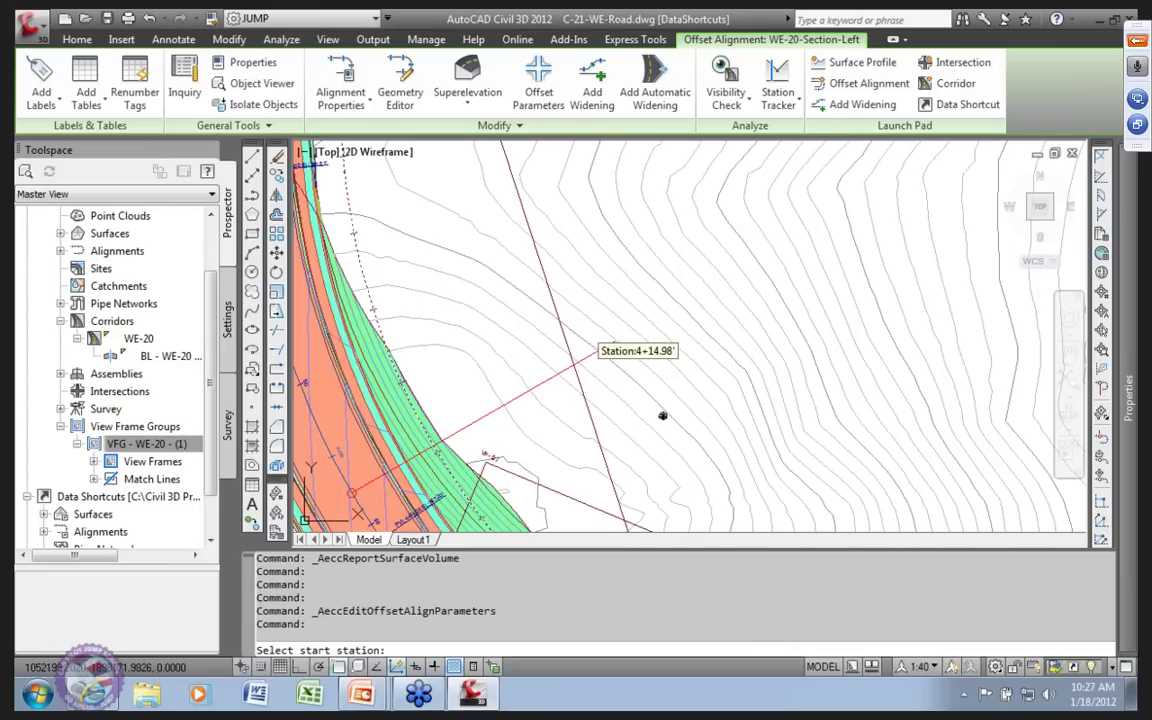
pyautogui.scroll(-2, 650, 400)
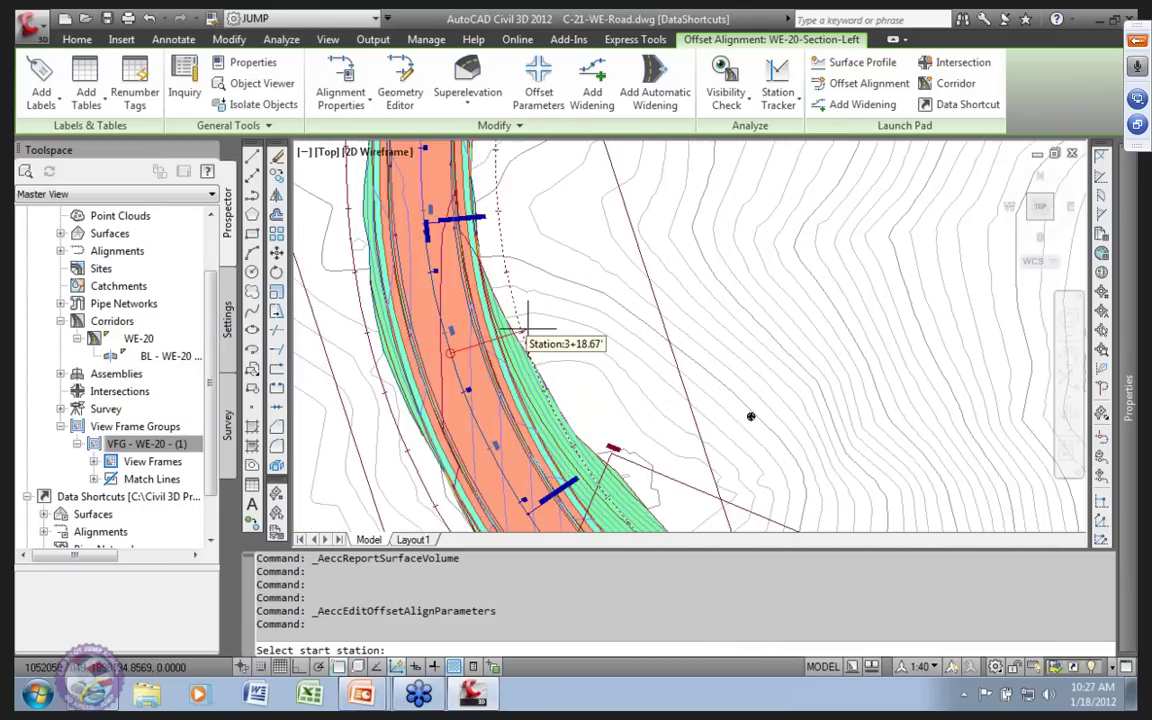
pyautogui.scroll(3, 949, 498)
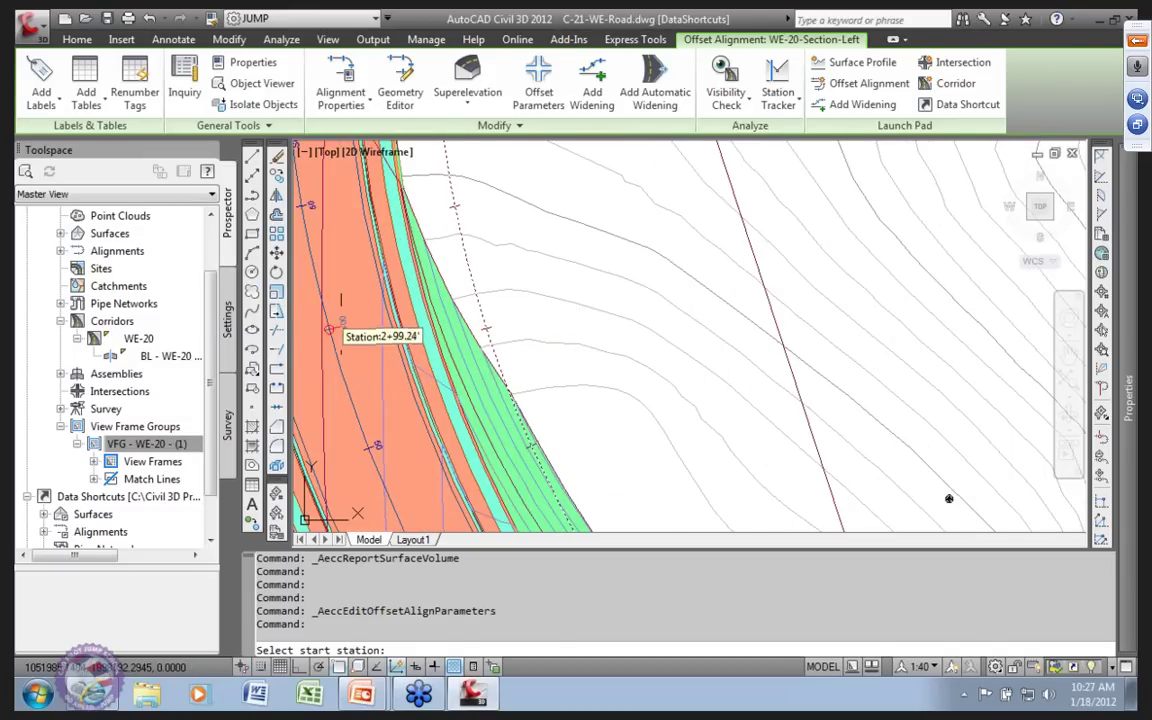
pyautogui.click(333, 327)
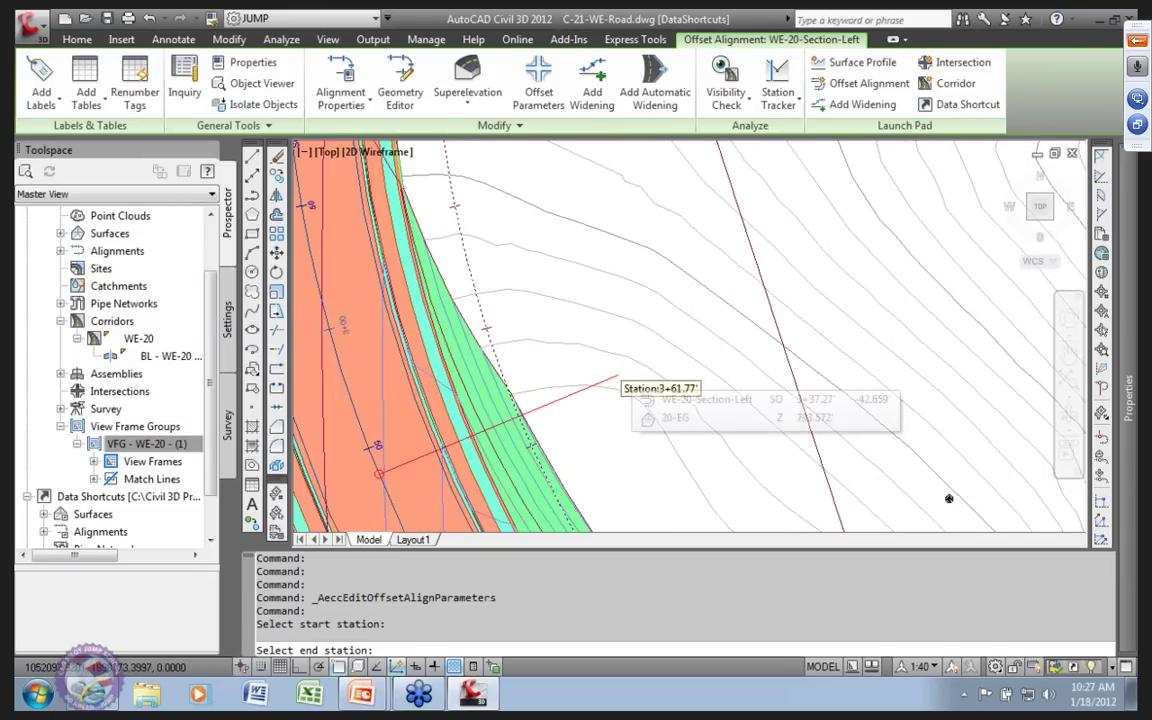
# Set the end station of the widening at 9+00 on the centerline.
pyautogui.scroll(-5, 617, 378)
pyautogui.scroll(4, 545, 435)
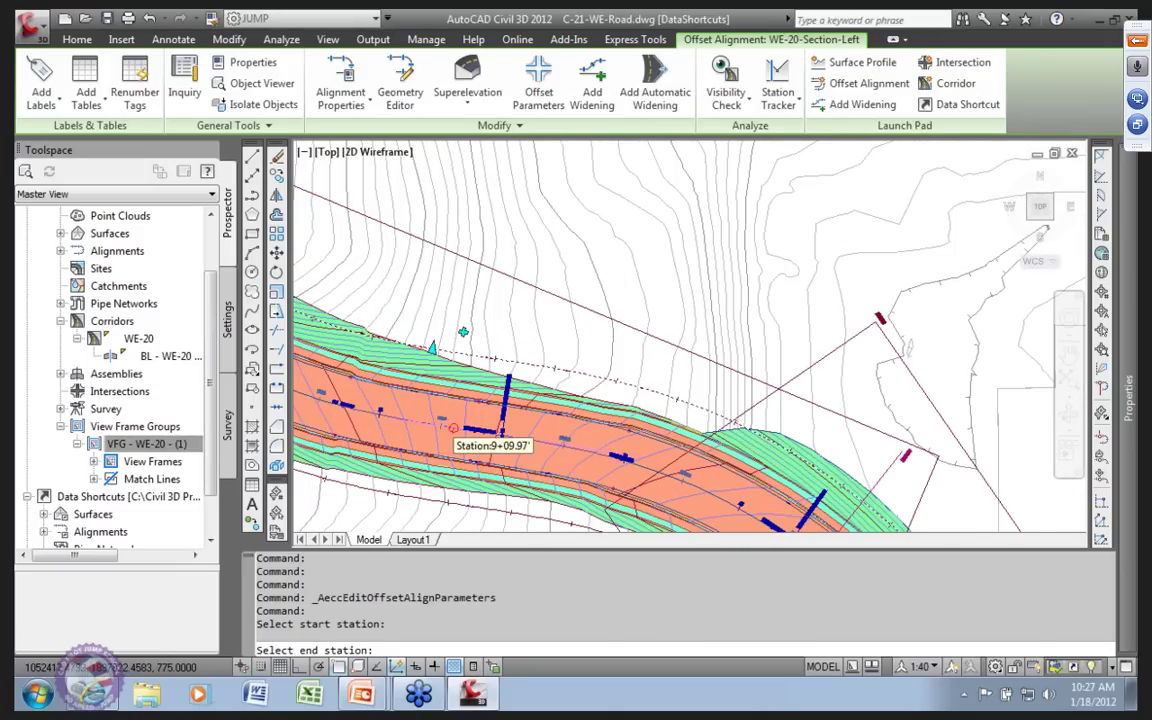
pyautogui.scroll(3, 450, 440)
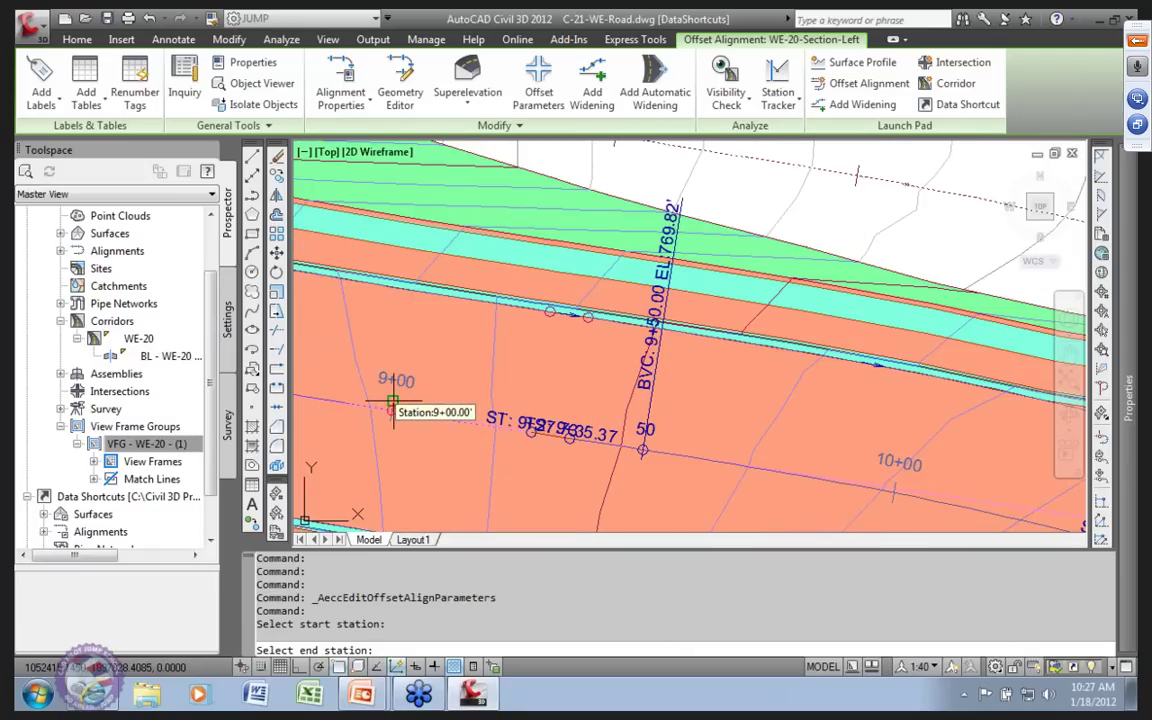
pyautogui.click(392, 410)
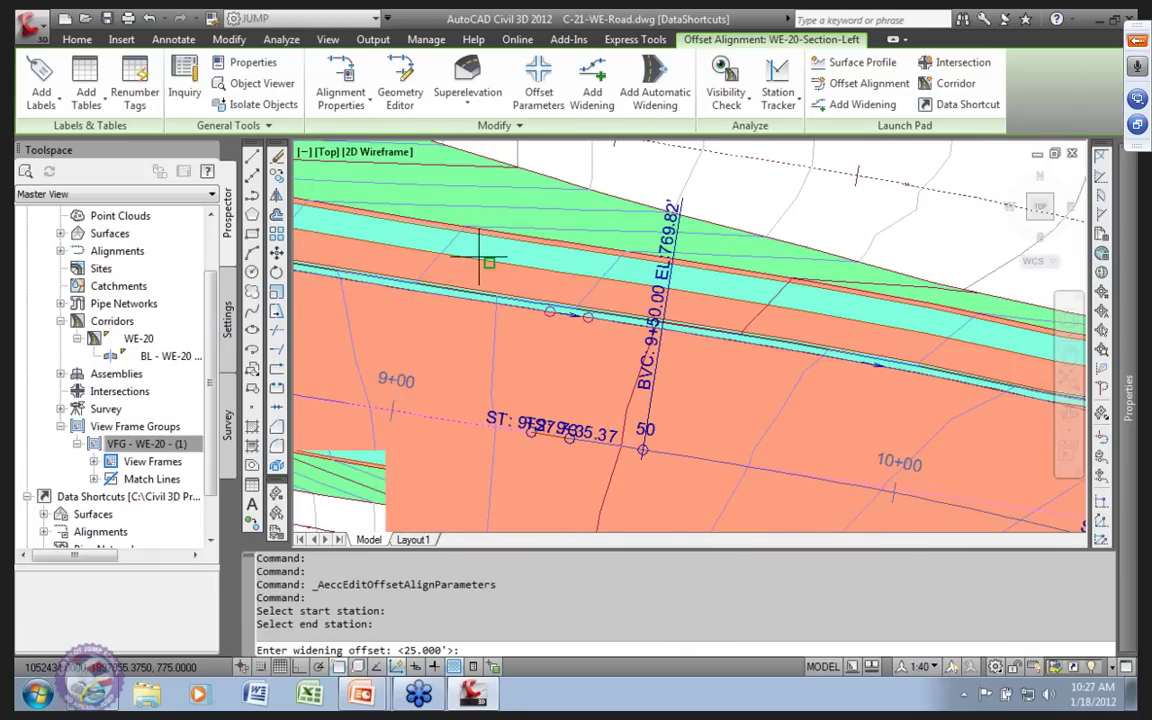
# Finish the WE-20-Section-Left widening with a widening offset of 75 feet.
pyautogui.scroll(-2, 483, 262)
pyautogui.scroll(-2, 455, 220)
pyautogui.scroll(3, 478, 293)
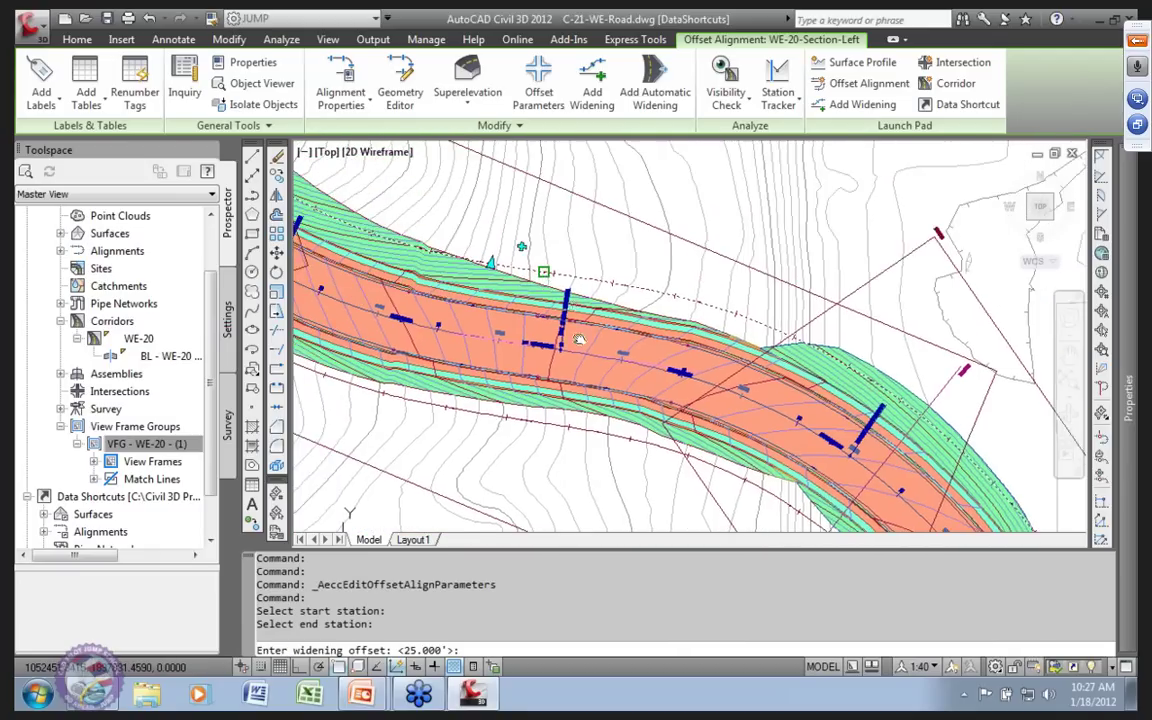
pyautogui.moveTo(544, 318)
pyautogui.mouseDown(button='middle')
pyautogui.moveTo(627, 342)
pyautogui.moveTo(488, 296)
pyautogui.moveTo(455, 299)
pyautogui.moveTo(465, 292)
pyautogui.mouseUp(button='middle')
pyautogui.scroll(-1, 488, 296)
pyautogui.scroll(1, 468, 291)
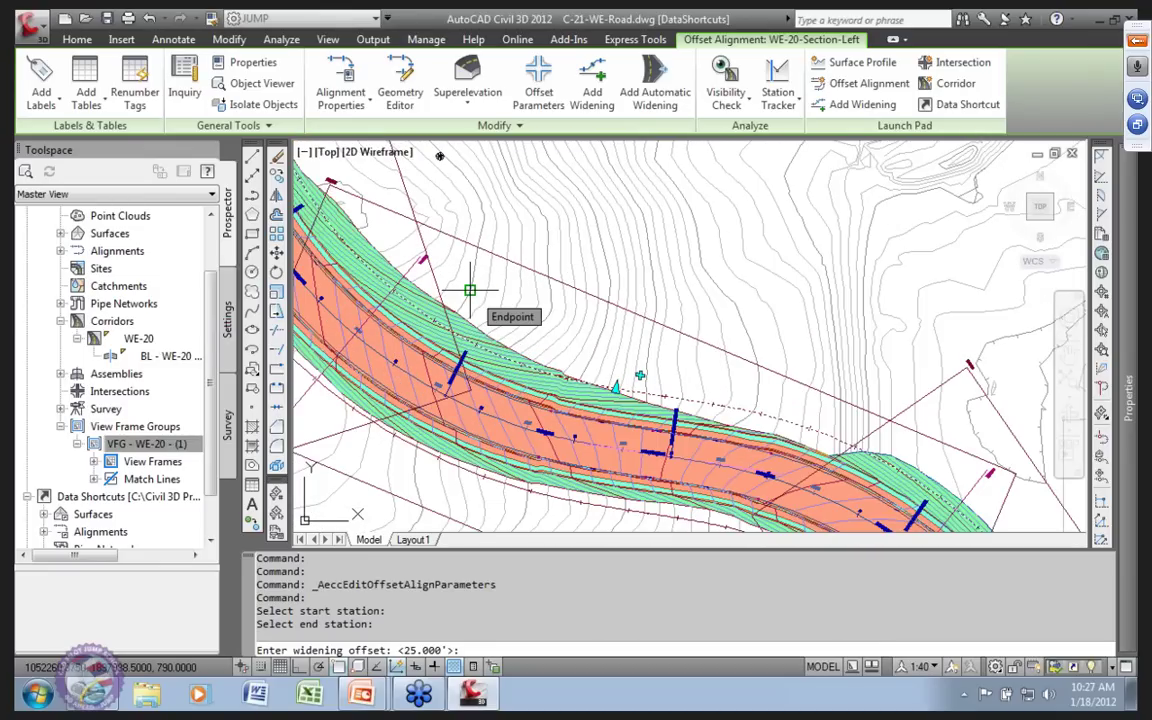
pyautogui.write('75')
pyautogui.press('Return')
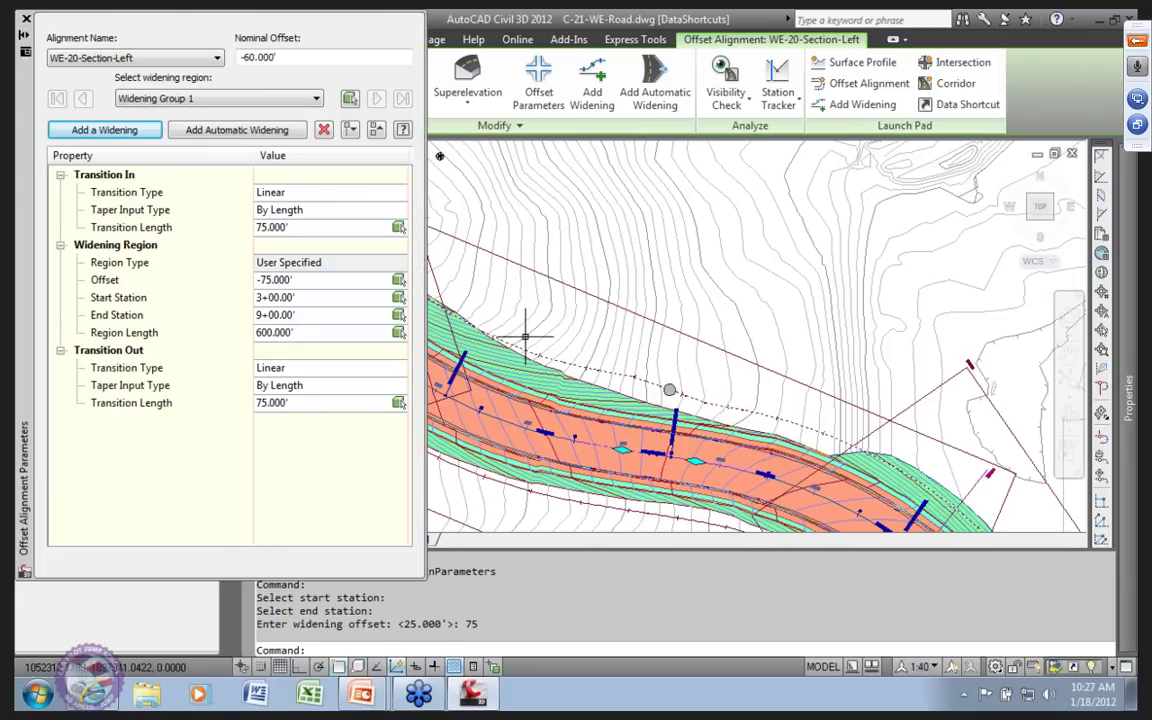
# Set the widening's transition-in length to 0 feet and its region start station to 3+00.
pyautogui.moveTo(439, 156); pyautogui.dragTo(600, 286, button='middle')
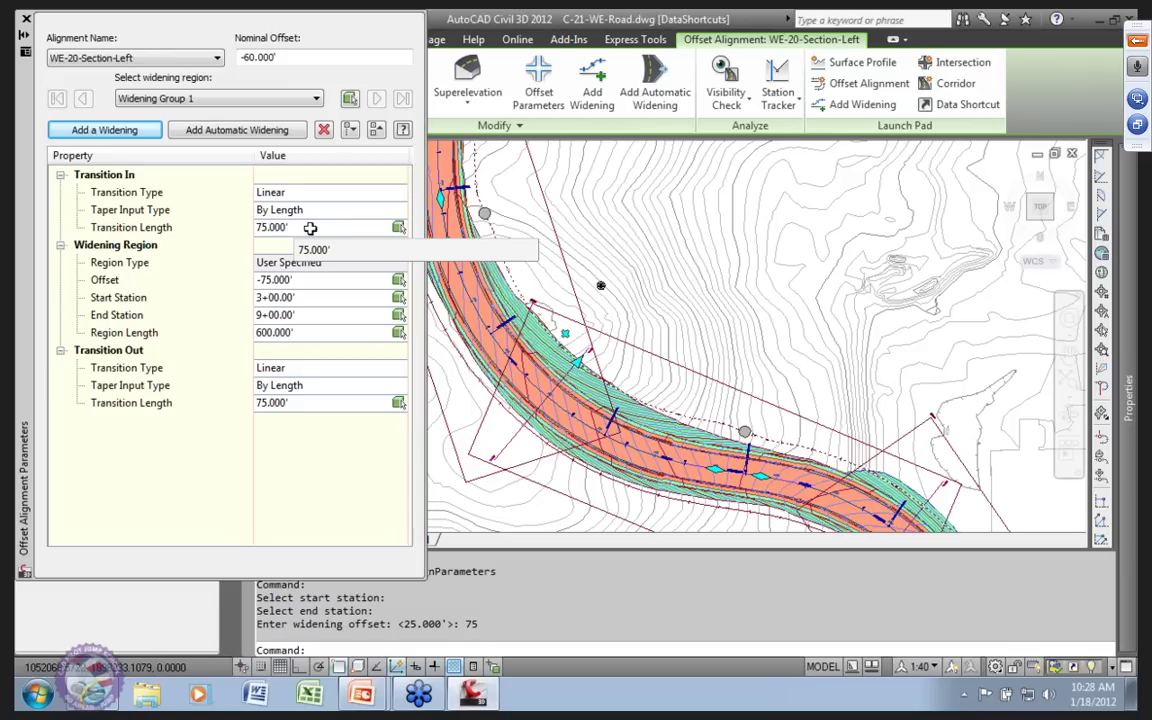
pyautogui.click(298, 228)
pyautogui.click(298, 228)
pyautogui.write('0')
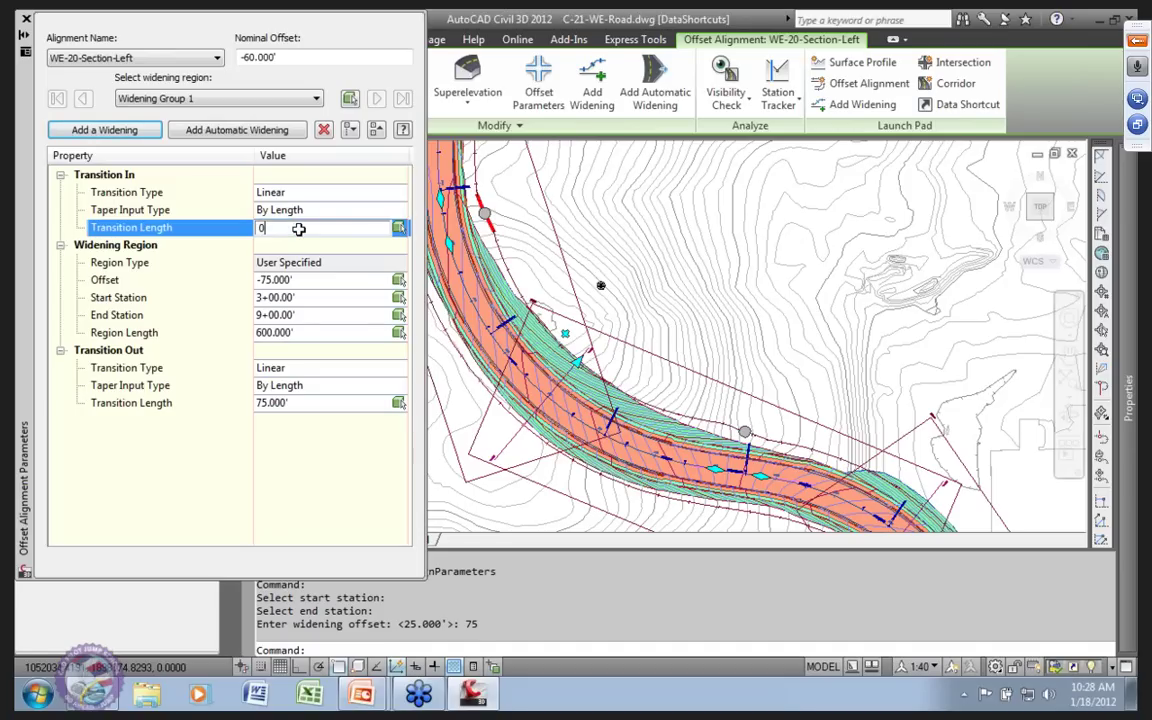
pyautogui.press('Return')
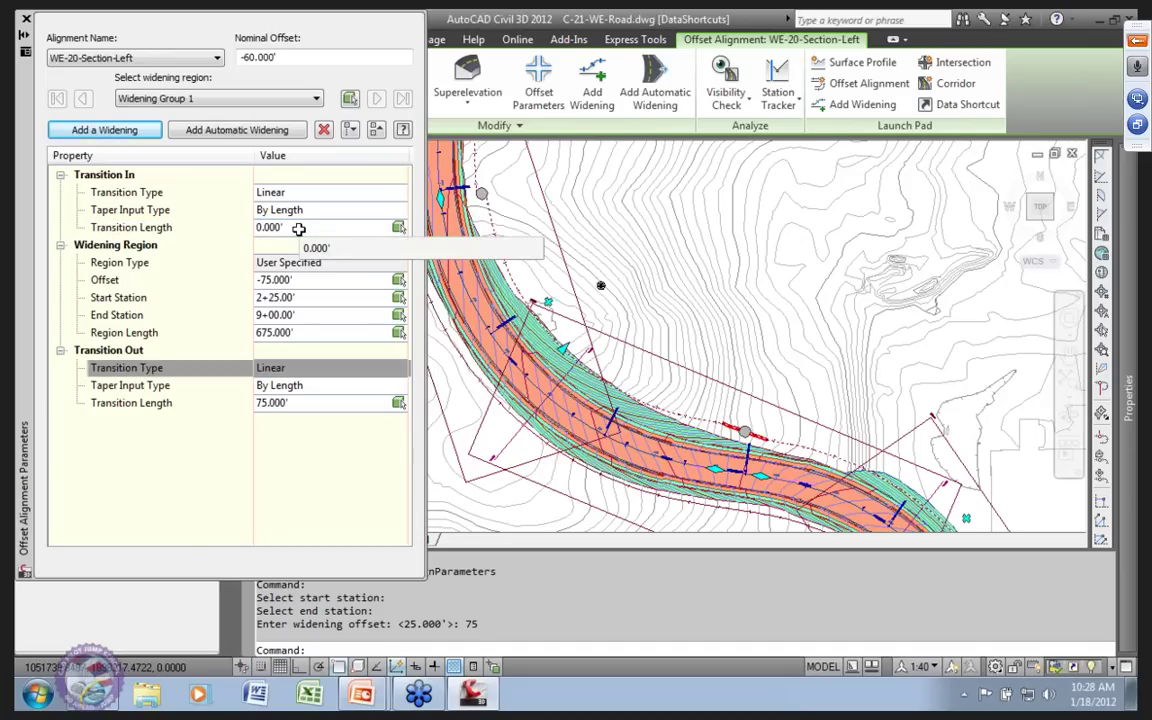
pyautogui.click(287, 299)
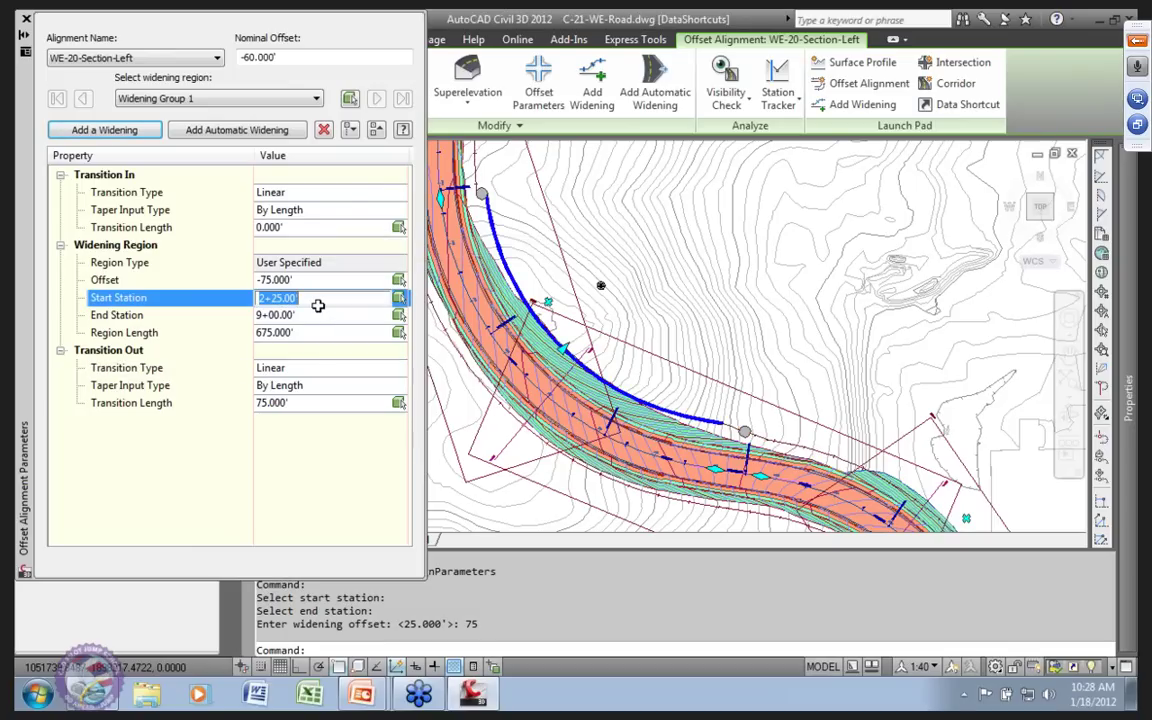
pyautogui.write('300')
pyautogui.press('Return')
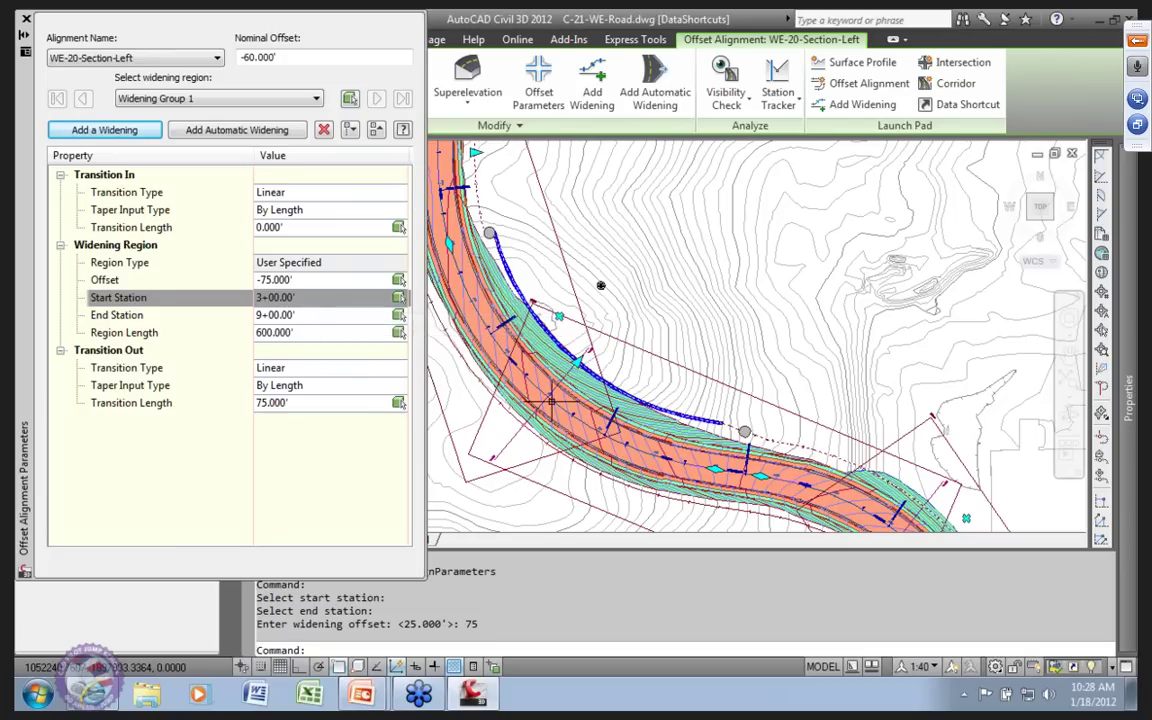
# Set the widening region's offset to 80 feet, checking it against the daylight slope edge.
pyautogui.scroll(2, 600, 286)
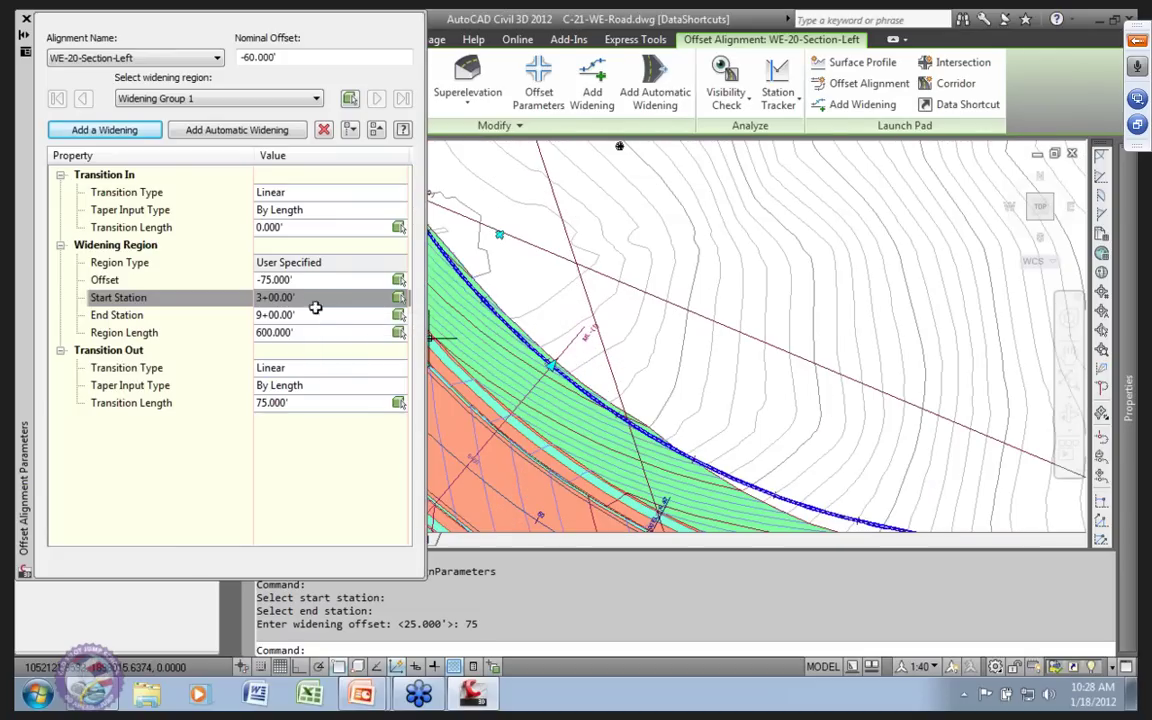
pyautogui.click(290, 281)
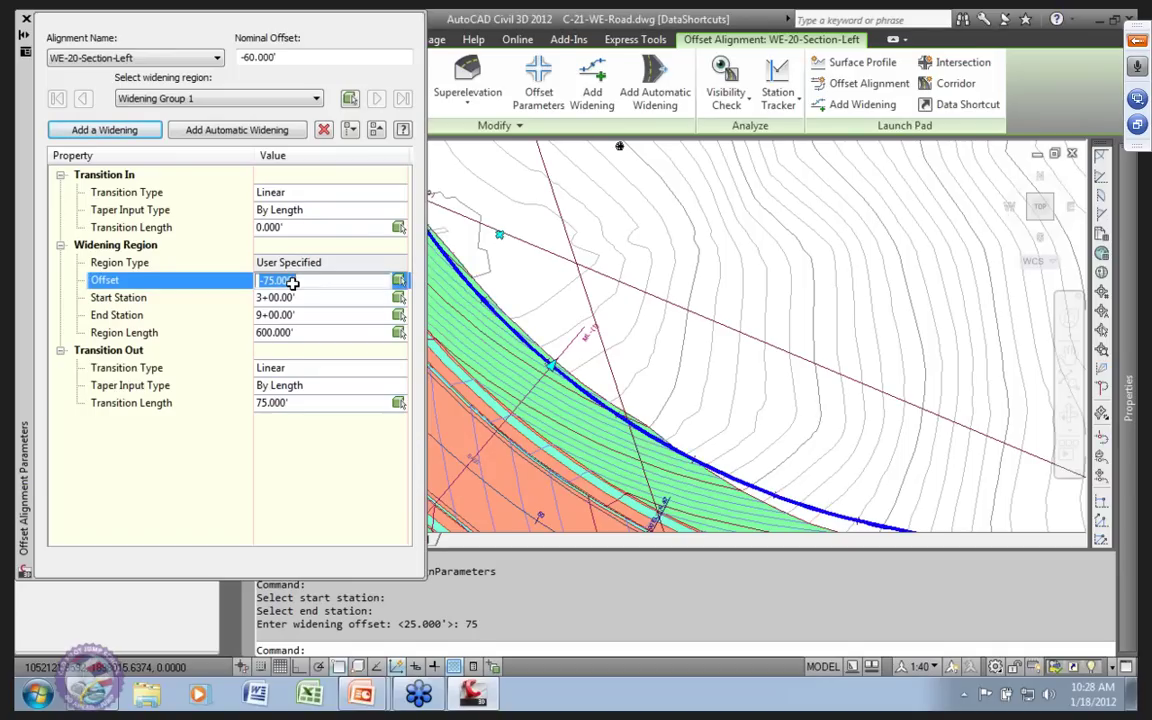
pyautogui.write('80')
pyautogui.press('Return')
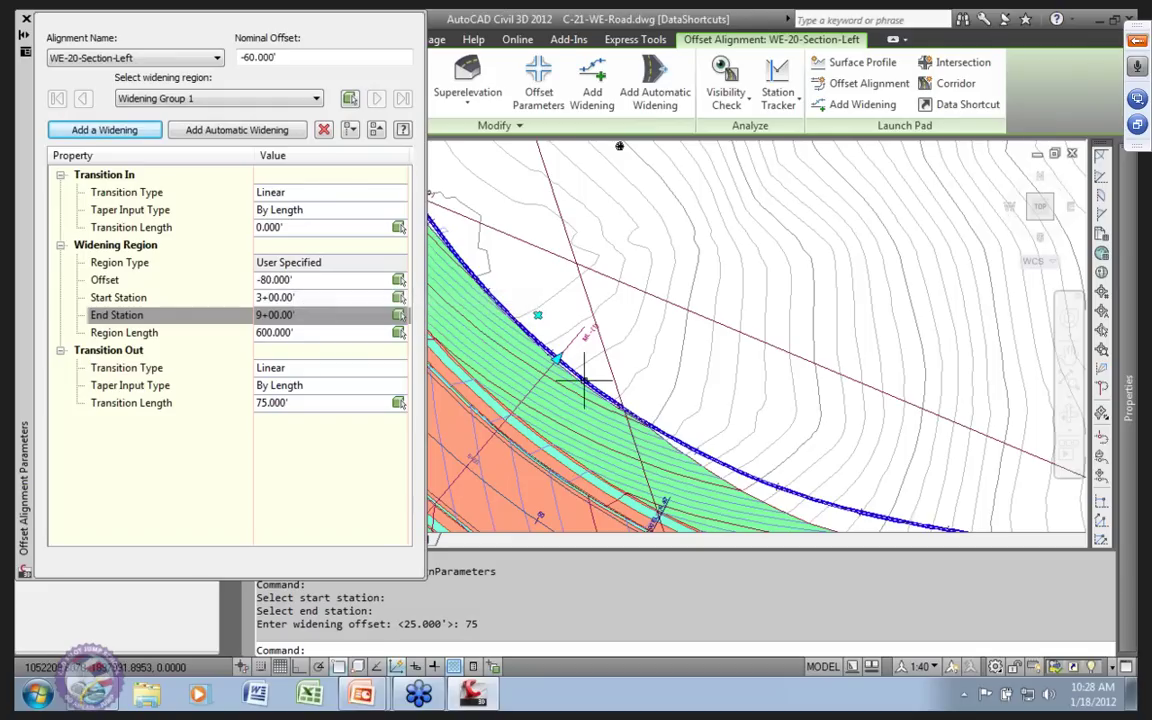
# Check both ends of the widening against the daylight slopes and set the transition-out length to 0 feet.
pyautogui.scroll(1, 506, 321)
pyautogui.scroll(1, 527, 303)
pyautogui.scroll(-3, 600, 360)
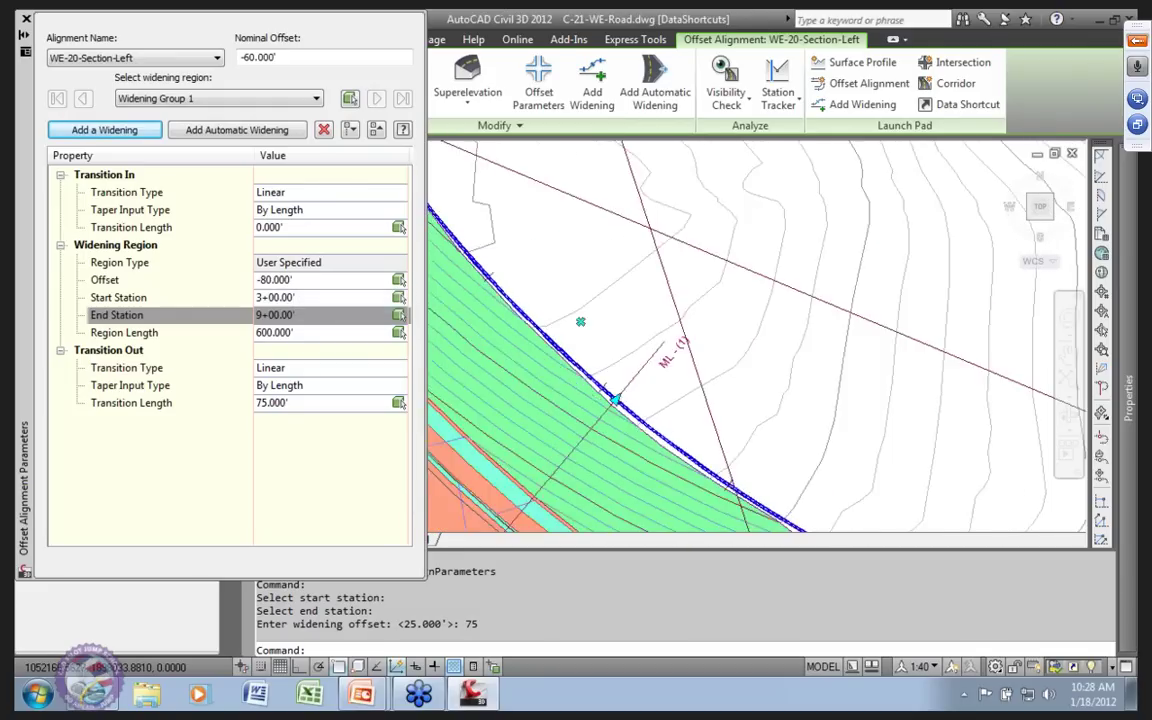
pyautogui.scroll(4, 650, 398)
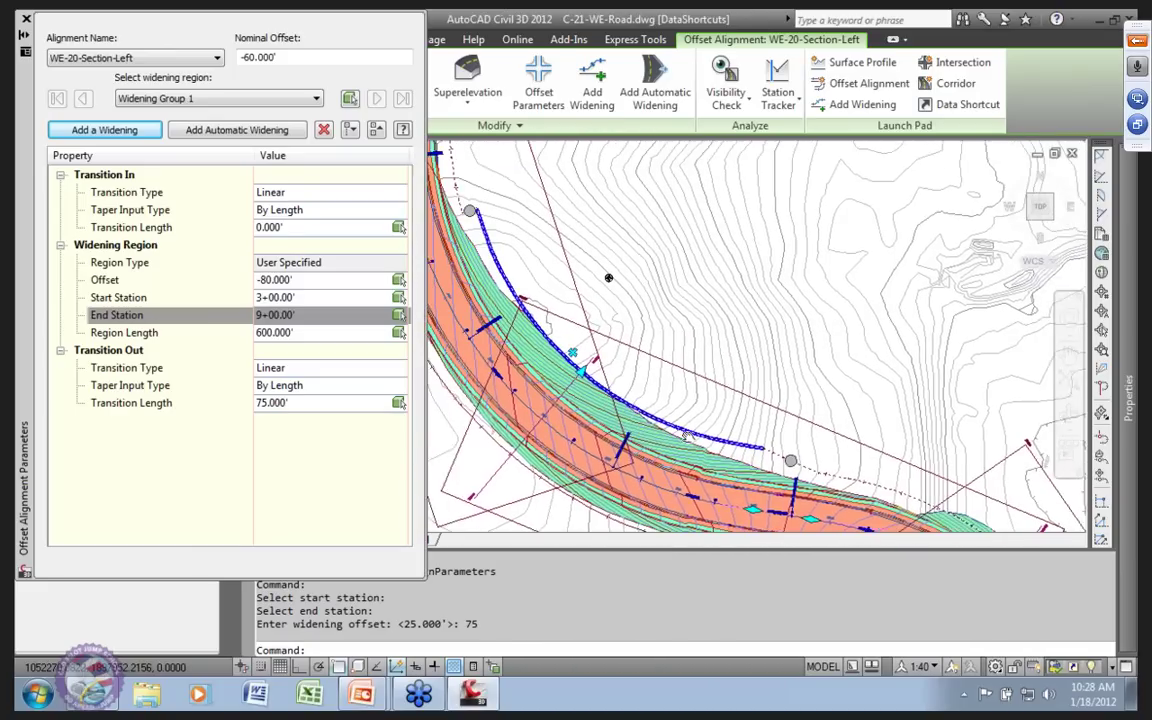
pyautogui.scroll(-3, 657, 347)
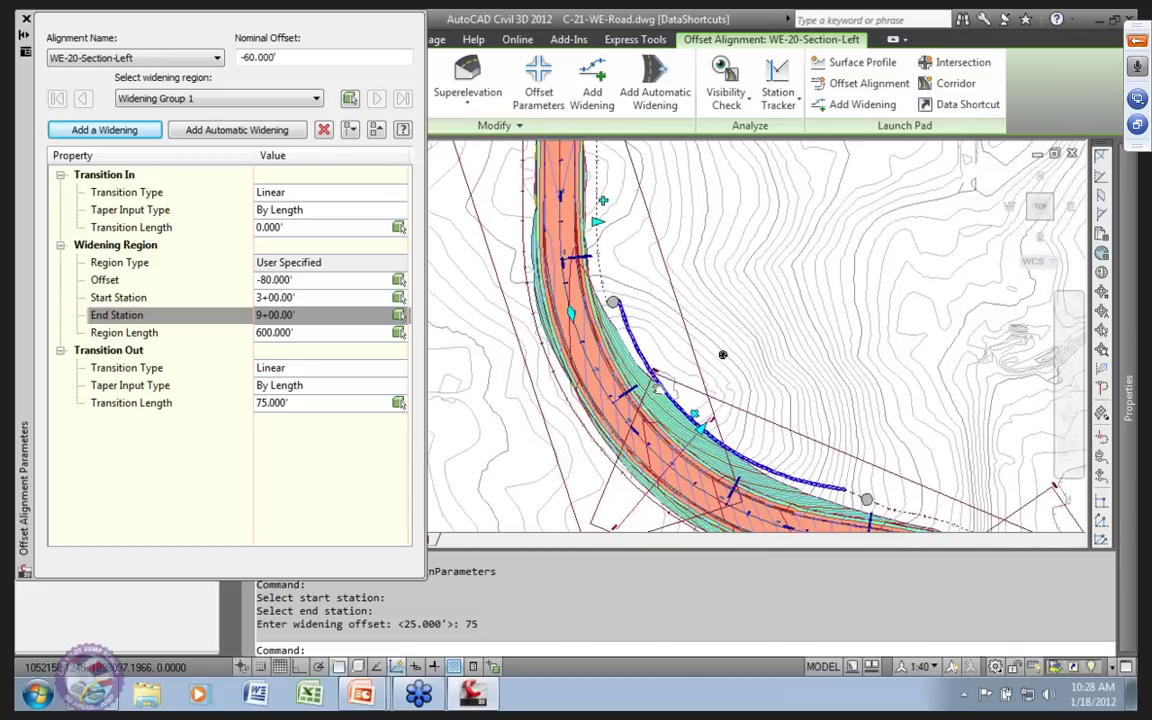
pyautogui.scroll(3, 535, 362)
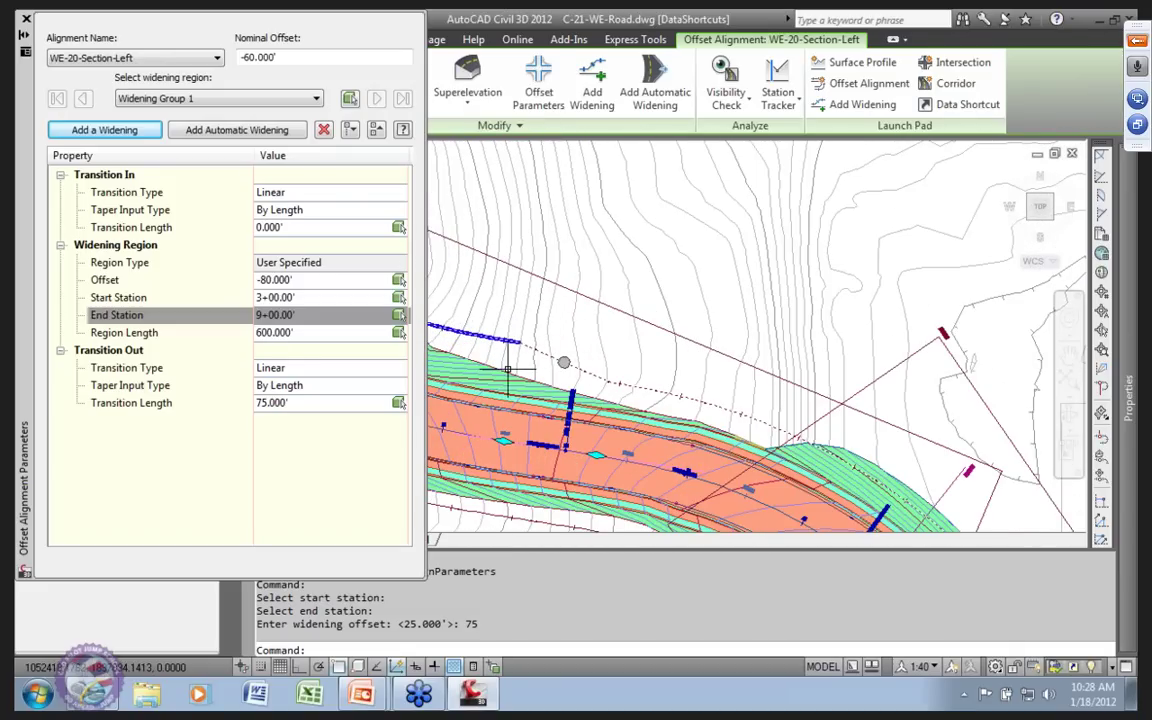
pyautogui.click(288, 402)
pyautogui.write('0')
pyautogui.press('Return')
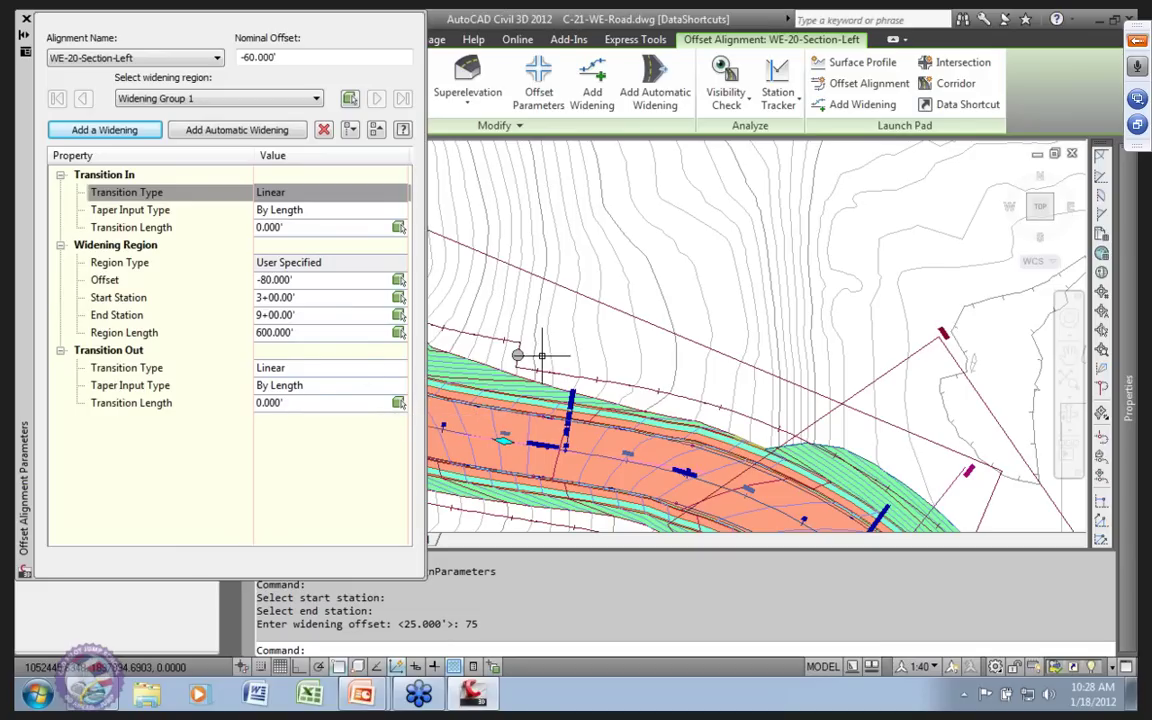
# Set the widening region's start station to 3+50 and the transition-in length to 50 feet.
pyautogui.moveTo(505, 320); pyautogui.dragTo(756, 377, button='middle')
pyautogui.scroll(3, 713, 281)
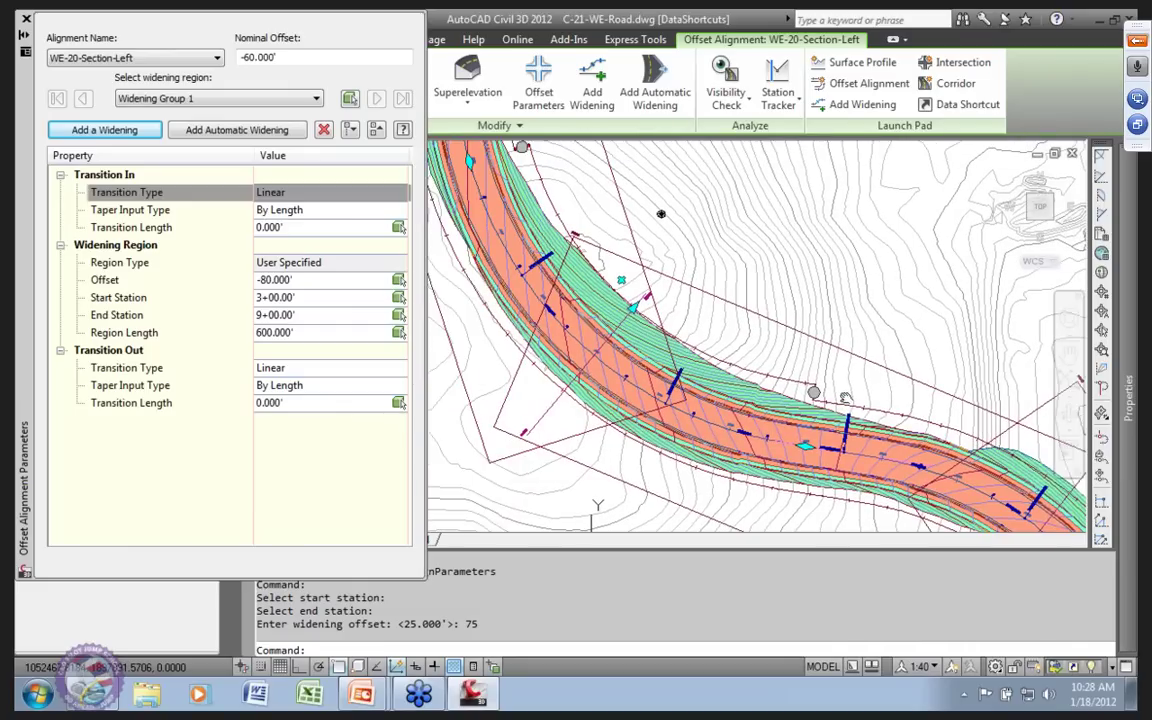
pyautogui.scroll(3, 964, 342)
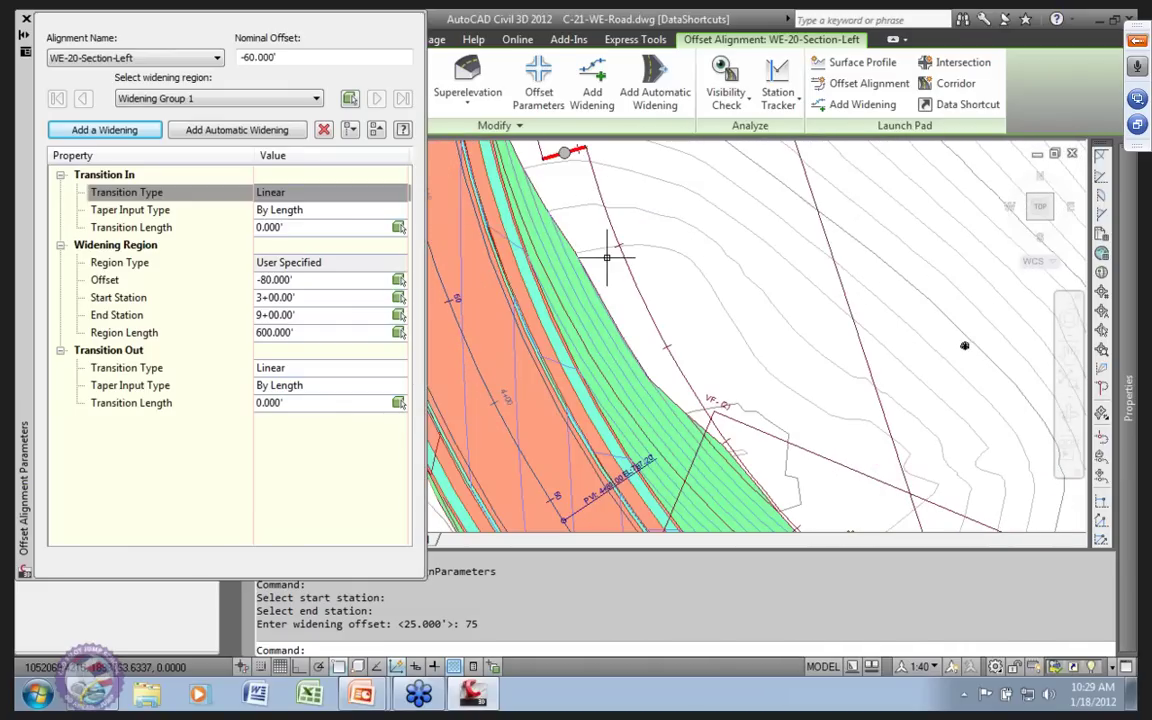
pyautogui.scroll(-2, 805, 305)
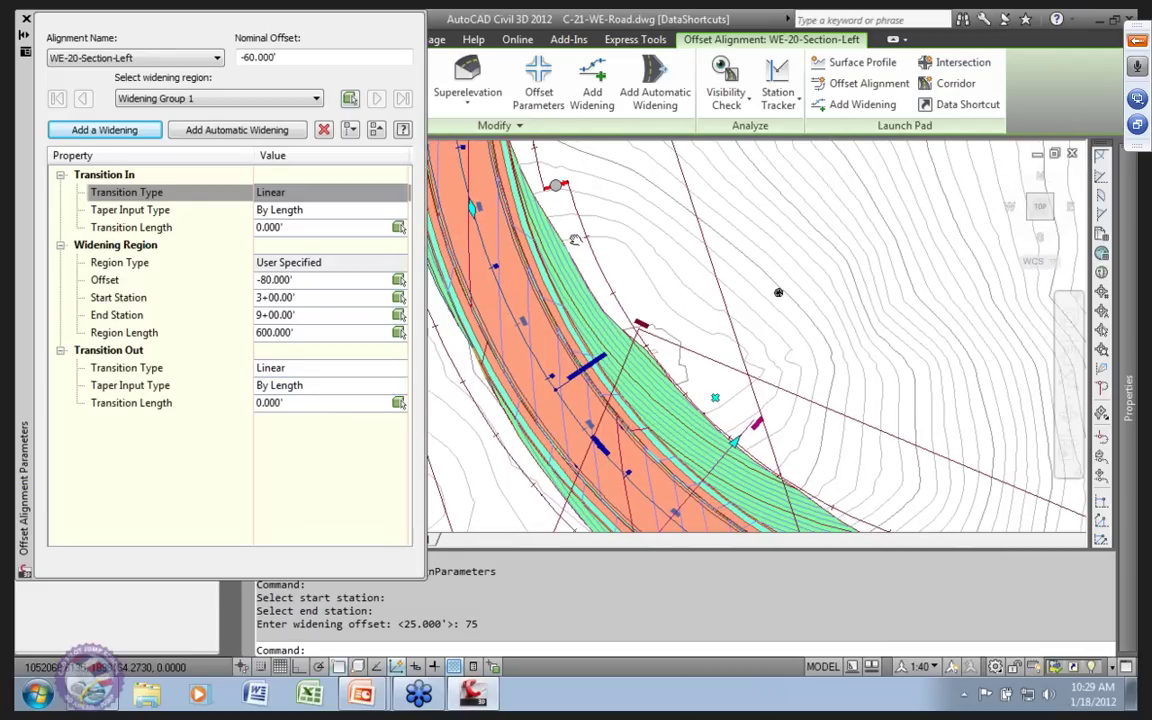
pyautogui.click(305, 299)
pyautogui.write('350')
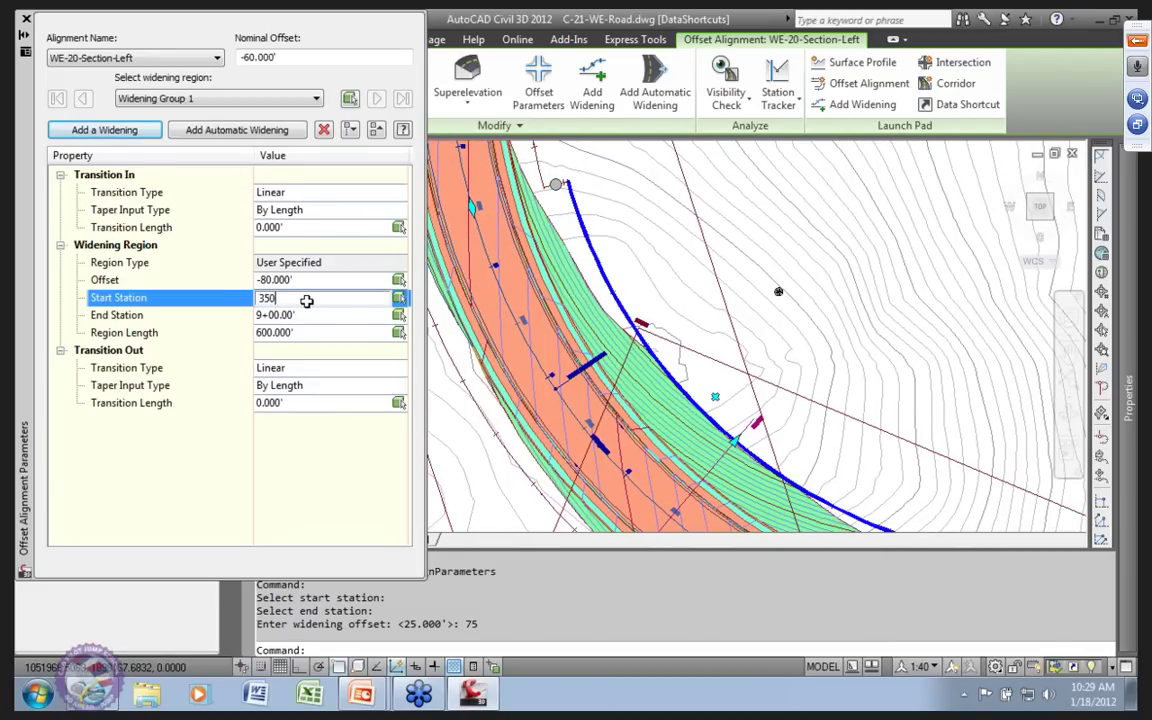
pyautogui.press('Return')
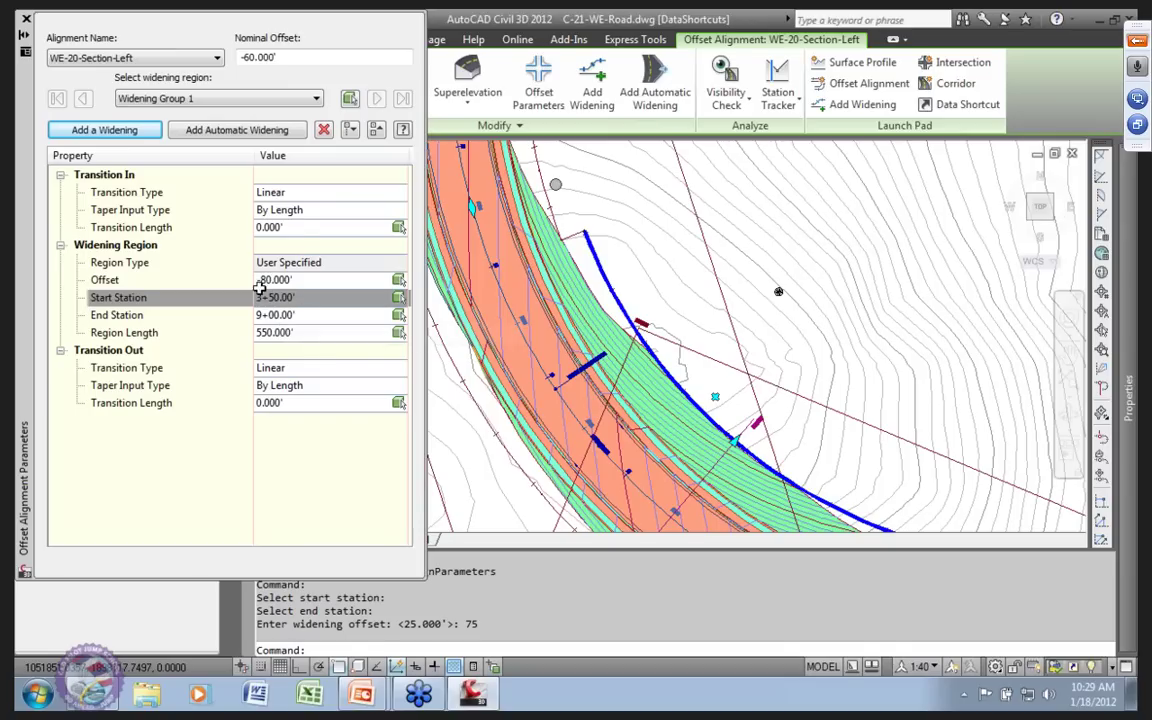
pyautogui.click(287, 228)
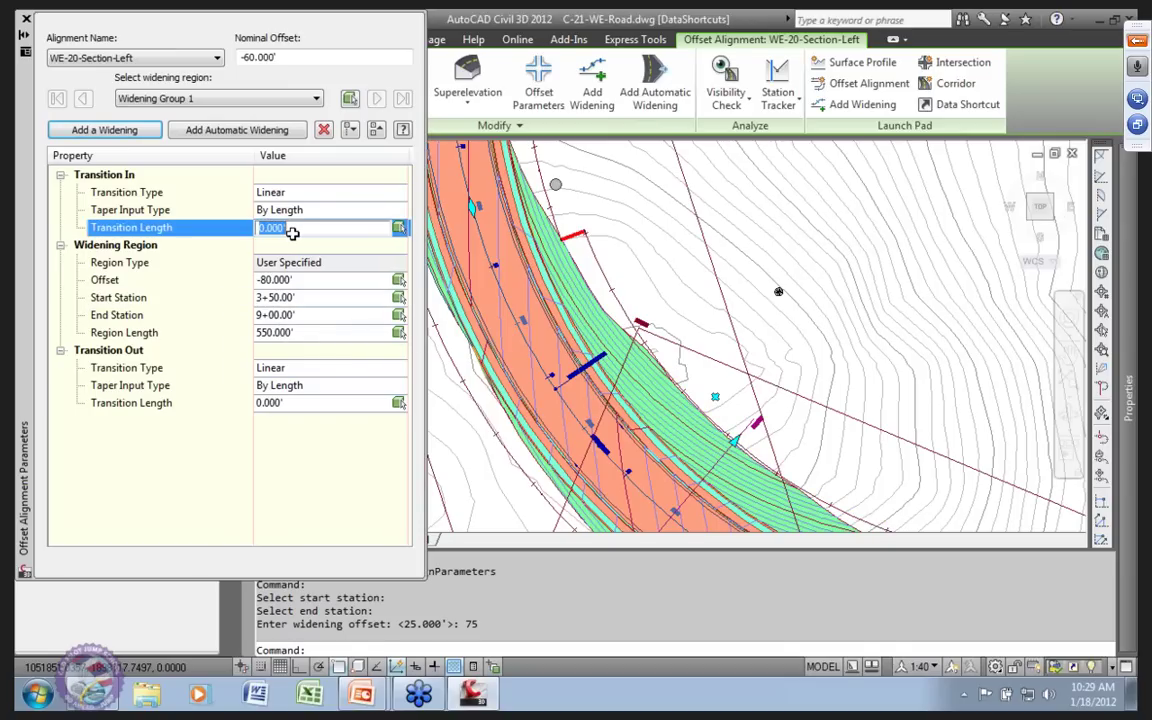
pyautogui.write('50')
pyautogui.press('Return')
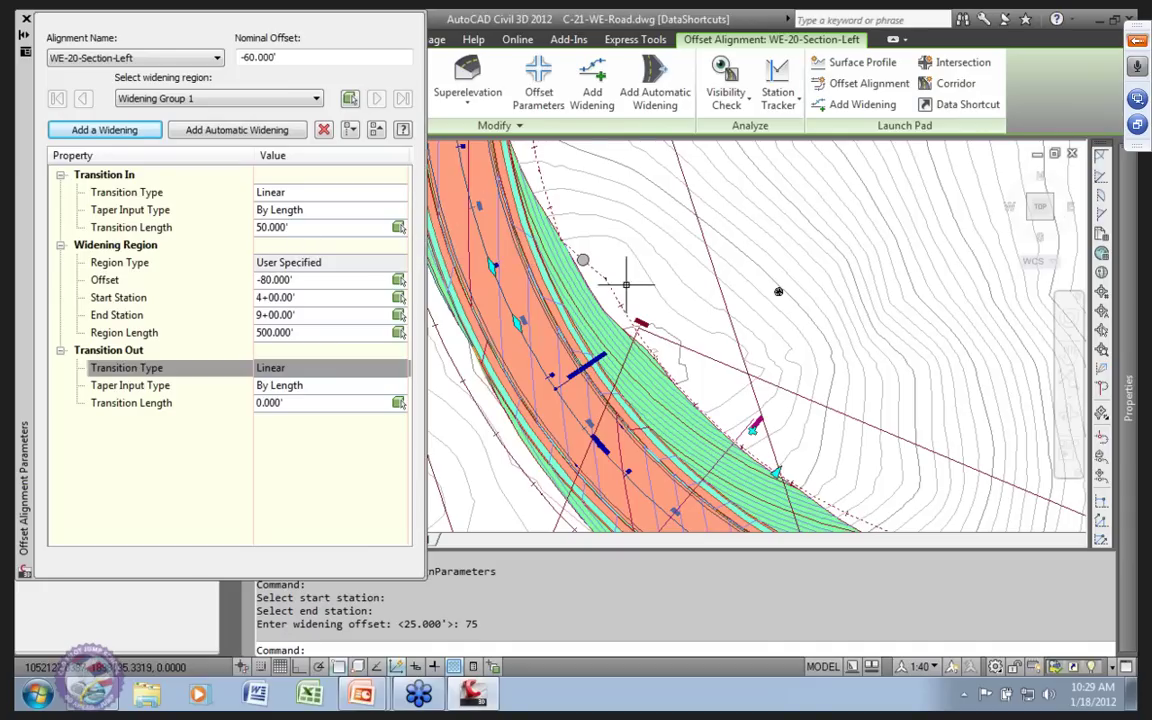
# Check the transition-in against the daylight slope and reset the region's start station to 3+50.
pyautogui.scroll(5, 569, 253)
pyautogui.scroll(-5, 569, 253)
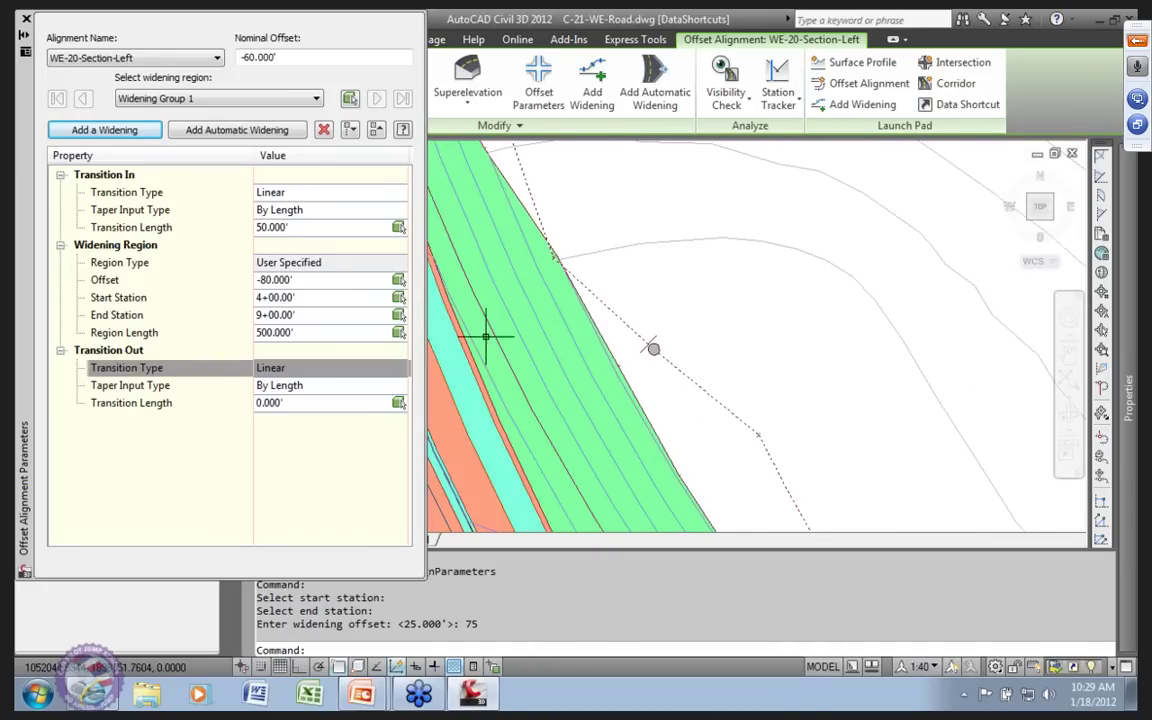
pyautogui.scroll(-2, 329, 278)
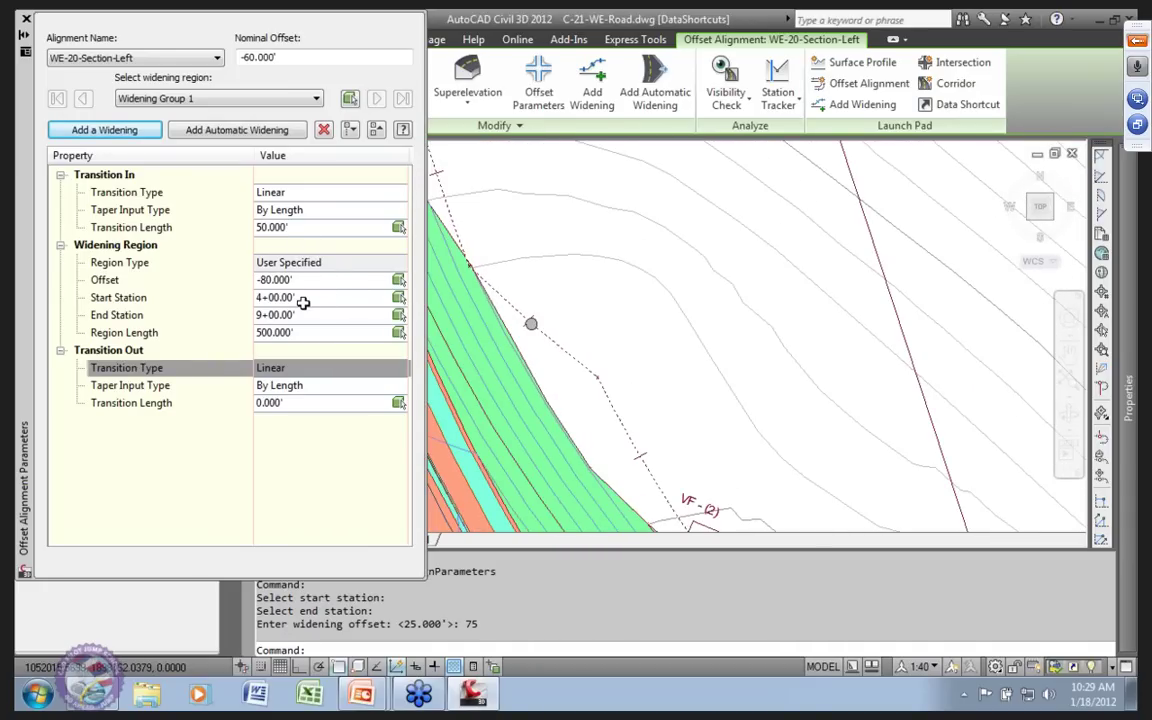
pyautogui.click(302, 298)
pyautogui.write('3+5')
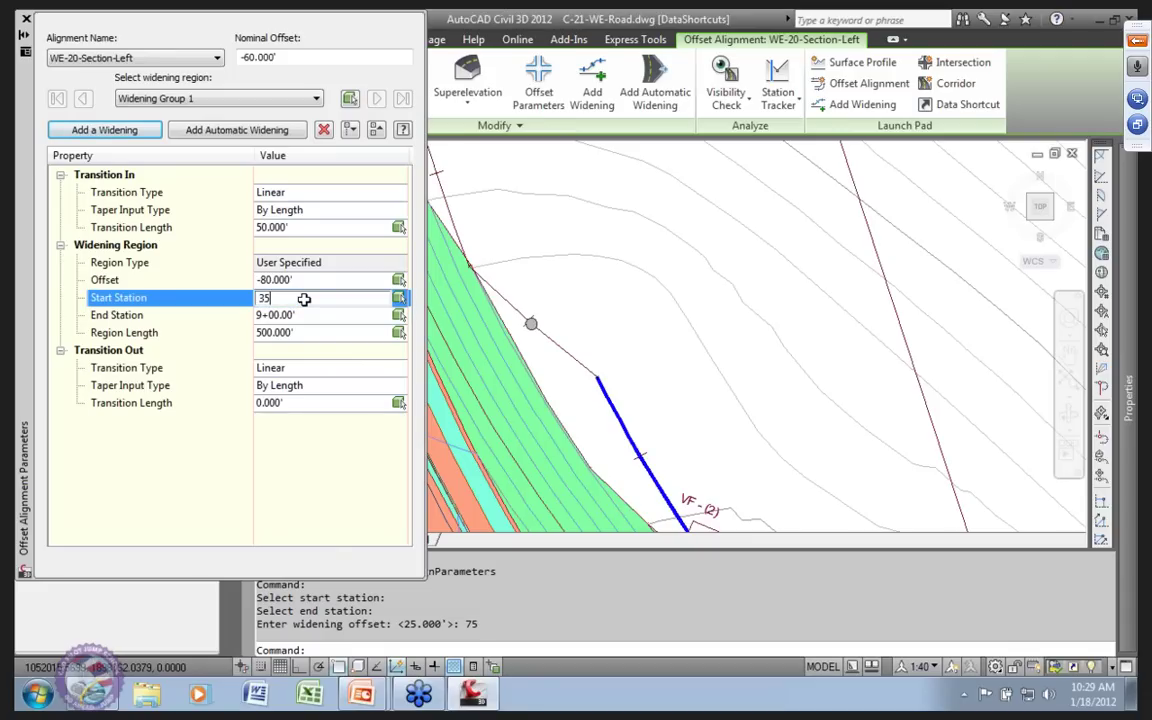
pyautogui.write('0')
pyautogui.press('Return')
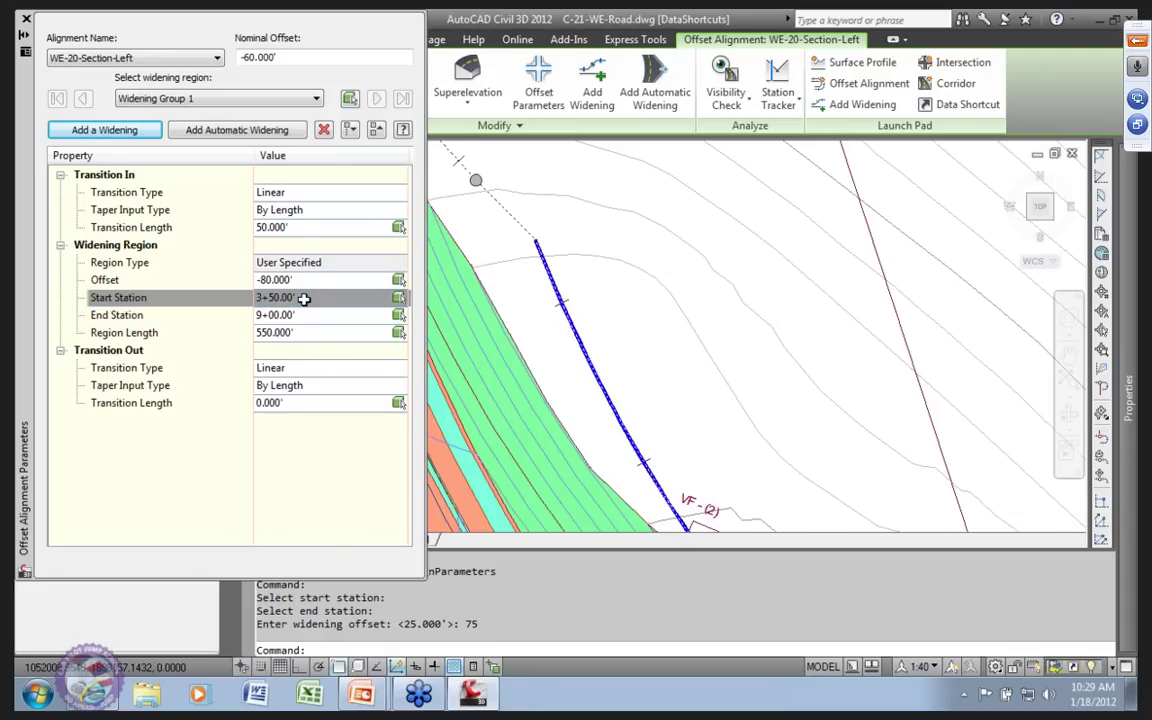
# Set the widening's transition-in length to 125 feet.
pyautogui.scroll(-4, 541, 335)
pyautogui.moveTo(541, 335); pyautogui.dragTo(514, 361, button='middle')
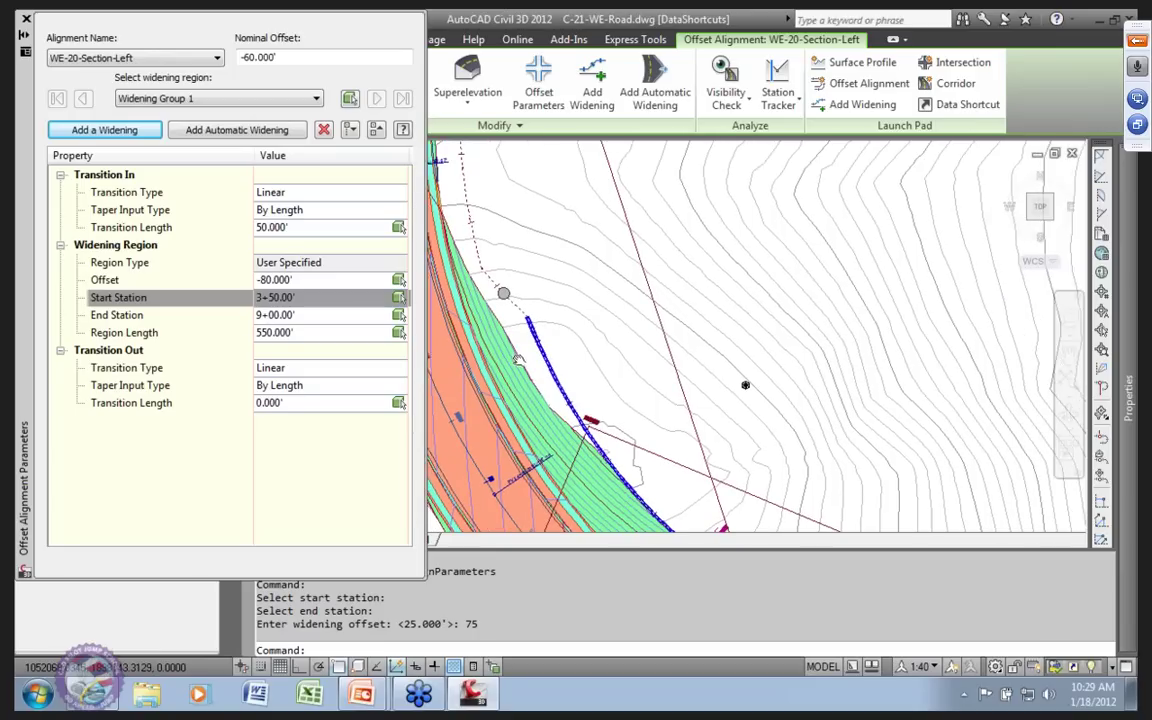
pyautogui.click(293, 229)
pyautogui.write('125')
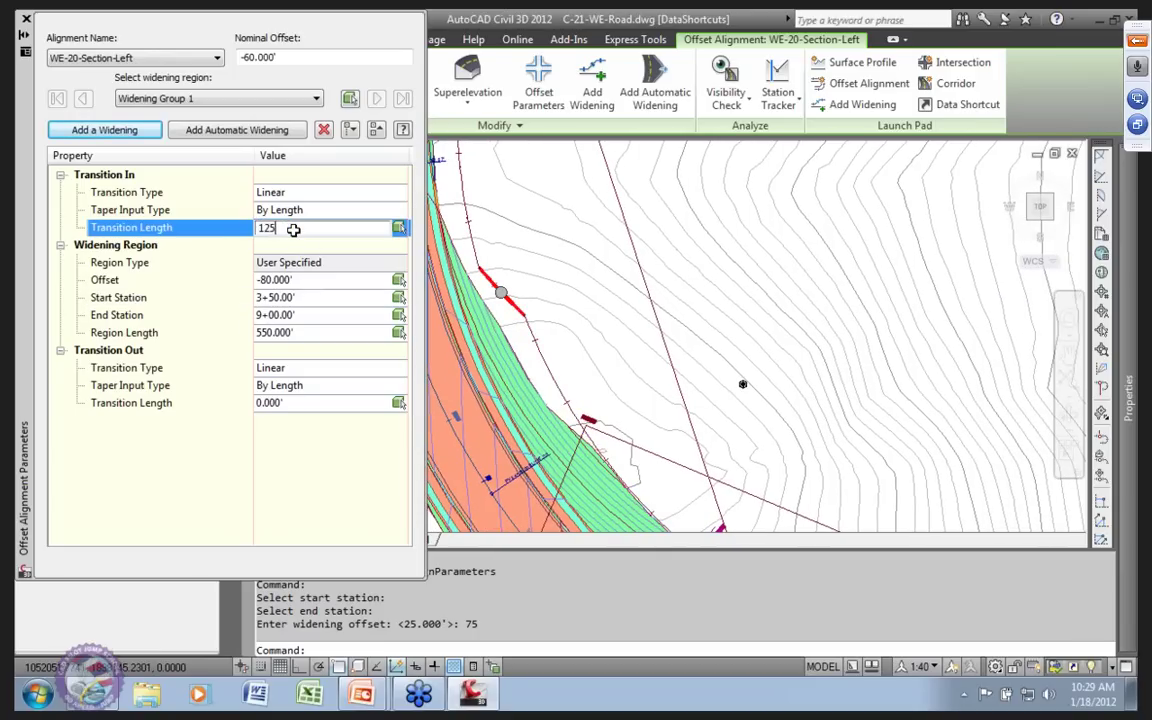
pyautogui.press('Return')
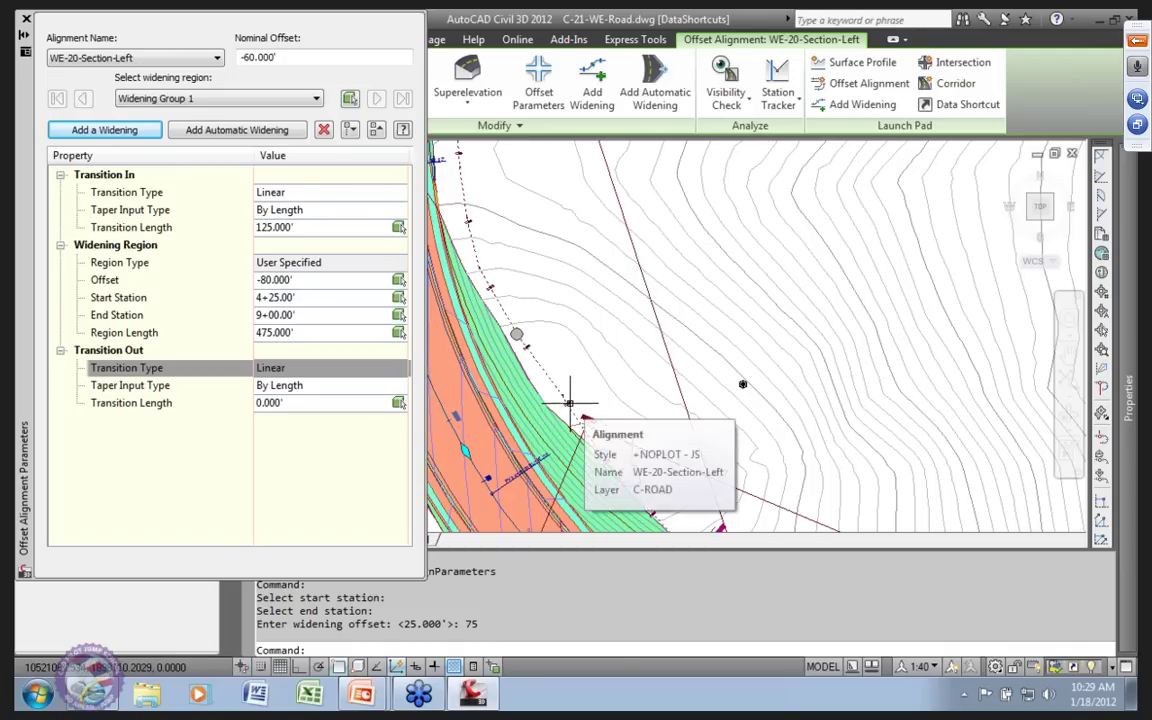
# Examine the widened WE-20-Section-Left alignment against the daylight slopes, from the transition-in past the end of the widening.
pyautogui.scroll(-2, 562, 367)
pyautogui.scroll(-3, 455, 285)
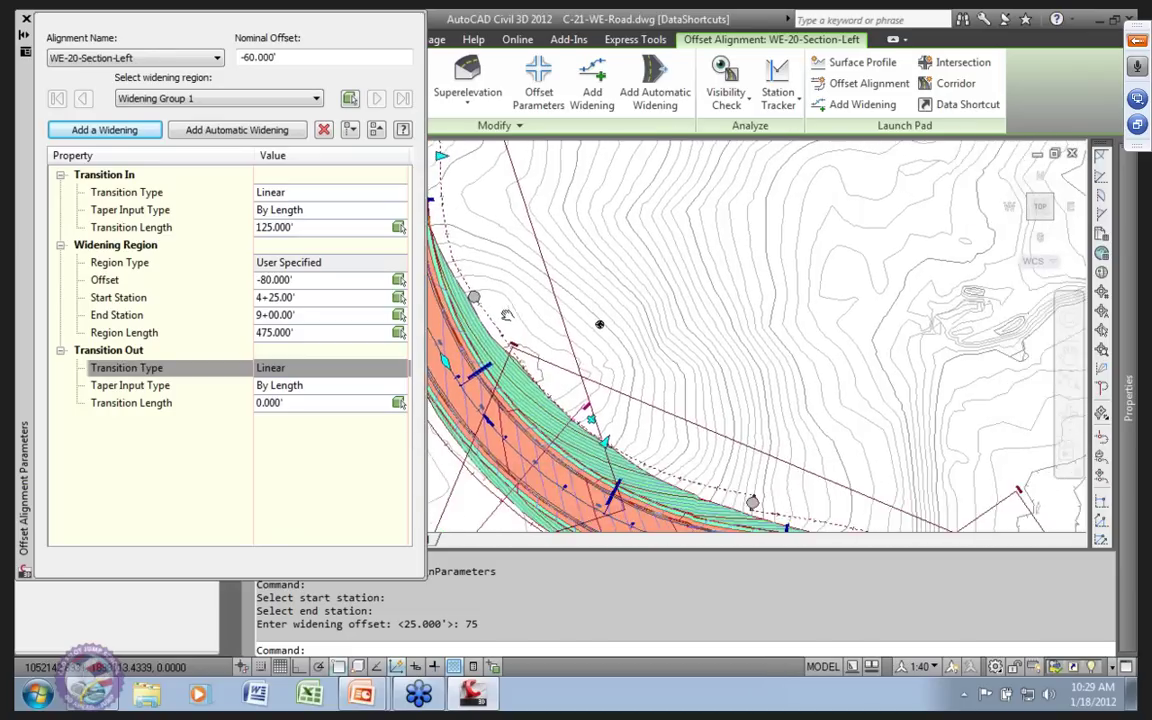
pyautogui.scroll(4, 459, 298)
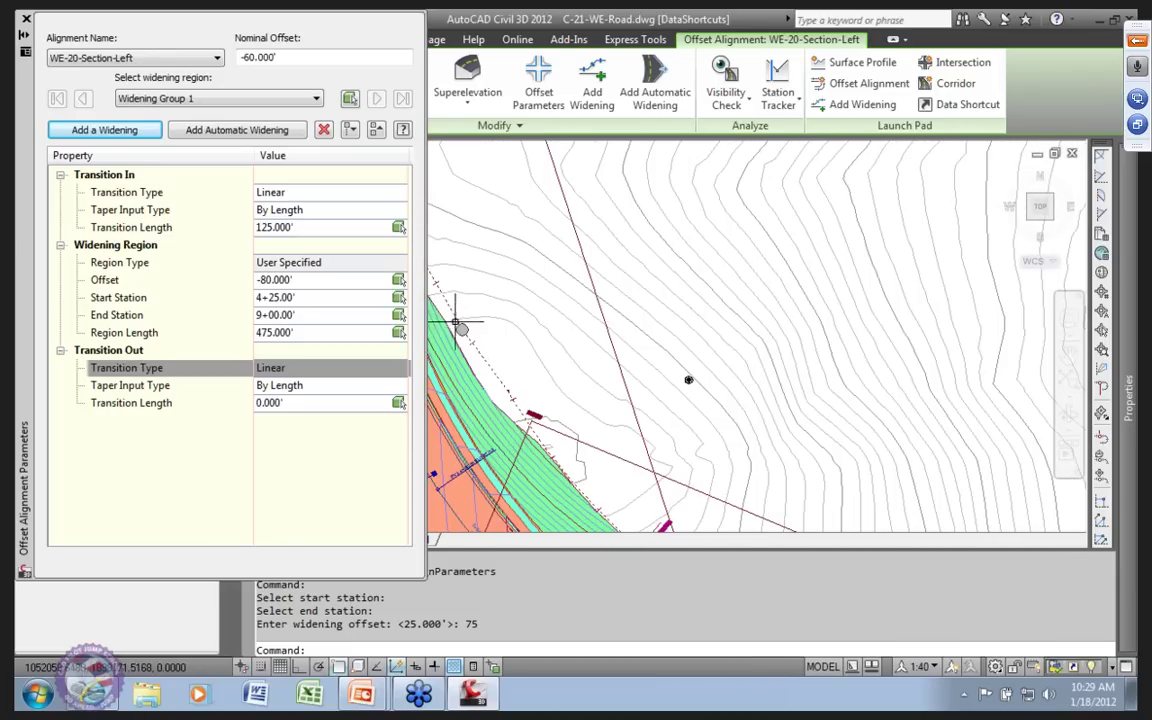
pyautogui.scroll(-2, 459, 300)
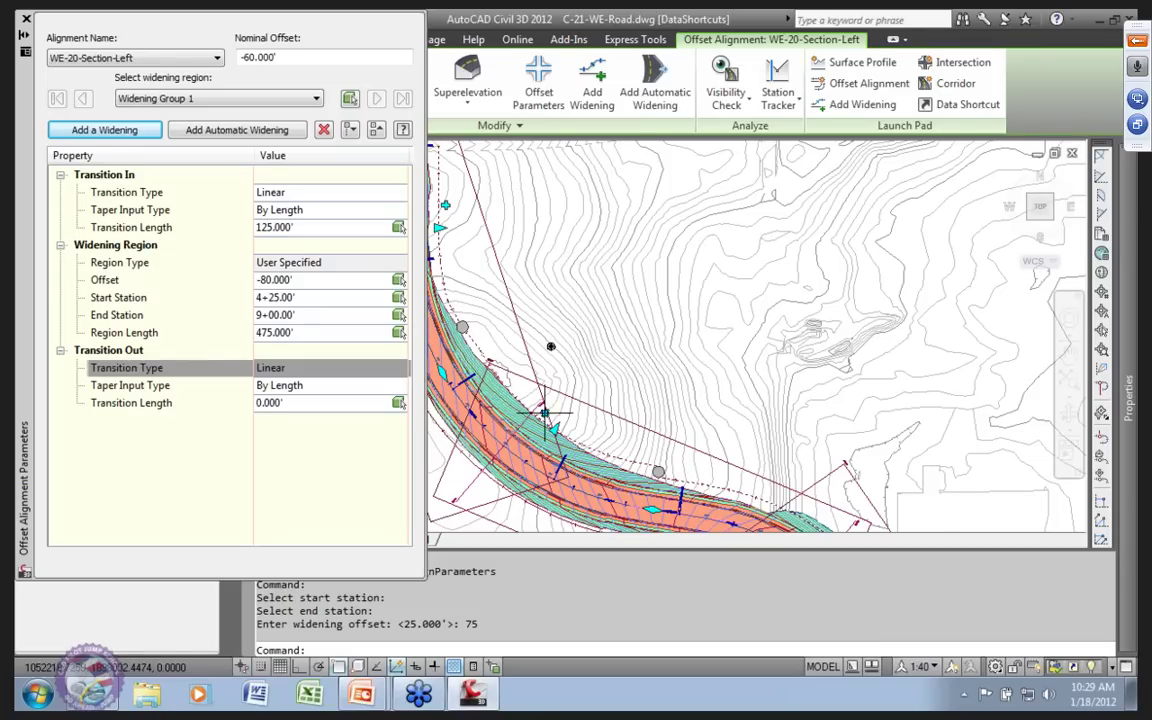
pyautogui.scroll(-2, 470, 320)
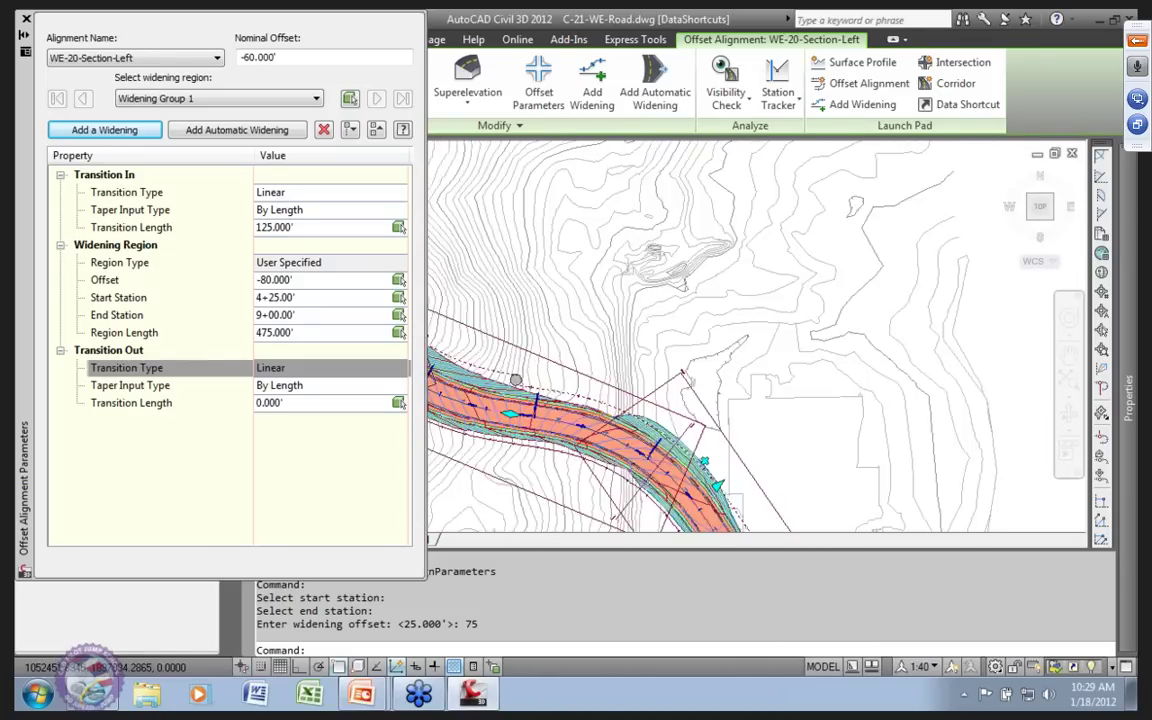
pyautogui.scroll(5, 451, 301)
pyautogui.scroll(-4, 548, 390)
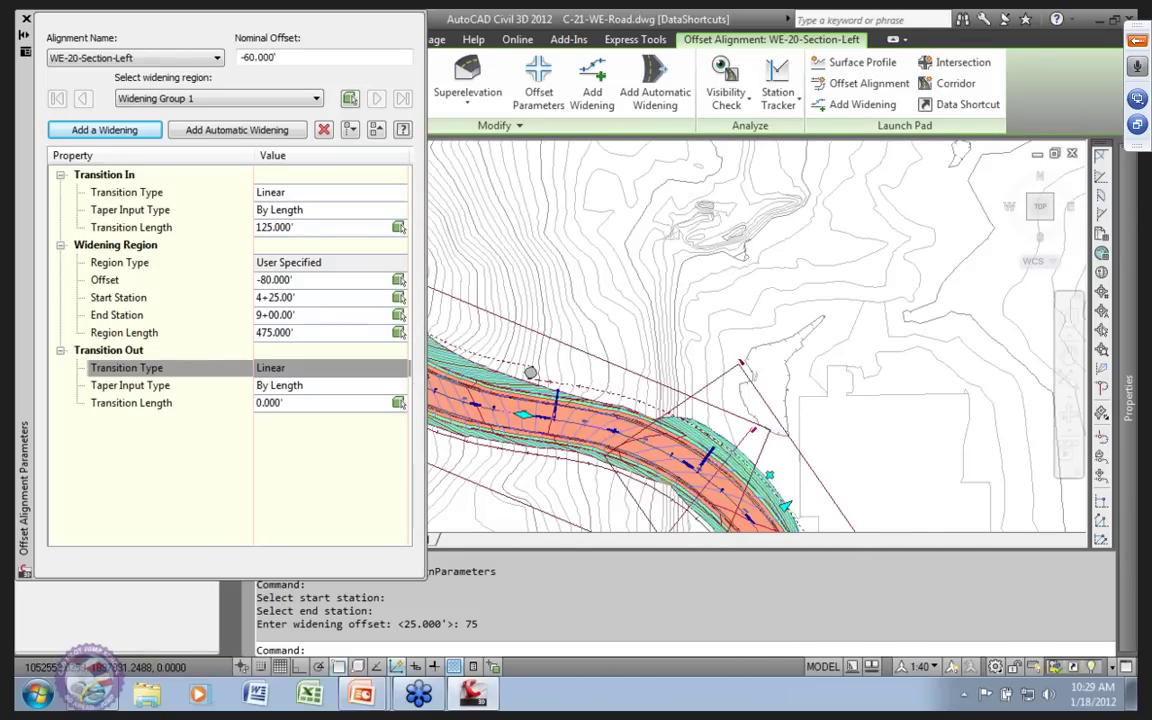
# Start another manual widening on WE-20-Section-Left, picking station 11+00 on the centerline as its start.
pyautogui.scroll(3, 554, 376)
pyautogui.moveTo(554, 376); pyautogui.dragTo(566, 362, button='middle')
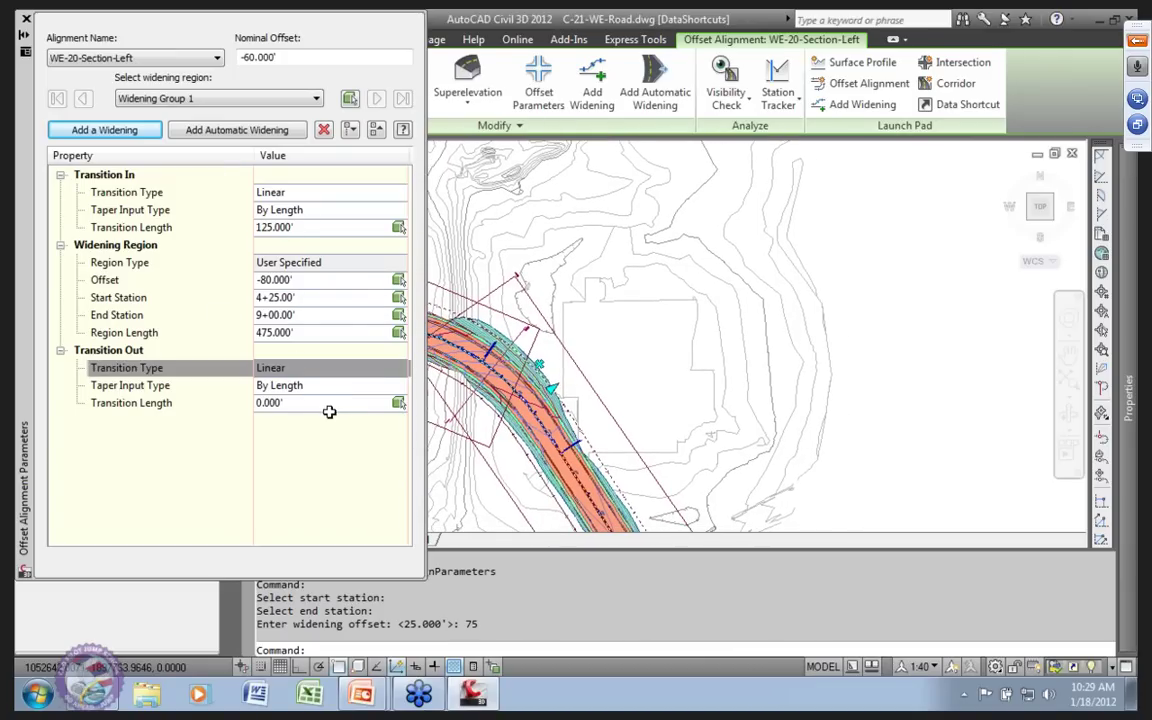
pyautogui.scroll(3, 518, 346)
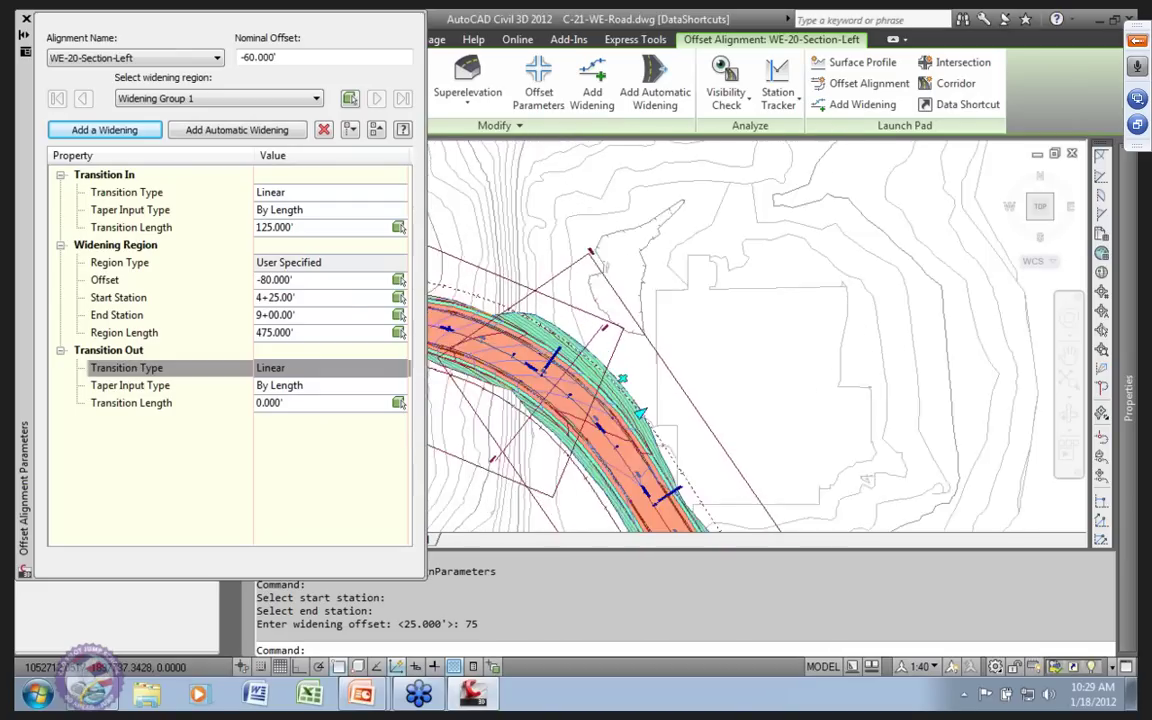
pyautogui.click(104, 131)
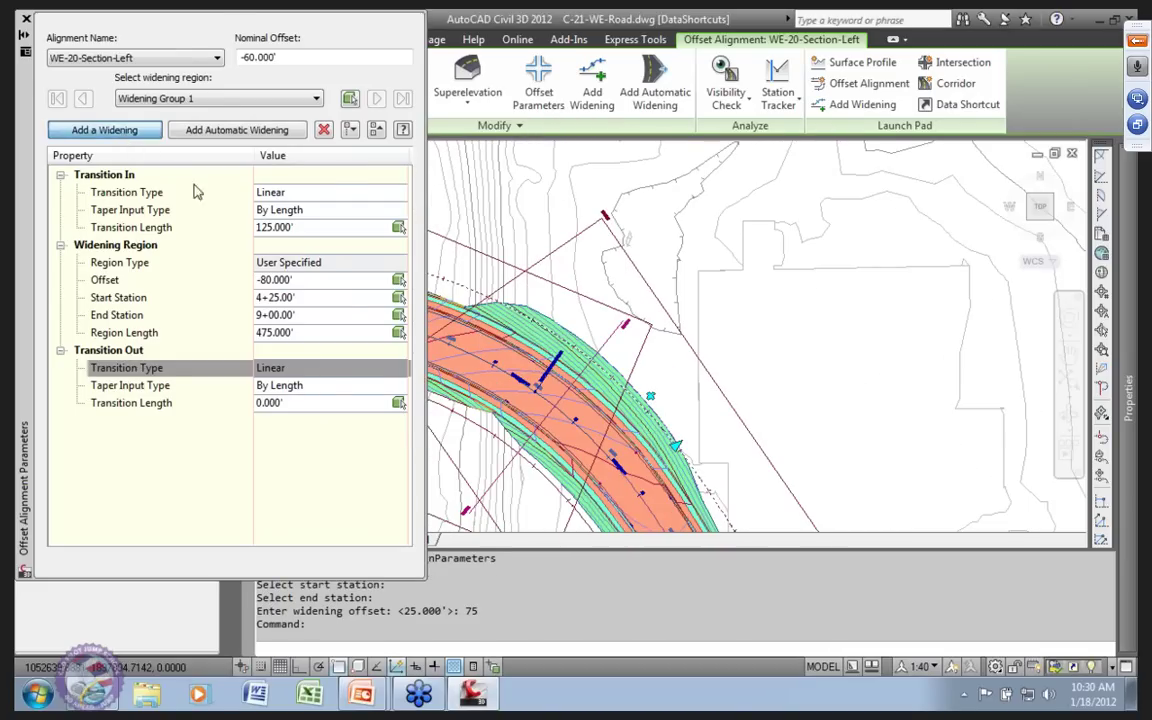
pyautogui.scroll(2, 453, 360)
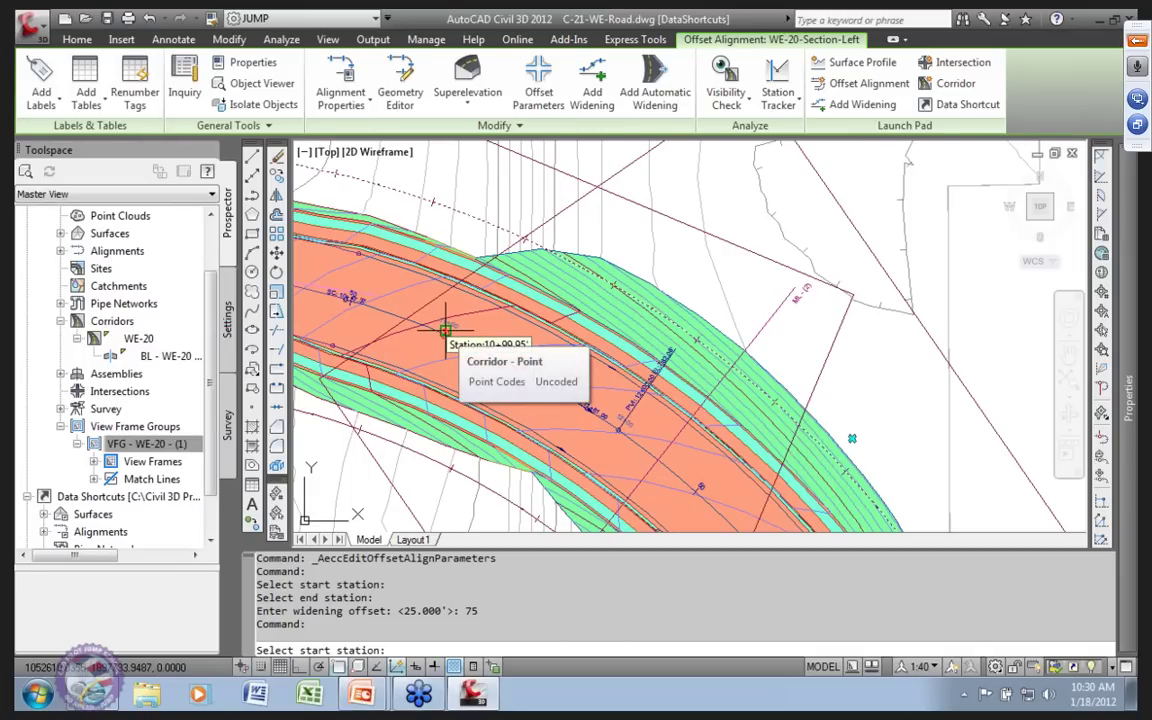
pyautogui.click(440, 326)
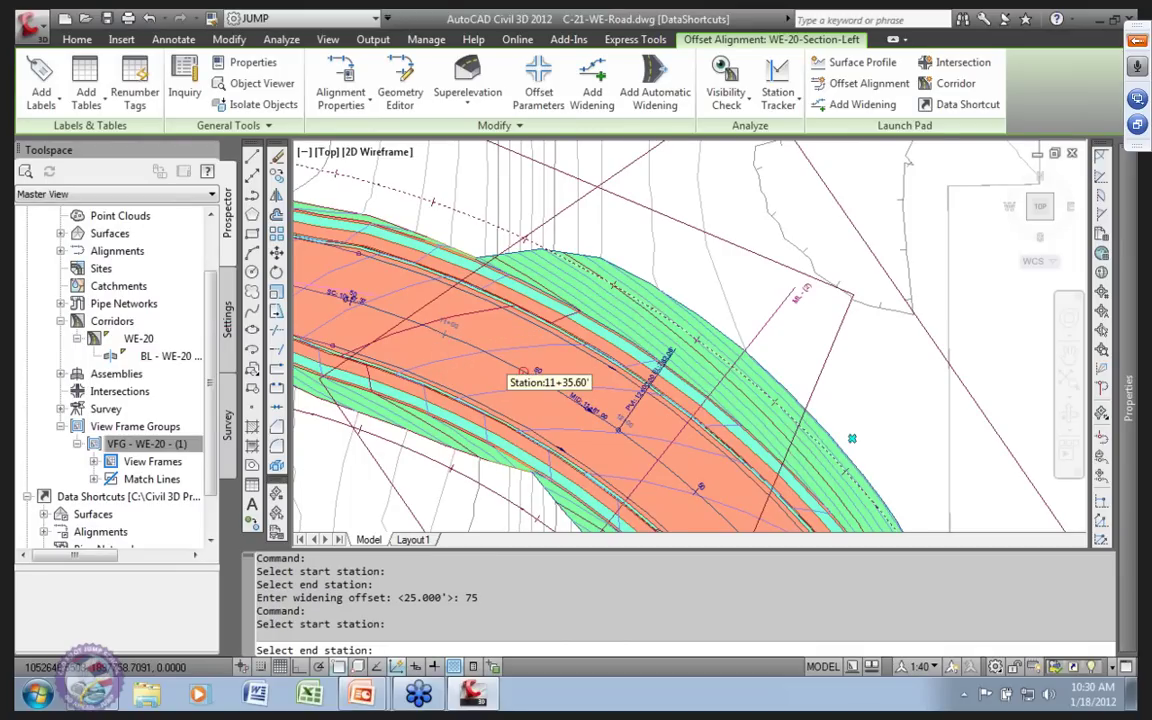
# Finish the new widening with its end station at 14+00 and a widening offset of 70 feet.
pyautogui.scroll(-2, 440, 360)
pyautogui.scroll(3, 625, 458)
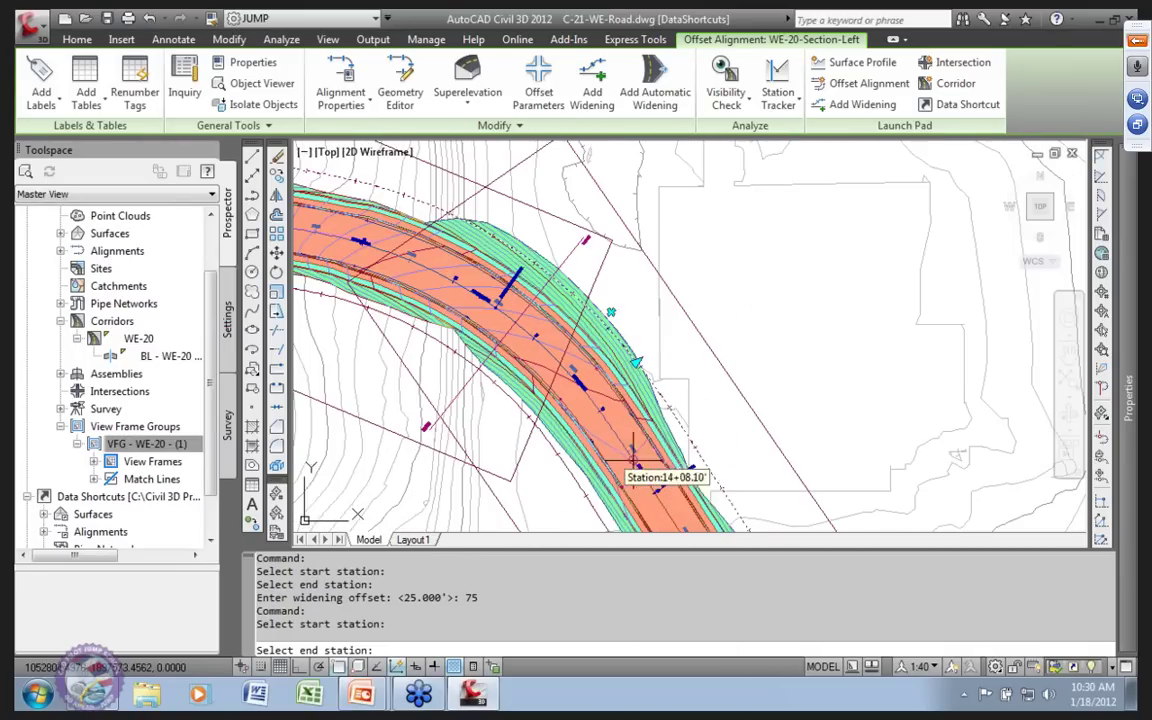
pyautogui.scroll(3, 618, 445)
pyautogui.scroll(3, 600, 410)
pyautogui.click(586, 386)
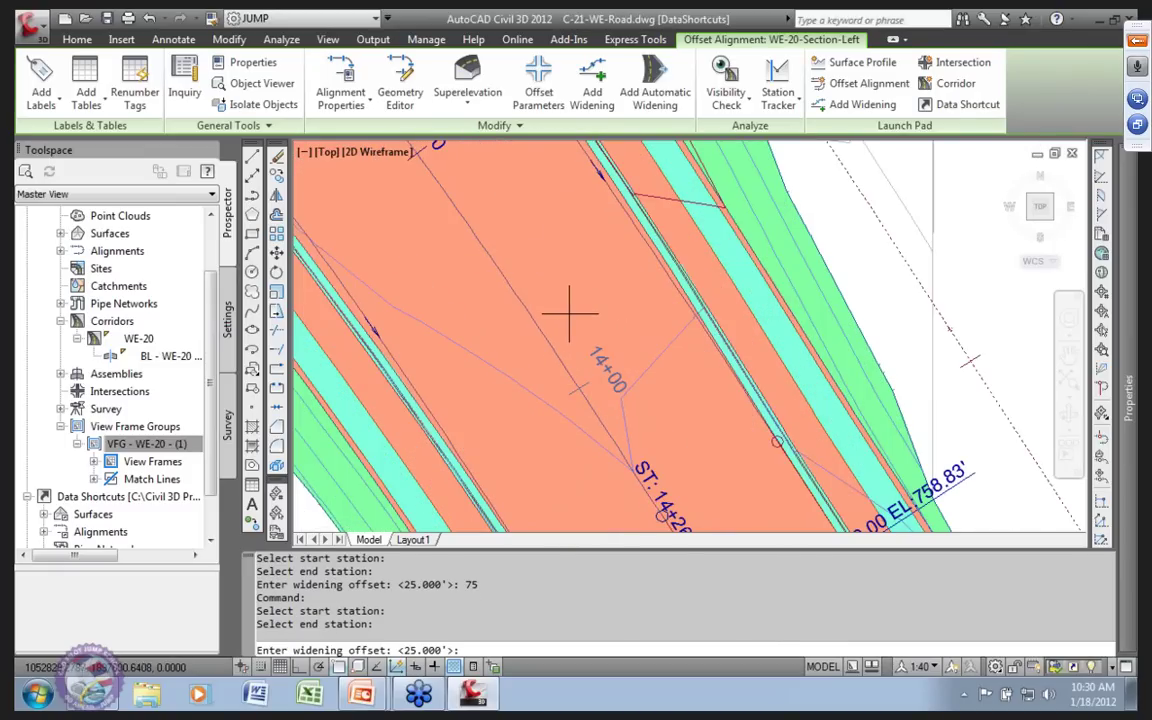
pyautogui.scroll(-5, 570, 313)
pyautogui.scroll(-2, 533, 286)
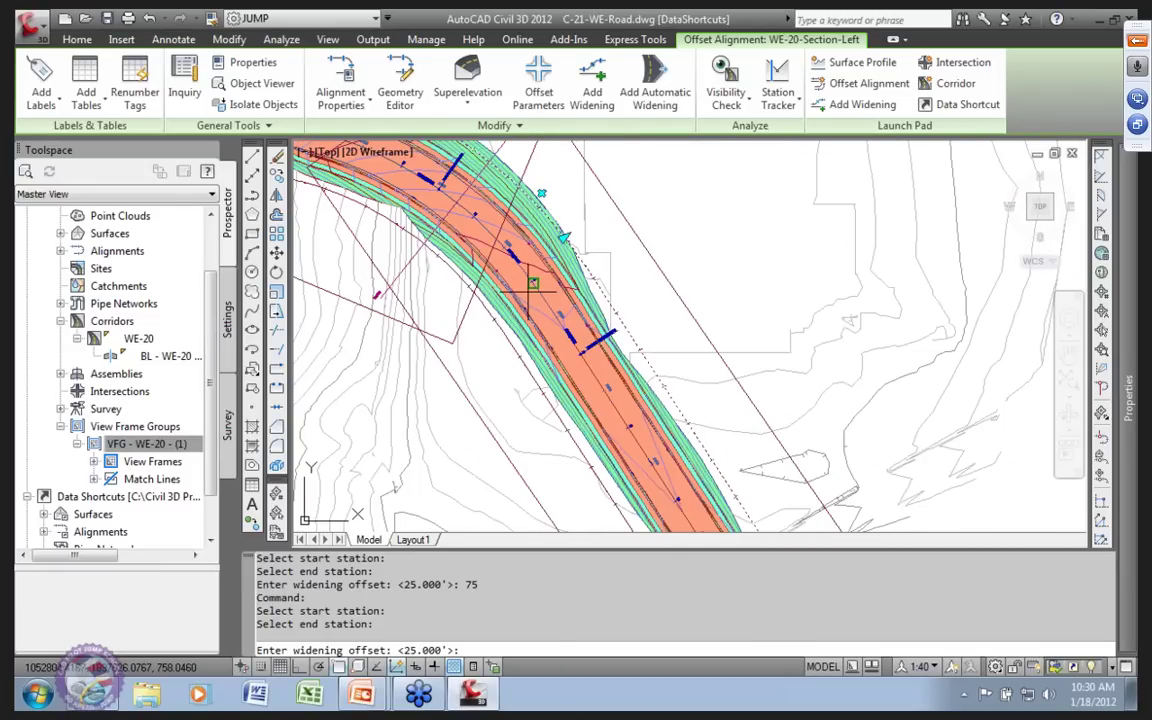
pyautogui.write('70')
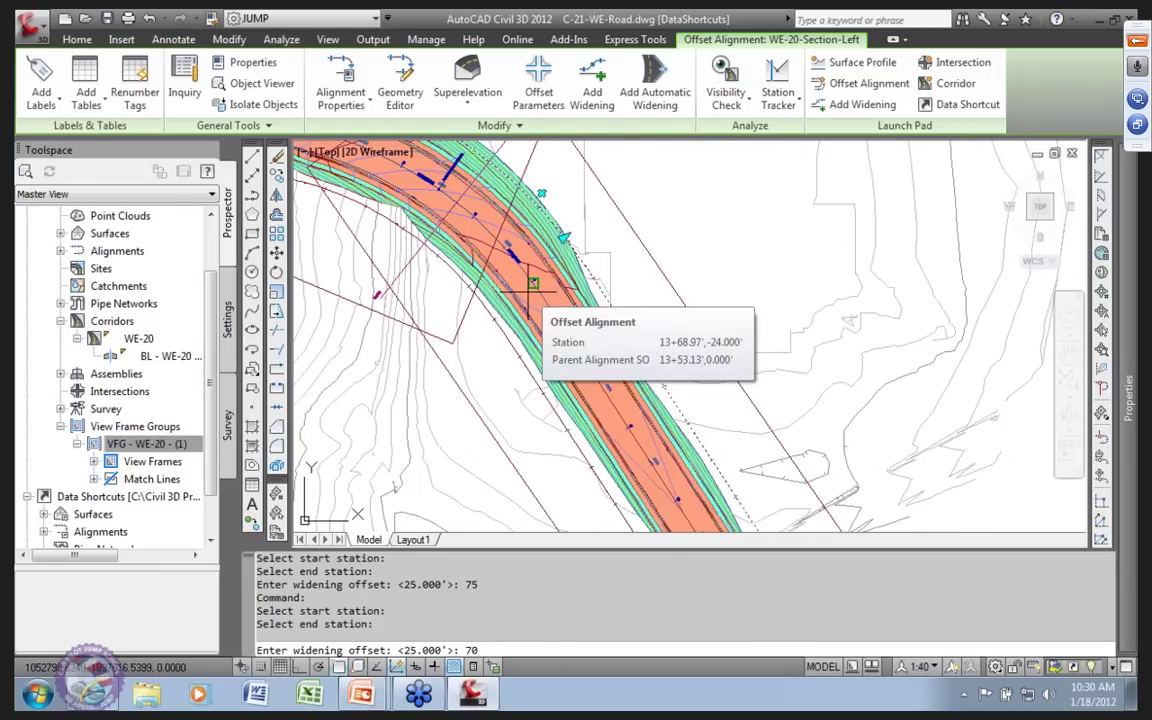
pyautogui.press('Return')
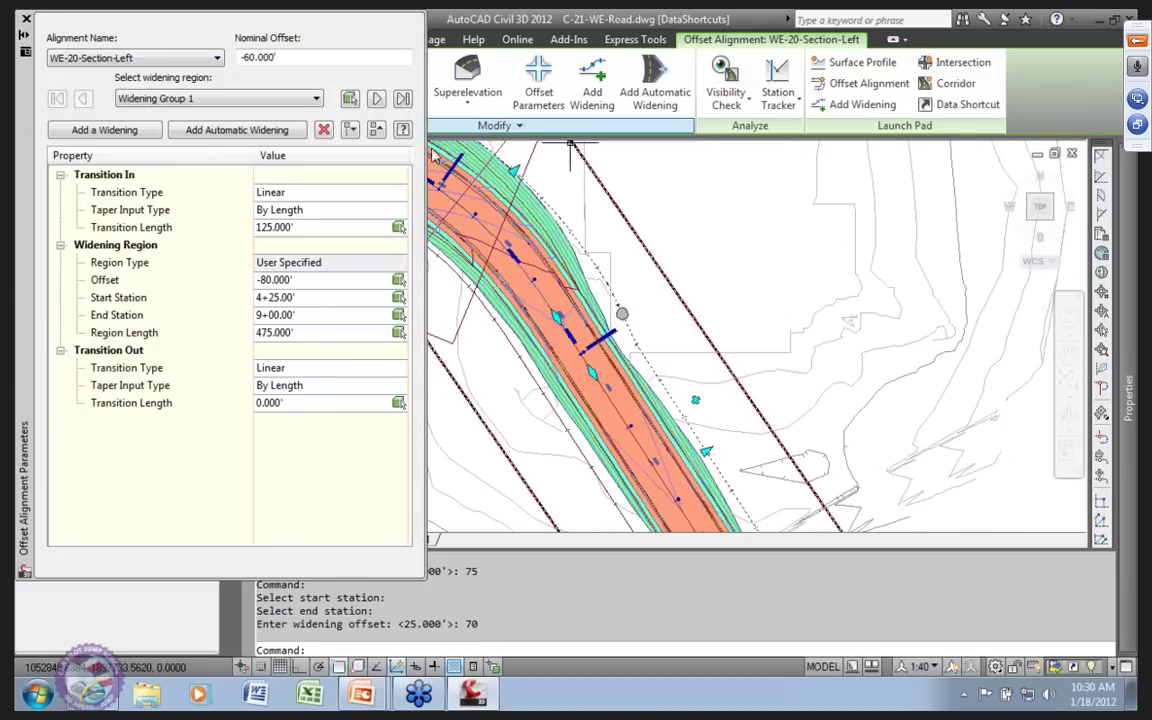
# Check the new widening against the daylight slope and set Widening Group 2's offset to 72 feet.
pyautogui.scroll(5, 570, 145)
pyautogui.scroll(3, 476, 237)
pyautogui.scroll(-2, 450, 249)
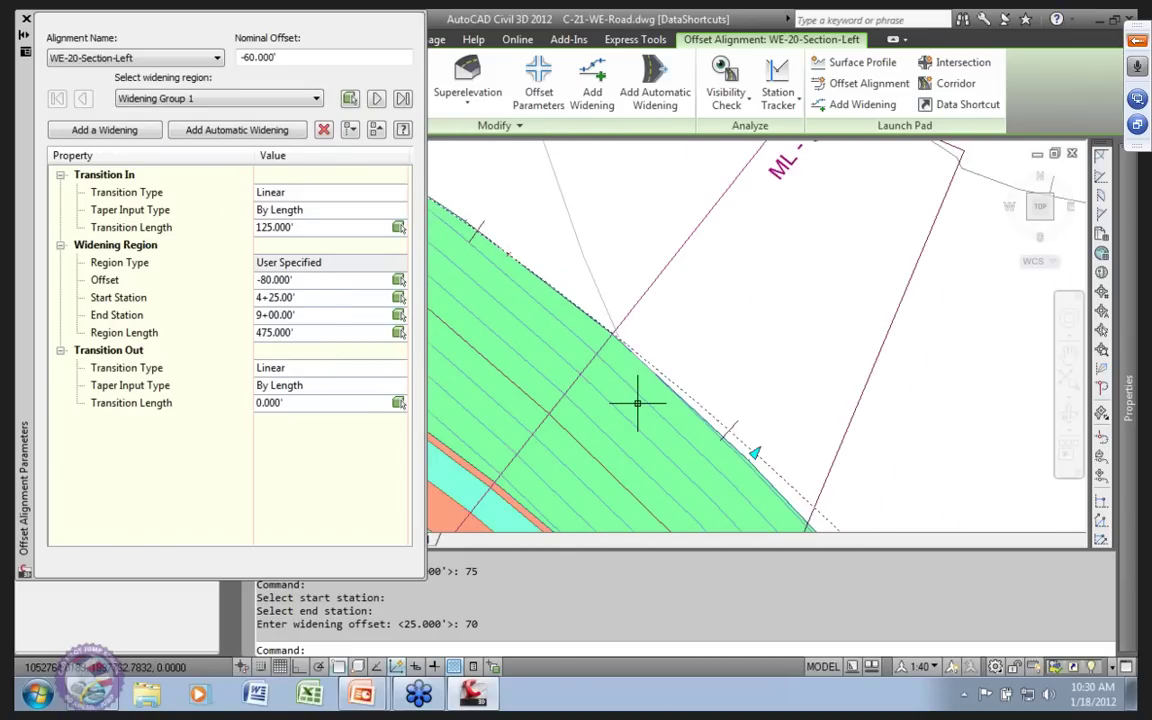
pyautogui.scroll(-2, 637, 405)
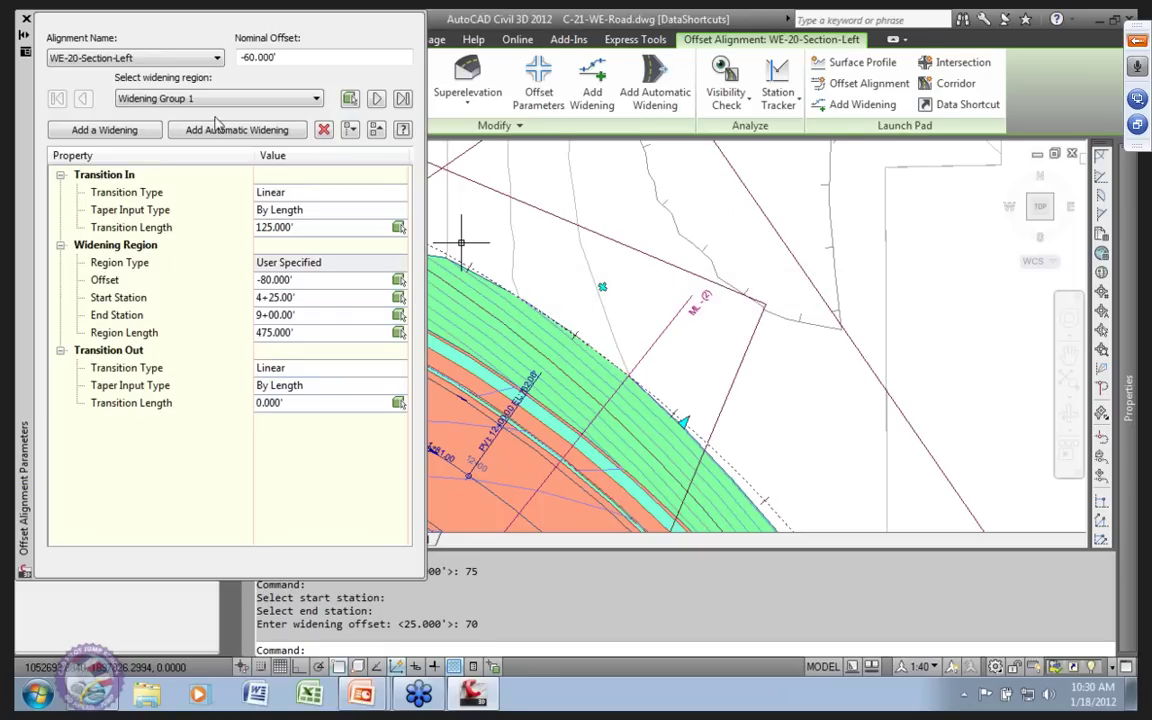
pyautogui.click(317, 99)
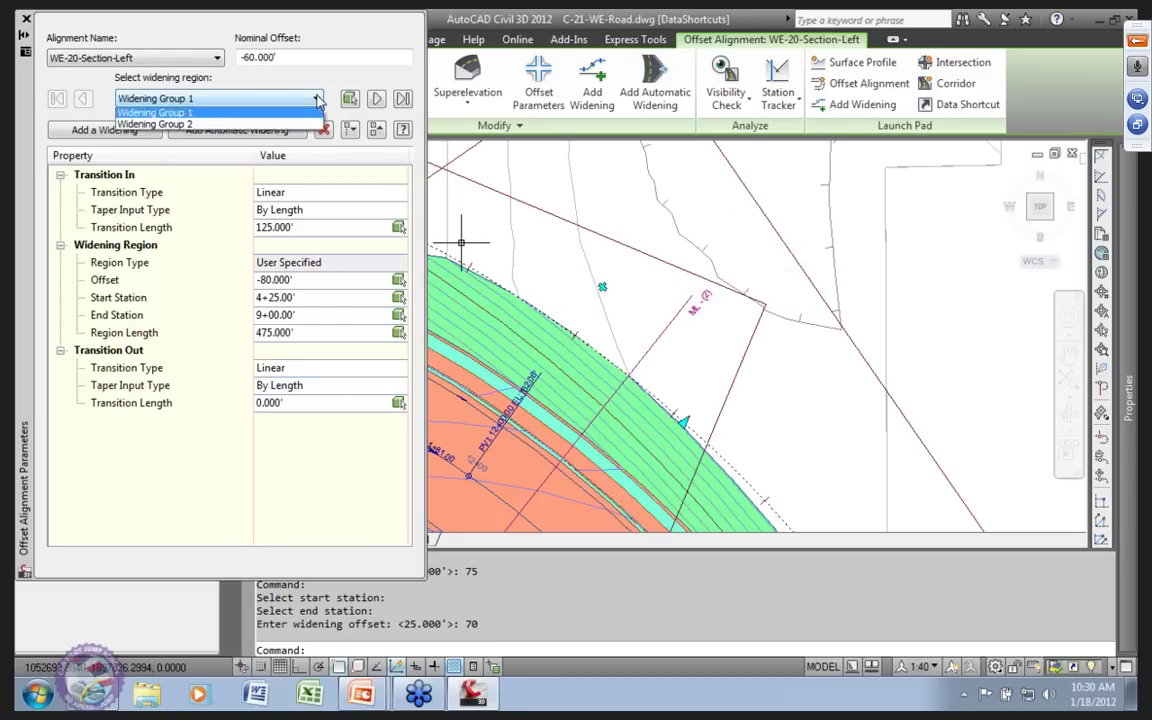
pyautogui.click(175, 127)
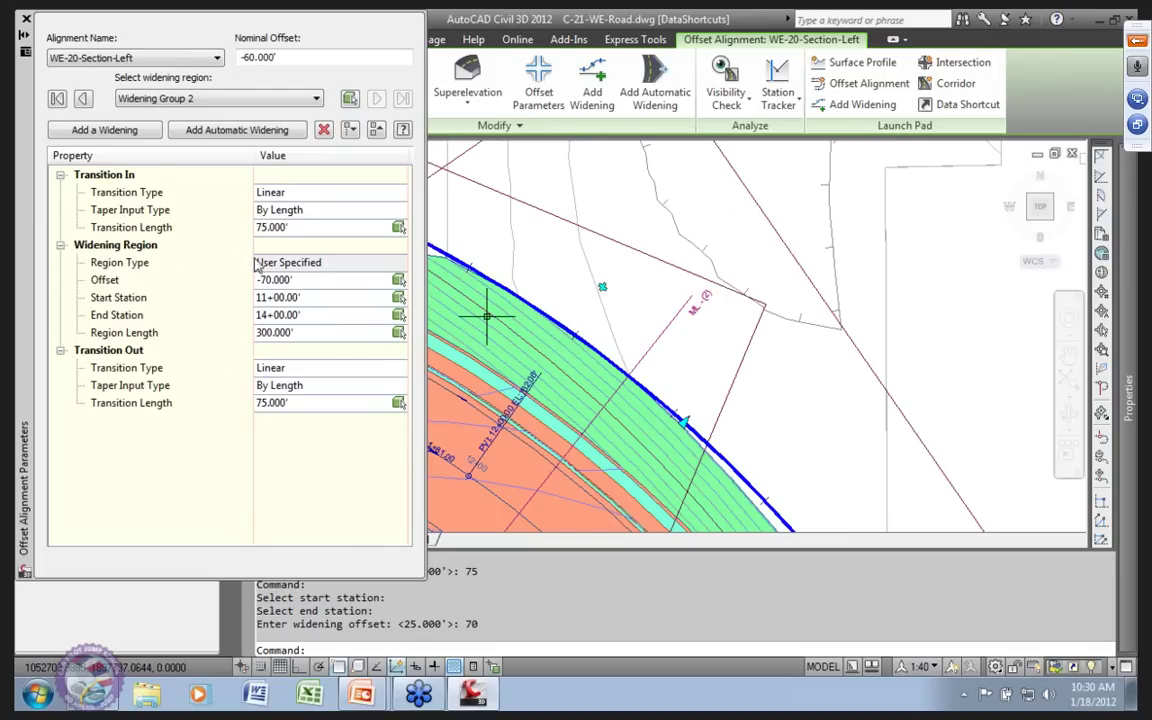
pyautogui.click(306, 282)
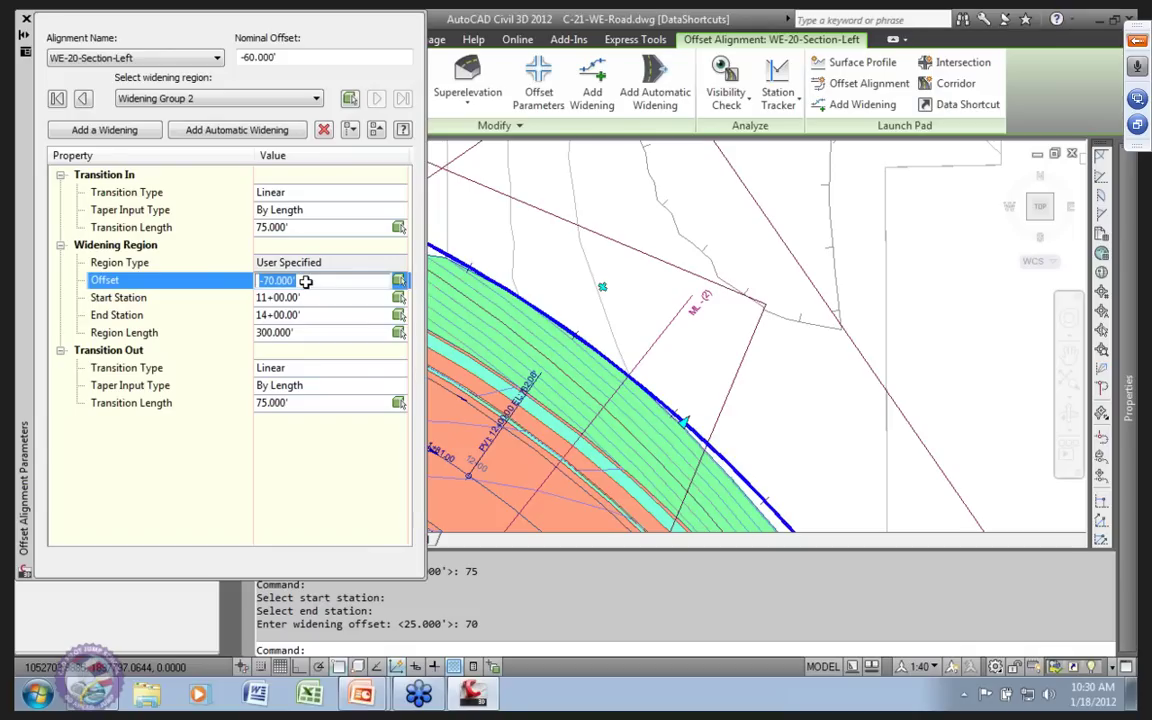
pyautogui.write('72')
pyautogui.press('Return')
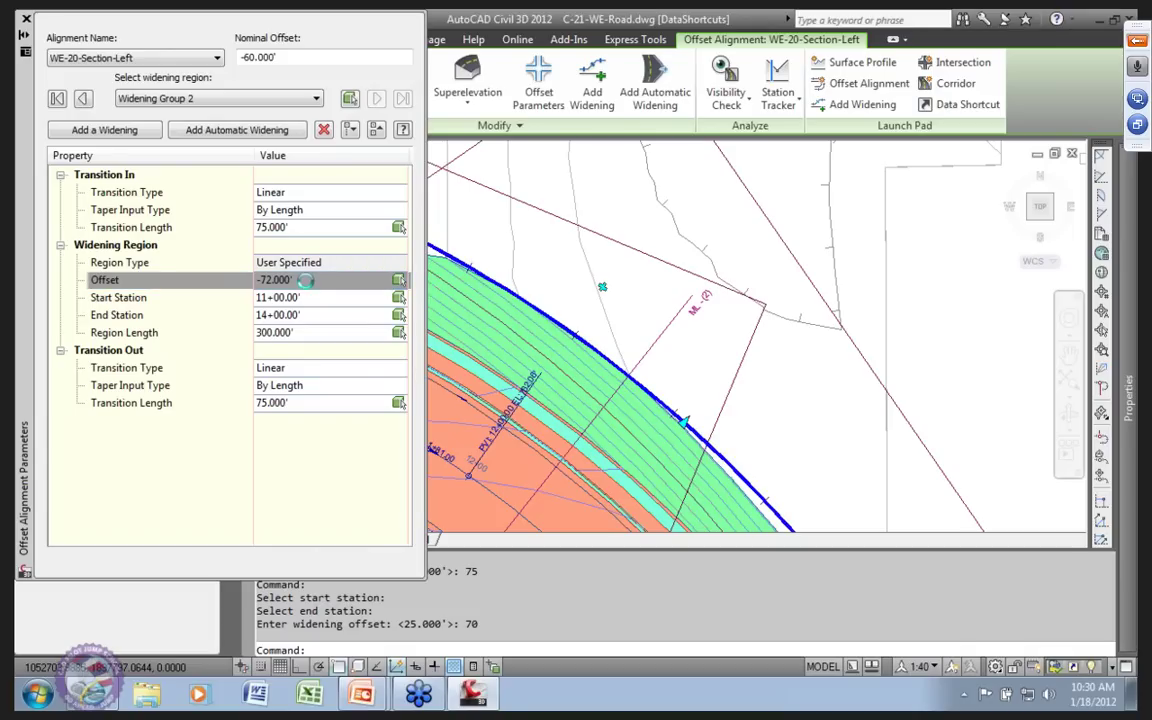
# Set Widening Group 2's transition-in length to 0 feet.
pyautogui.scroll(-2, 673, 442)
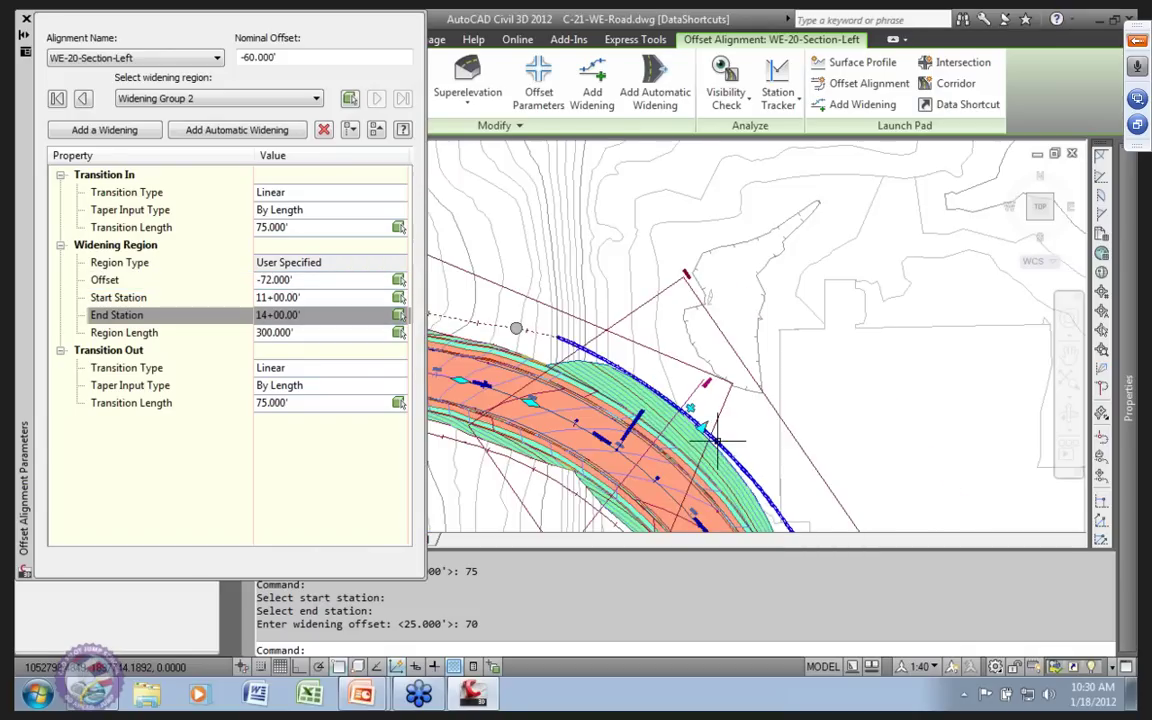
pyautogui.moveTo(770, 431); pyautogui.dragTo(804, 409, button='middle')
pyautogui.scroll(5, 617, 329)
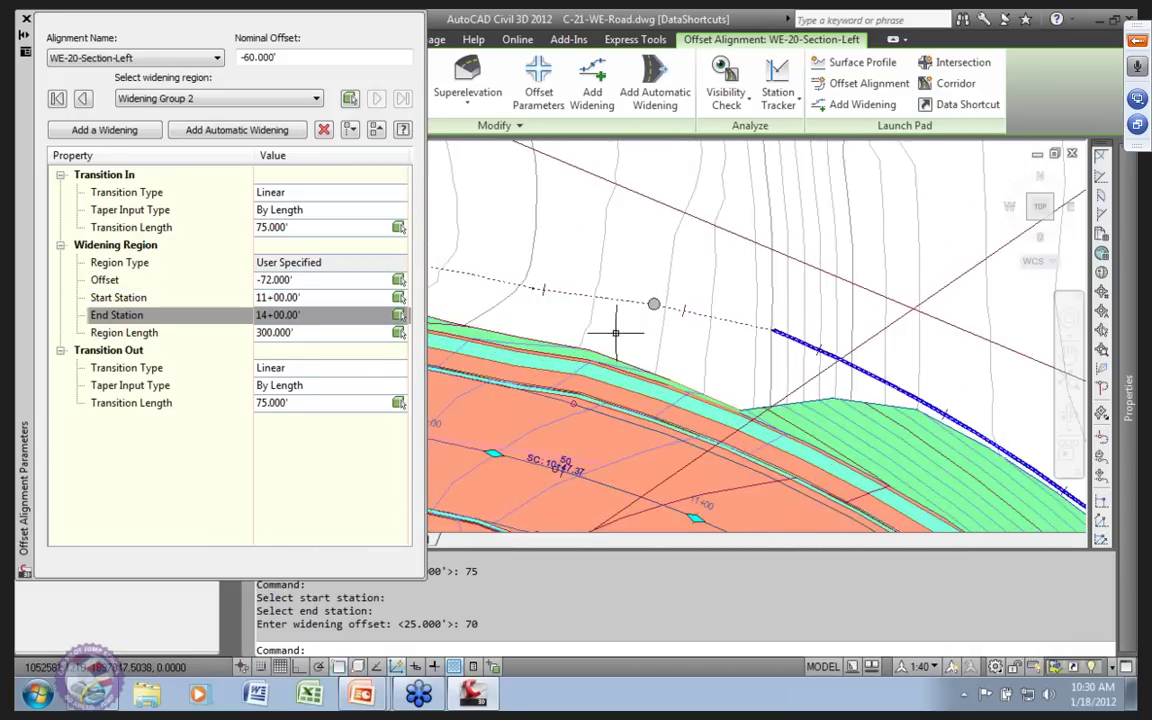
pyautogui.moveTo(637, 332); pyautogui.dragTo(653, 273, button='middle')
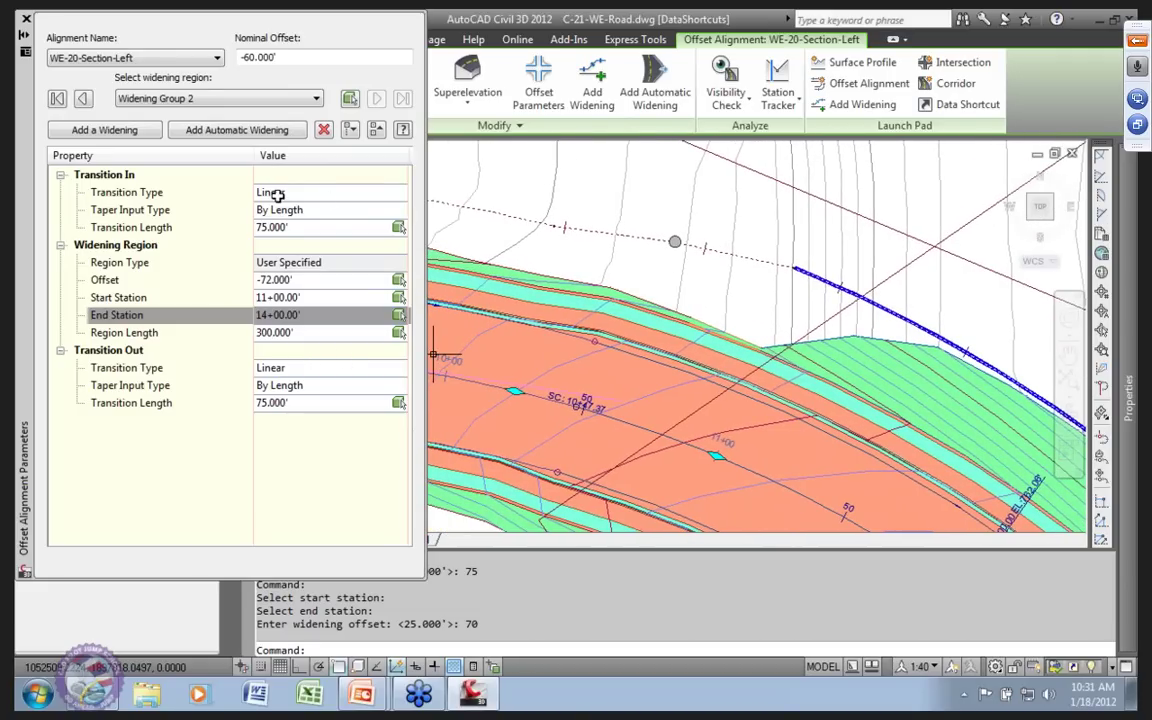
pyautogui.click(113, 176)
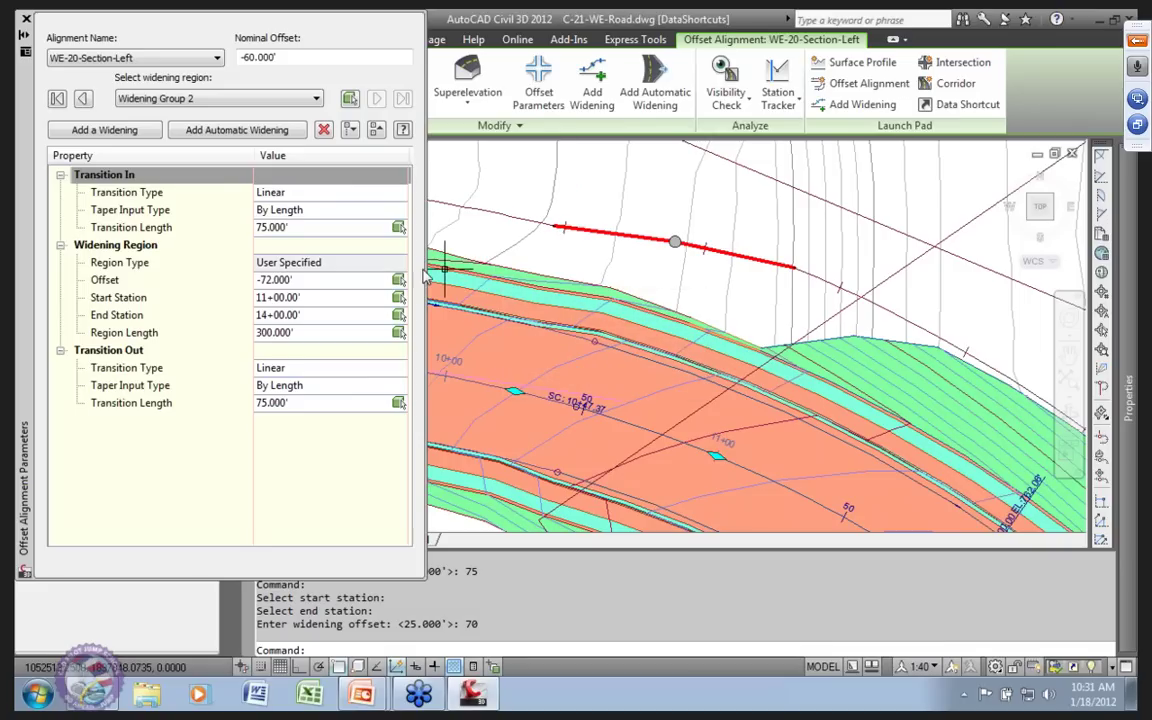
pyautogui.click(297, 228)
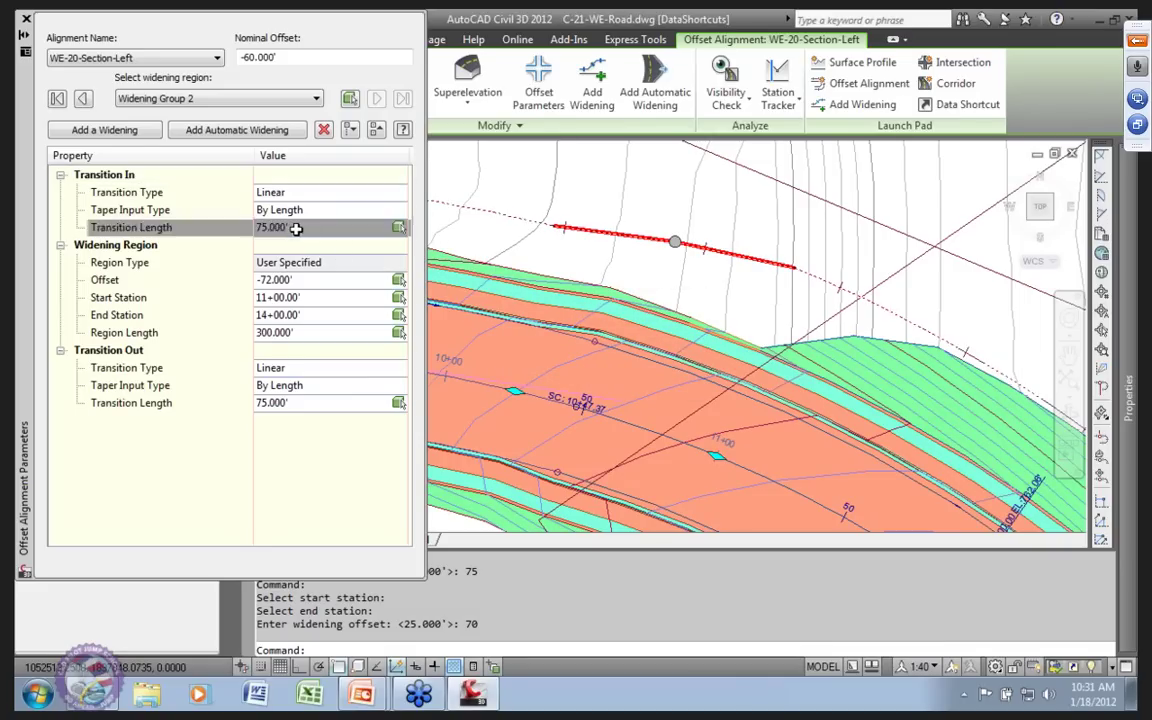
pyautogui.write('0')
pyautogui.press('Return')
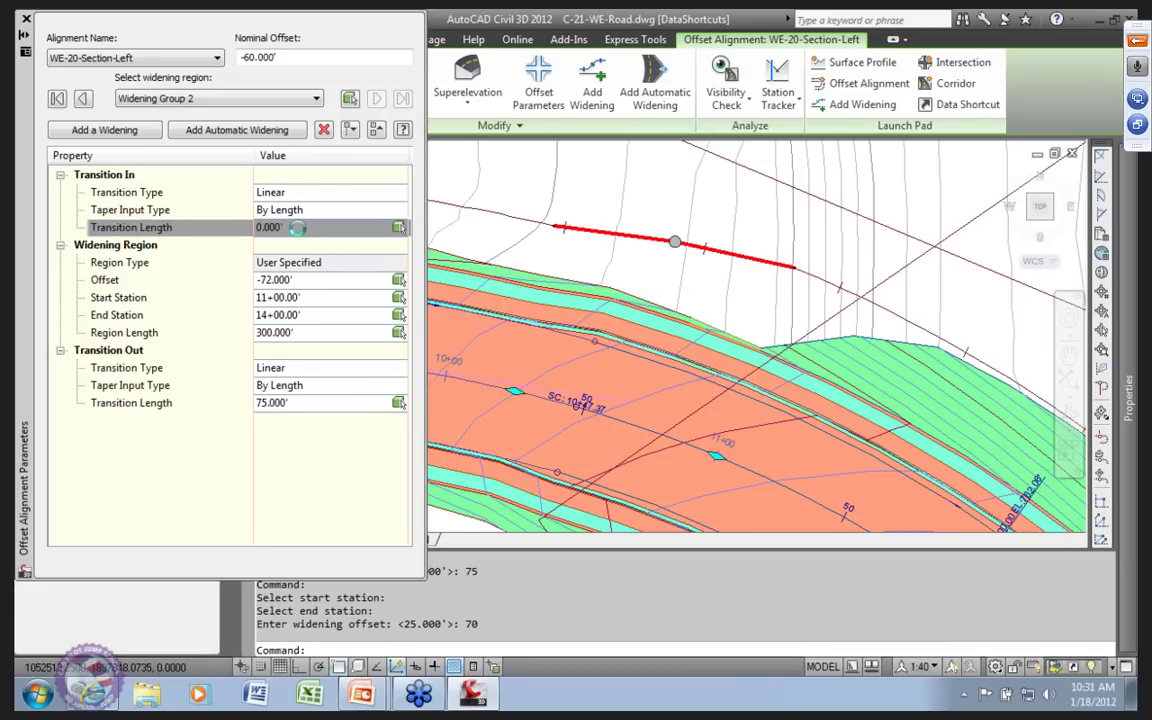
# Reset Widening Group 2's start station to 11+00.
pyautogui.click(293, 298)
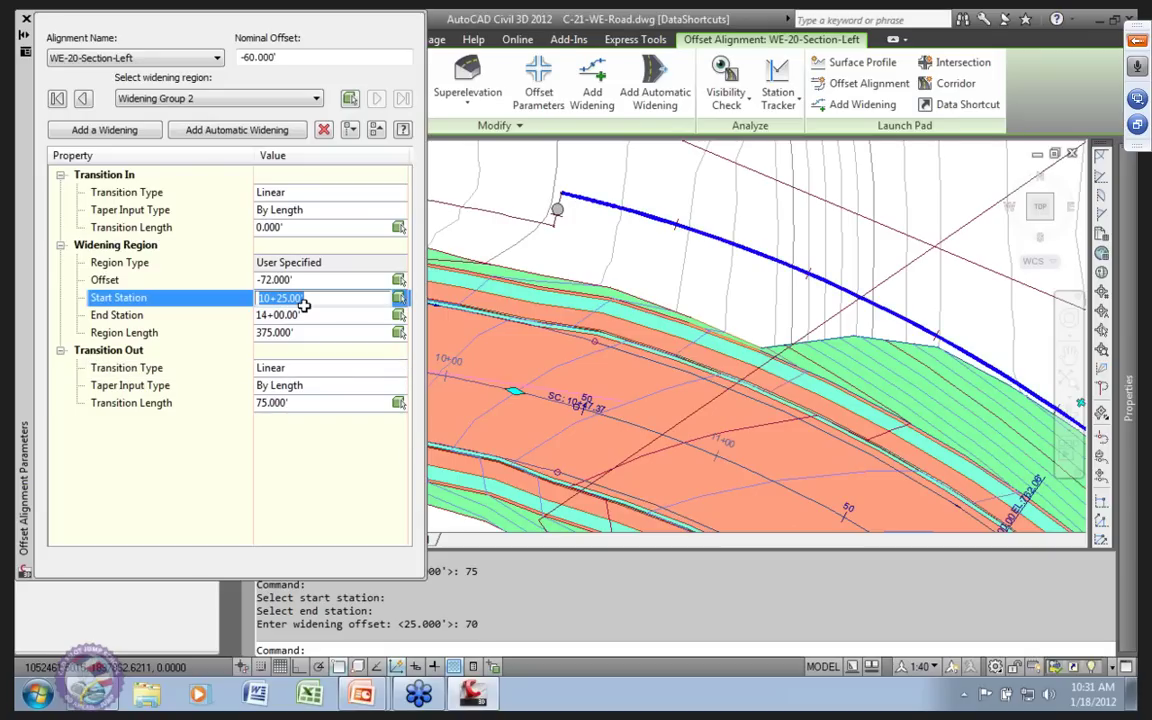
pyautogui.write('1')
pyautogui.write('1+00')
pyautogui.press('Return')
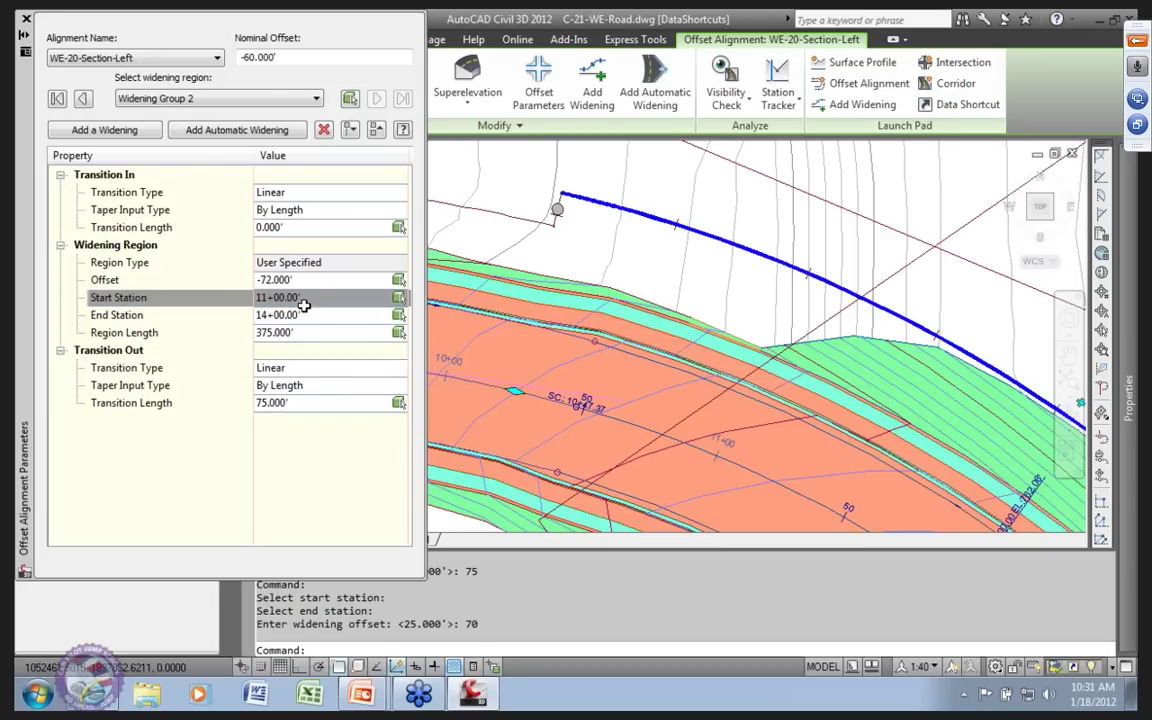
# Keep Widening Group 2's transition-out type as Linear and set its transition length to 0 feet.
pyautogui.moveTo(722, 300)
pyautogui.mouseDown(button='middle')
pyautogui.moveTo(644, 308)
pyautogui.moveTo(620, 277)
pyautogui.moveTo(640, 257)
pyautogui.moveTo(628, 254)
pyautogui.mouseUp(button='middle')
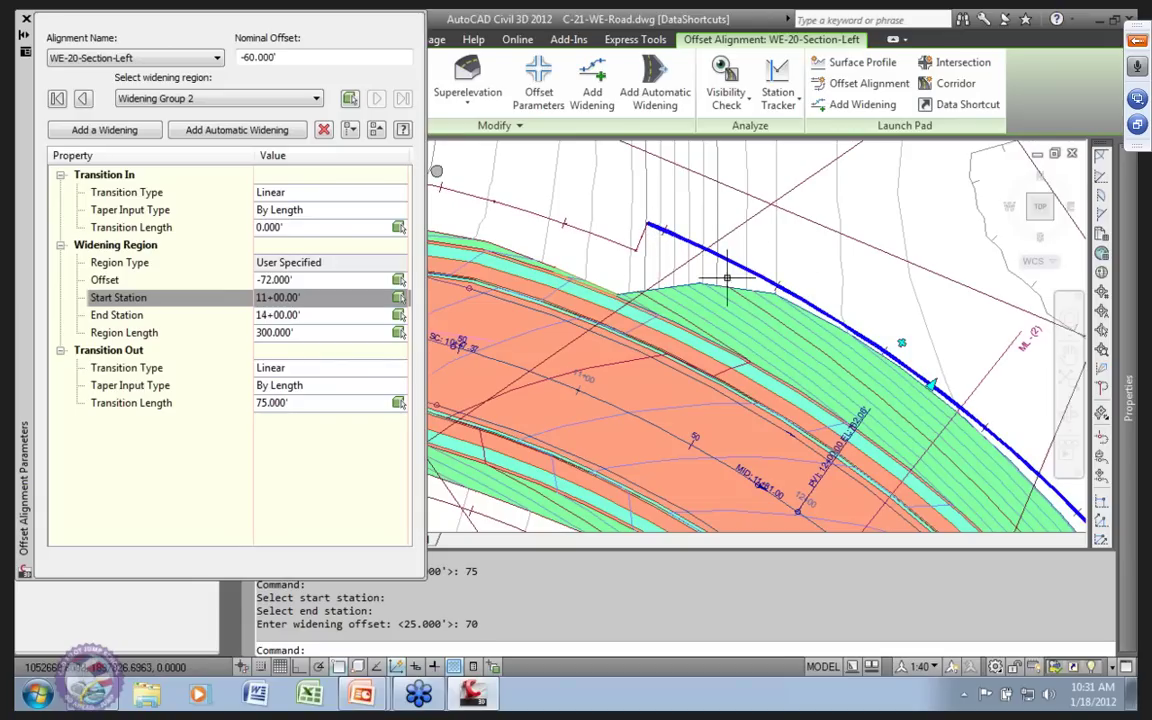
pyautogui.scroll(-2, 866, 305)
pyautogui.moveTo(642, 369)
pyautogui.mouseDown(button='middle')
pyautogui.moveTo(562, 295)
pyautogui.moveTo(618, 340)
pyautogui.mouseUp(button='middle')
pyautogui.scroll(2, 618, 340)
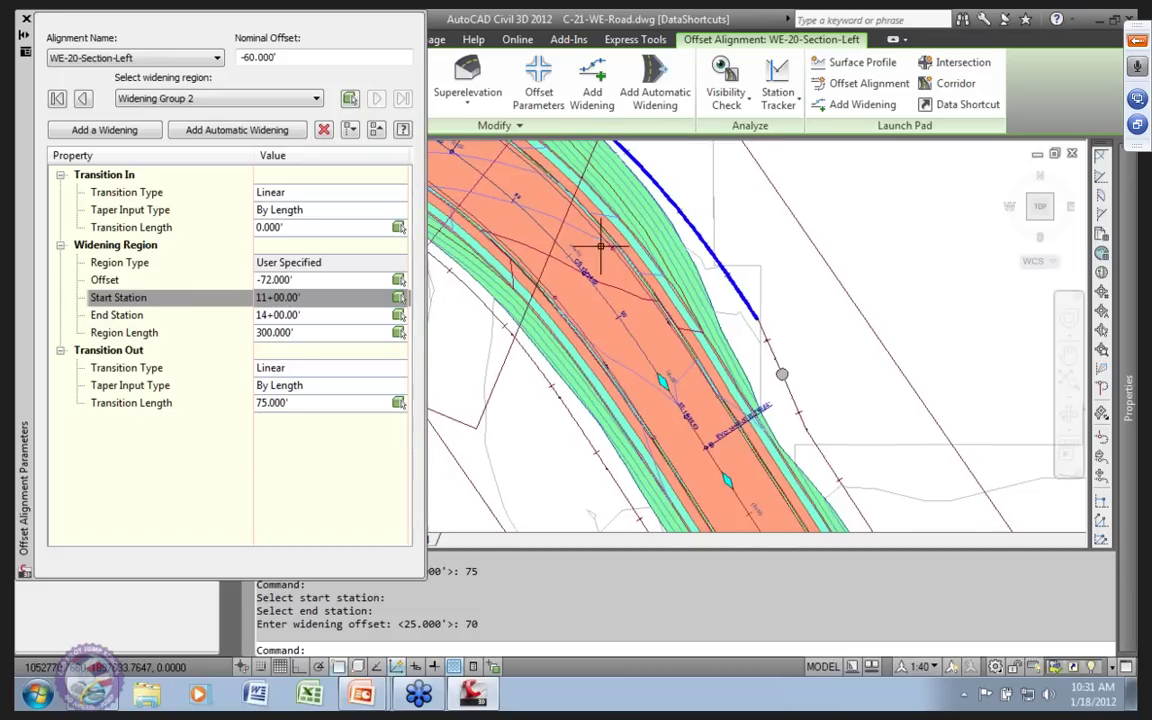
pyautogui.scroll(1, 766, 330)
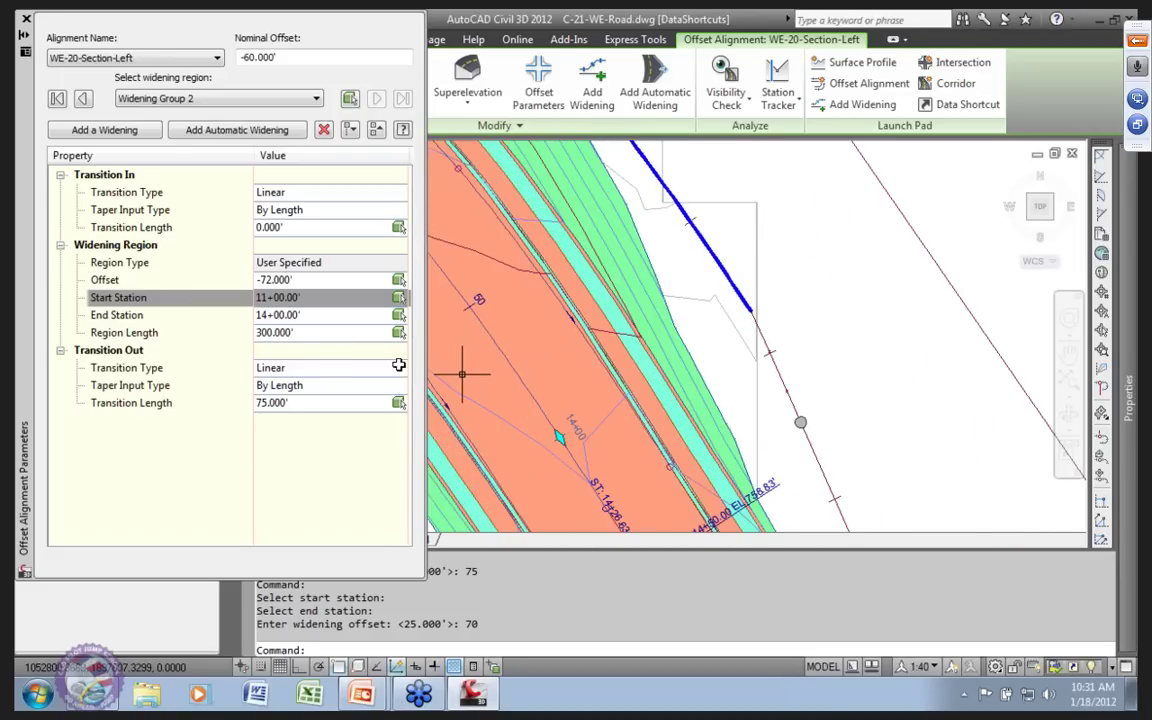
pyautogui.moveTo(663, 360)
pyautogui.mouseDown(button='middle')
pyautogui.moveTo(690, 378)
pyautogui.moveTo(713, 339)
pyautogui.mouseUp(button='middle')
pyautogui.click(270, 368)
pyautogui.click(320, 369)
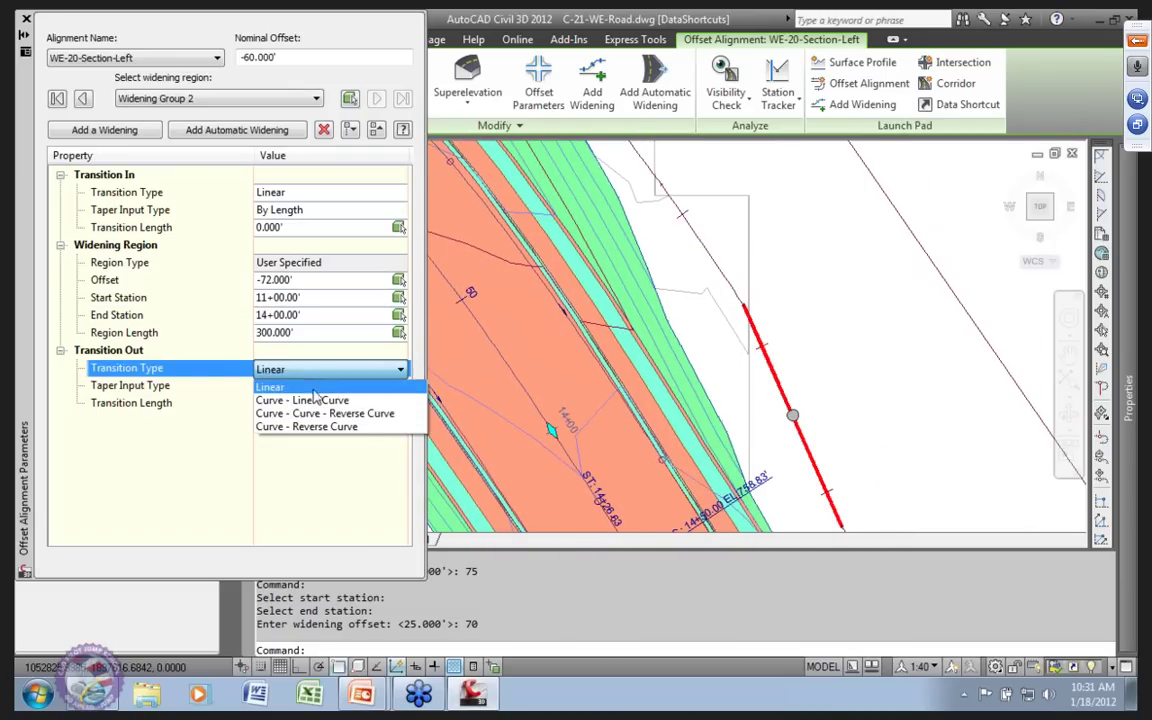
pyautogui.click(275, 386)
pyautogui.click(300, 405)
pyautogui.click(303, 406)
pyautogui.write('0')
pyautogui.press('Return')
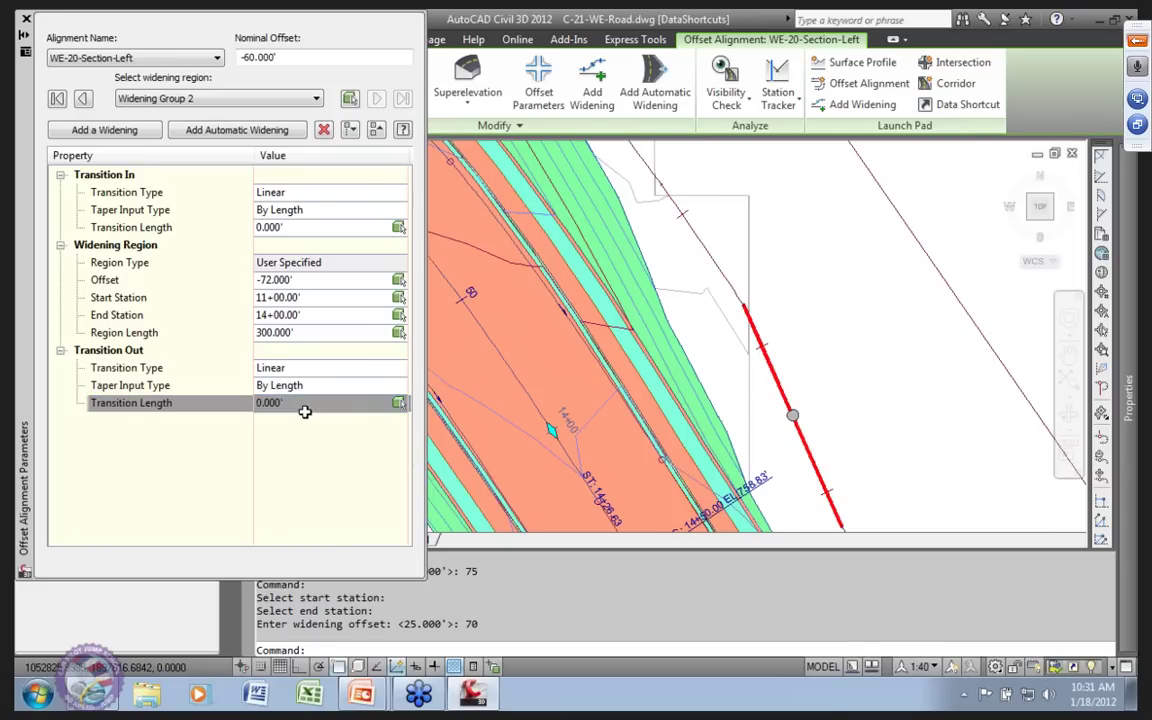
# Set Widening Group 2's start station to 11+25 and its end station to 13+75.
pyautogui.scroll(-5, 580, 338)
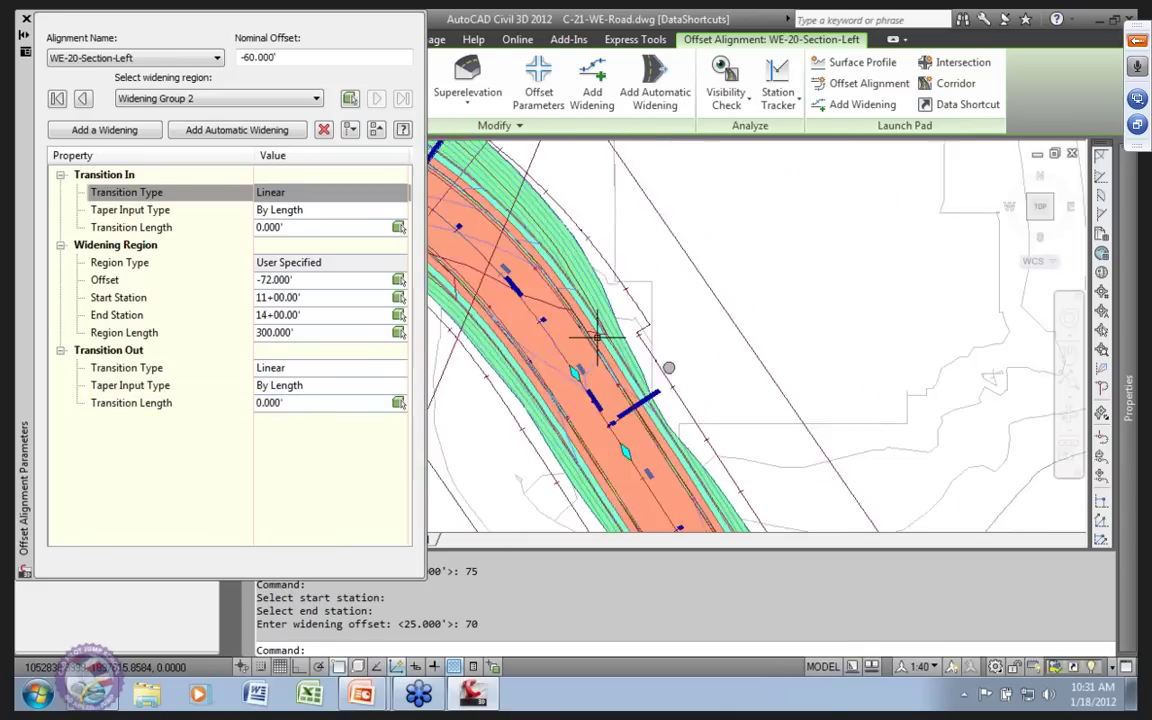
pyautogui.moveTo(625, 343); pyautogui.dragTo(665, 369, button='middle')
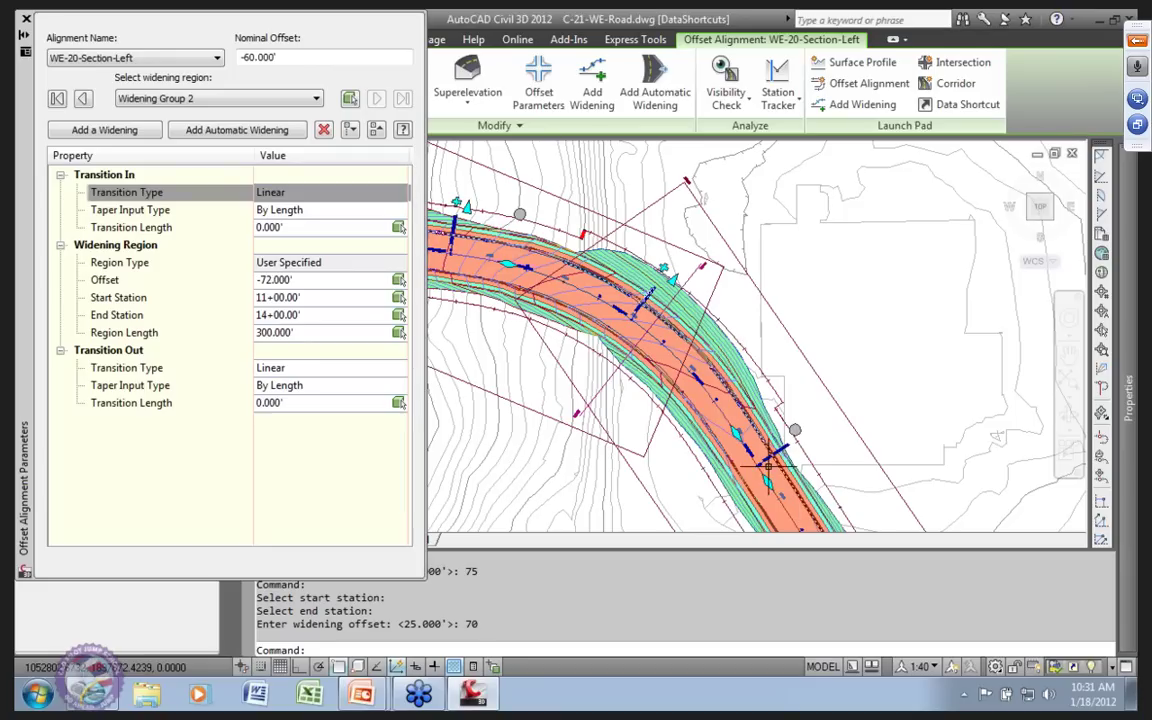
pyautogui.click(313, 298)
pyautogui.write('11+')
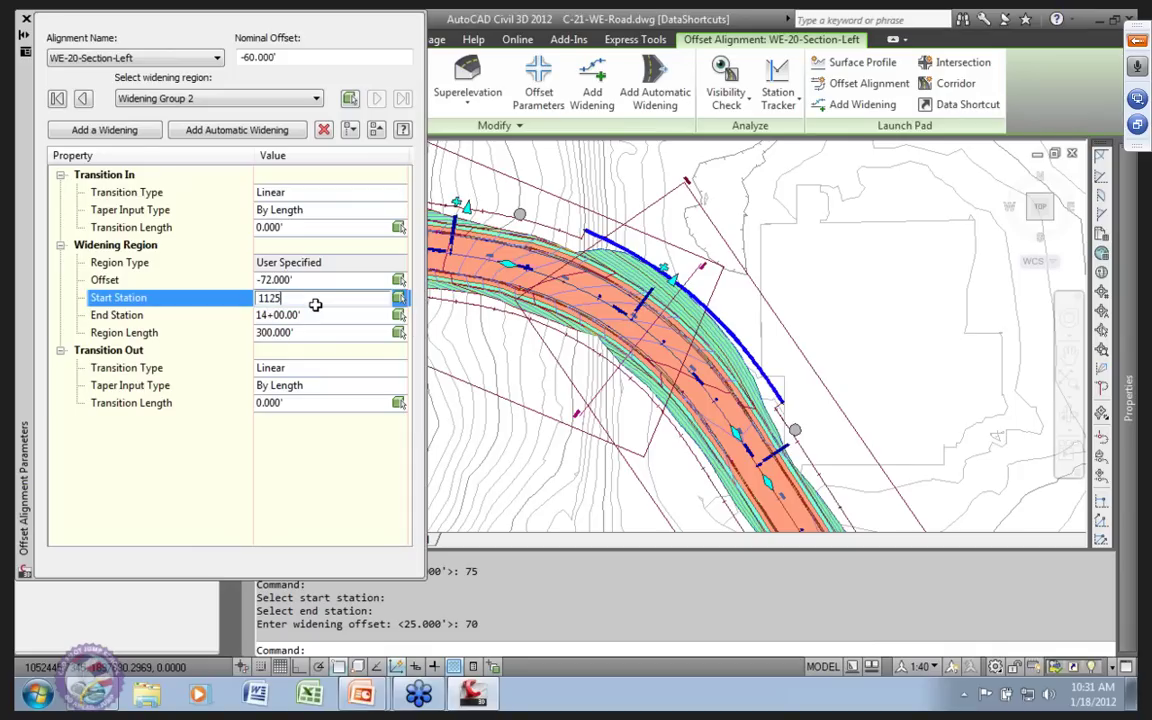
pyautogui.write('25')
pyautogui.press('Return')
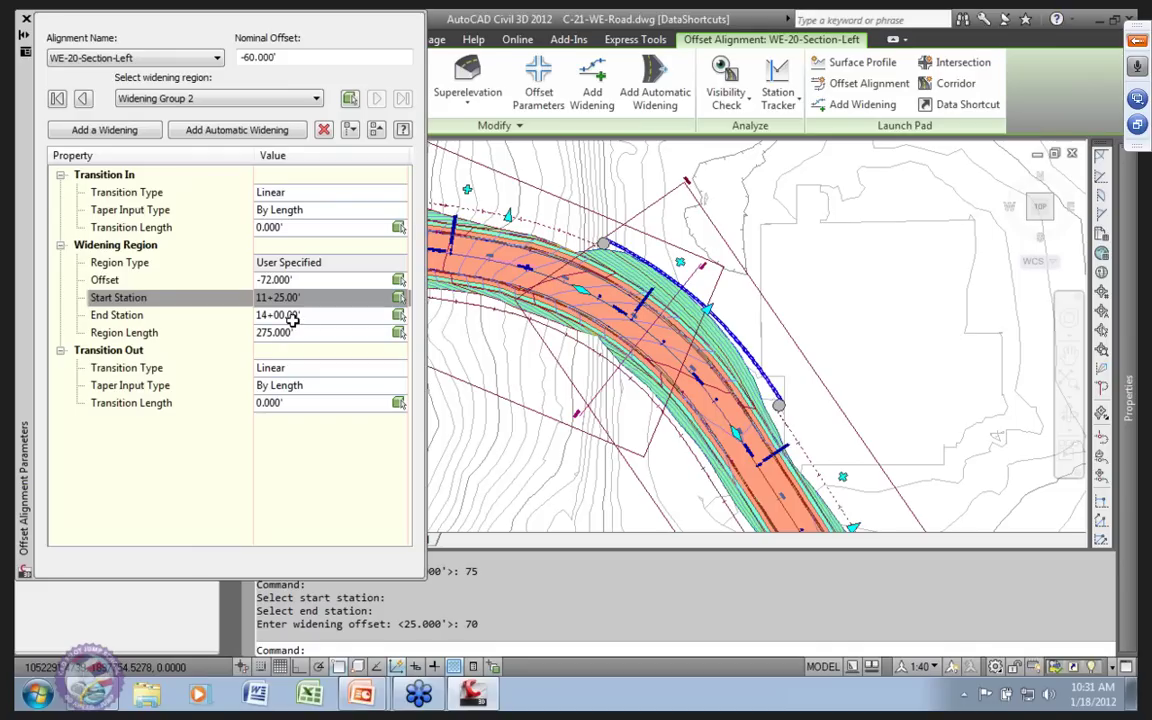
pyautogui.click(292, 316)
pyautogui.write('13')
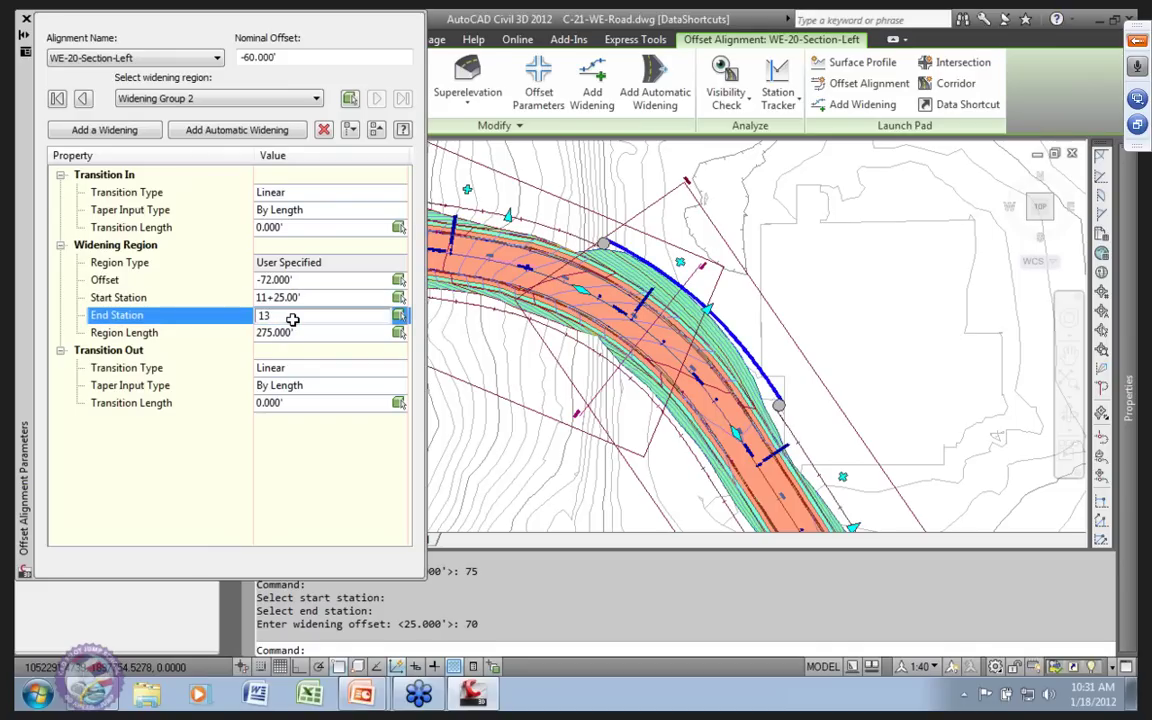
pyautogui.write('+75')
pyautogui.press('Return')
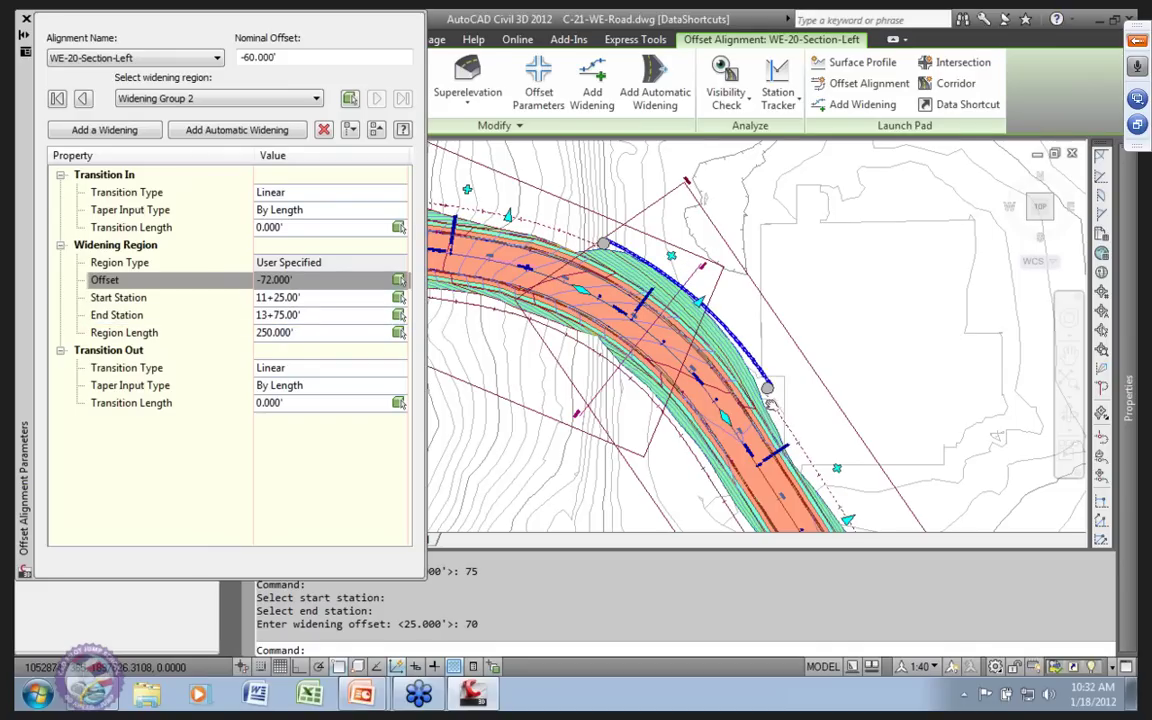
# Make Widening Group 1 the active widening region of the WE-20-Section-Left offset alignment.
pyautogui.moveTo(772, 403); pyautogui.dragTo(797, 438, button='middle')
pyautogui.scroll(-4, 640, 320)
pyautogui.moveTo(580, 270); pyautogui.dragTo(622, 342, button='middle')
pyautogui.scroll(6, 622, 342)
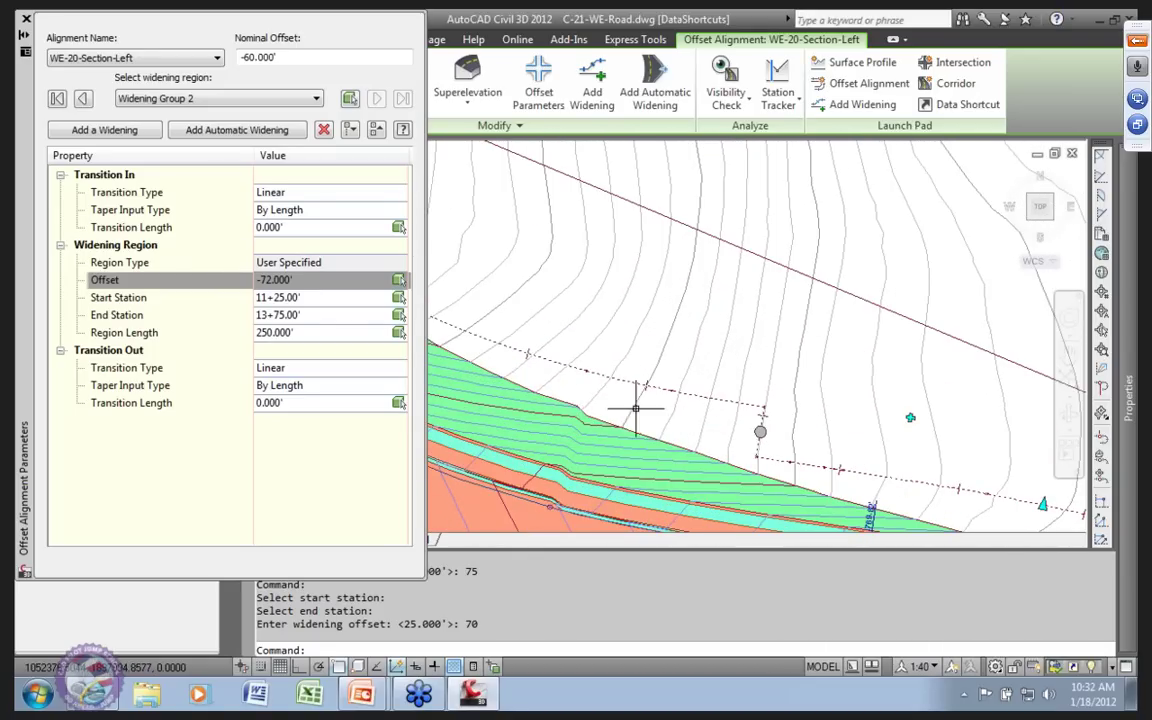
pyautogui.click(318, 103)
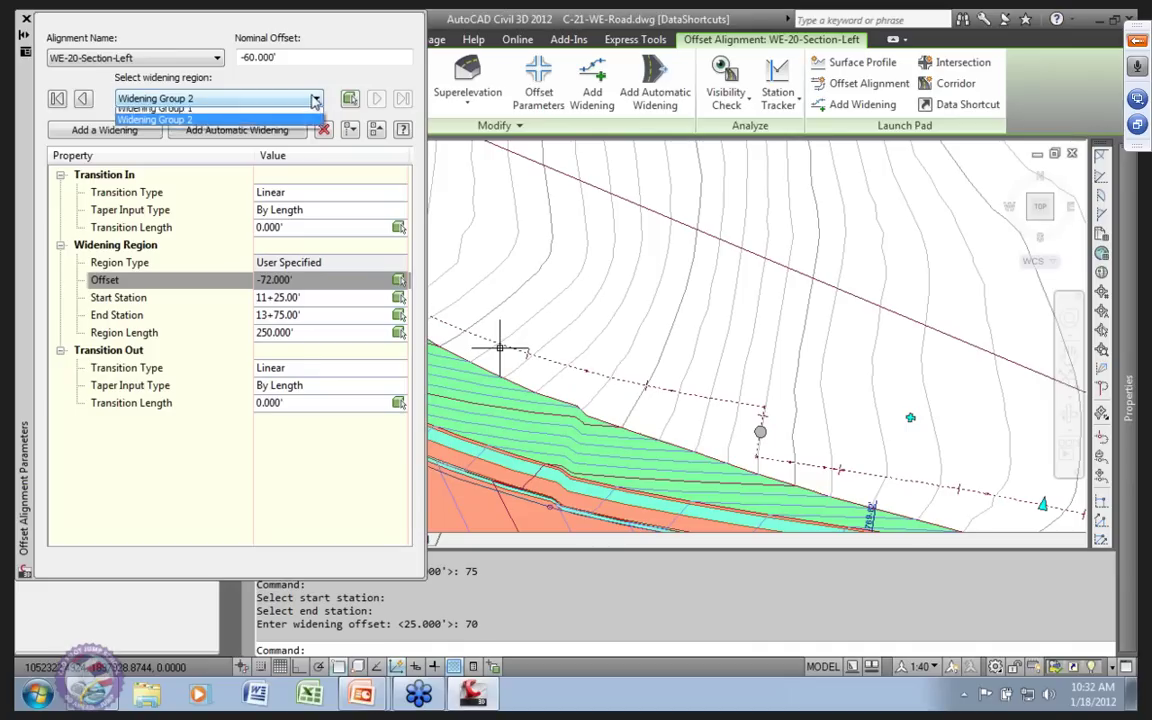
pyautogui.click(150, 110)
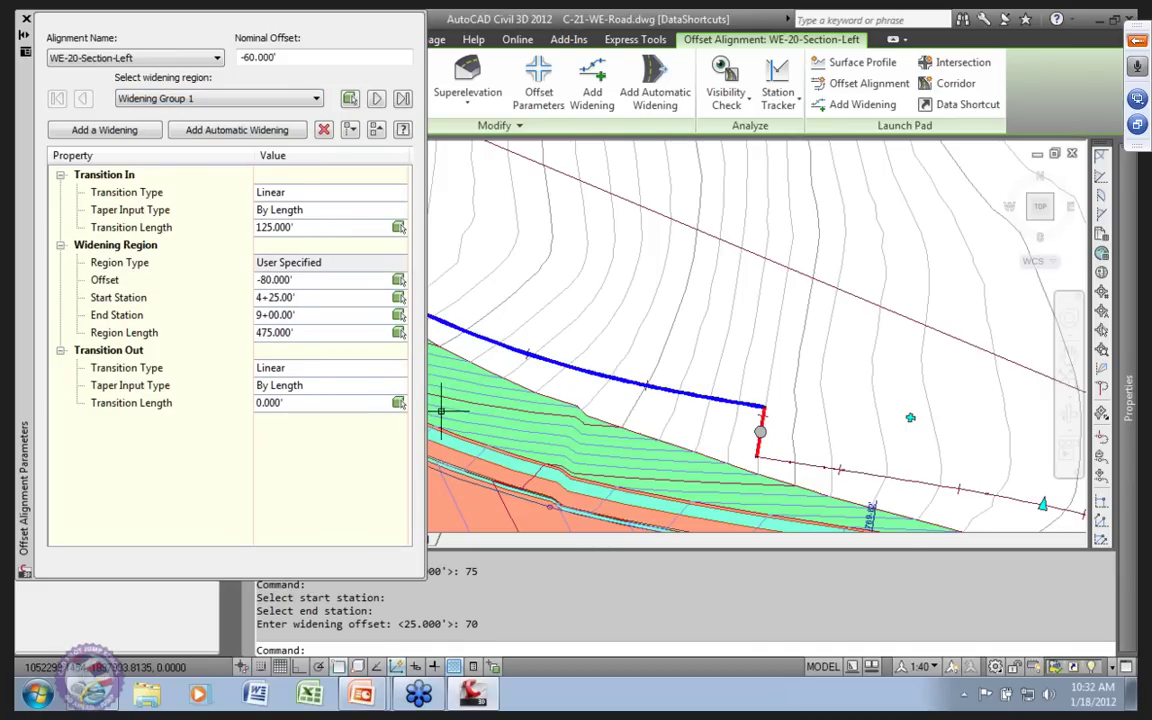
pyautogui.scroll(-2, 640, 425)
pyautogui.scroll(2, 650, 520)
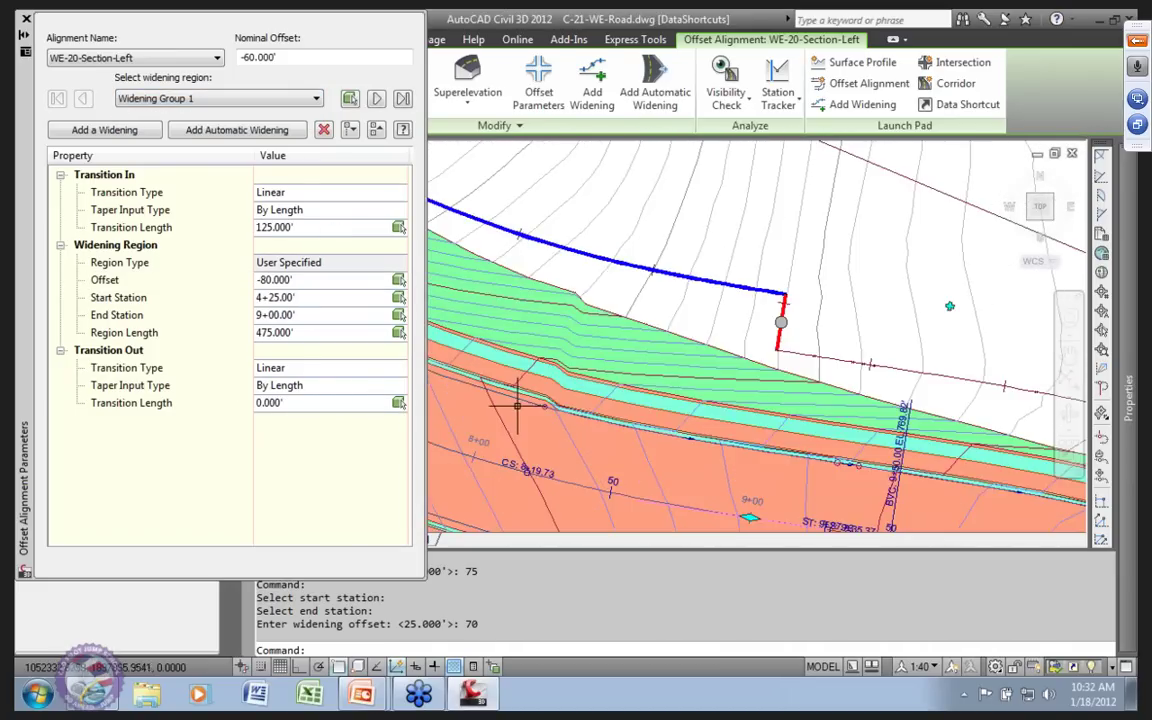
# Set Widening Group 1's end station to 8+00.
pyautogui.click(293, 315)
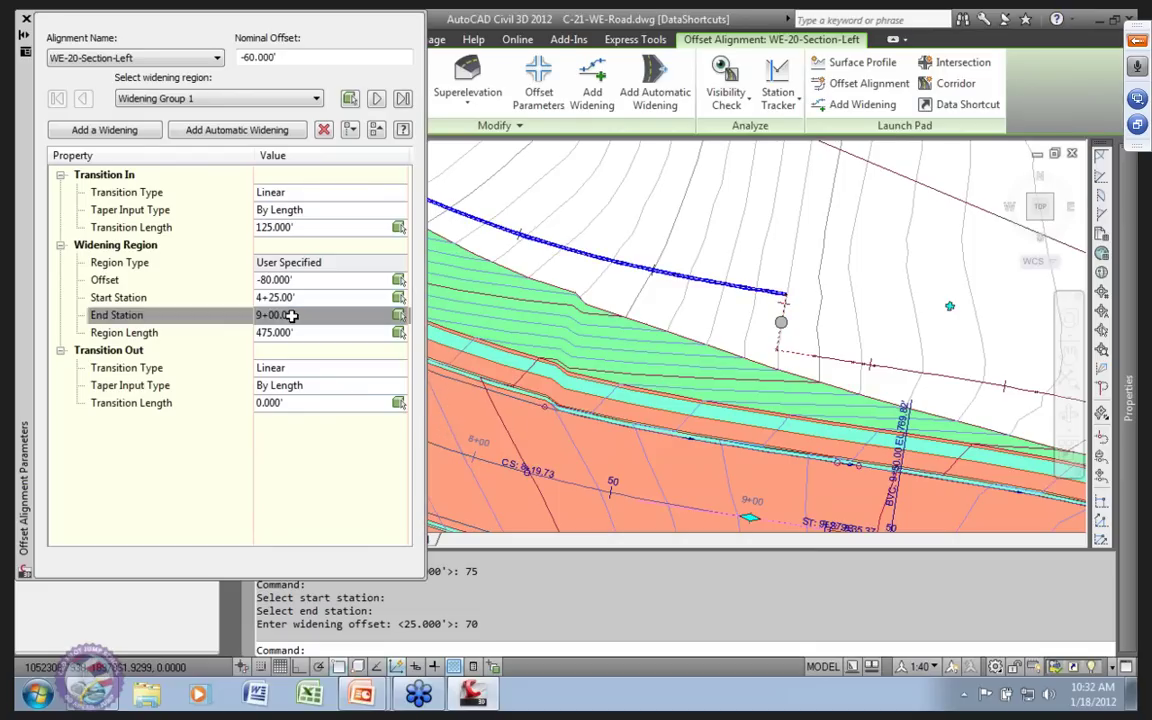
pyautogui.write('6')
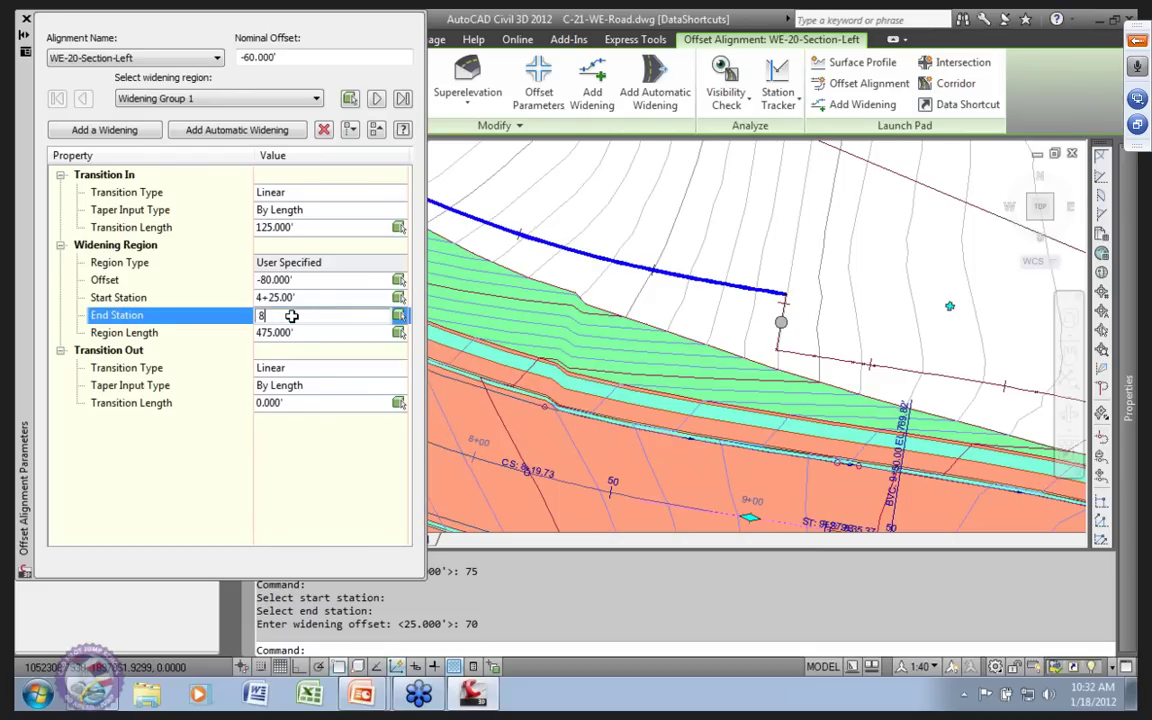
pyautogui.write('0.0')
pyautogui.press('Return')
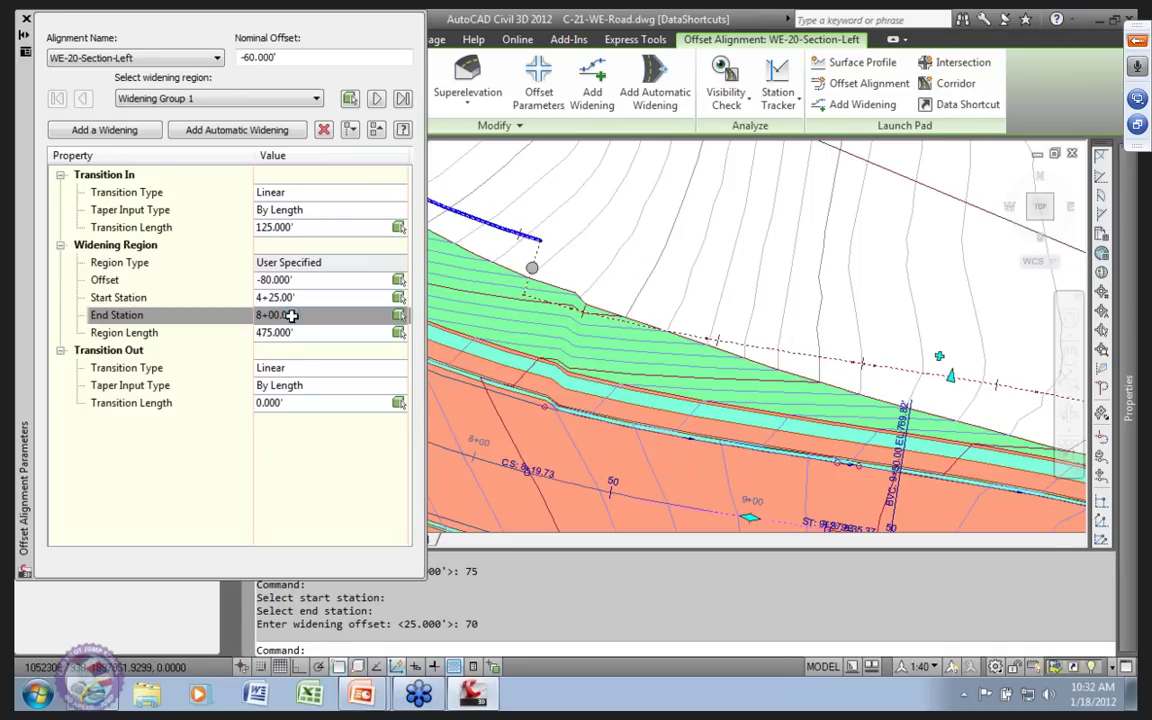
# Set Widening Group 1's transition-out length to 125 feet.
pyautogui.click(285, 403)
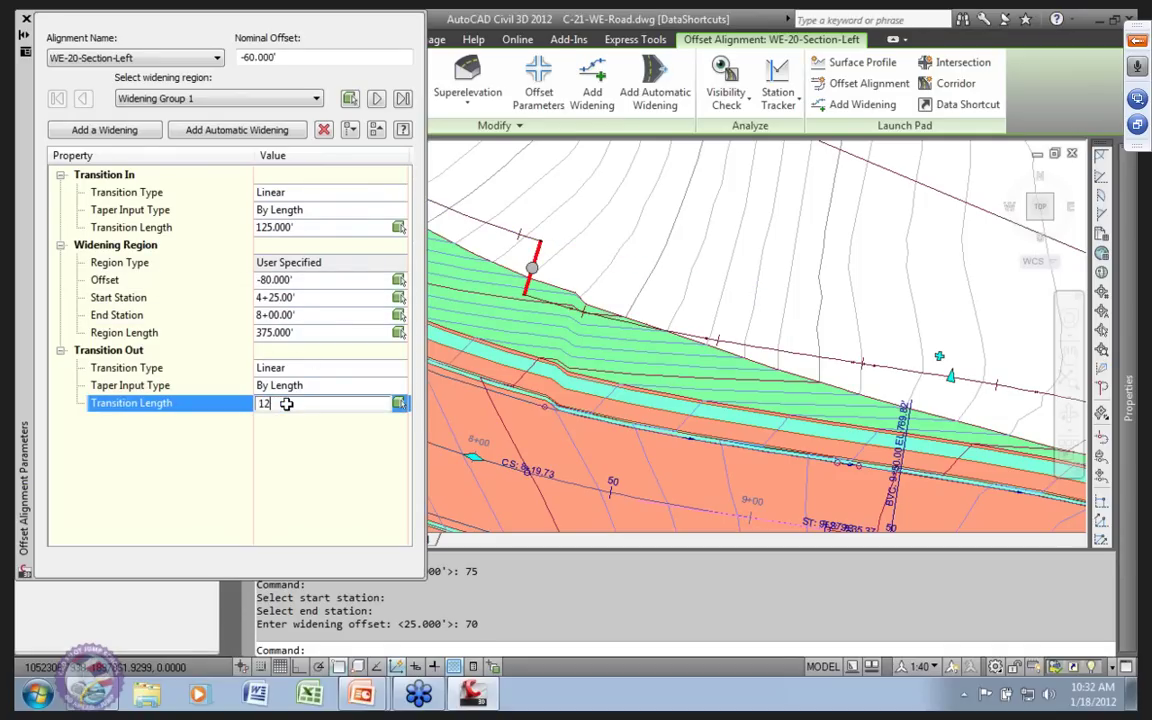
pyautogui.press('Return')
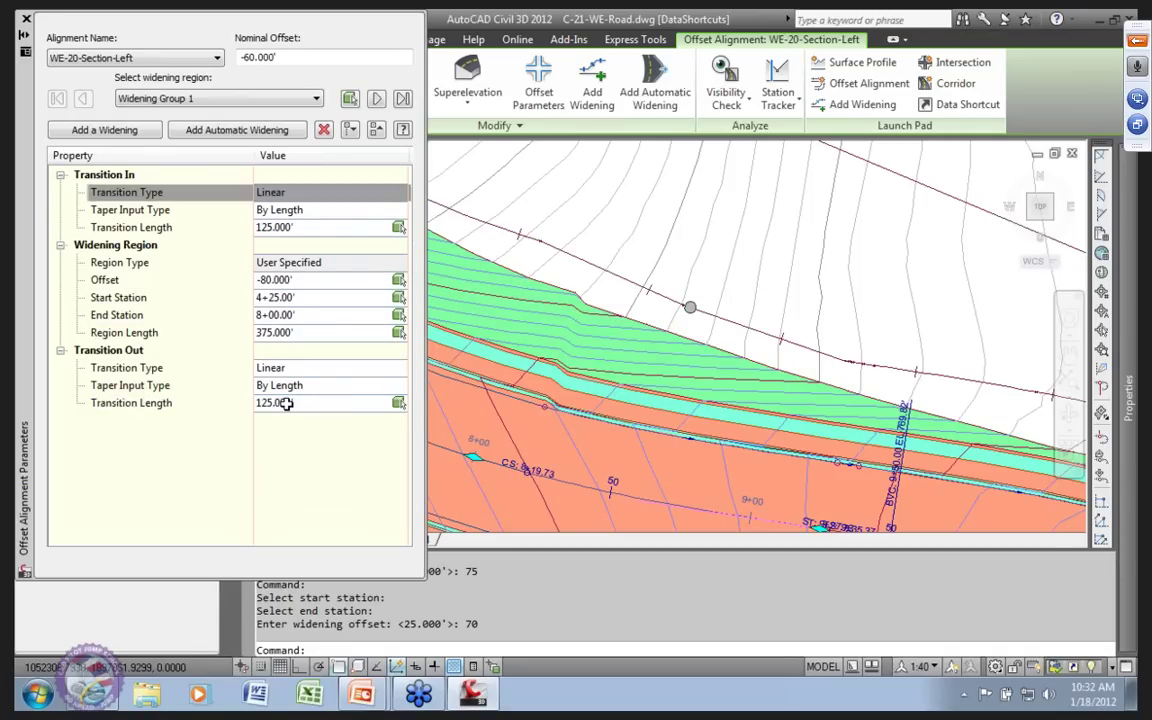
pyautogui.moveTo(478, 234)
pyautogui.mouseDown(button='middle')
pyautogui.moveTo(491, 258)
pyautogui.moveTo(663, 324)
pyautogui.moveTo(612, 304)
pyautogui.mouseUp(button='middle')
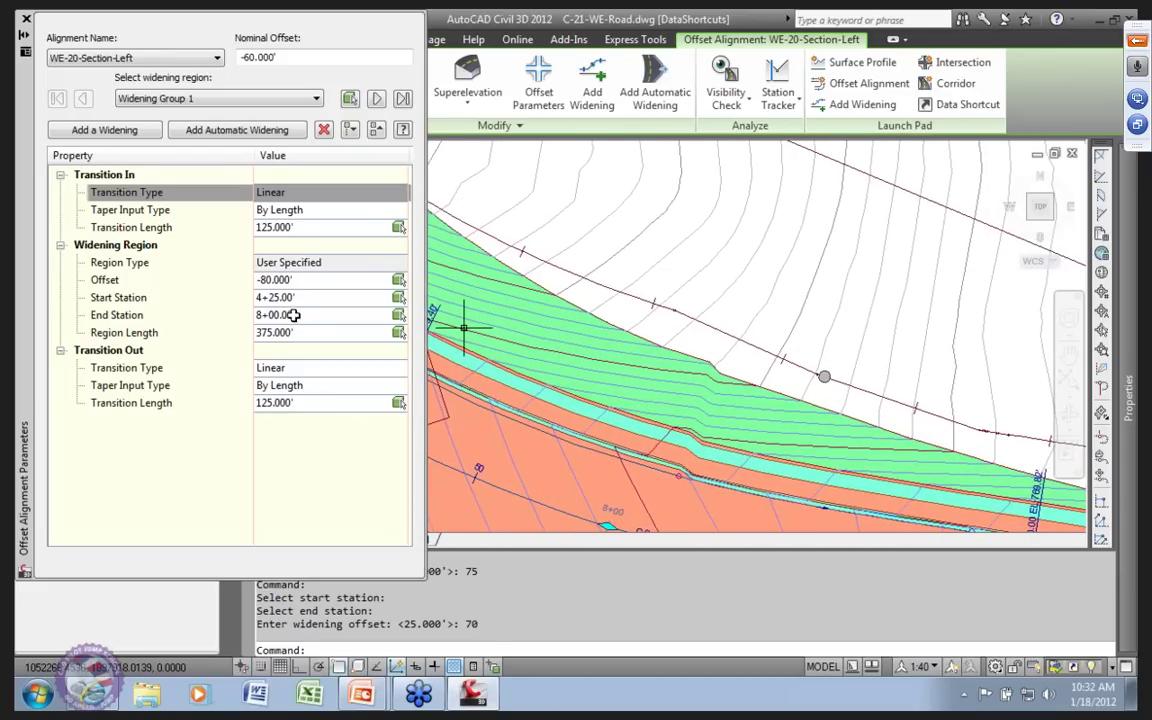
# Shorten Widening Group 1 by setting its end station to 7+75.
pyautogui.click(293, 315)
pyautogui.write('7')
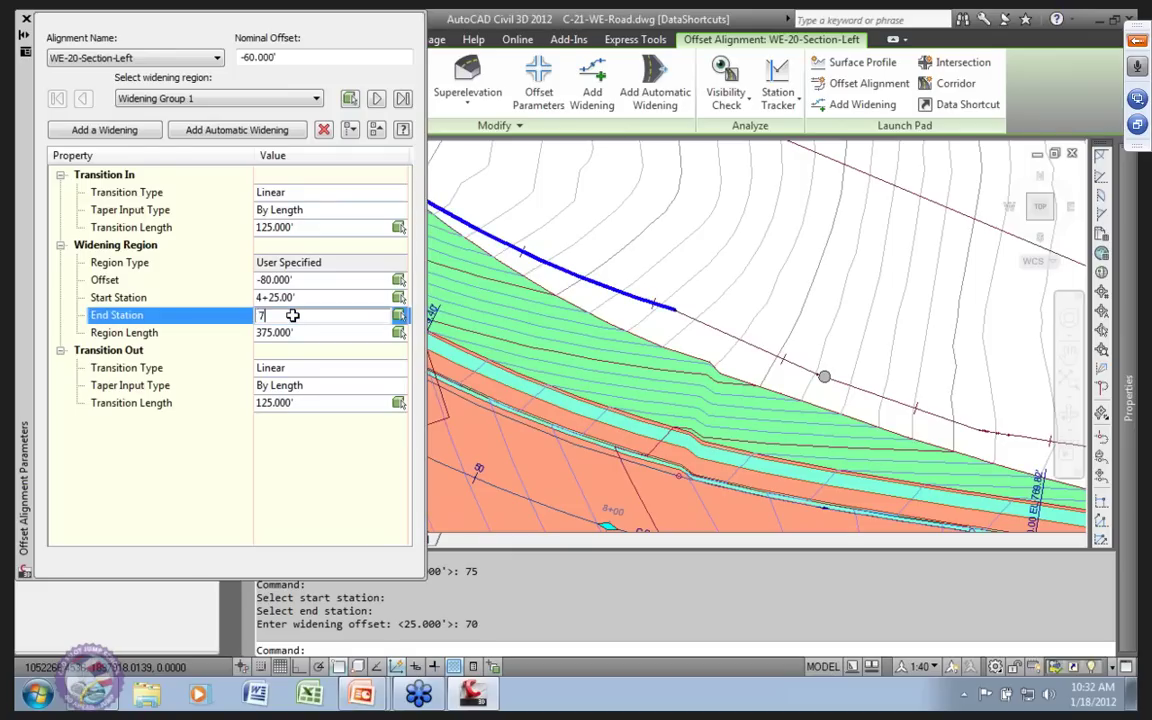
pyautogui.write('+75')
pyautogui.press('Return')
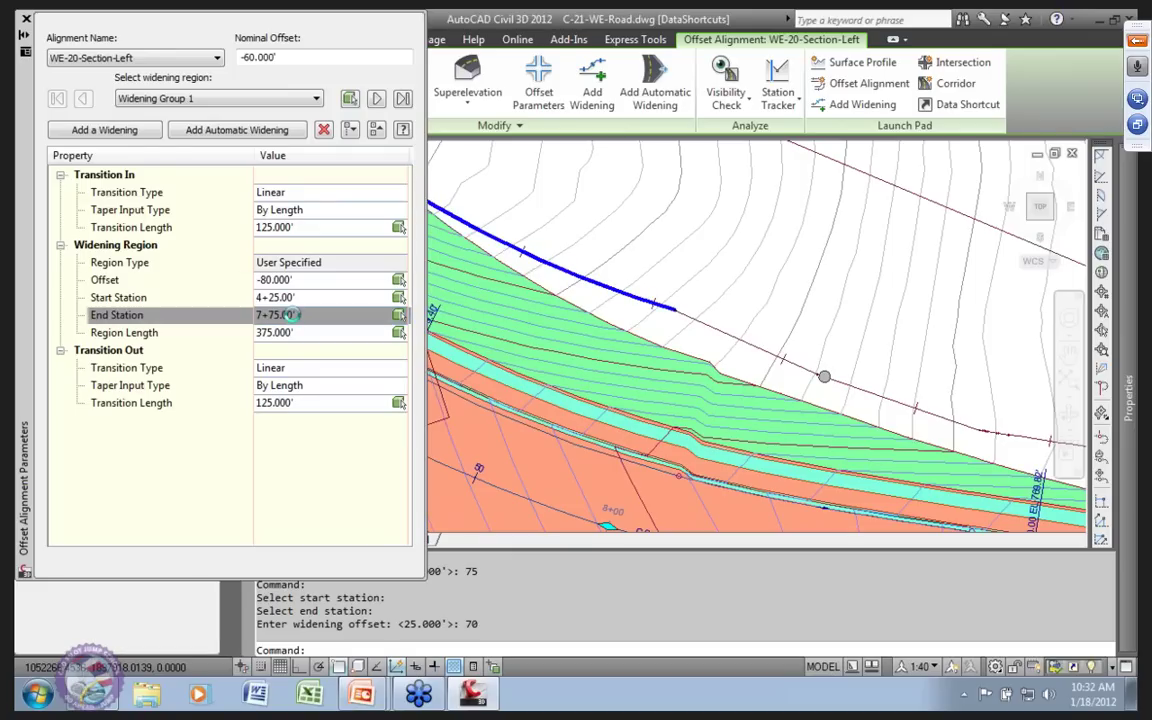
pyautogui.click(264, 283)
pyautogui.moveTo(704, 339)
pyautogui.mouseDown(button='middle')
pyautogui.moveTo(661, 262)
pyautogui.moveTo(673, 273)
pyautogui.mouseUp(button='middle')
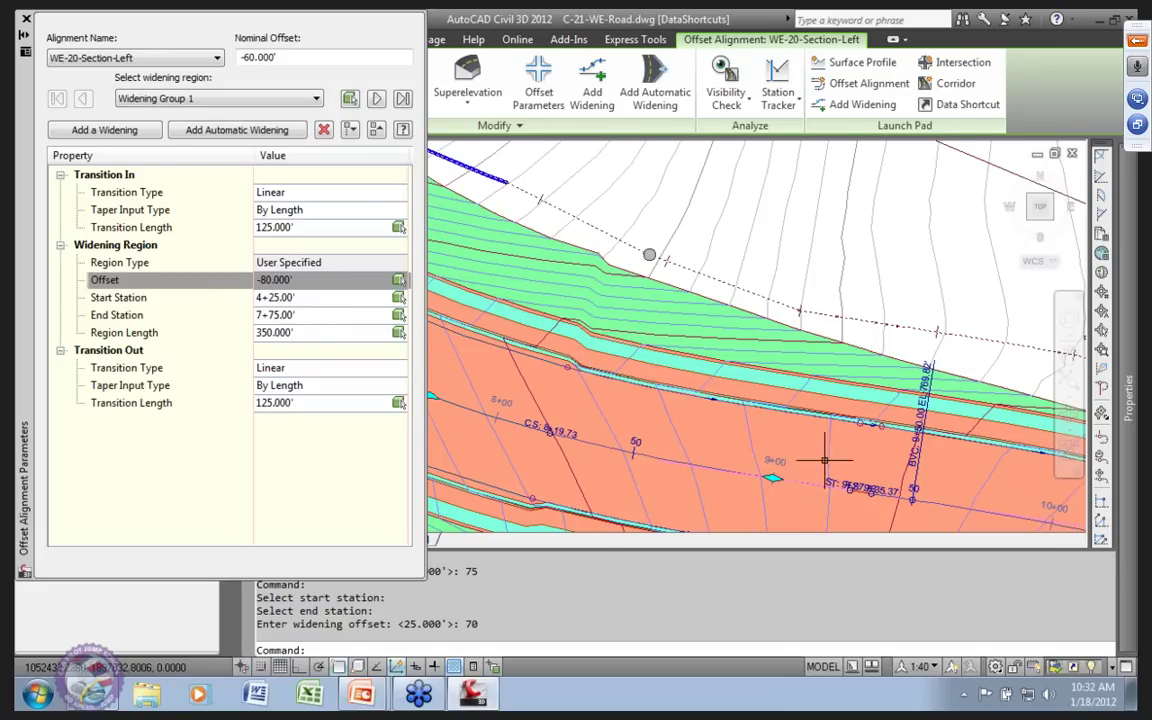
# Close the offset alignment parameters and deselect the WE-20-Section-Left alignment.
pyautogui.scroll(-3, 773, 438)
pyautogui.moveTo(655, 400)
pyautogui.mouseDown(button='middle')
pyautogui.moveTo(870, 485)
pyautogui.moveTo(780, 464)
pyautogui.moveTo(751, 430)
pyautogui.mouseUp(button='middle')
pyautogui.scroll(-6, 780, 181)
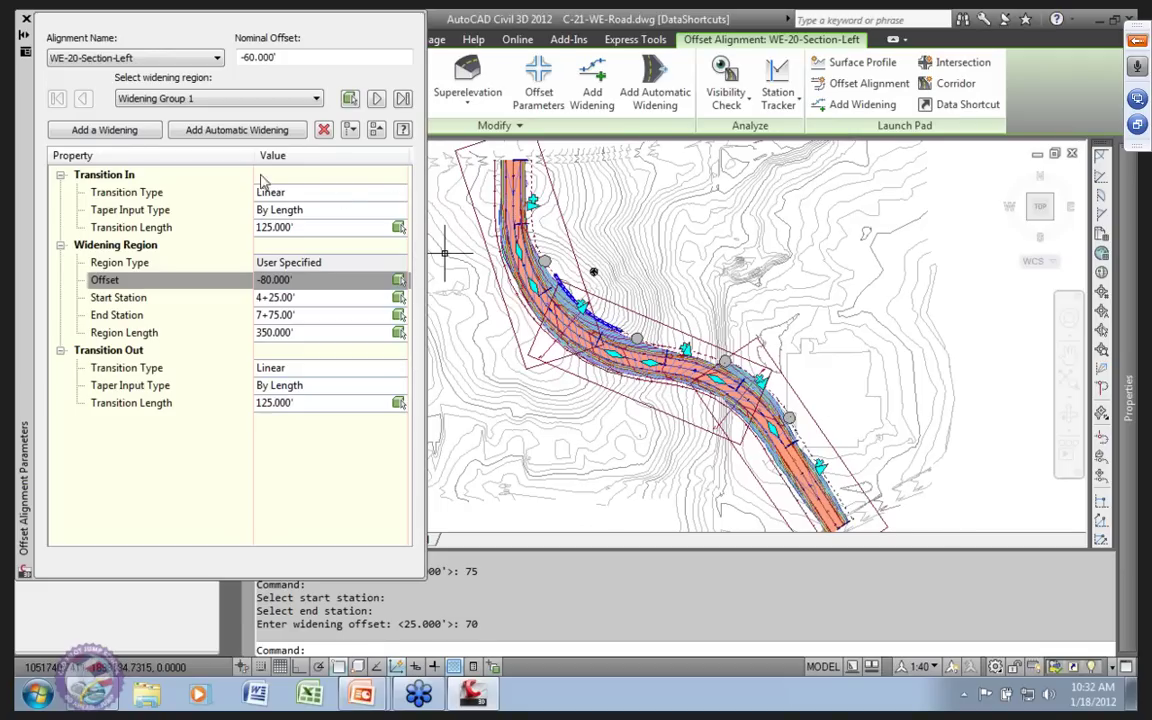
pyautogui.click(27, 19)
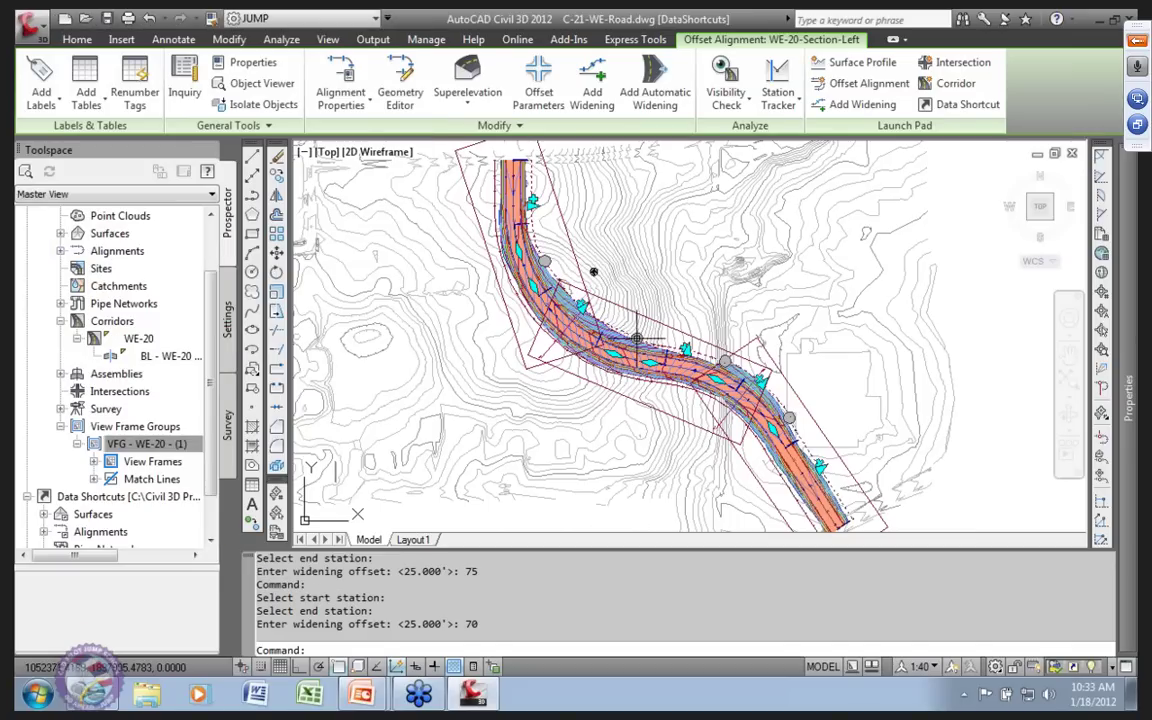
pyautogui.scroll(-3, 610, 255)
pyautogui.click(553, 373)
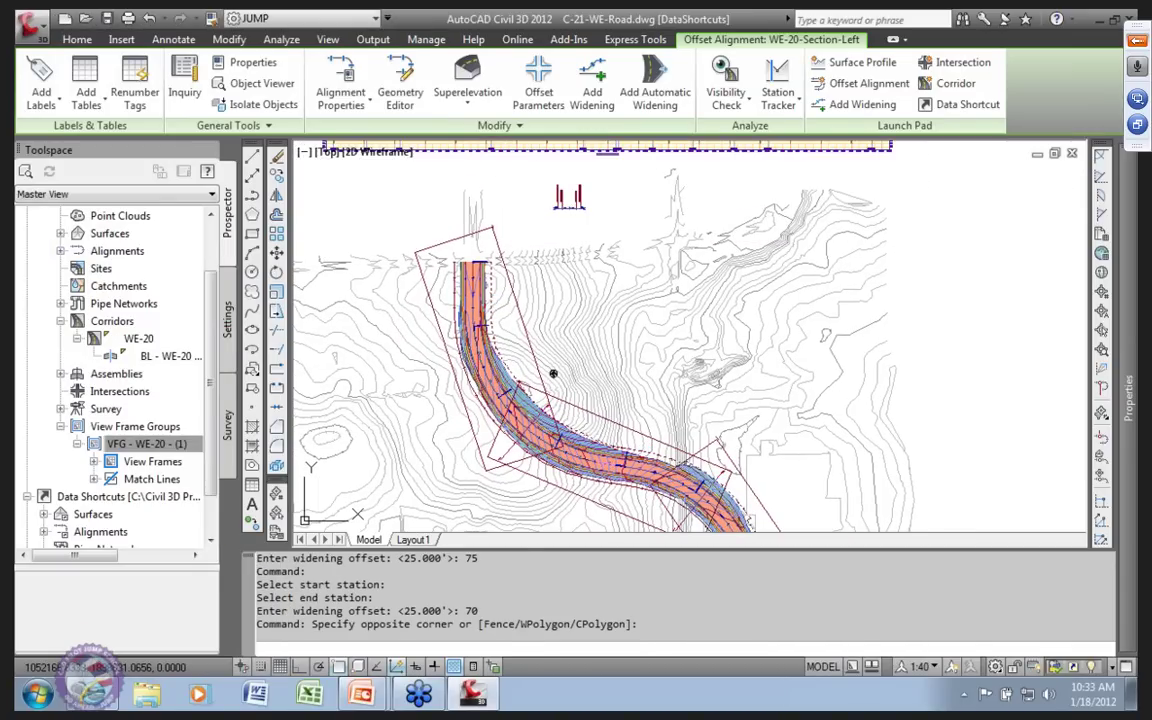
pyautogui.press('Escape')
pyautogui.scroll(-2, 545, 350)
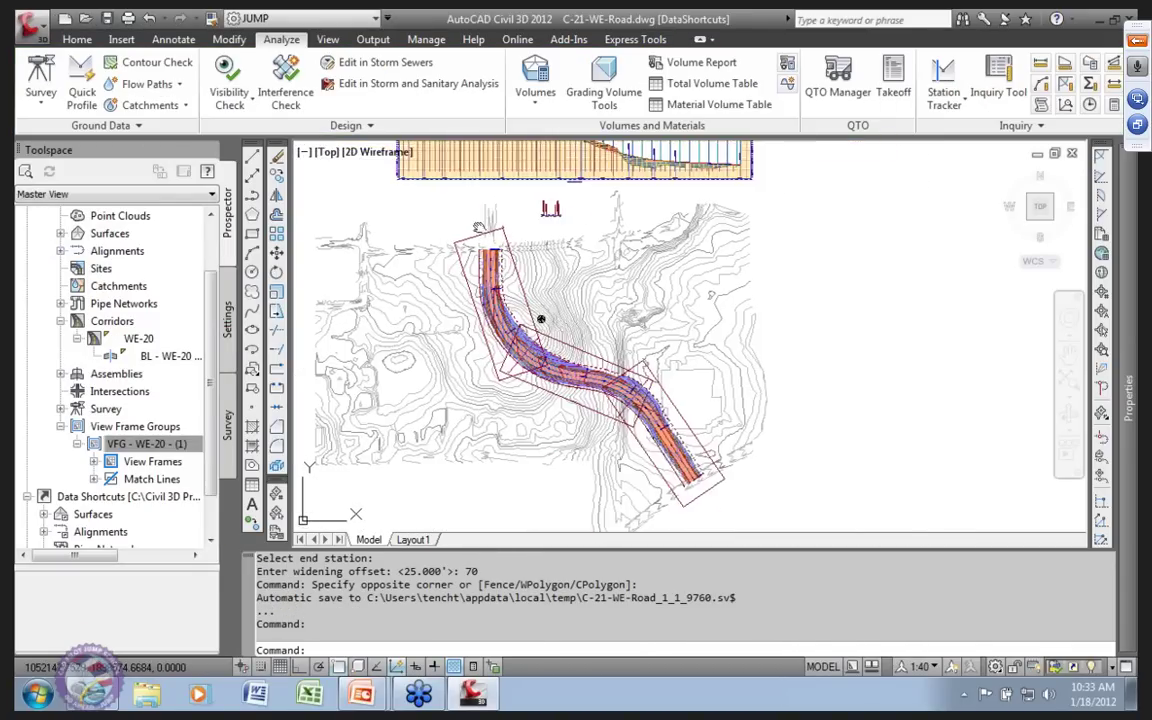
# Save the C-21-WE-Road drawing.
pyautogui.moveTo(479, 228); pyautogui.dragTo(391, 215, button='middle')
pyautogui.click(77, 39)
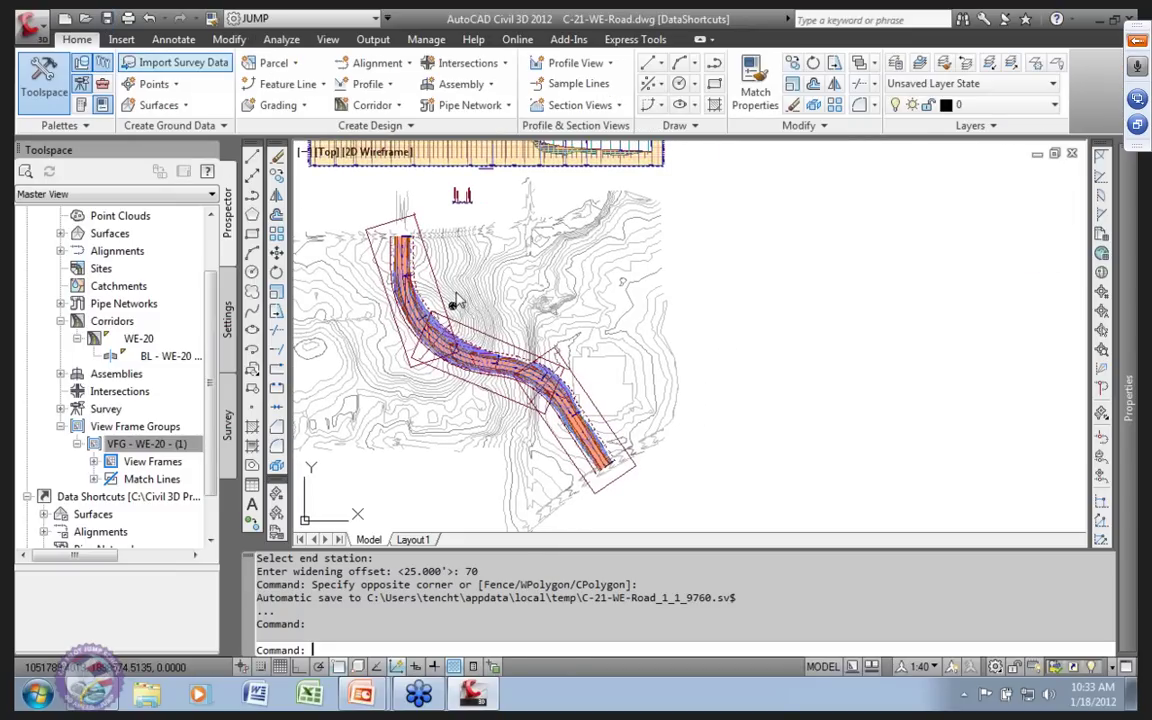
pyautogui.hotkey('ctrl', 's')
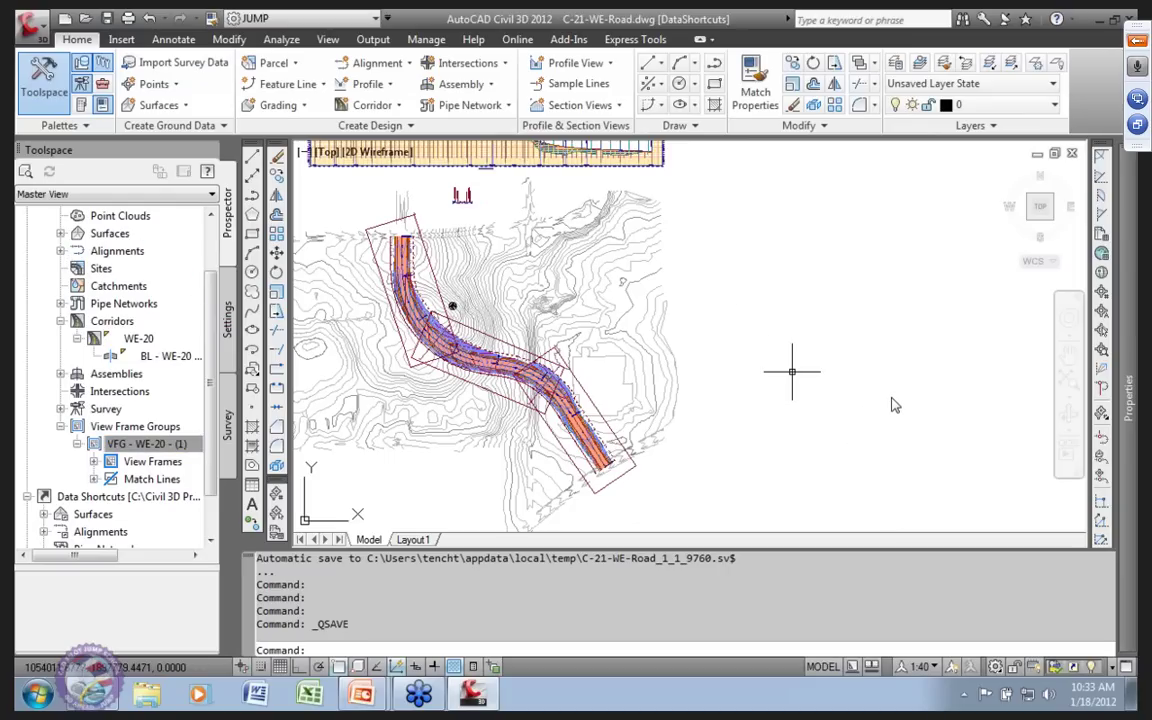
# Review the drawing's offset alignments, including the two WE-20-Section alignments, in the Prospector tree.
pyautogui.click(61, 251)
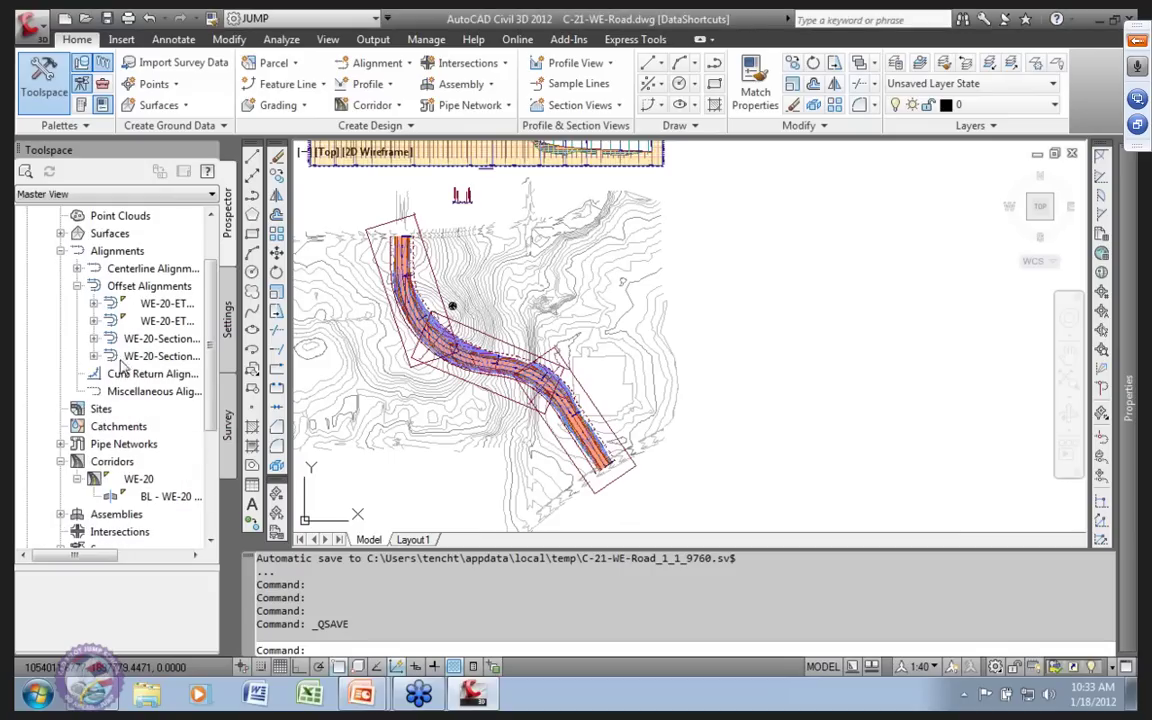
pyautogui.click(160, 339)
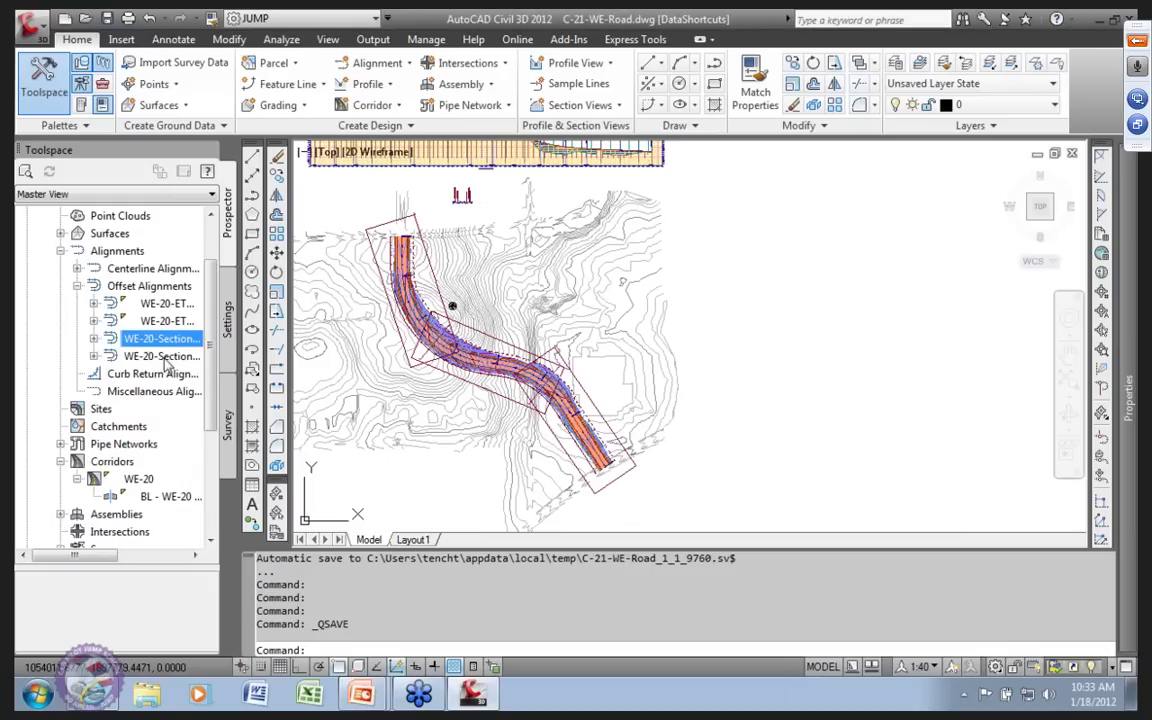
pyautogui.click(93, 340)
pyautogui.click(93, 340)
pyautogui.moveTo(172, 368)
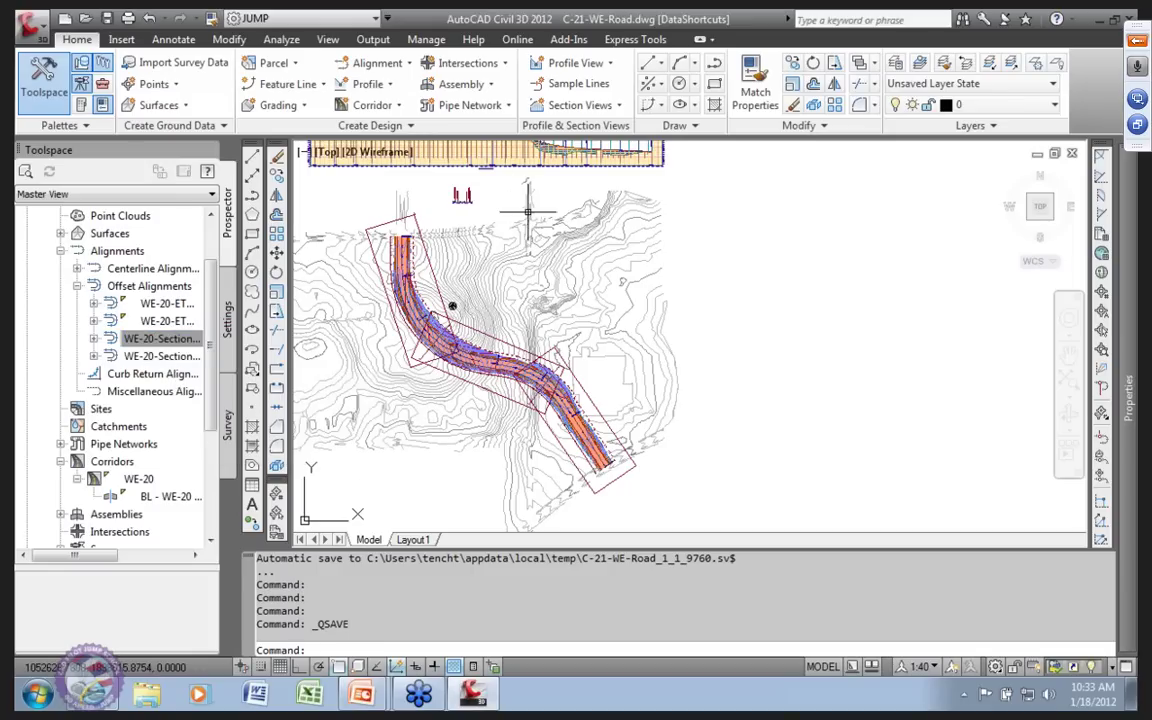
# Start creating sample lines and choose WE-20 from the alignment list as their parent alignment.
pyautogui.scroll(-4, 527, 212)
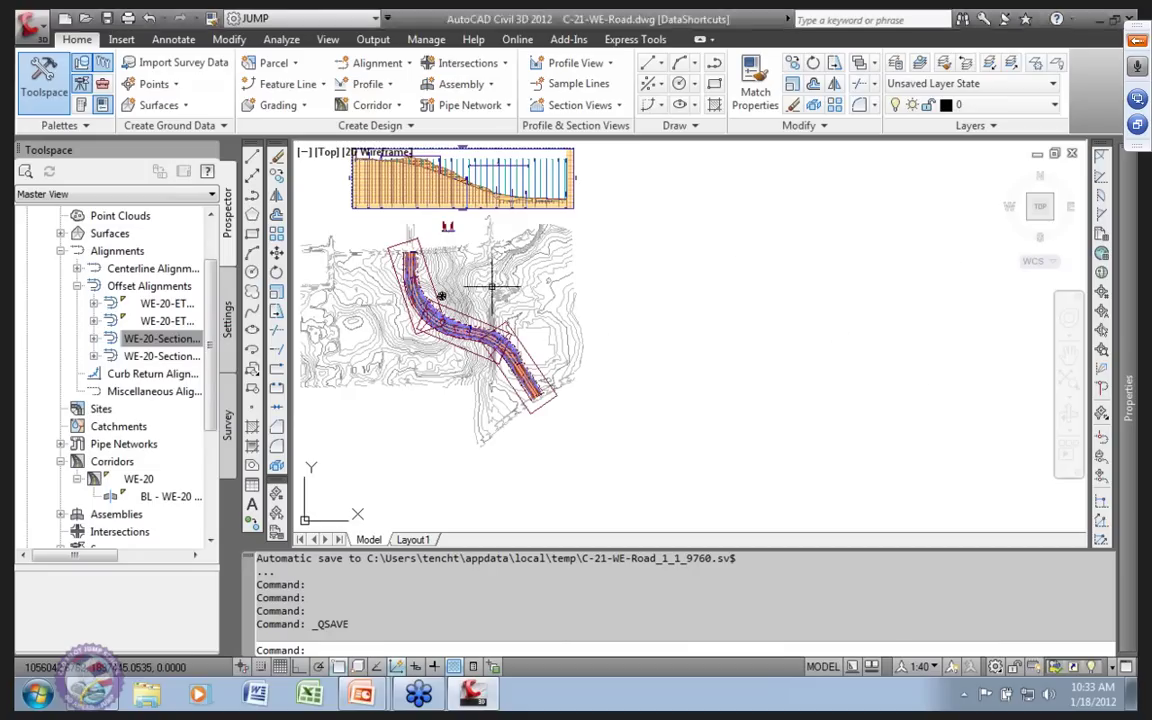
pyautogui.moveTo(458, 282); pyautogui.dragTo(517, 307, button='middle')
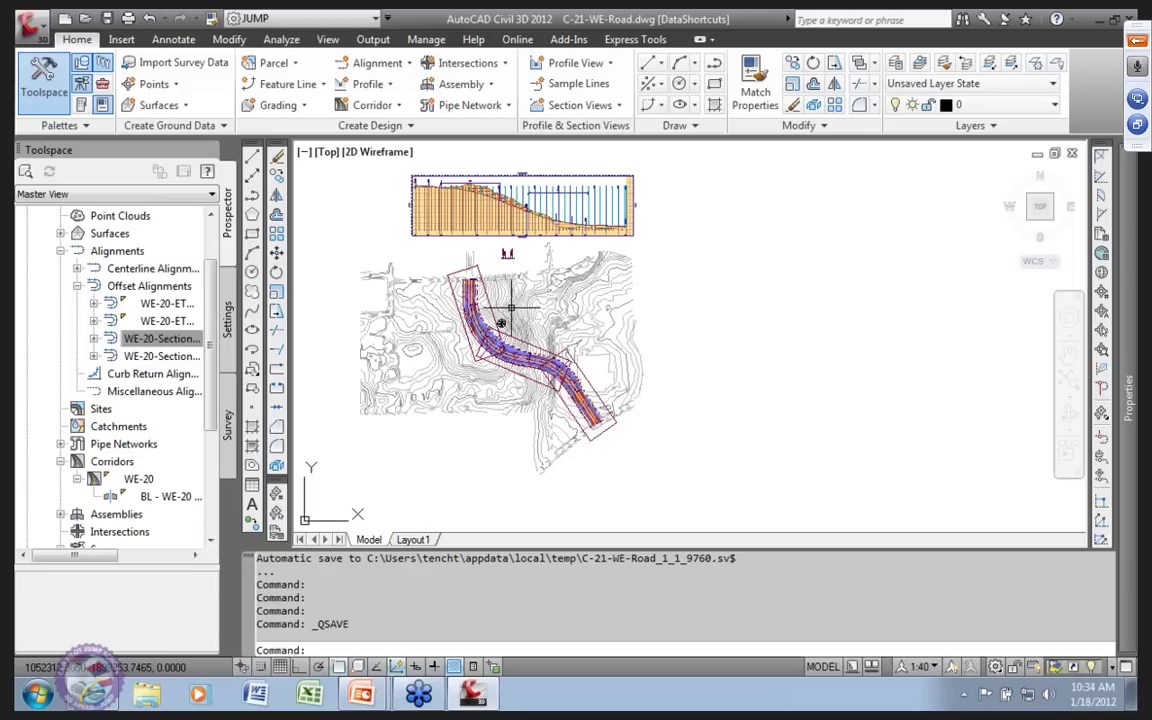
pyautogui.click(571, 88)
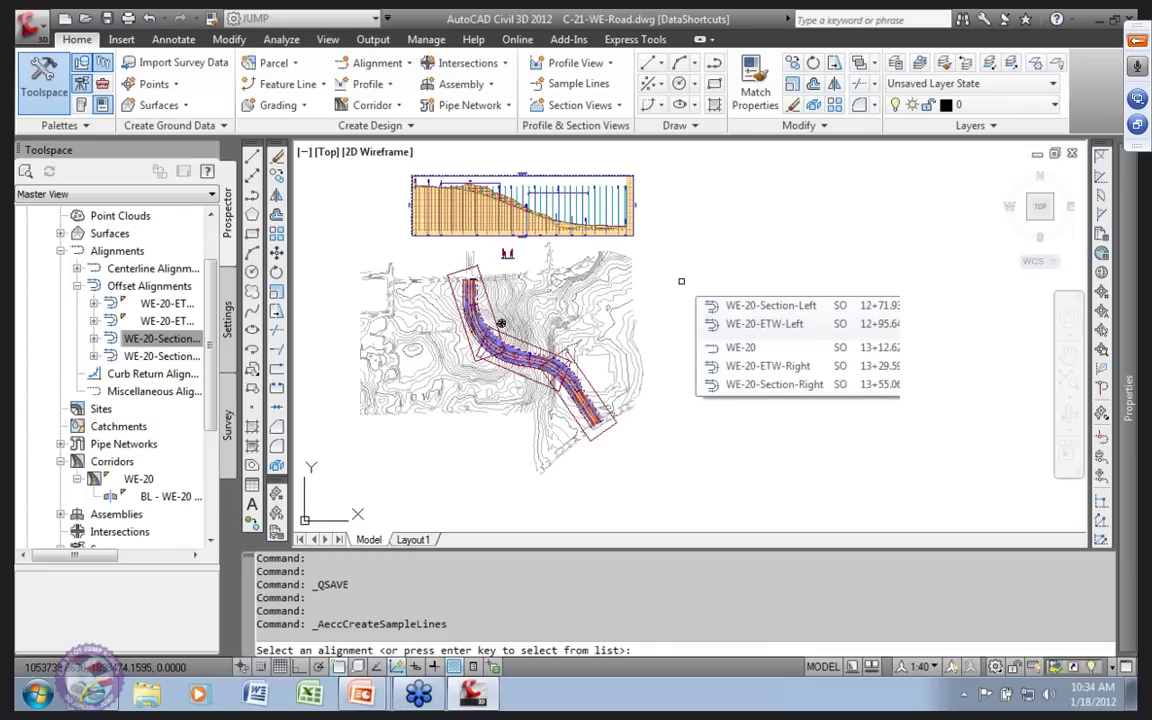
pyautogui.press('Return')
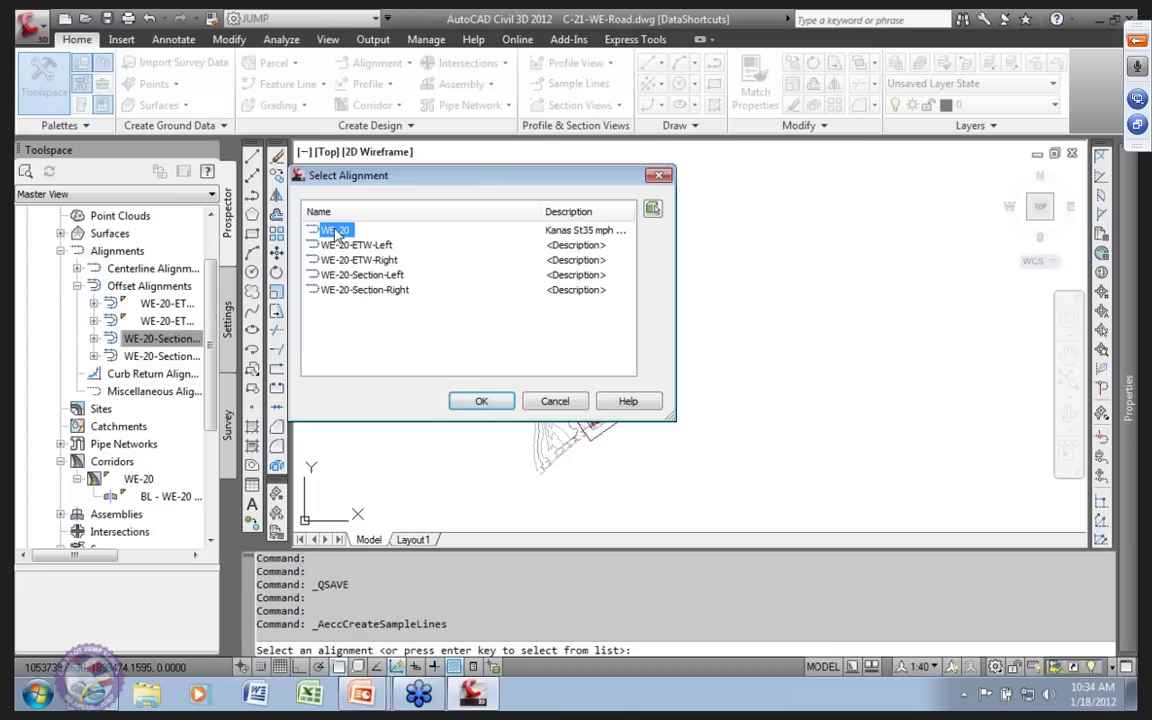
pyautogui.click(482, 402)
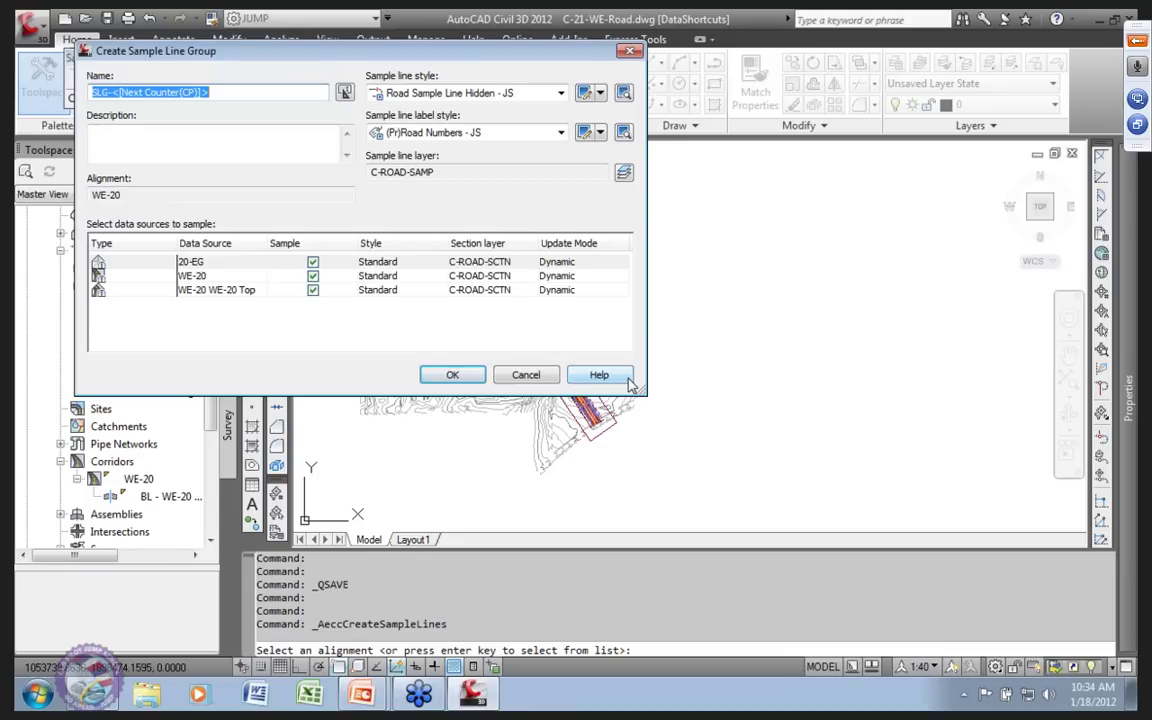
# Use Road Sample Line Hidden - JS as the sample line style and (Pr)Road Numbers - JS as the label style.
pyautogui.click(561, 93)
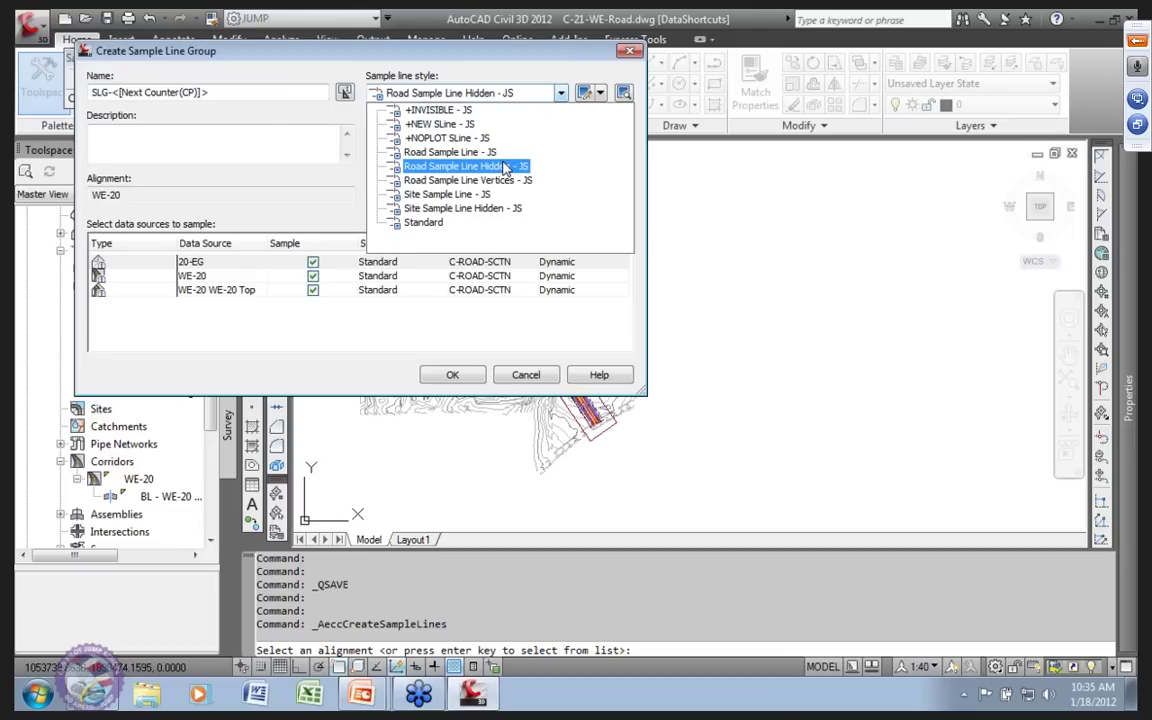
pyautogui.click(480, 166)
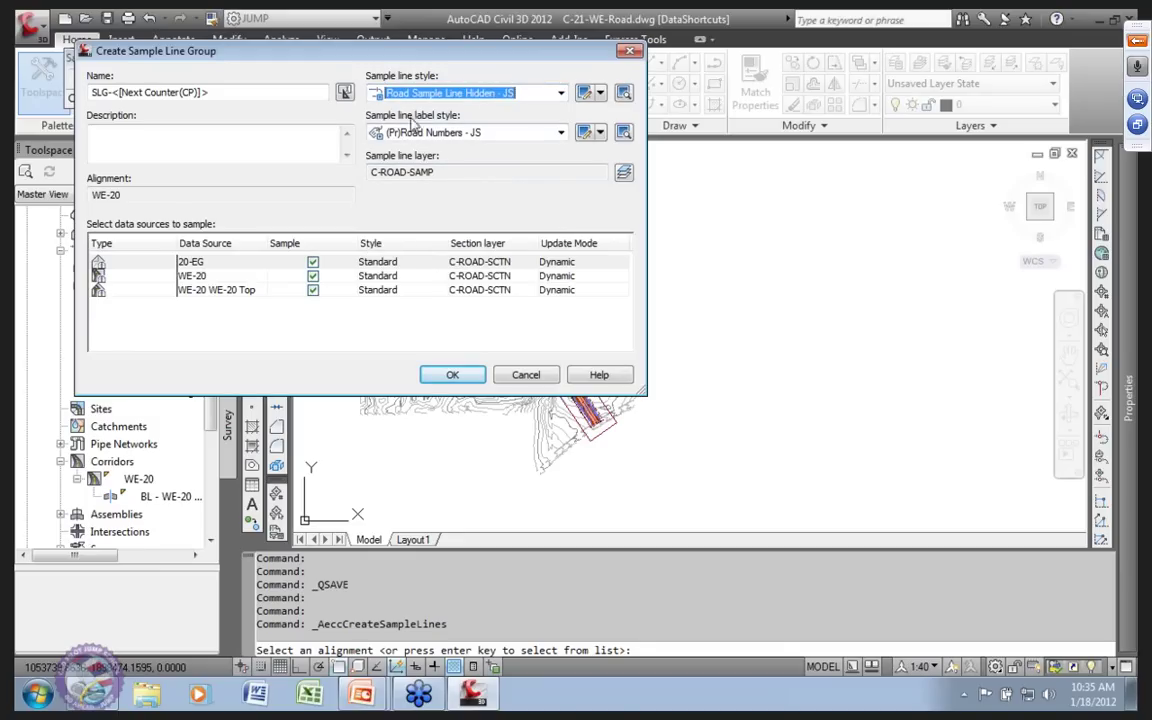
pyautogui.click(561, 133)
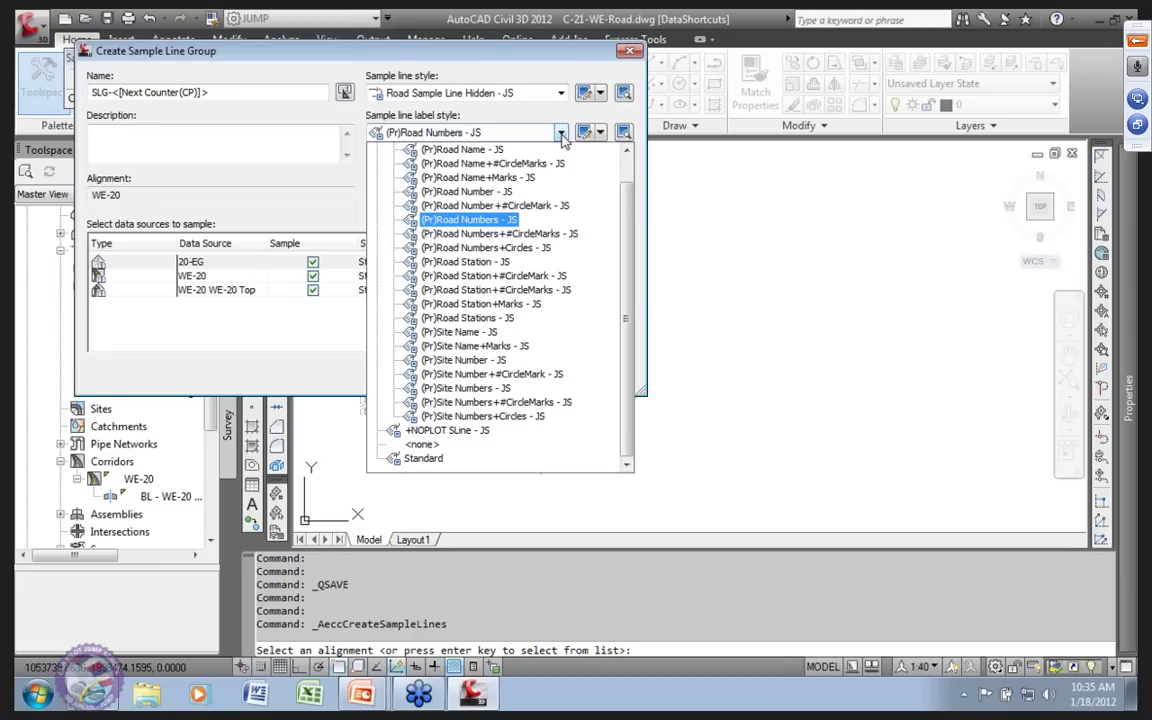
pyautogui.click(446, 216)
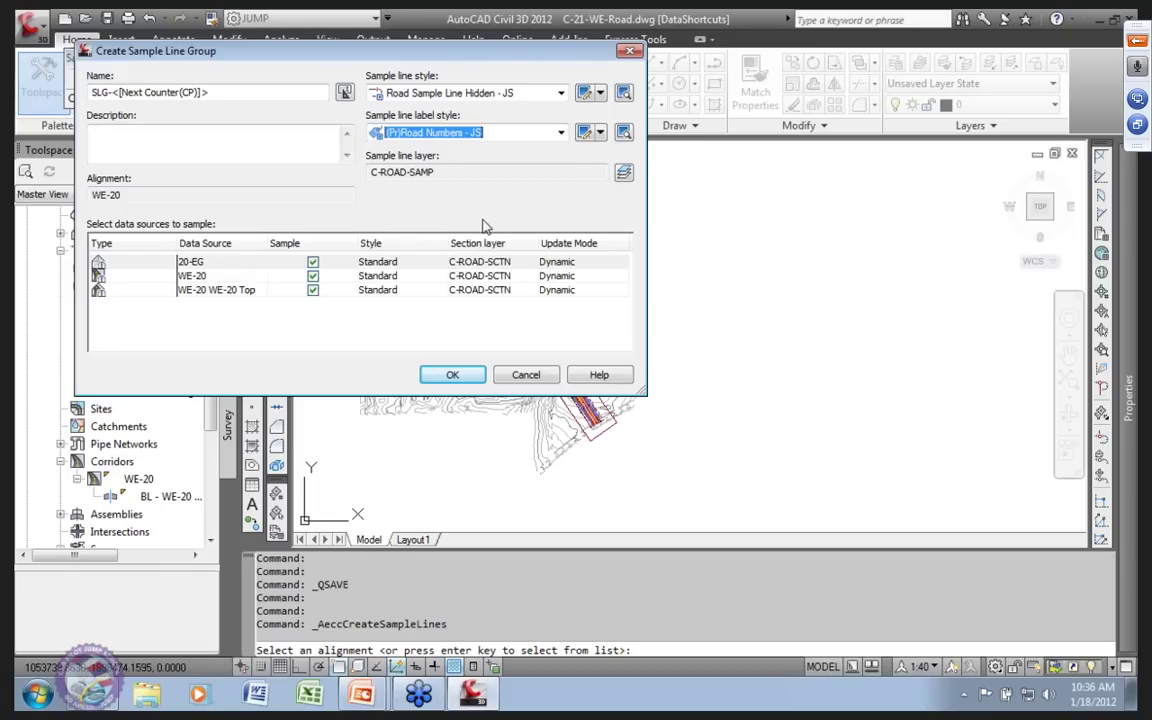
# Assign the (Ex)Ground - JS section style to the 20-EG surface and keep its update mode Dynamic.
pyautogui.click(413, 262)
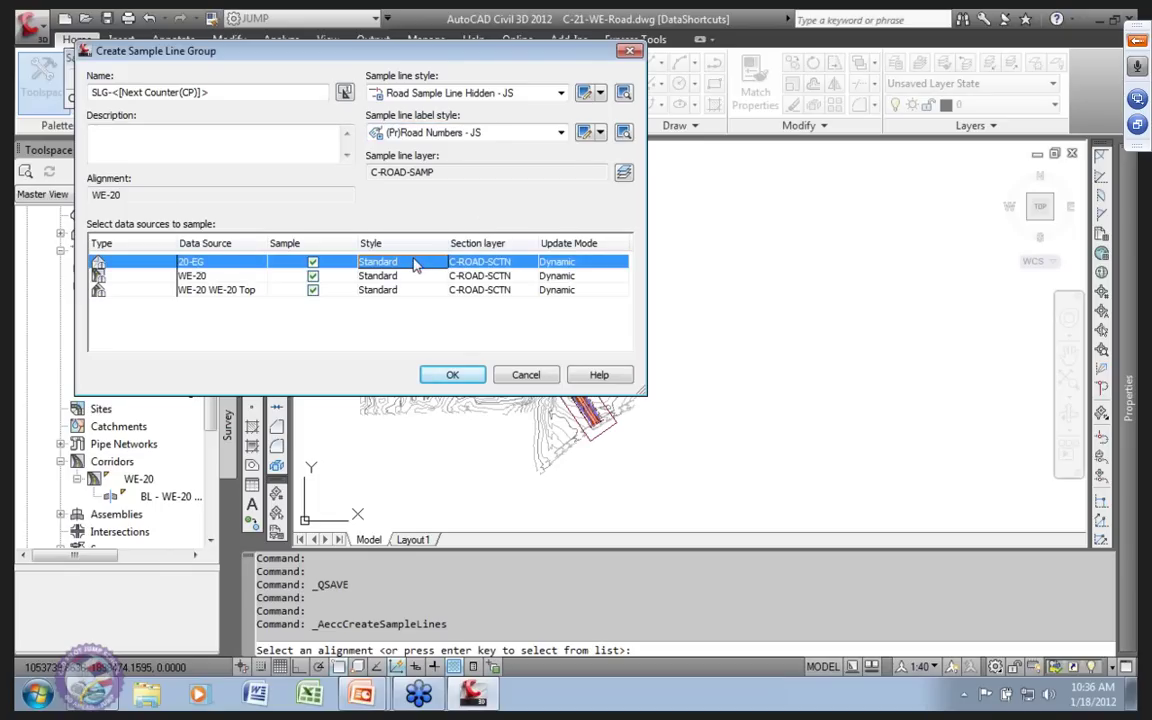
pyautogui.click(413, 262)
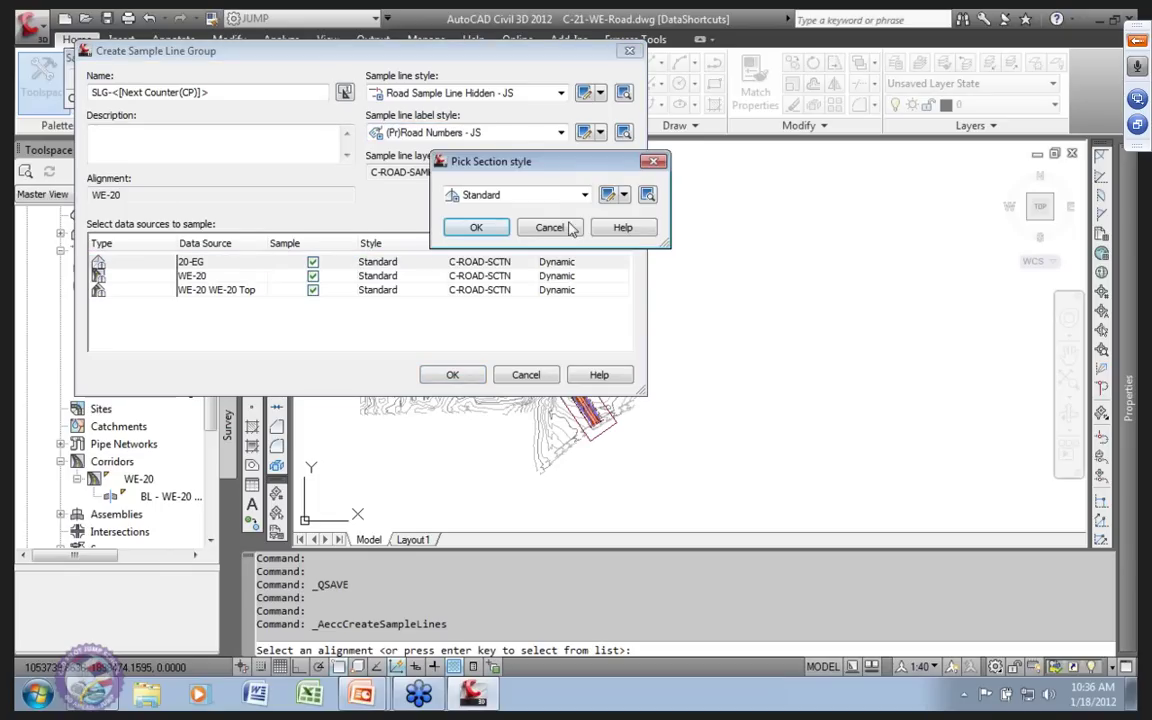
pyautogui.click(584, 195)
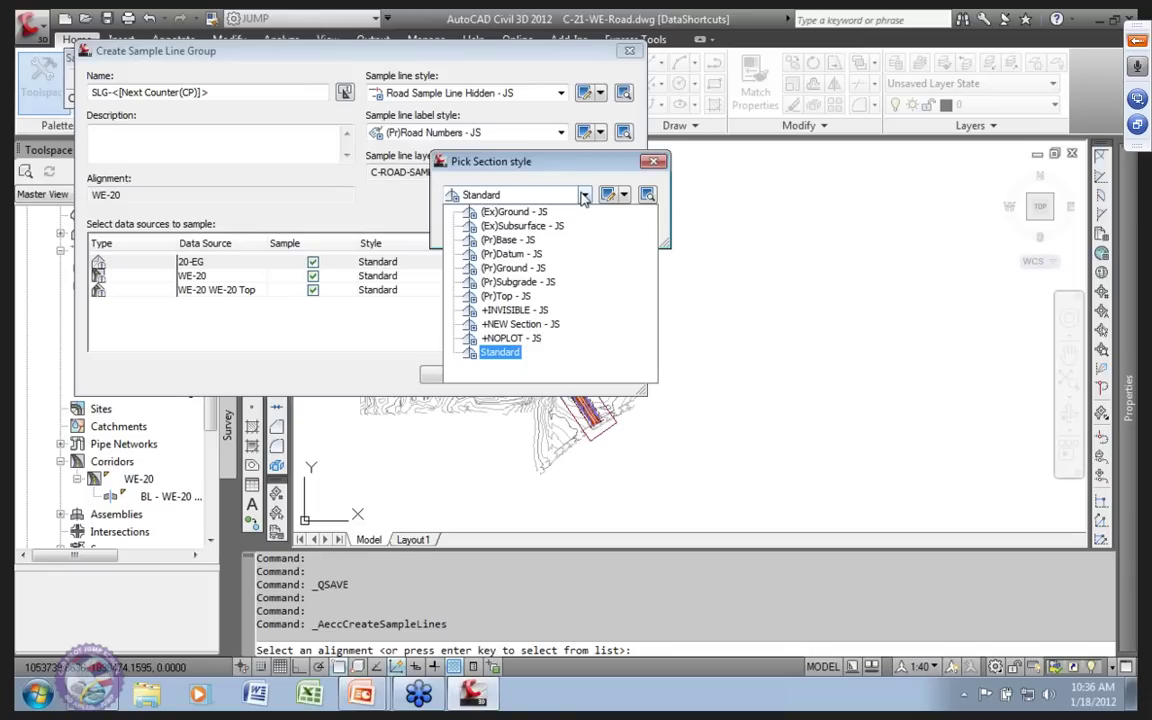
pyautogui.click(508, 212)
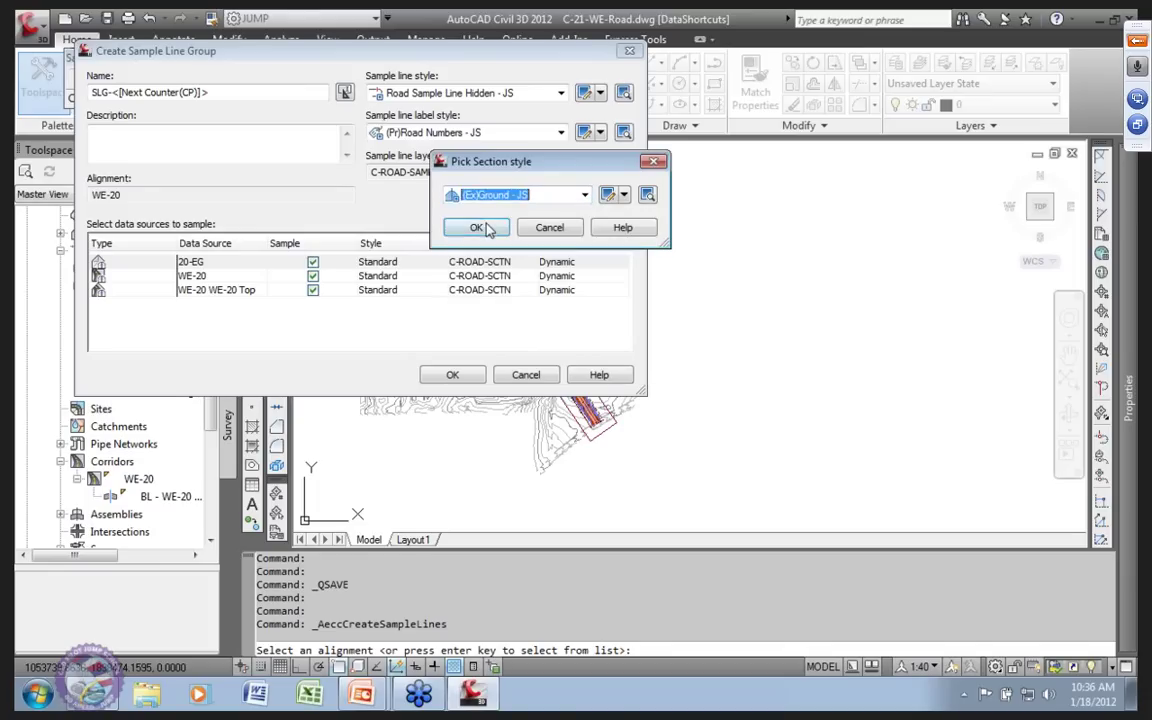
pyautogui.click(478, 227)
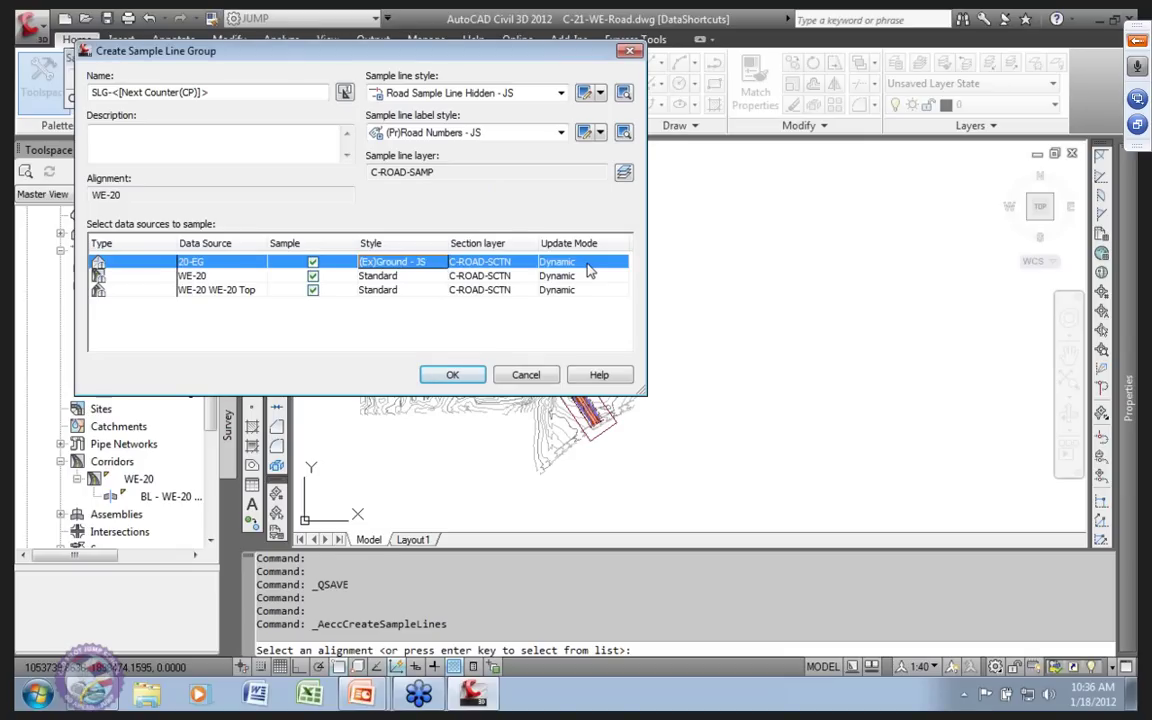
pyautogui.click(588, 266)
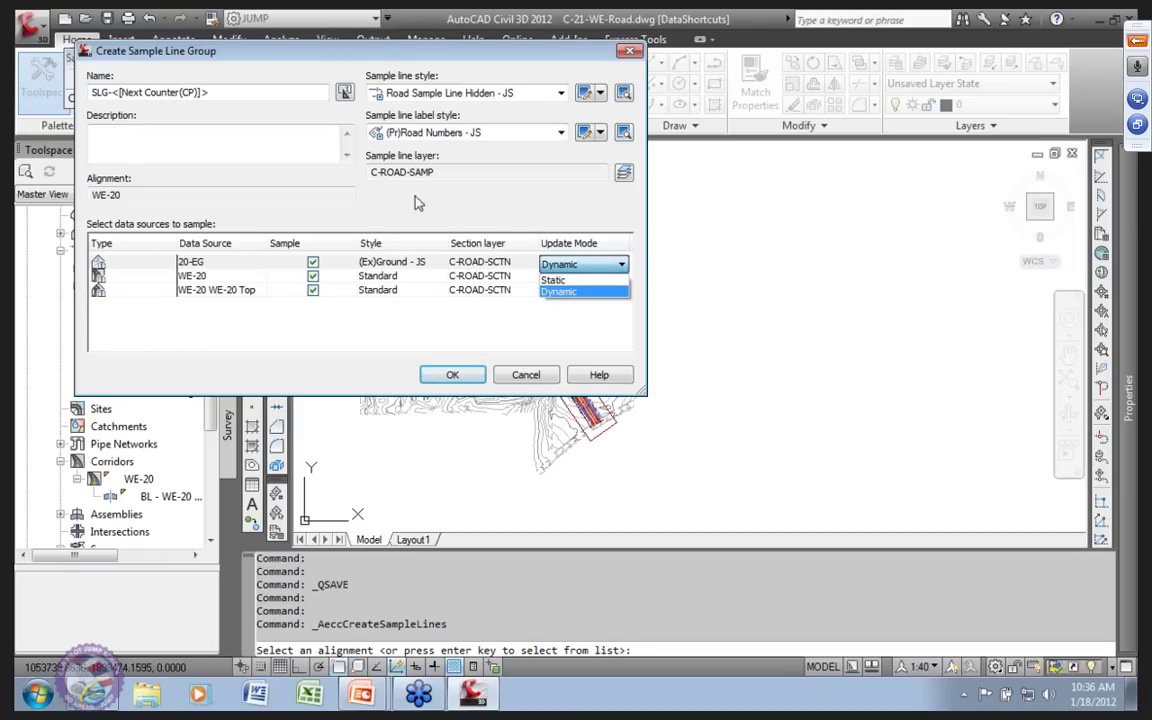
pyautogui.click(452, 205)
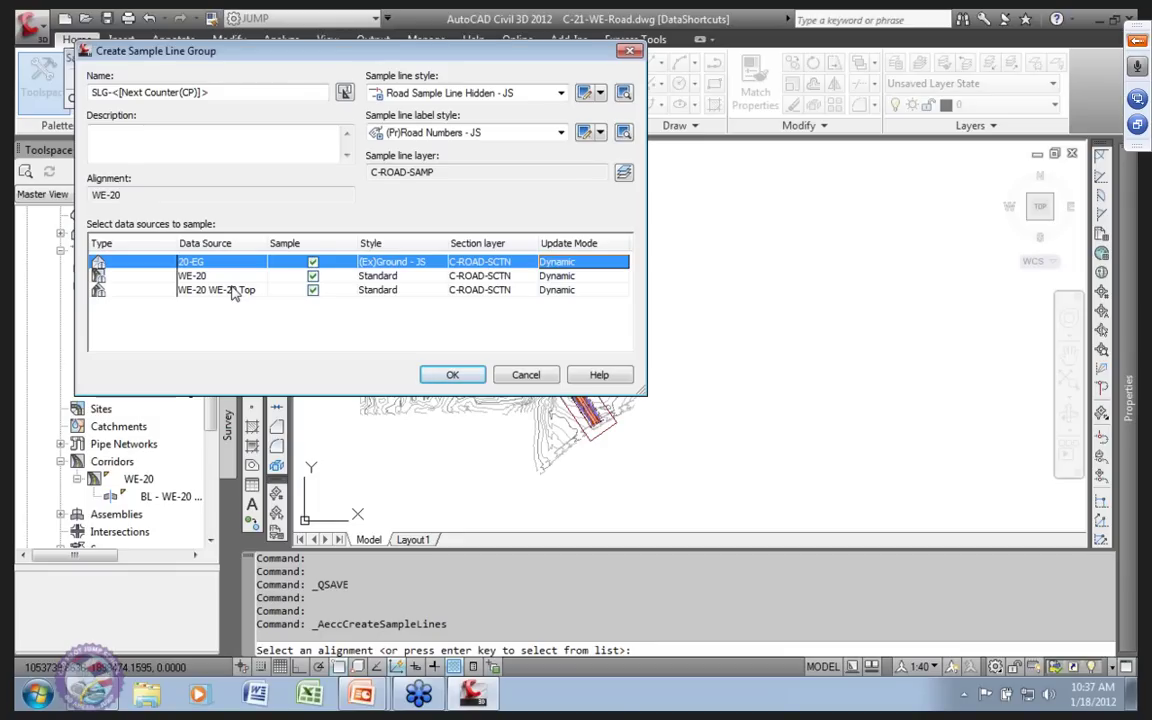
# Assign the (Pr)Top - JS section style to the WE-20 Top corridor surface.
pyautogui.click(378, 290)
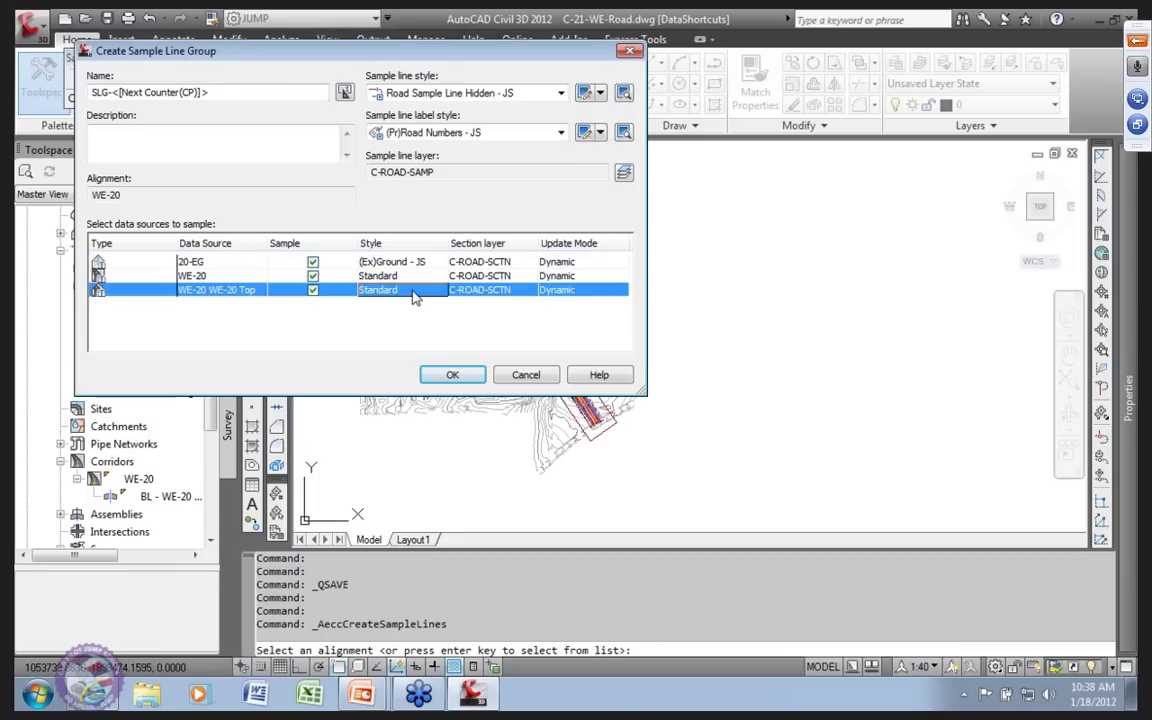
pyautogui.click(405, 290)
pyautogui.click(585, 195)
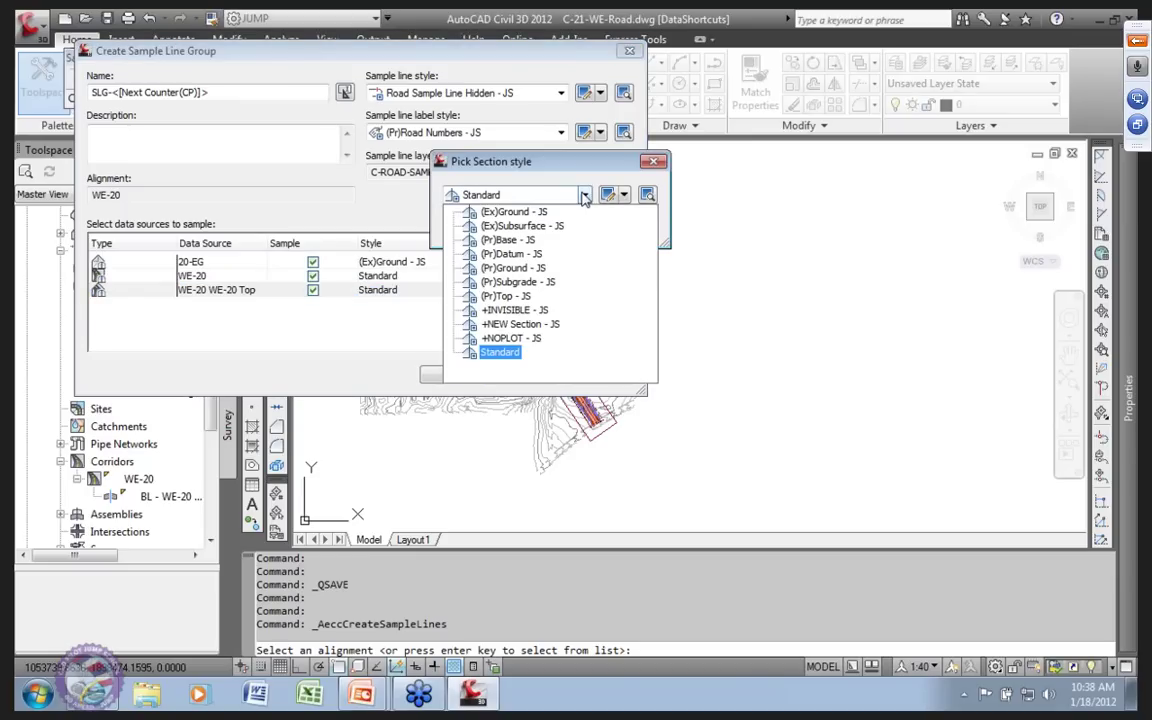
pyautogui.click(508, 297)
pyautogui.click(456, 227)
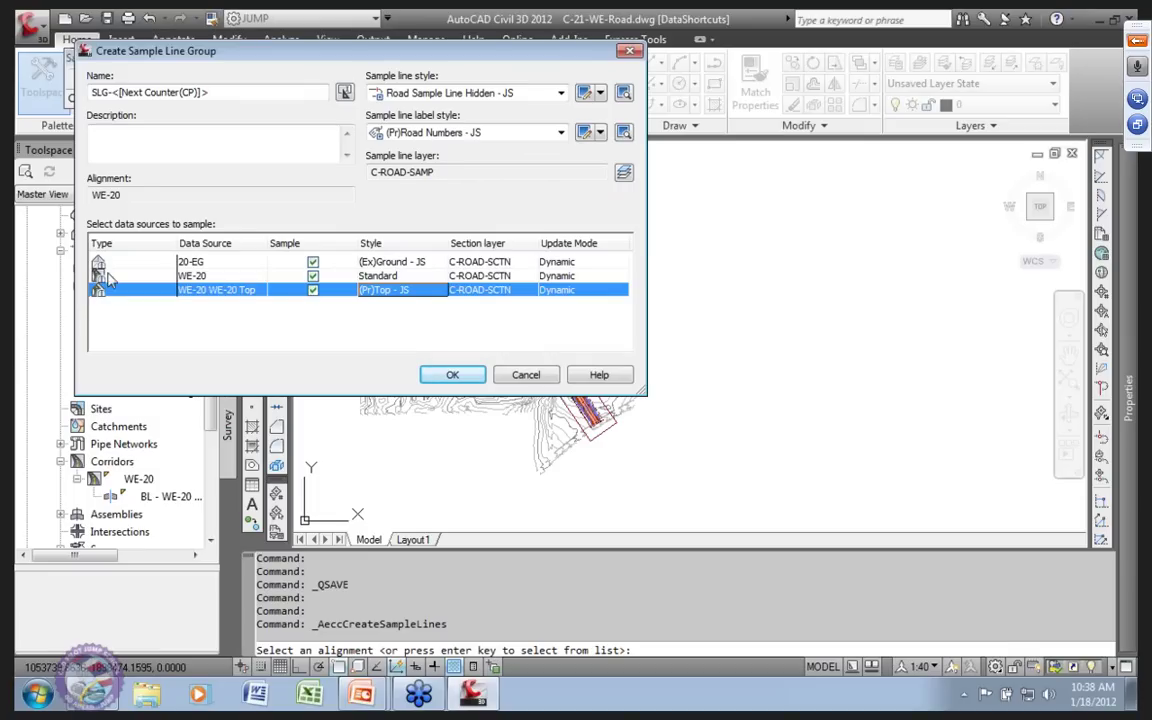
# Choose Sec Road Codes With Labels - JS as the code set style for the WE-20 corridor data source.
pyautogui.click(424, 279)
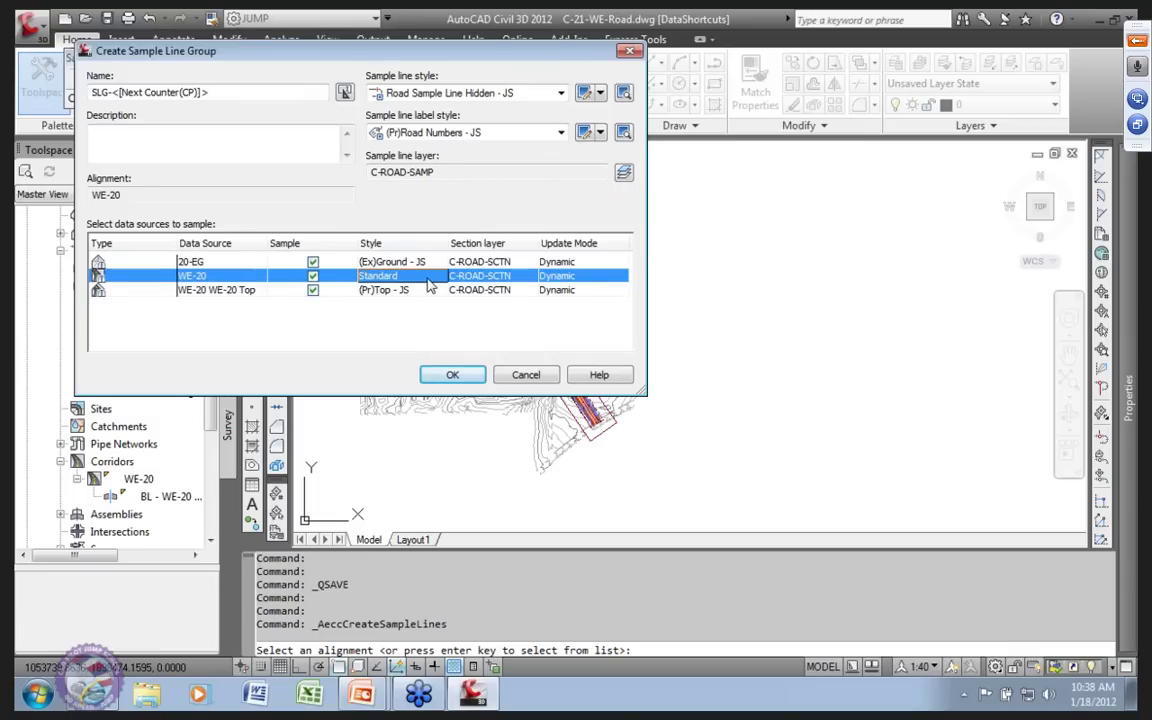
pyautogui.click(385, 275)
pyautogui.click(585, 196)
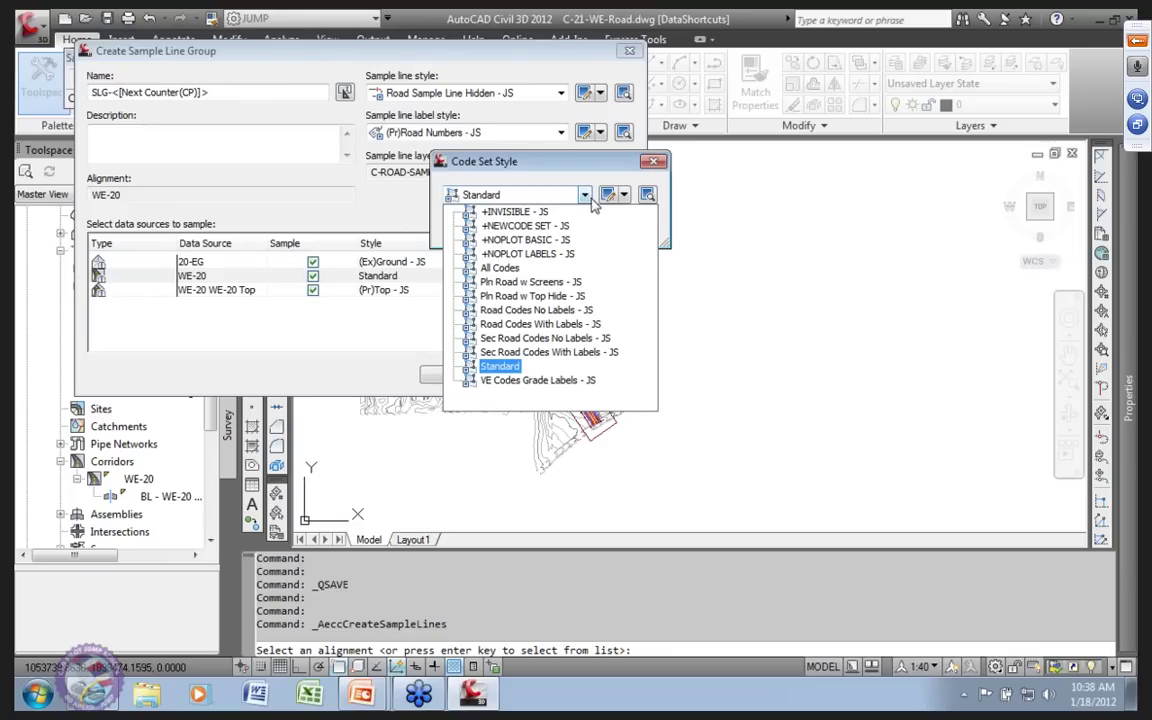
pyautogui.click(549, 352)
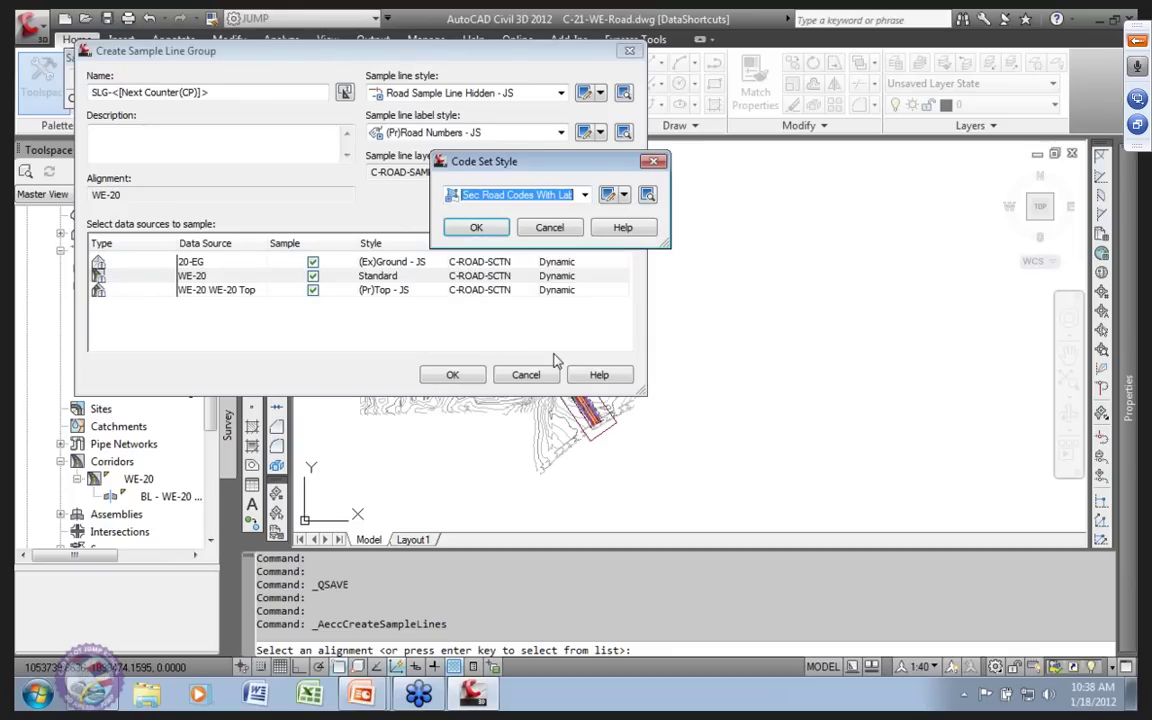
# Examine the styles and label styles assigned to the link and shape codes in the Sec Road Codes With Labels - JS code set.
pyautogui.click(624, 196)
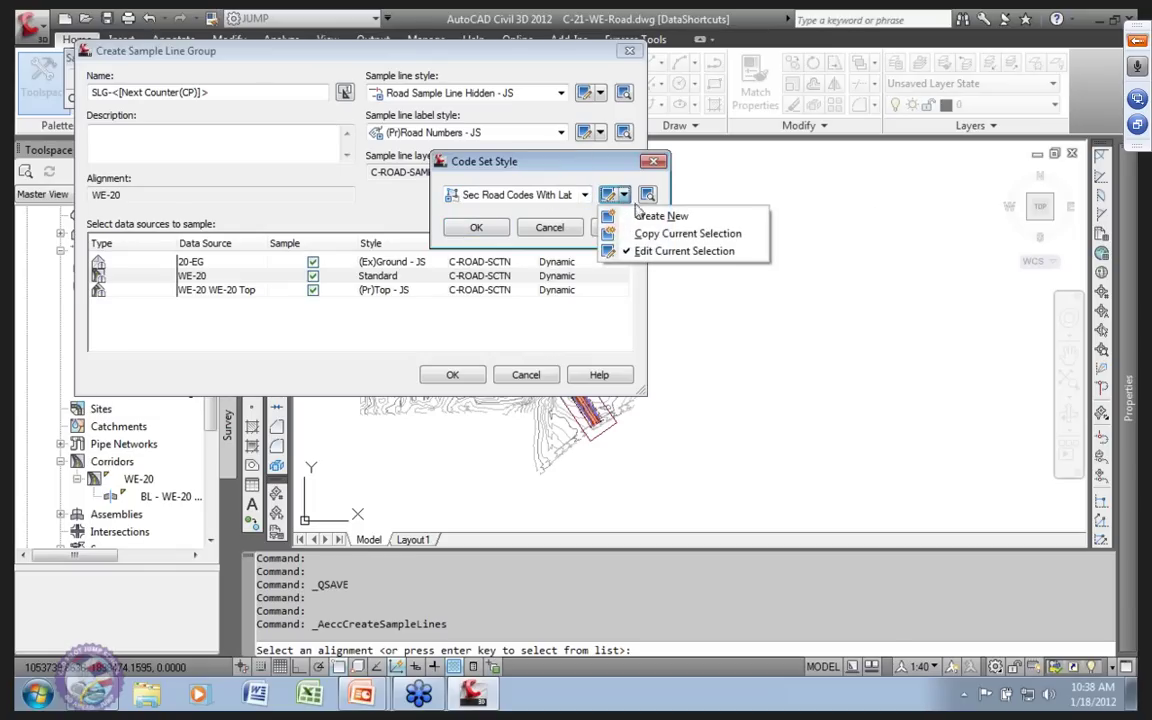
pyautogui.click(667, 254)
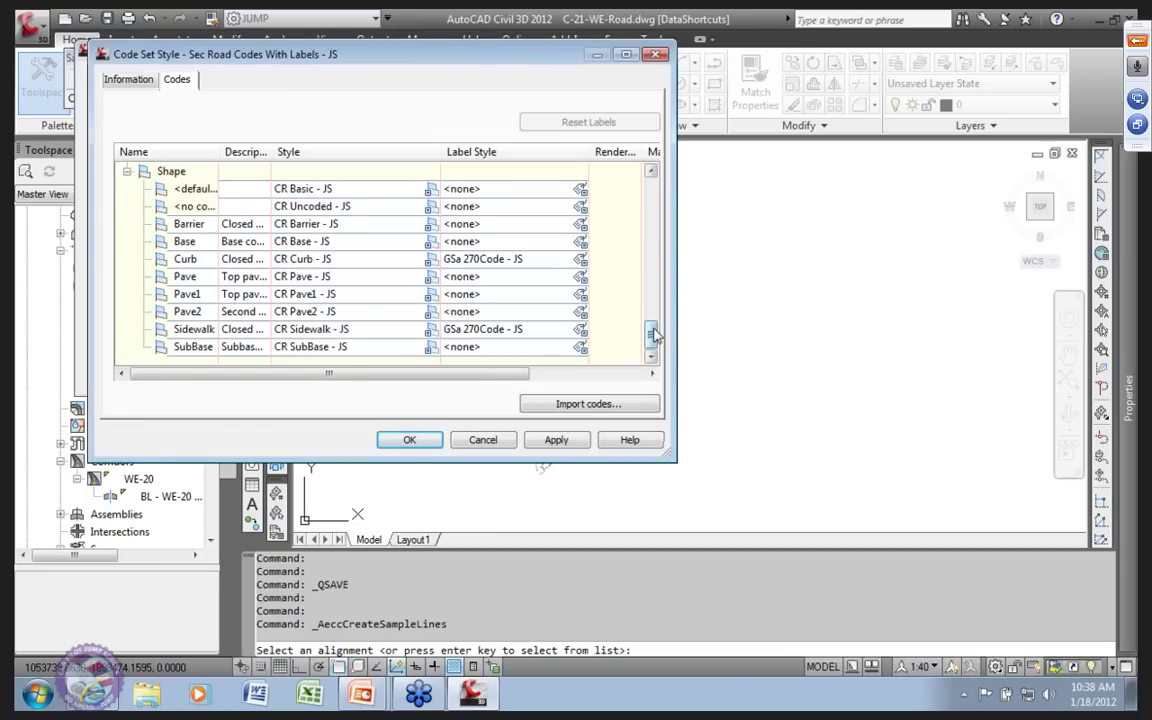
pyautogui.moveTo(652, 335)
pyautogui.mouseDown()
pyautogui.moveTo(653, 309)
pyautogui.moveTo(656, 340)
pyautogui.mouseUp()
pyautogui.moveTo(652, 335); pyautogui.dragTo(652, 335)
pyautogui.moveTo(285, 241); pyautogui.dragTo(295, 262)
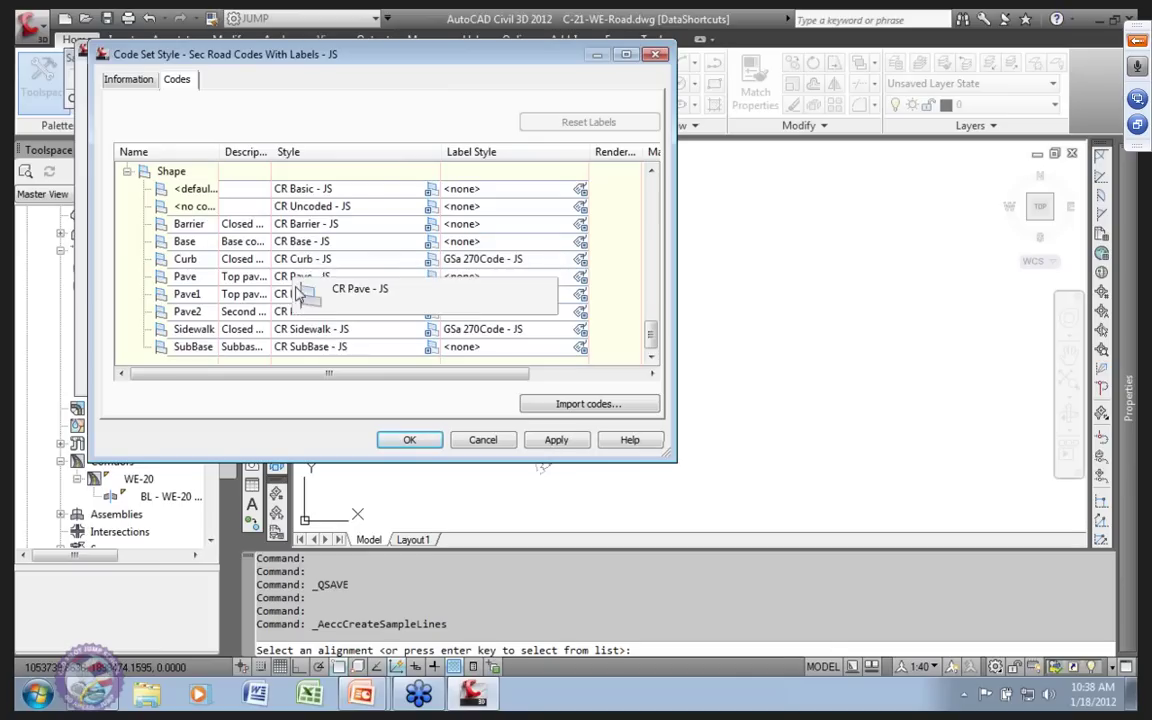
pyautogui.moveTo(650, 330); pyautogui.dragTo(636, 224)
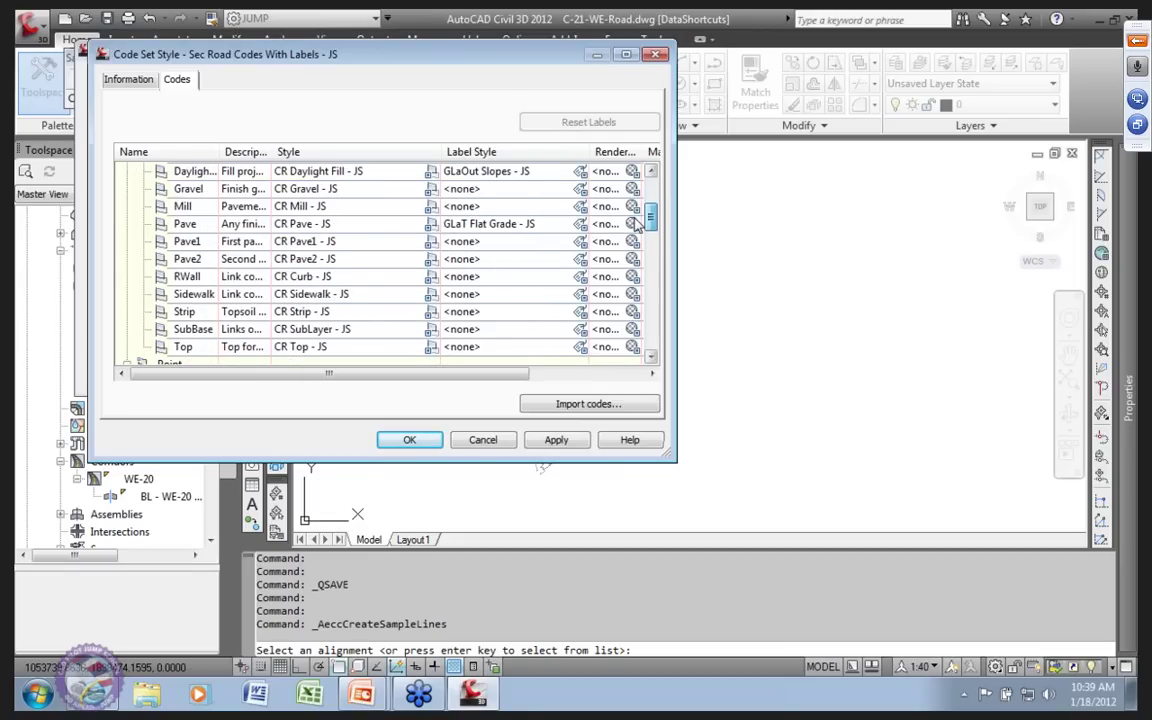
pyautogui.moveTo(636, 224); pyautogui.dragTo(636, 221)
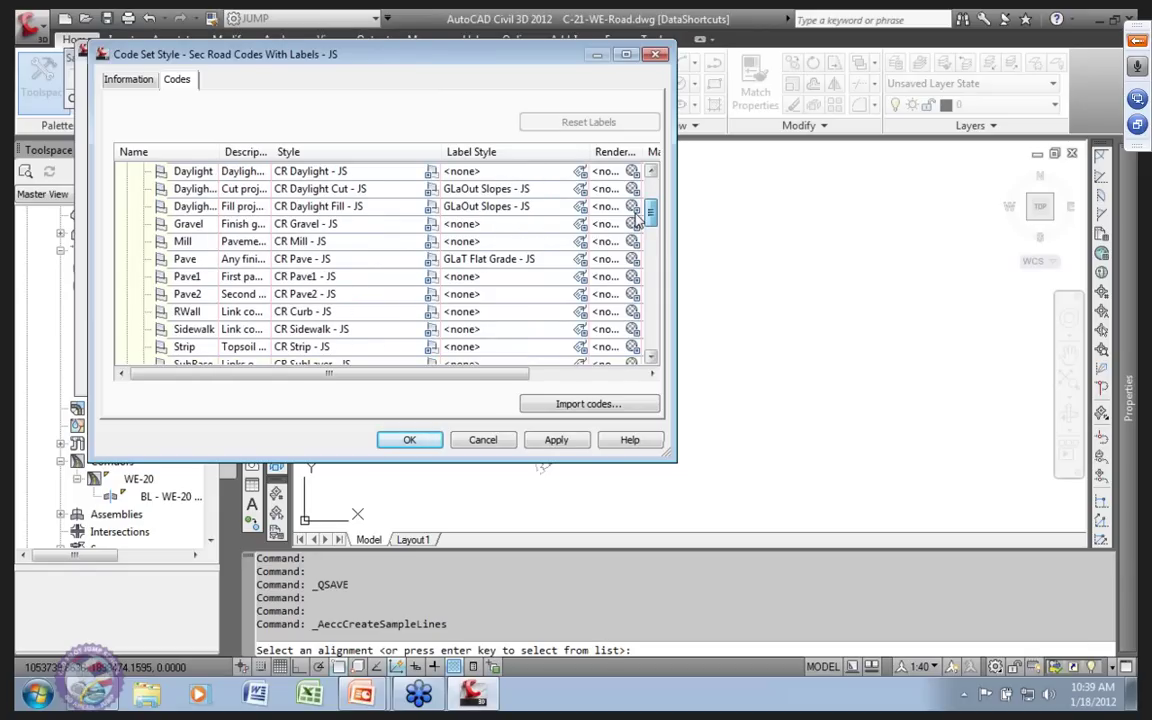
pyautogui.moveTo(636, 222); pyautogui.dragTo(652, 215)
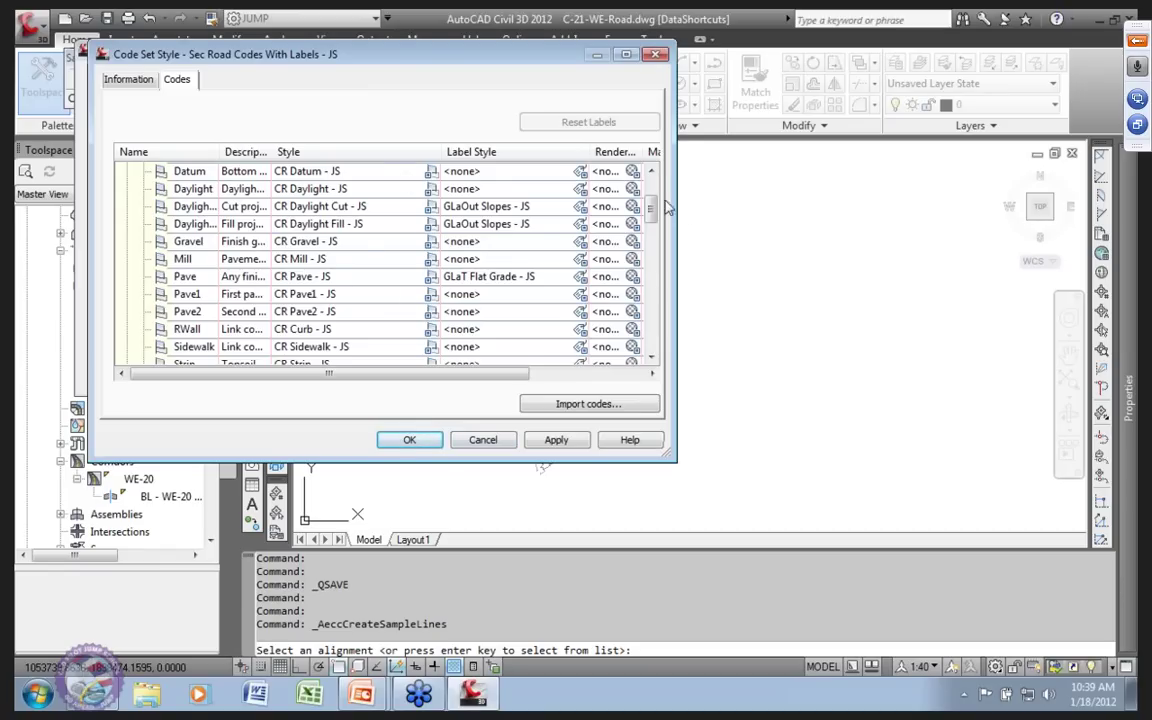
pyautogui.moveTo(653, 211); pyautogui.dragTo(680, 358)
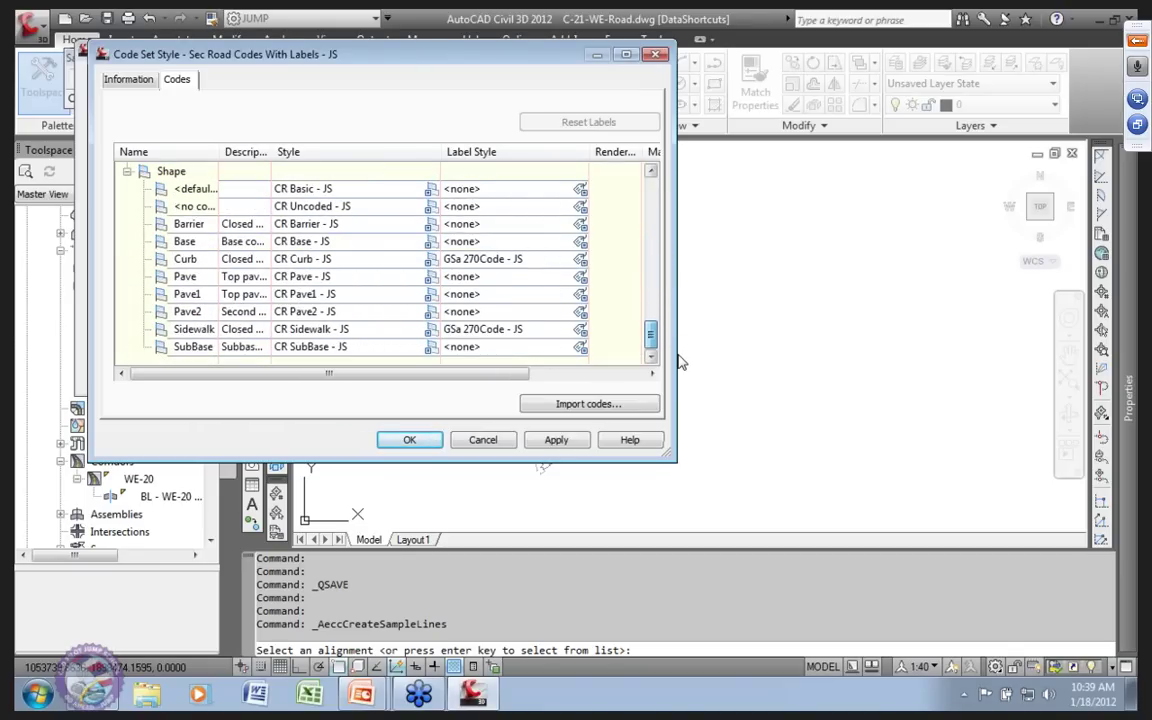
pyautogui.click(409, 441)
# Accept the WE-20 corridor's code set style and create the sample line group.
pyautogui.click(469, 226)
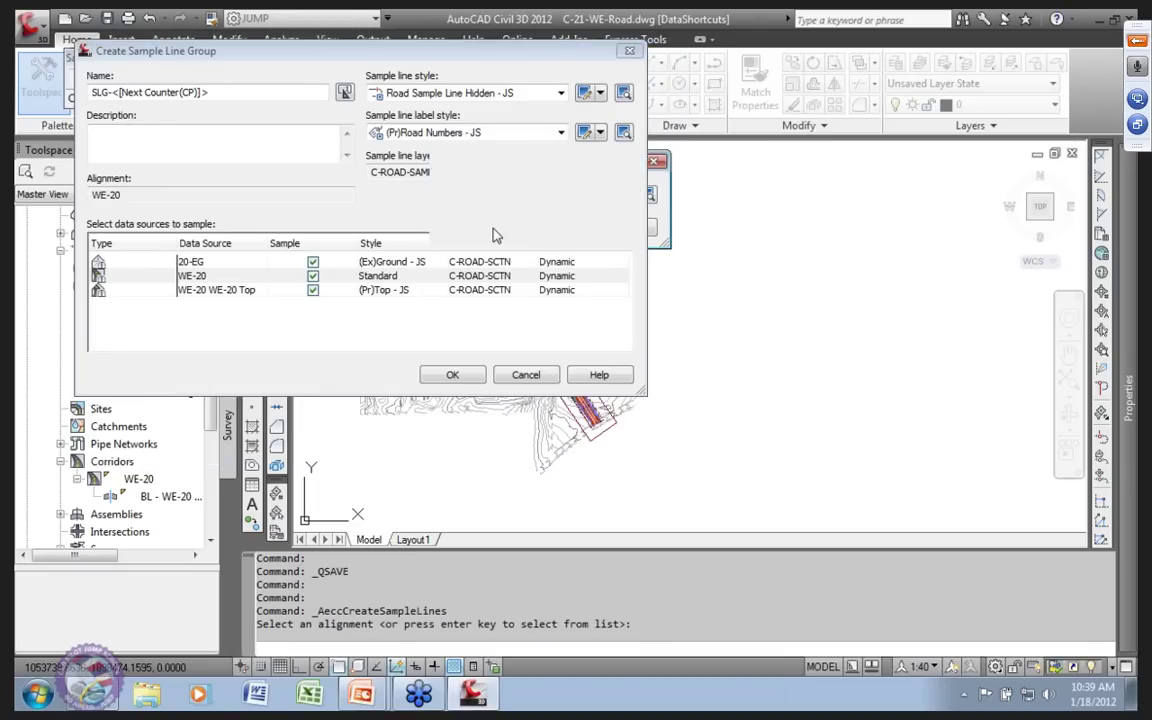
pyautogui.click(453, 377)
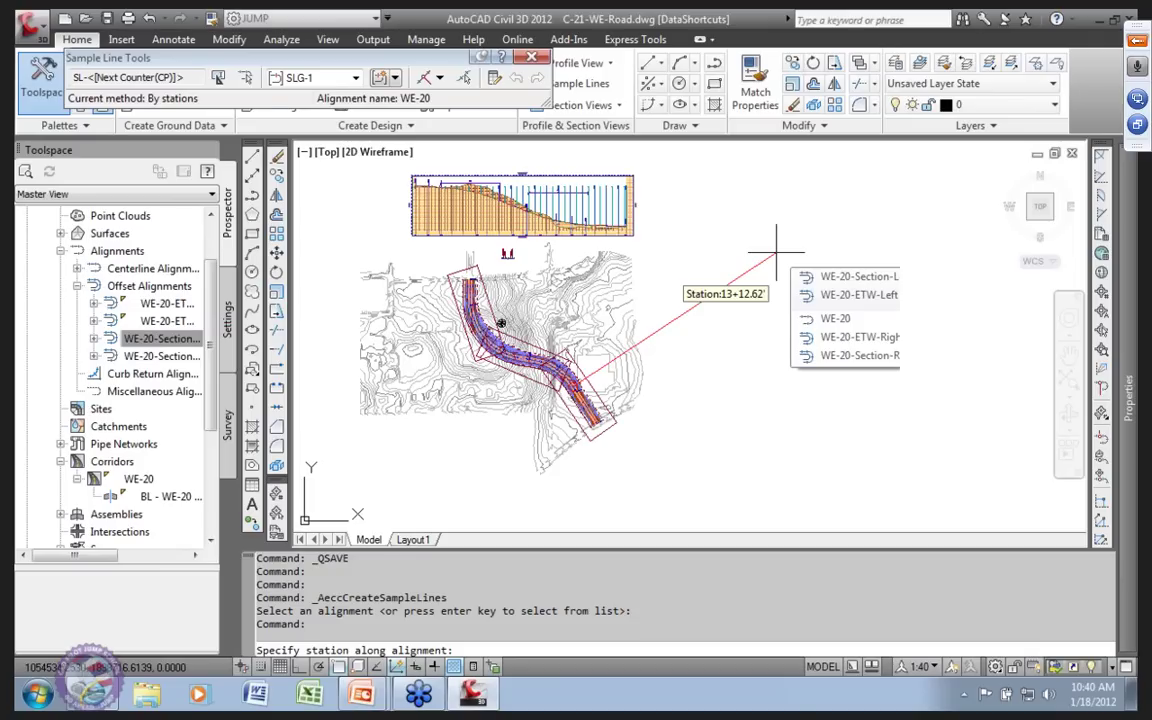
# Switch the sample line creation method to From corridor stations for the WE-20 alignment.
pyautogui.scroll(3, 534, 355)
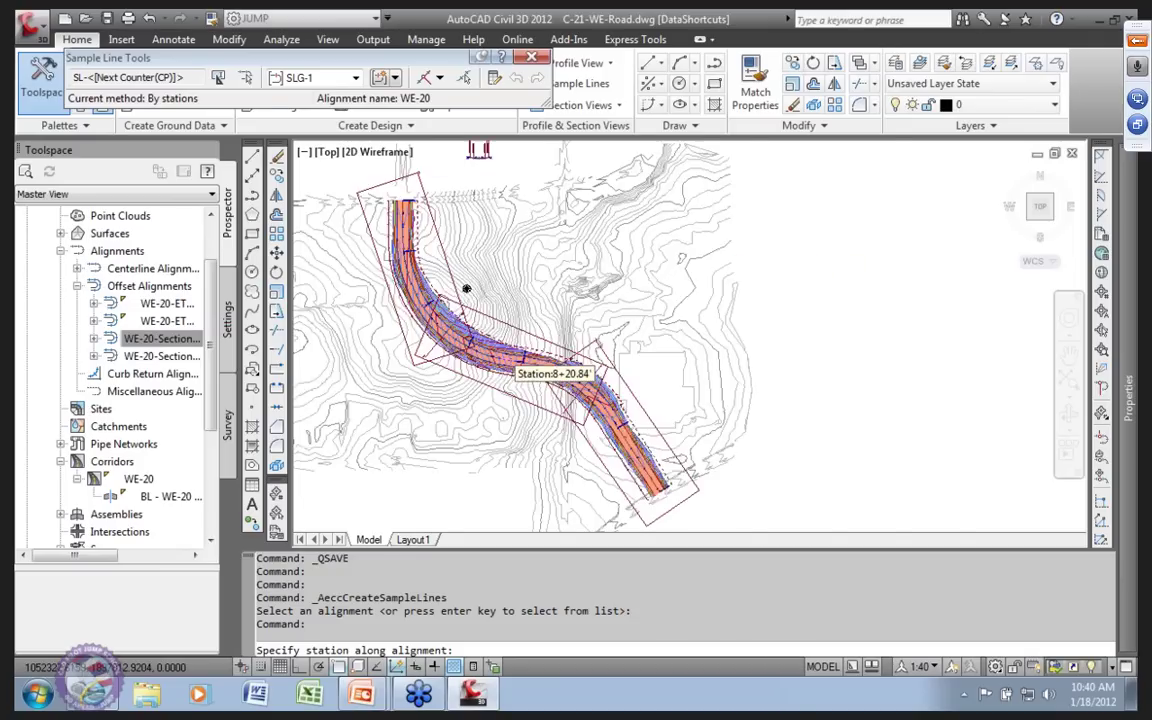
pyautogui.scroll(4, 513, 362)
pyautogui.scroll(3, 545, 355)
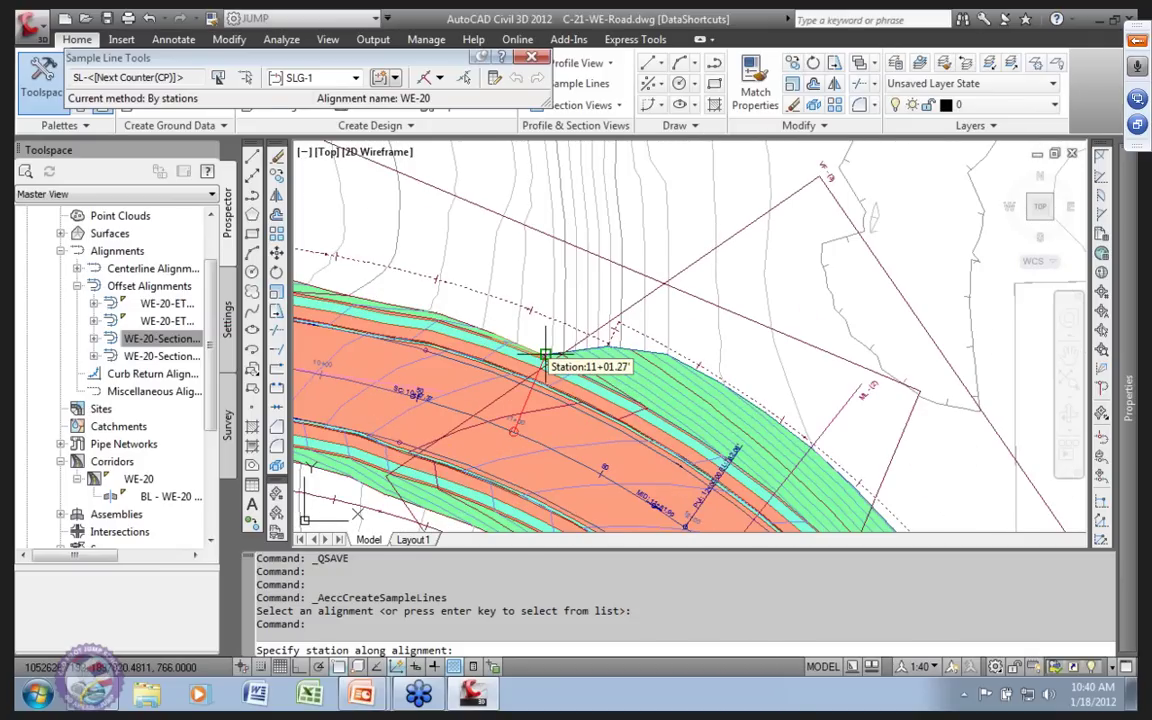
pyautogui.scroll(-5, 495, 212)
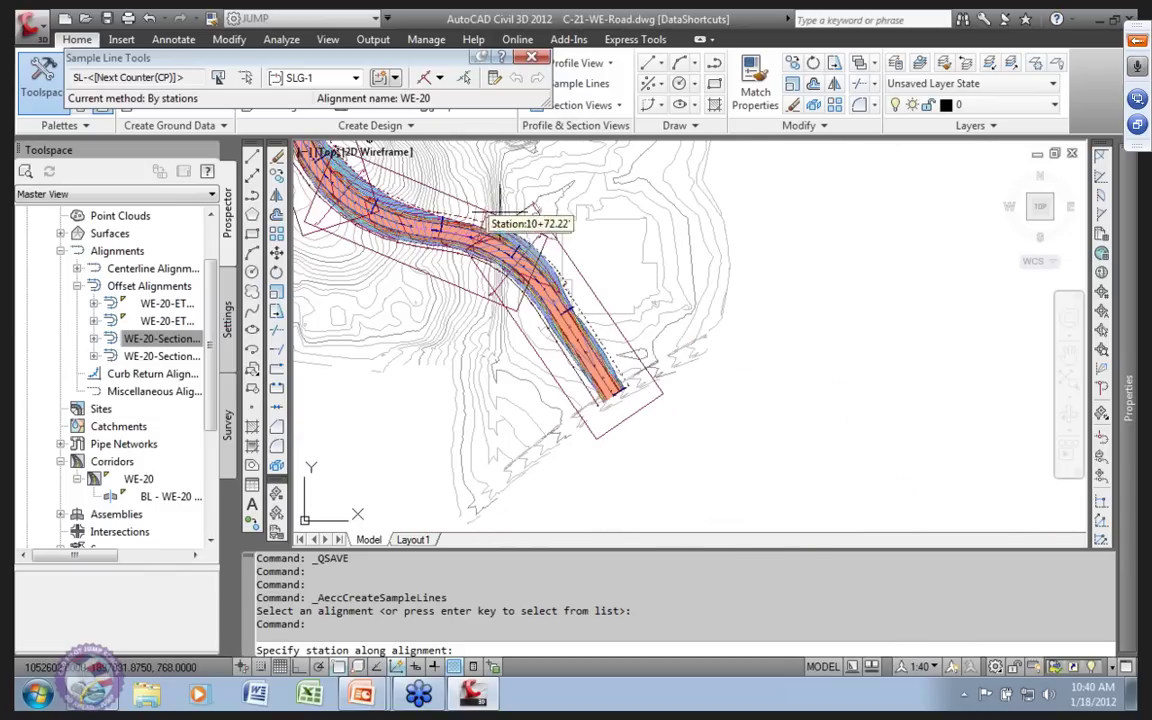
pyautogui.click(440, 78)
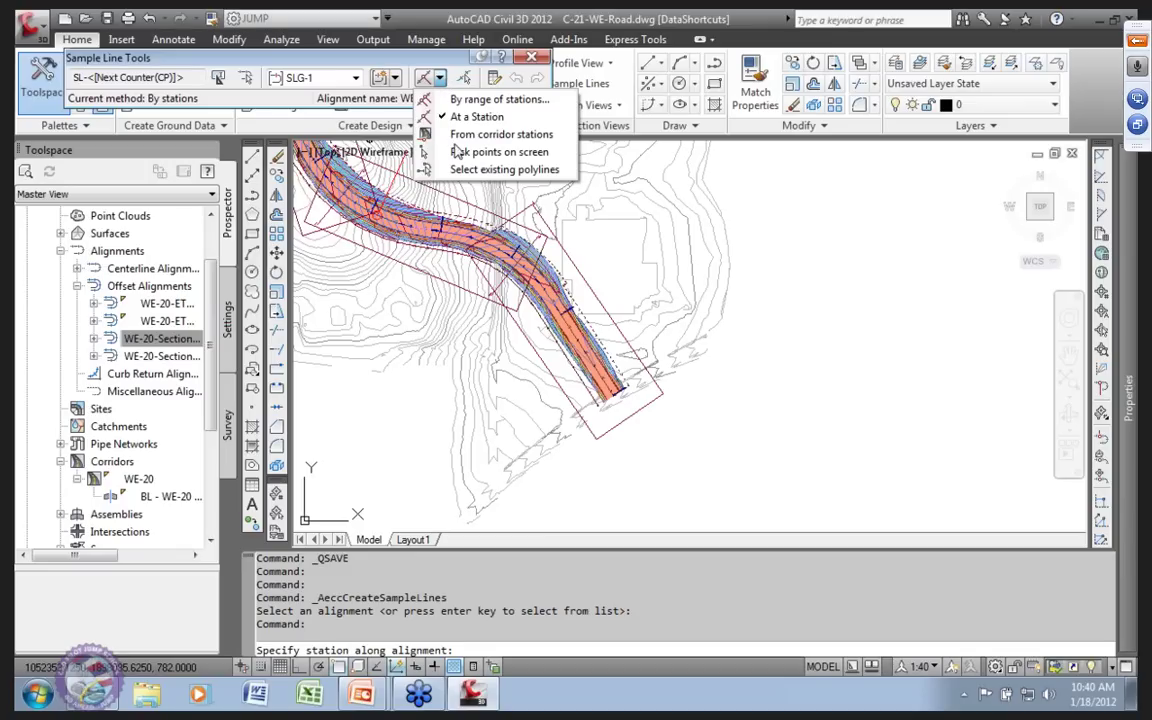
pyautogui.click(495, 134)
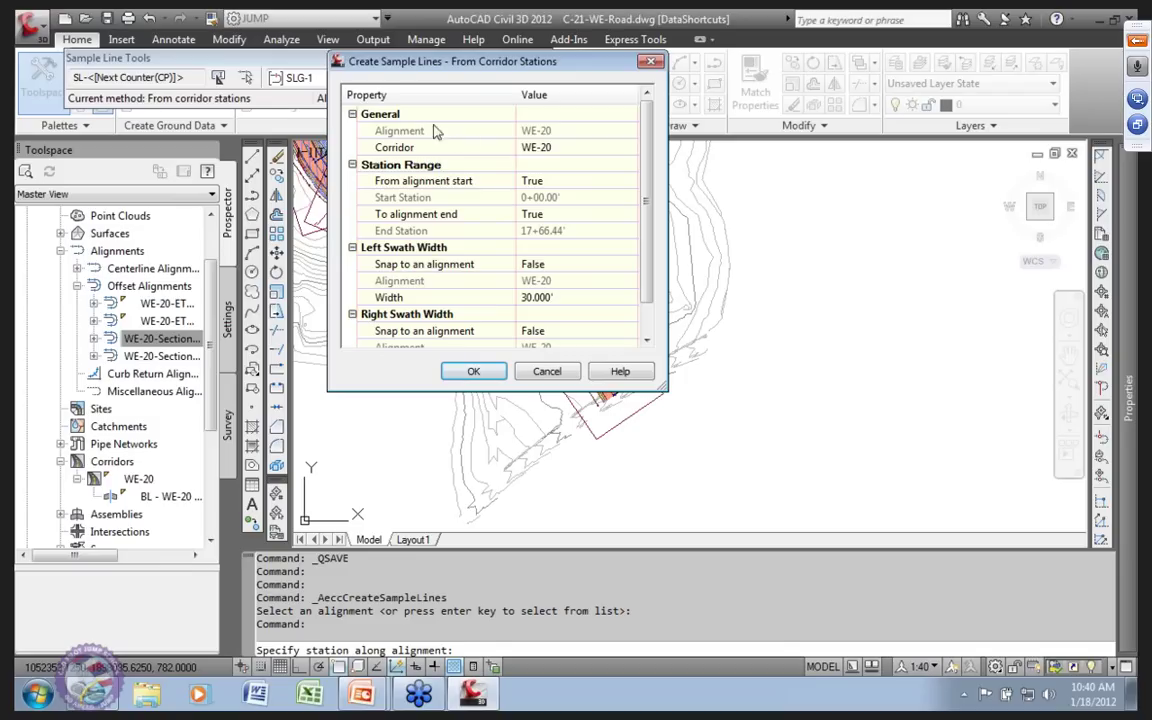
pyautogui.moveTo(456, 63); pyautogui.dragTo(371, 38)
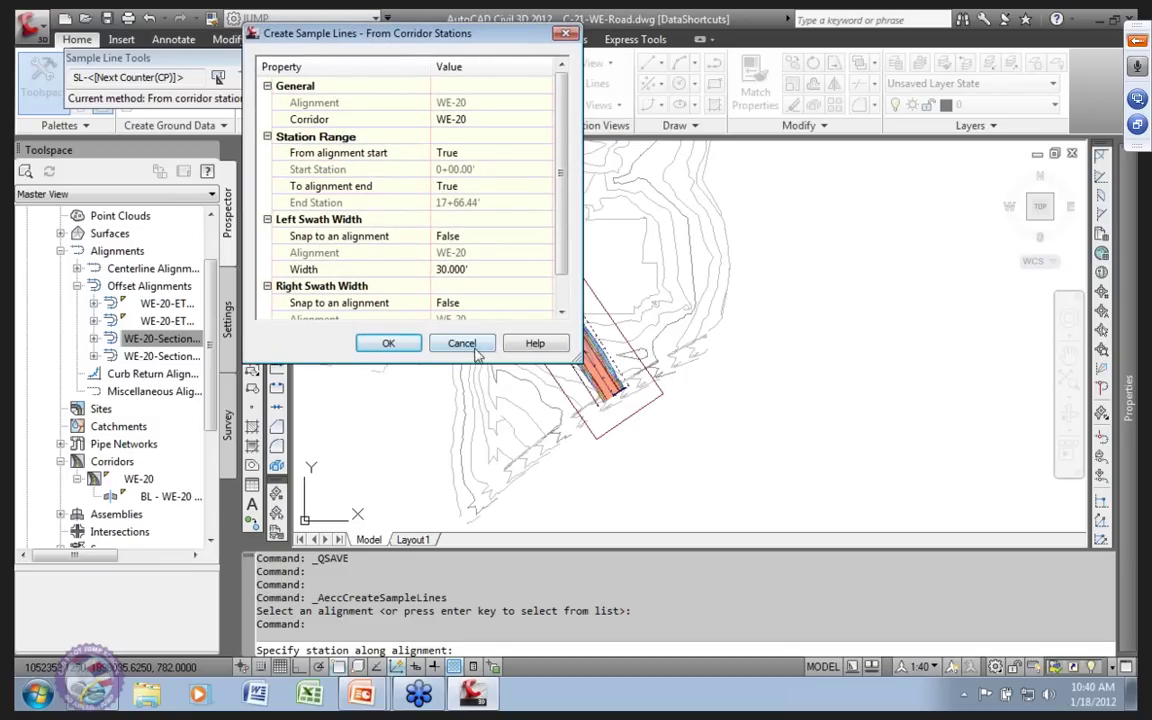
# Turn on alignment snapping for the left swath width and choose WE-20-Section-Left as its offset alignment.
pyautogui.click(488, 240)
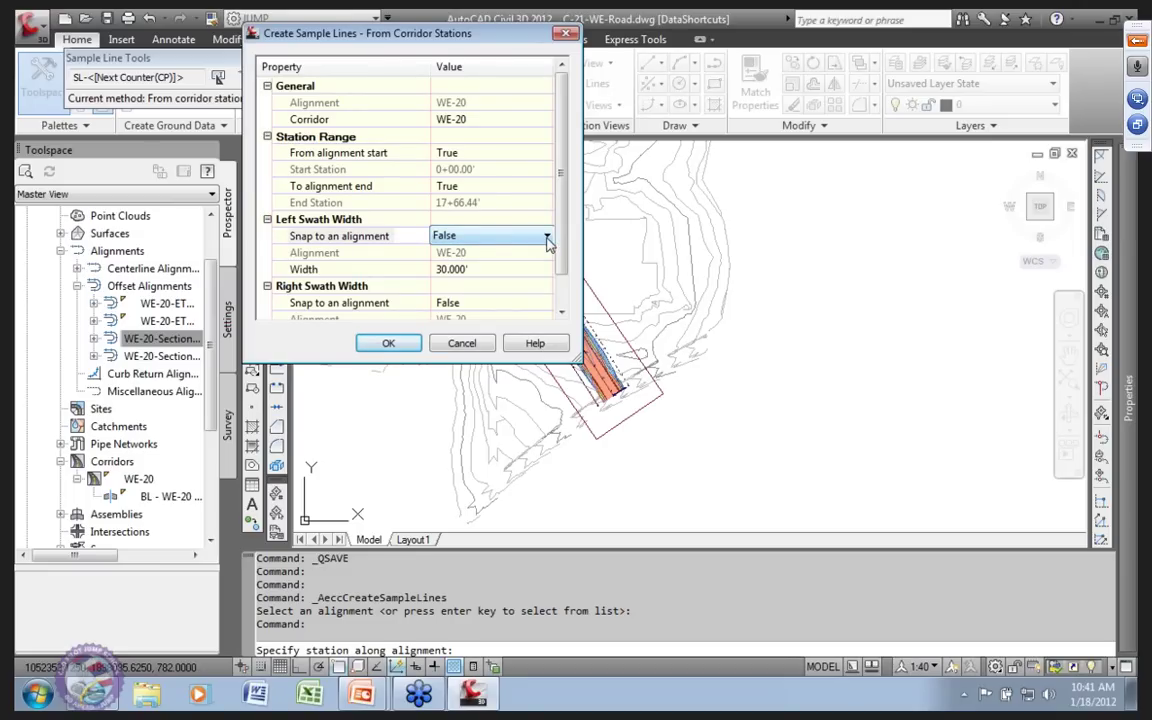
pyautogui.click(546, 238)
pyautogui.click(448, 268)
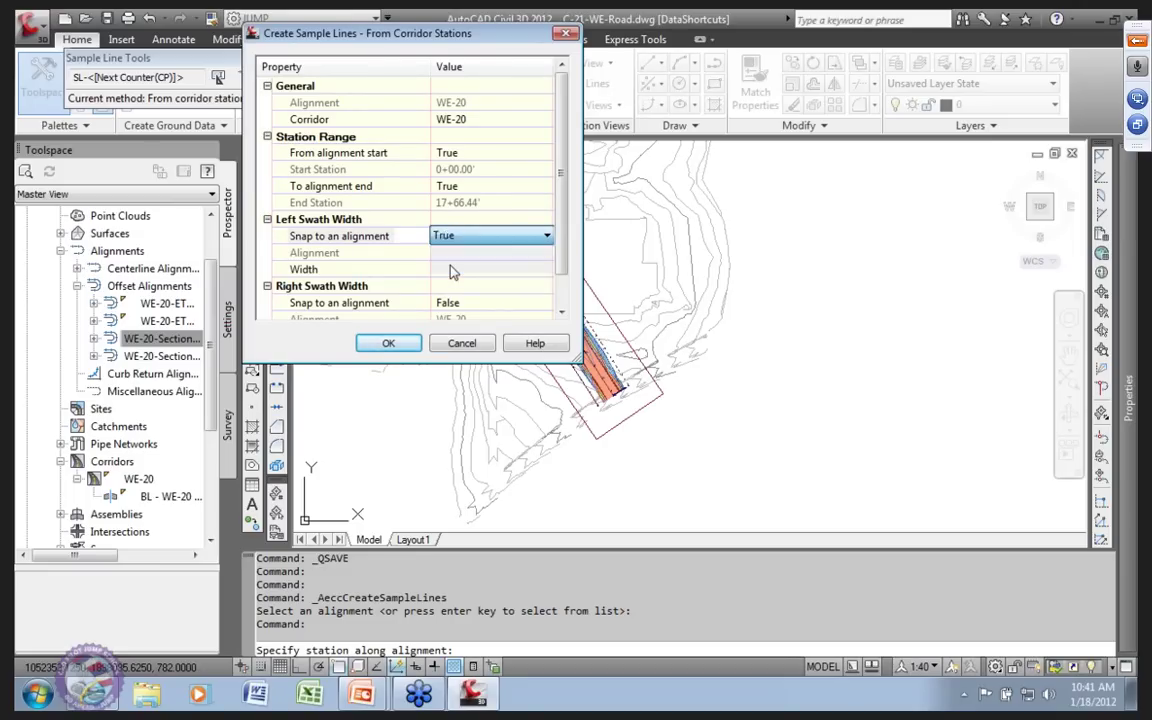
pyautogui.click(512, 256)
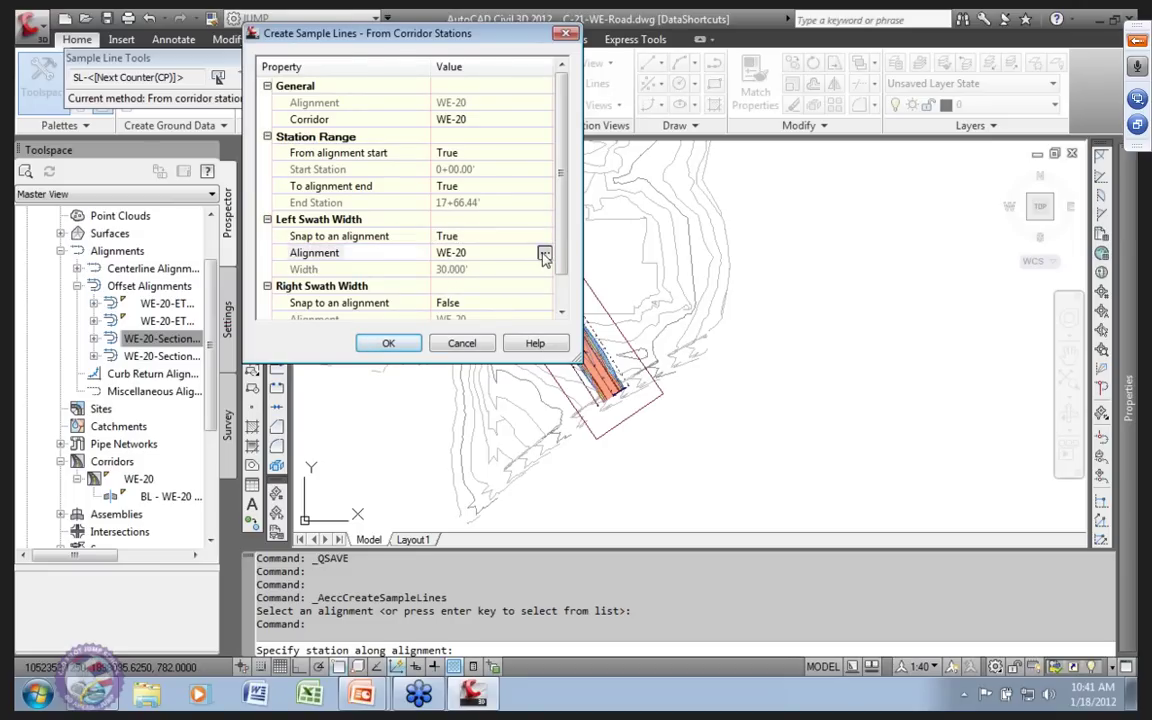
pyautogui.click(544, 255)
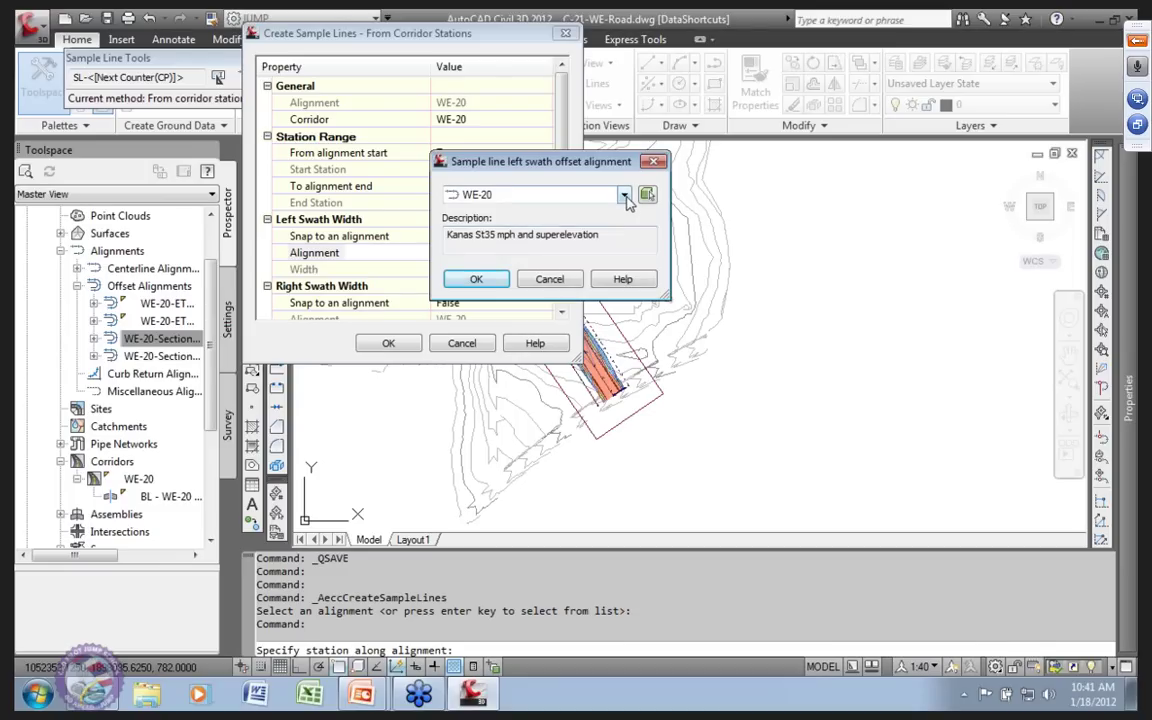
pyautogui.click(627, 200)
pyautogui.click(495, 251)
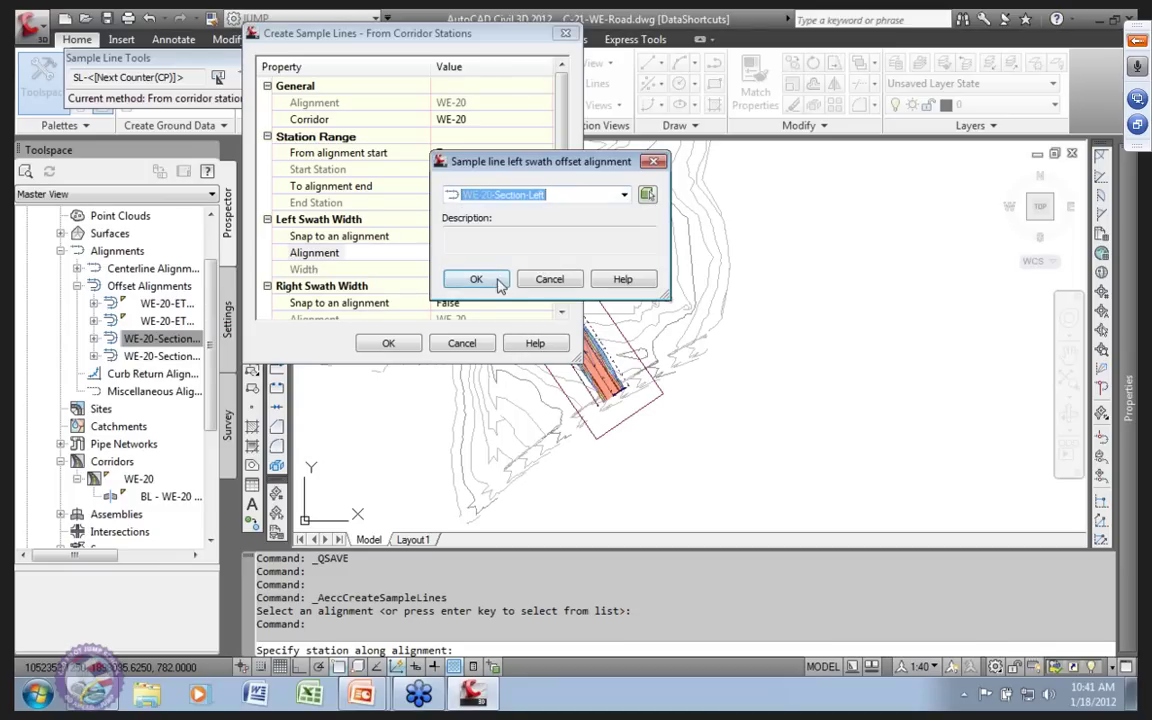
pyautogui.click(476, 279)
# Snap the right swath width to the WE-20-Section-Right alignment, create the sample lines from the corridor stations, and finish the sample line tools.
pyautogui.scroll(-1, 563, 297)
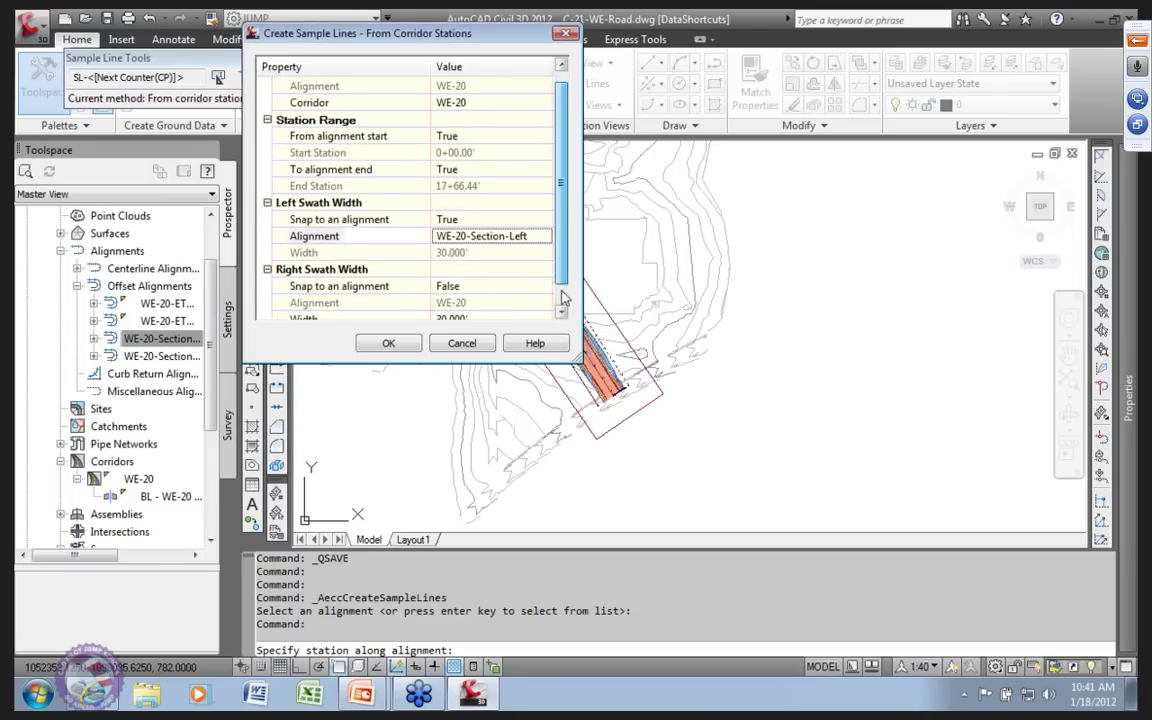
pyautogui.scroll(-1, 563, 297)
pyautogui.click(440, 269)
pyautogui.click(492, 270)
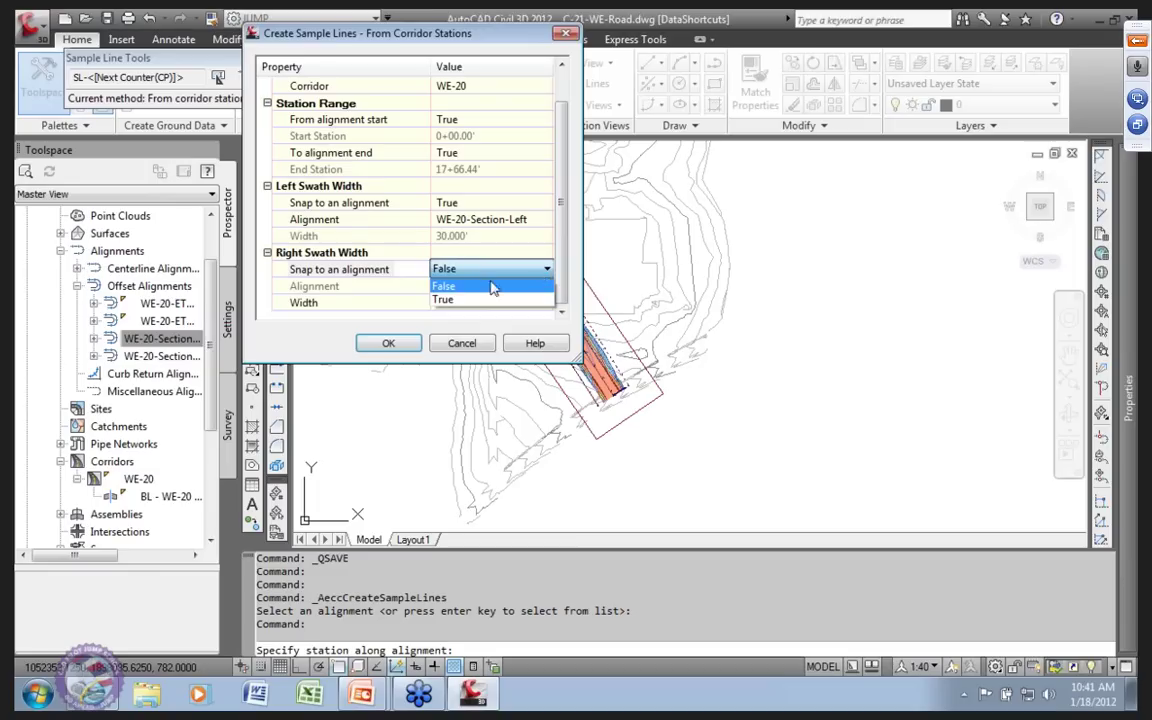
pyautogui.click(443, 300)
pyautogui.click(529, 289)
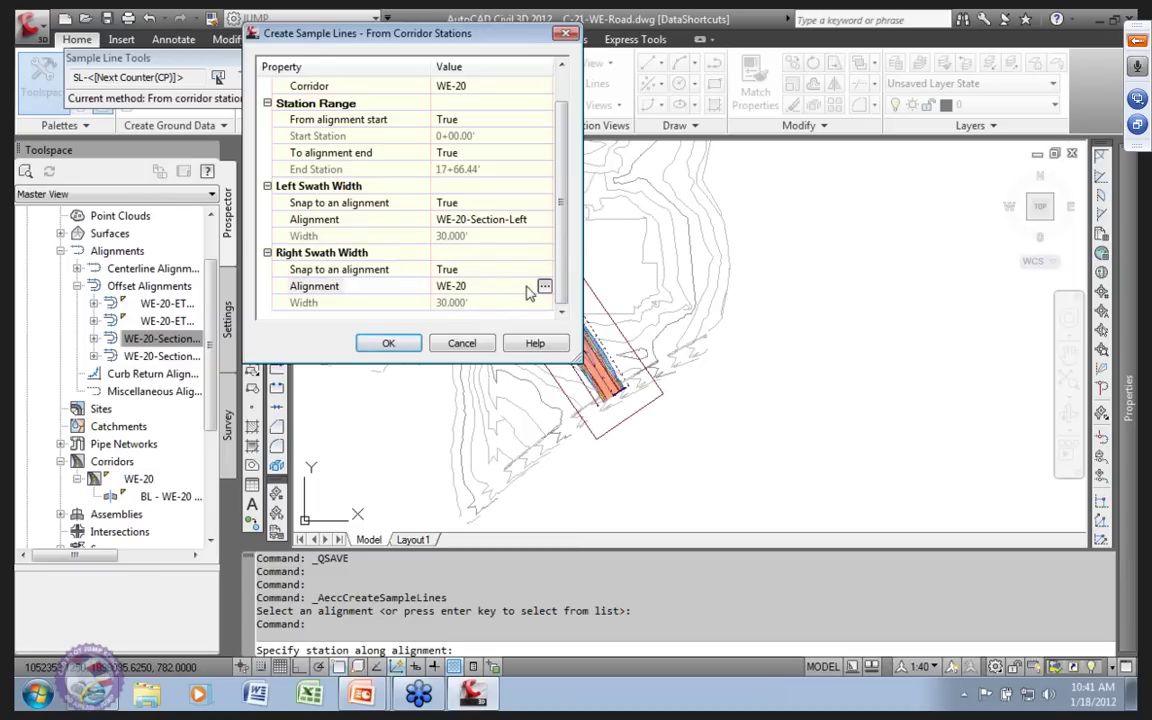
pyautogui.click(544, 287)
pyautogui.click(624, 195)
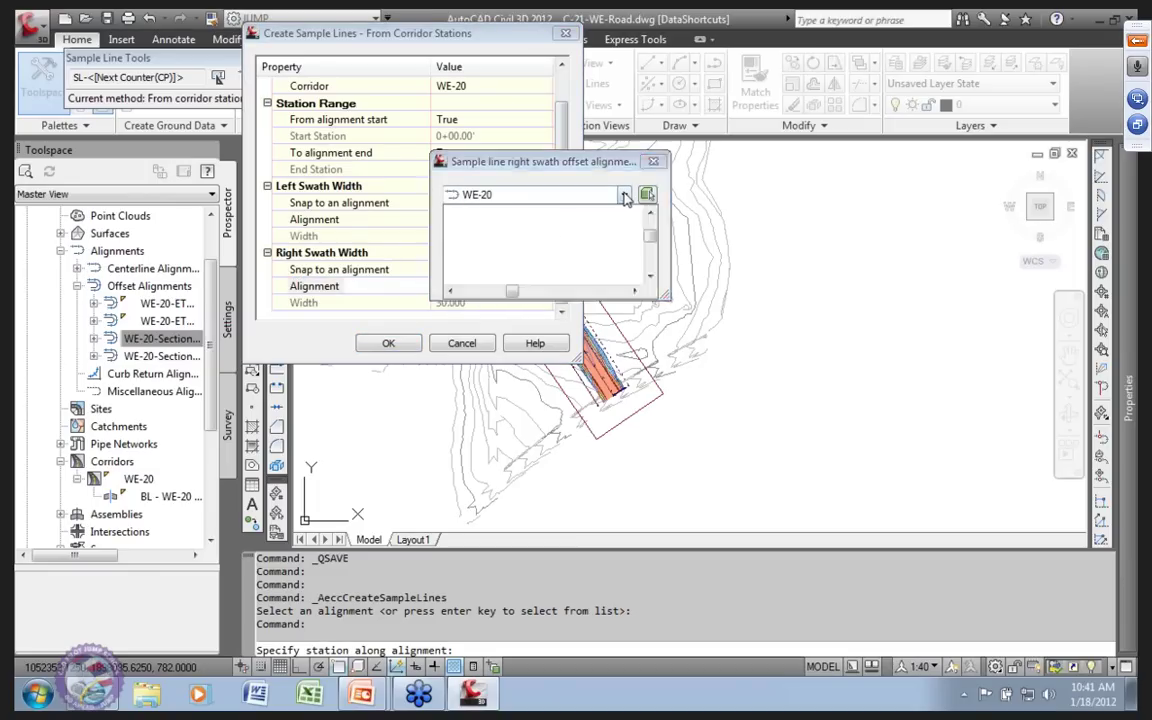
pyautogui.click(484, 281)
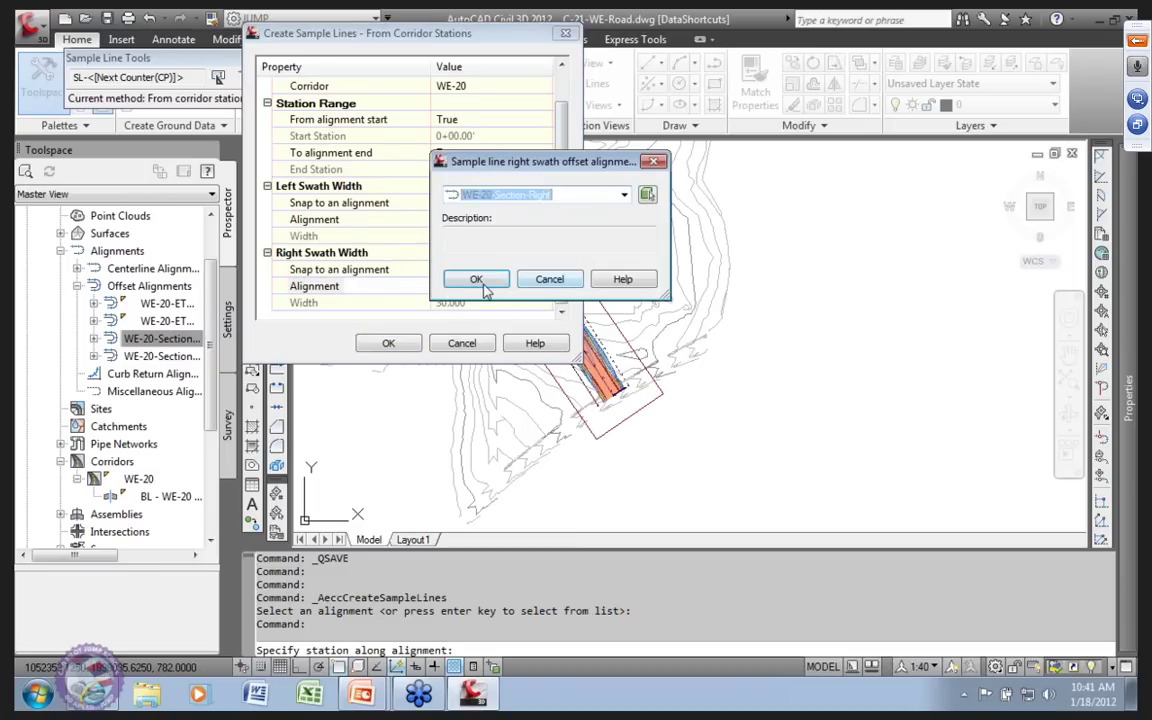
pyautogui.click(484, 286)
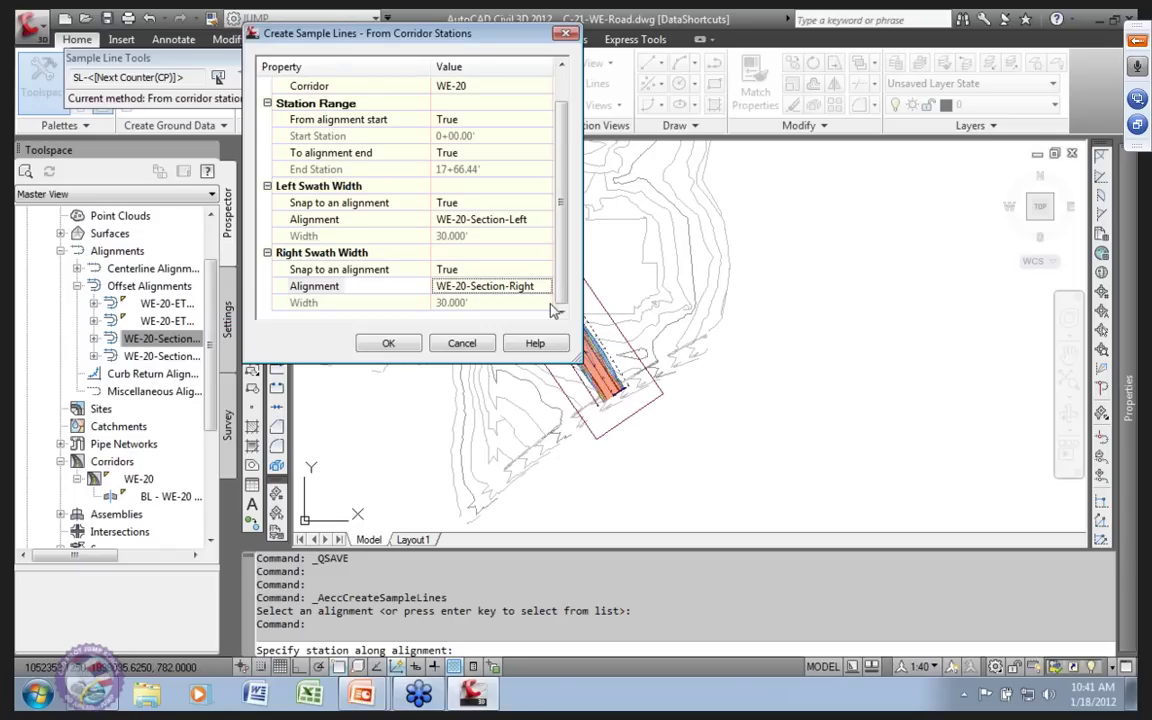
pyautogui.click(389, 343)
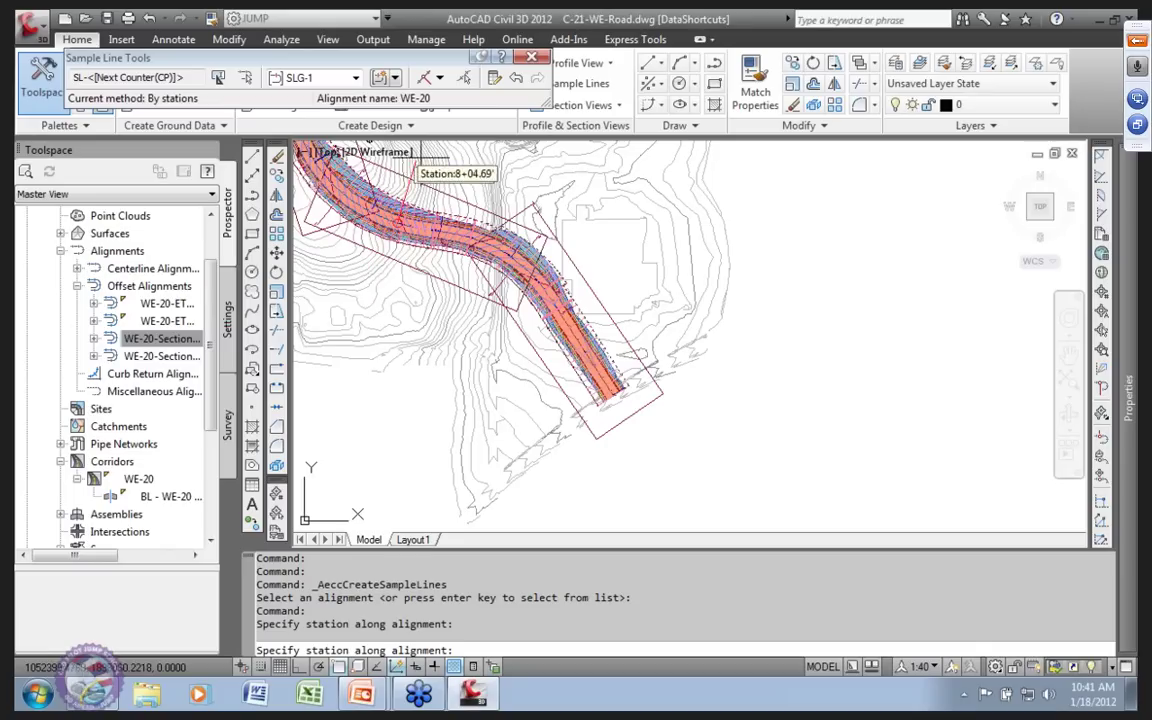
pyautogui.click(535, 60)
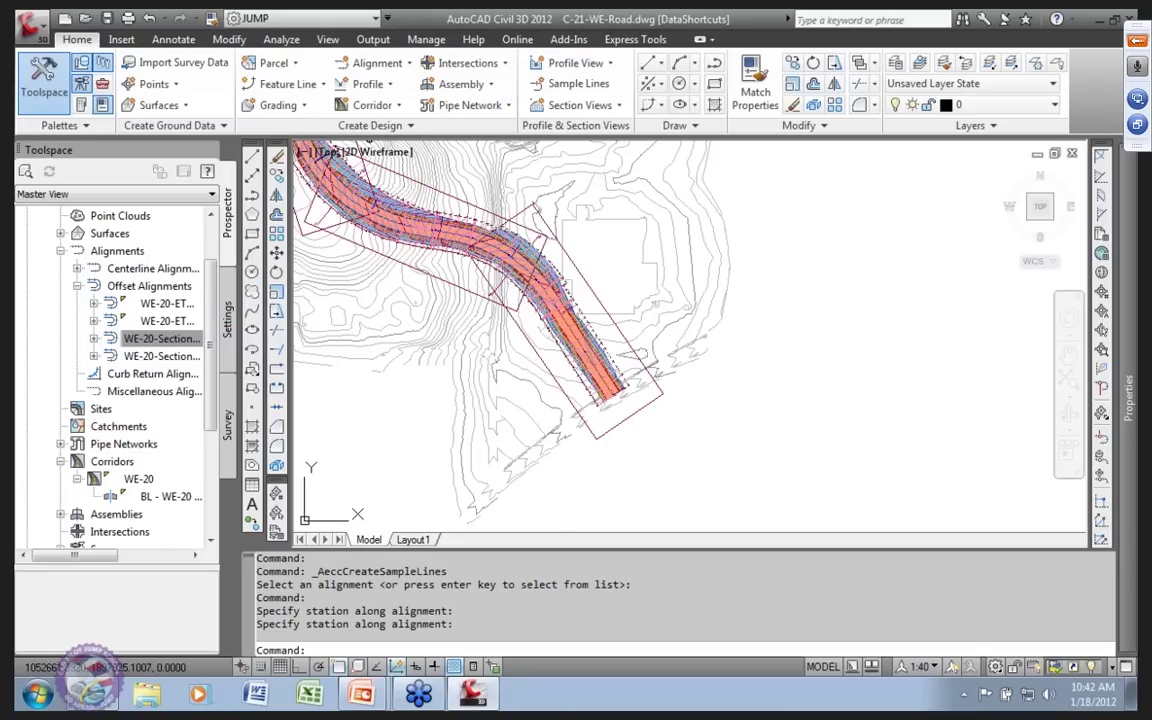
# Inspect the new sample lines and their numbering along the WE-20 corridor, from the curves to the alignment's end.
pyautogui.scroll(3, 500, 198)
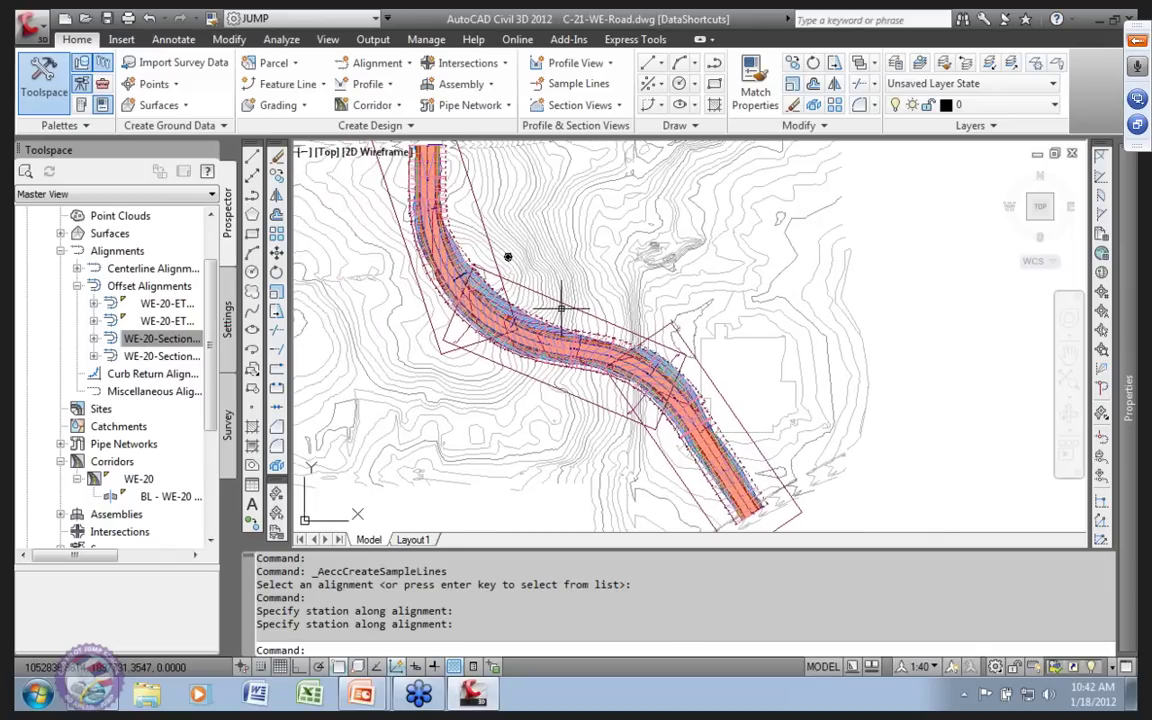
pyautogui.scroll(5, 609, 360)
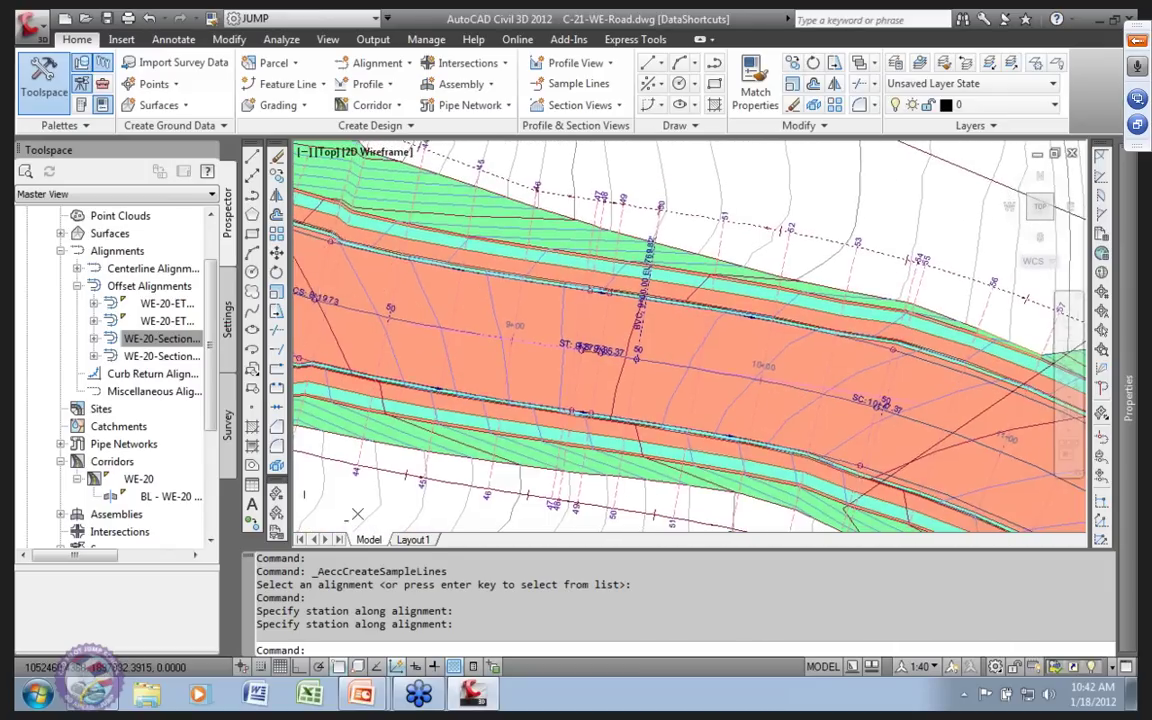
pyautogui.scroll(-6, 496, 322)
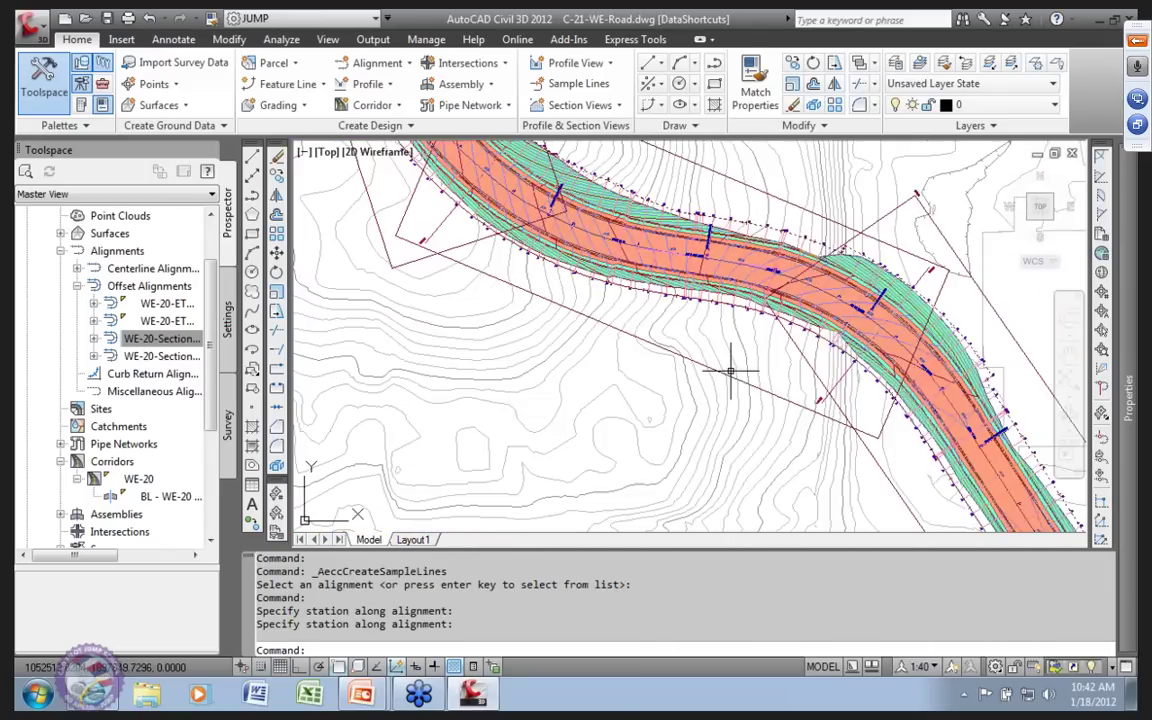
pyautogui.scroll(1, 496, 322)
pyautogui.scroll(6, 689, 314)
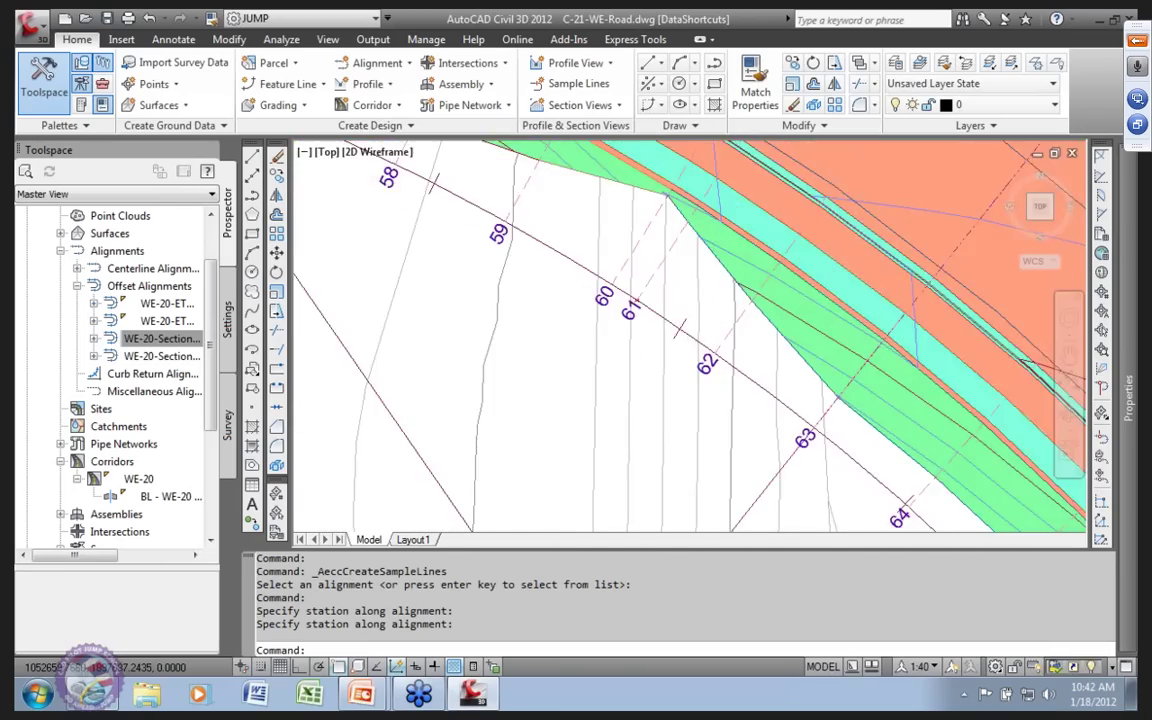
pyautogui.scroll(-4, 480, 420)
pyautogui.scroll(2, 480, 420)
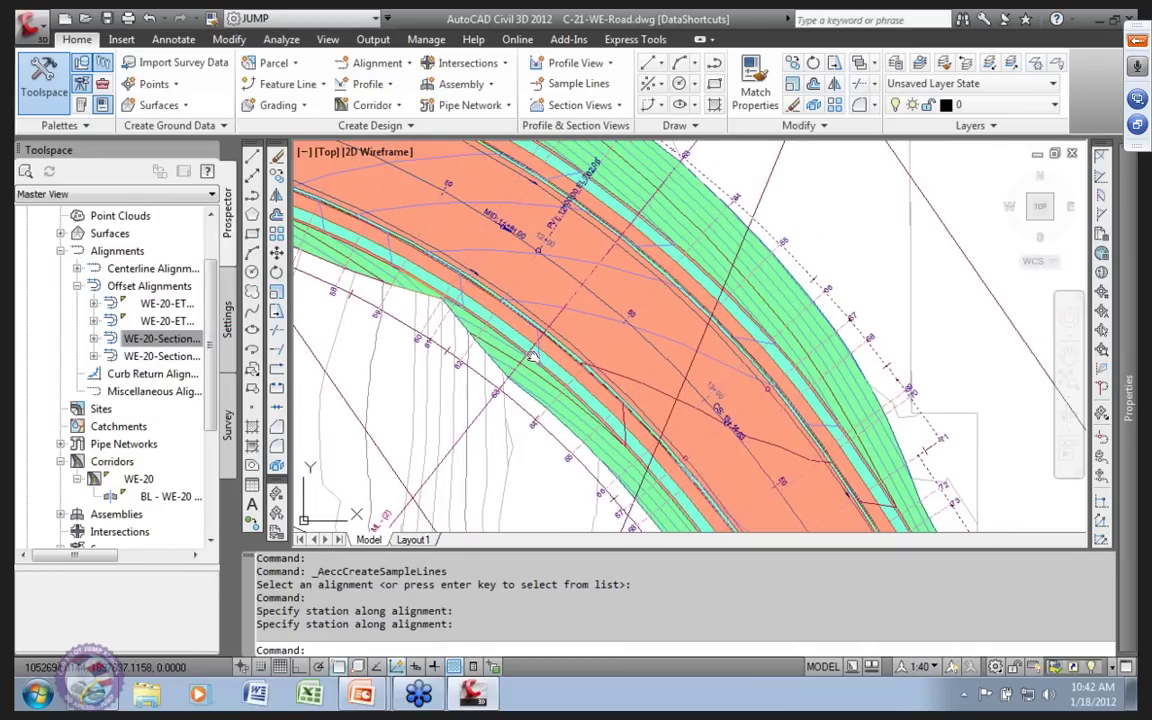
pyautogui.scroll(2, 480, 420)
pyautogui.scroll(1, 553, 345)
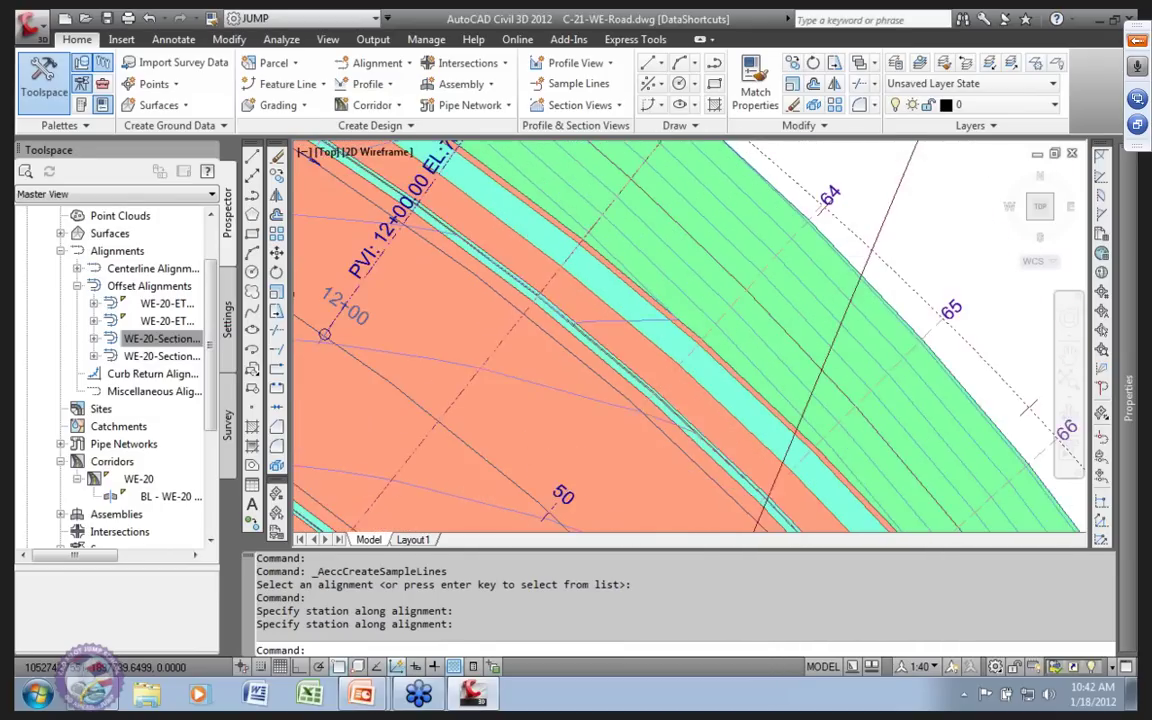
pyautogui.scroll(-6, 553, 345)
pyautogui.scroll(5, 553, 345)
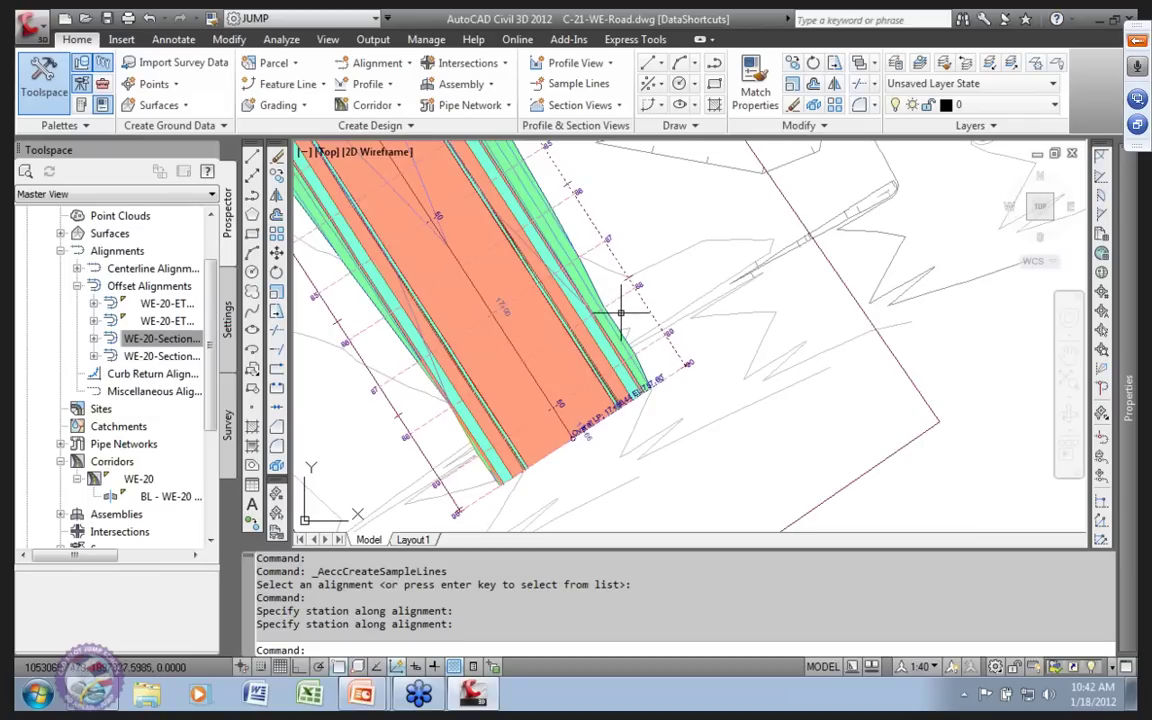
# Review the SLG-1 group properties of a sample line near the corridor's end, including each sample line's station and left and right offsets.
pyautogui.click(598, 243)
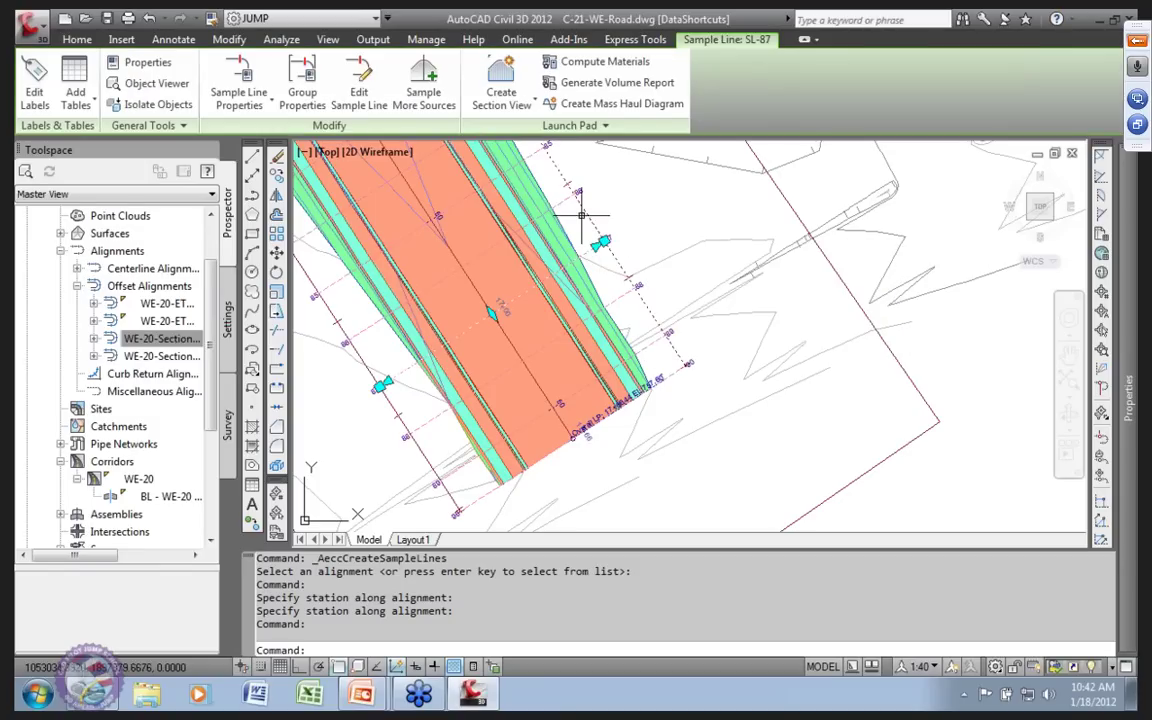
pyautogui.click(302, 80)
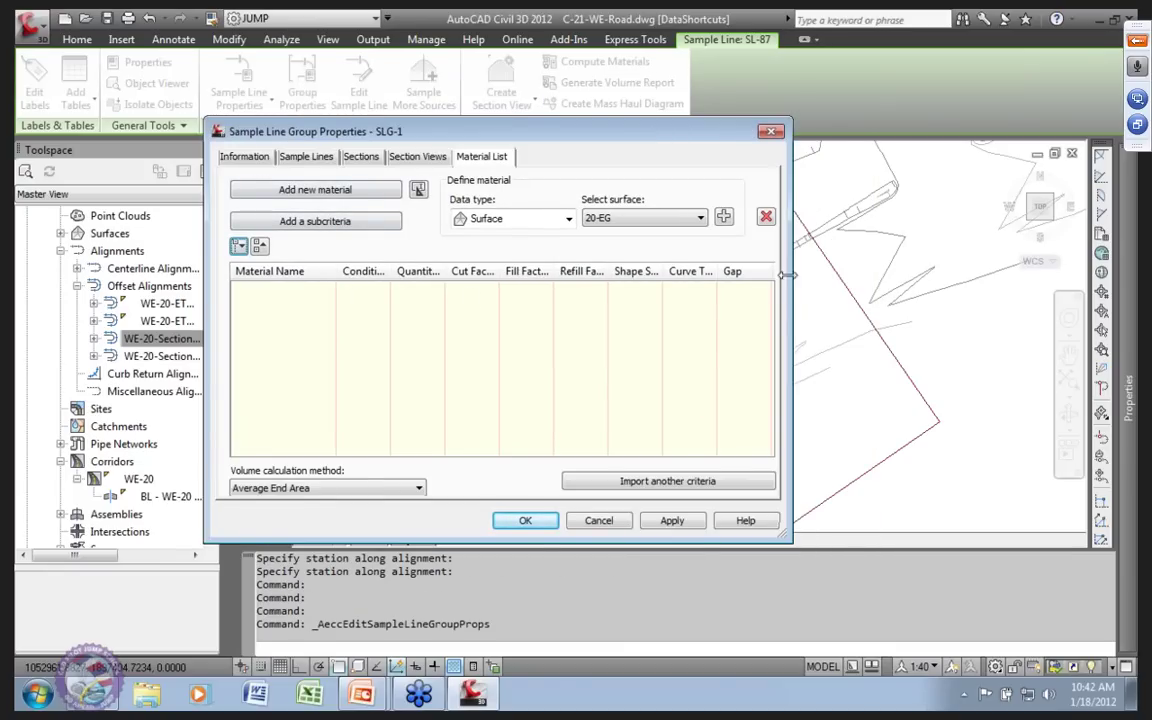
pyautogui.click(417, 158)
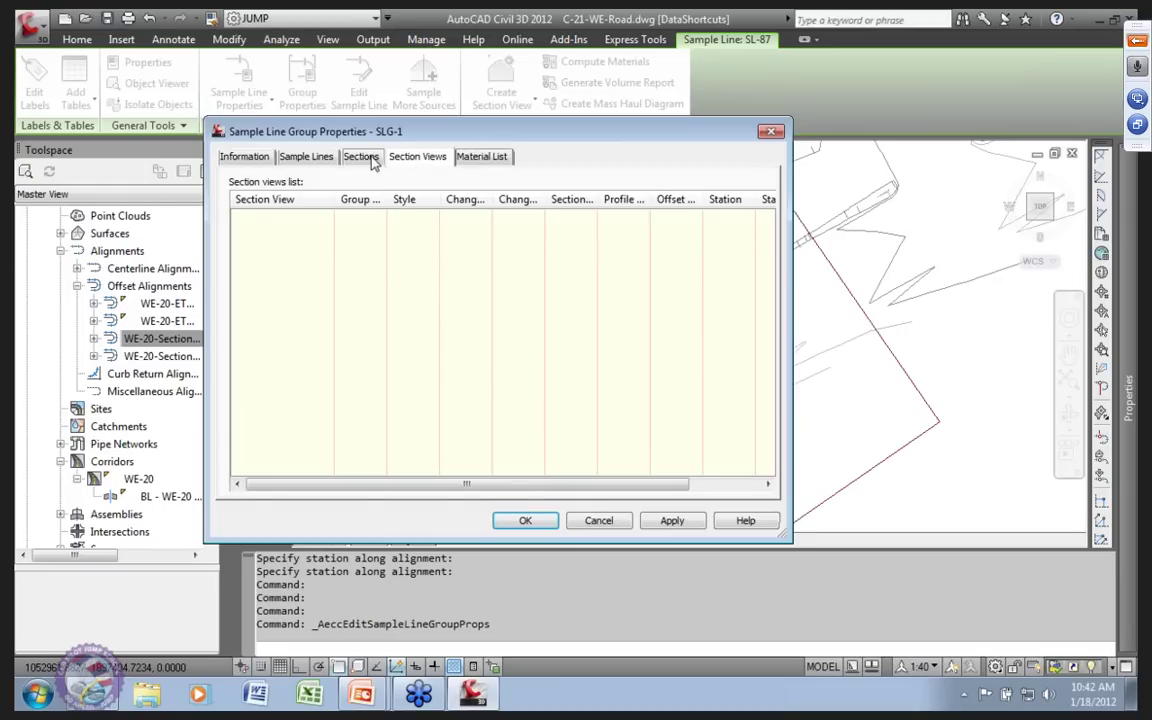
pyautogui.click(361, 158)
pyautogui.click(427, 160)
pyautogui.click(325, 159)
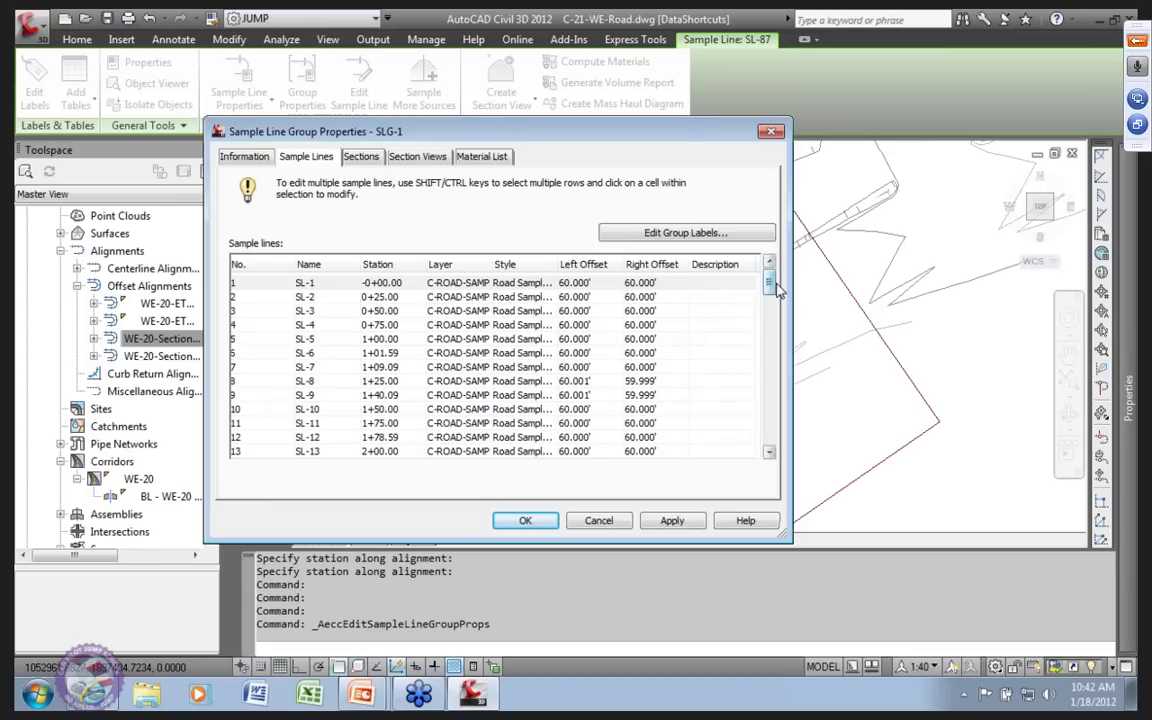
pyautogui.moveTo(771, 287); pyautogui.dragTo(767, 358)
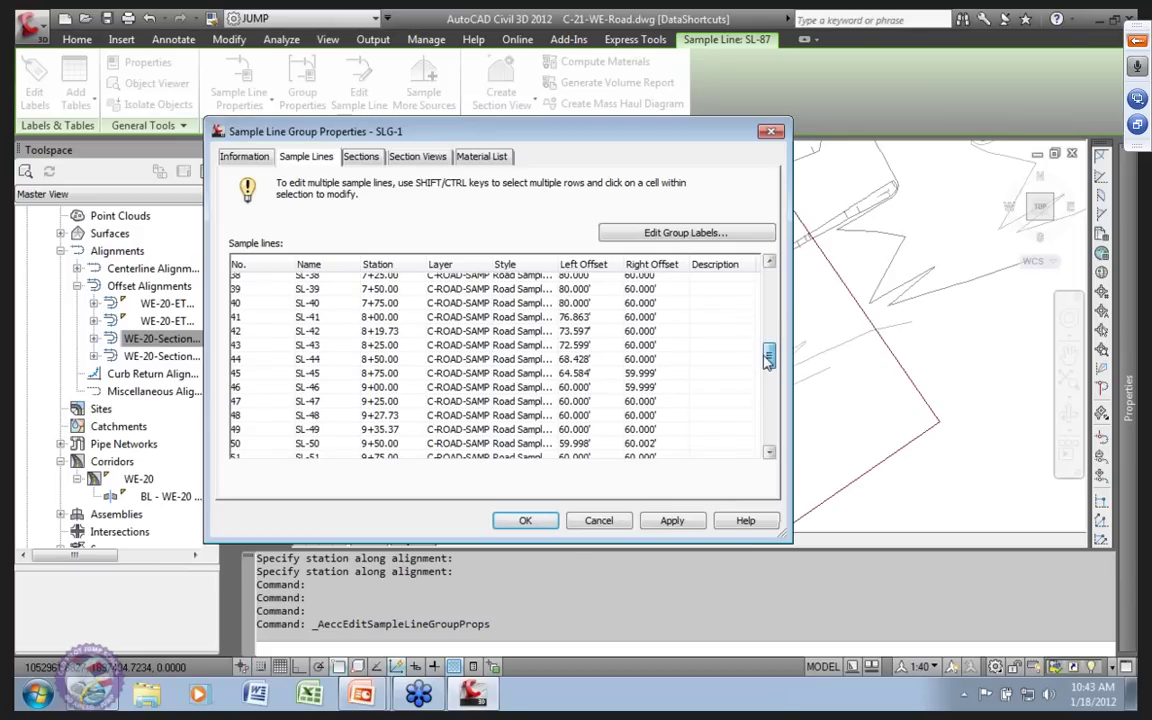
pyautogui.moveTo(767, 360); pyautogui.dragTo(765, 282)
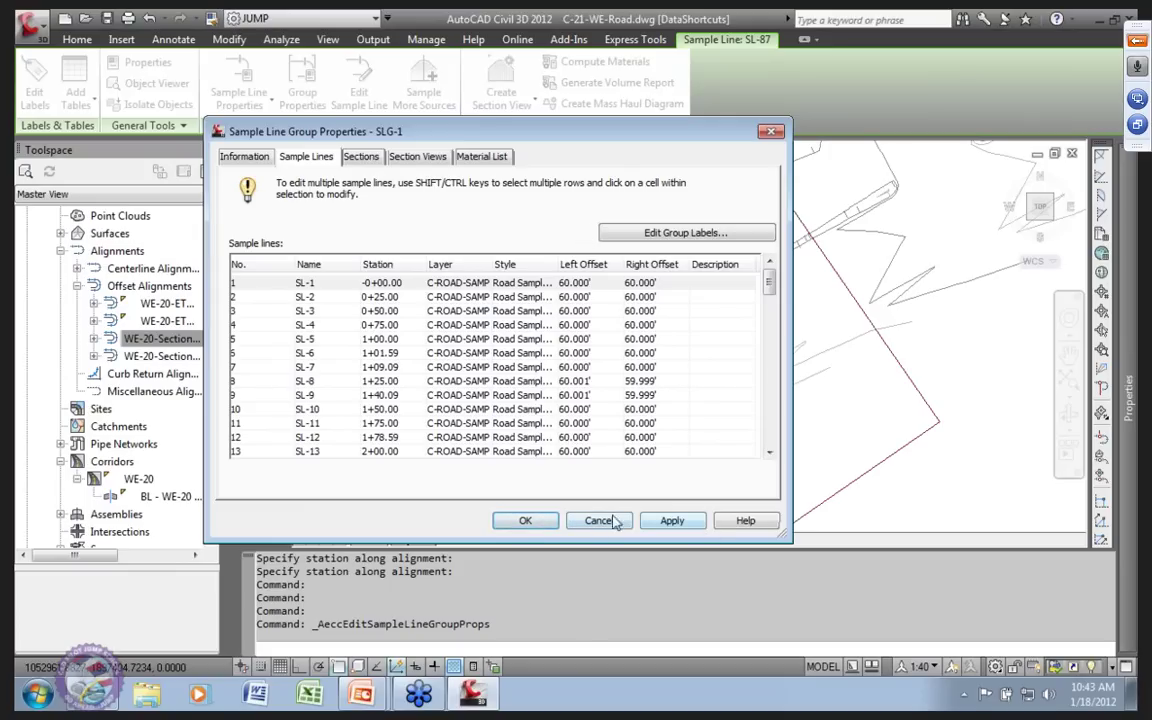
pyautogui.click(525, 521)
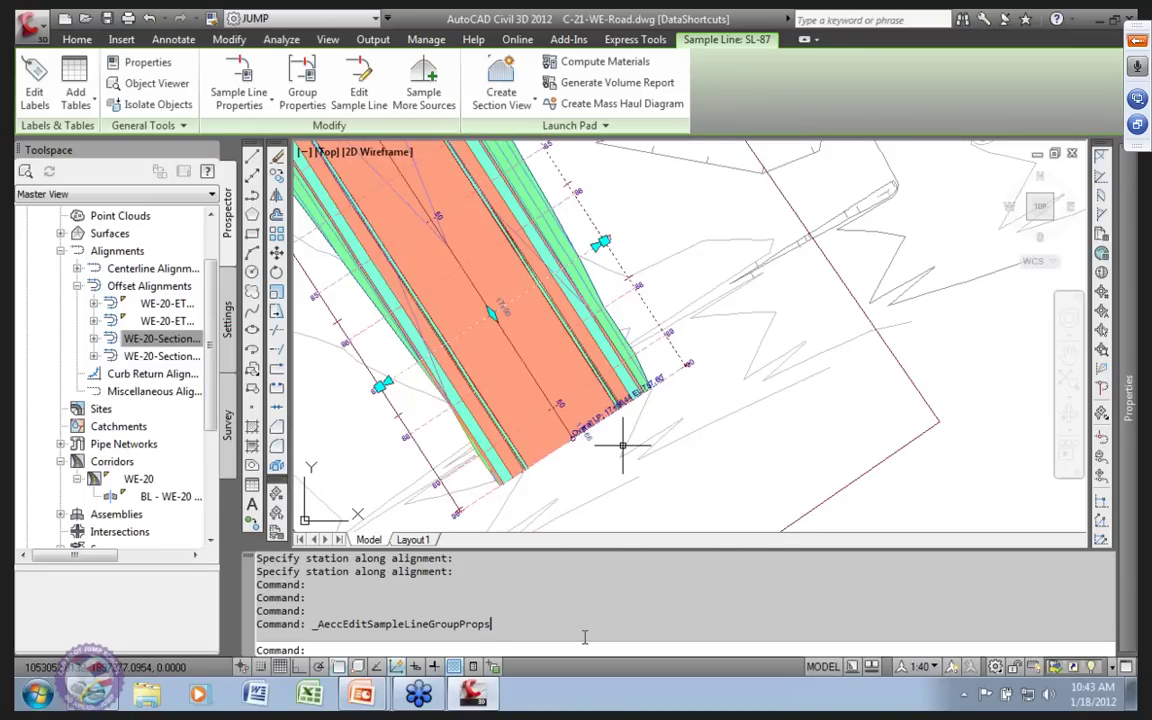
# Examine how sample lines 58 and 59 meet the left section offset alignment where its width changes.
pyautogui.scroll(-3, 702, 244)
pyautogui.moveTo(702, 244); pyautogui.dragTo(681, 566, button='middle')
pyautogui.scroll(6, 586, 404)
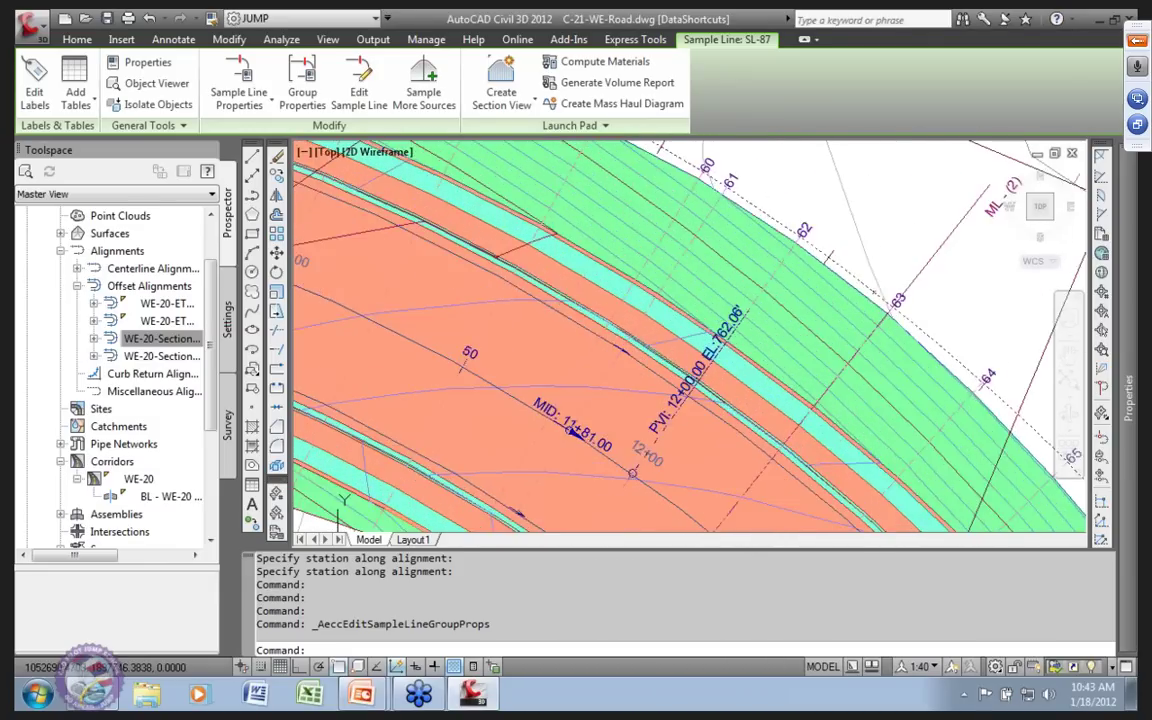
pyautogui.scroll(5, 572, 428)
pyautogui.scroll(-1, 612, 240)
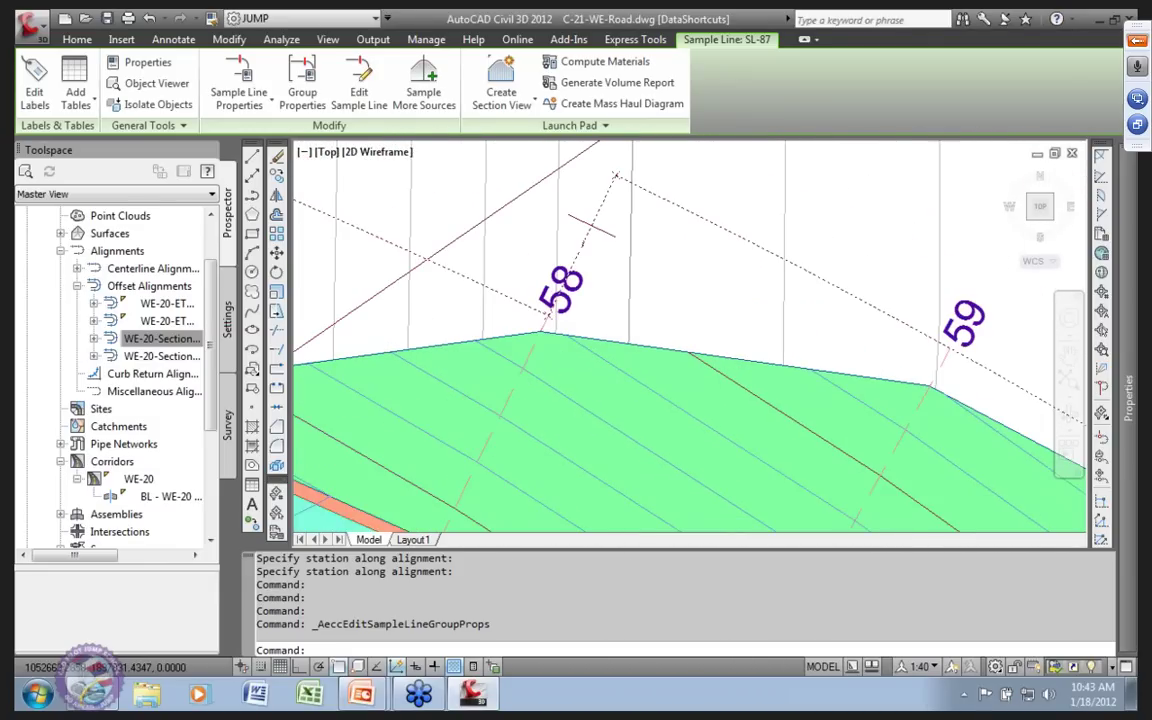
pyautogui.scroll(-1, 614, 248)
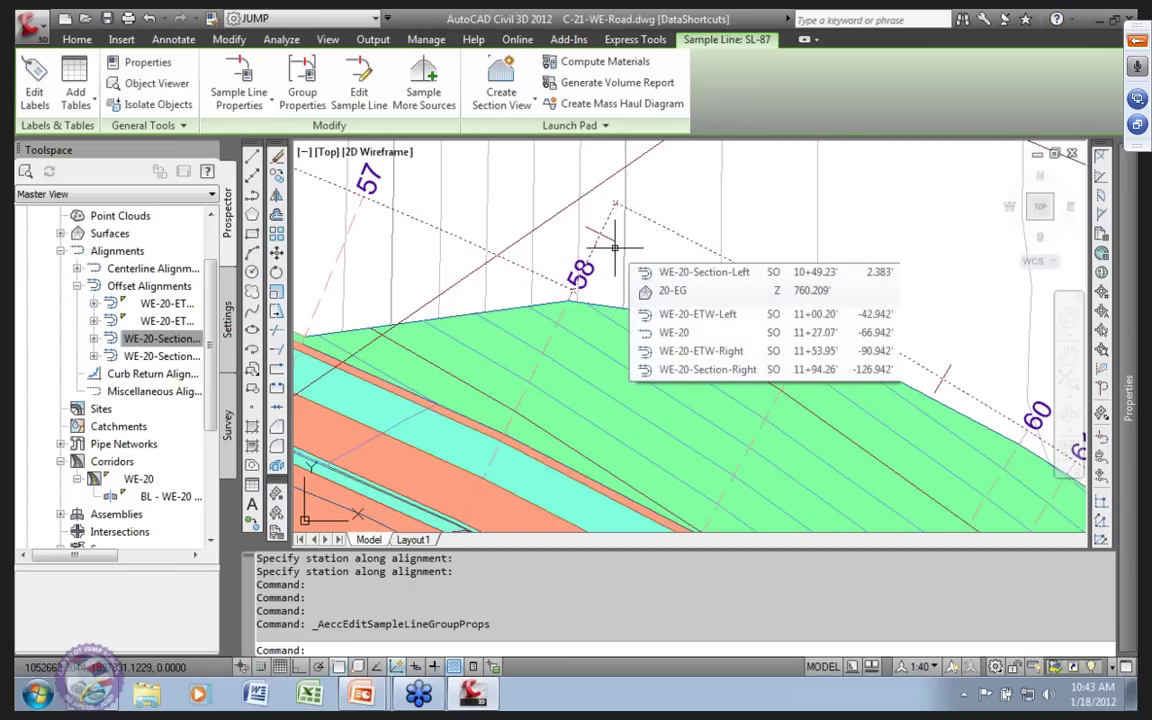
pyautogui.scroll(-2, 614, 248)
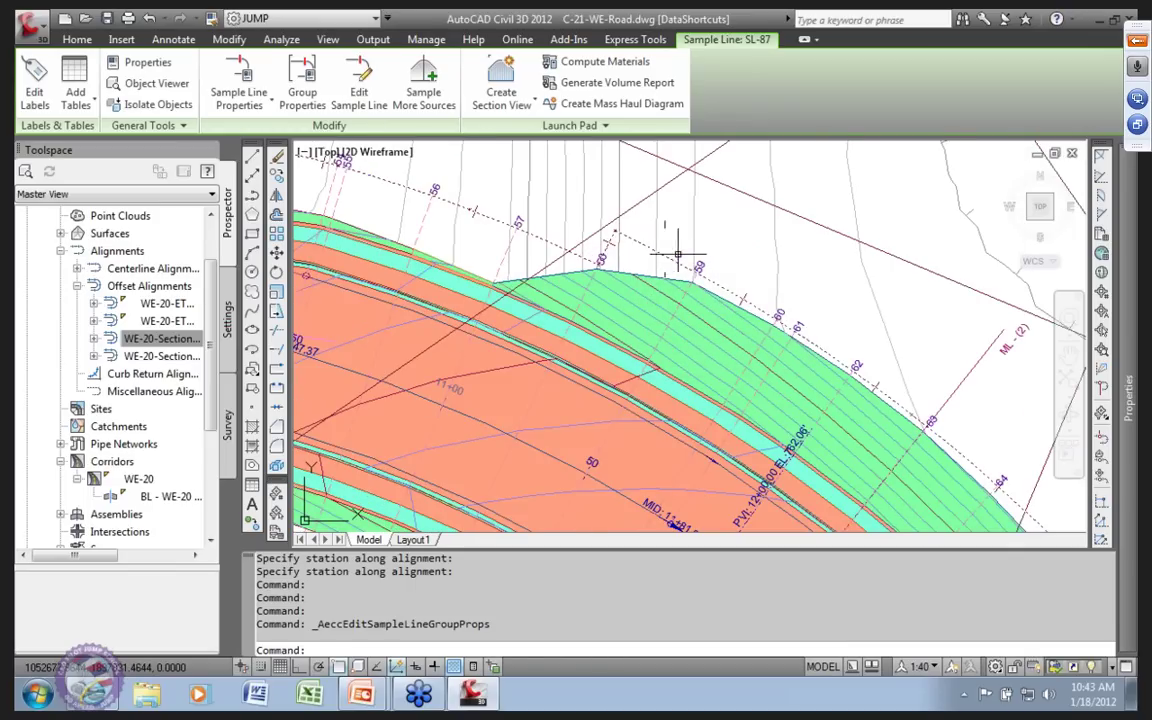
pyautogui.scroll(2, 699, 257)
pyautogui.scroll(2, 699, 257)
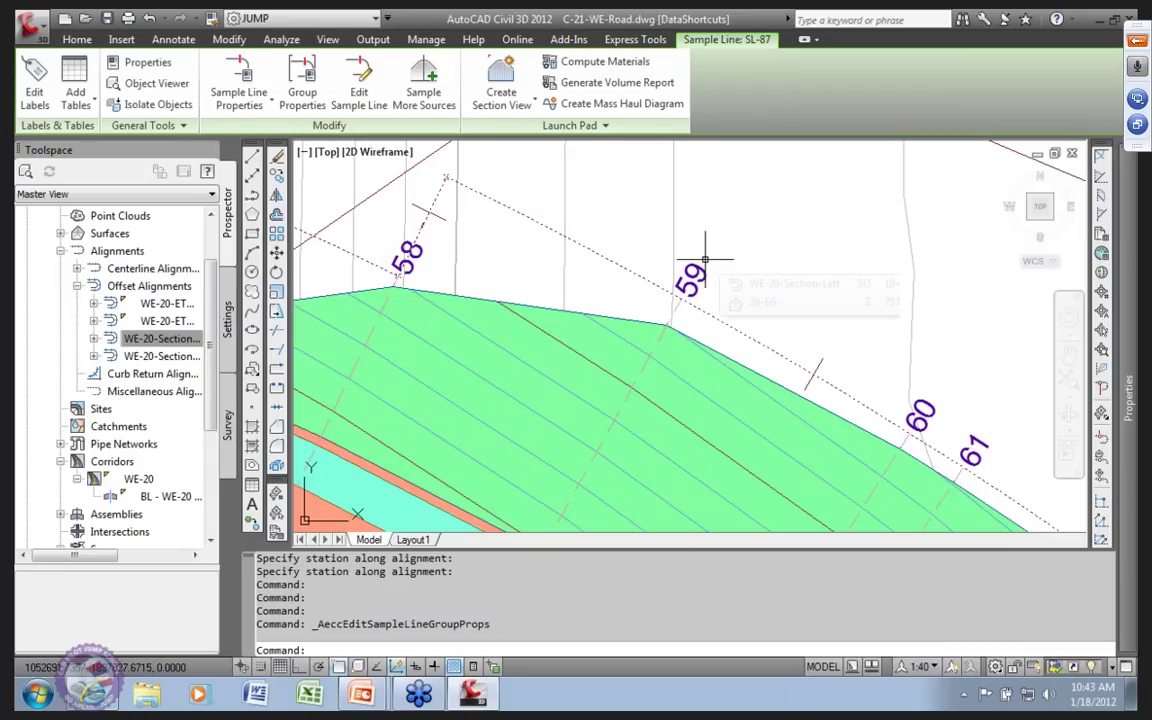
pyautogui.scroll(-2, 699, 257)
pyautogui.moveTo(699, 257)
pyautogui.mouseDown(button='middle')
pyautogui.moveTo(760, 290)
pyautogui.moveTo(788, 272)
pyautogui.moveTo(555, 229)
pyautogui.mouseUp(button='middle')
pyautogui.scroll(5, 418, 242)
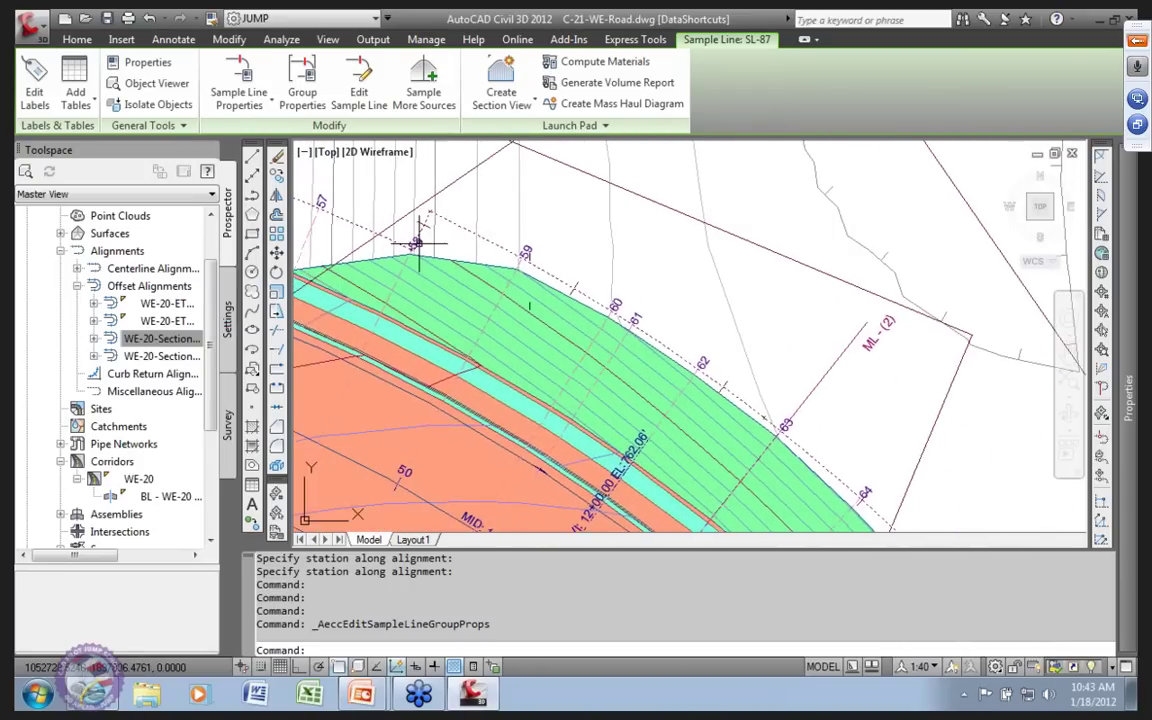
pyautogui.moveTo(418, 242); pyautogui.dragTo(517, 286, button='middle')
pyautogui.scroll(1, 517, 286)
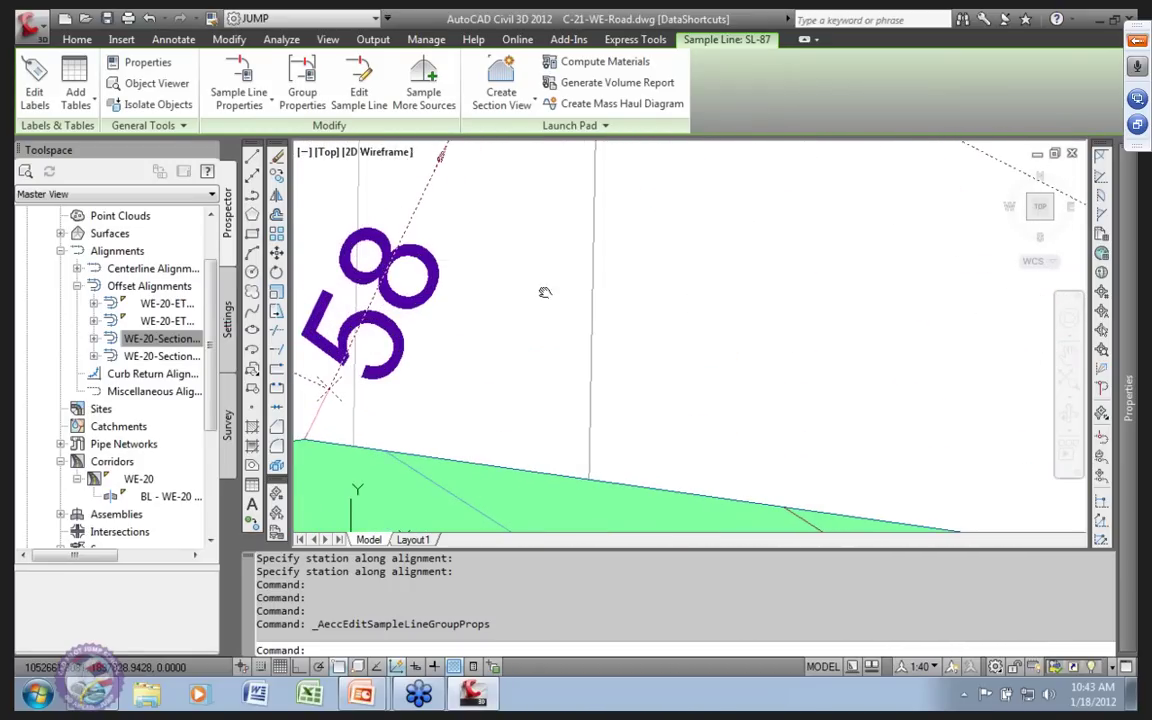
pyautogui.scroll(-1, 544, 292)
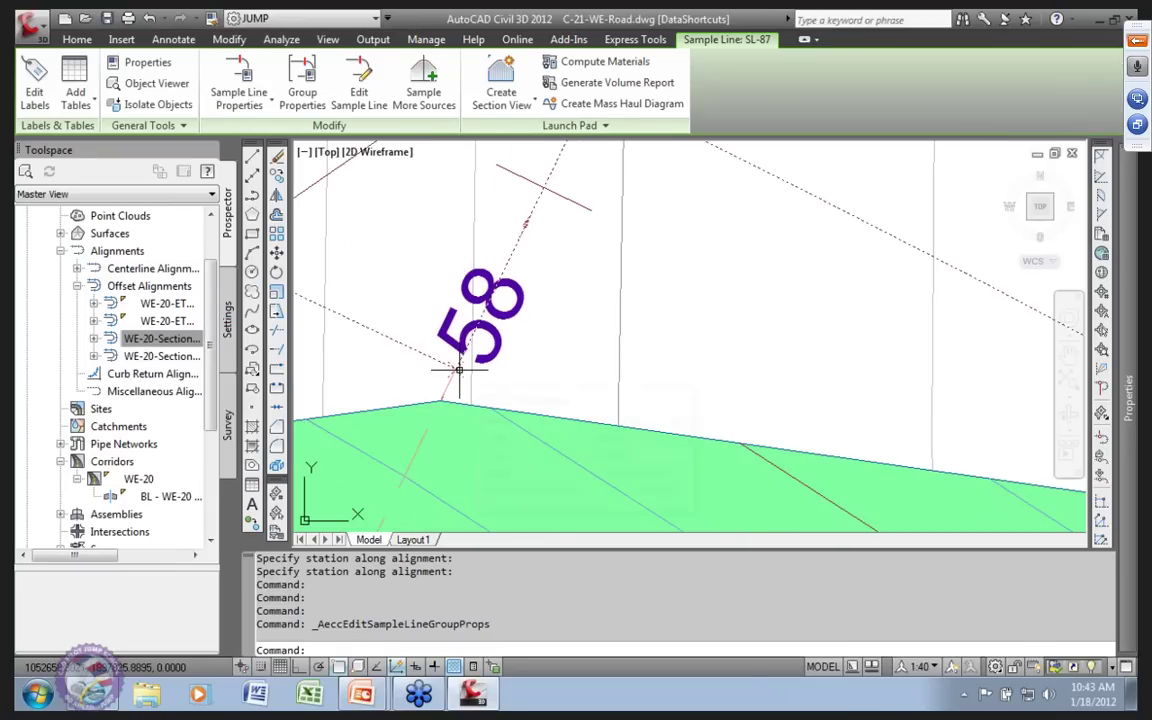
# Examine the sample lines along the left section offset alignment, from lines 58 and 59 back to the corridor's start.
pyautogui.moveTo(459, 370)
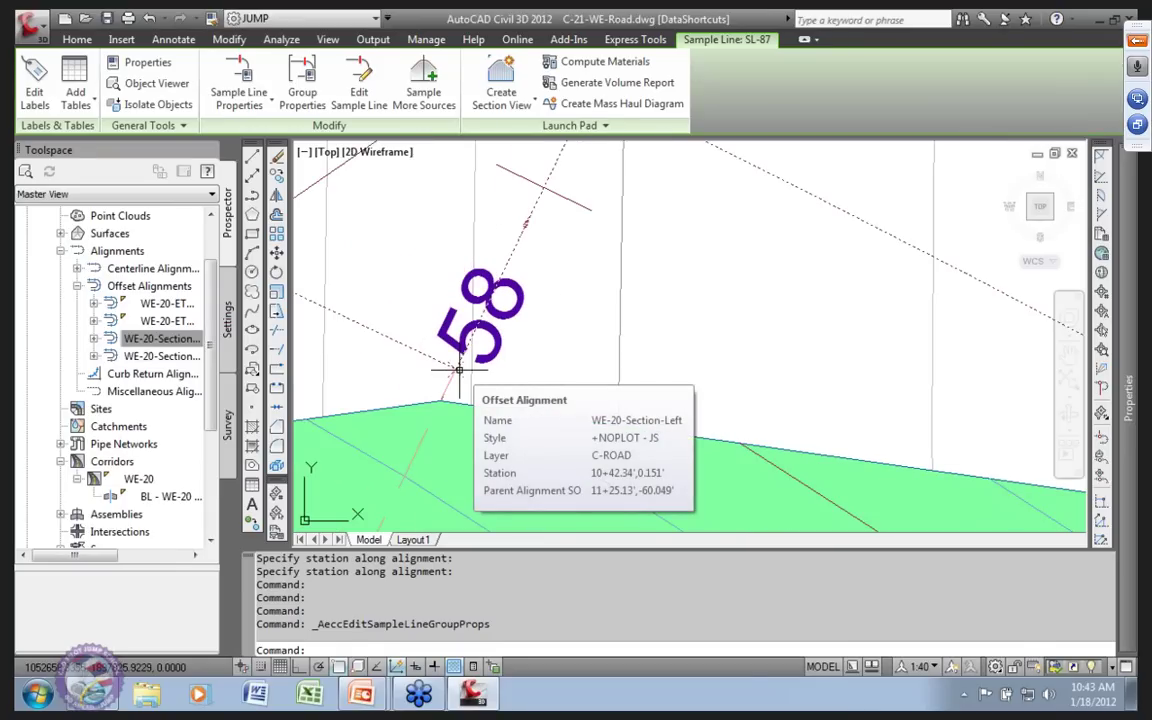
pyautogui.scroll(-2, 530, 330)
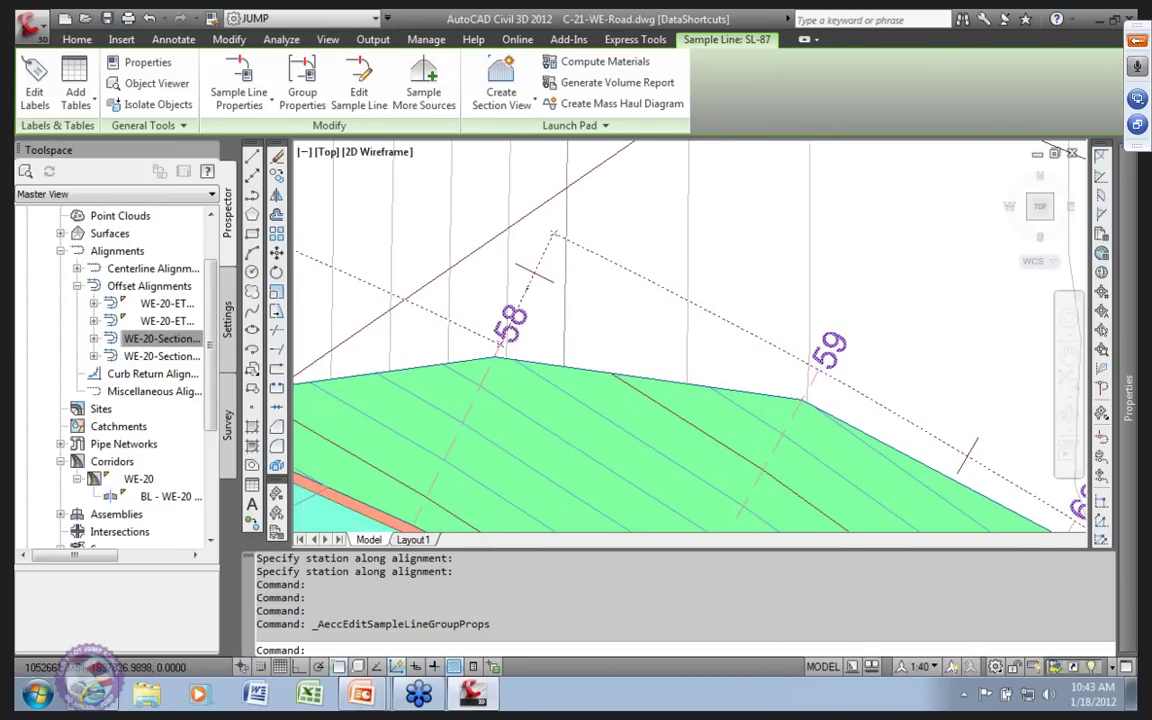
pyautogui.scroll(-3, 540, 330)
pyautogui.scroll(5, 561, 330)
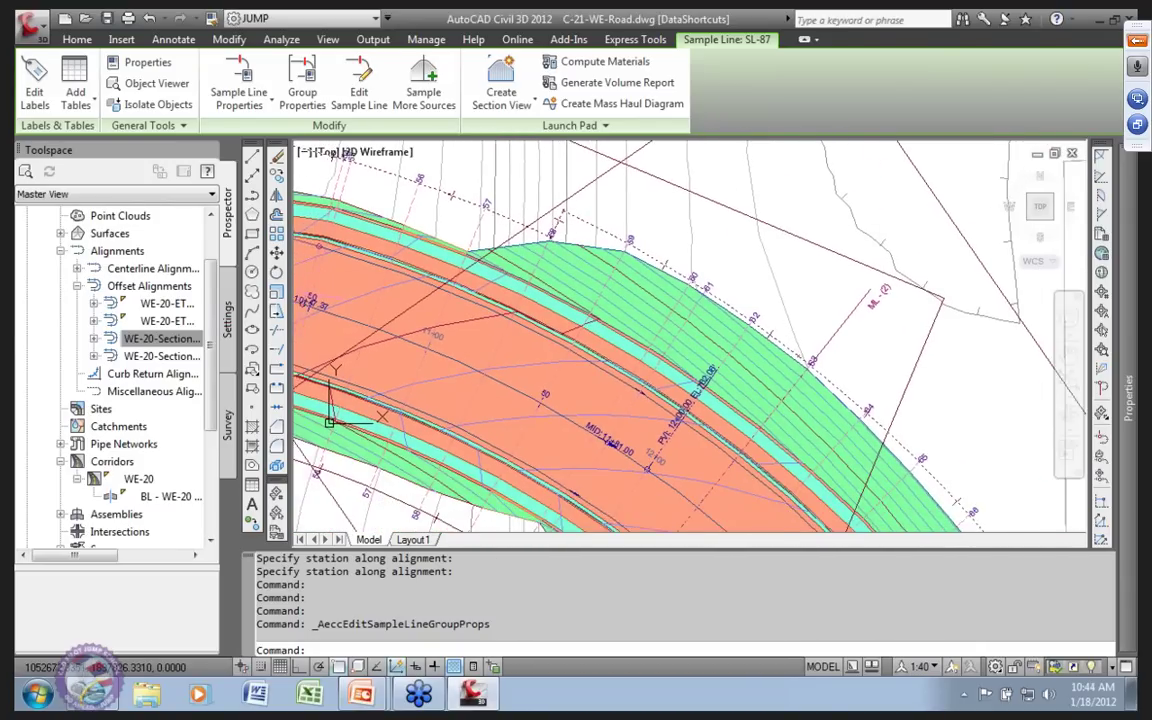
pyautogui.scroll(-3, 741, 337)
pyautogui.scroll(3, 533, 240)
pyautogui.scroll(-4, 533, 240)
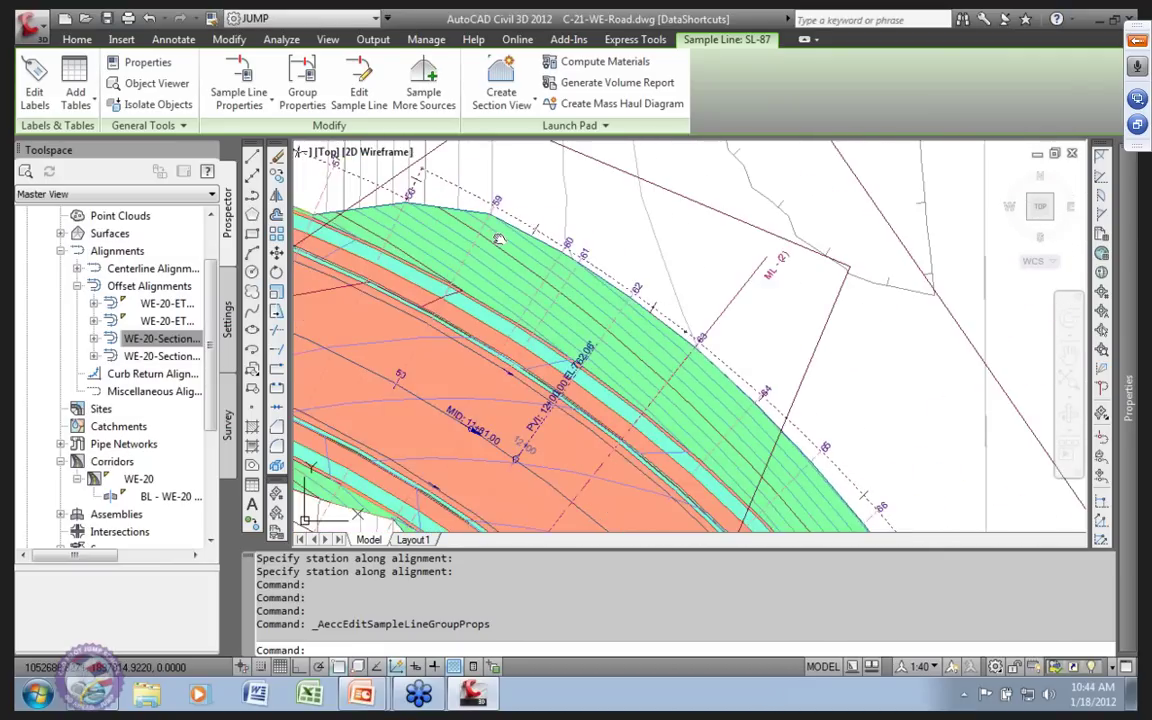
pyautogui.scroll(4, 600, 341)
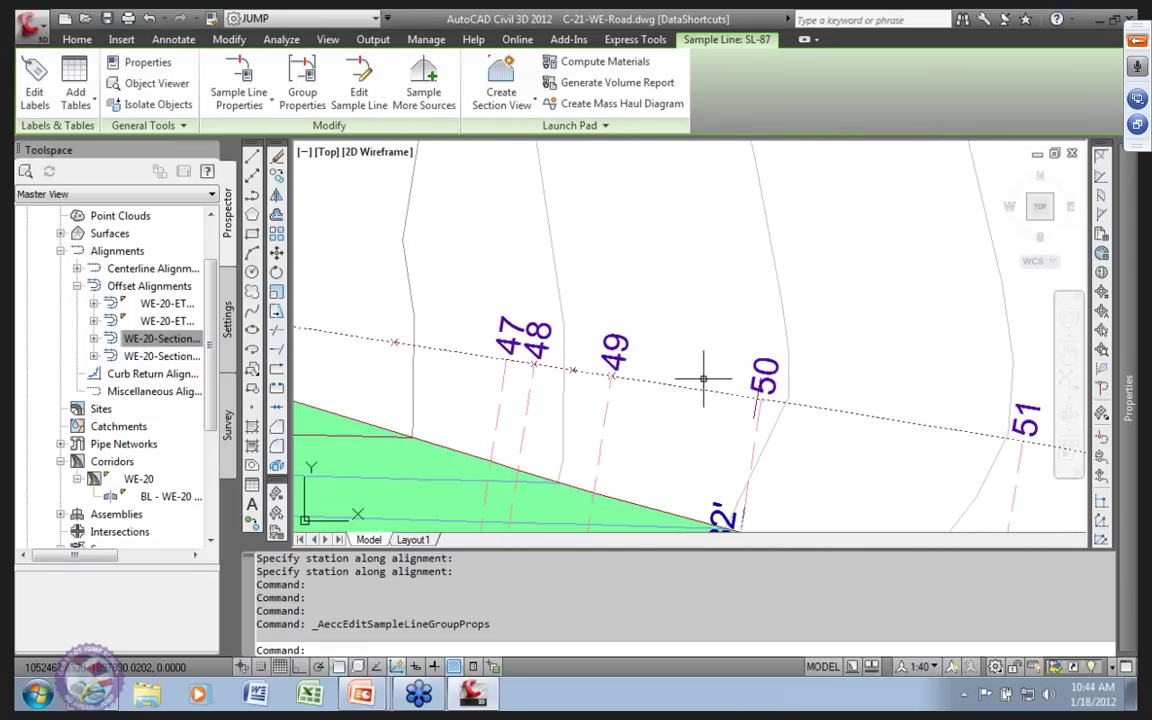
pyautogui.scroll(-1, 387, 285)
pyautogui.scroll(-3, 571, 342)
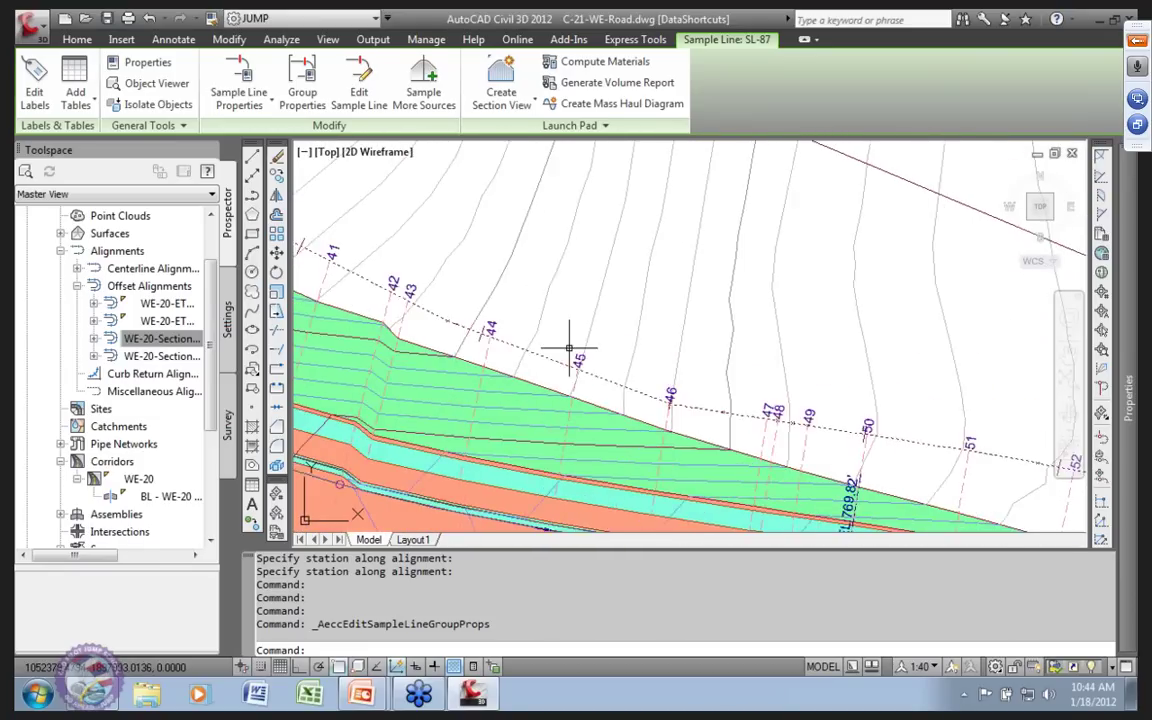
pyautogui.scroll(-6, 481, 318)
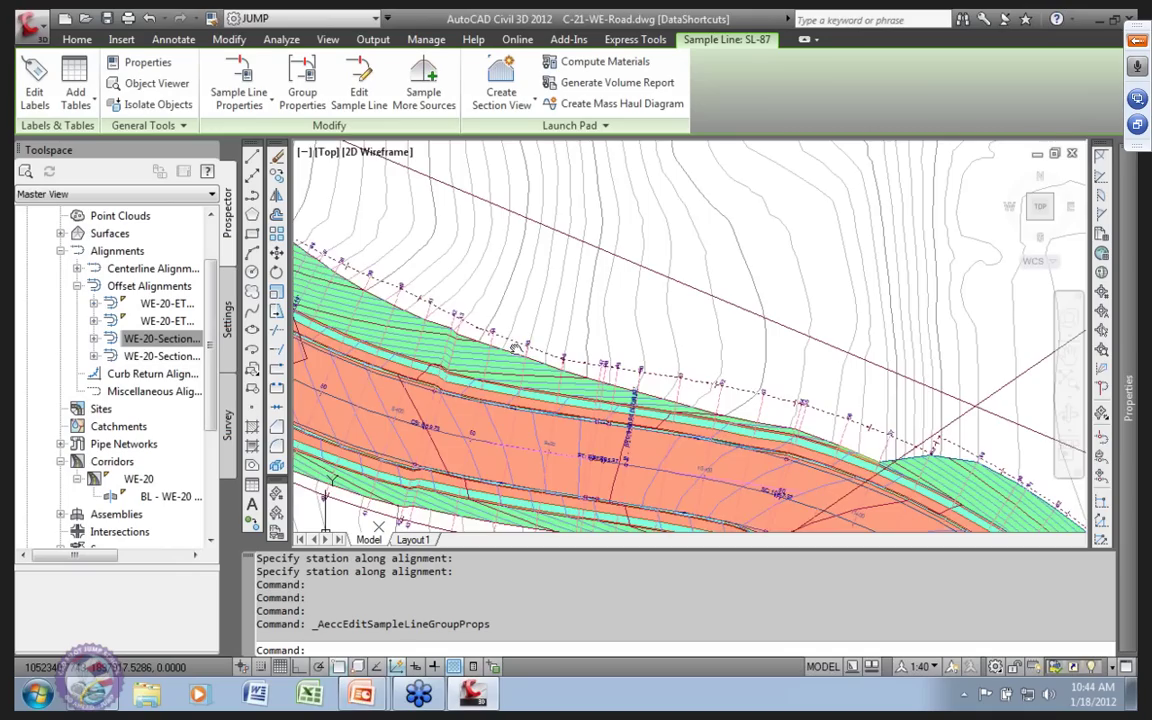
pyautogui.scroll(5, 553, 296)
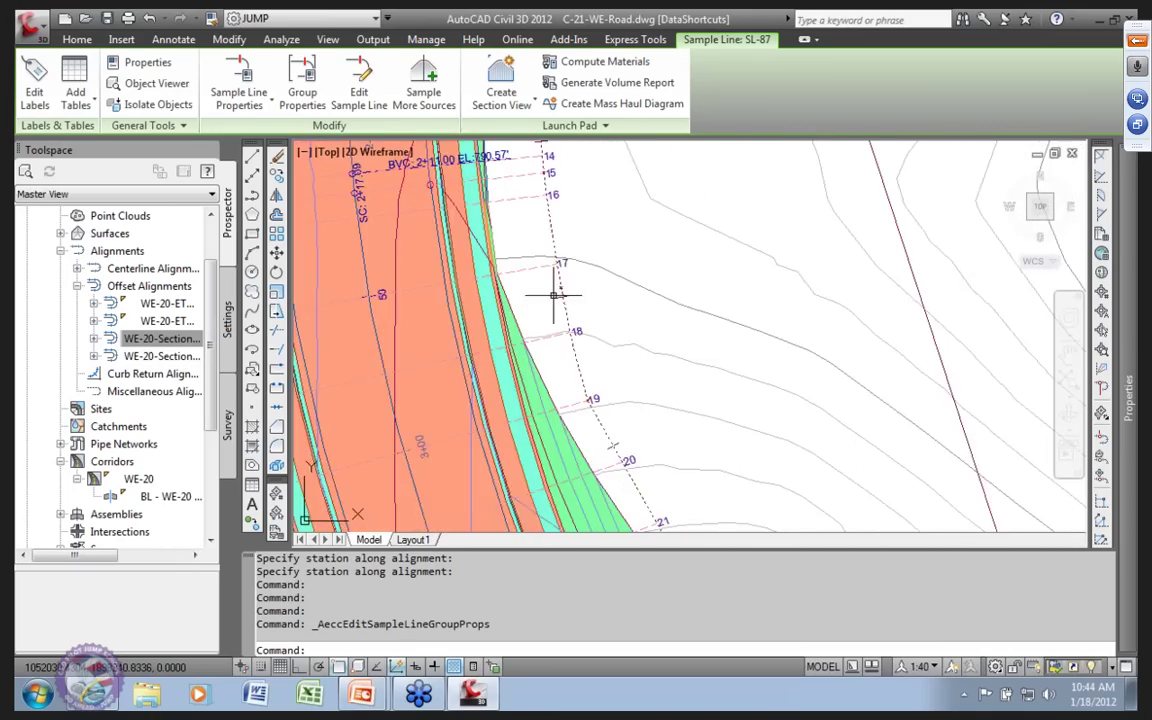
pyautogui.scroll(-3, 790, 421)
pyautogui.scroll(-3, 790, 421)
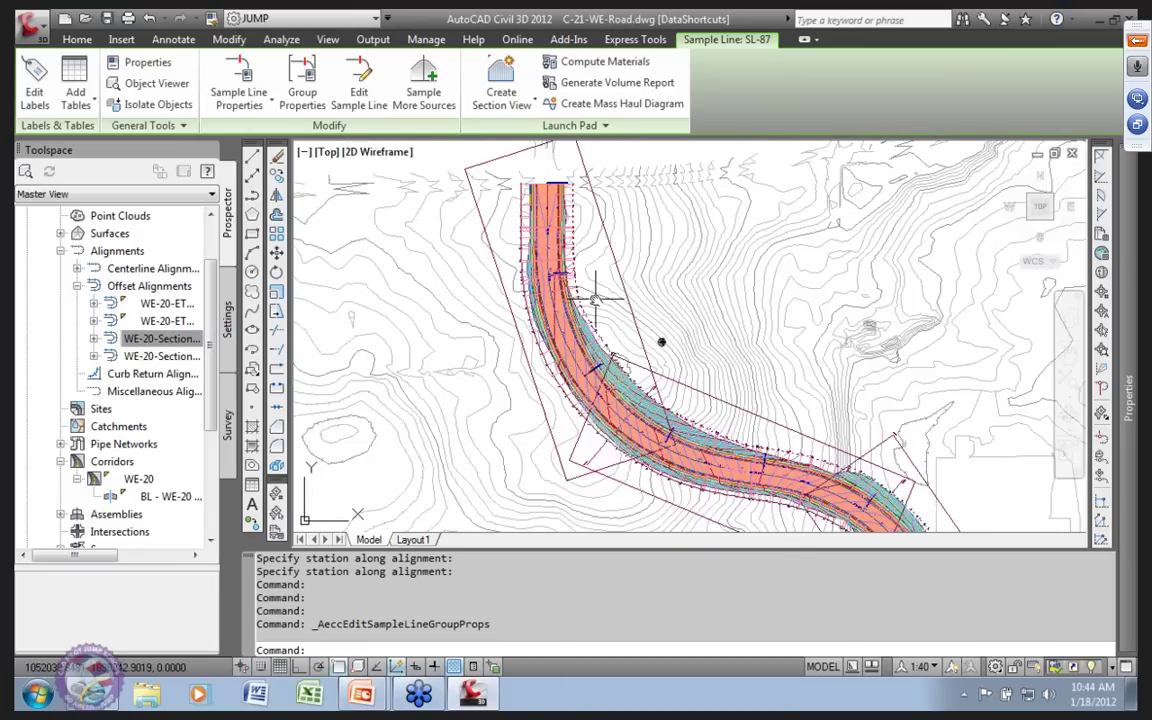
pyautogui.scroll(5, 586, 396)
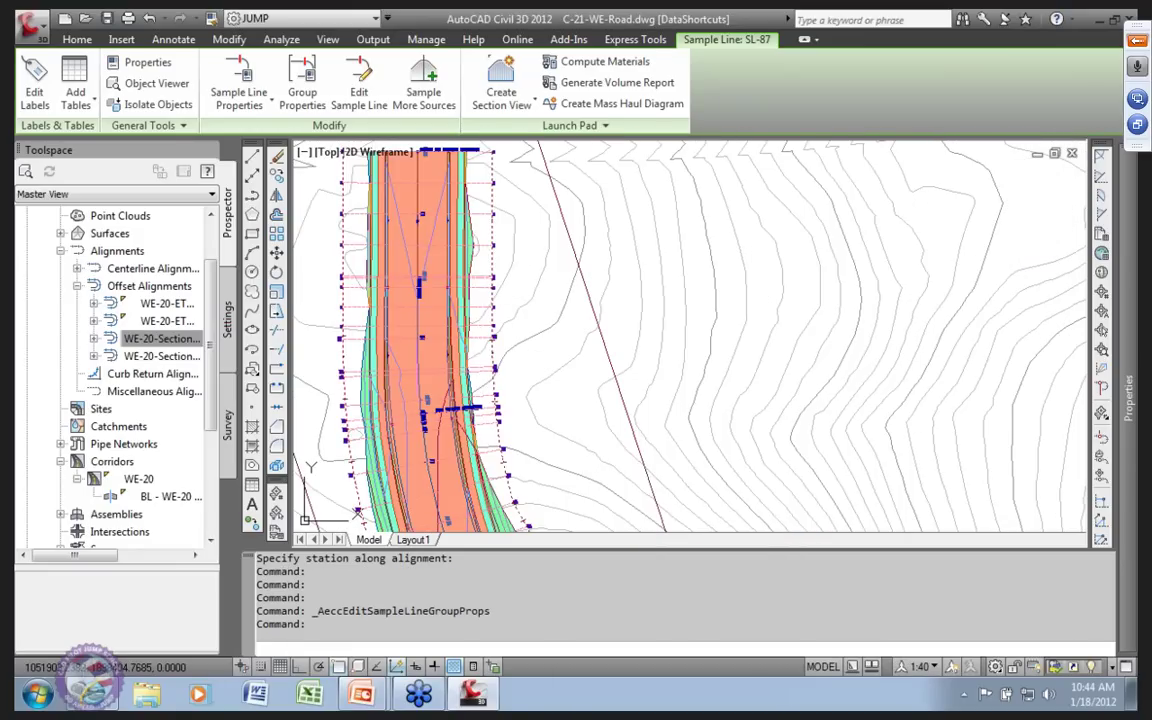
# Clear the sample line selection and look over the whole WE-20 corridor together with its surface and profile view.
pyautogui.click(340, 245)
pyautogui.click(552, 287)
pyautogui.click(555, 281)
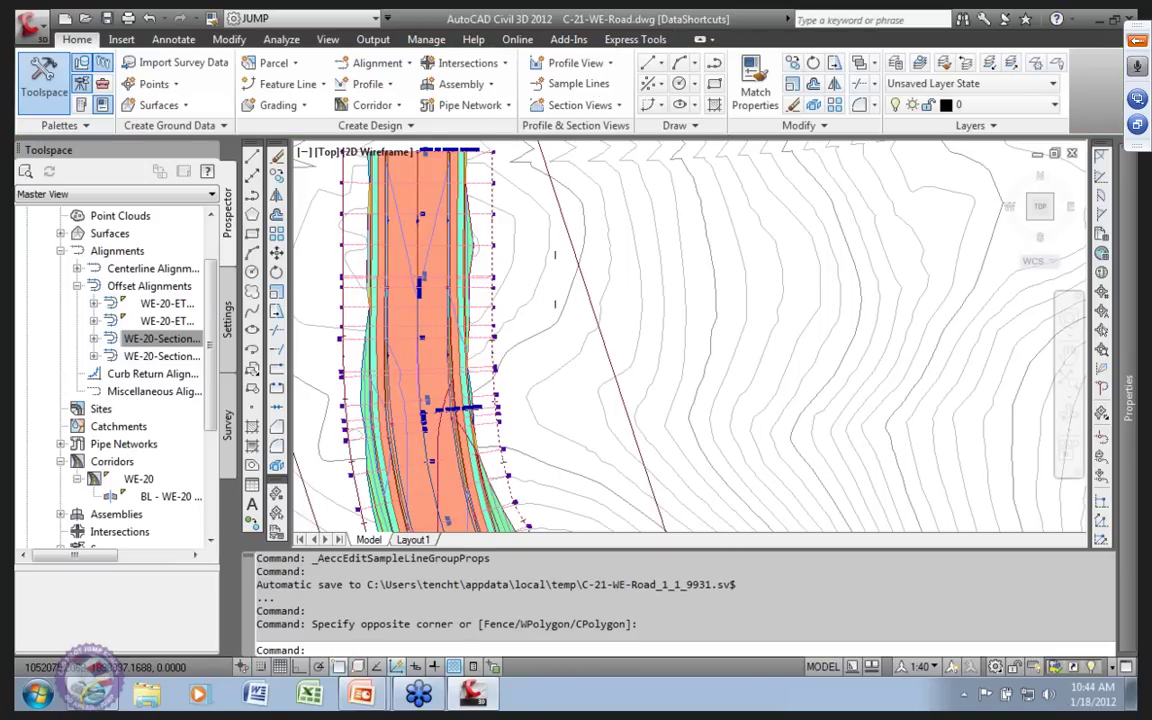
pyautogui.scroll(-3, 555, 281)
pyautogui.moveTo(680, 525); pyautogui.dragTo(588, 410, button='middle')
pyautogui.scroll(-5, 460, 348)
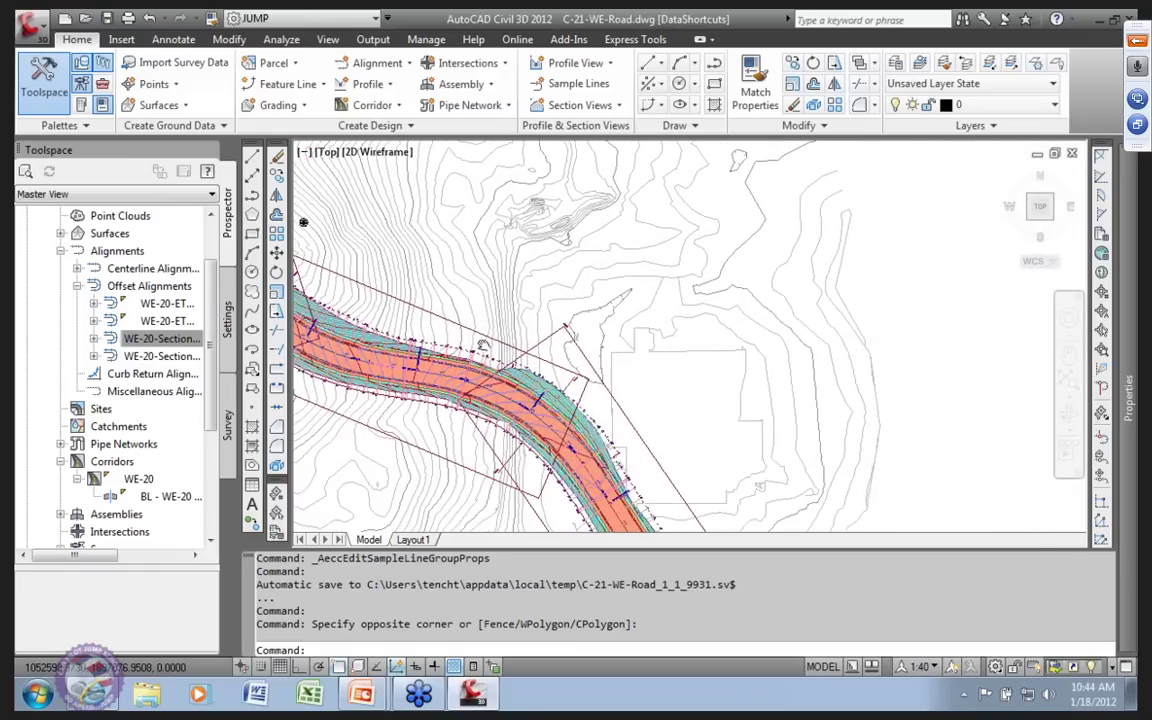
pyautogui.scroll(4, 457, 326)
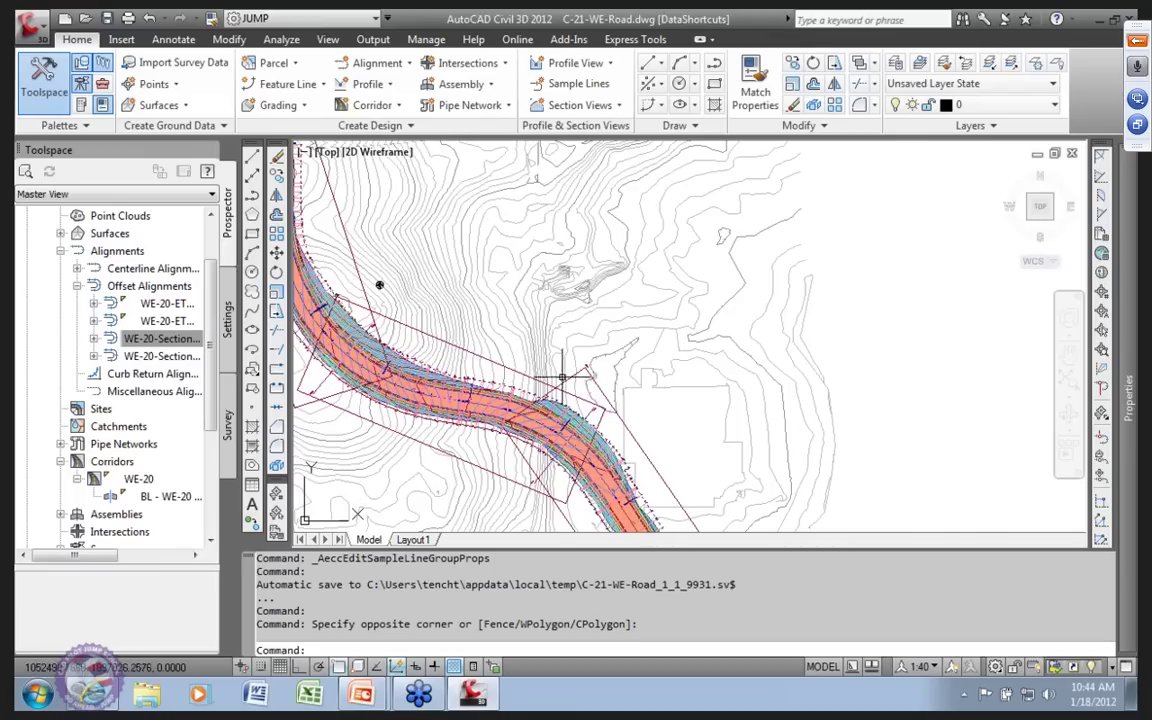
pyautogui.scroll(-3, 455, 325)
pyautogui.scroll(8, 421, 309)
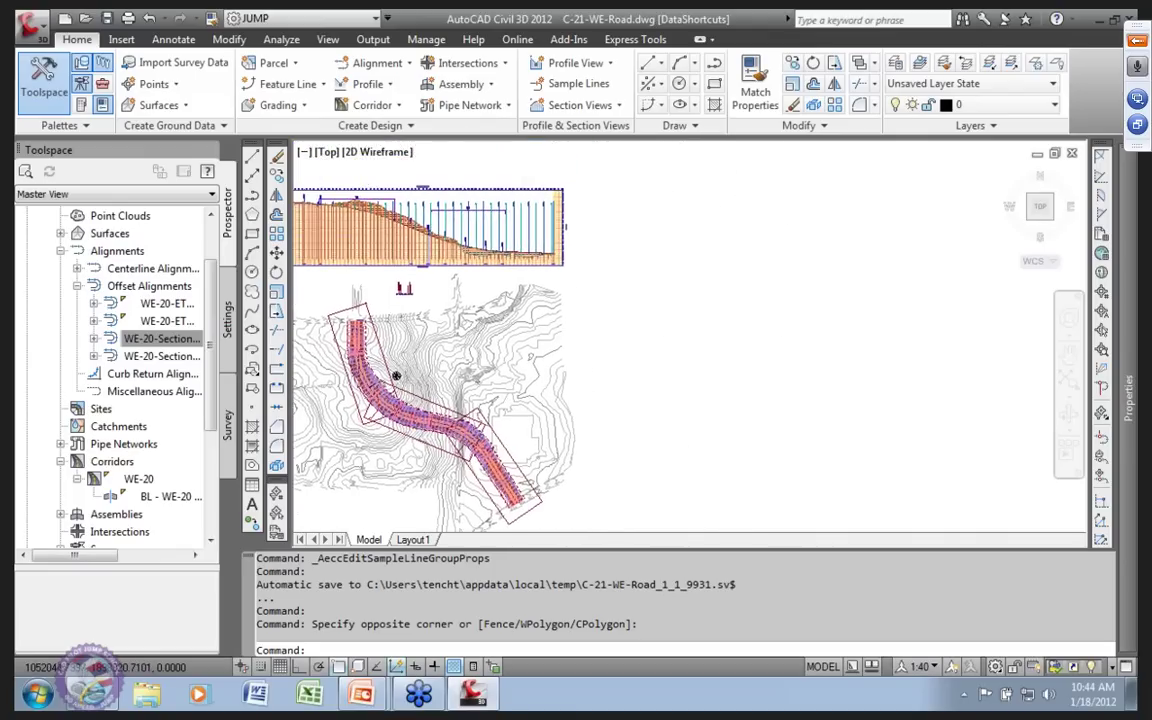
pyautogui.scroll(-6, 466, 368)
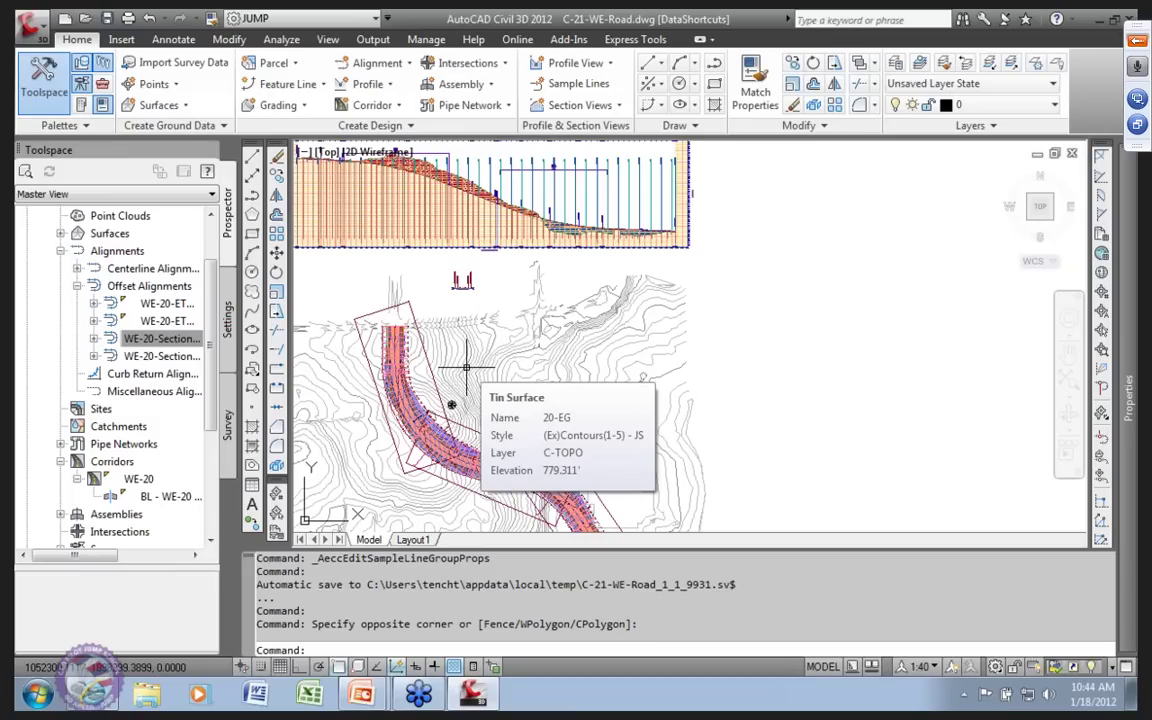
pyautogui.scroll(-5, 466, 368)
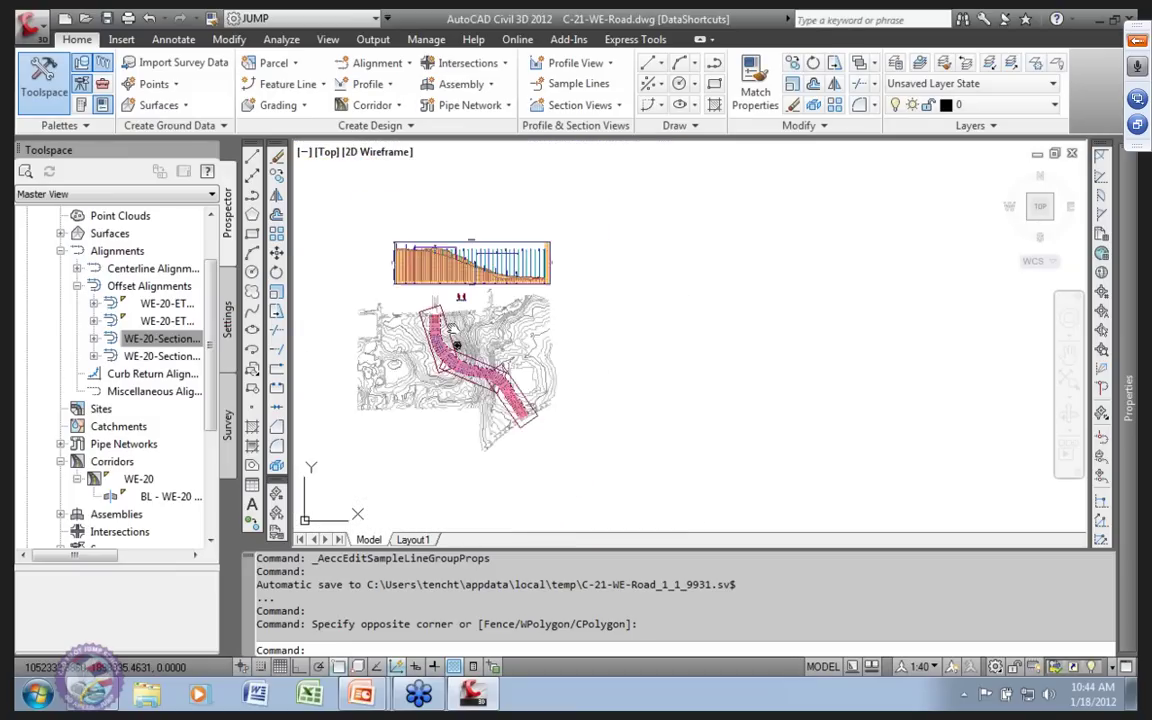
pyautogui.scroll(3, 398, 305)
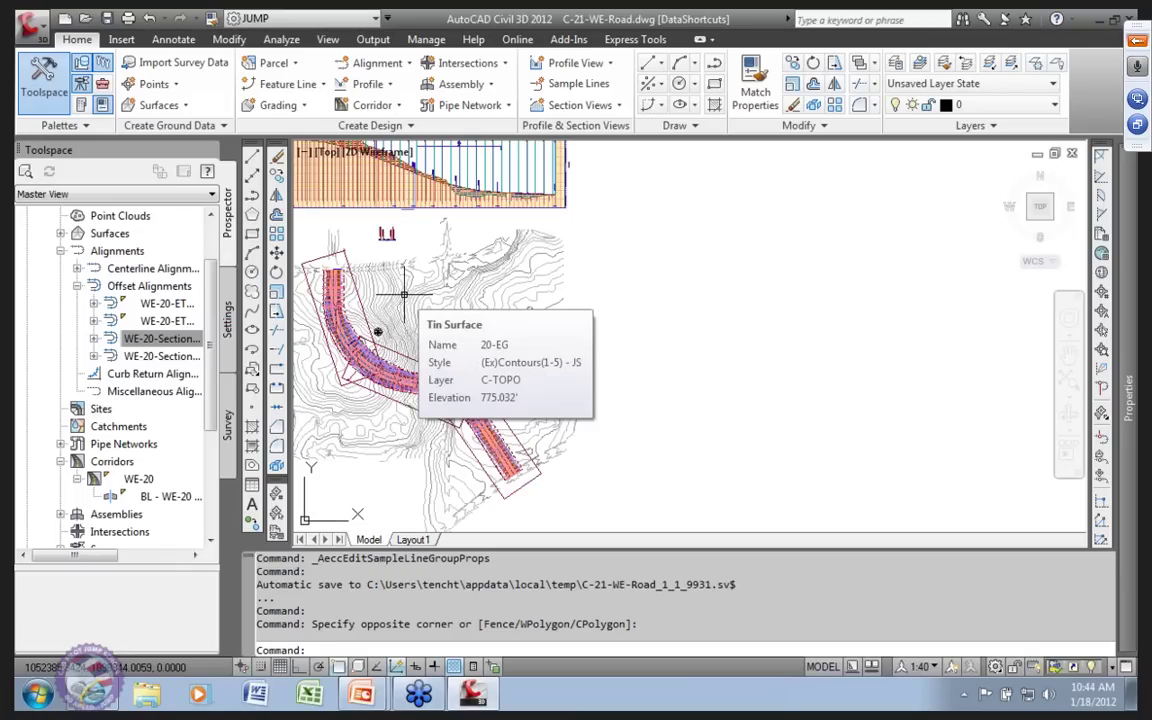
# Start creating a single section view for the WE-20 alignment's SLG-1 group and choose station 7+00.00'.
pyautogui.click(619, 106)
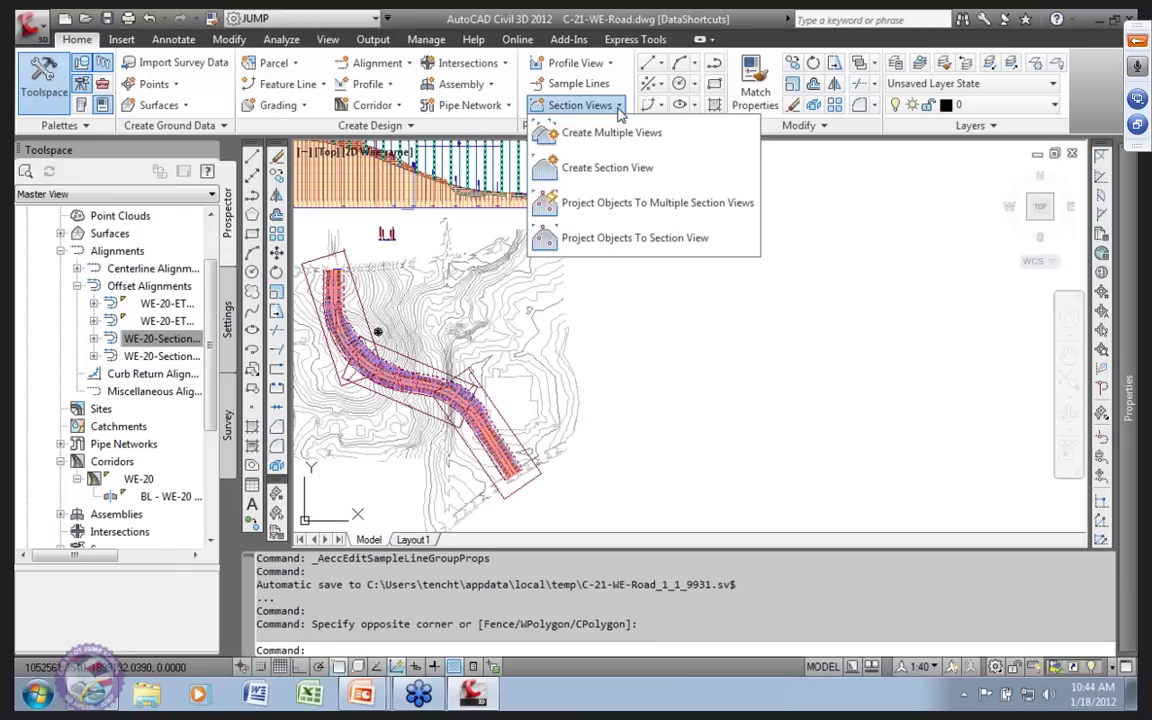
pyautogui.click(612, 168)
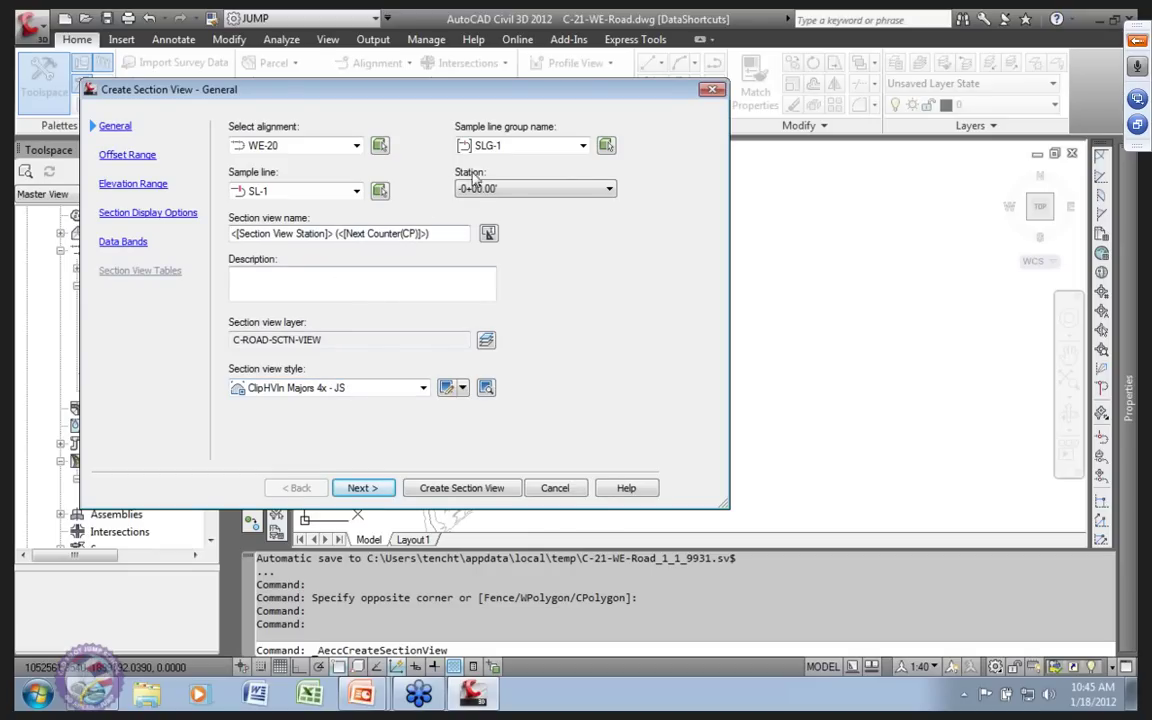
pyautogui.click(528, 140)
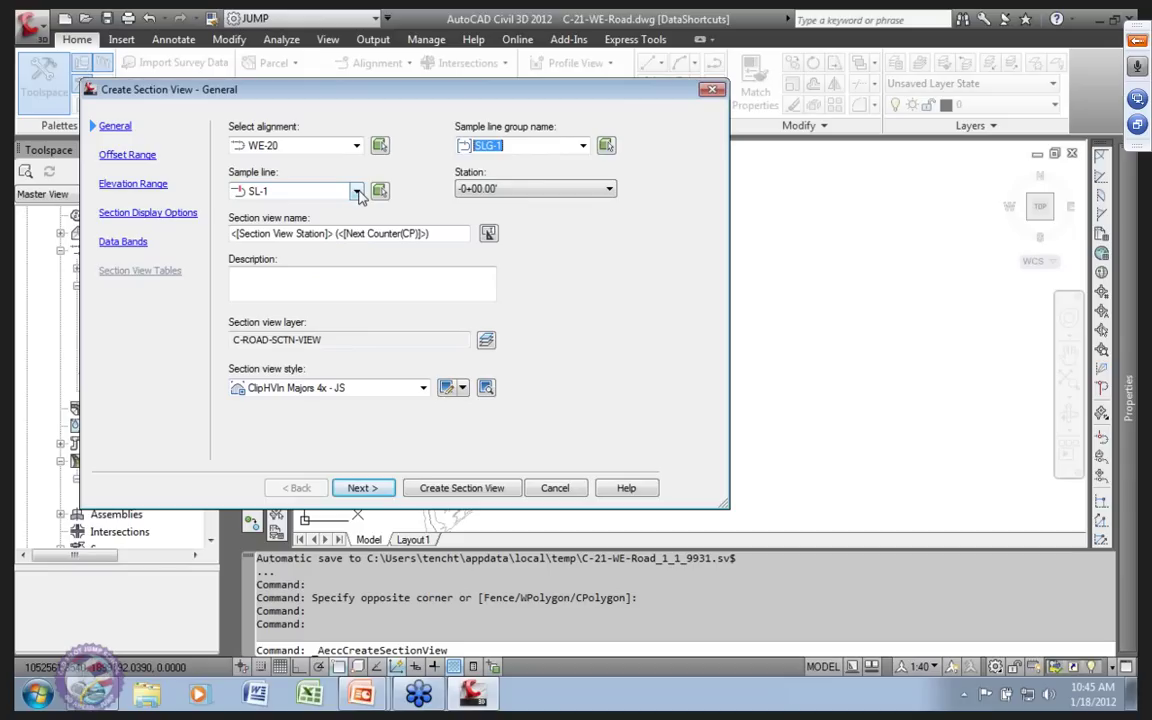
pyautogui.click(609, 189)
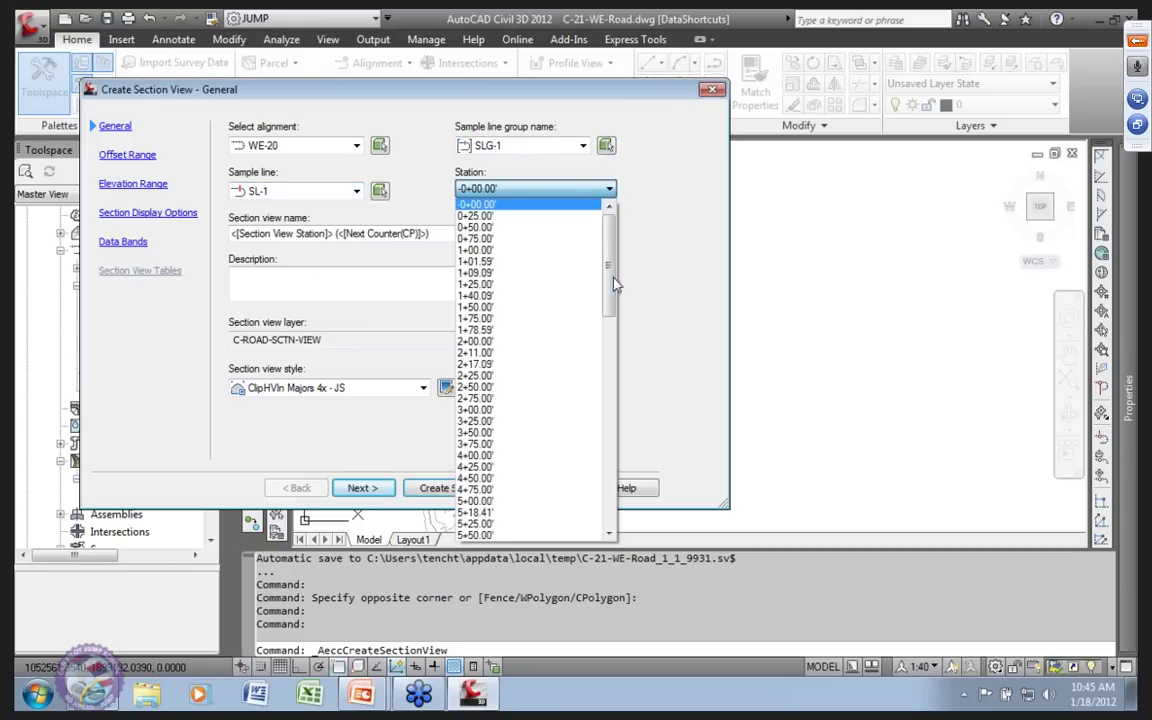
pyautogui.moveTo(614, 285); pyautogui.dragTo(614, 362)
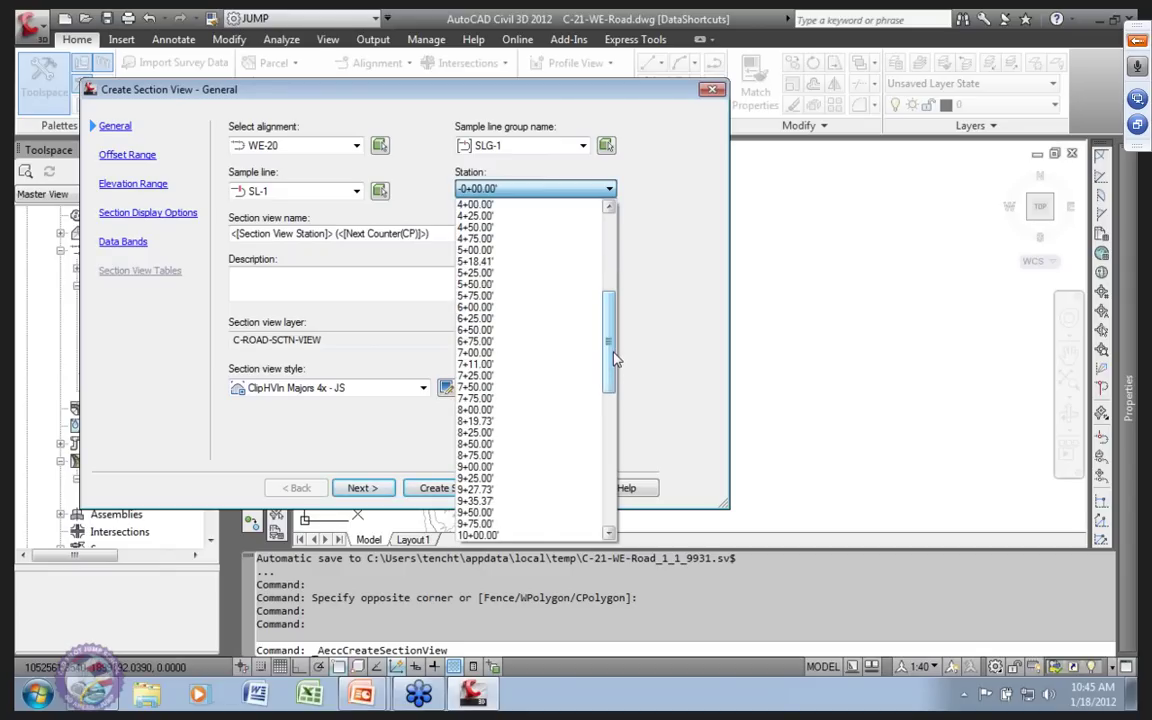
pyautogui.click(478, 353)
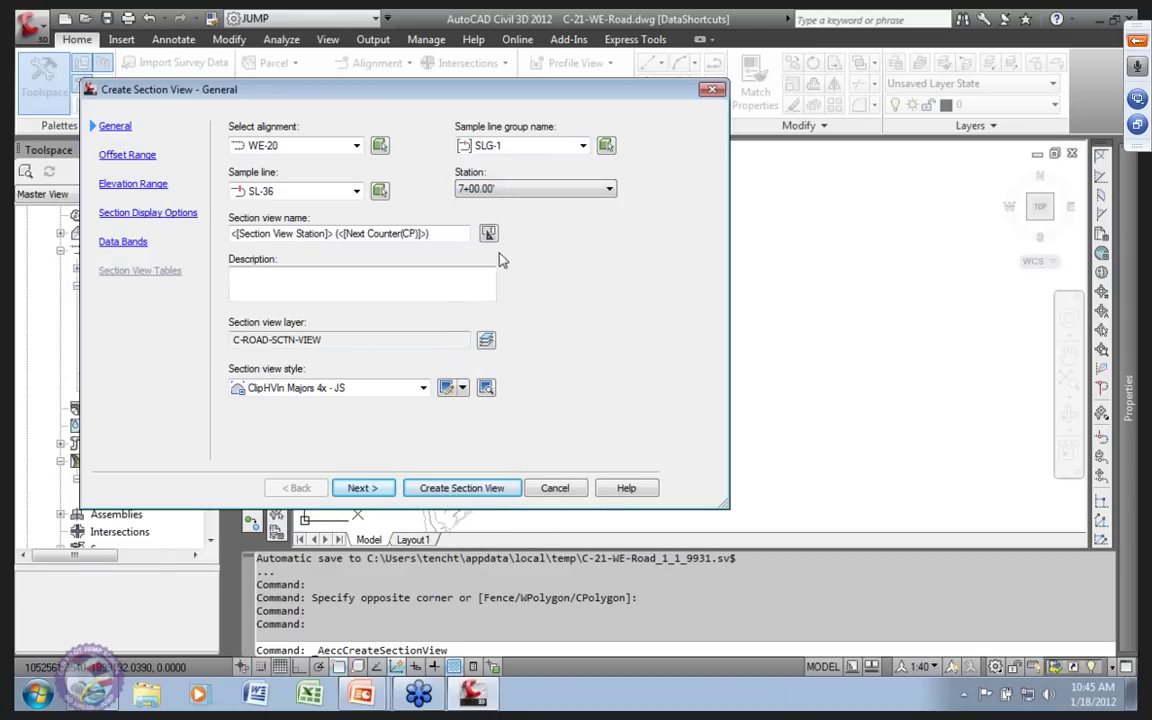
# Pick sample line 32 on the corridor in the drawing as the sample line for the section view.
pyautogui.click(380, 191)
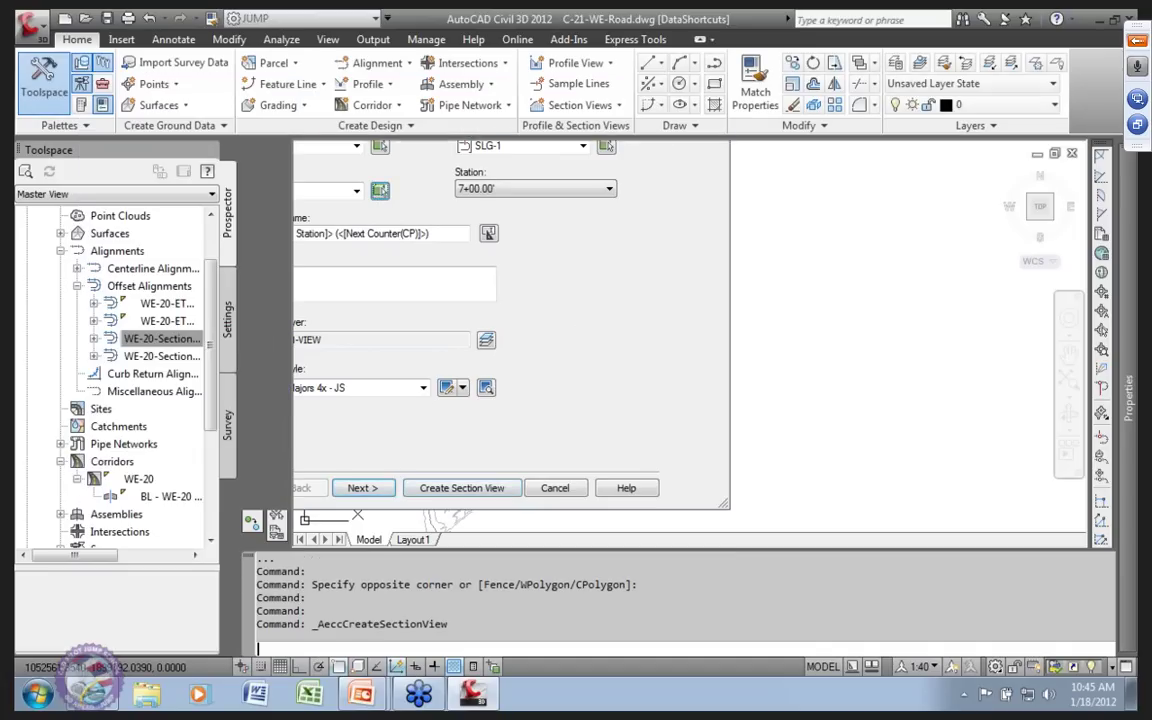
pyautogui.scroll(8, 361, 300)
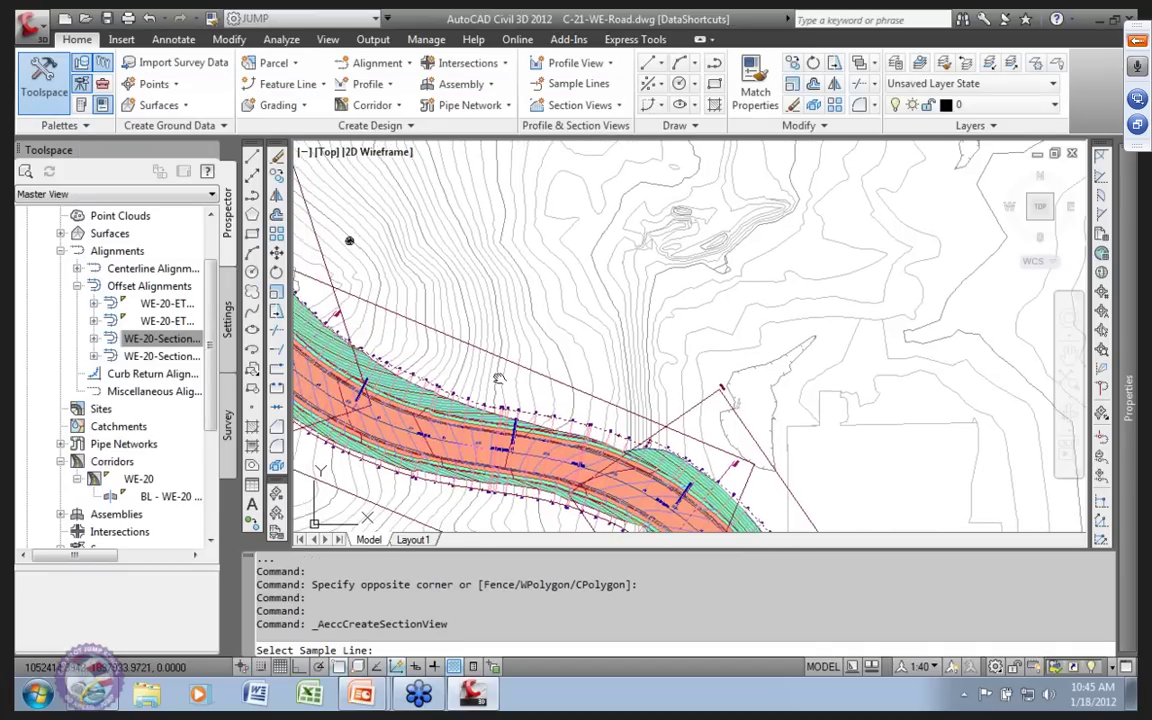
pyautogui.scroll(-2, 563, 341)
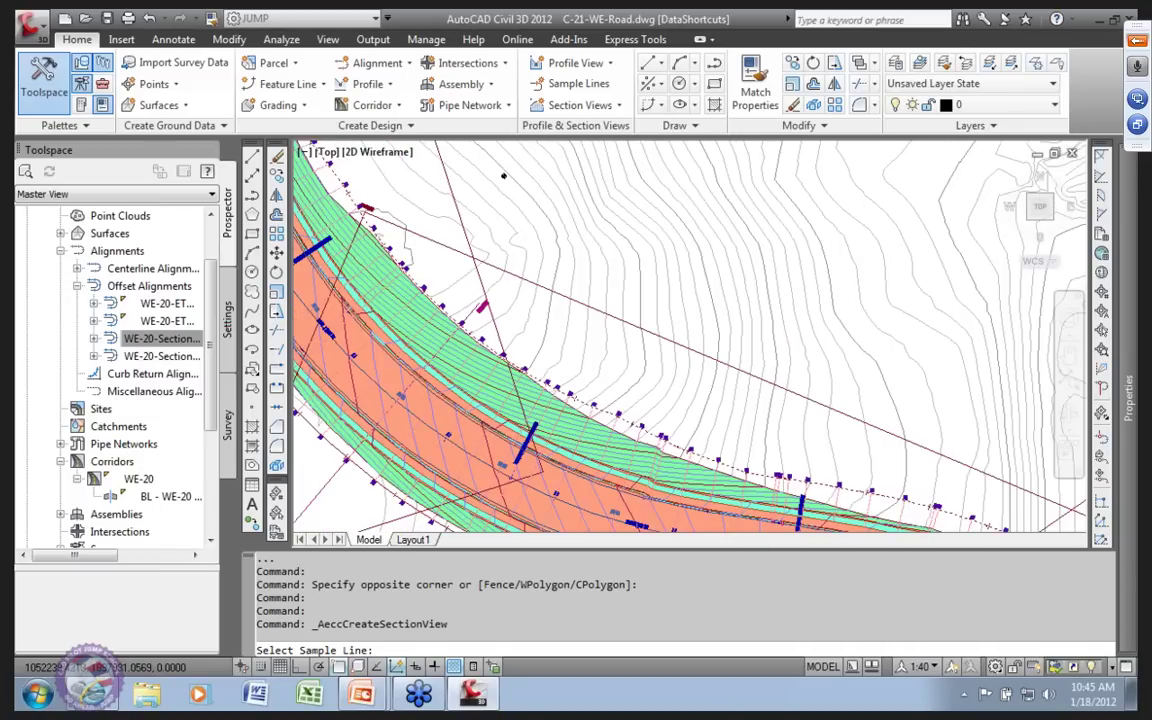
pyautogui.moveTo(579, 368)
pyautogui.mouseDown(button='middle')
pyautogui.moveTo(601, 347)
pyautogui.moveTo(694, 318)
pyautogui.mouseUp(button='middle')
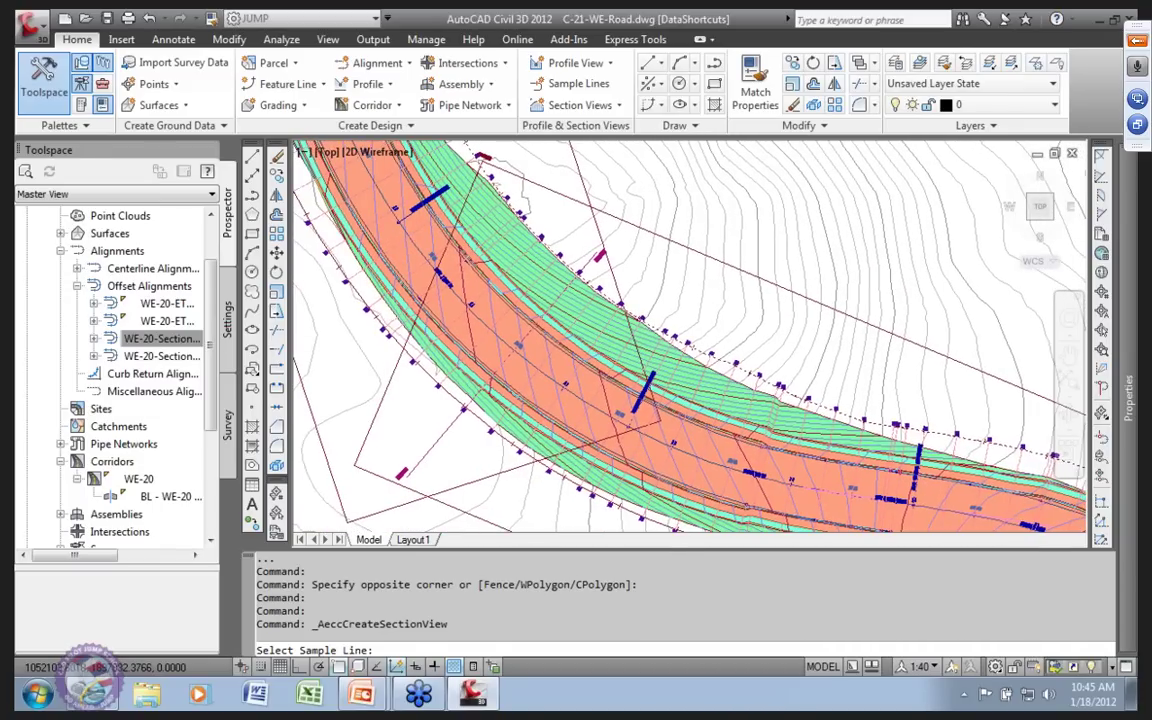
pyautogui.scroll(4, 694, 318)
pyautogui.scroll(2, 443, 414)
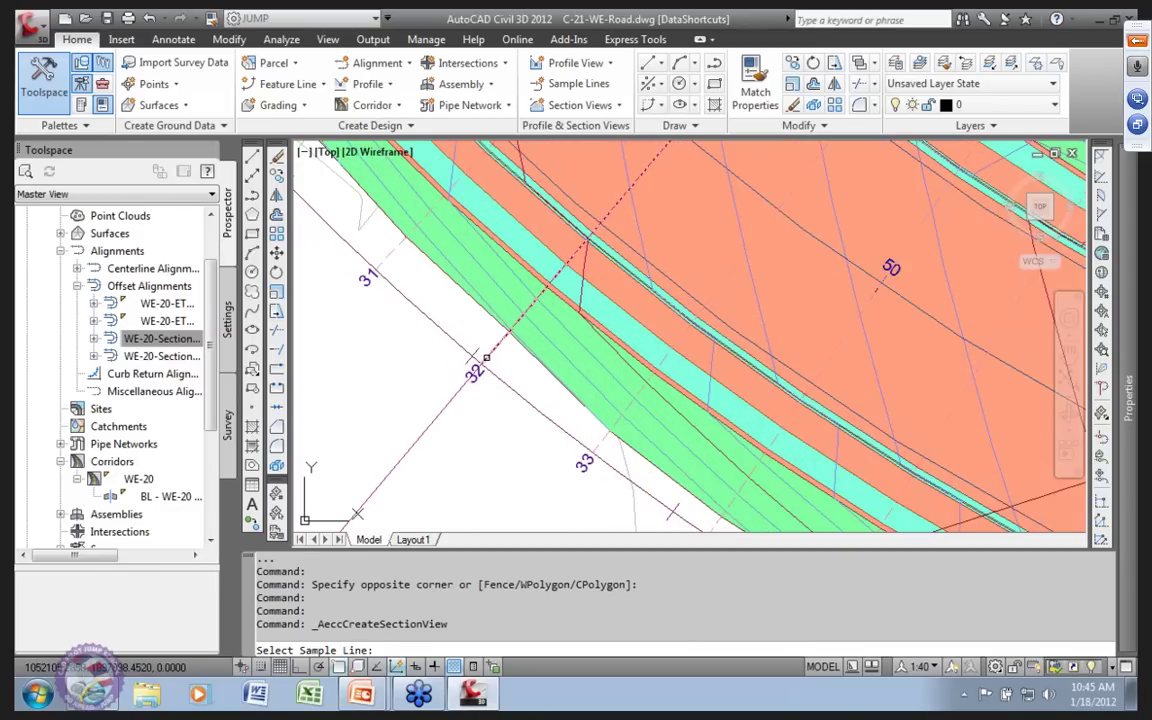
pyautogui.click(486, 357)
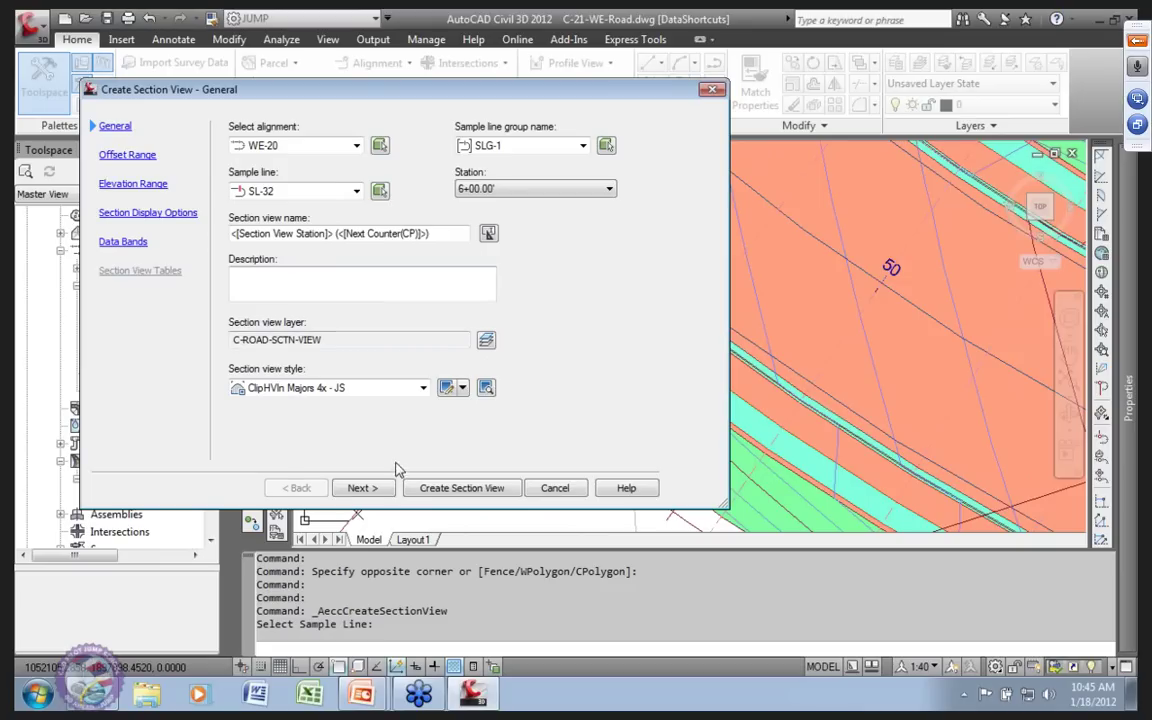
# Set the section view style to NoneCtr Only Majors Same 4x - JS.
pyautogui.click(423, 388)
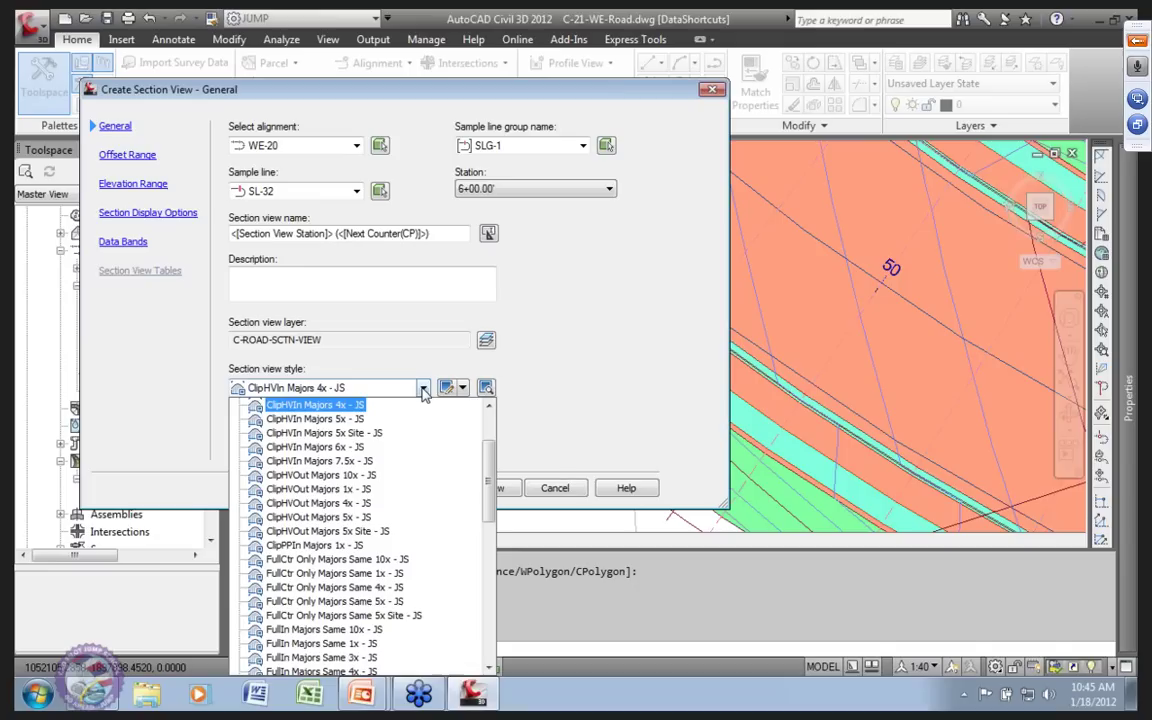
pyautogui.moveTo(489, 493); pyautogui.dragTo(491, 638)
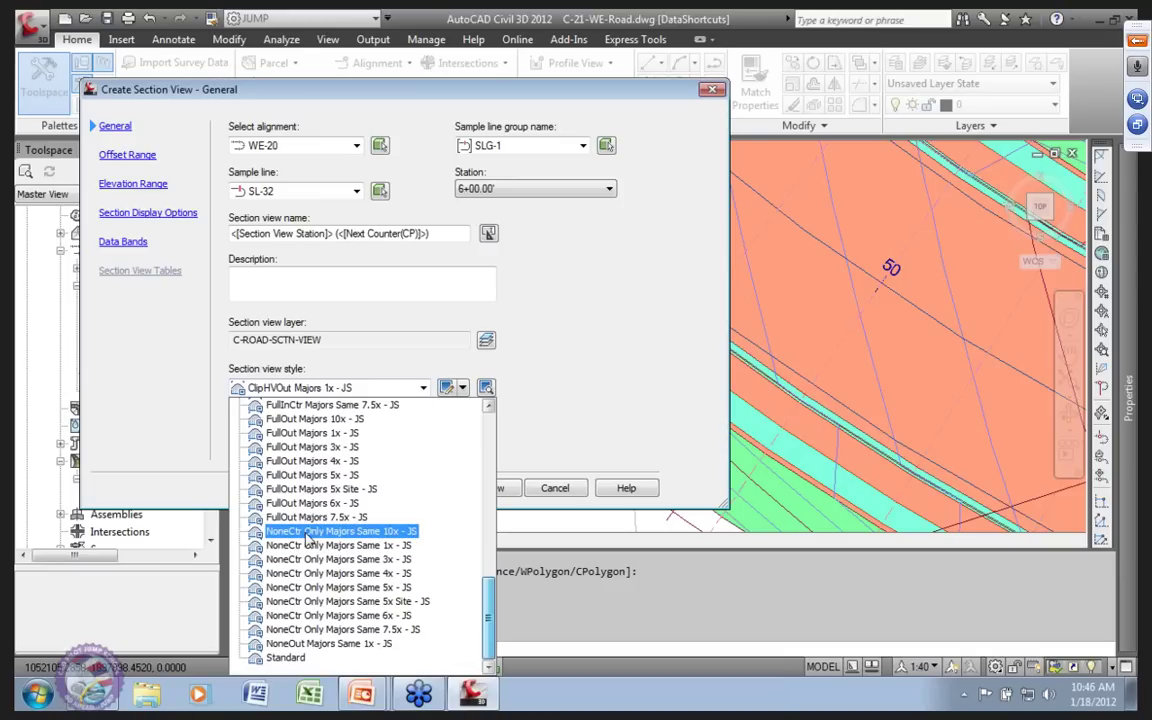
pyautogui.click(326, 576)
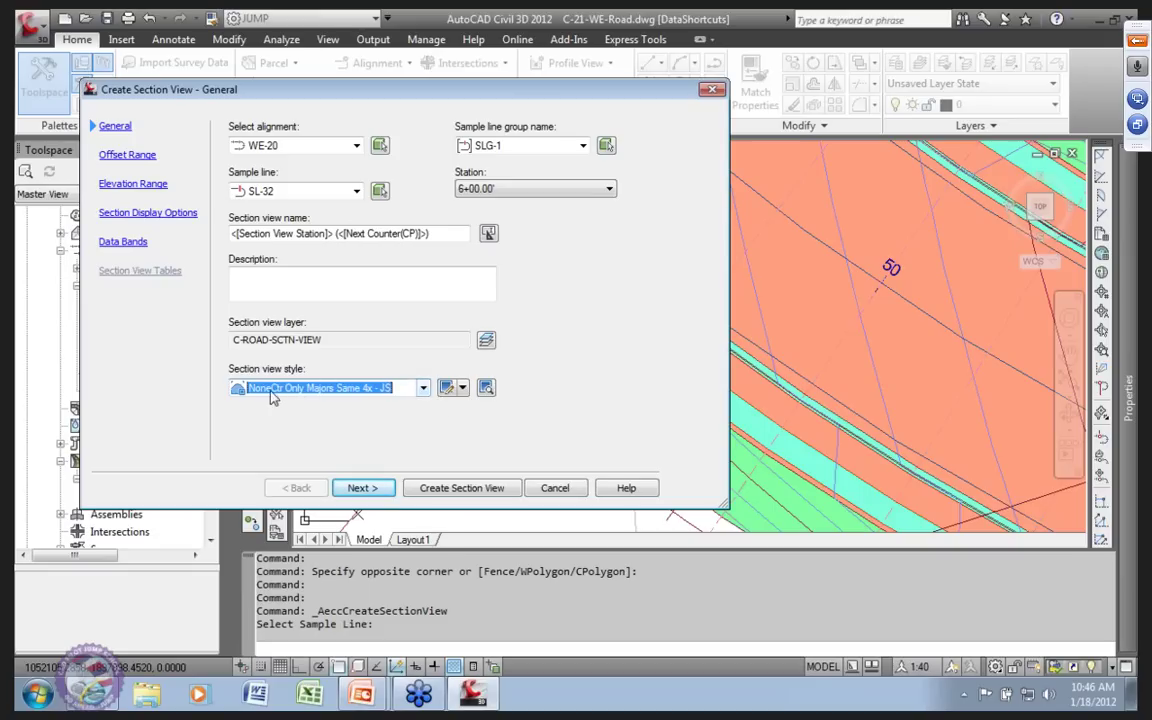
# Review the other available section view styles and reselect NoneCtr Only Majors Same 4x - JS.
pyautogui.click(424, 388)
pyautogui.press('Up')
pyautogui.press('Up')
pyautogui.press('Up')
pyautogui.press('Up')
pyautogui.press('pageup')
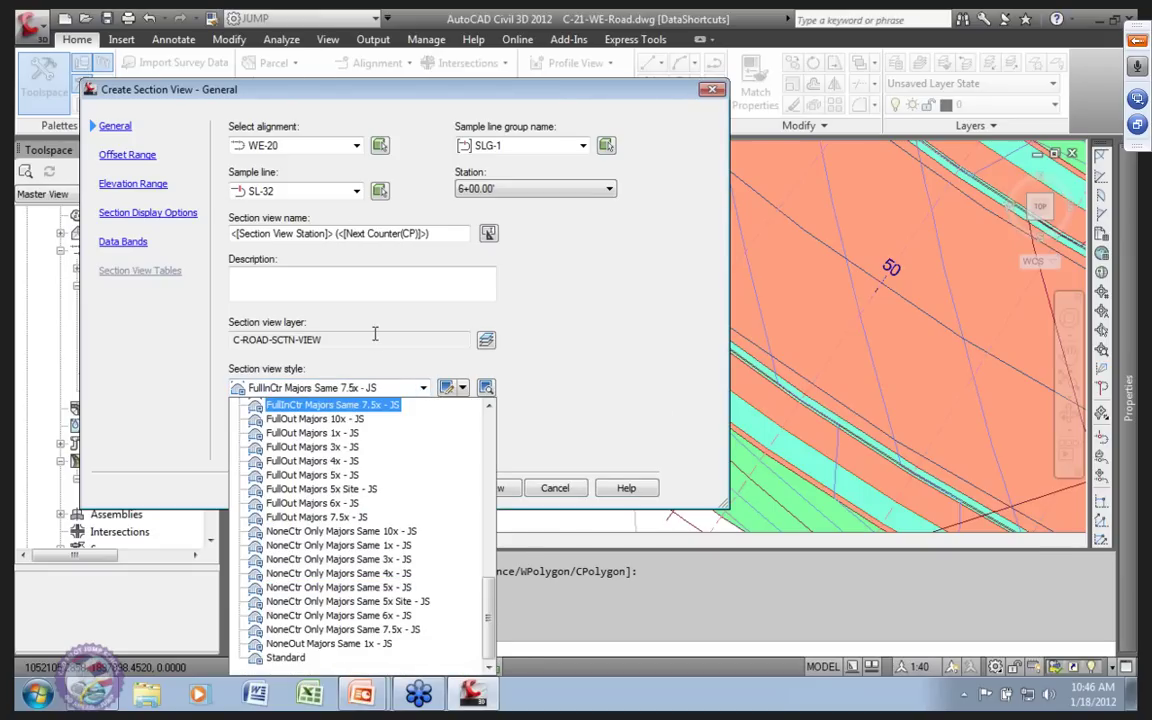
pyautogui.click(380, 366)
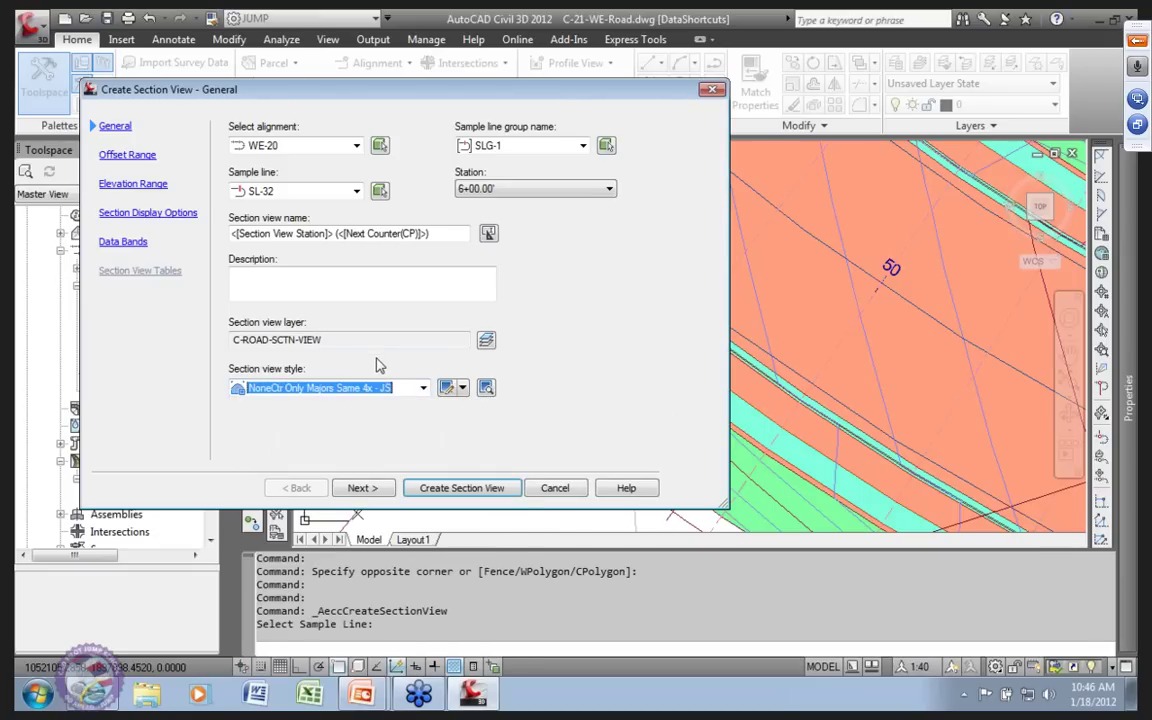
pyautogui.click(423, 388)
pyautogui.click(350, 573)
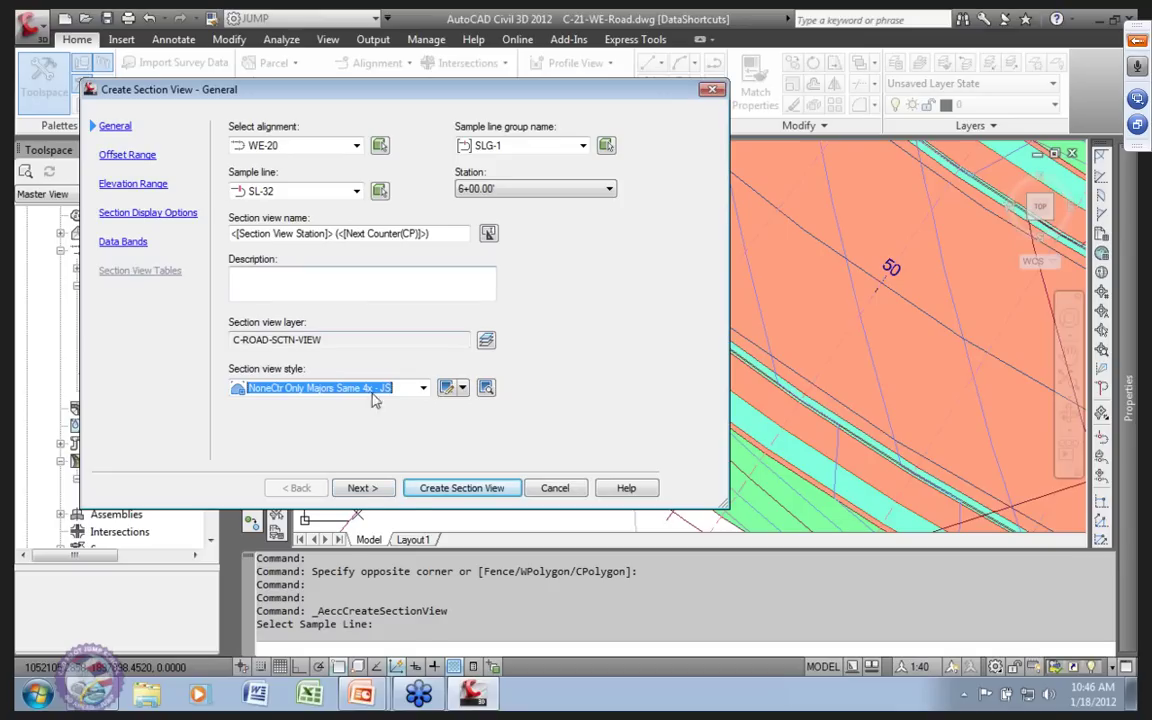
# Keep the automatic offset and elevation ranges and clip the section view grid to the WE-20 WE-20 Top section.
pyautogui.click(360, 488)
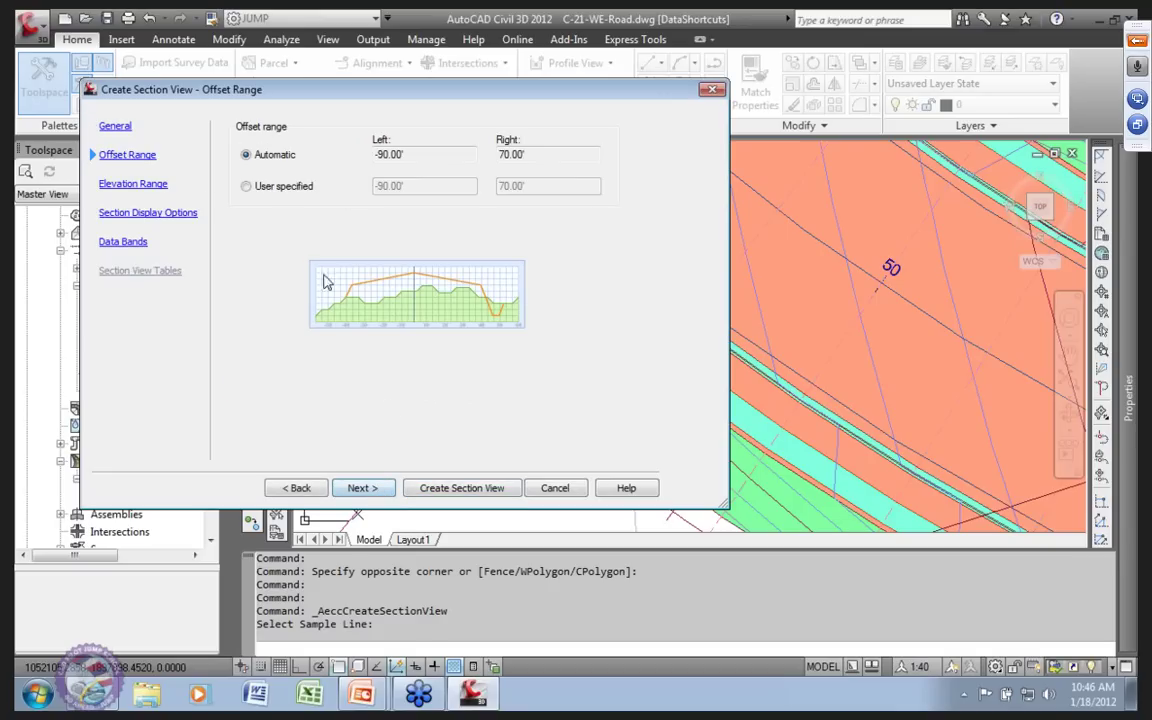
pyautogui.click(362, 488)
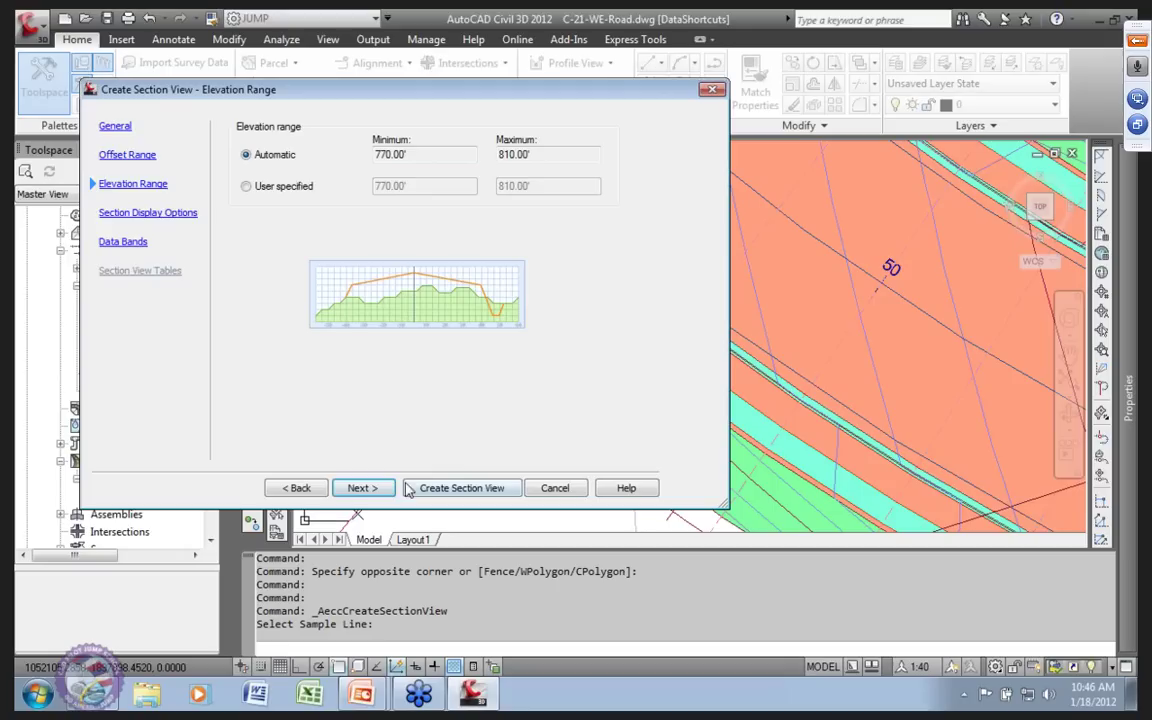
pyautogui.click(367, 488)
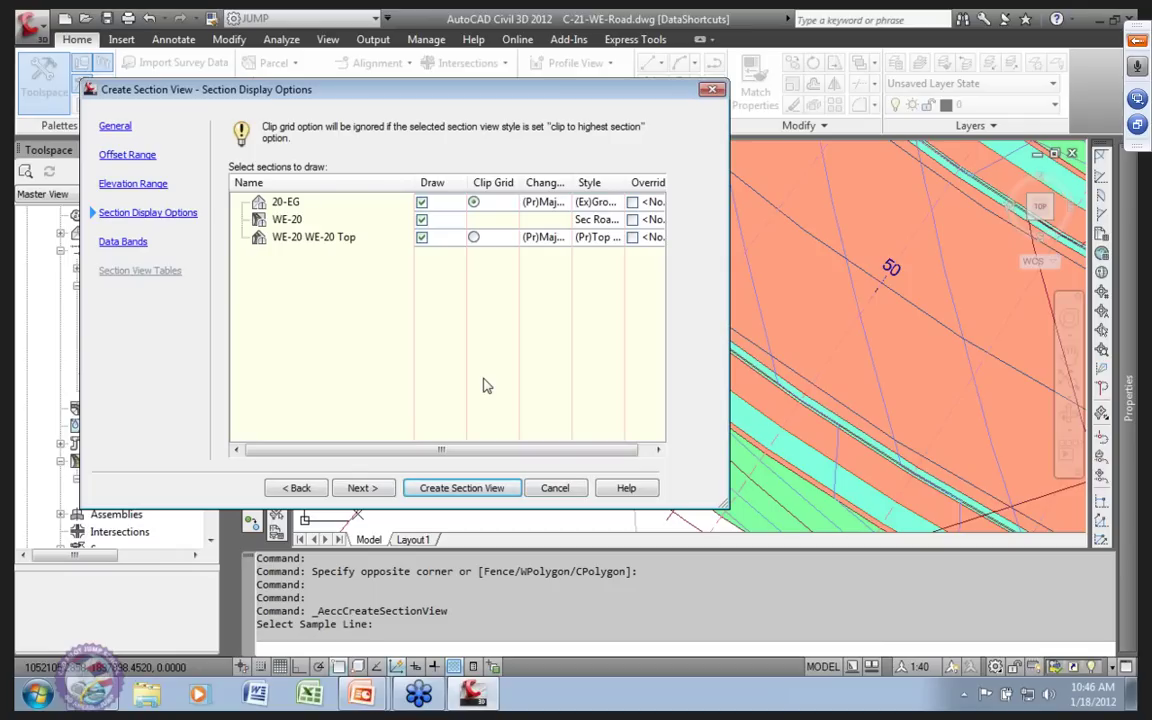
pyautogui.click(473, 237)
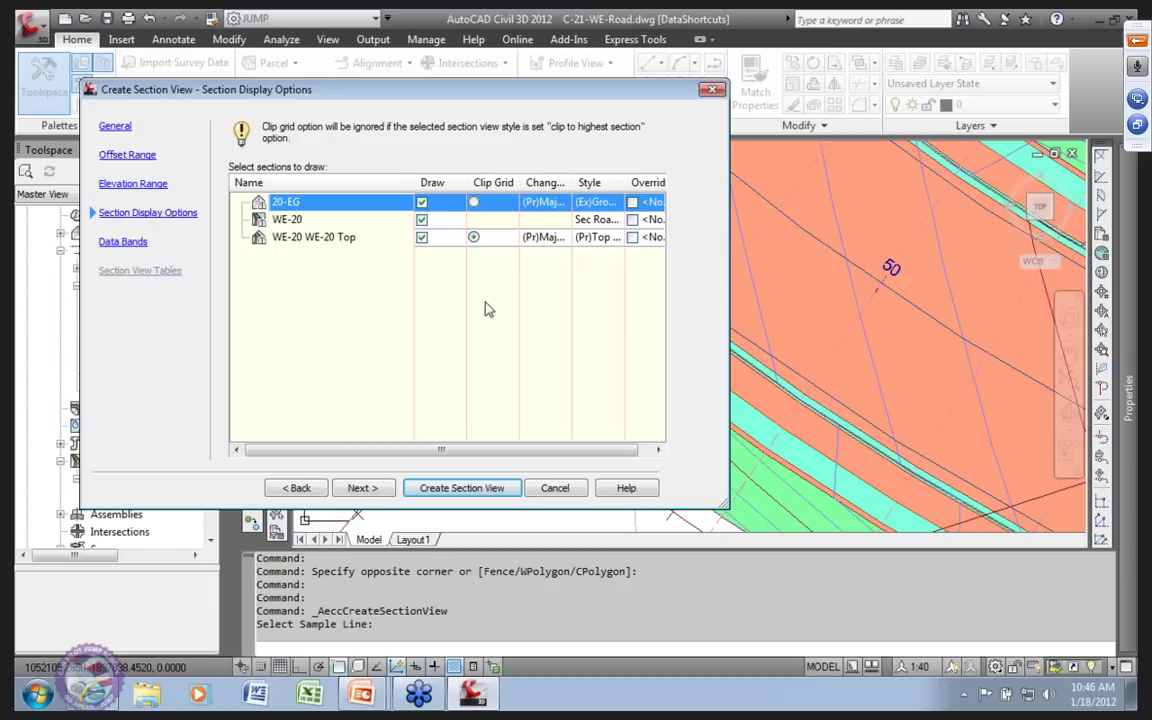
# Set the section view's data band set to Offsets Only - JS.
pyautogui.click(118, 242)
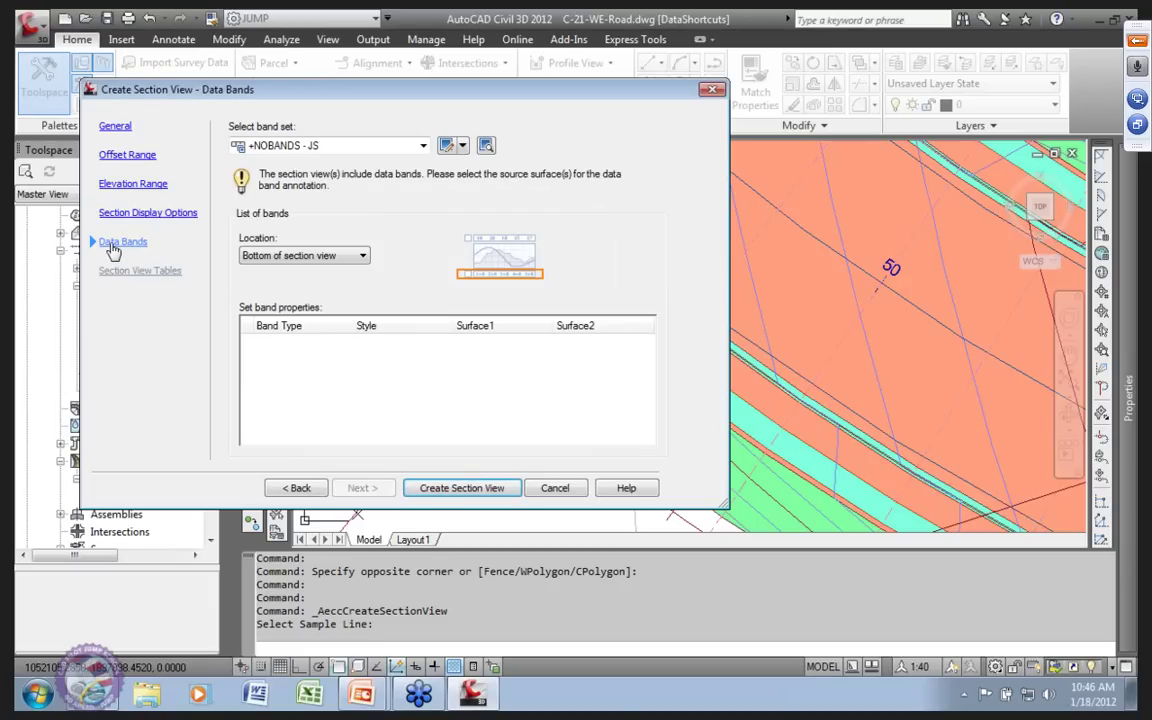
pyautogui.click(422, 146)
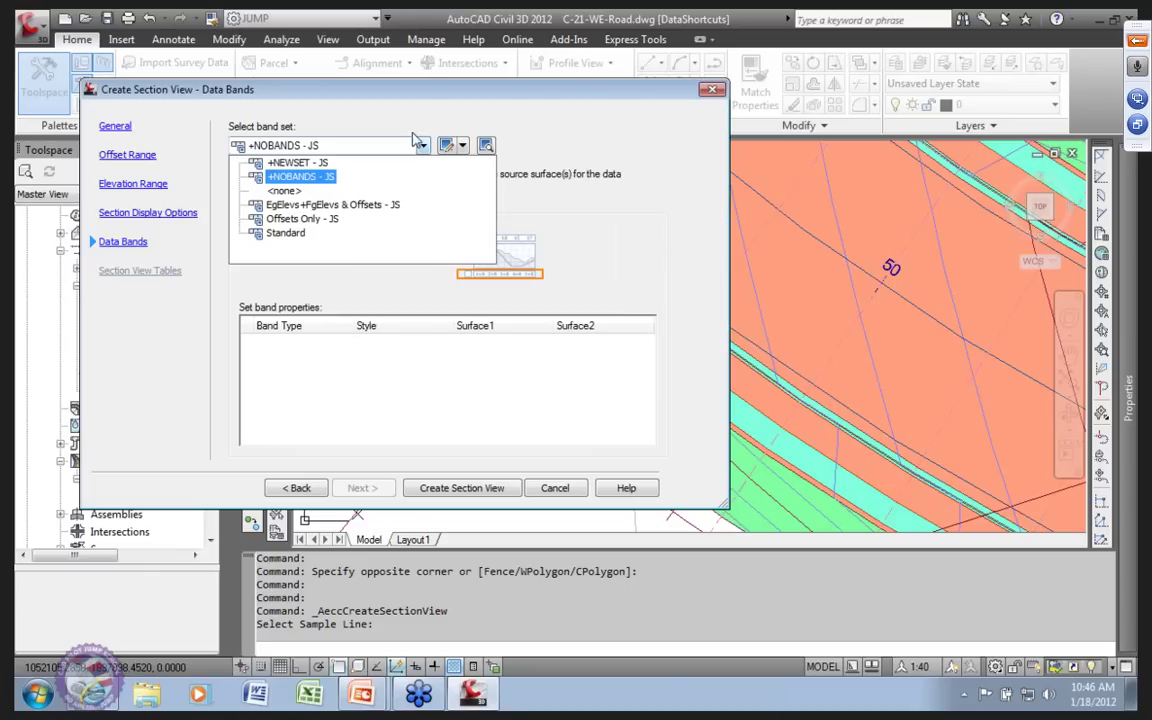
pyautogui.click(302, 218)
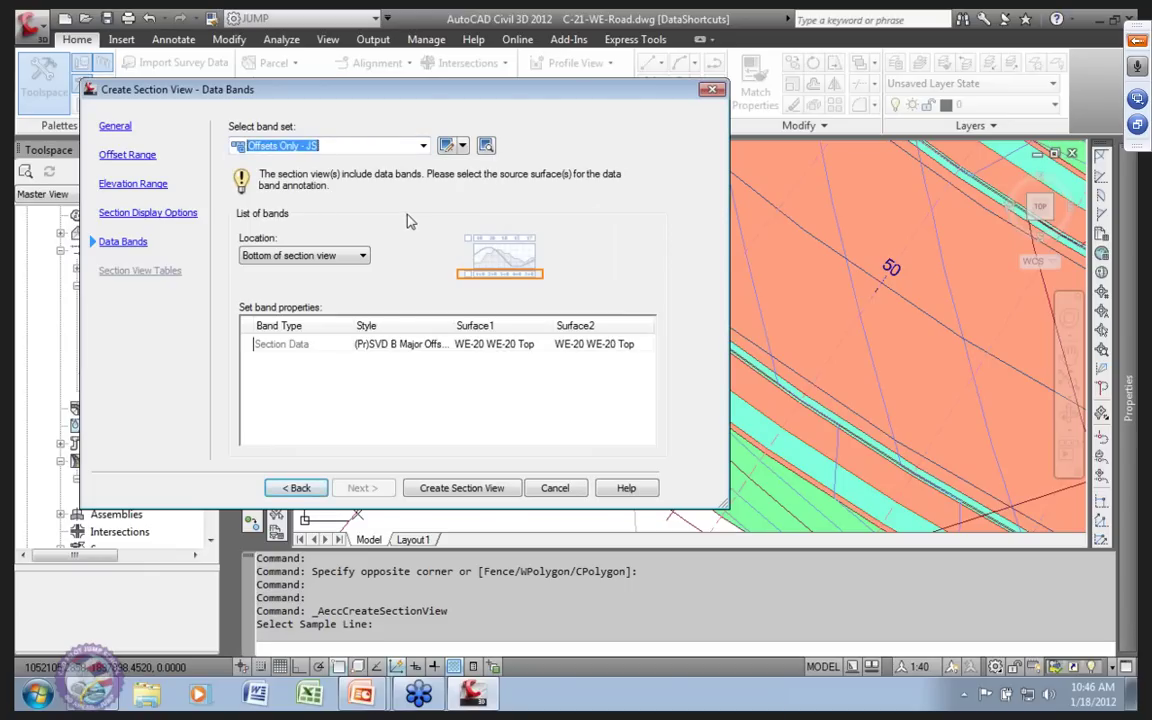
pyautogui.click(423, 147)
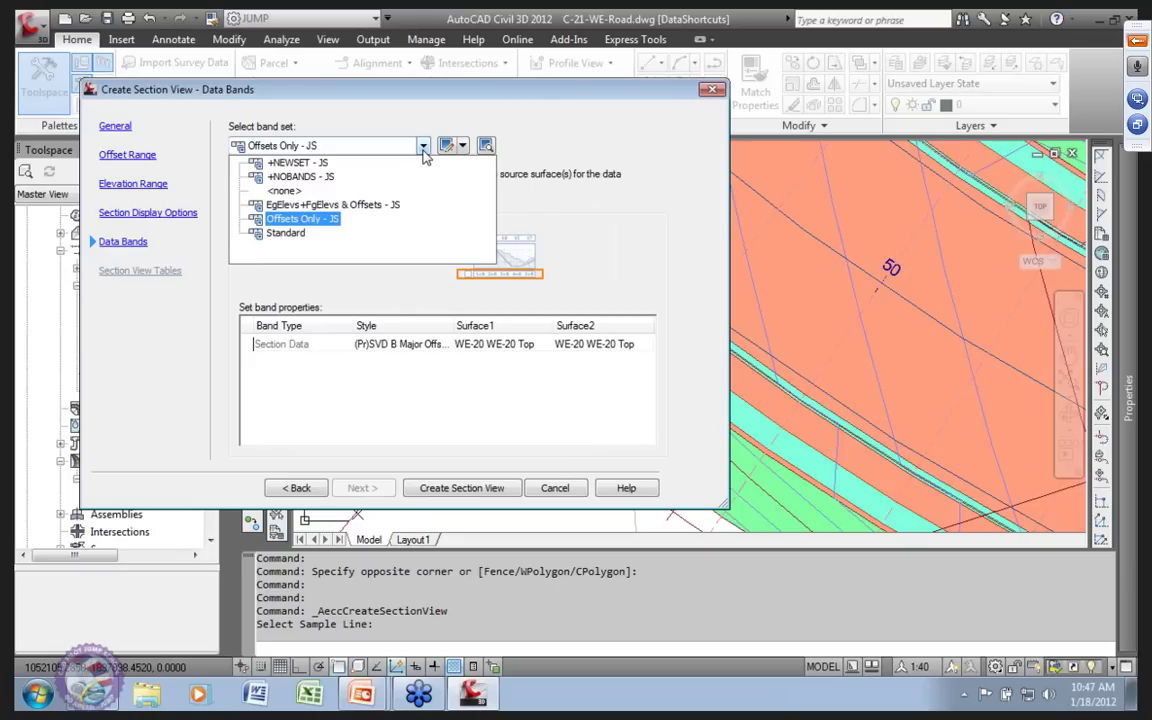
pyautogui.click(386, 118)
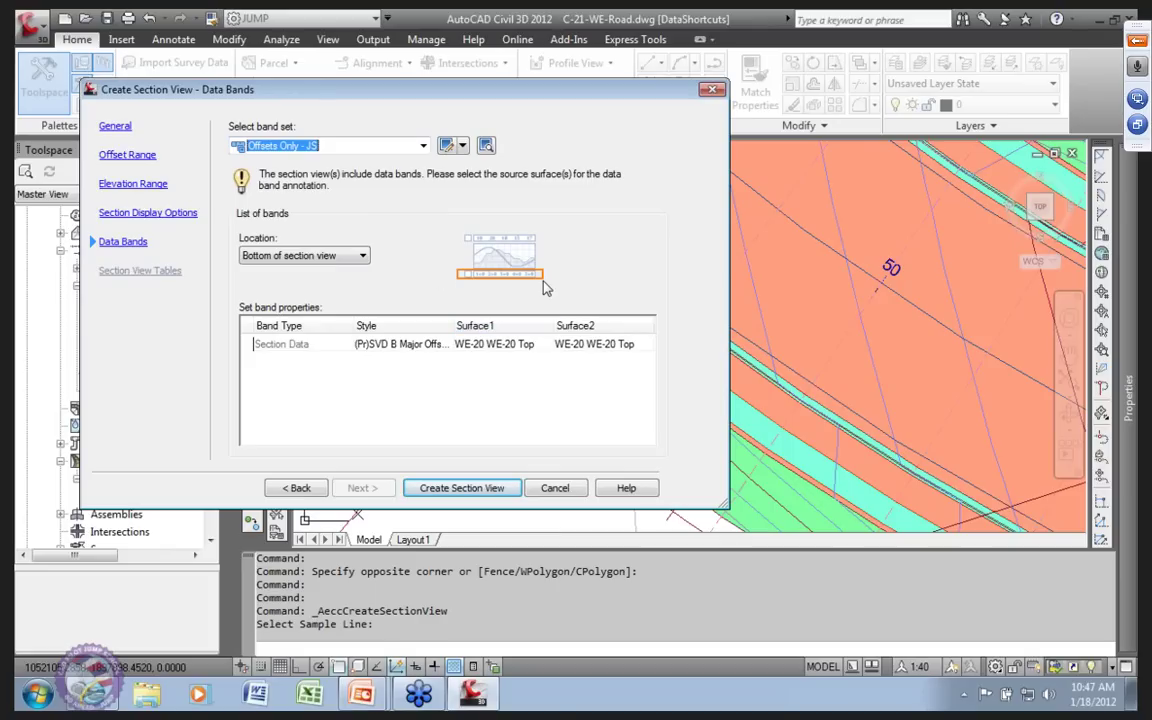
# Create the section view and place its origin in the empty area east of the existing ground contours.
pyautogui.click(466, 488)
pyautogui.scroll(-6, 760, 270)
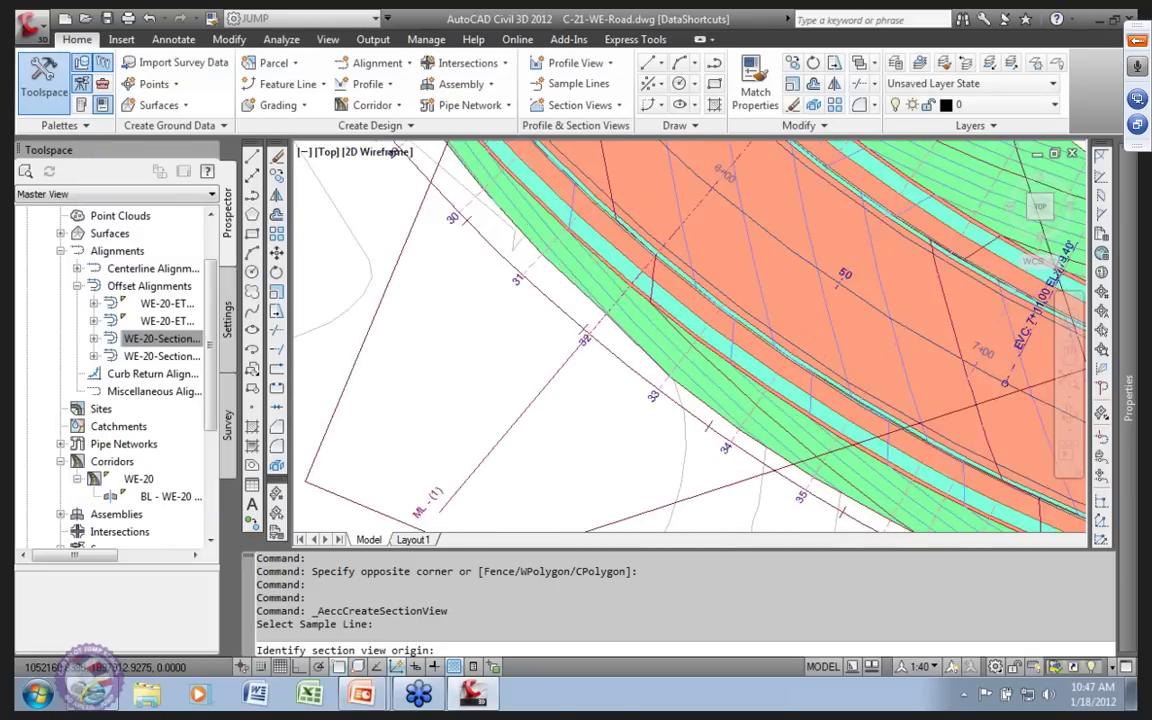
pyautogui.moveTo(791, 215); pyautogui.dragTo(617, 249, button='middle')
pyautogui.click(603, 238)
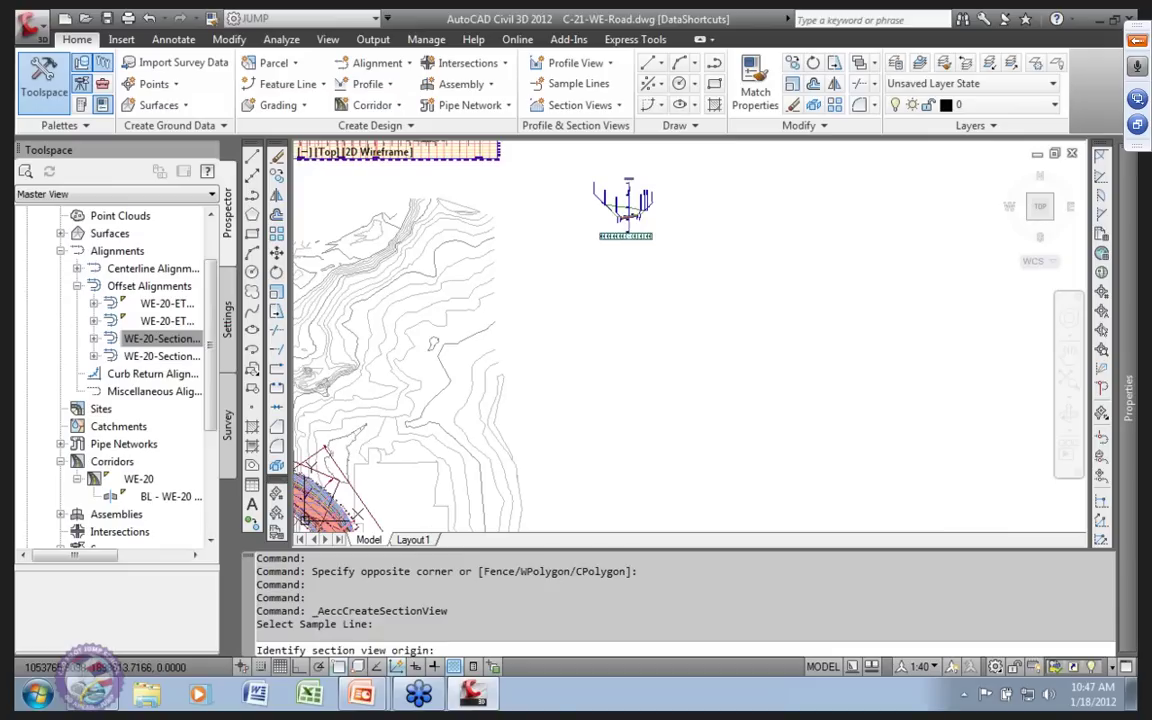
# Examine the new section view's daylight slopes, elevation labels, and pavement, curb and sidewalk sections on both sides of the centerline.
pyautogui.scroll(7, 746, 237)
pyautogui.moveTo(746, 237); pyautogui.dragTo(745, 438, button='middle')
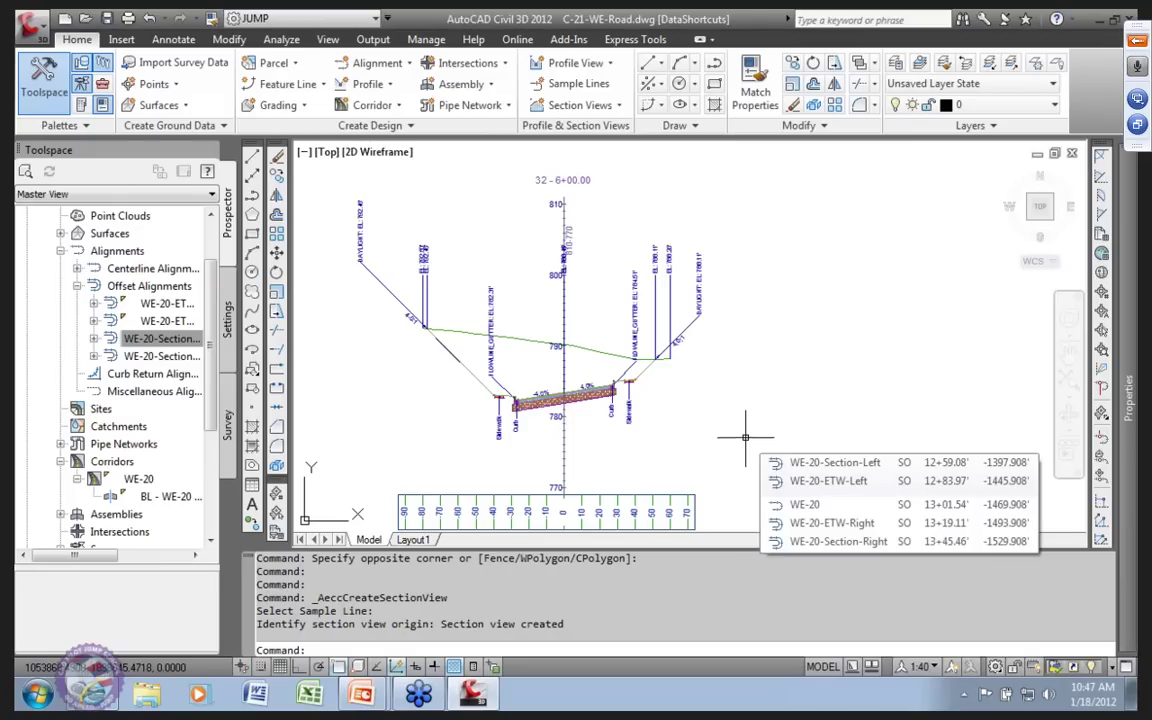
pyautogui.click(568, 380)
pyautogui.scroll(3, 690, 323)
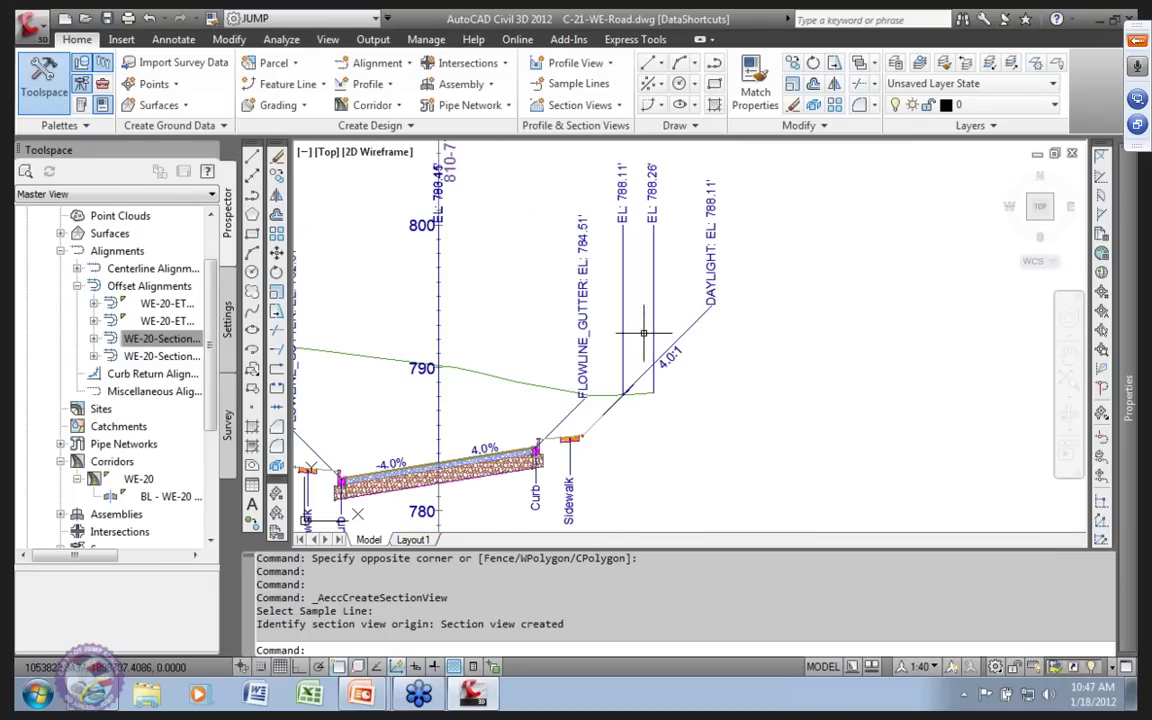
pyautogui.moveTo(690, 323)
pyautogui.mouseDown(button='middle')
pyautogui.moveTo(827, 385)
pyautogui.moveTo(876, 385)
pyautogui.mouseUp(button='middle')
pyautogui.scroll(-3, 384, 347)
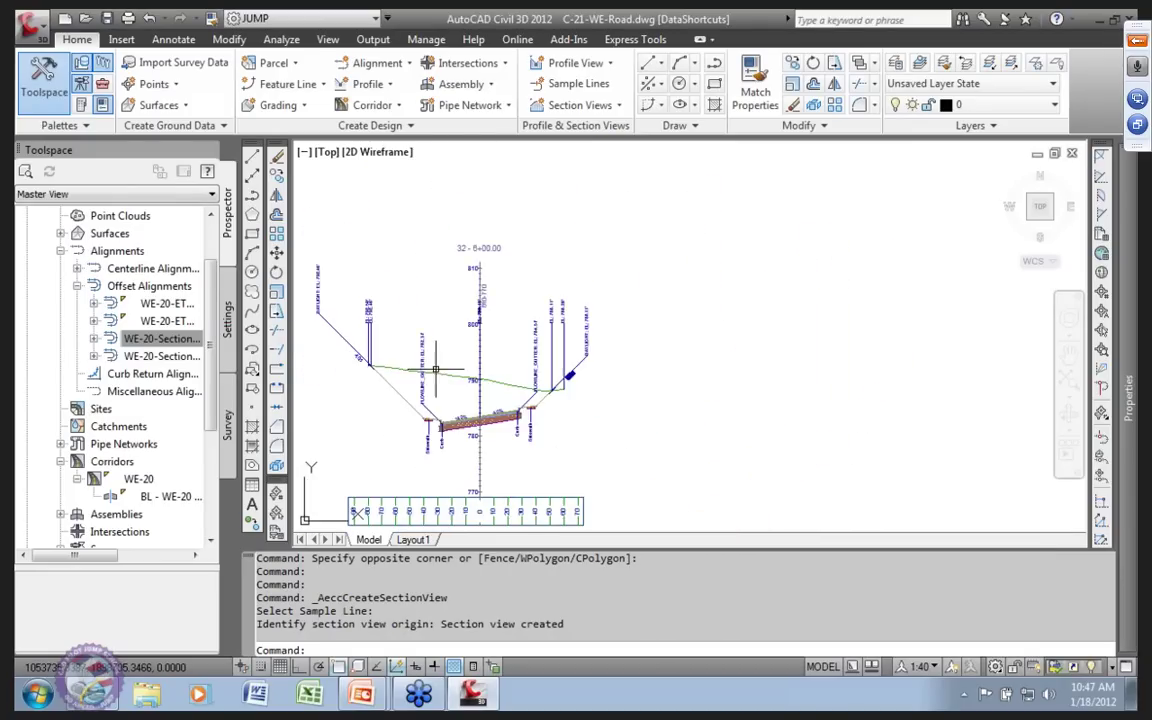
pyautogui.scroll(3, 407, 342)
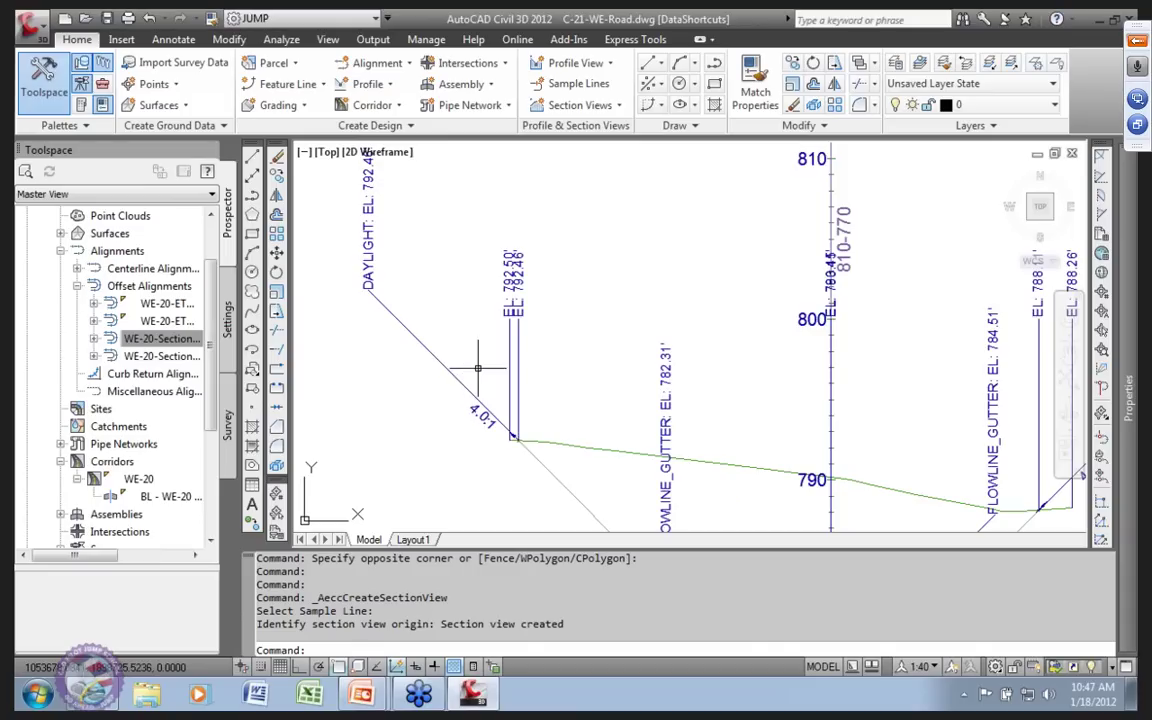
pyautogui.scroll(-4, 410, 345)
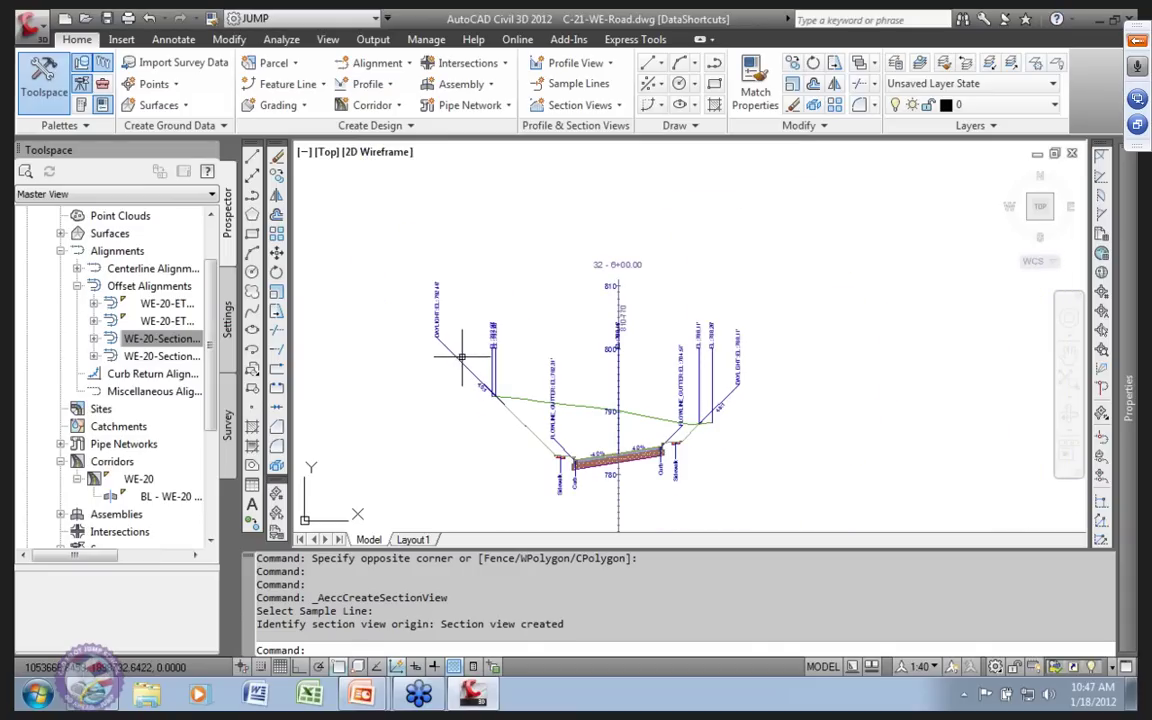
pyautogui.scroll(3, 440, 317)
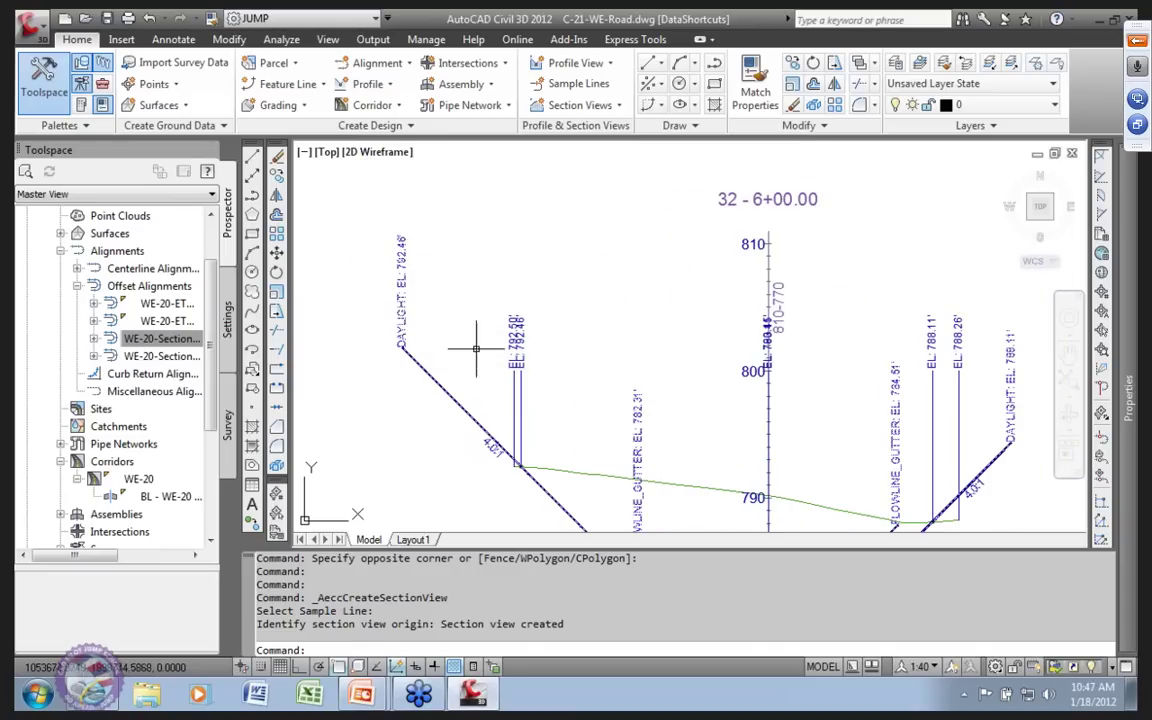
pyautogui.scroll(-4, 560, 430)
pyautogui.scroll(3, 620, 503)
pyautogui.moveTo(622, 503); pyautogui.dragTo(530, 385, button='middle')
pyautogui.scroll(3, 664, 413)
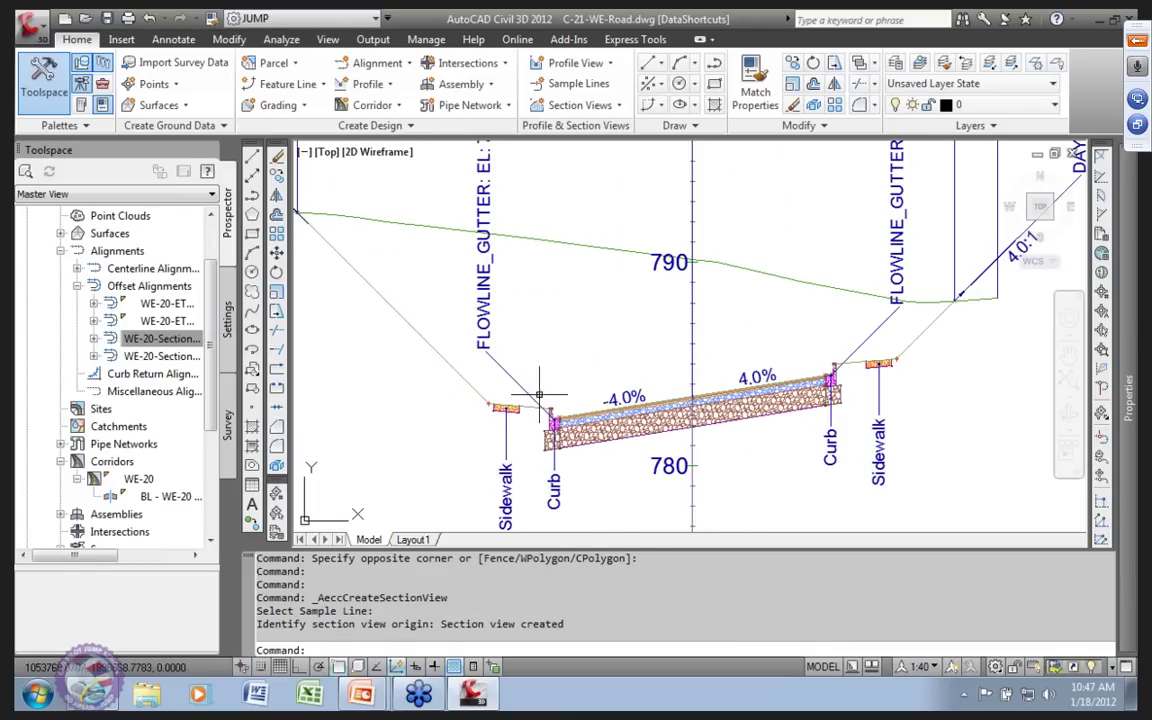
pyautogui.scroll(-4, 495, 388)
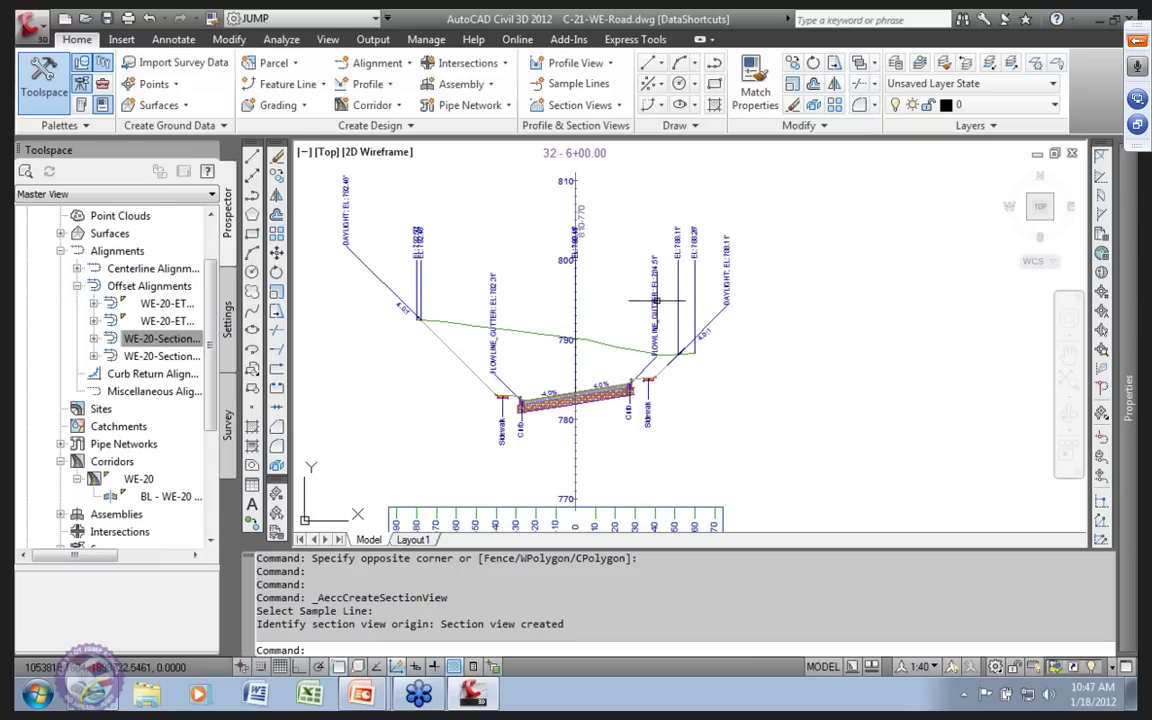
# Inspect the flowline gutter, curb and slope labels and the offset band beneath the section view.
pyautogui.moveTo(750, 307)
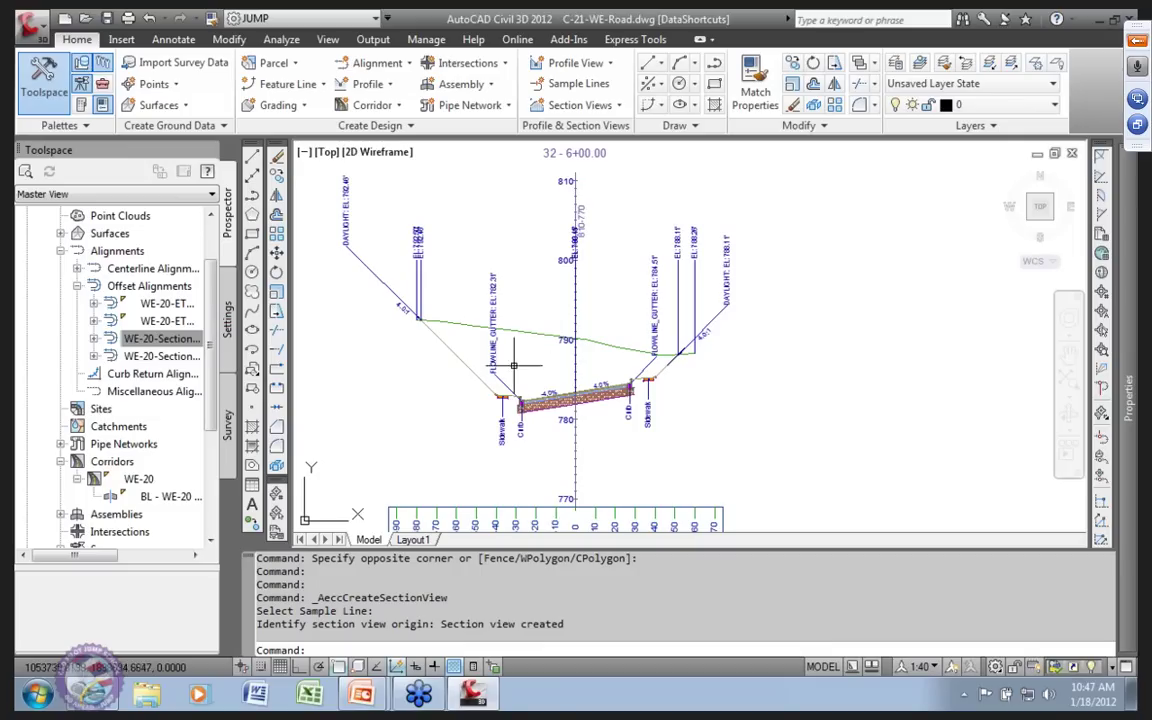
pyautogui.moveTo(496, 334); pyautogui.dragTo(422, 330, button='middle')
pyautogui.scroll(-1, 565, 355)
pyautogui.scroll(3, 543, 340)
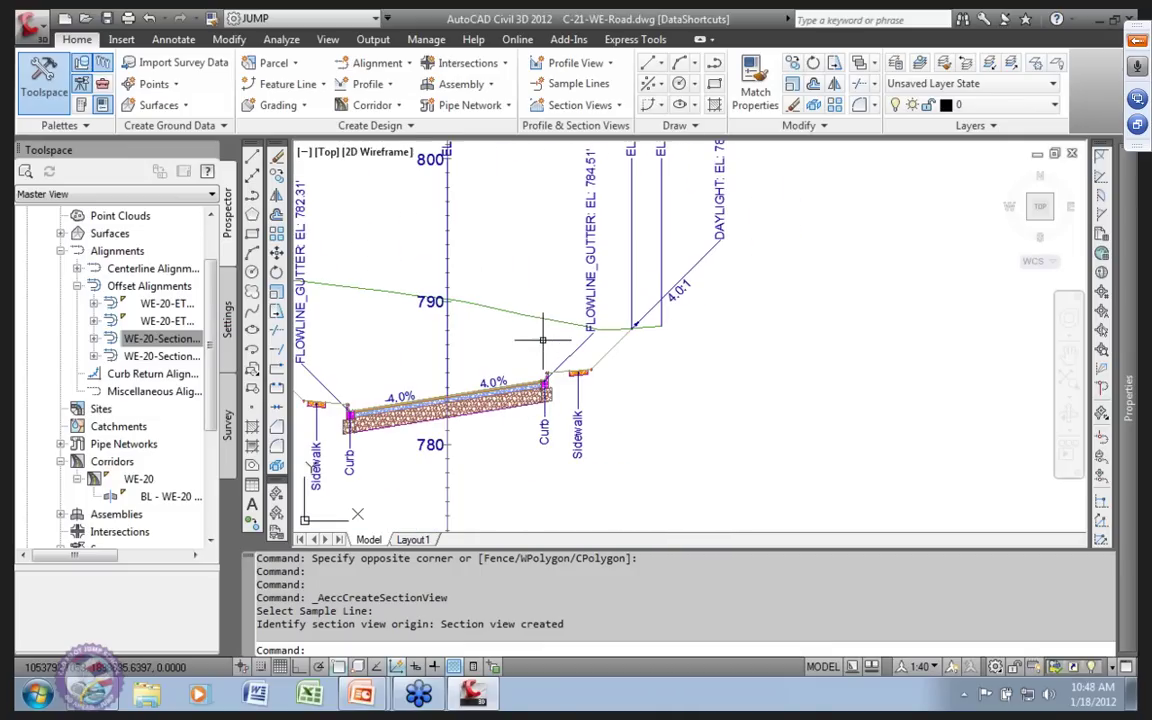
pyautogui.moveTo(543, 340)
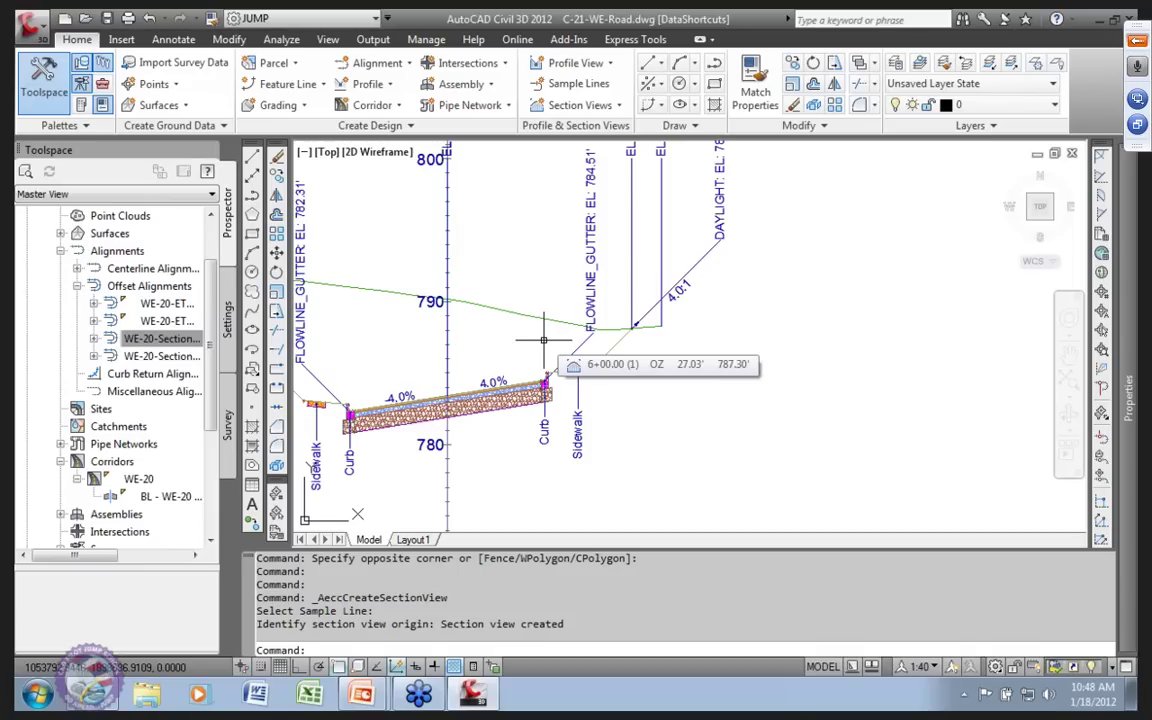
pyautogui.scroll(-3, 520, 340)
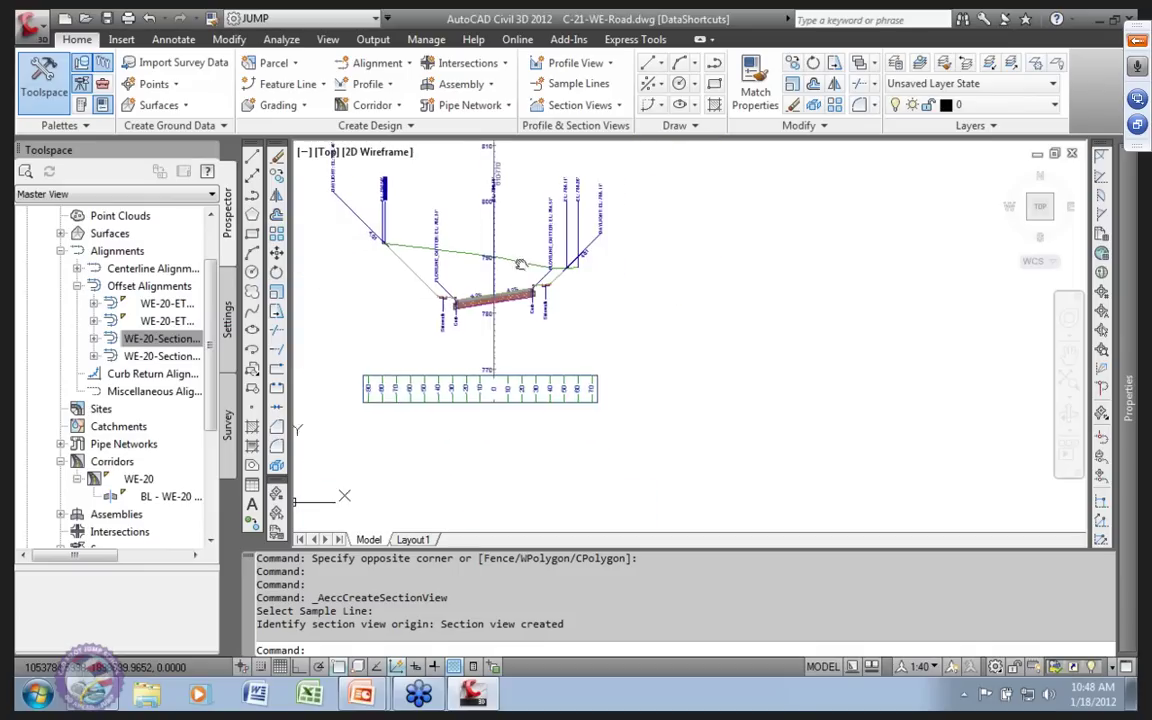
pyautogui.scroll(2, 521, 342)
pyautogui.scroll(2, 514, 352)
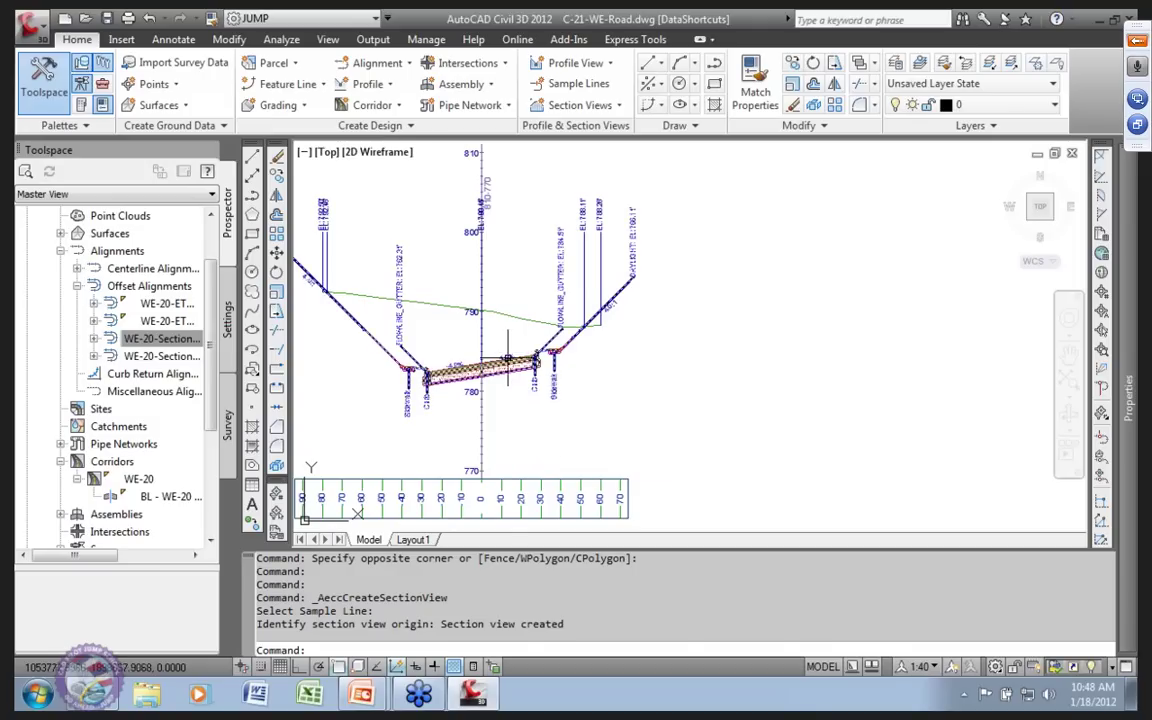
pyautogui.moveTo(473, 418); pyautogui.dragTo(593, 296, button='middle')
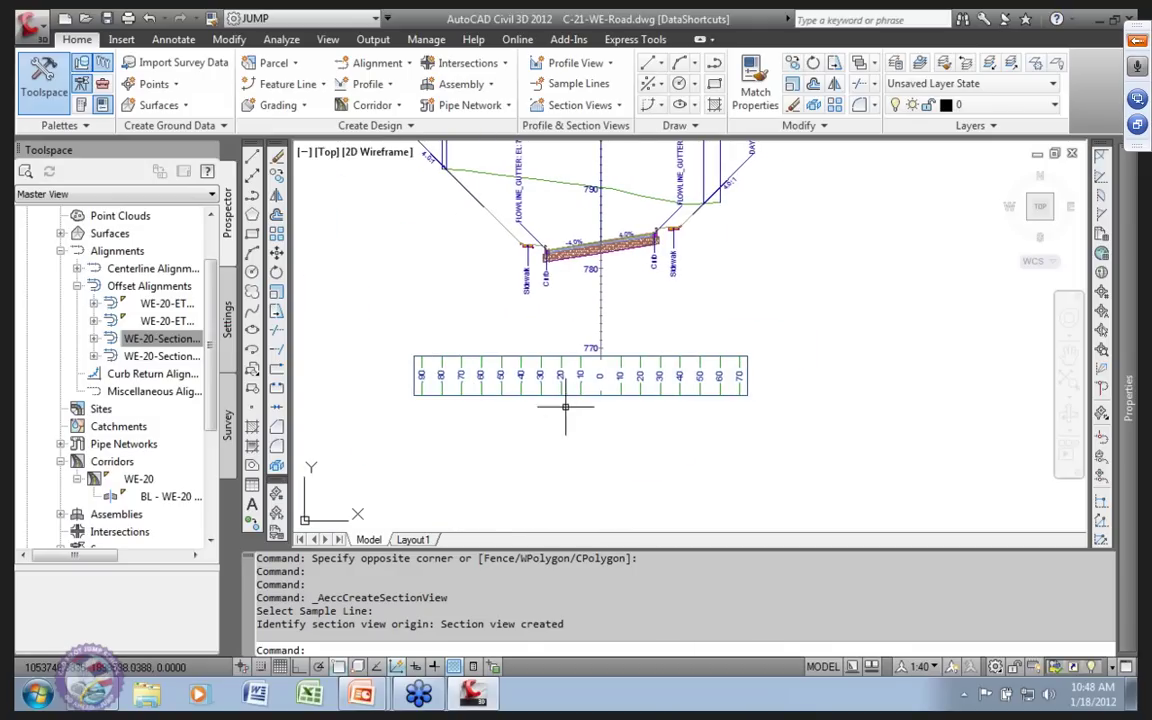
# Change the section view's object style to FullOut Majors 10x - JS.
pyautogui.click(600, 318)
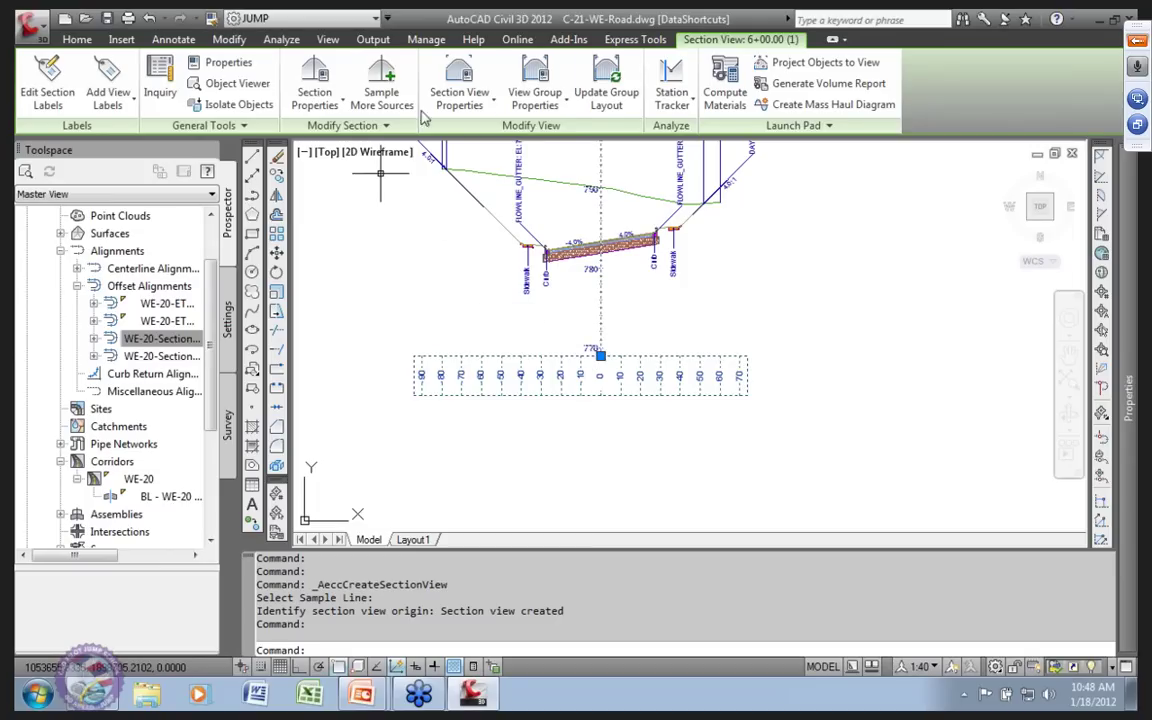
pyautogui.click(467, 74)
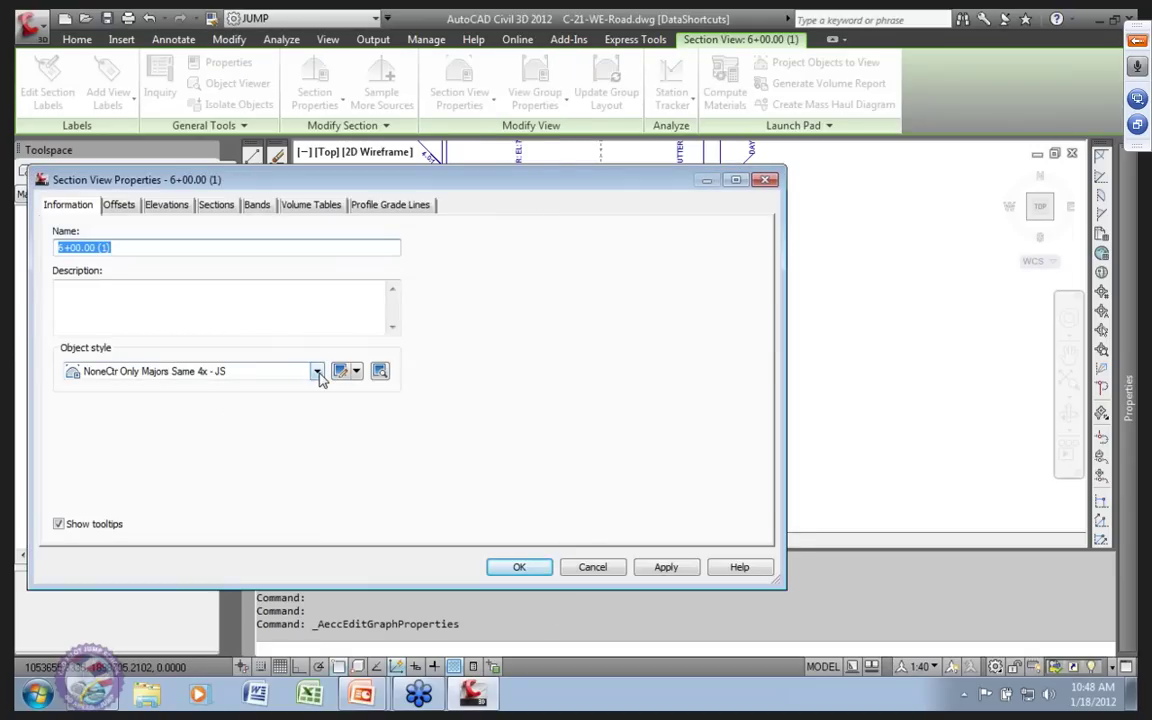
pyautogui.click(317, 371)
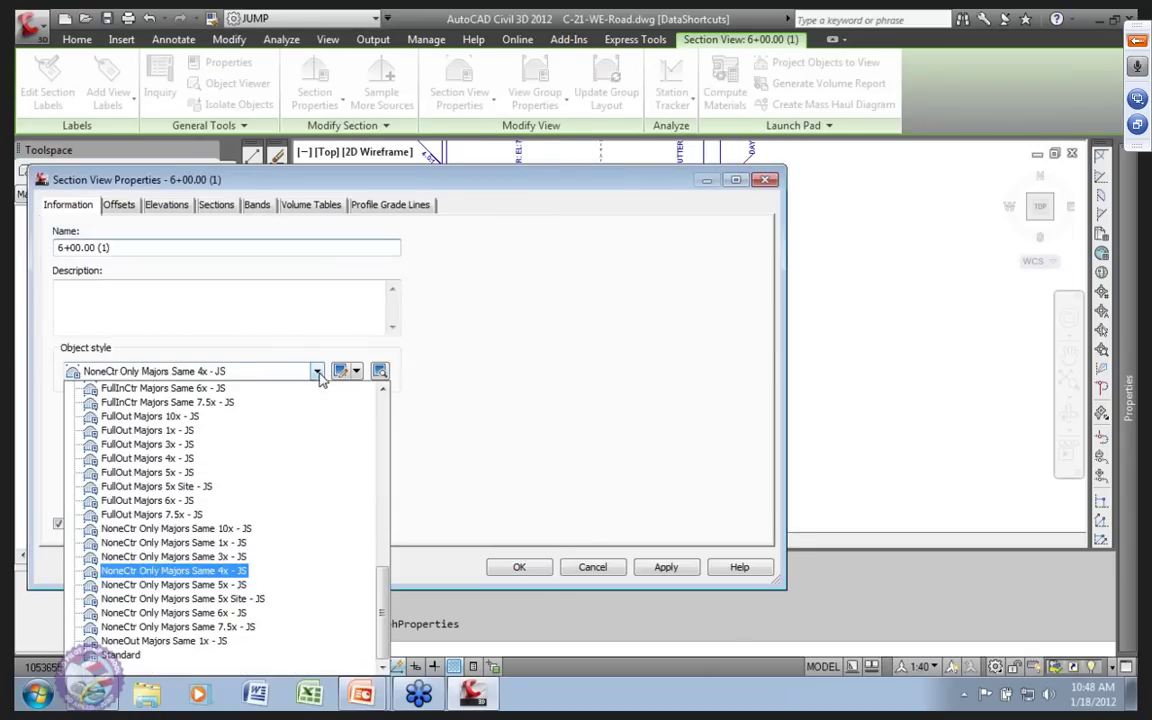
pyautogui.click(145, 416)
pyautogui.click(666, 567)
pyautogui.click(524, 568)
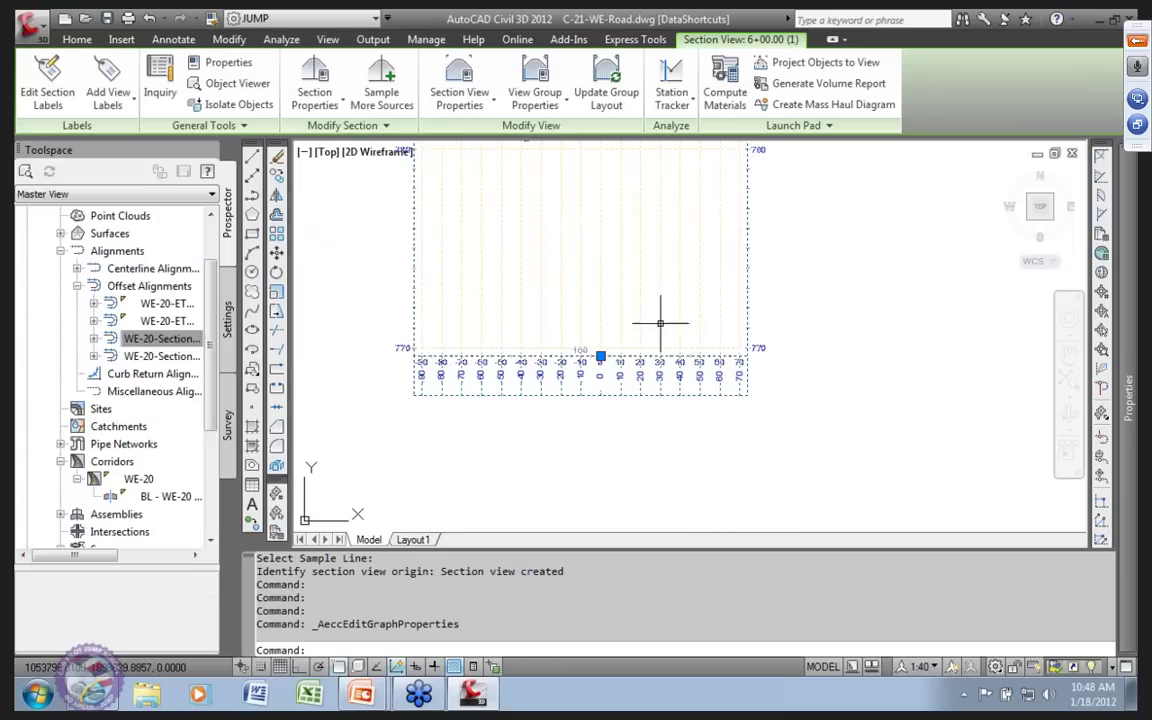
# Examine how the 10x style displays the section view's grid, corridor section and labels.
pyautogui.scroll(-3, 605, 393)
pyautogui.moveTo(591, 295); pyautogui.dragTo(590, 378, button='middle')
pyautogui.scroll(2, 590, 378)
pyautogui.scroll(3, 595, 385)
pyautogui.scroll(-6, 640, 400)
pyautogui.moveTo(669, 418); pyautogui.dragTo(597, 360, button='middle')
pyautogui.scroll(5, 585, 358)
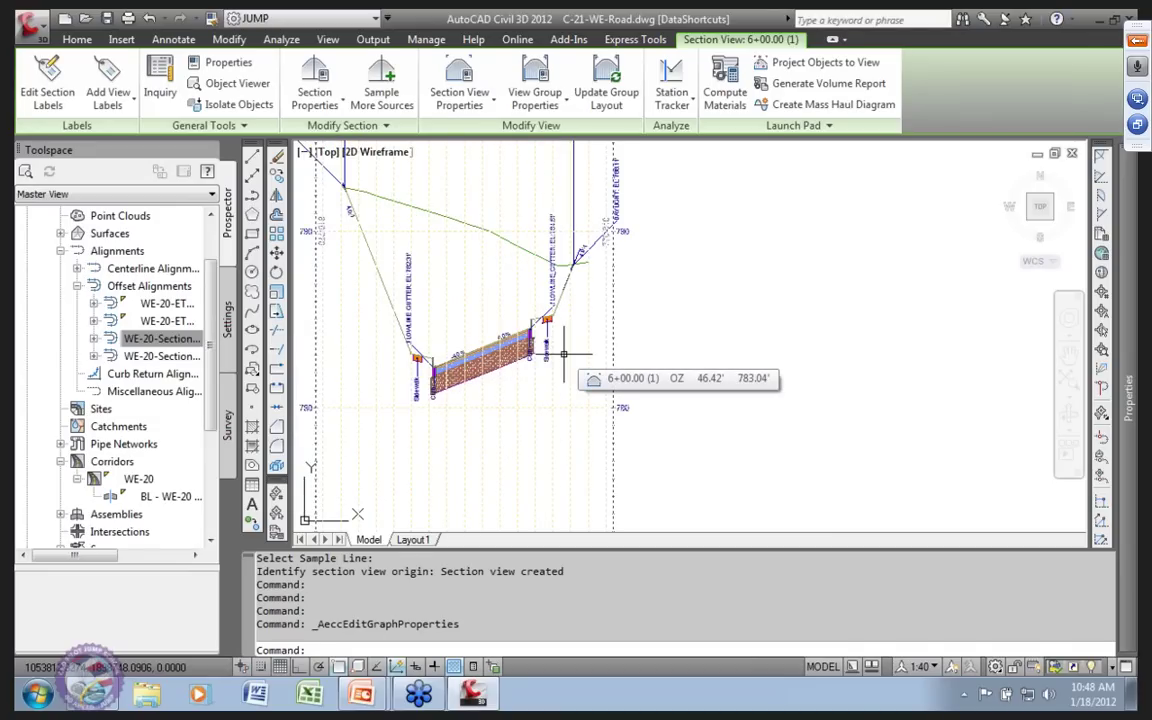
pyautogui.scroll(-2, 565, 354)
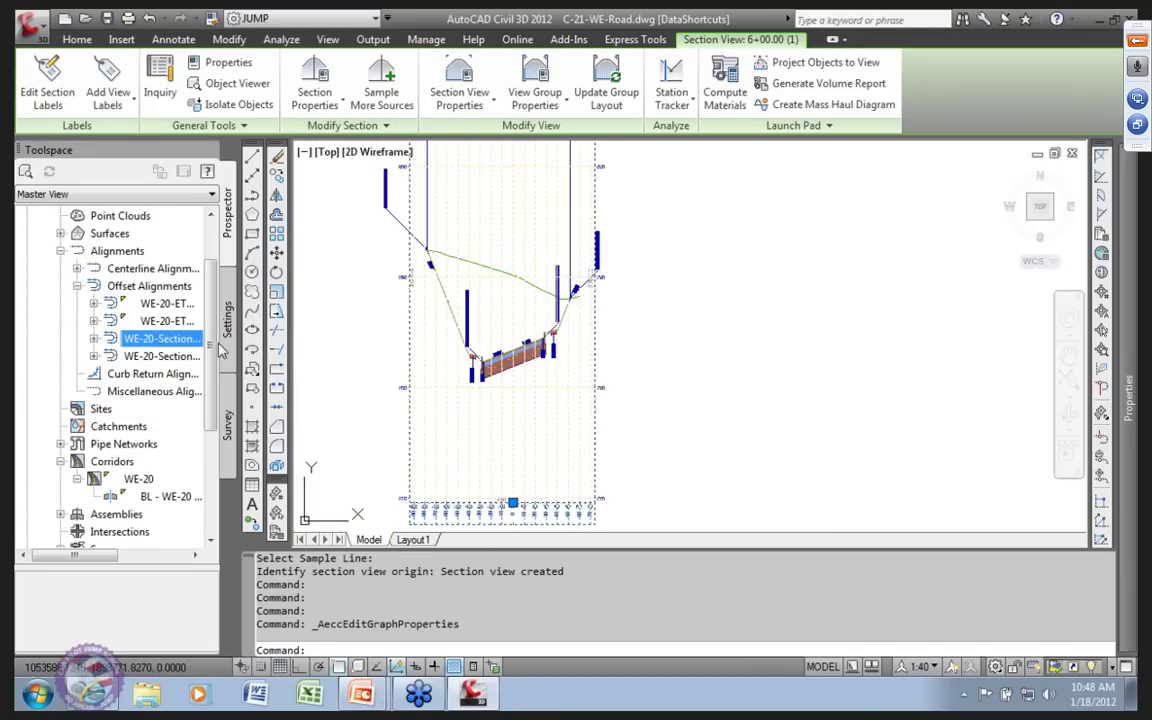
# Set the section view's object style to FullOut Majors 4x - JS and apply it.
pyautogui.click(459, 90)
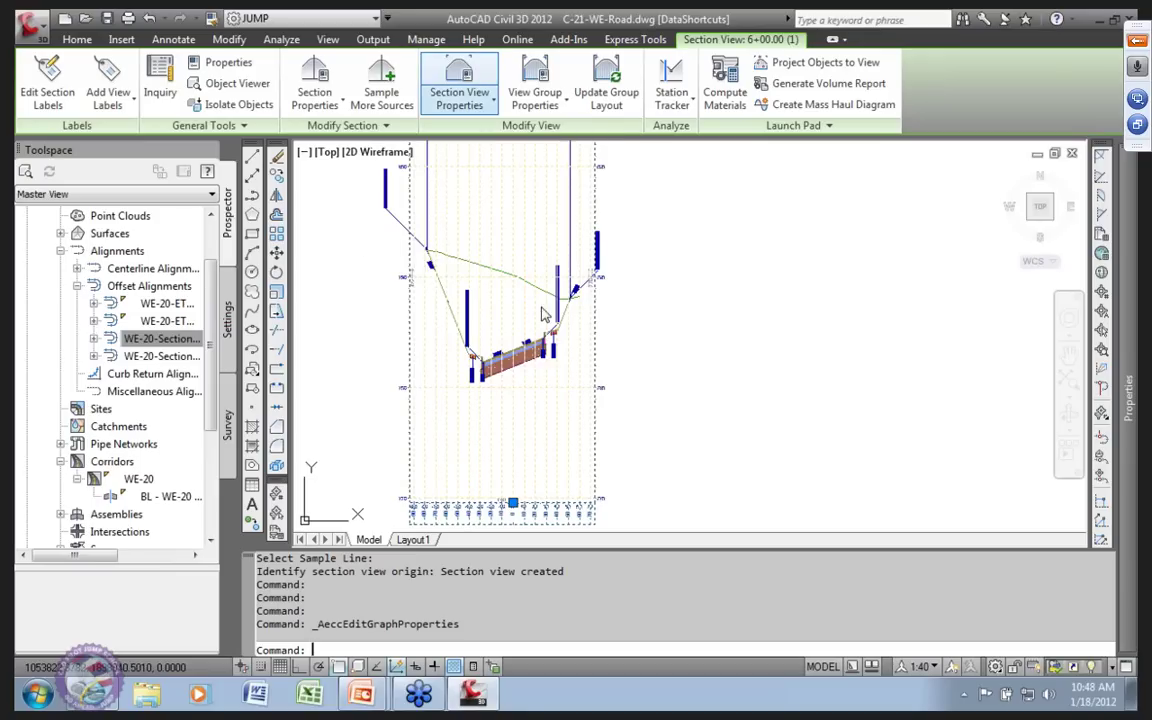
pyautogui.click(316, 371)
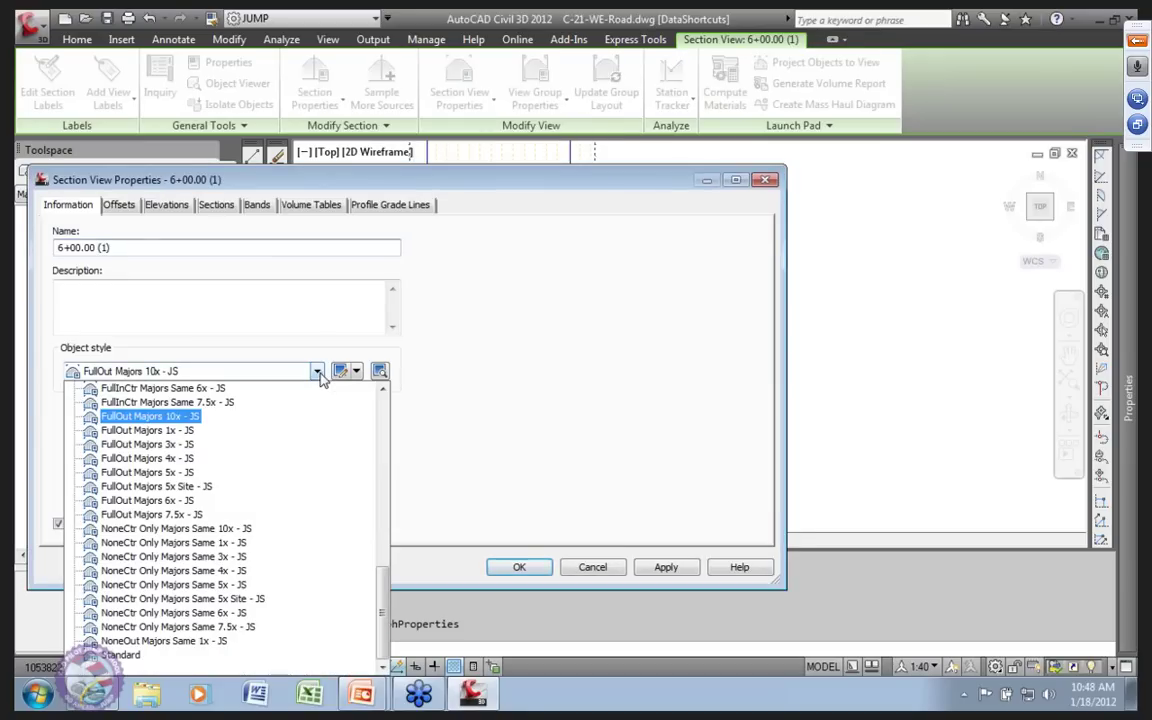
pyautogui.click(181, 470)
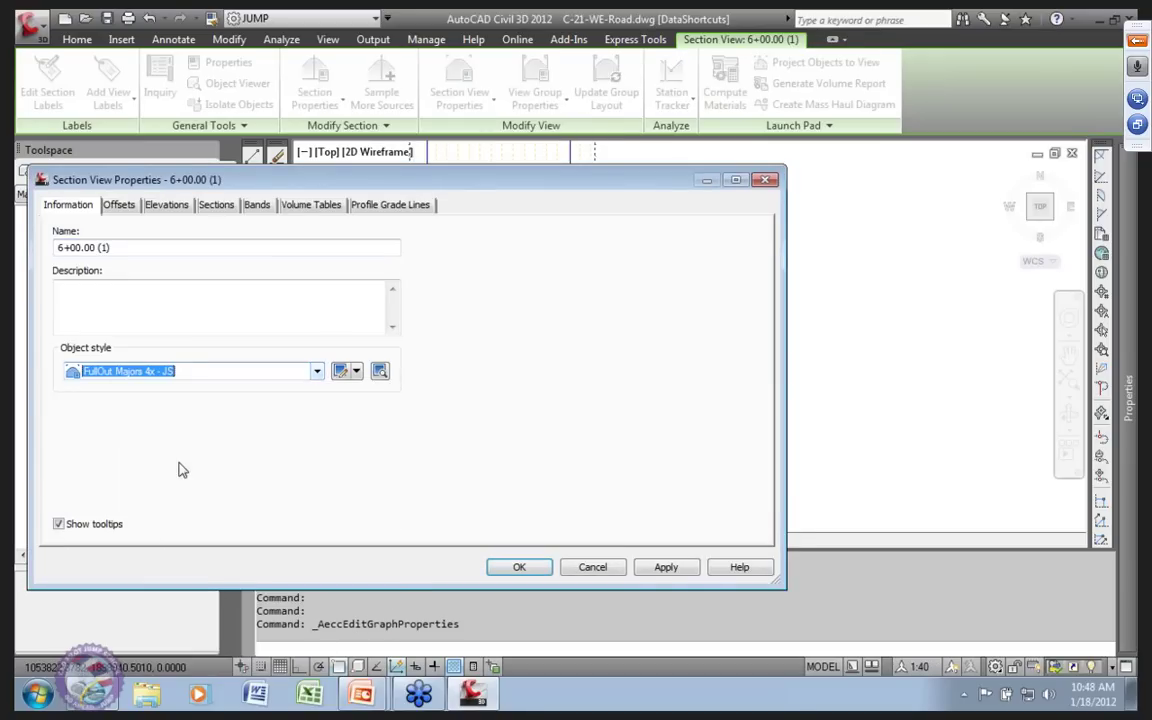
pyautogui.click(666, 571)
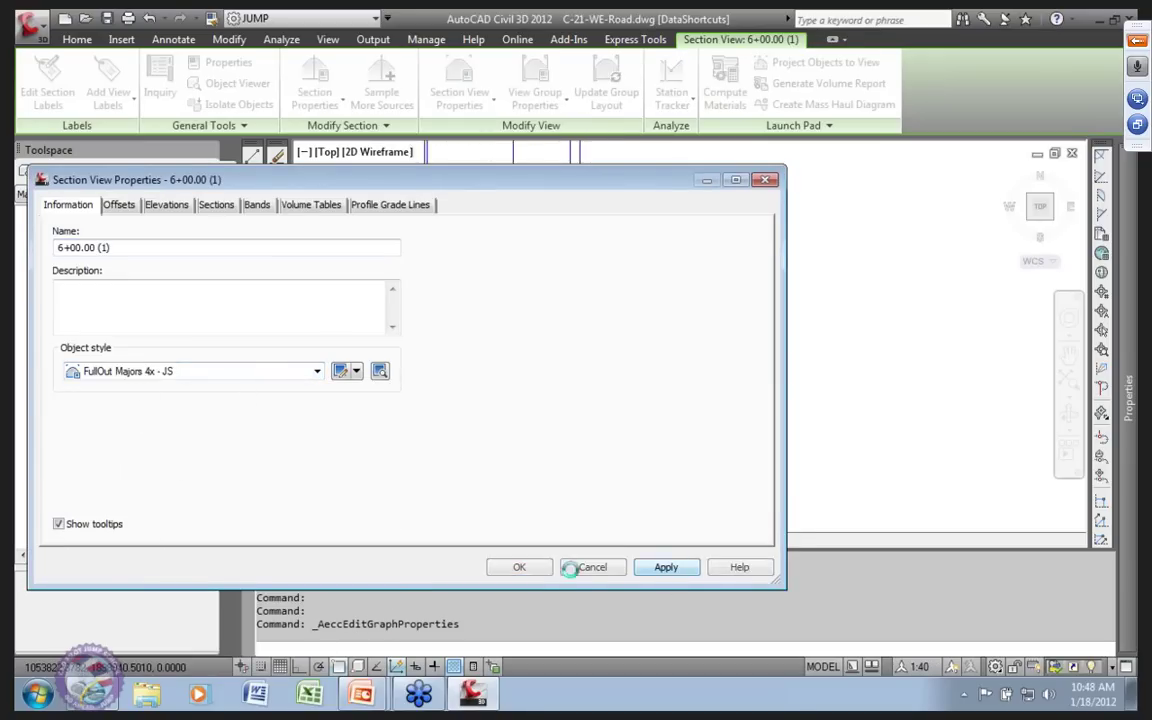
# Close the section view properties and examine the 4x style's grid, corridor labels and offset band beneath the section view.
pyautogui.click(520, 567)
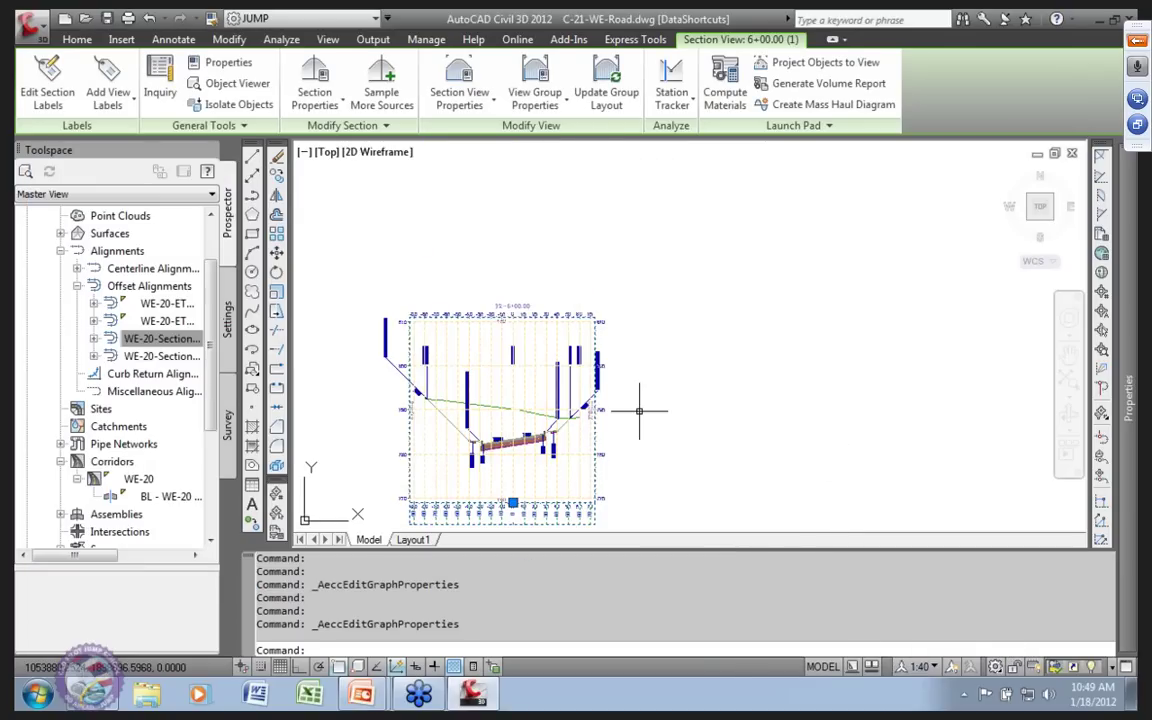
pyautogui.moveTo(639, 410)
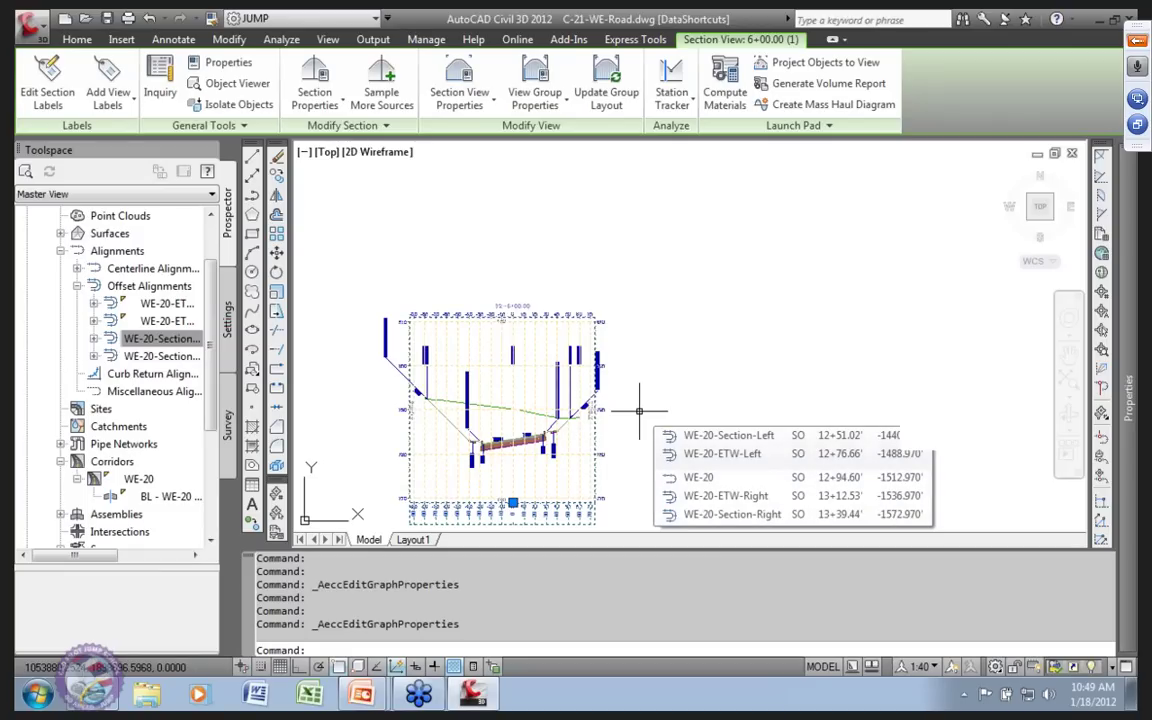
pyautogui.moveTo(623, 450); pyautogui.dragTo(645, 345, button='middle')
pyautogui.scroll(5, 490, 340)
pyautogui.scroll(-7, 500, 340)
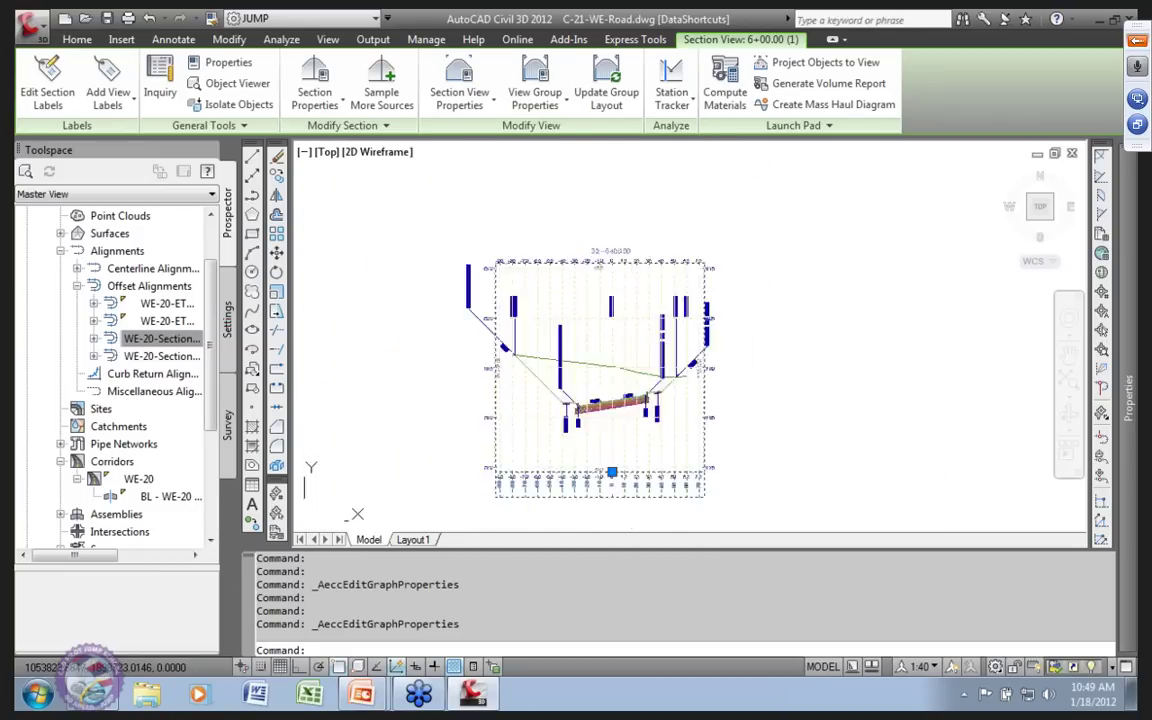
pyautogui.scroll(3, 590, 348)
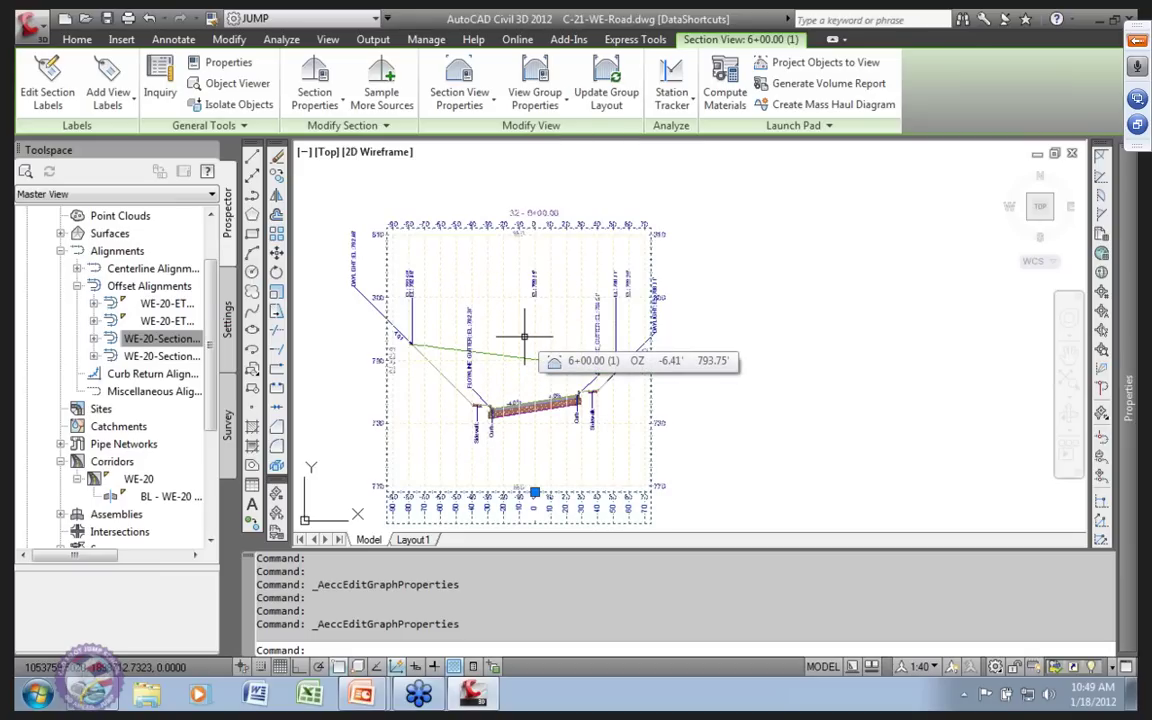
pyautogui.moveTo(524, 336); pyautogui.dragTo(534, 200, button='middle')
pyautogui.scroll(2, 534, 200)
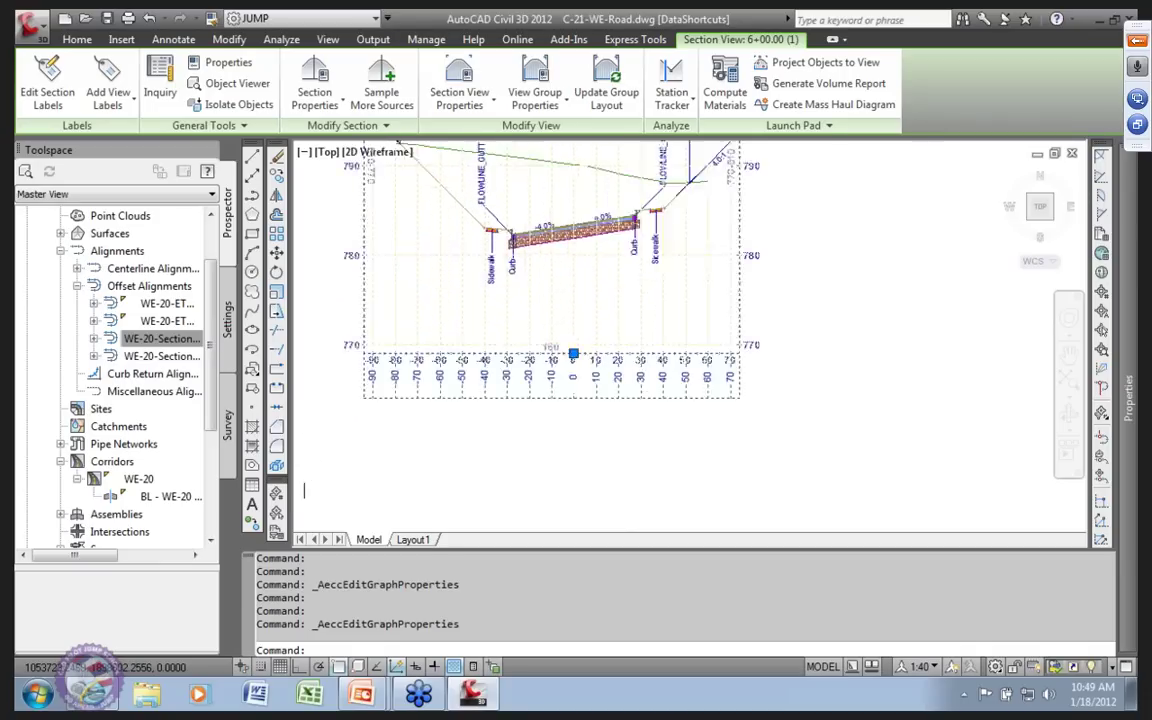
pyautogui.scroll(3, 470, 360)
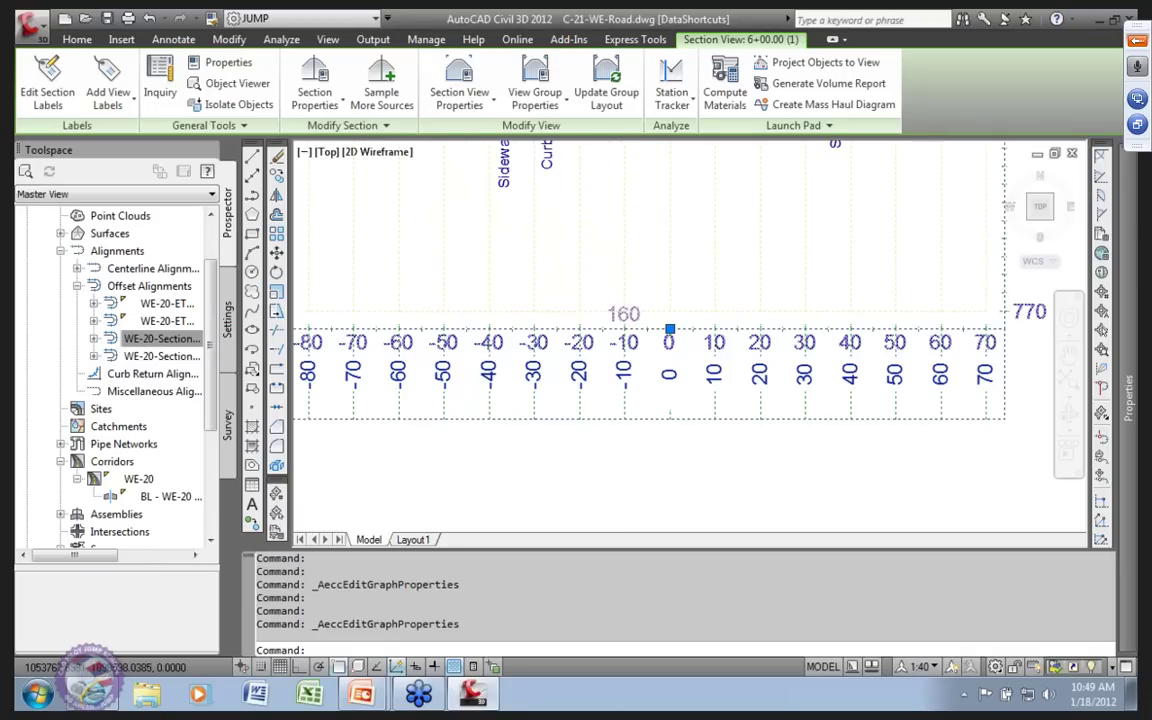
pyautogui.scroll(-3, 655, 400)
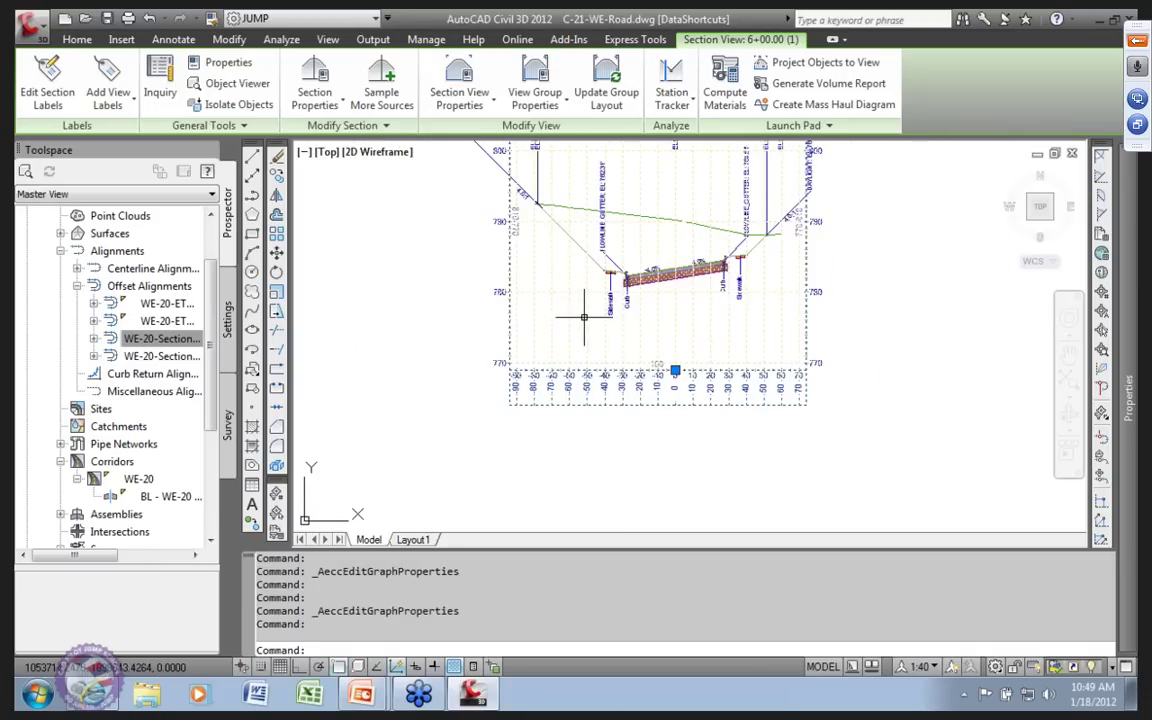
# Remove the Section Data band from the bottom of the section view and apply the change.
pyautogui.click(459, 88)
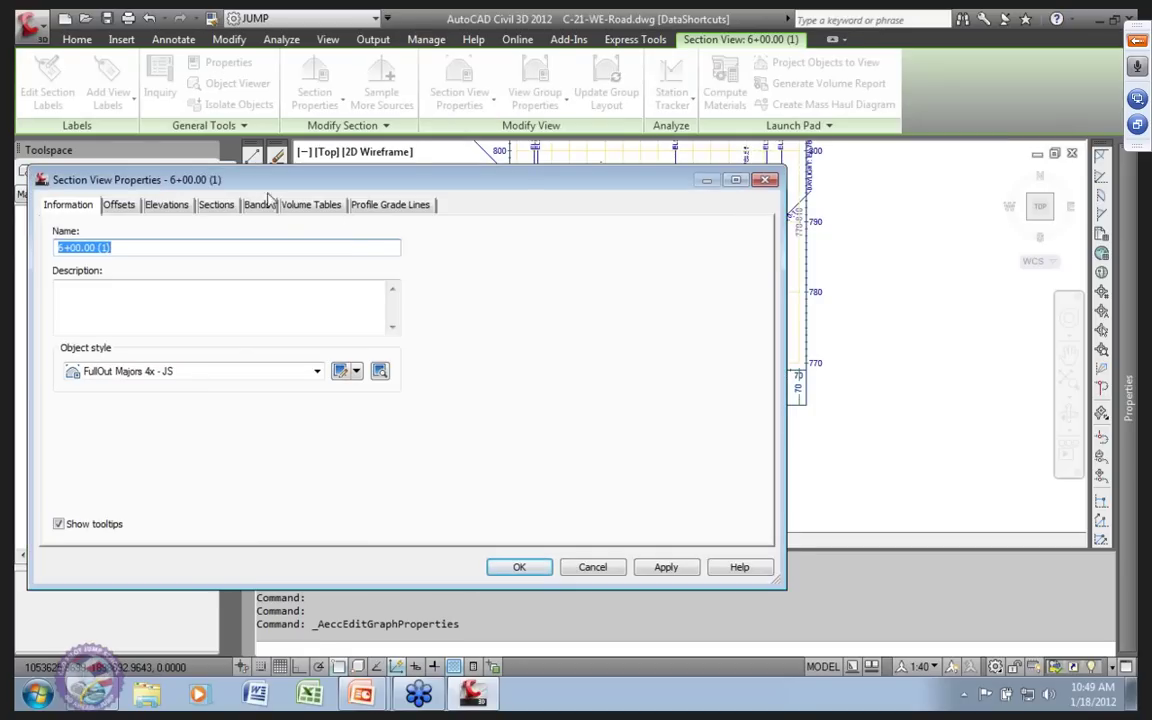
pyautogui.click(256, 206)
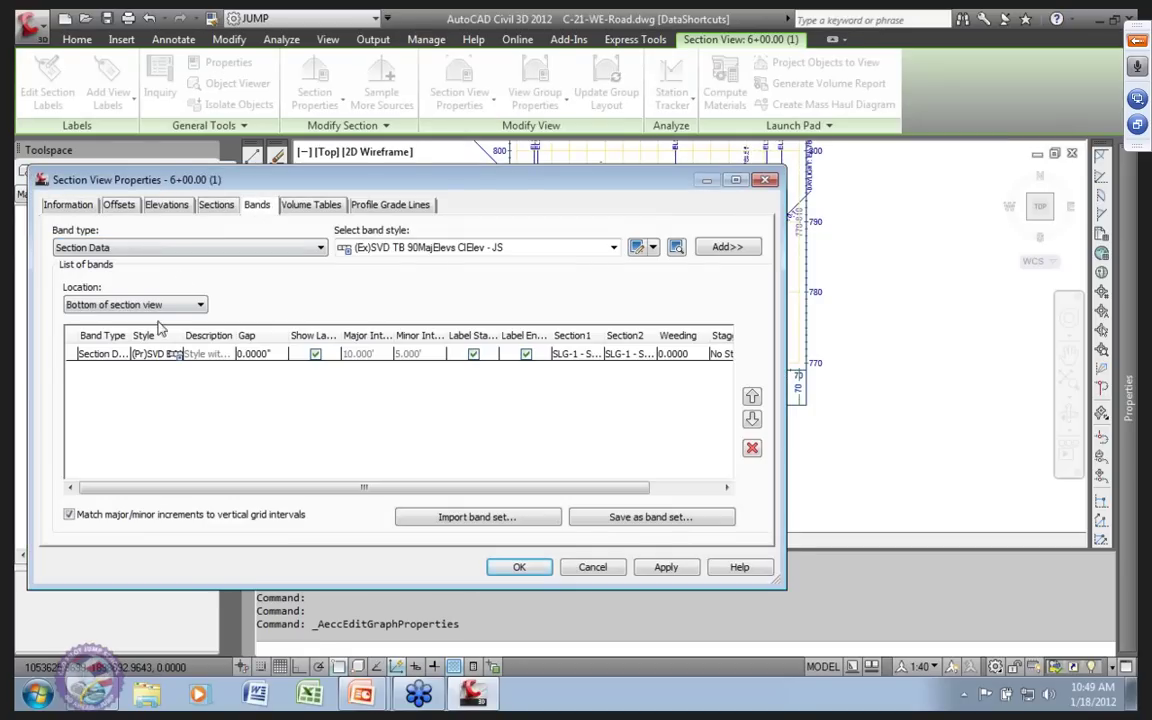
pyautogui.click(97, 360)
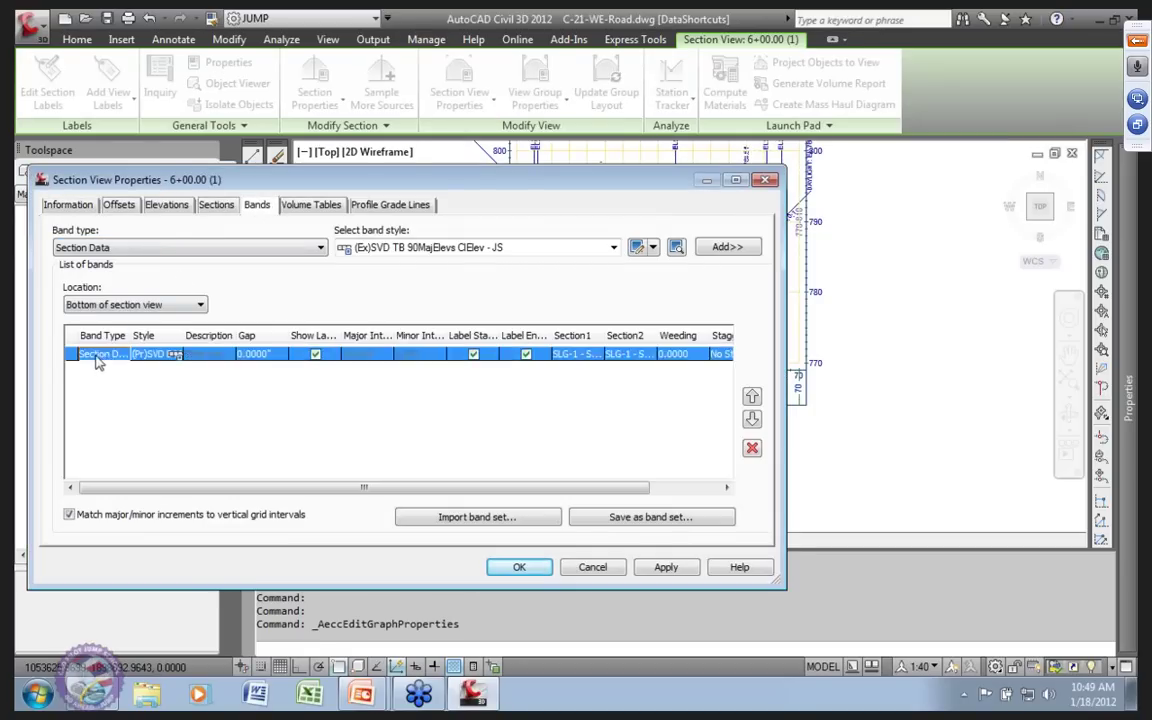
pyautogui.click(752, 449)
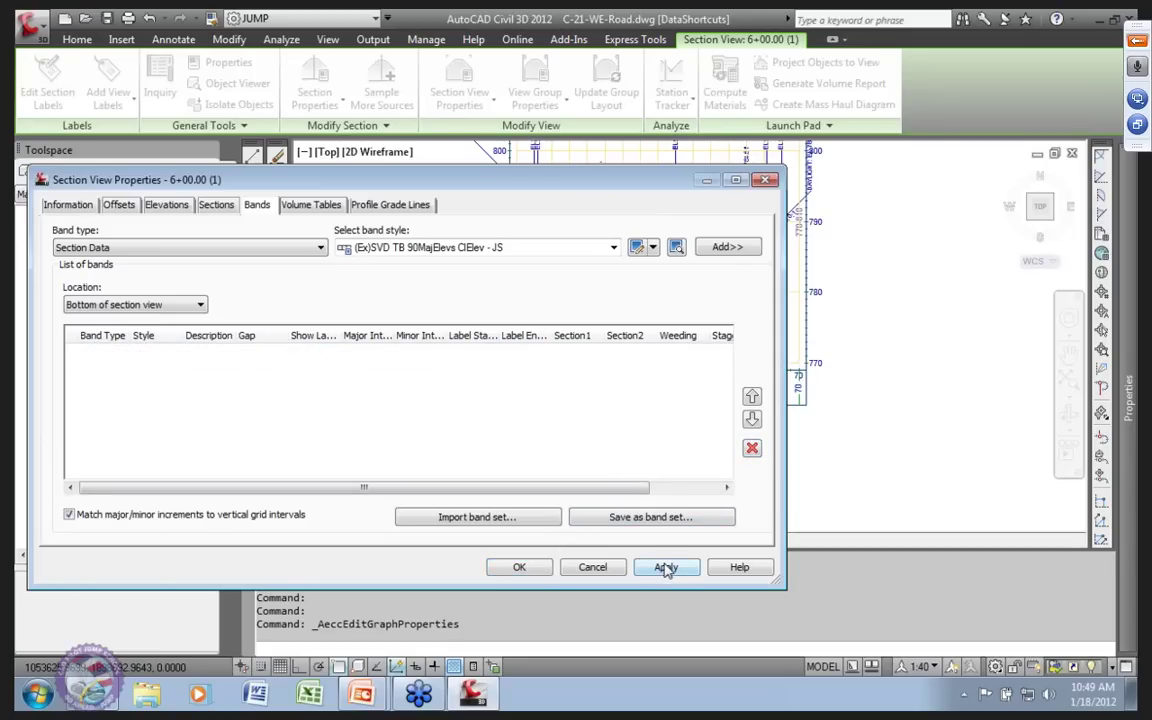
pyautogui.click(521, 567)
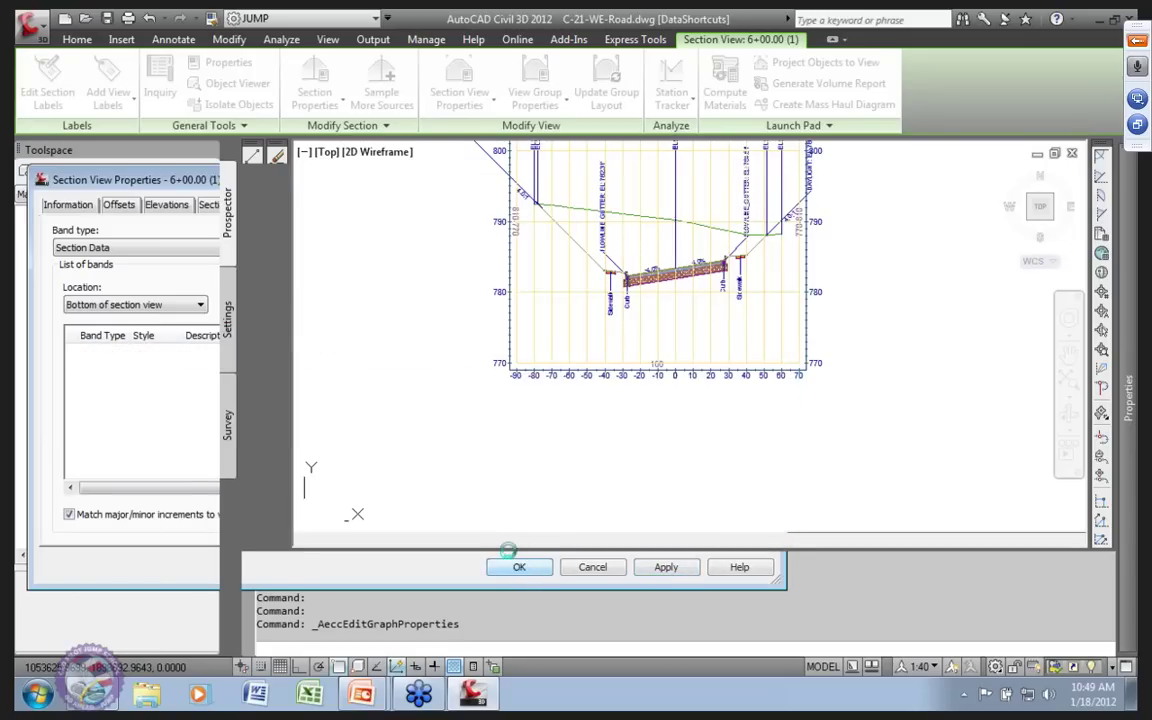
# Examine the section view's bottom offset axis and its corridor section without the data band.
pyautogui.scroll(2, 680, 280)
pyautogui.moveTo(748, 476); pyautogui.dragTo(740, 458, button='middle')
pyautogui.scroll(3, 740, 440)
pyautogui.scroll(-5, 700, 440)
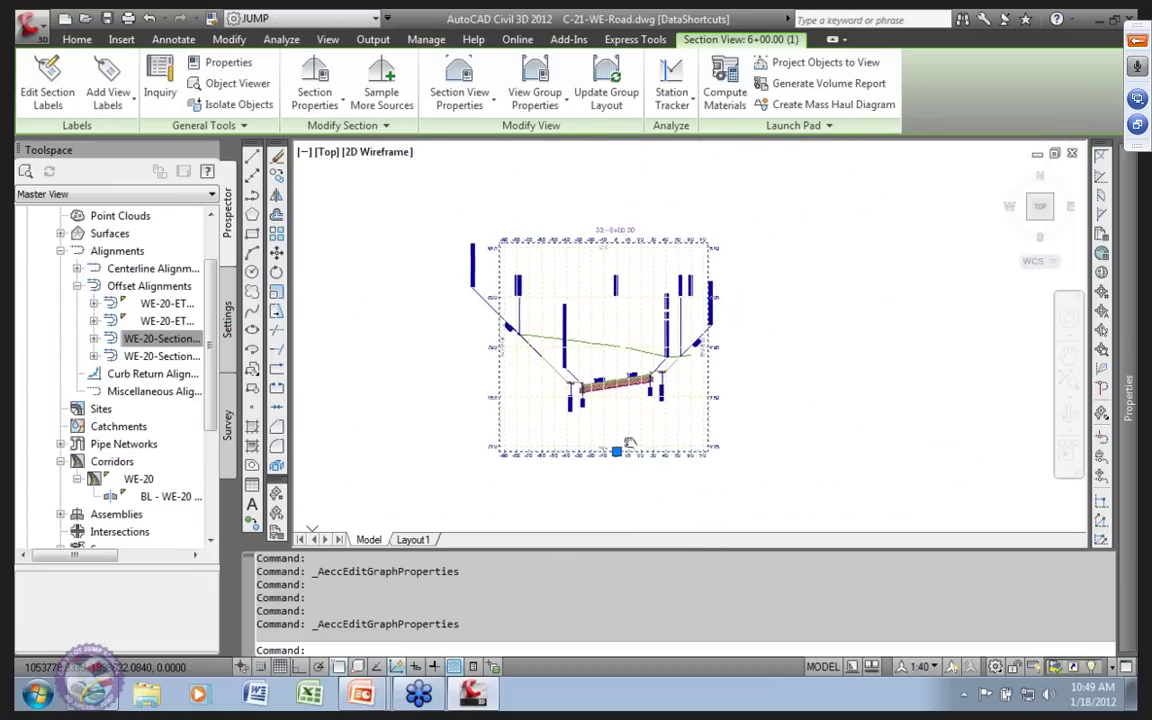
pyautogui.scroll(2, 657, 413)
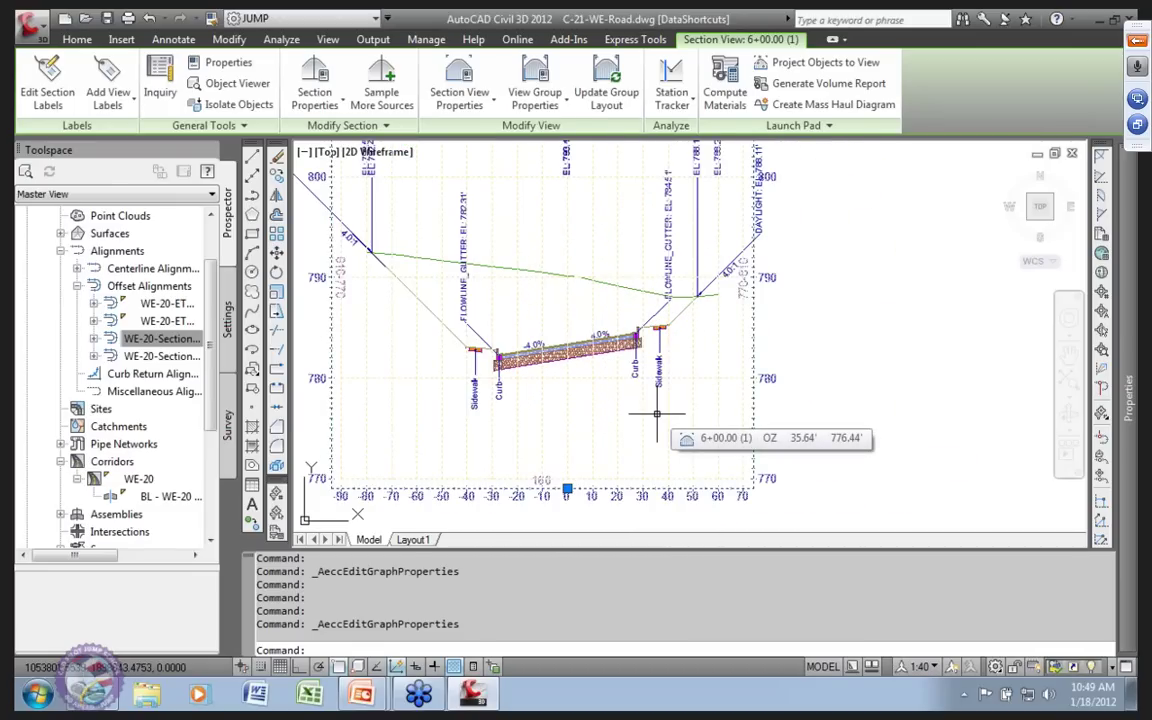
pyautogui.moveTo(661, 460); pyautogui.dragTo(680, 370, button='middle')
pyautogui.scroll(-2, 680, 370)
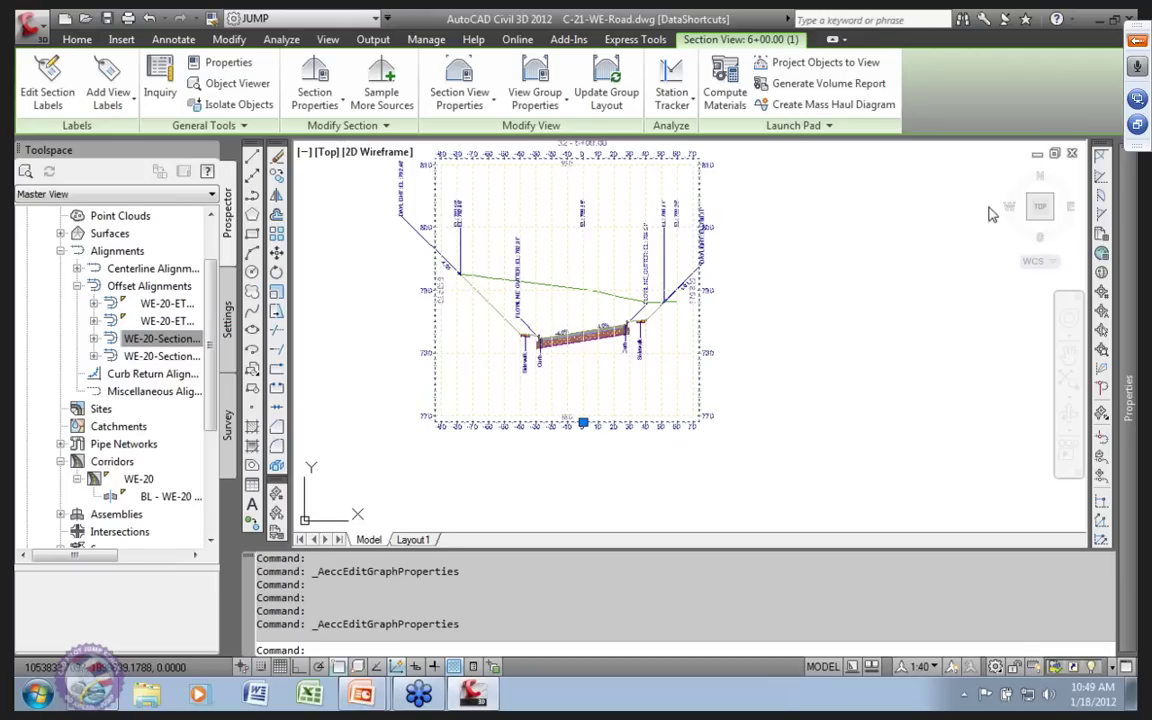
# Inspect the elevation, flowline gutter and daylight labels around the 4:1 slope on the positive-offset side of the section.
pyautogui.scroll(-1, 768, 334)
pyautogui.scroll(-1, 768, 334)
pyautogui.moveTo(640, 300); pyautogui.dragTo(500, 312, button='middle')
pyautogui.scroll(3, 480, 286)
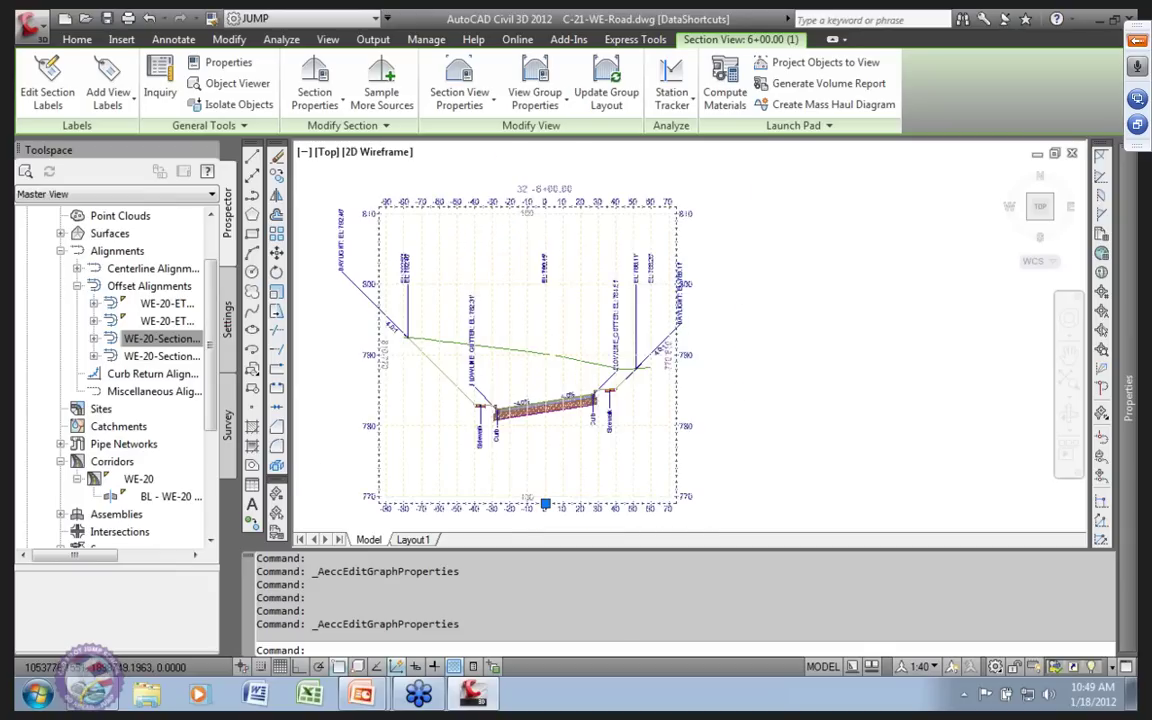
pyautogui.scroll(-1, 600, 330)
pyautogui.moveTo(566, 334); pyautogui.dragTo(405, 290, button='middle')
pyautogui.scroll(2, 576, 252)
pyautogui.scroll(-2, 592, 287)
pyautogui.moveTo(592, 287); pyautogui.dragTo(441, 270, button='middle')
pyautogui.scroll(2, 441, 268)
pyautogui.scroll(3, 546, 307)
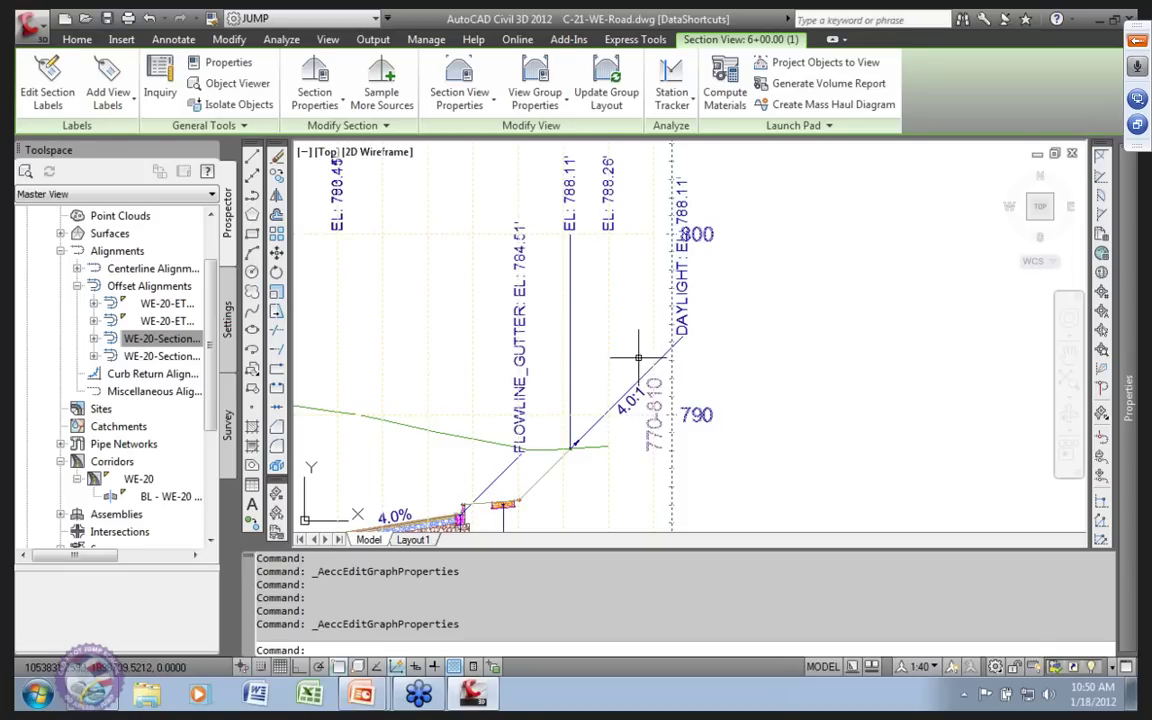
# Review the label properties of the corridor section at the daylight label, leaving them unchanged.
pyautogui.moveTo(661, 355)
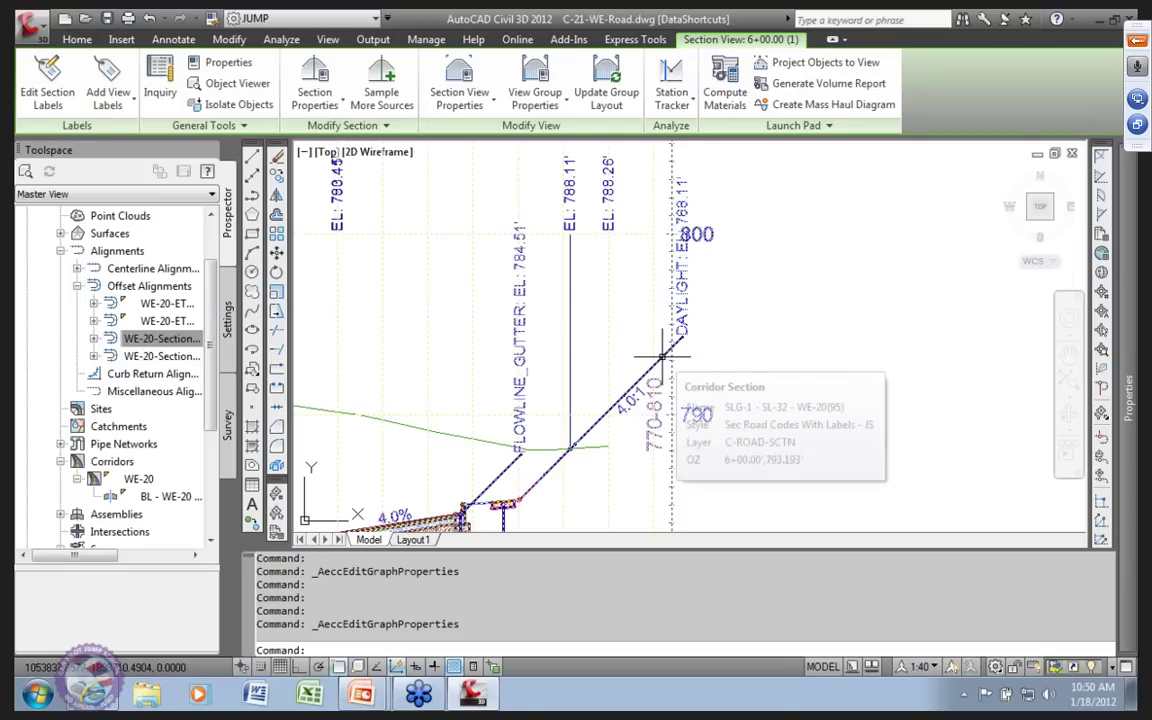
pyautogui.click(661, 355)
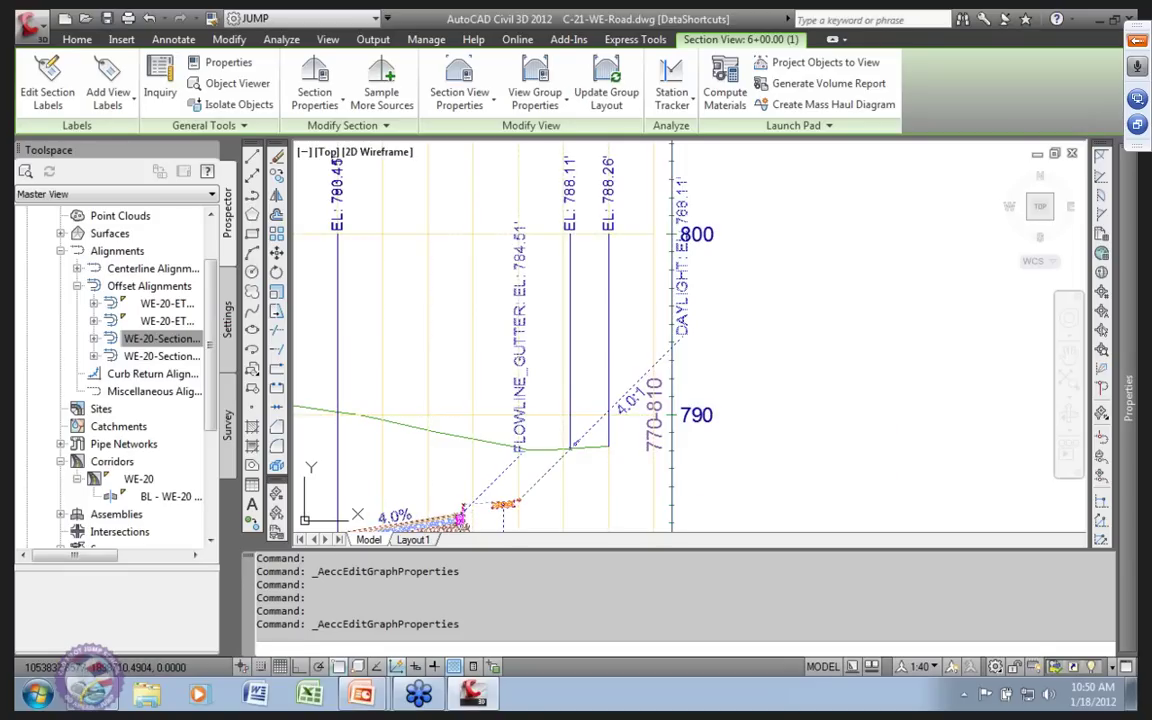
pyautogui.rightClick(621, 326)
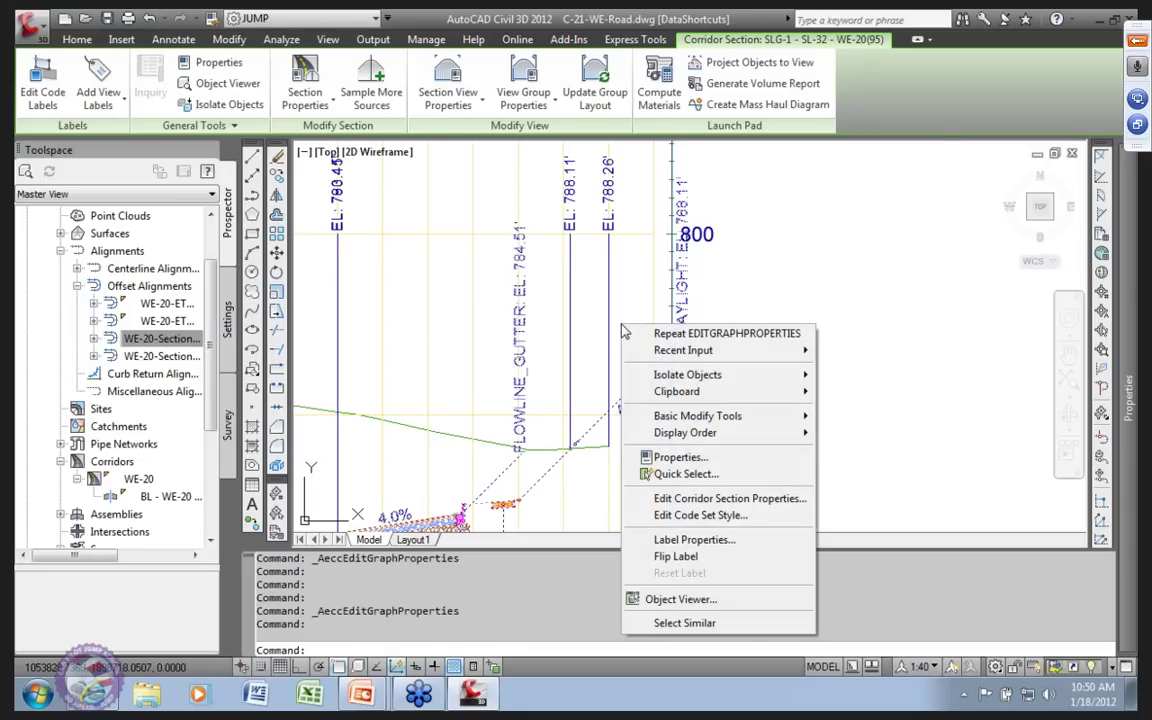
pyautogui.click(731, 543)
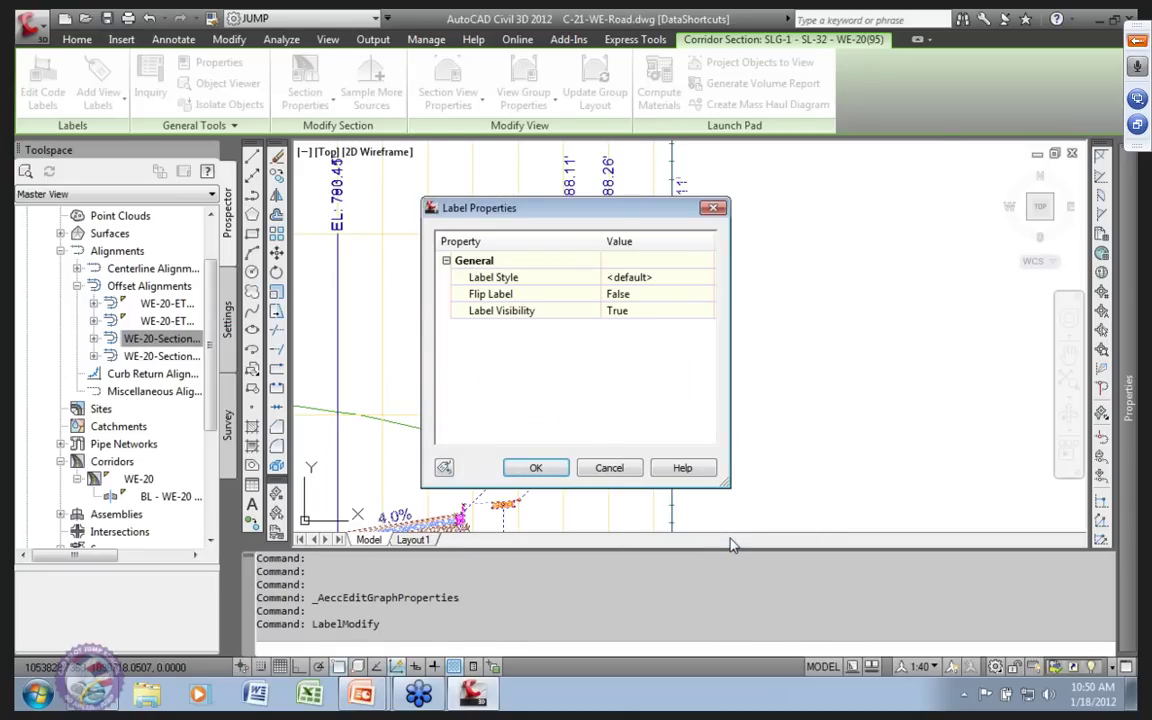
pyautogui.click(612, 468)
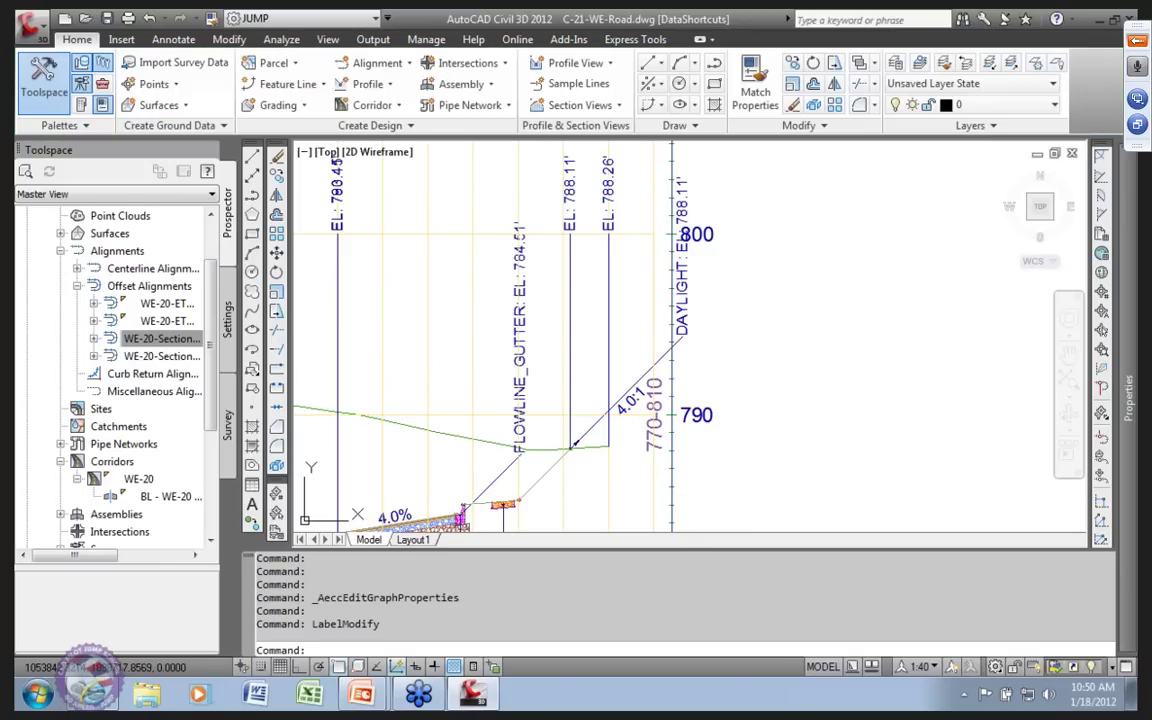
# Try to select the daylight elevation label on its own within the corridor section.
pyautogui.click(682, 322)
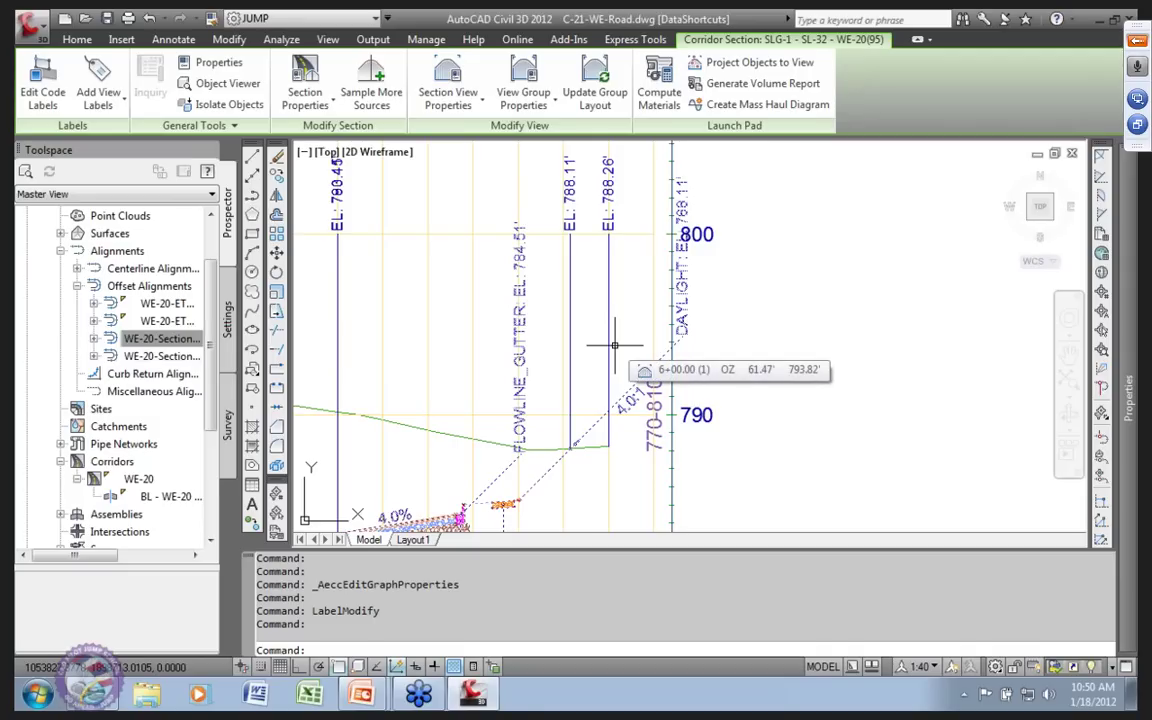
pyautogui.click(652, 302)
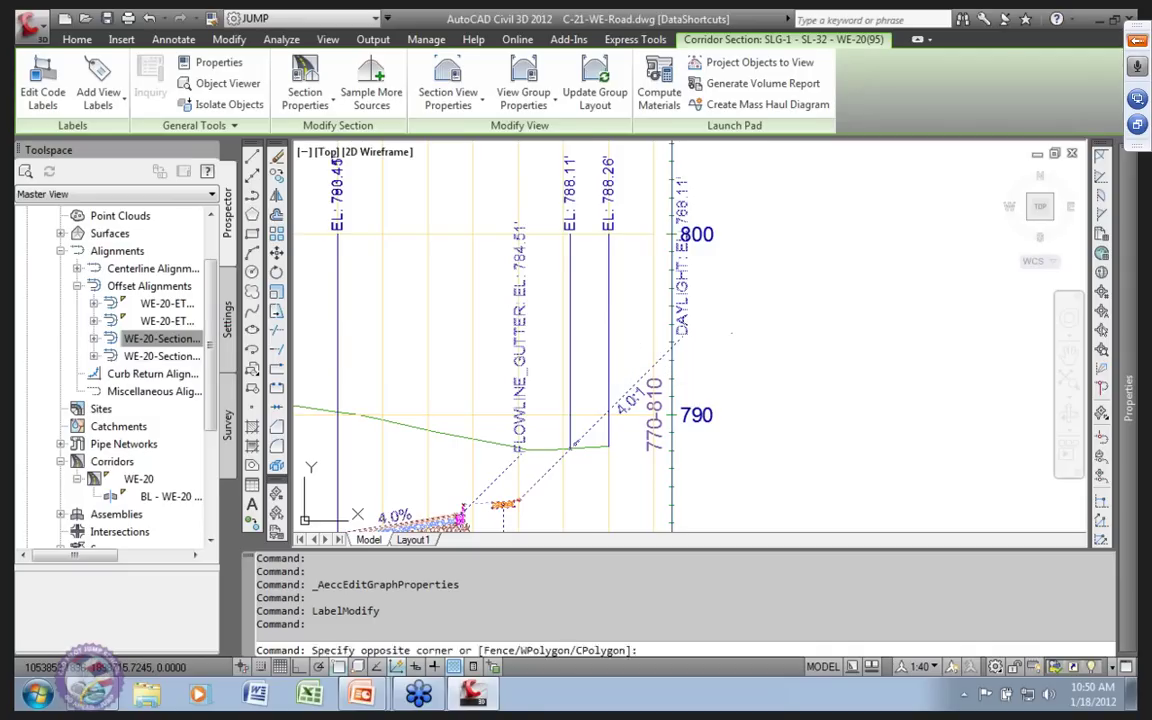
pyautogui.click(656, 303)
# Examine the corridor section's pavement layers, curb, sidewalk and their point markers and labels, along with the whole section view.
pyautogui.scroll(-5, 580, 320)
pyautogui.scroll(2, 627, 336)
pyautogui.scroll(2, 630, 340)
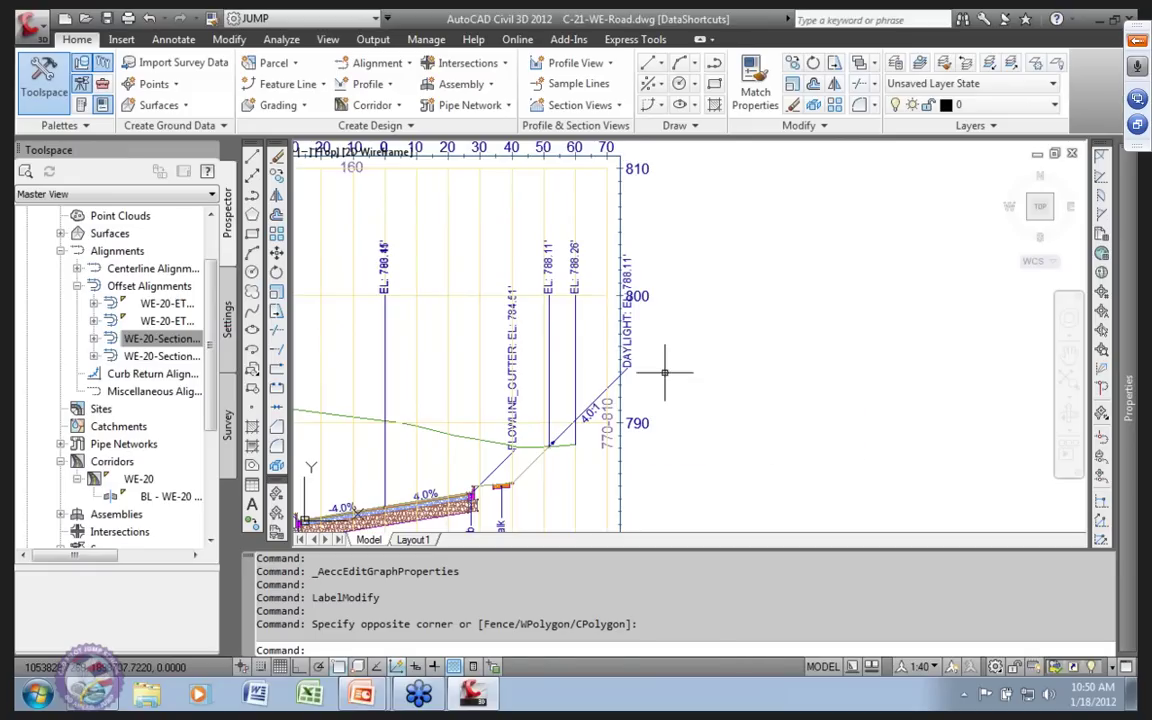
pyautogui.moveTo(498, 449); pyautogui.dragTo(572, 320, button='middle')
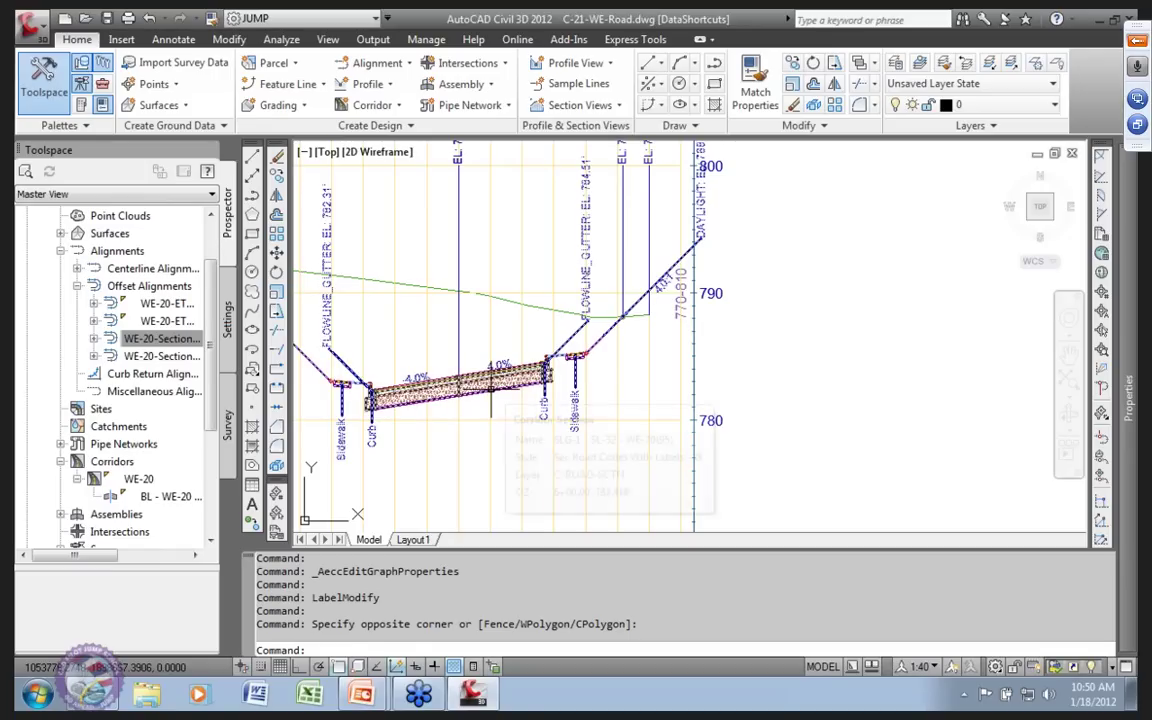
pyautogui.scroll(4, 522, 379)
pyautogui.scroll(4, 585, 343)
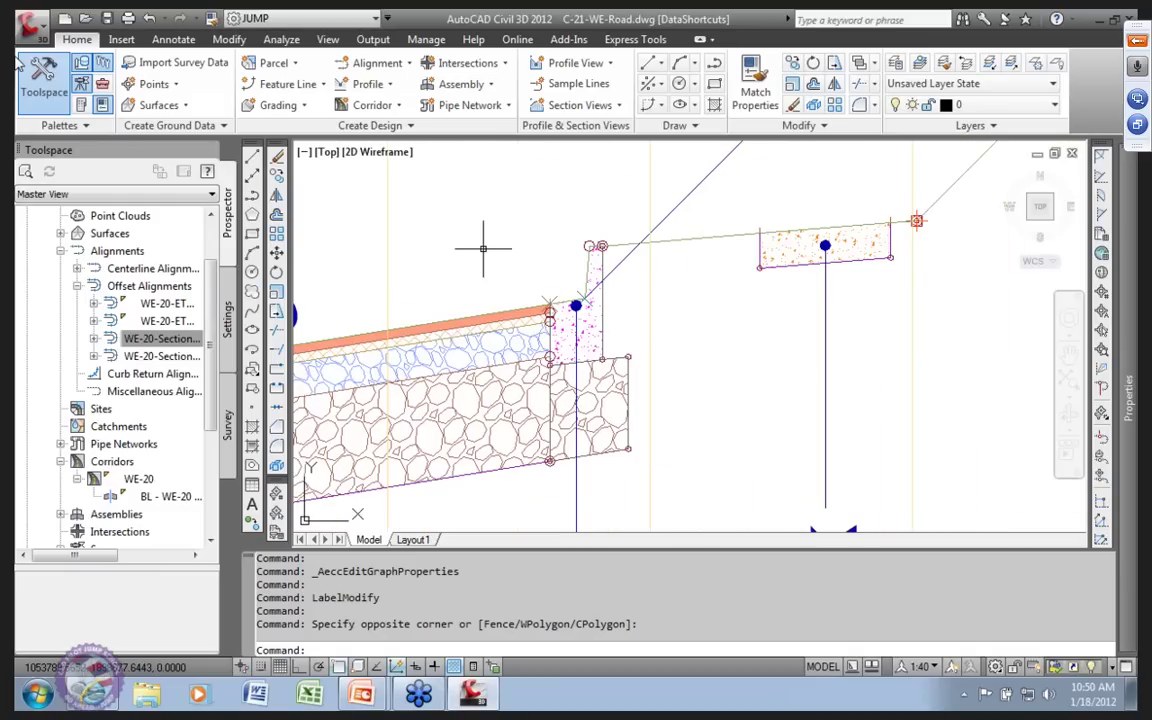
pyautogui.scroll(-8, 519, 337)
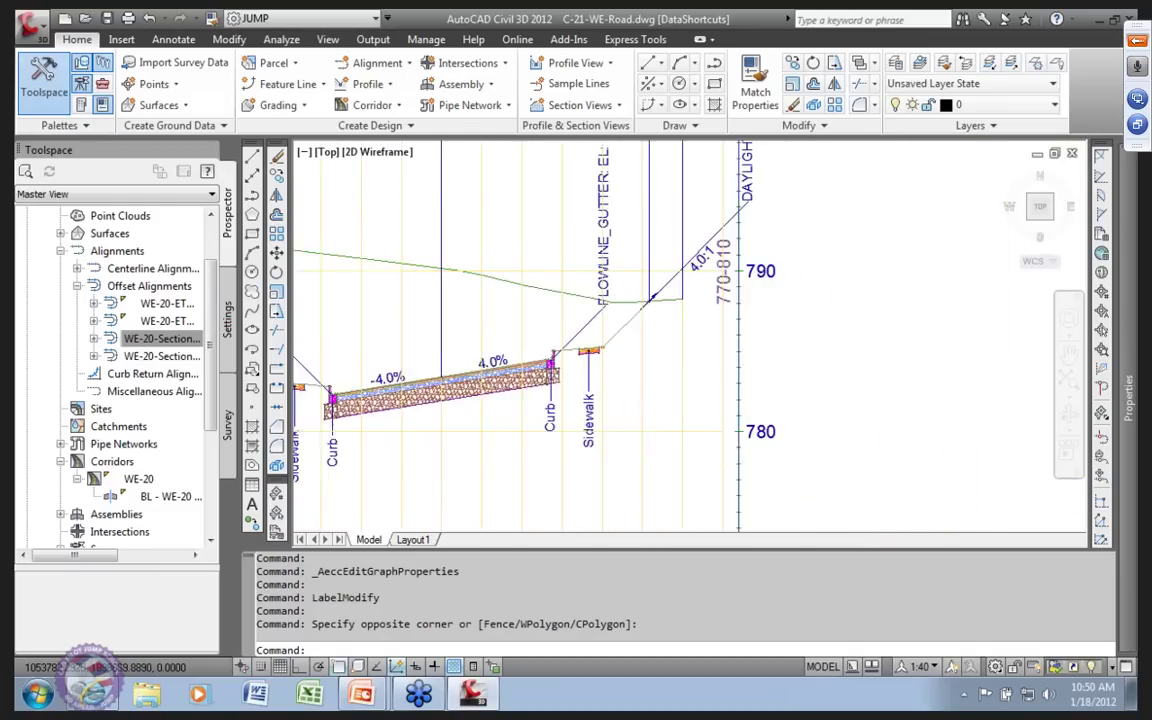
pyautogui.scroll(3, 492, 382)
pyautogui.scroll(-4, 510, 320)
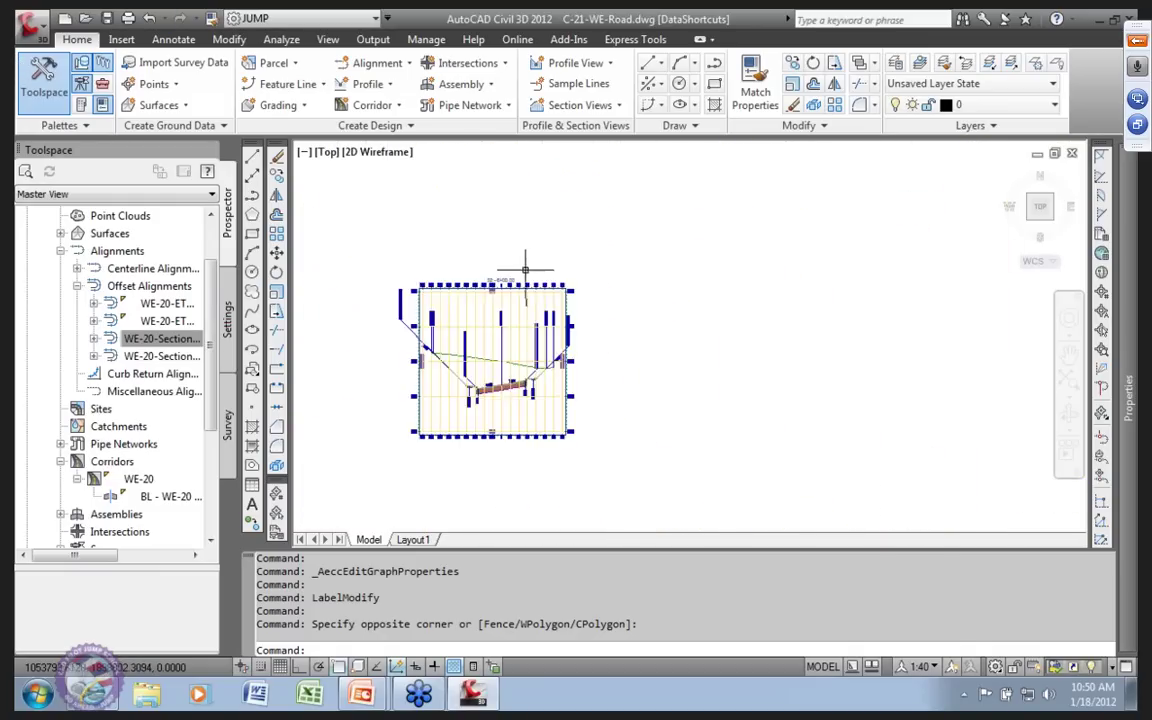
pyautogui.scroll(5, 527, 265)
pyautogui.scroll(-6, 520, 265)
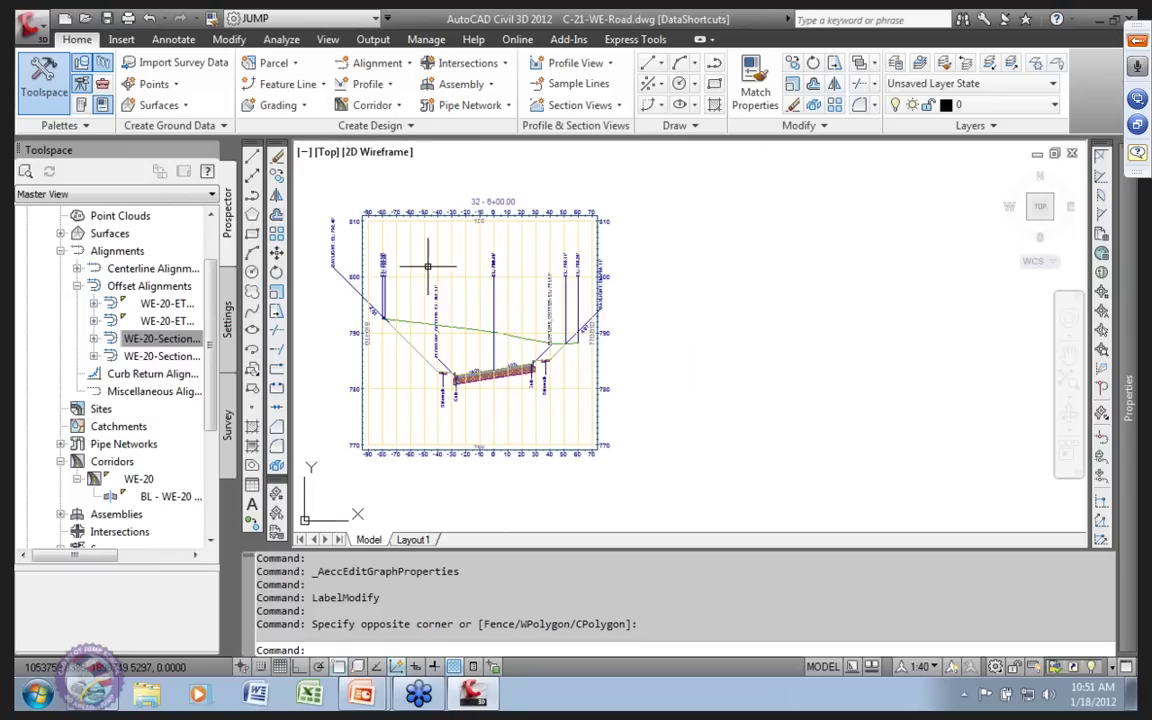
# List the drawing's code set styles among the general multipurpose styles so their full names can be read.
pyautogui.click(219, 322)
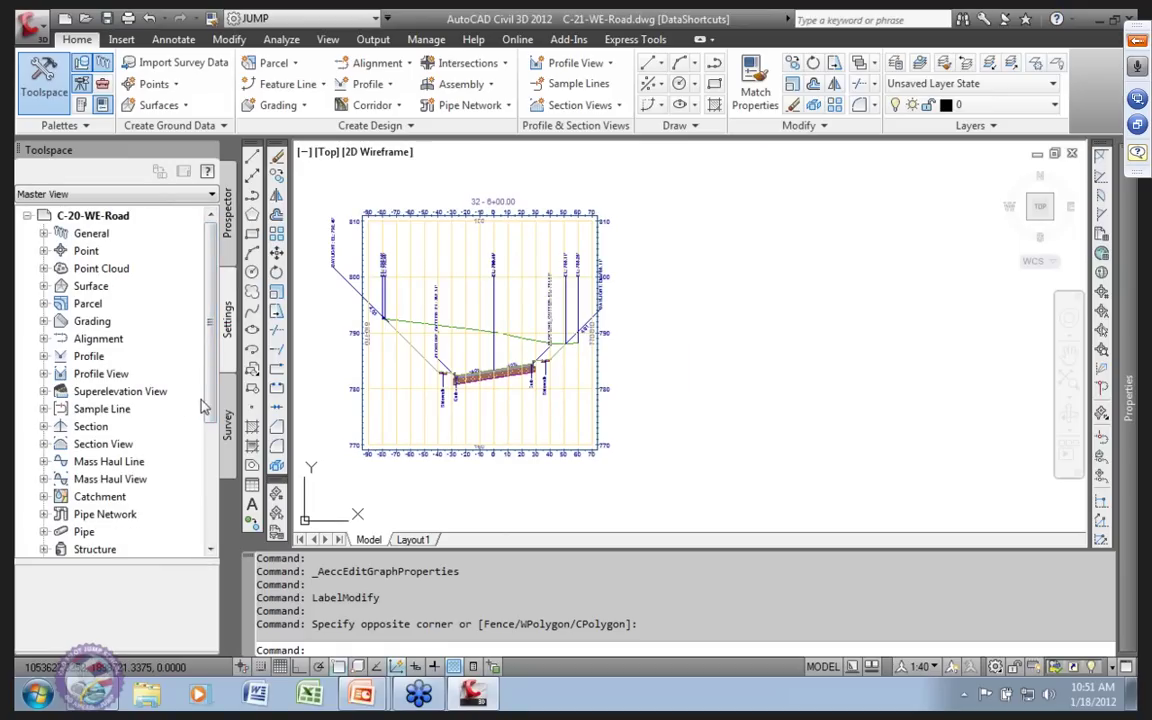
pyautogui.click(44, 233)
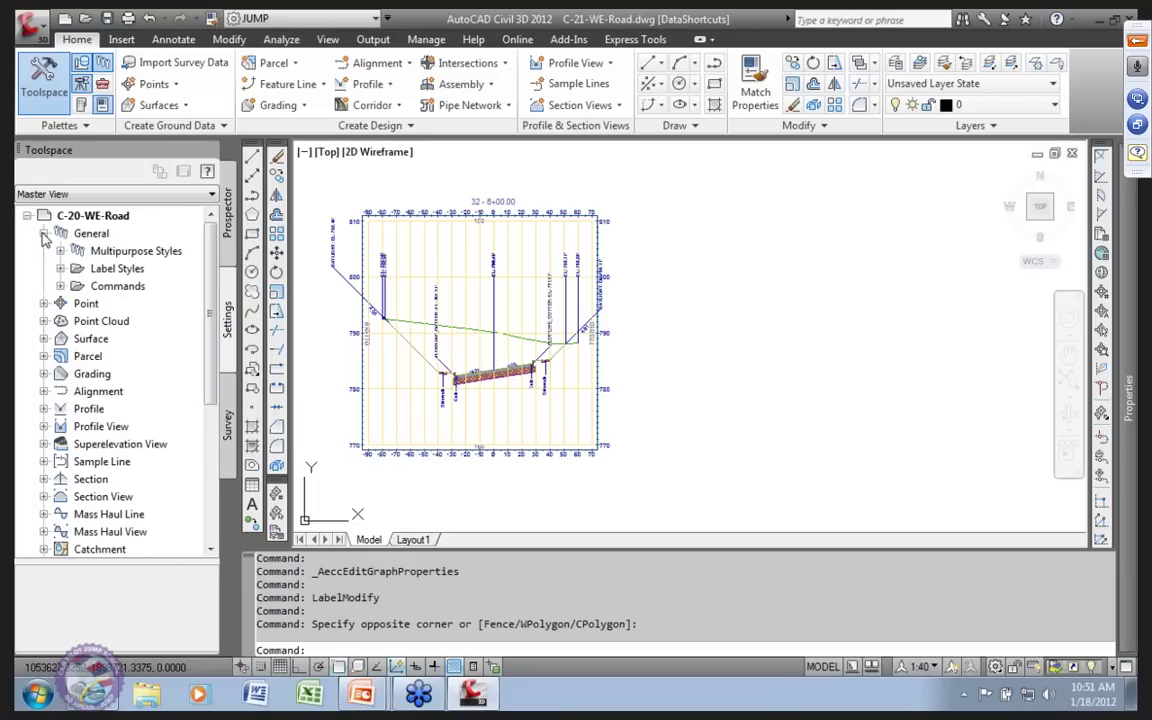
pyautogui.click(60, 251)
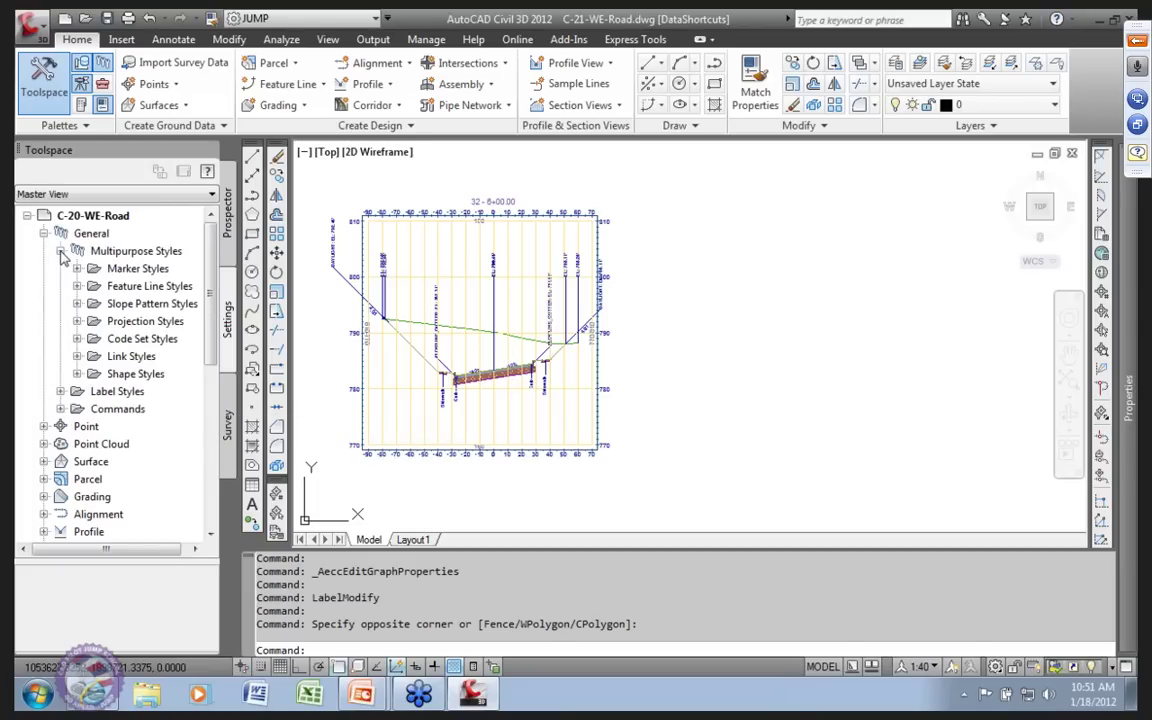
pyautogui.click(95, 338)
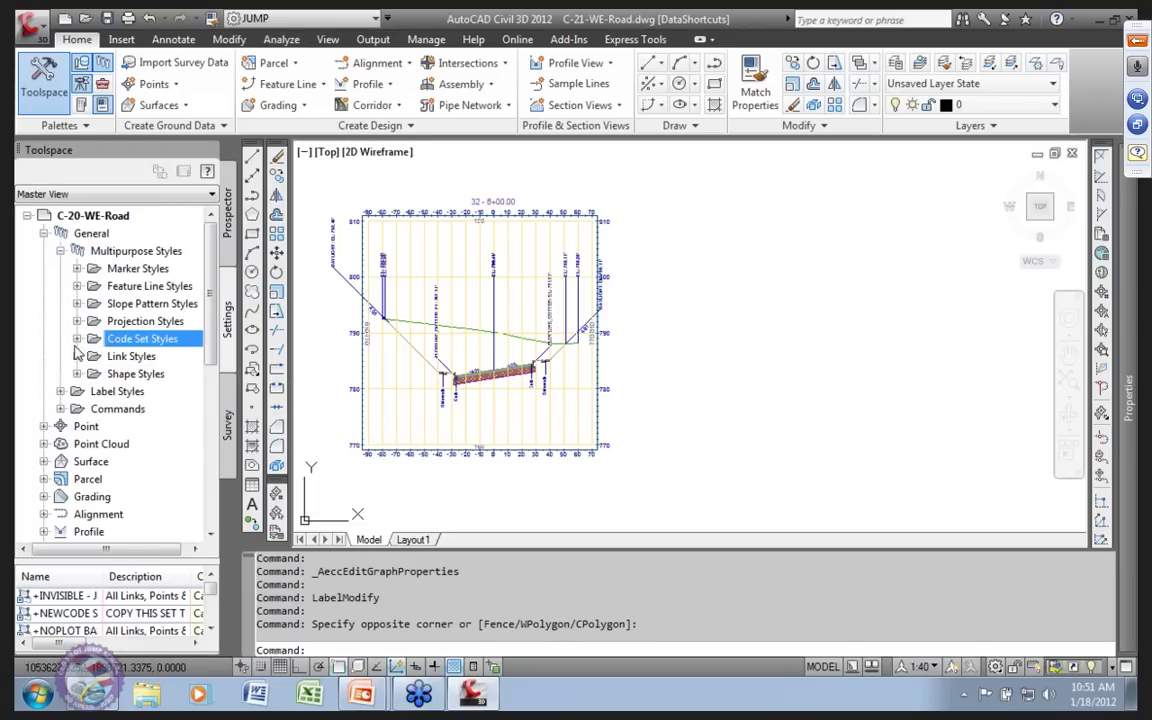
pyautogui.click(77, 339)
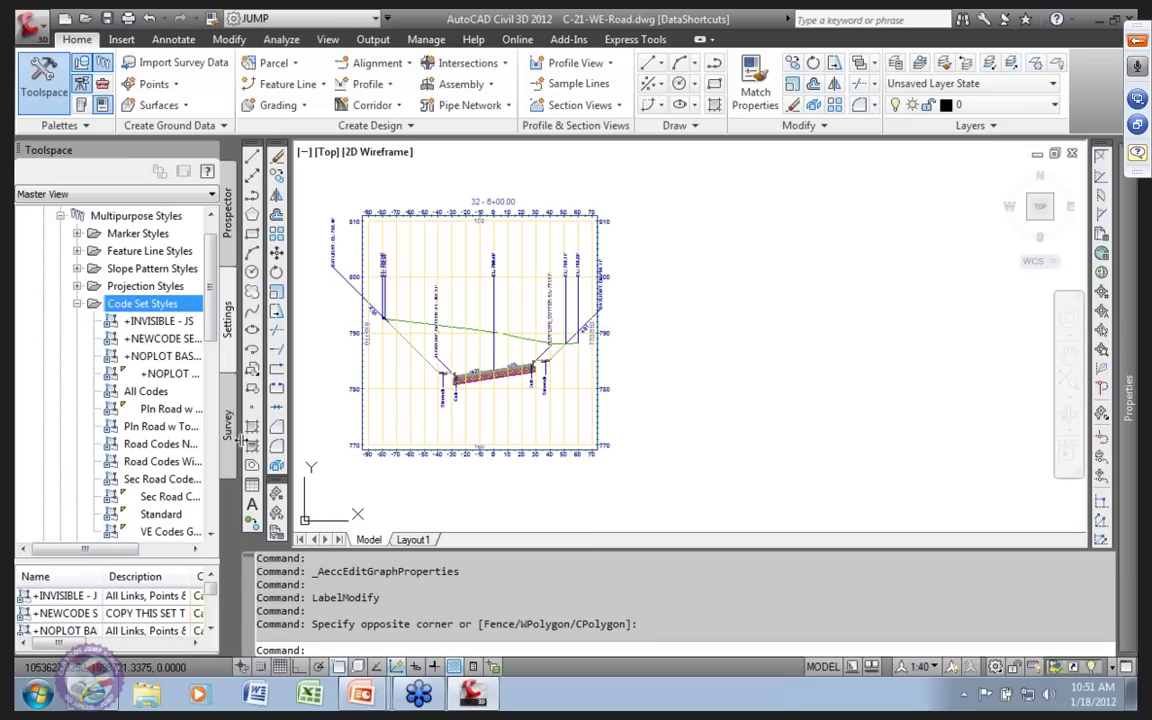
pyautogui.moveTo(212, 316); pyautogui.dragTo(213, 345)
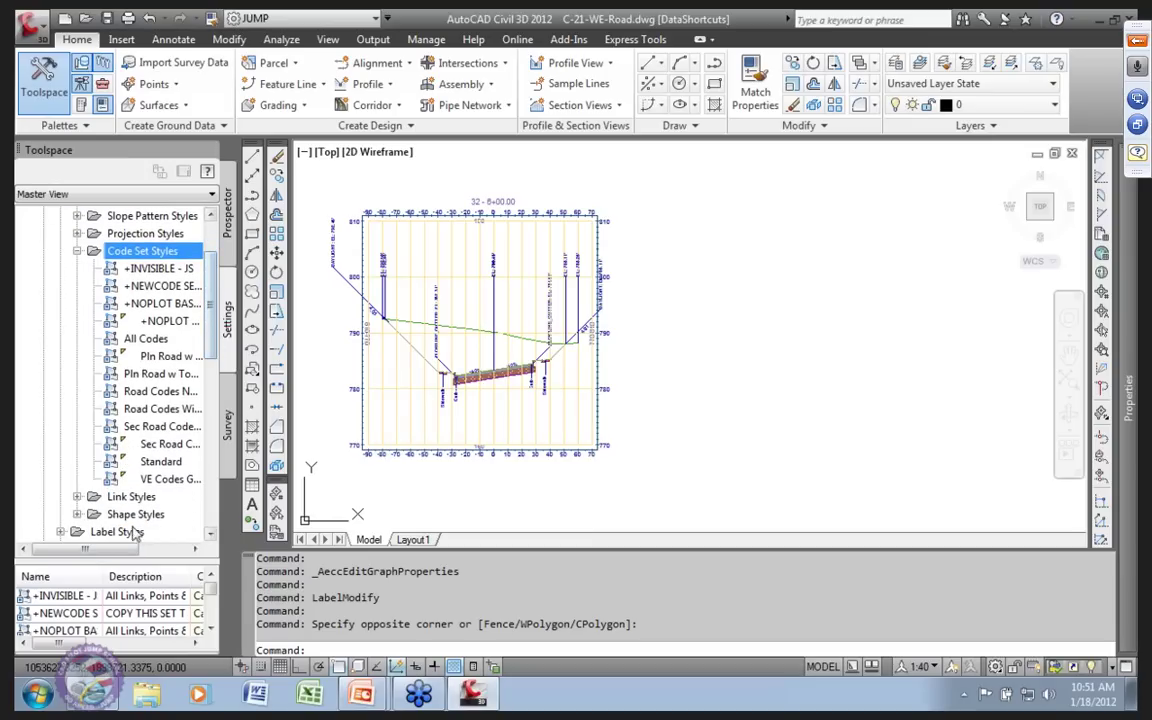
pyautogui.moveTo(128, 550); pyautogui.dragTo(177, 560)
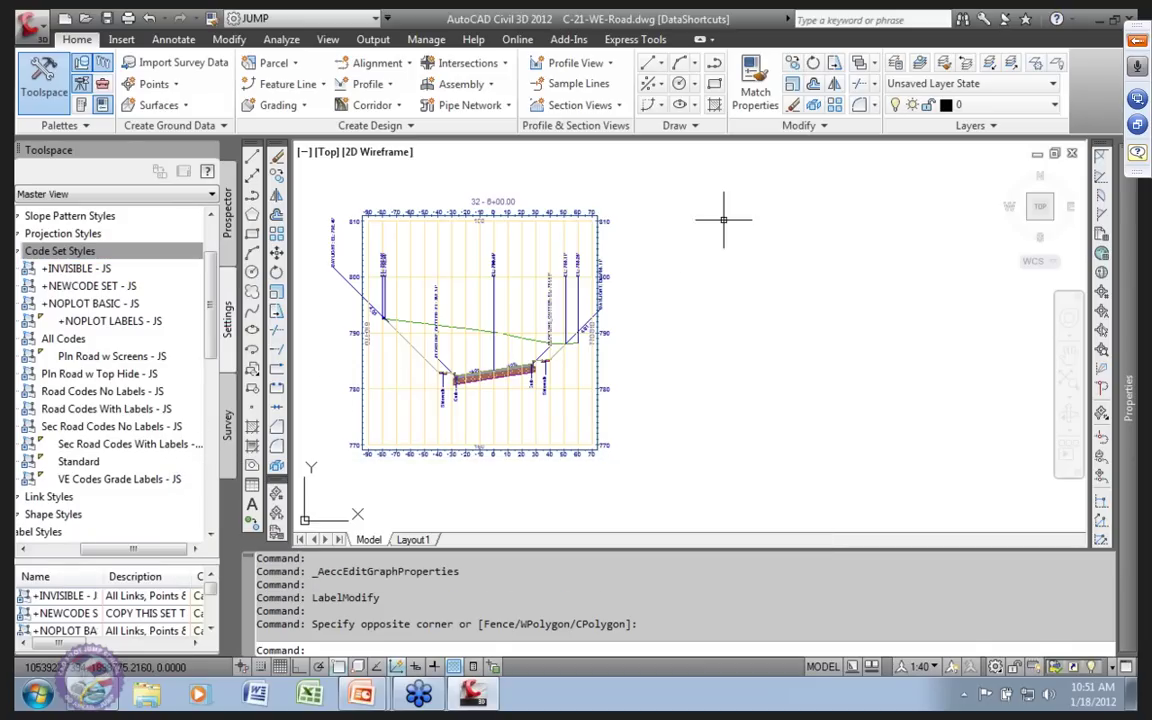
# Assign the Sec Road Codes With Labels - JS code set style to the 35 Collector Full Section assembly.
pyautogui.scroll(-6, 683, 243)
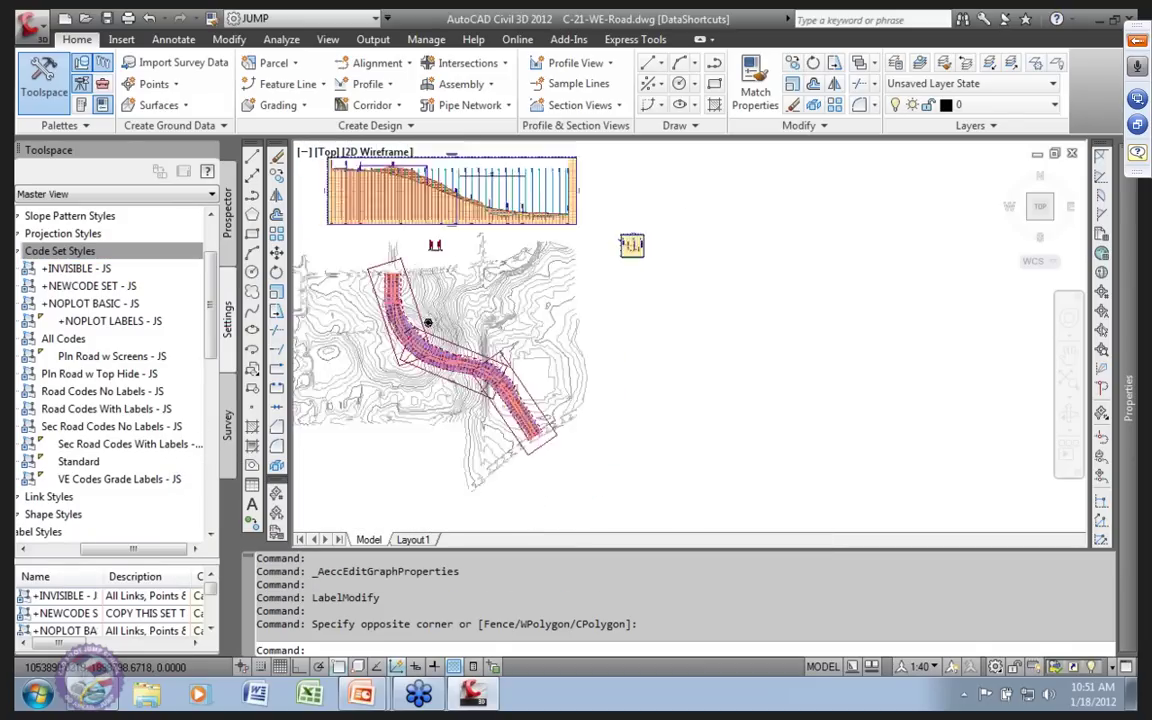
pyautogui.scroll(8, 520, 405)
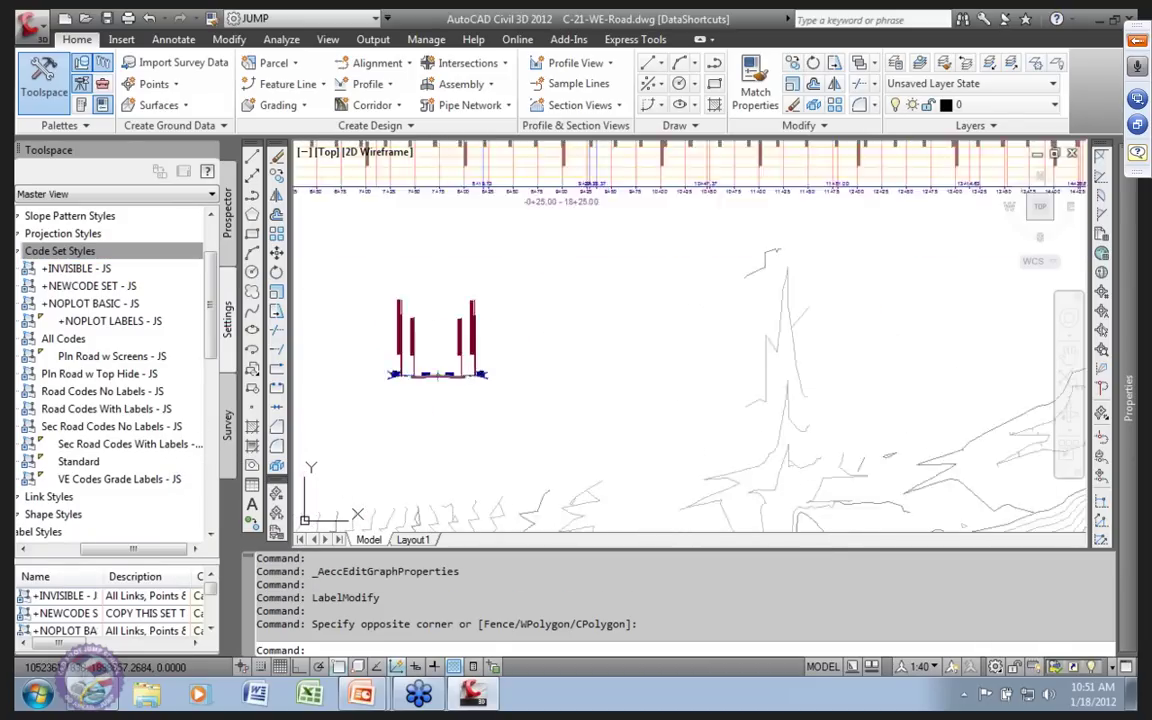
pyautogui.moveTo(360, 400); pyautogui.dragTo(556, 380, button='middle')
pyautogui.scroll(3, 556, 344)
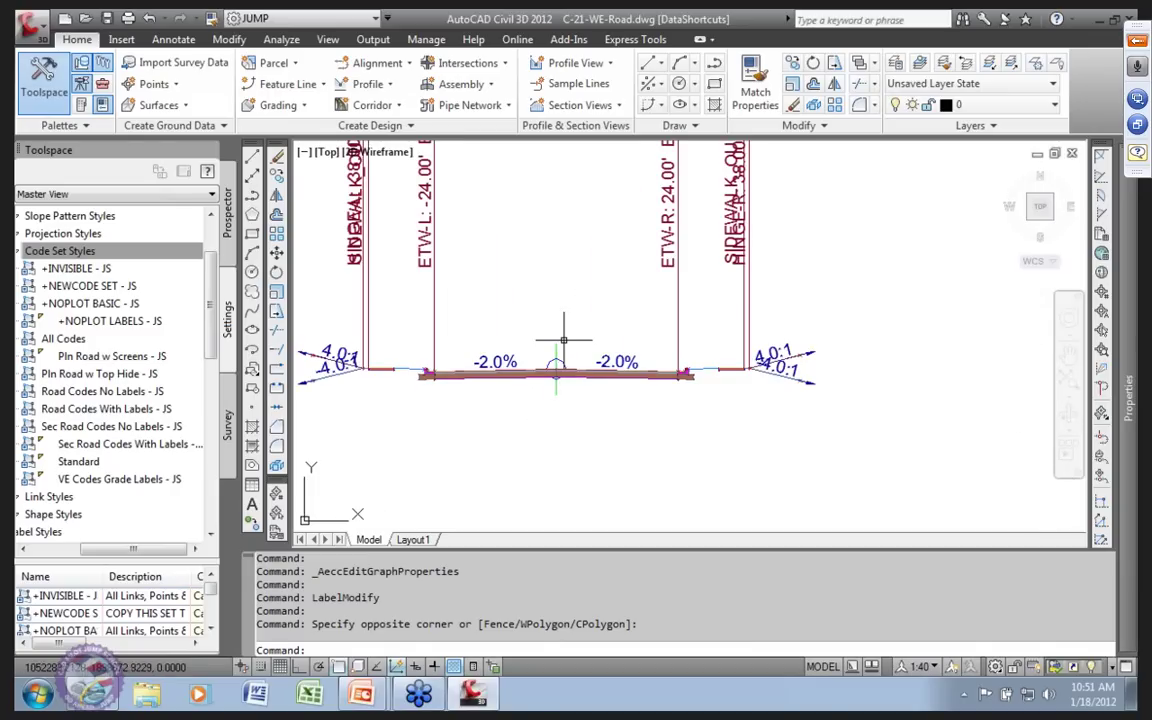
pyautogui.click(556, 345)
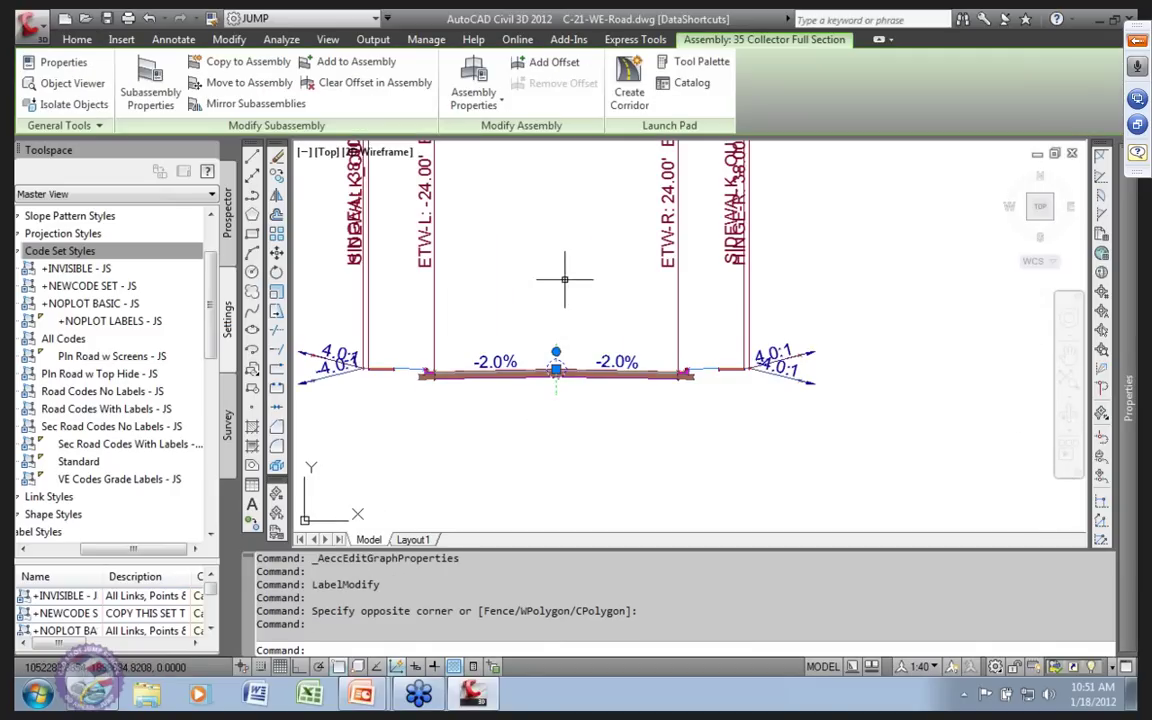
pyautogui.click(476, 74)
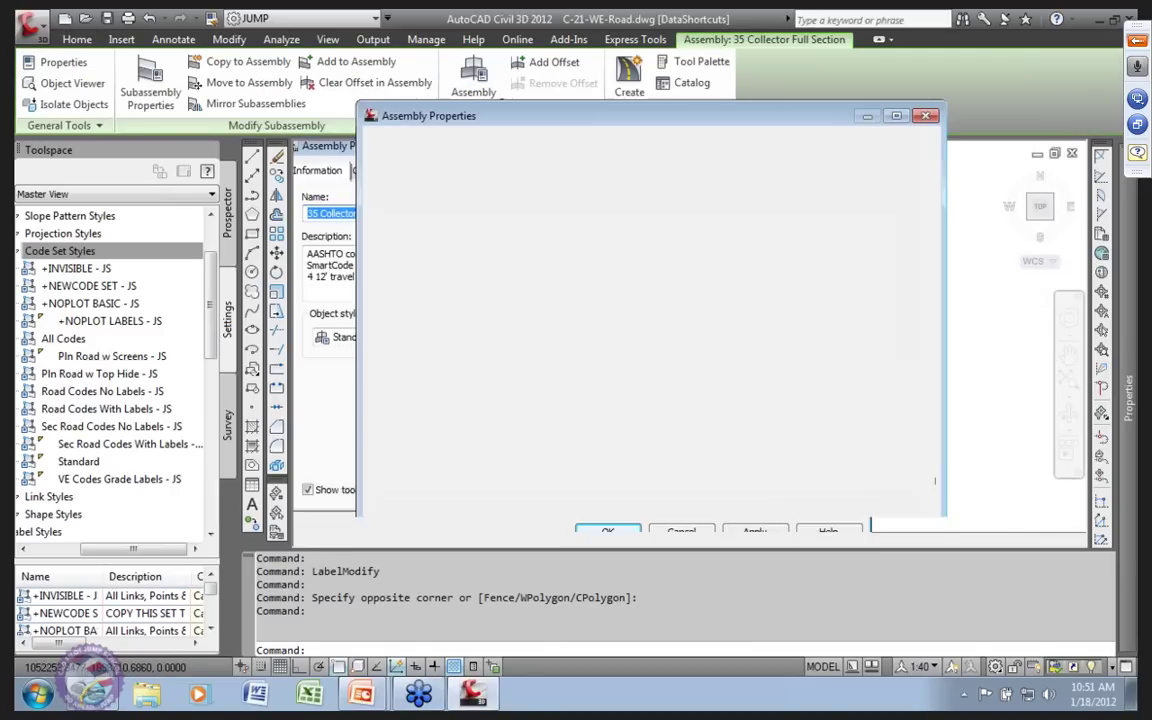
pyautogui.click(510, 141)
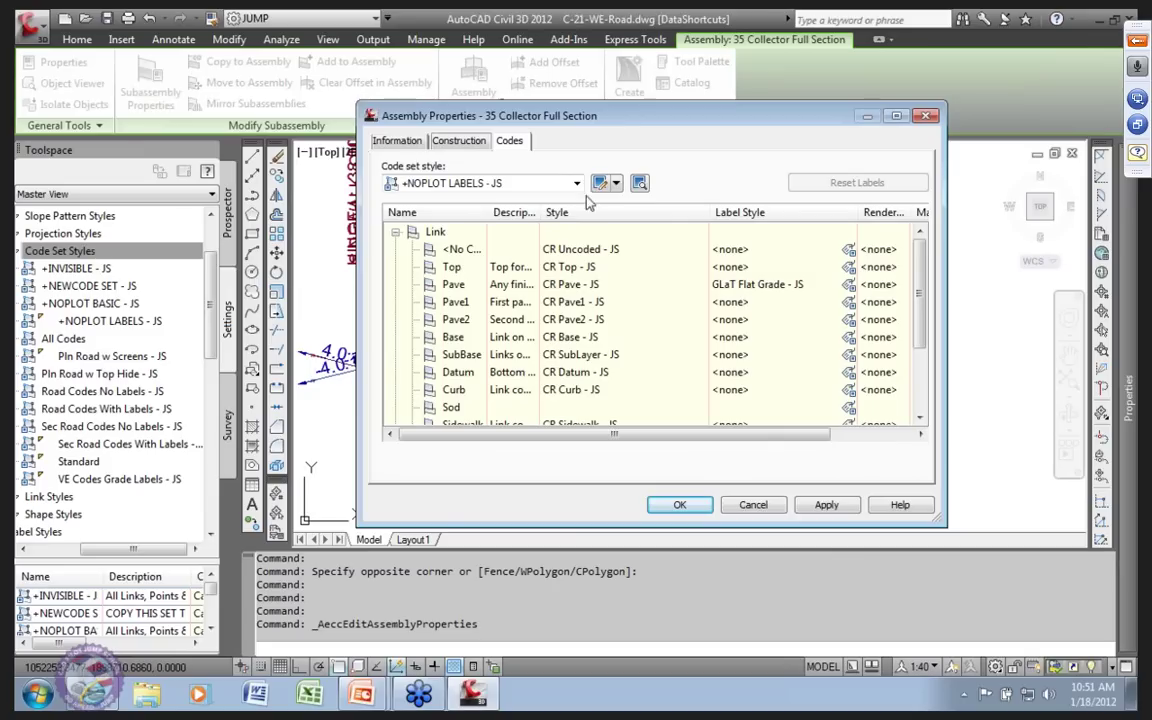
pyautogui.click(578, 184)
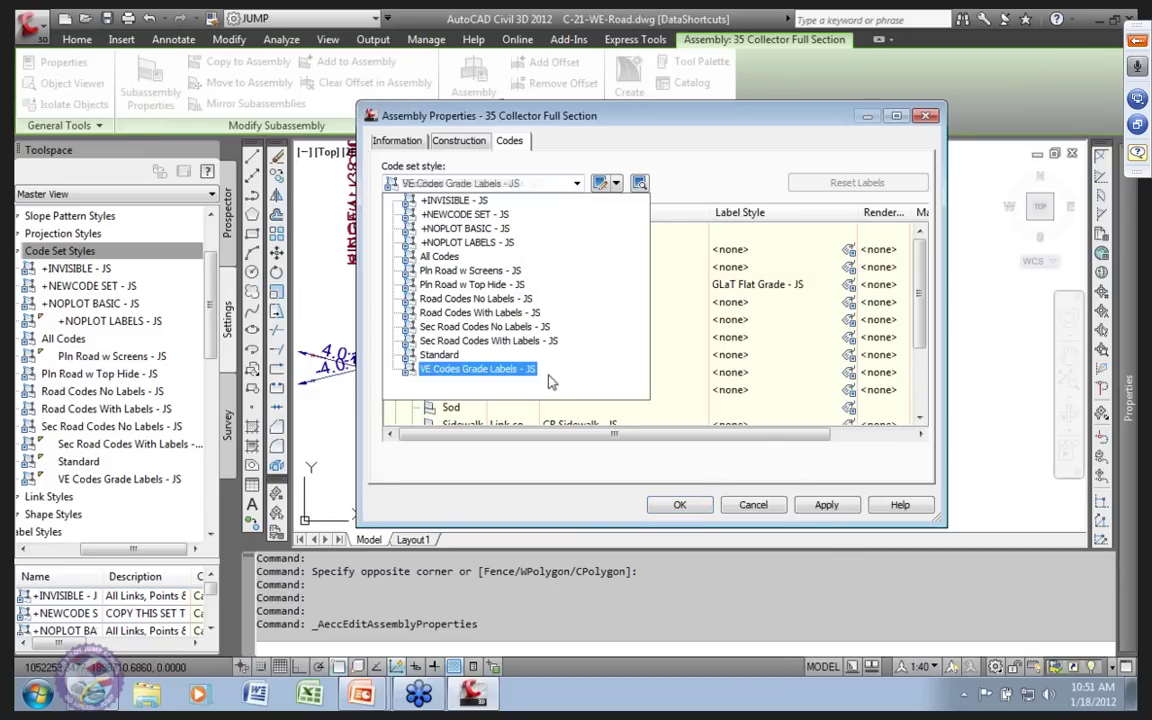
pyautogui.click(490, 341)
pyautogui.click(825, 507)
pyautogui.click(681, 505)
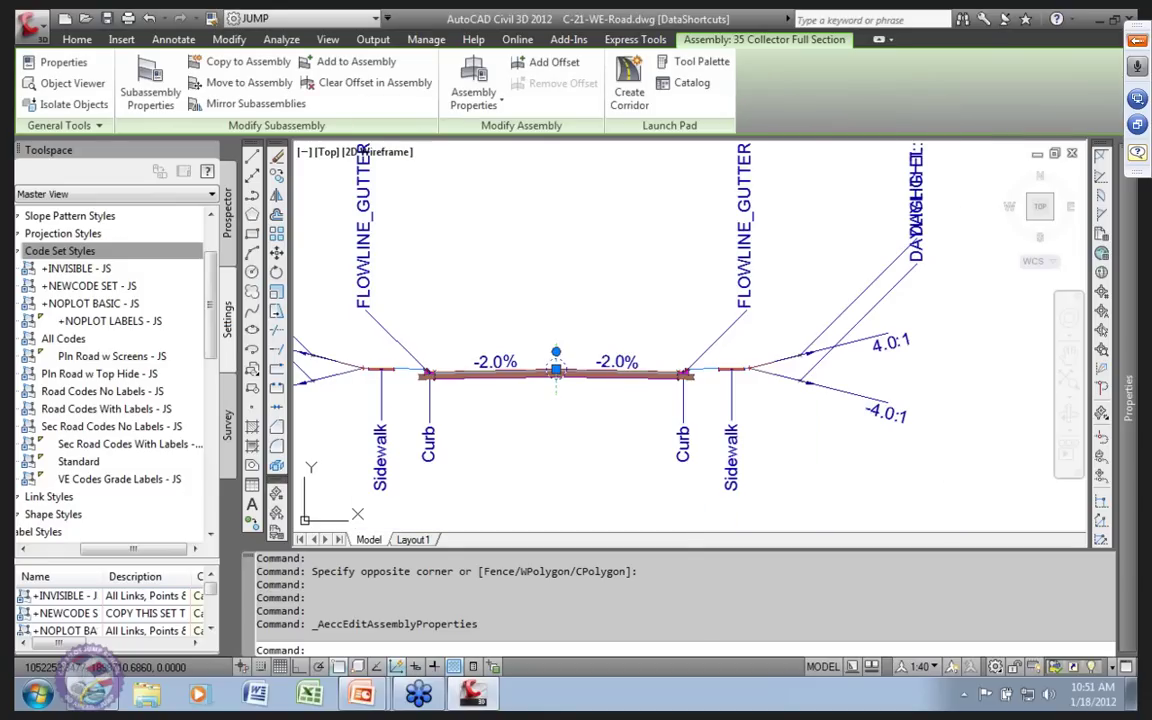
# Examine the flowline gutter, daylight, slope, curb and sidewalk labels on both sides of the 35 Collector Full Section assembly.
pyautogui.scroll(-3, 530, 468)
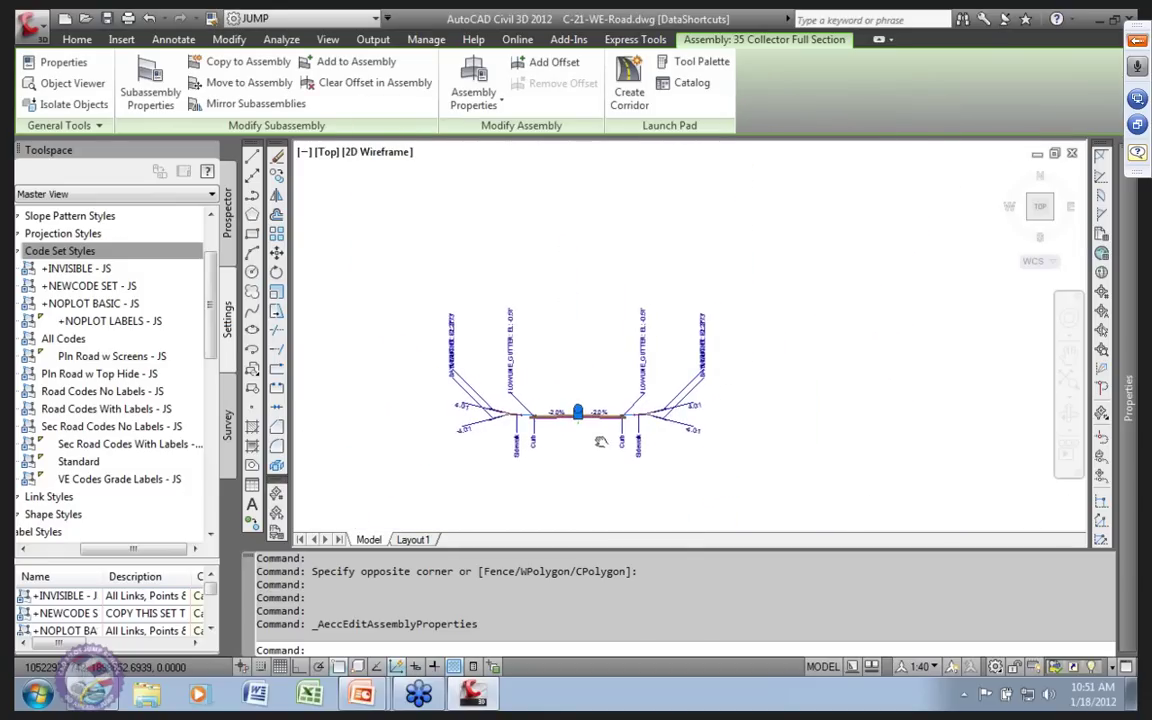
pyautogui.scroll(3, 664, 389)
pyautogui.scroll(2, 664, 389)
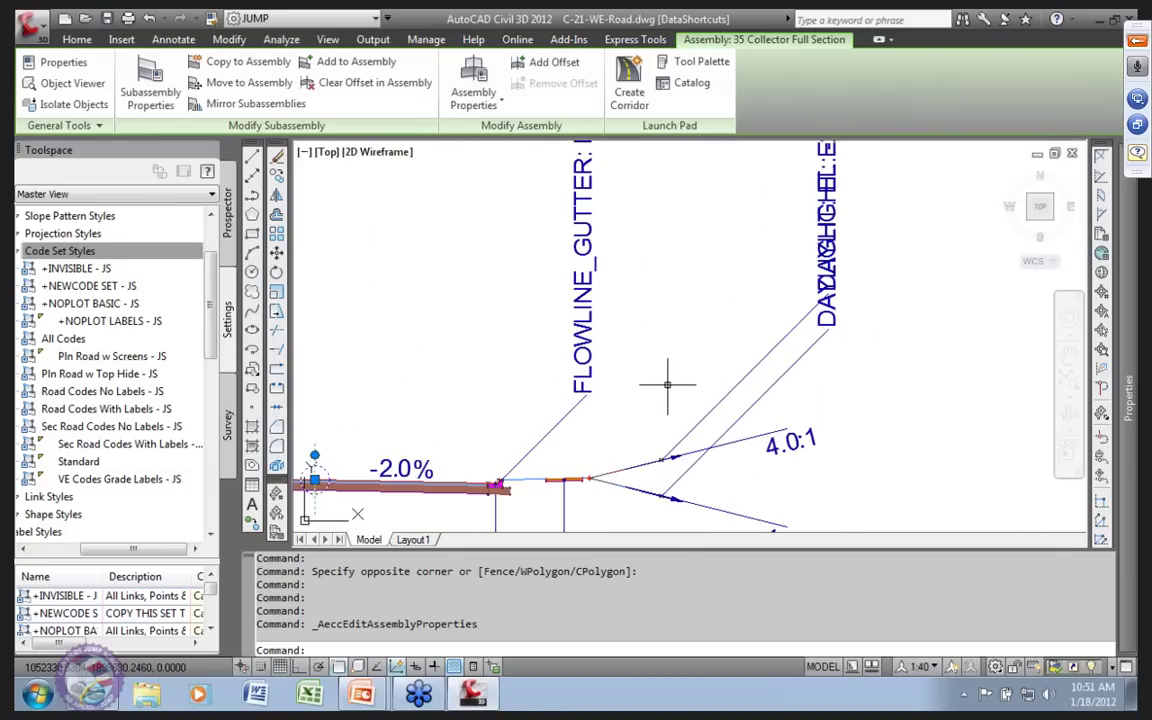
pyautogui.scroll(-5, 666, 387)
pyautogui.scroll(4, 631, 372)
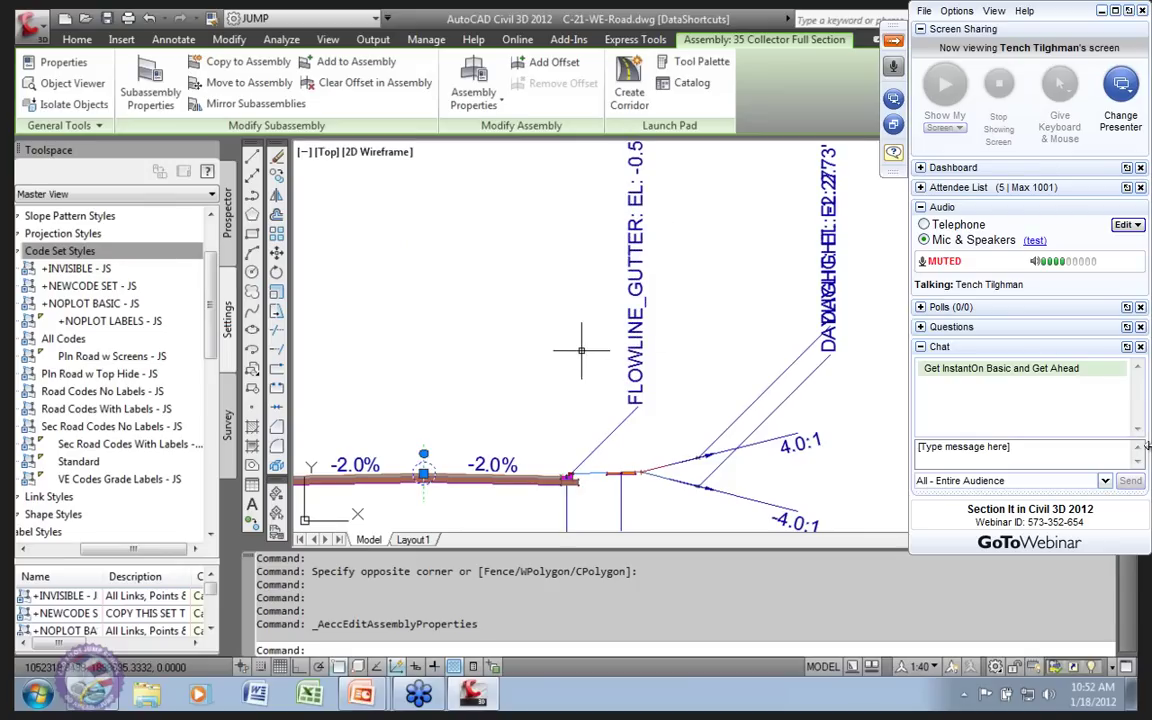
pyautogui.scroll(-3, 590, 330)
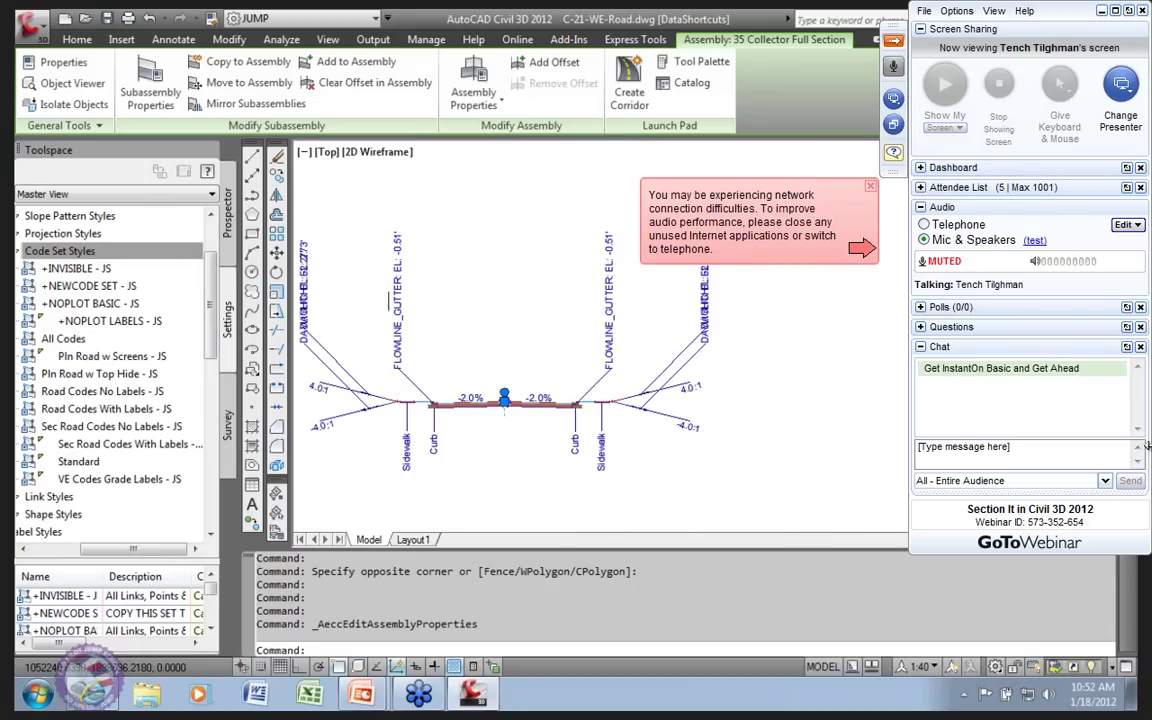
pyautogui.scroll(5, 356, 385)
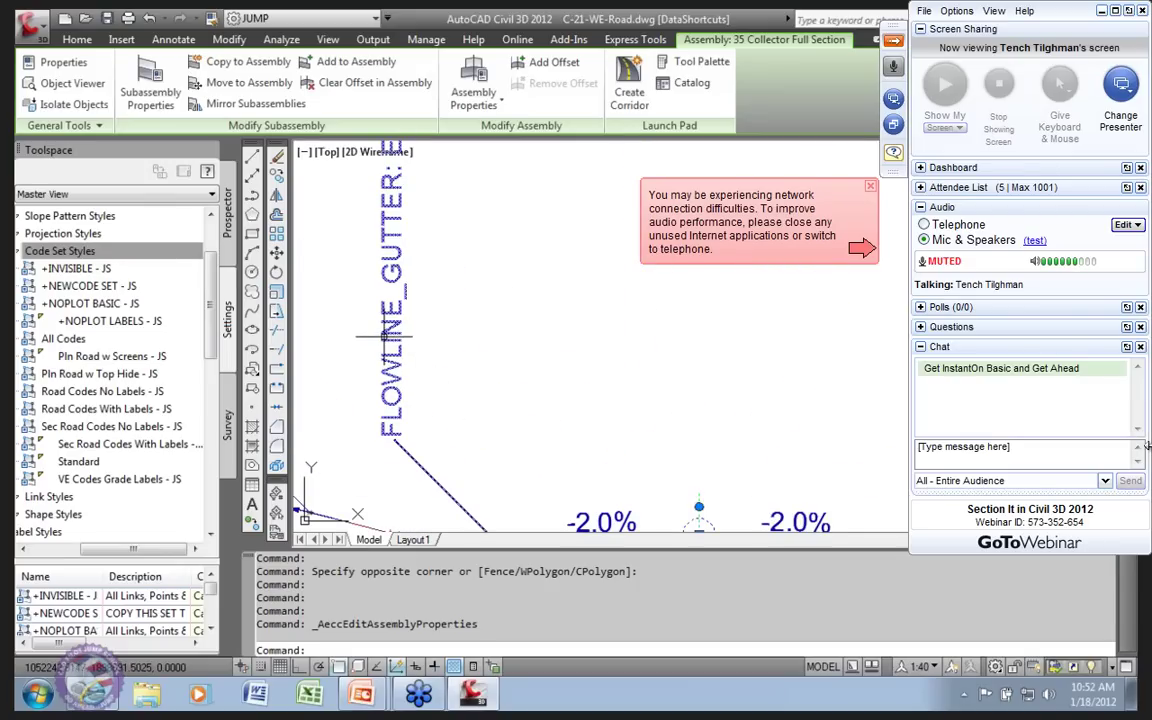
pyautogui.scroll(-5, 383, 335)
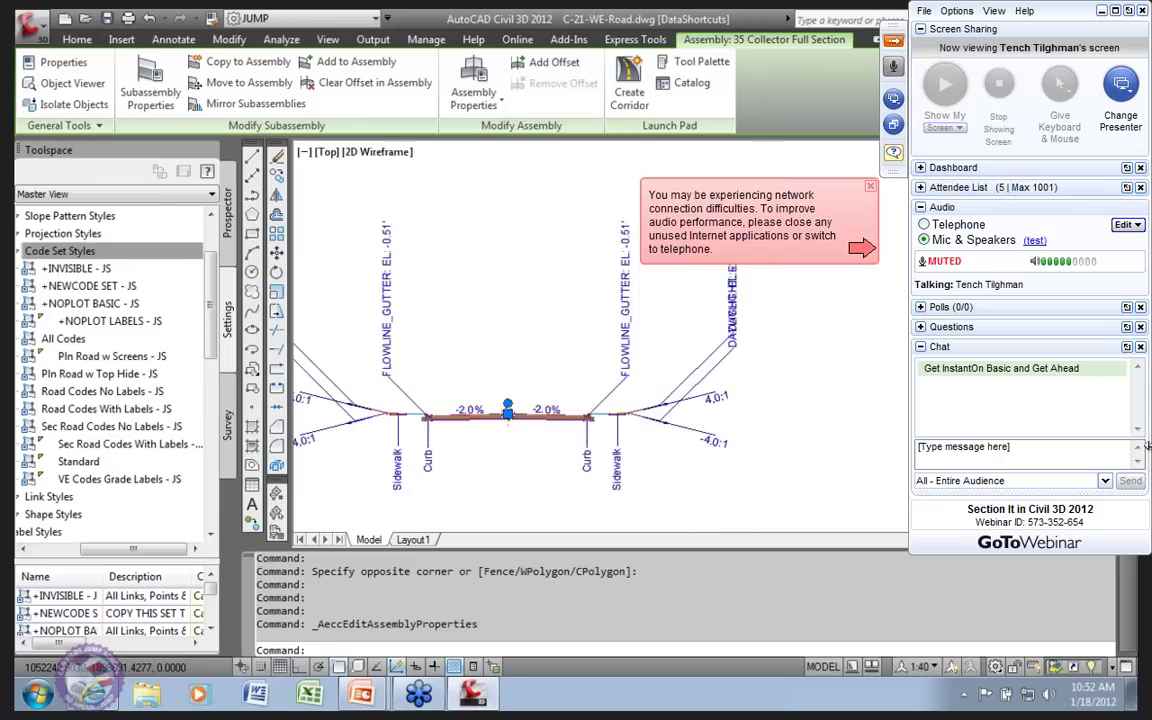
pyautogui.scroll(4, 552, 342)
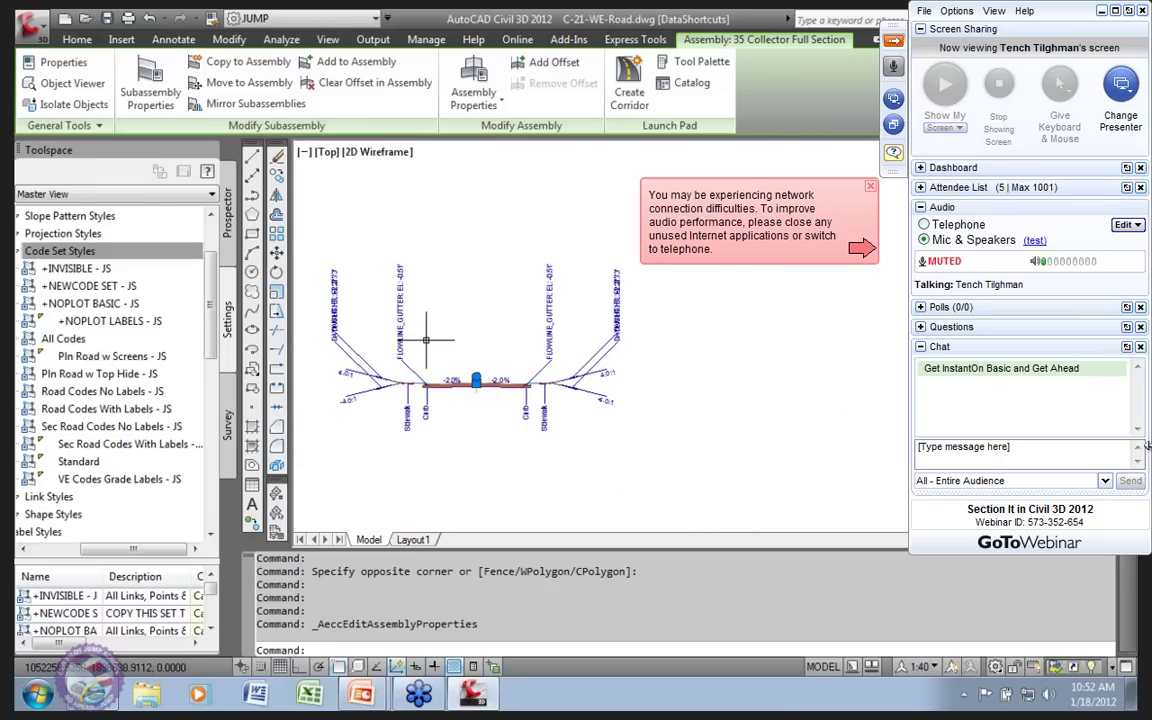
pyautogui.scroll(-6, 557, 340)
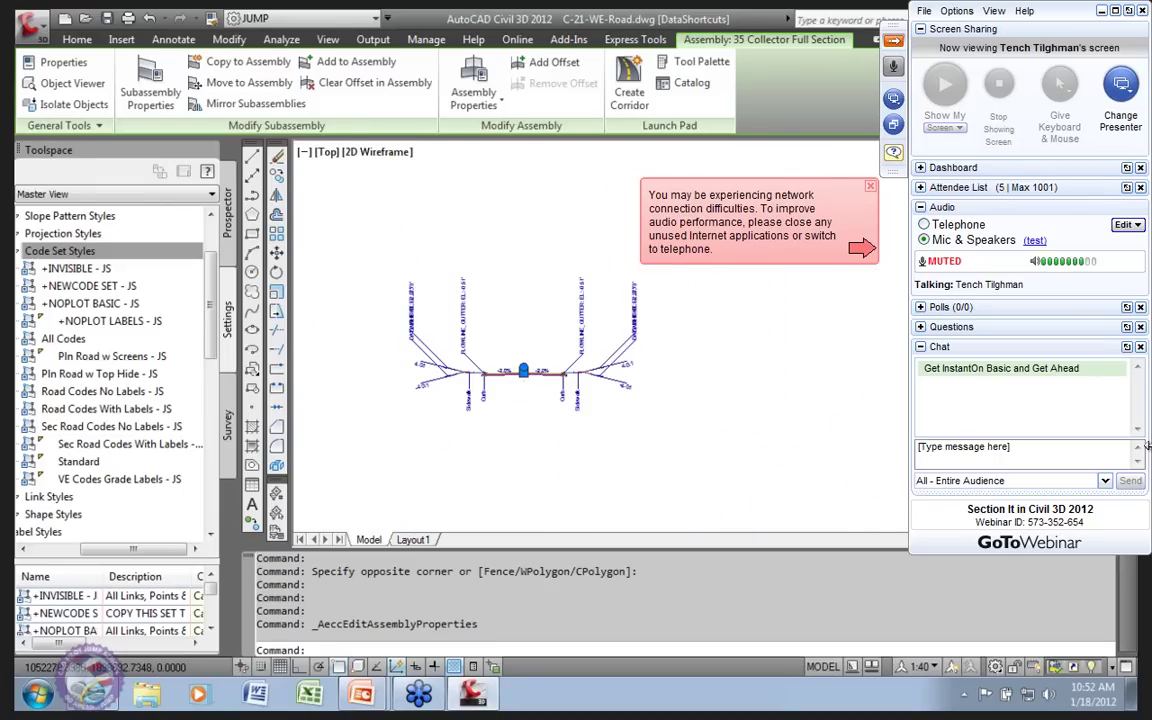
pyautogui.scroll(8, 576, 368)
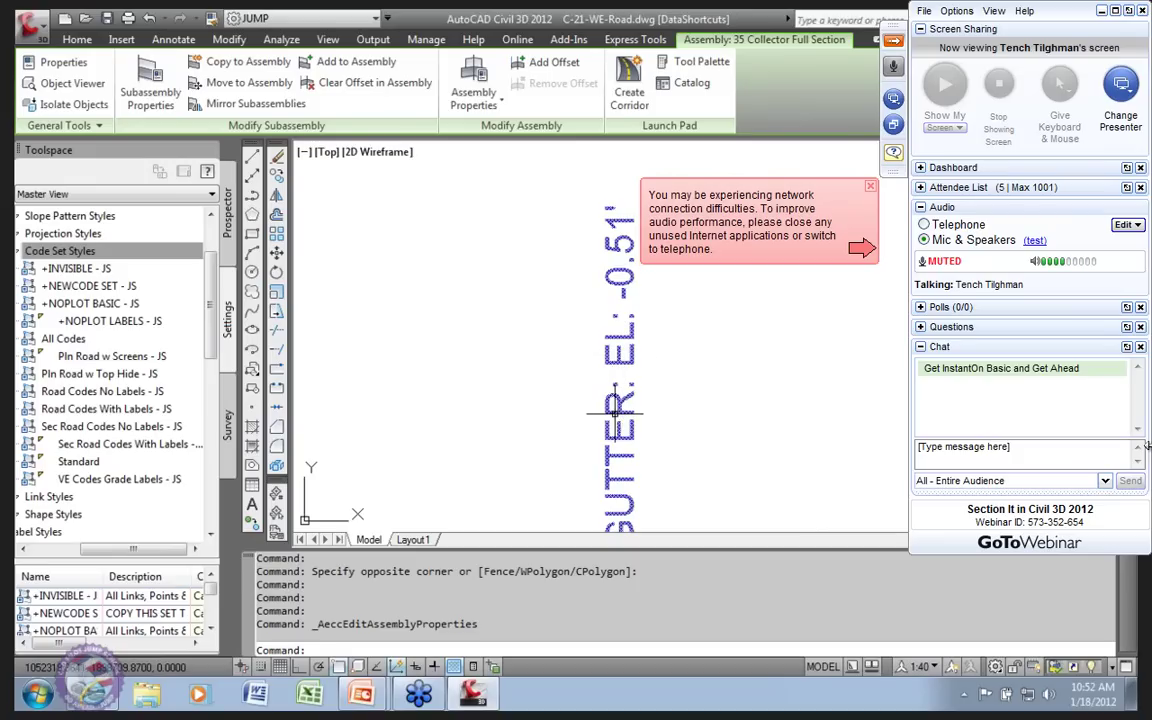
pyautogui.scroll(1, 616, 406)
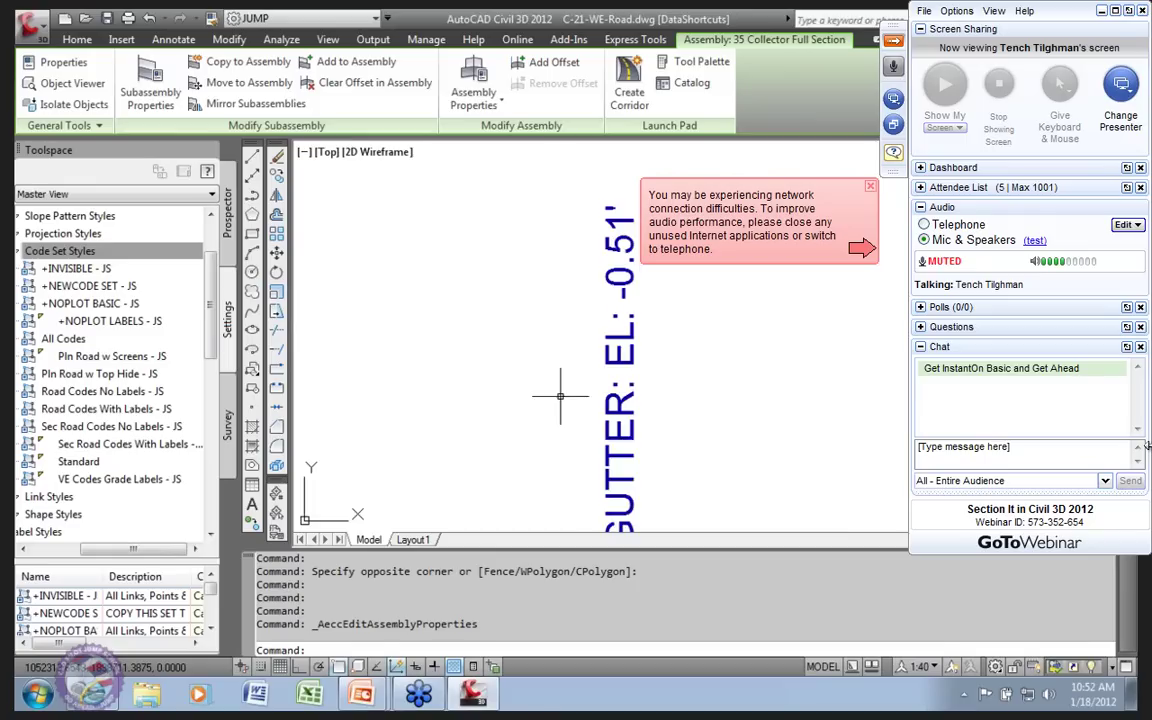
pyautogui.scroll(-5, 560, 393)
pyautogui.scroll(-5, 560, 393)
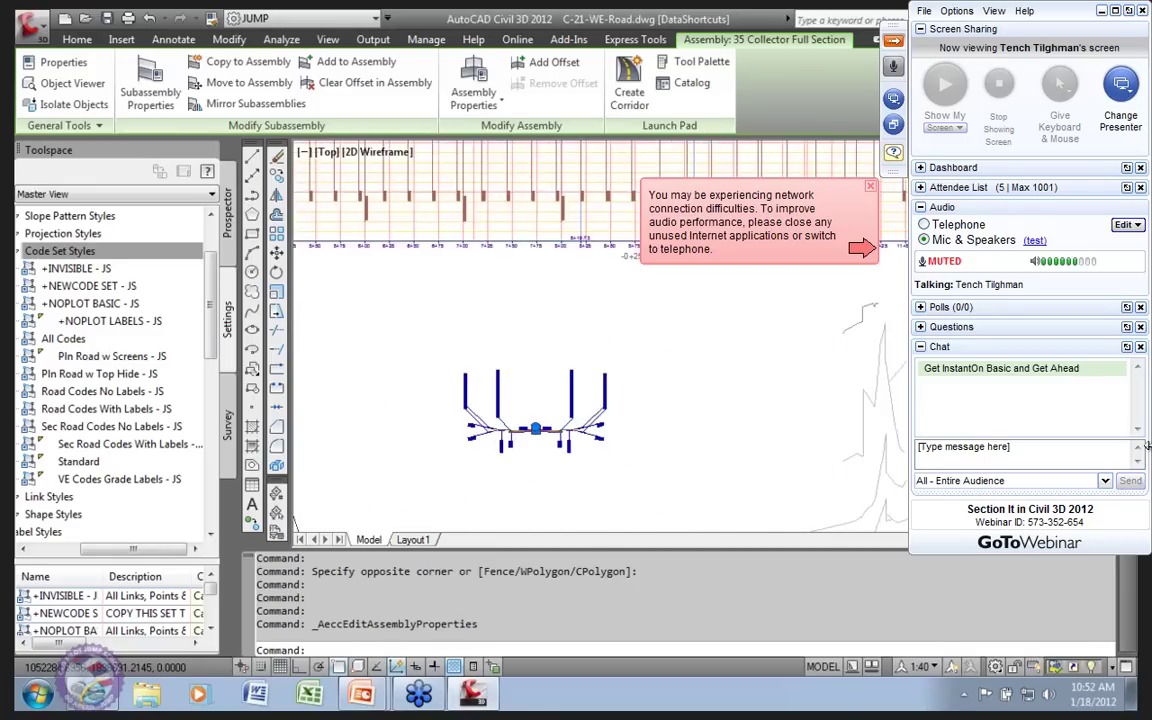
pyautogui.scroll(5, 514, 351)
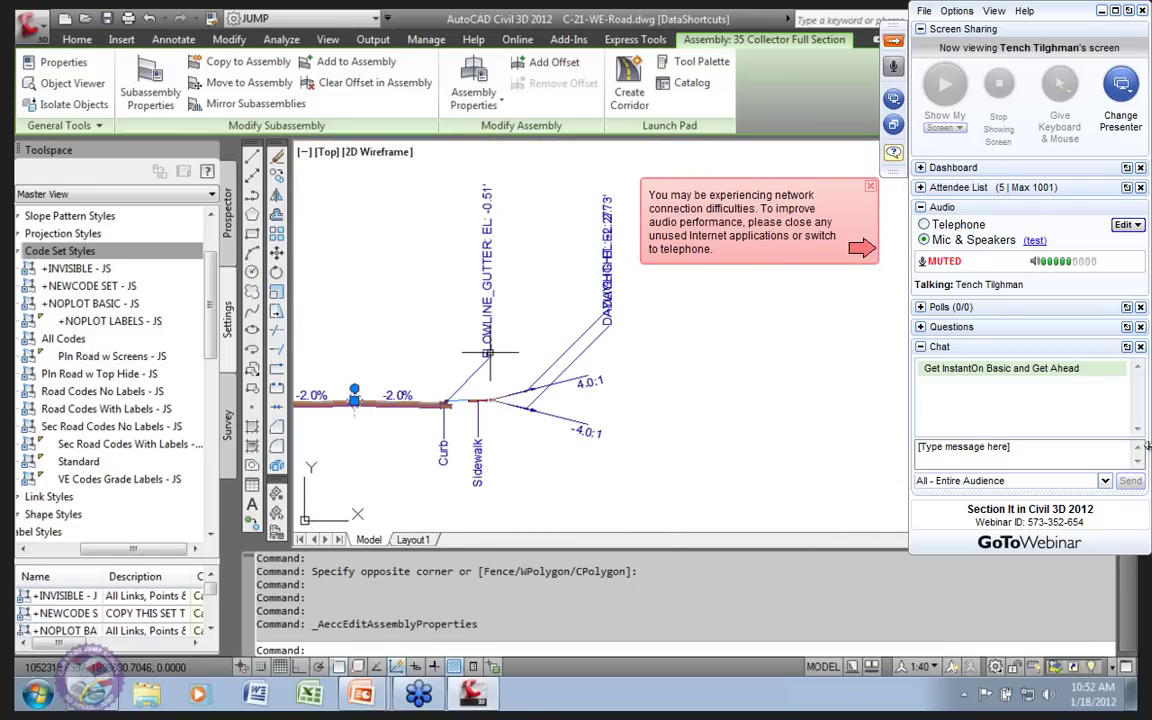
pyautogui.scroll(-4, 542, 333)
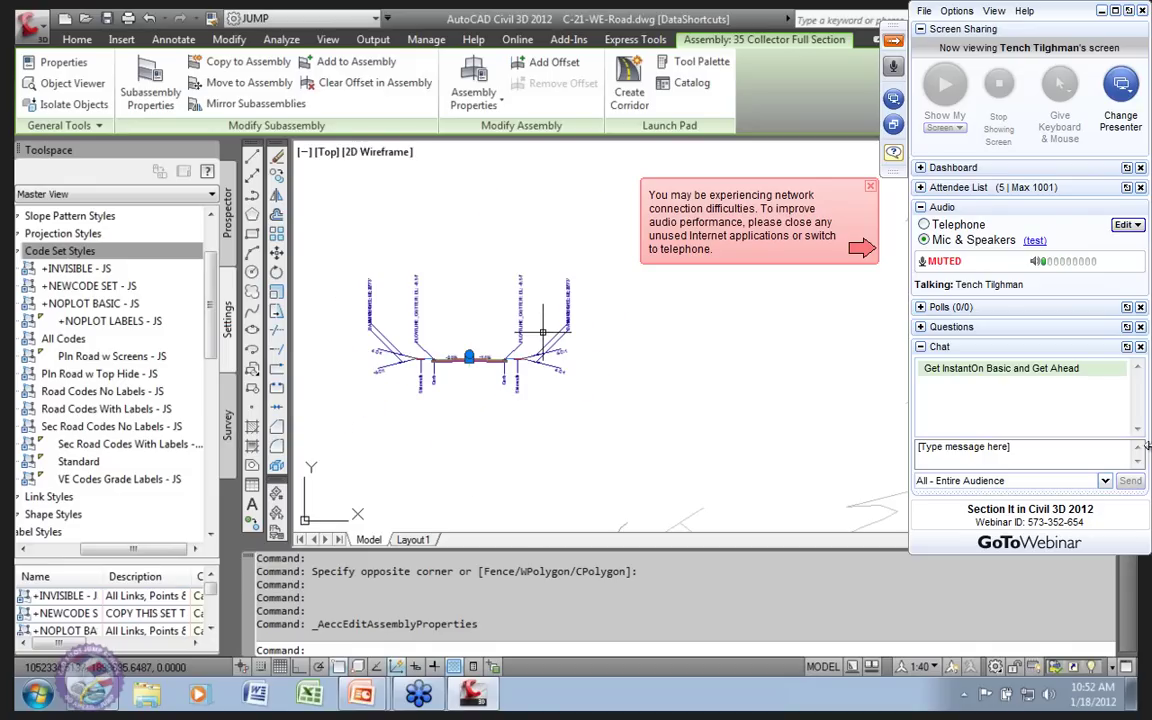
# Open the Sec Road Codes With Labels - JS code set style for editing and widen its Description column to review the link codes.
pyautogui.click(140, 446)
pyautogui.rightClick(143, 450)
pyautogui.click(190, 455)
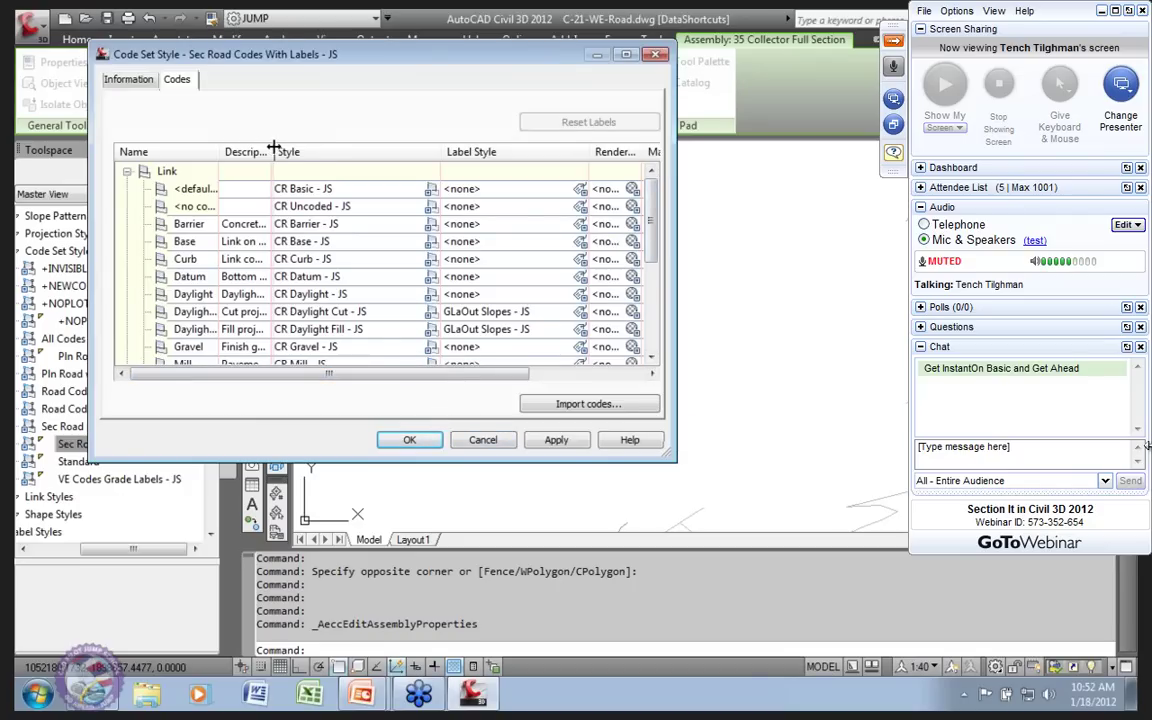
pyautogui.moveTo(310, 151); pyautogui.dragTo(309, 151)
pyautogui.moveTo(651, 246); pyautogui.dragTo(645, 203)
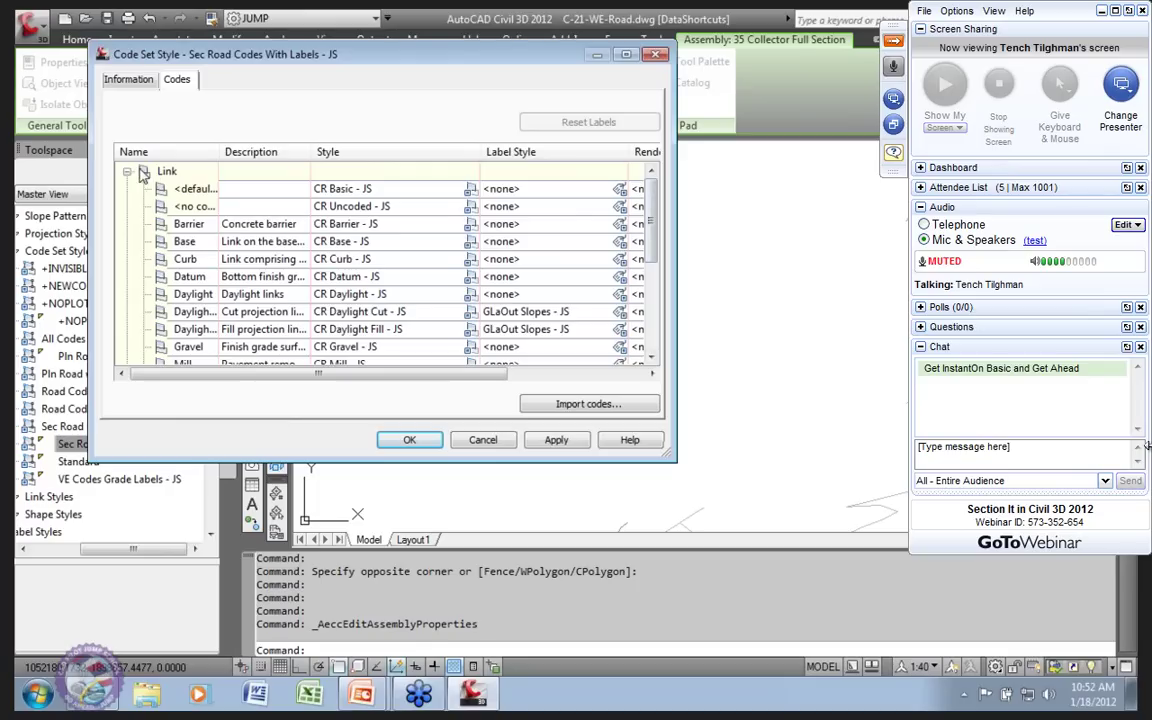
# Collapse the link codes and review the point codes' label styles down to Flowline_Gutter, widening the Name column.
pyautogui.click(127, 172)
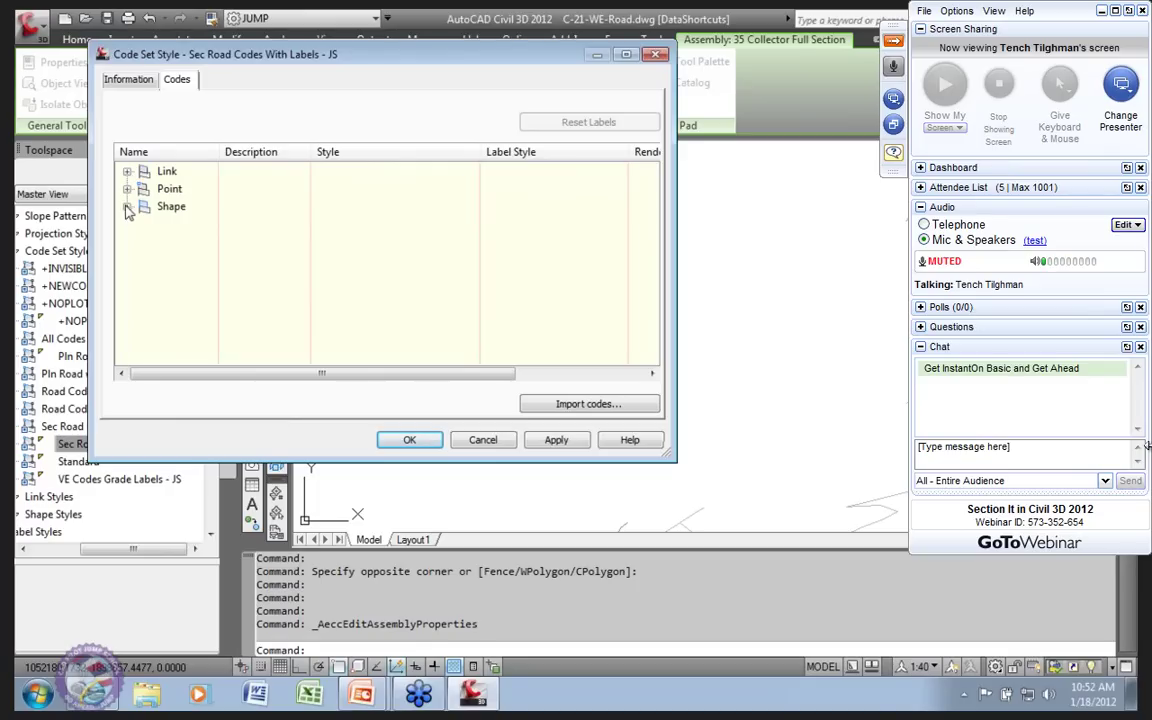
pyautogui.click(127, 189)
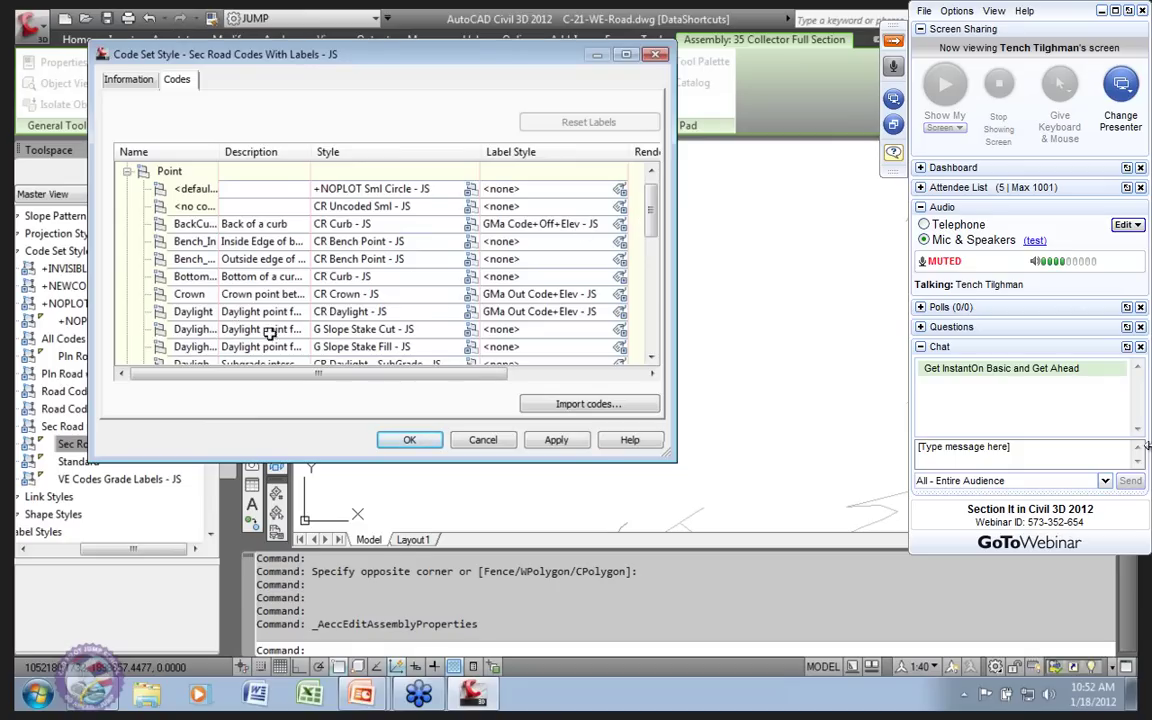
pyautogui.scroll(-2, 655, 252)
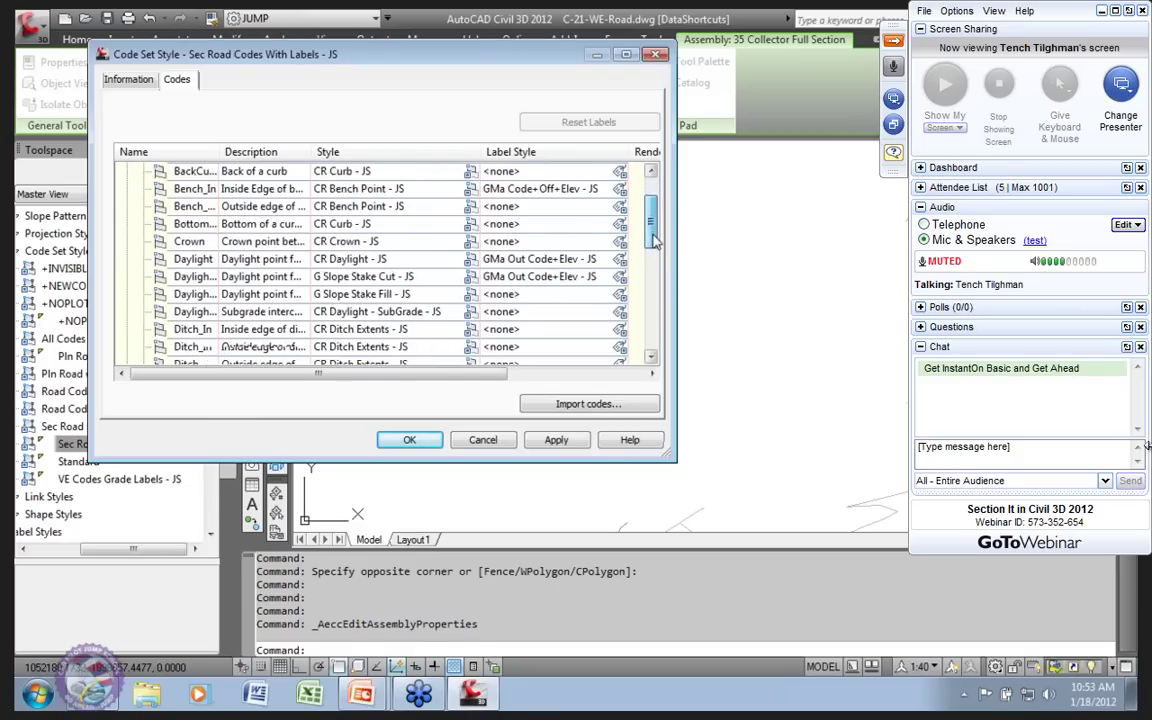
pyautogui.moveTo(655, 252); pyautogui.dragTo(655, 288)
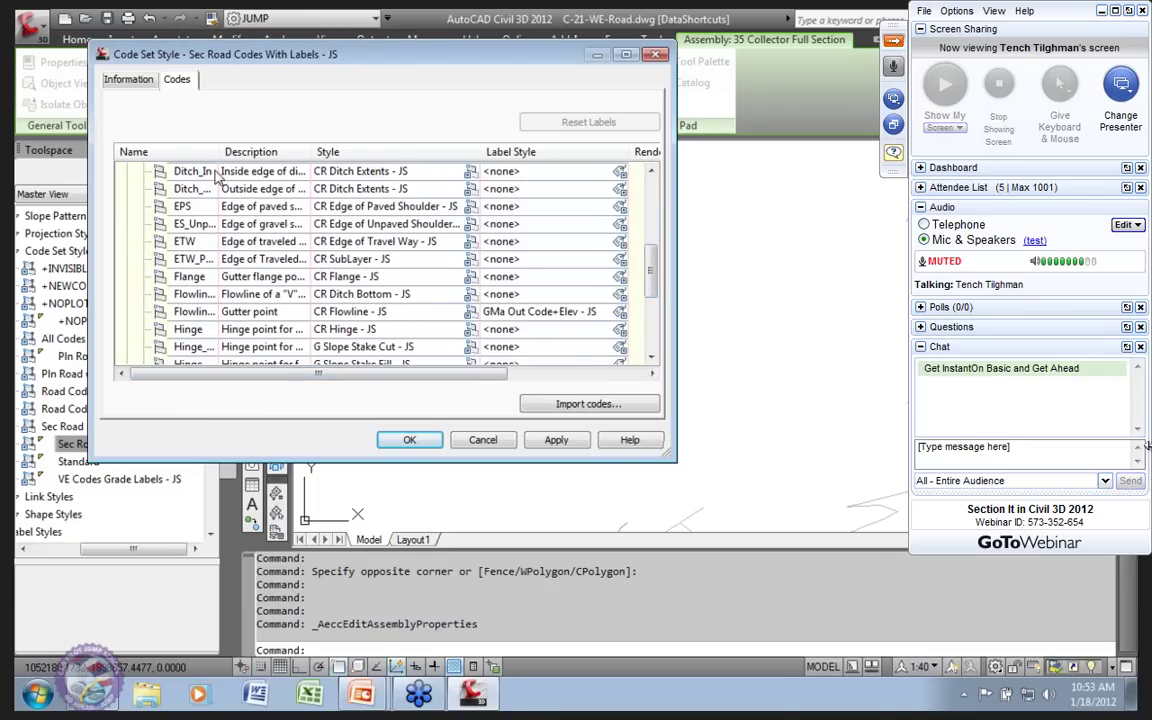
pyautogui.moveTo(221, 151); pyautogui.dragTo(253, 152)
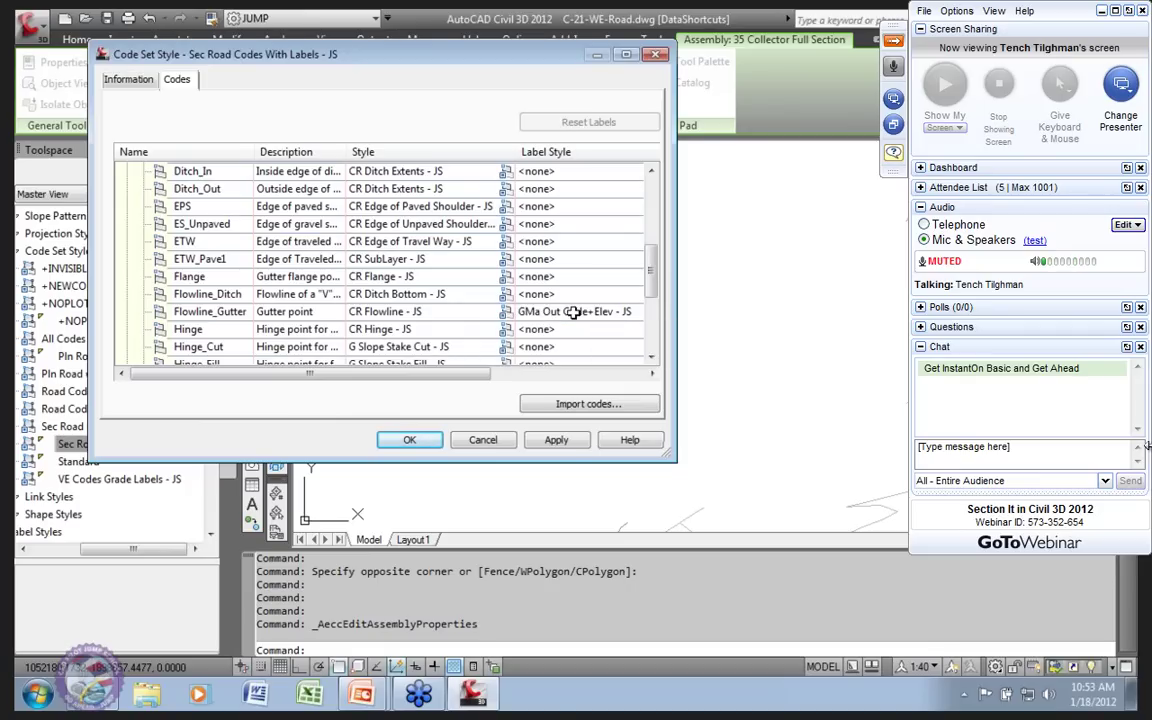
# Open the label style choice for the Flowline_Gutter point code and review the available marker label styles.
pyautogui.click(638, 312)
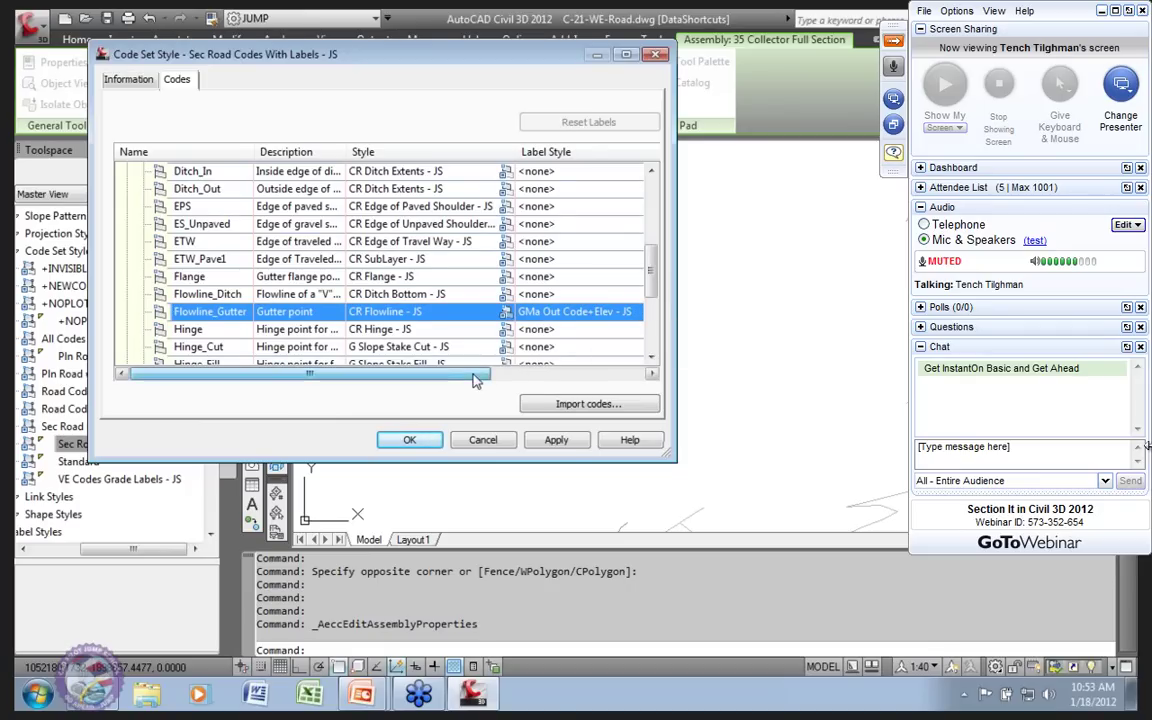
pyautogui.click(543, 318)
pyautogui.click(543, 315)
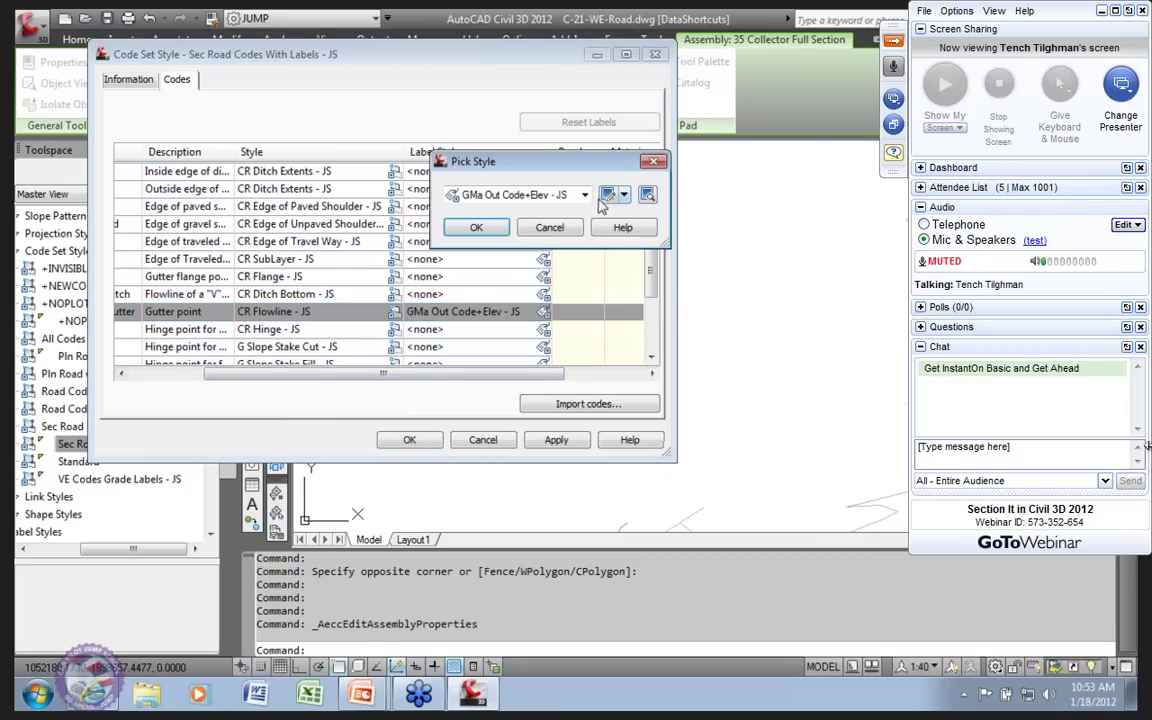
pyautogui.click(586, 195)
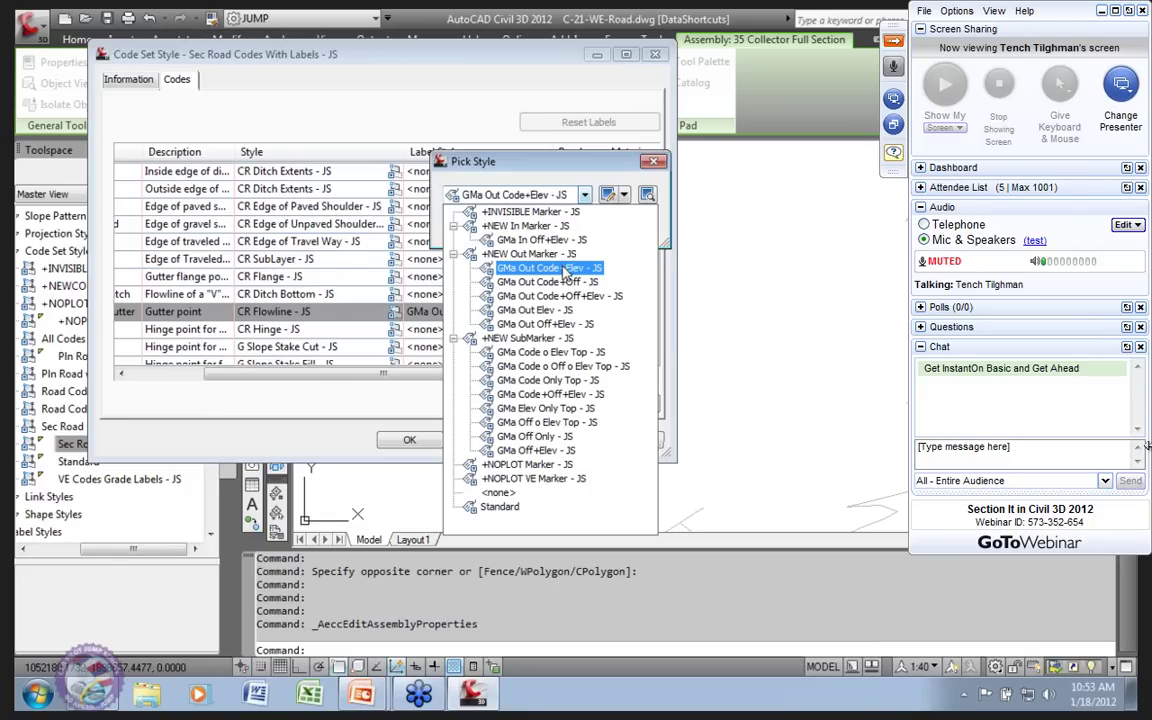
pyautogui.click(570, 183)
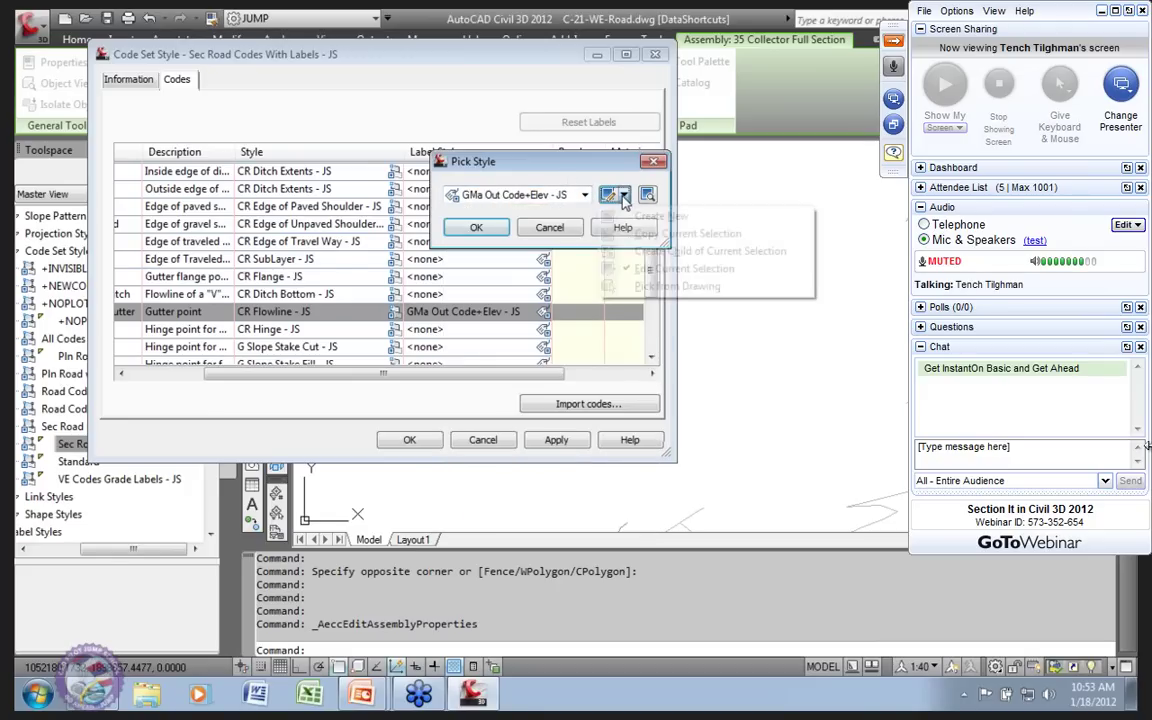
# Try copying the GMa Out Code+Elev - JS label style under the name GMa Out Name+Elev - JS.
pyautogui.click(618, 198)
pyautogui.click(648, 236)
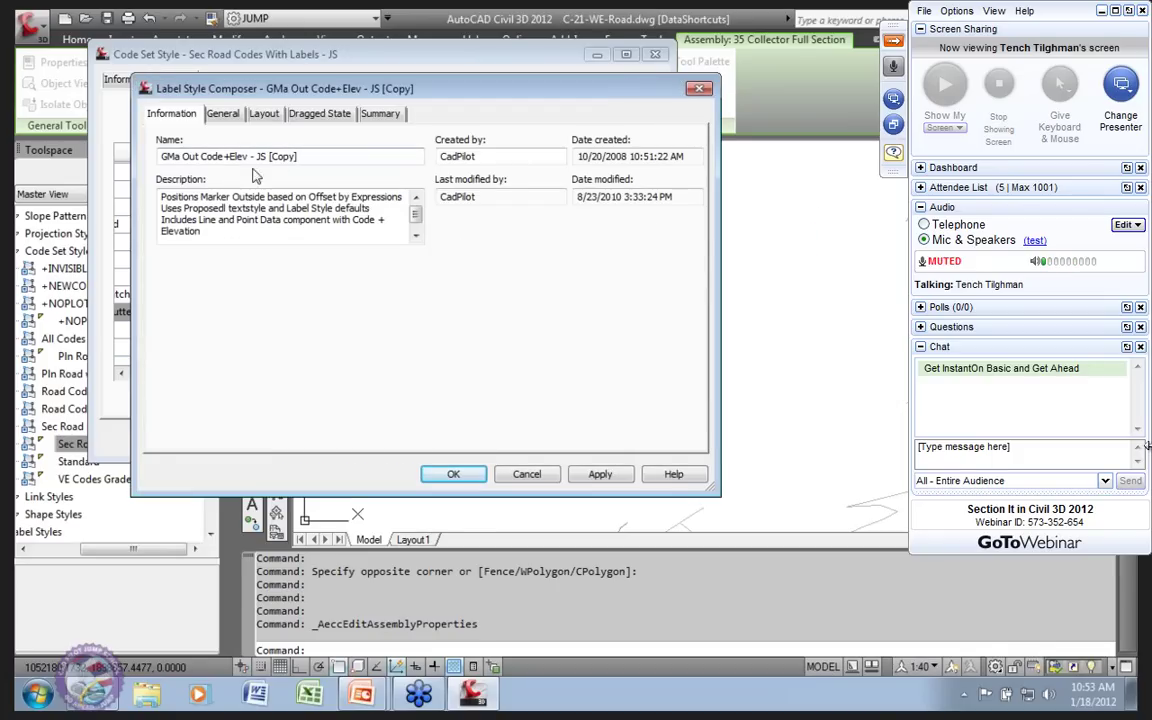
pyautogui.moveTo(202, 156); pyautogui.dragTo(211, 156)
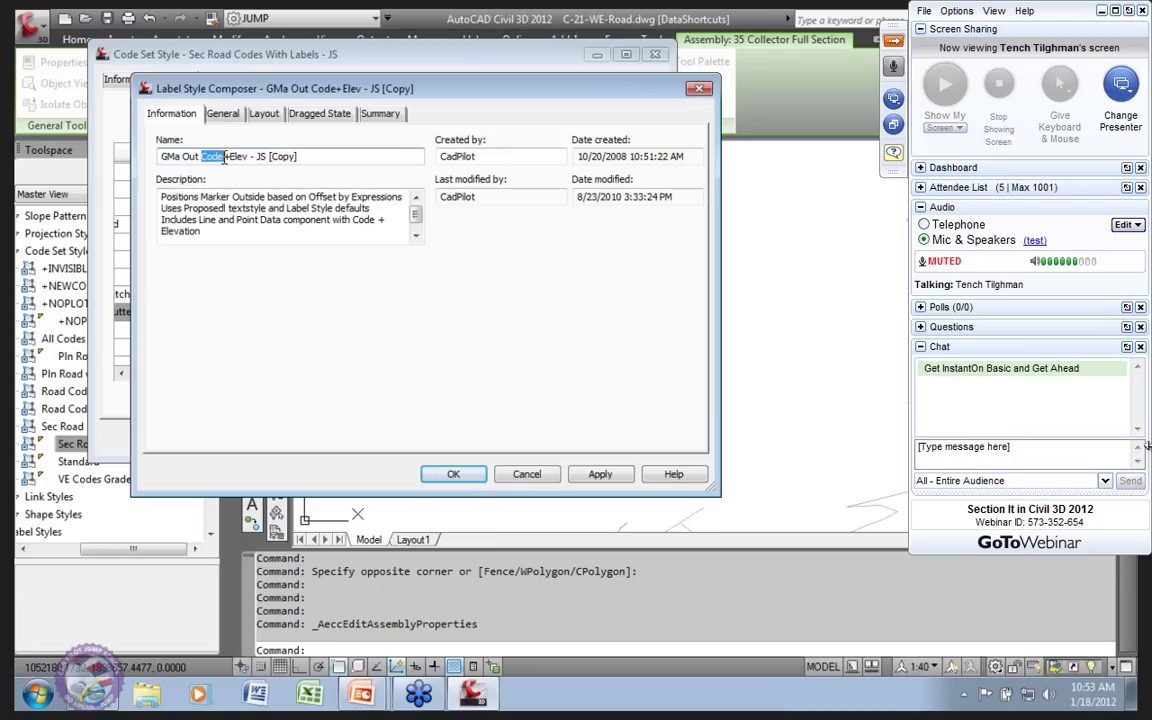
pyautogui.write('Name')
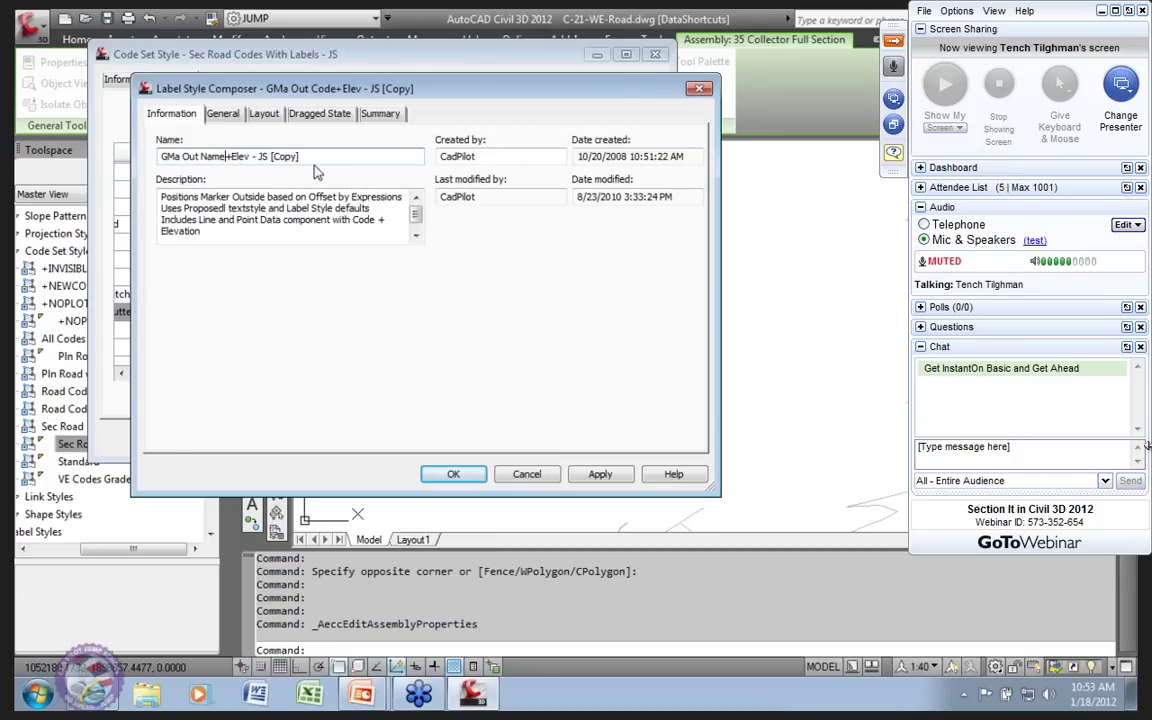
pyautogui.moveTo(271, 157); pyautogui.dragTo(398, 156)
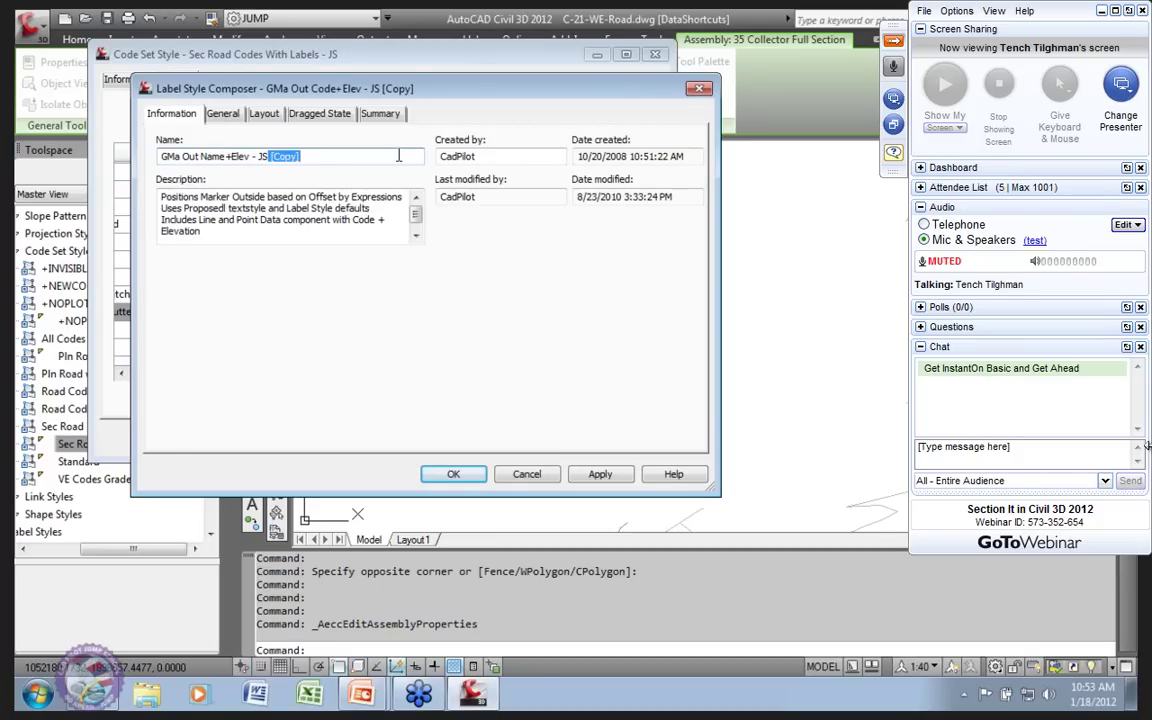
pyautogui.press('BackSpace')
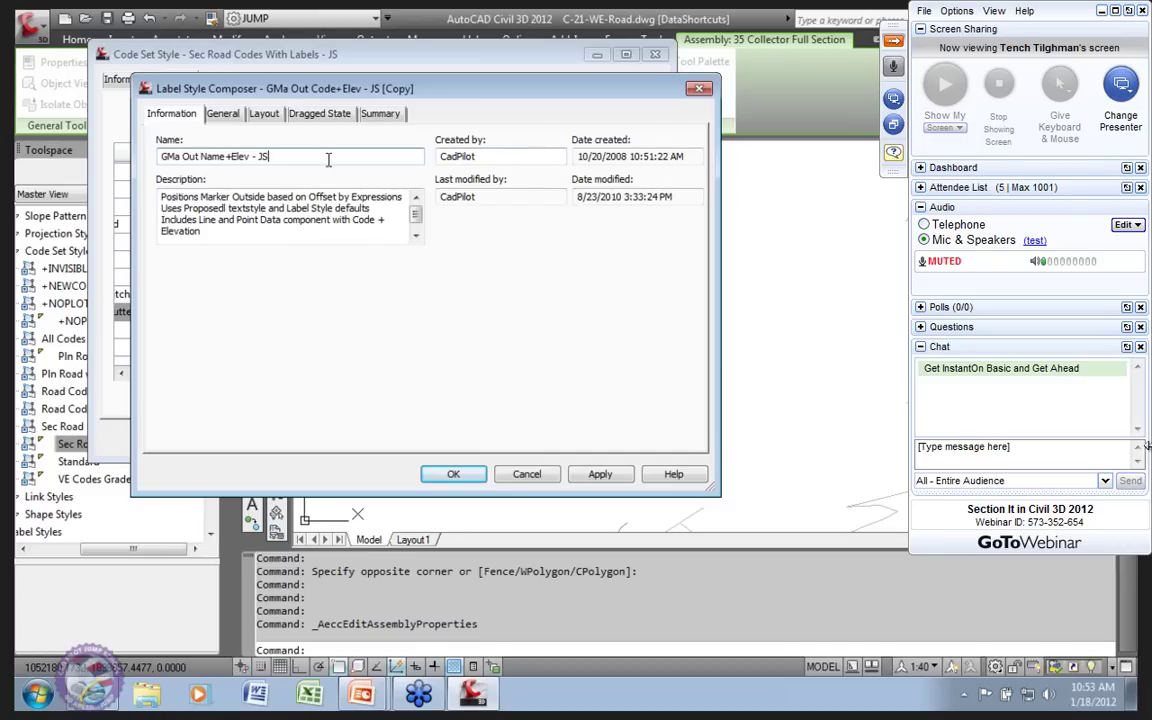
# Review the copied style's general settings, Point Data contents and available text properties, and cancel the copy.
pyautogui.click(222, 114)
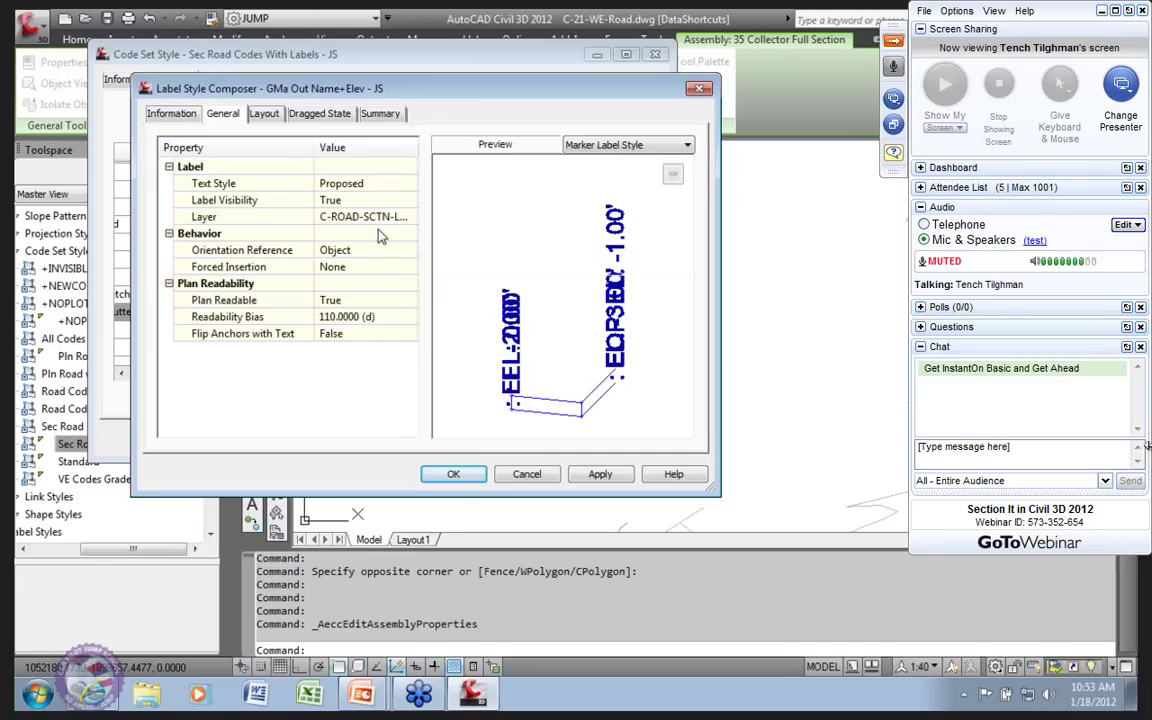
pyautogui.click(264, 114)
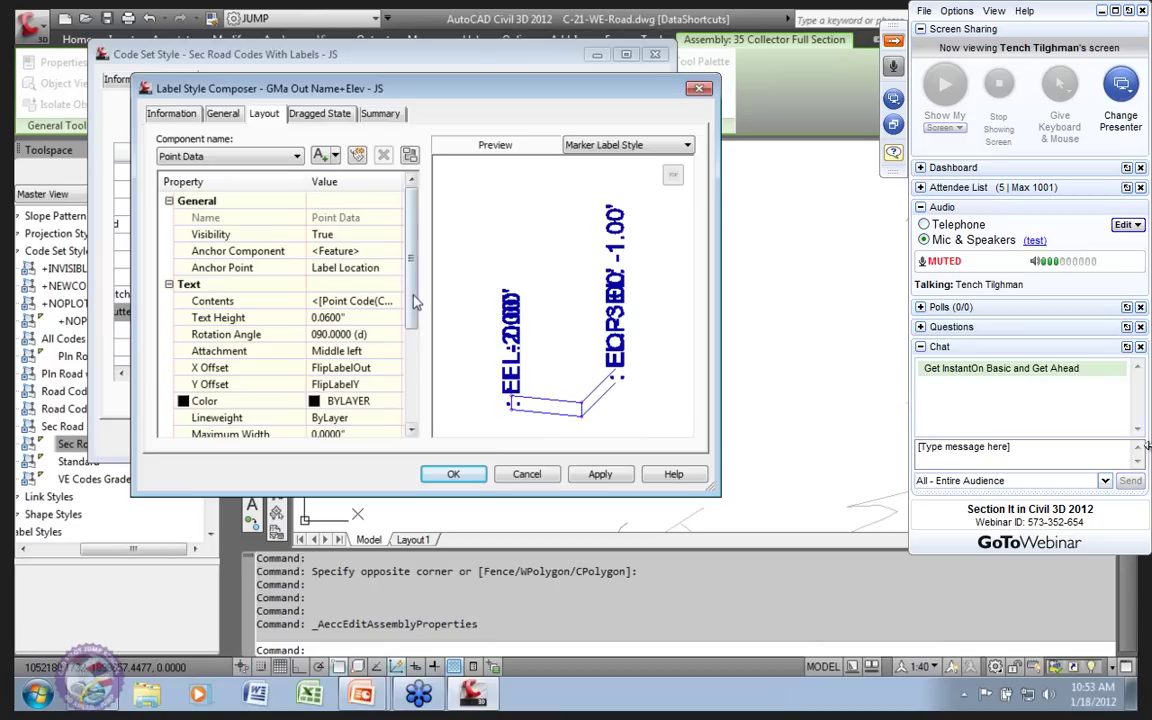
pyautogui.click(345, 300)
pyautogui.click(394, 302)
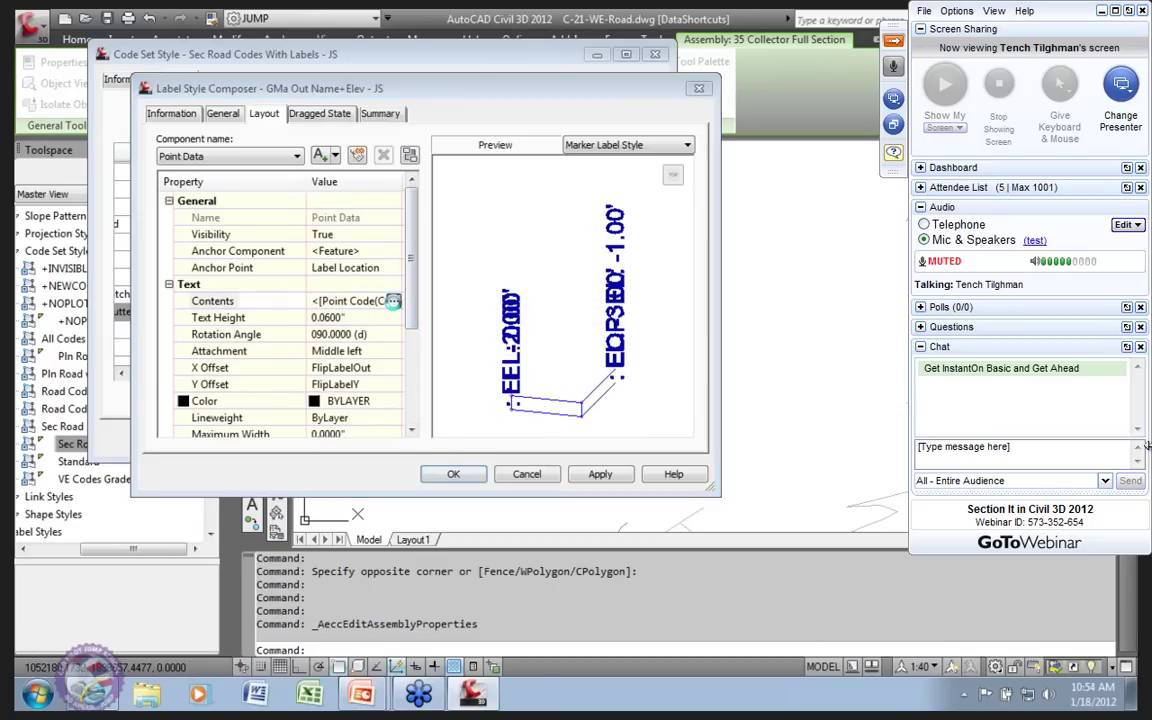
pyautogui.click(640, 245)
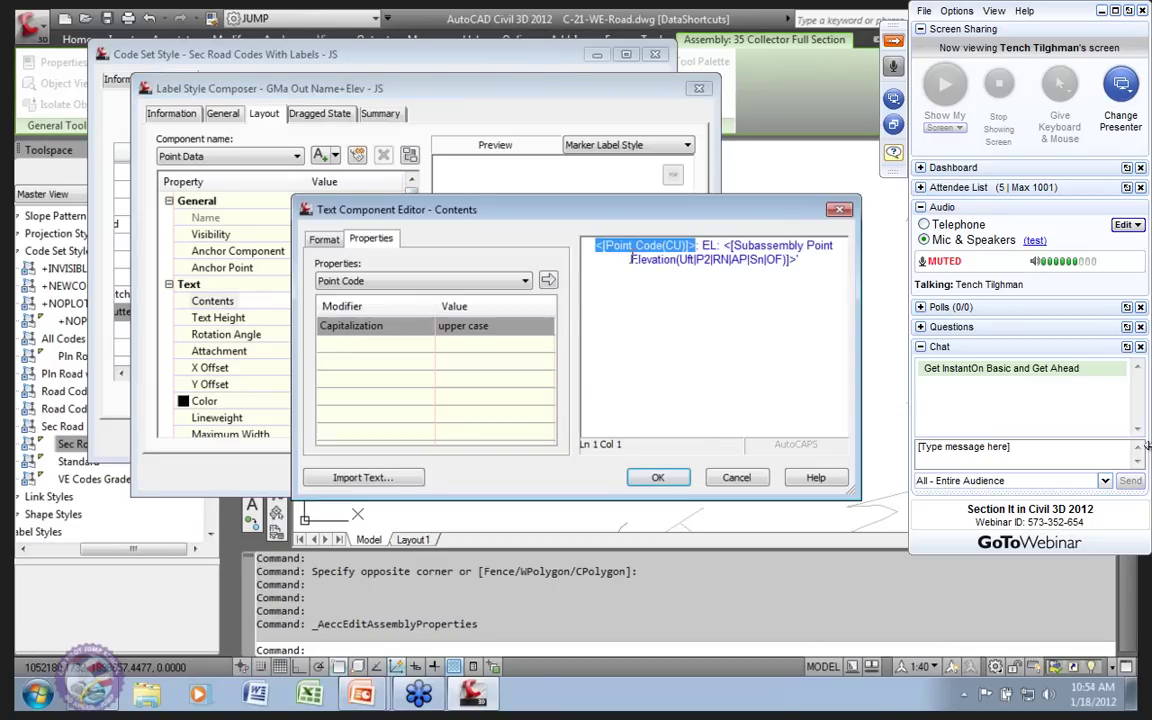
pyautogui.click(524, 282)
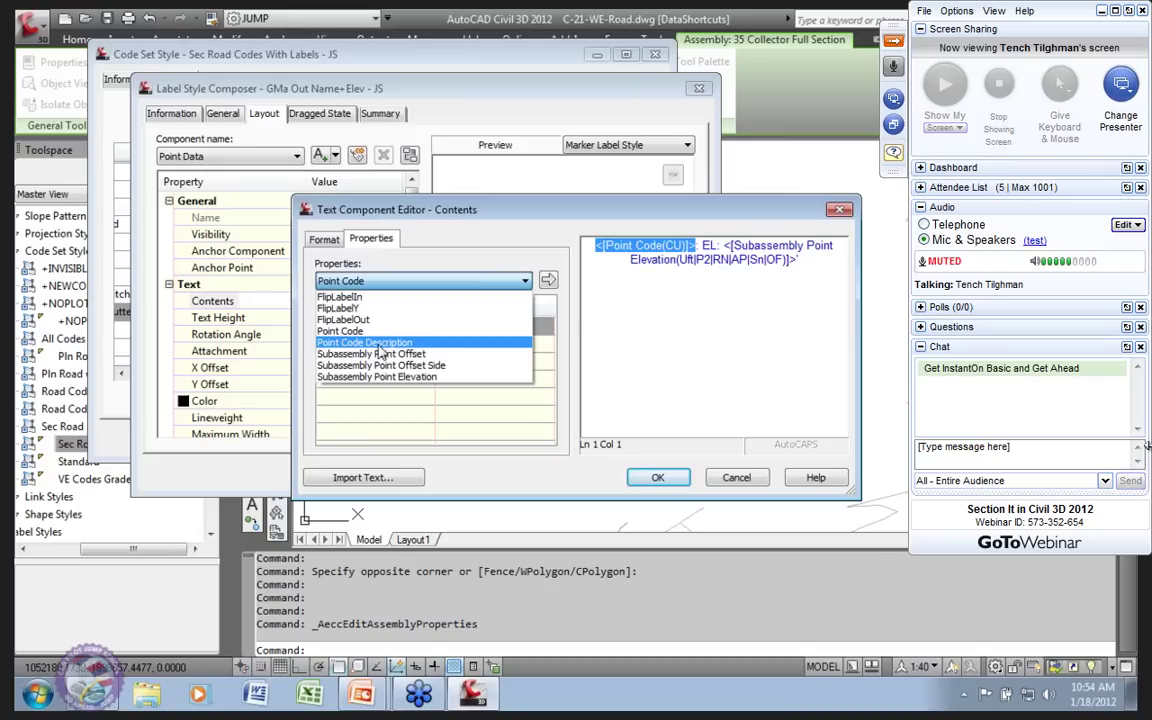
pyautogui.click(524, 241)
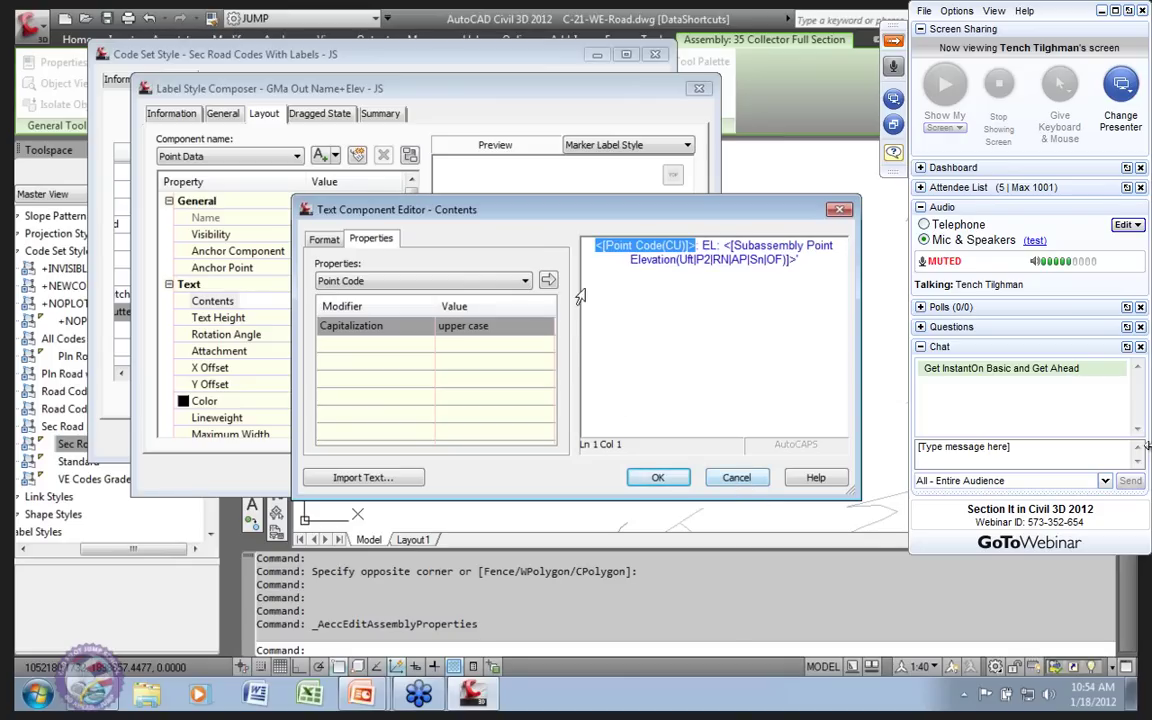
pyautogui.click(737, 478)
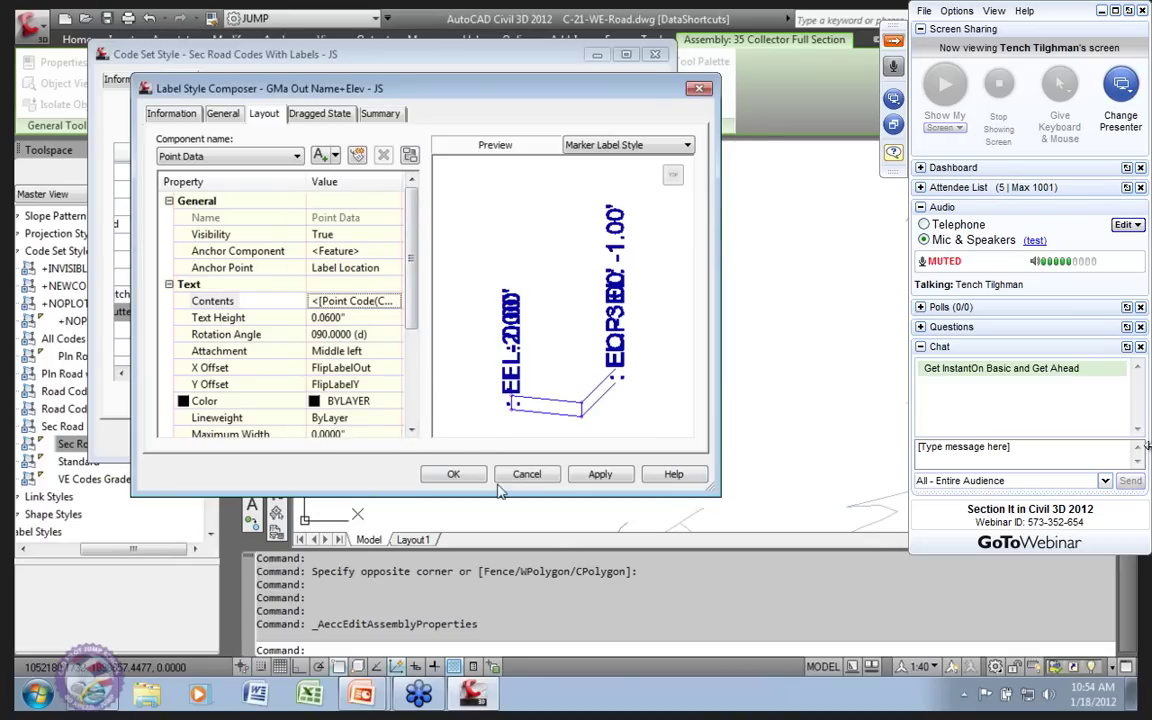
pyautogui.click(539, 480)
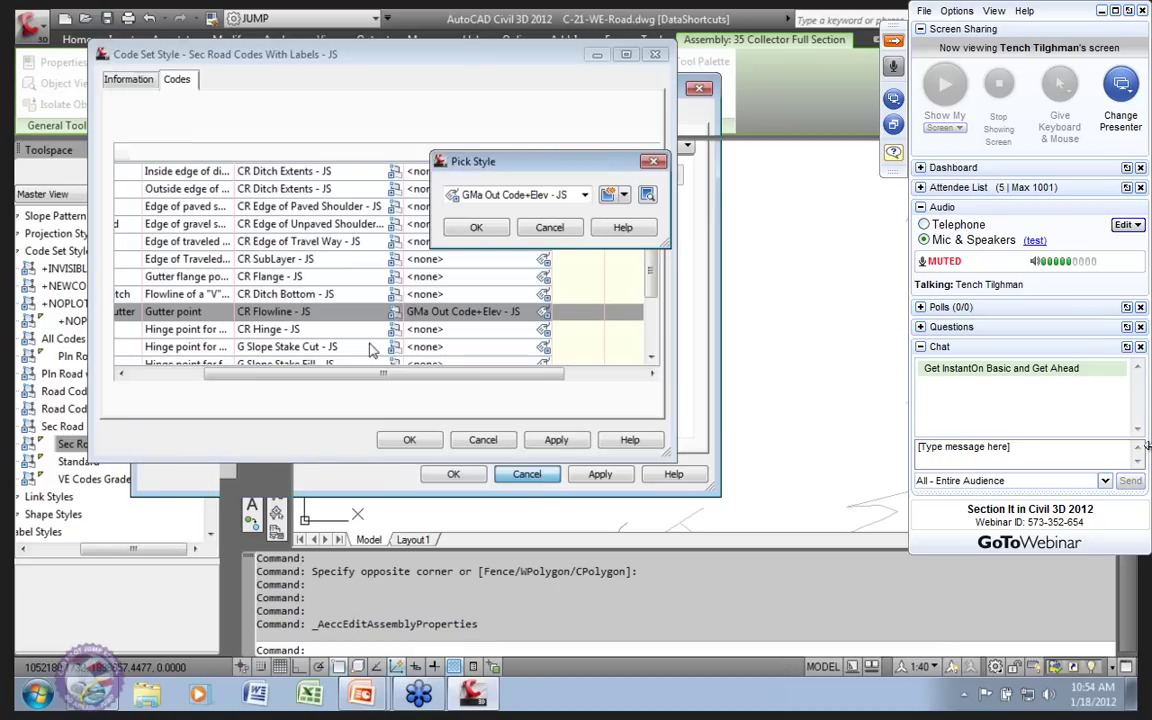
pyautogui.click(475, 228)
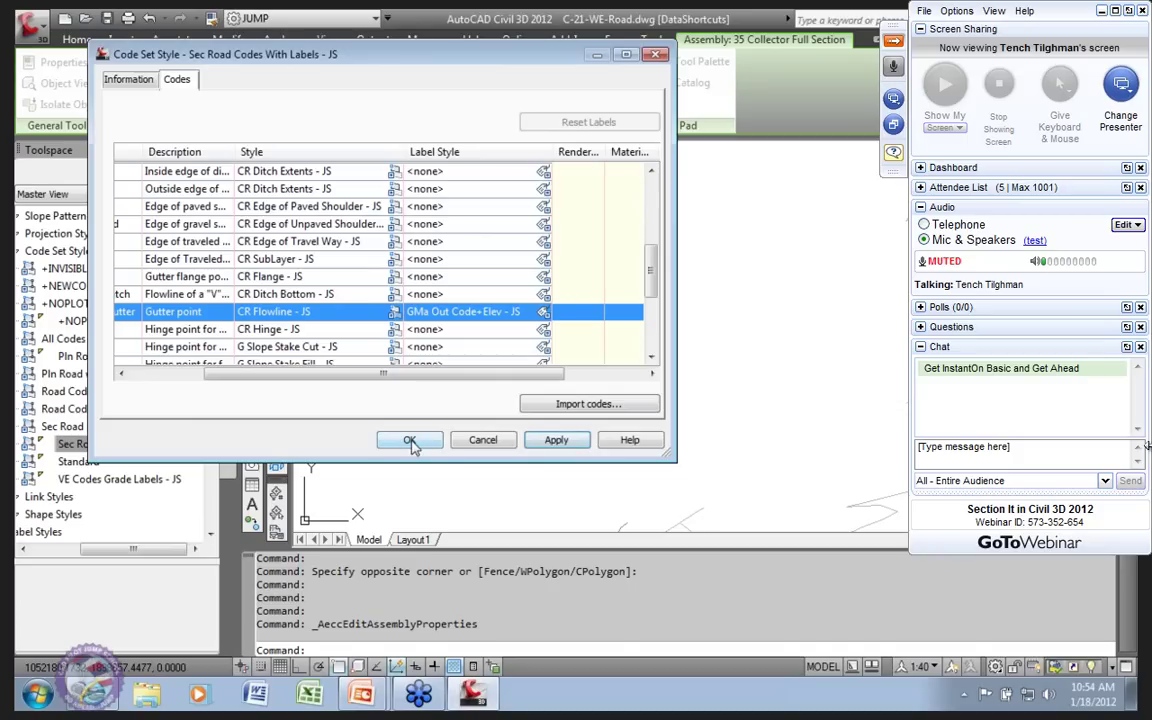
# Examine the readability and Point Data offset settings of the GMa Out Code+Elev - JS label style, and close the code set style.
pyautogui.click(491, 309)
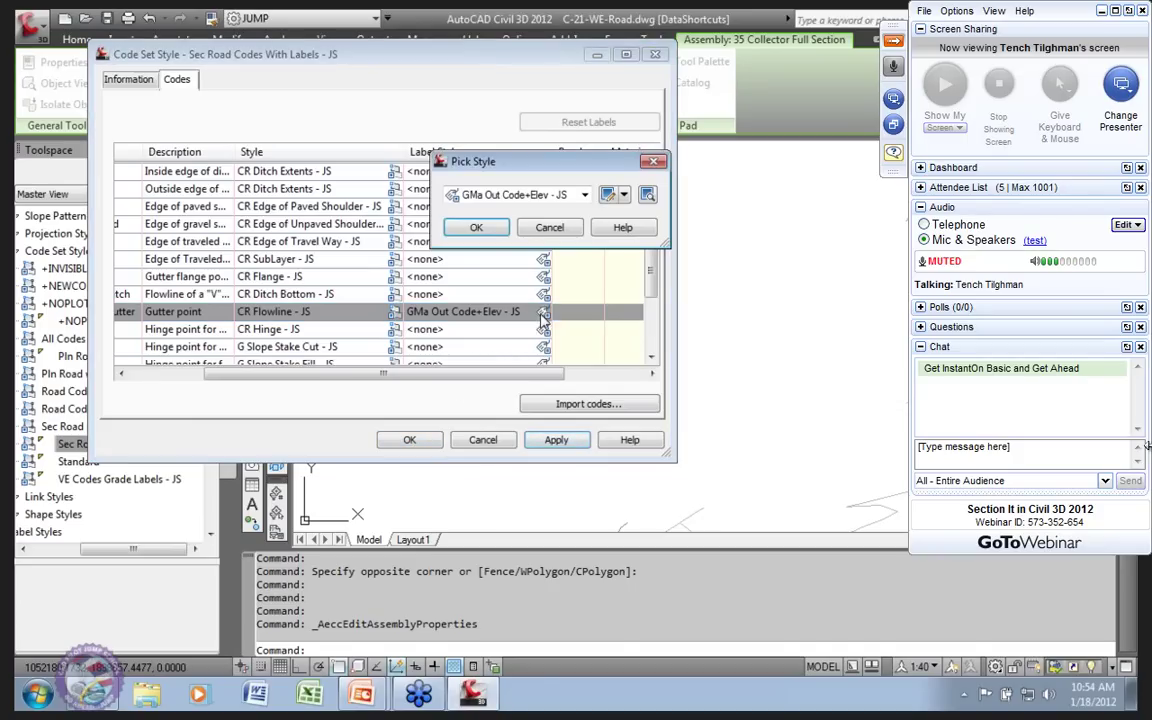
pyautogui.click(630, 196)
pyautogui.click(668, 267)
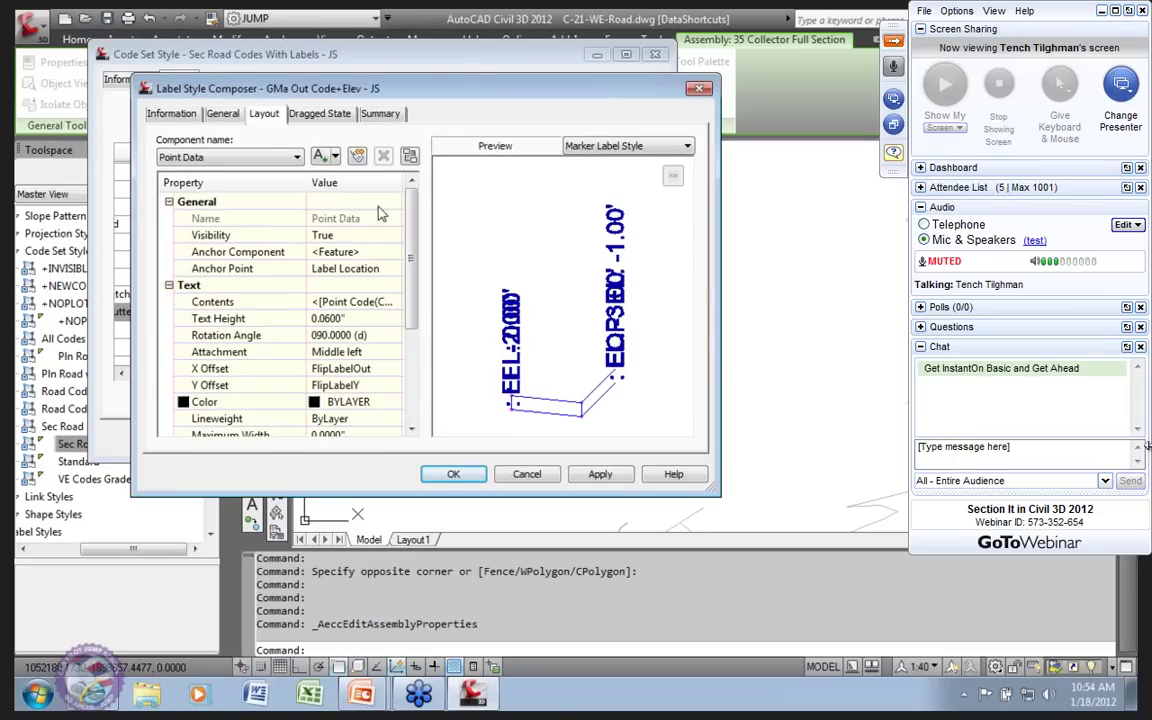
pyautogui.click(222, 114)
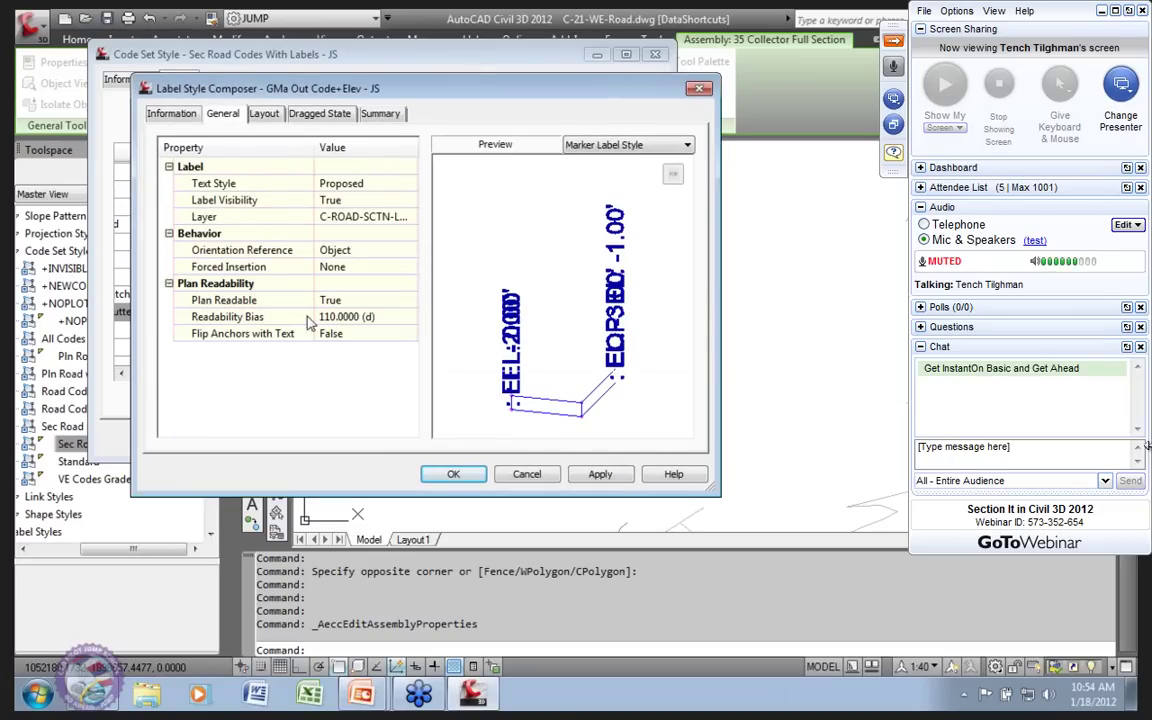
pyautogui.click(265, 115)
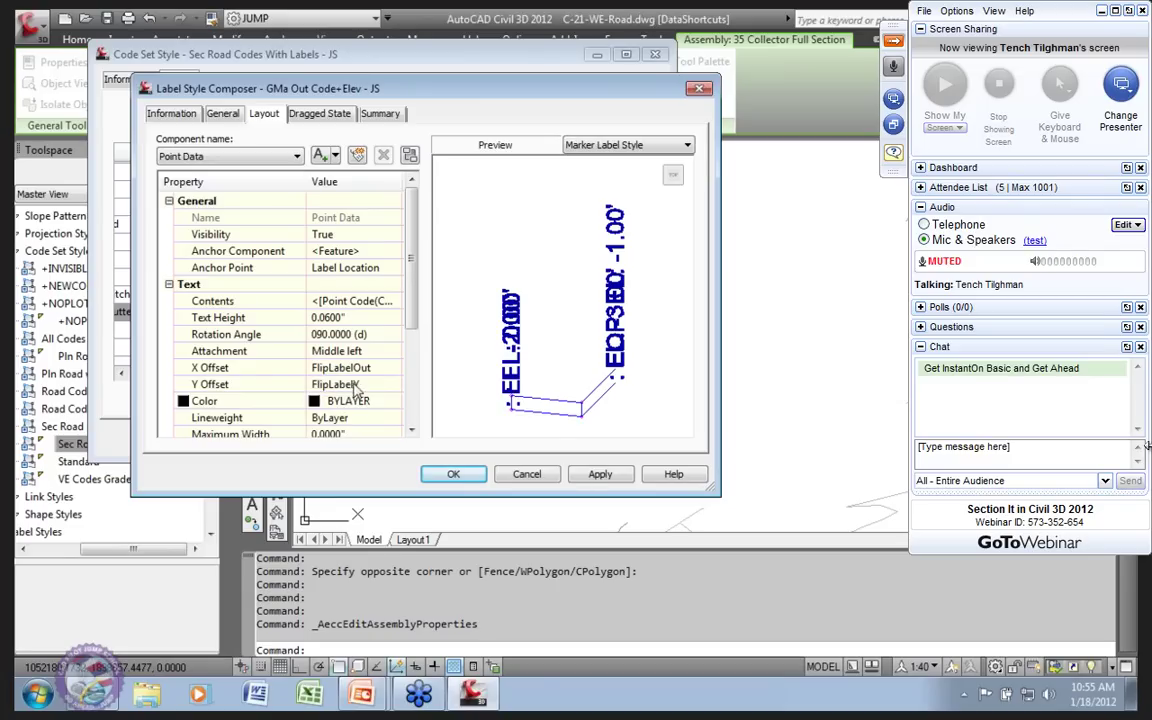
pyautogui.click(527, 474)
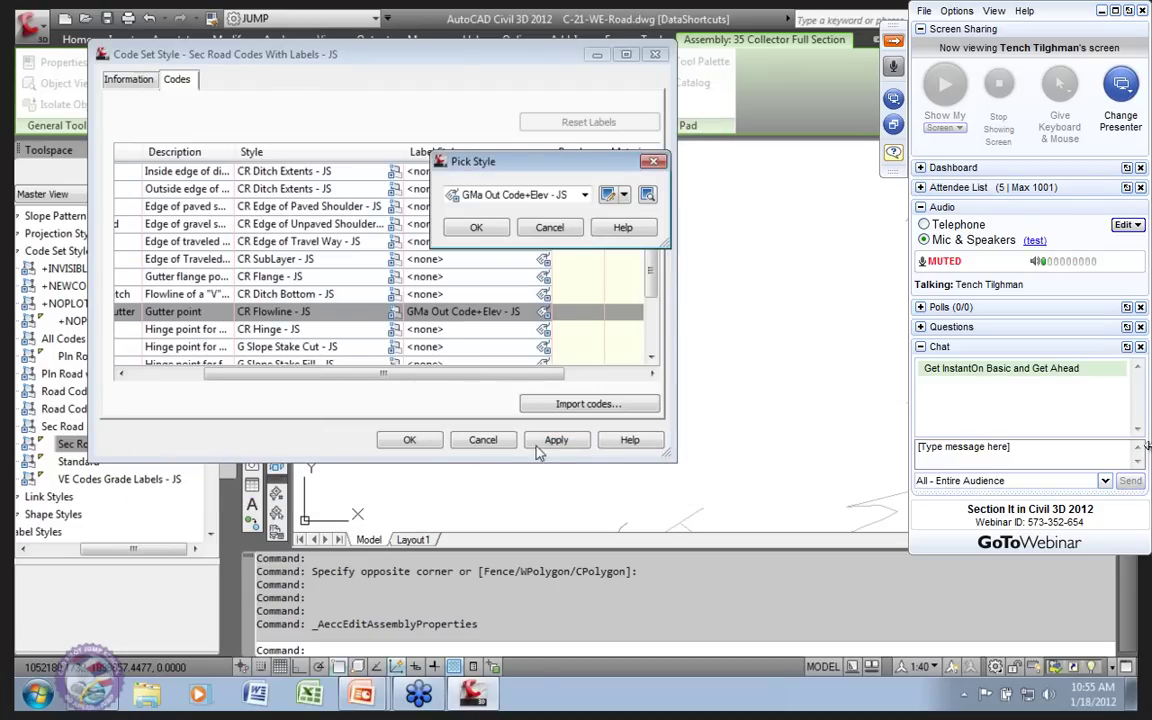
pyautogui.click(553, 229)
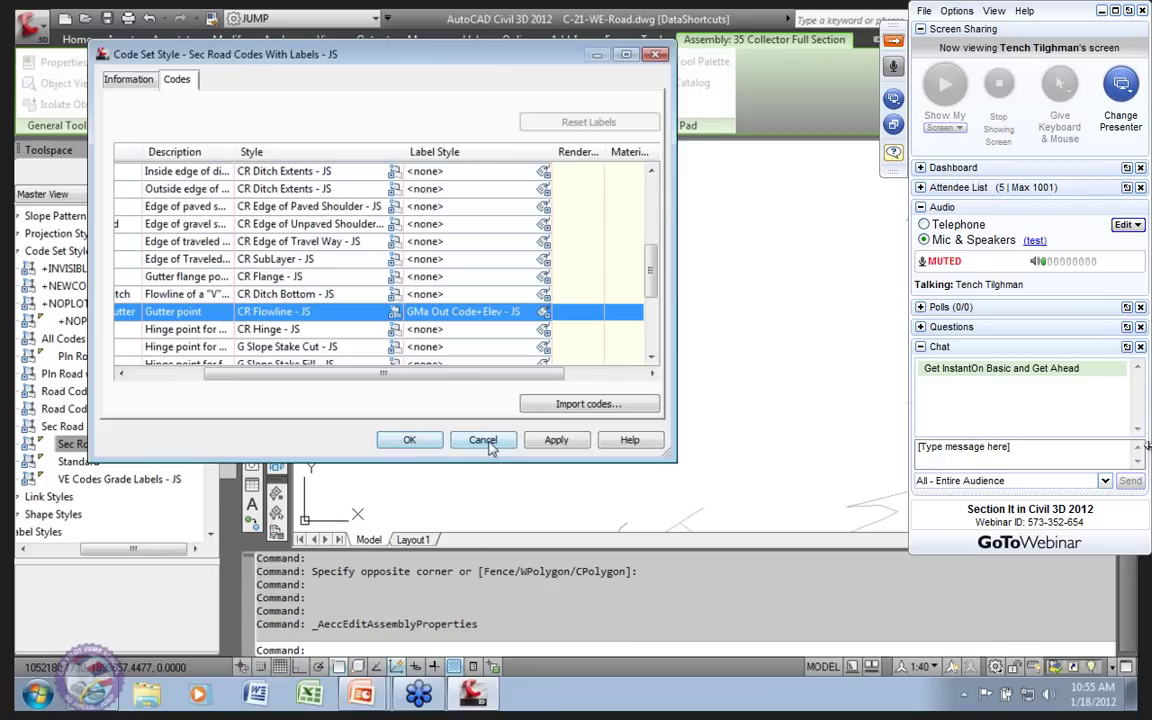
pyautogui.click(408, 441)
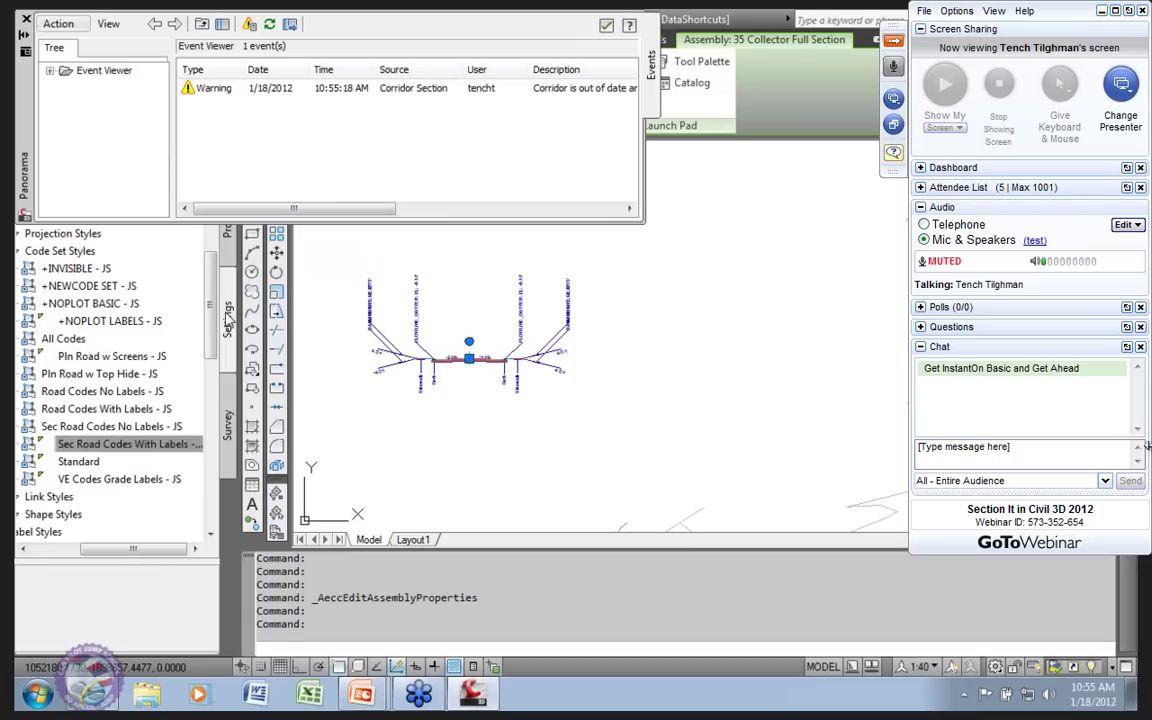
pyautogui.click(604, 26)
# Return to the start of the C-20-WE-Road style settings and collapse the Code Set Styles collection.
pyautogui.scroll(1, 207, 357)
pyautogui.scroll(-2, 207, 357)
pyautogui.moveTo(117, 551); pyautogui.dragTo(60, 551)
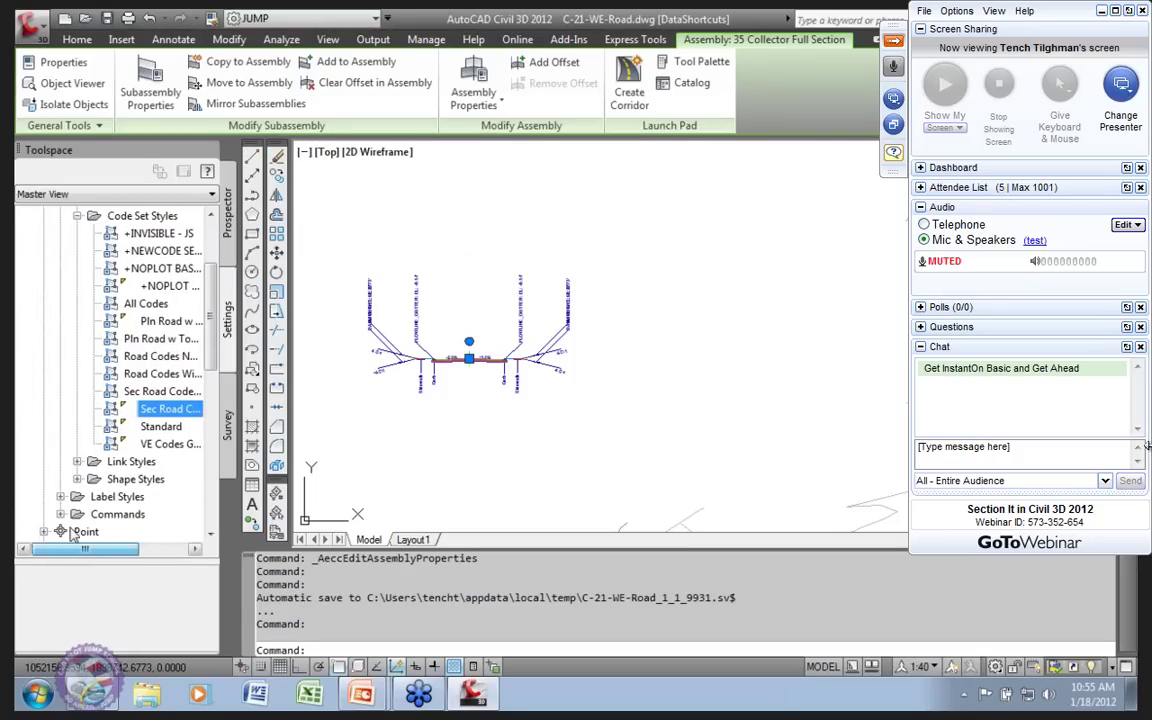
pyautogui.scroll(1, 211, 316)
pyautogui.scroll(2, 211, 316)
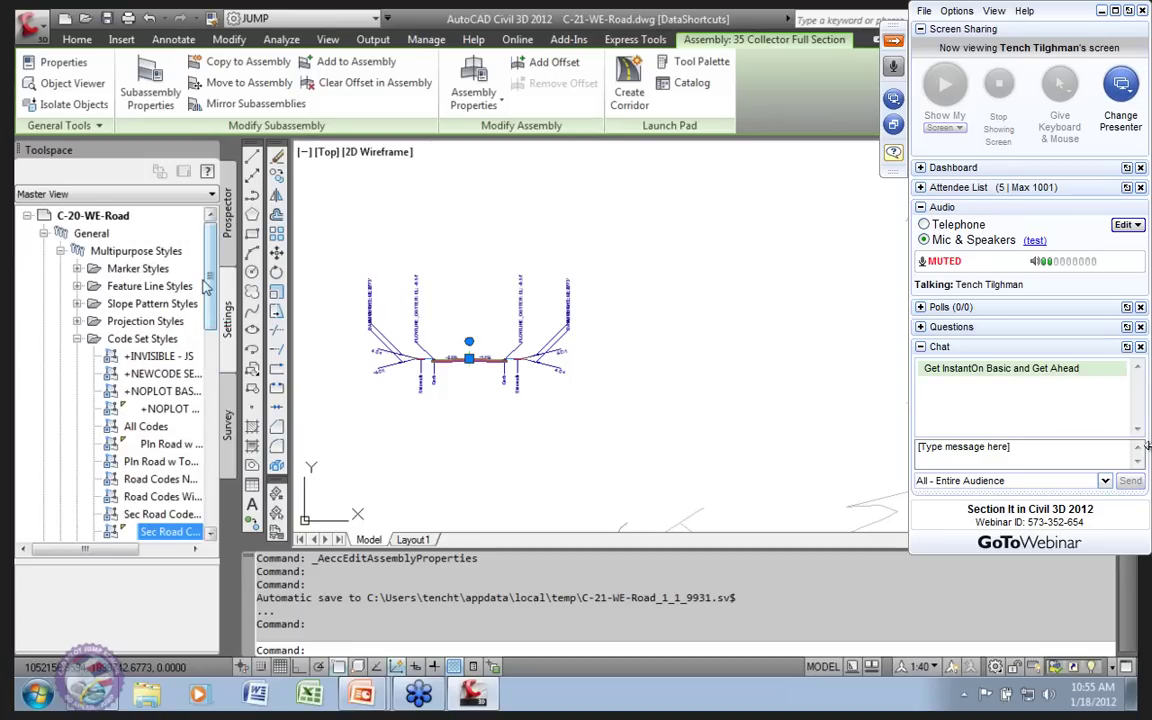
pyautogui.click(77, 339)
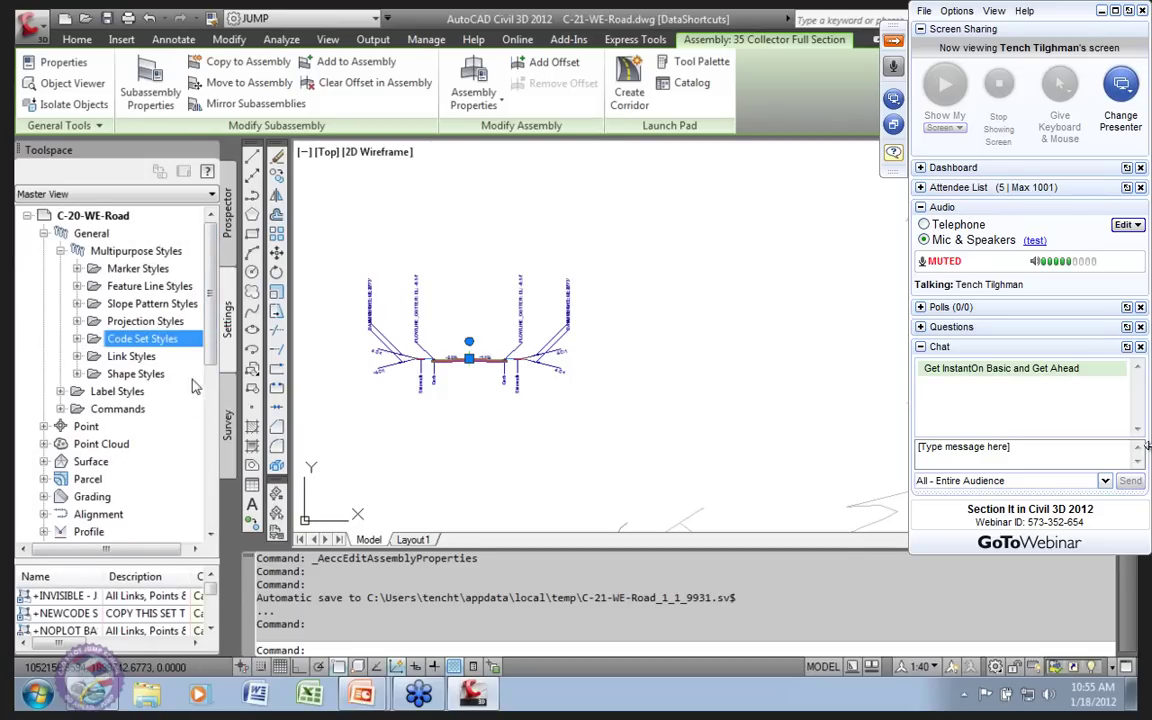
# Review the Section View label style types, collapse the Section View collection and expand the Section collection.
pyautogui.moveTo(207, 345); pyautogui.dragTo(213, 453)
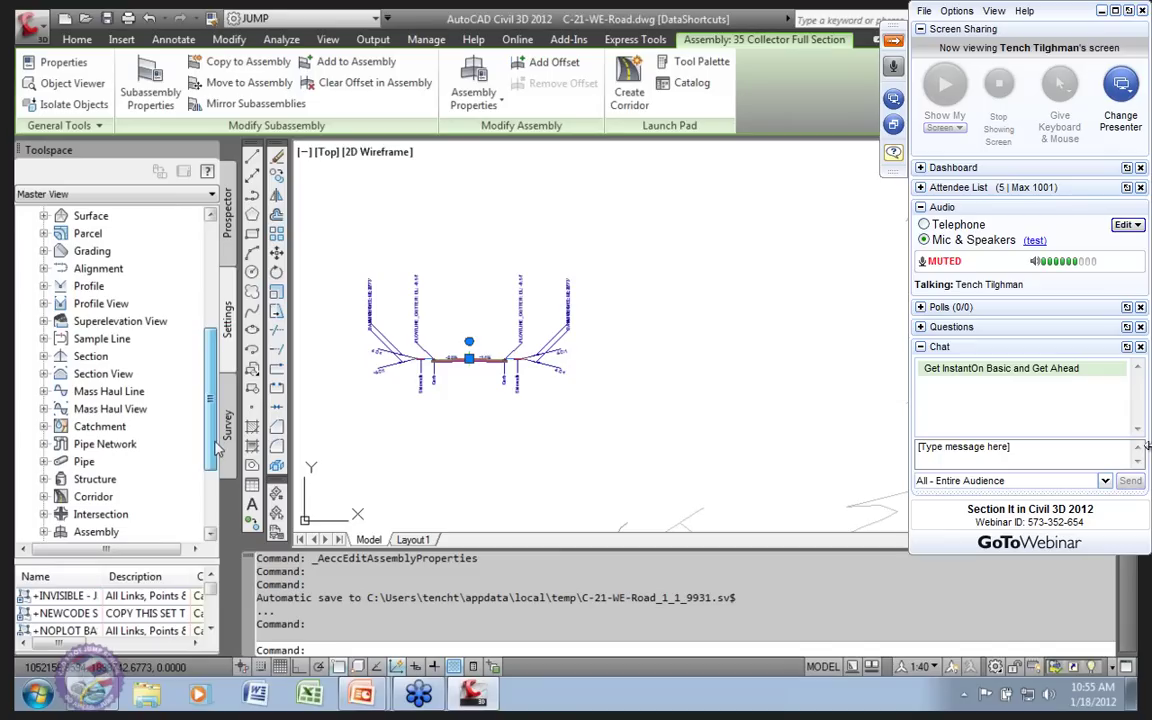
pyautogui.click(43, 374)
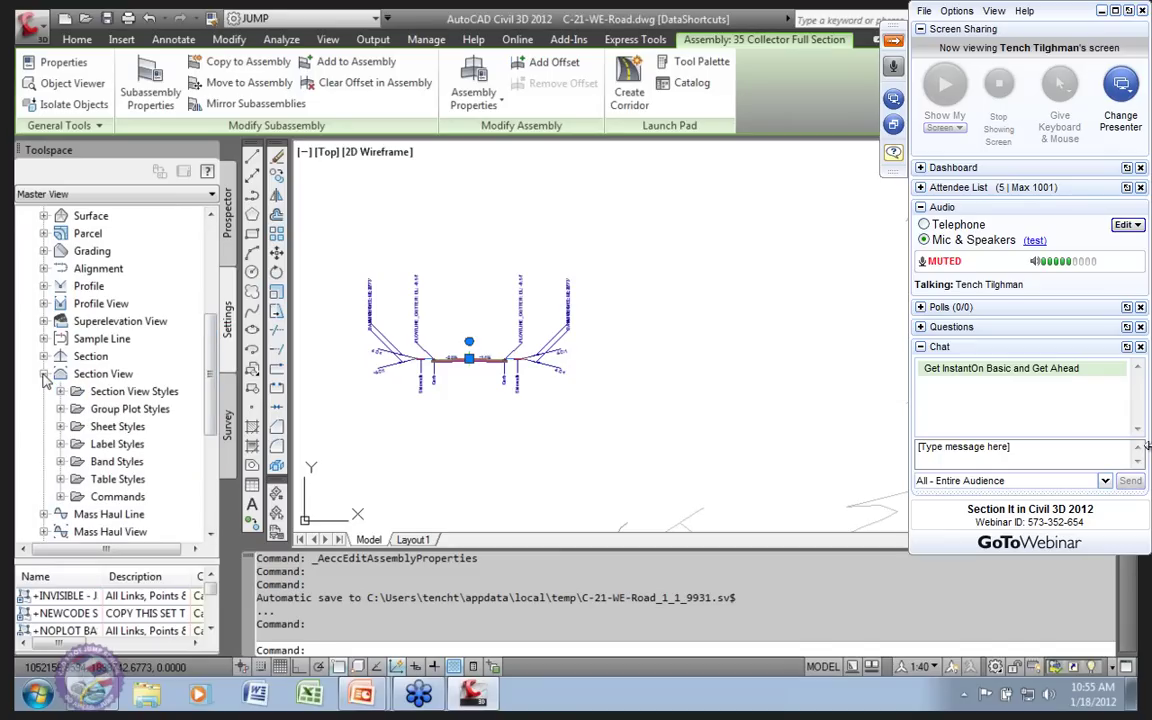
pyautogui.click(61, 444)
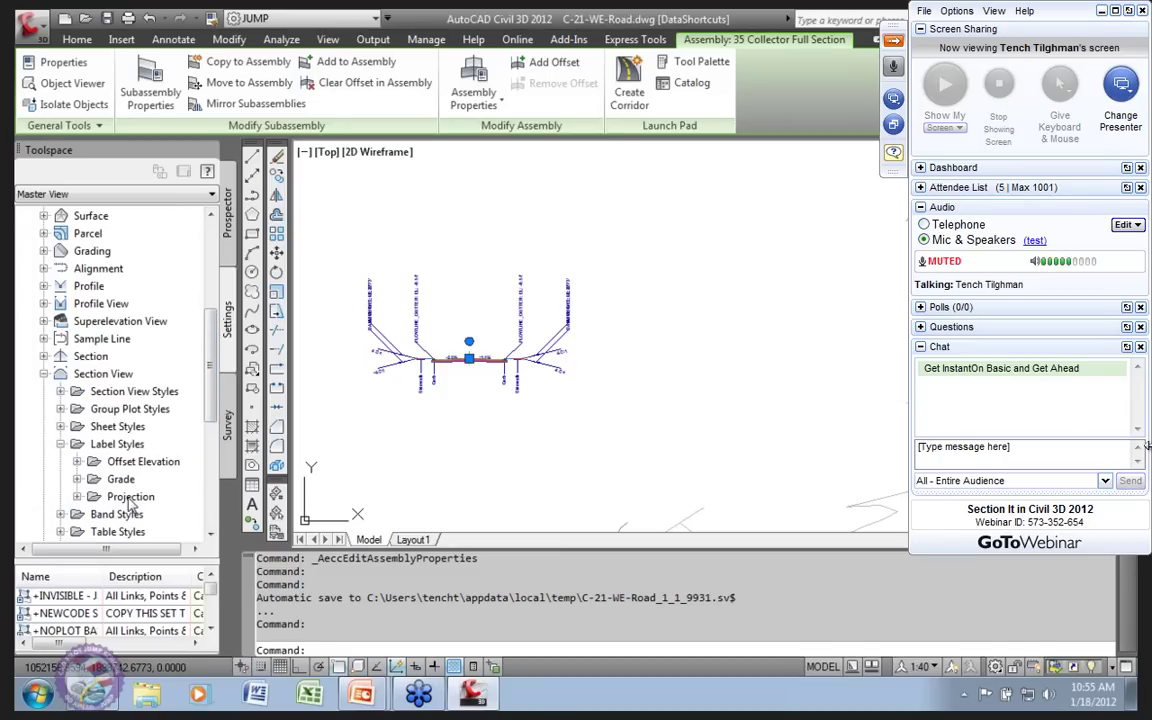
pyautogui.click(61, 444)
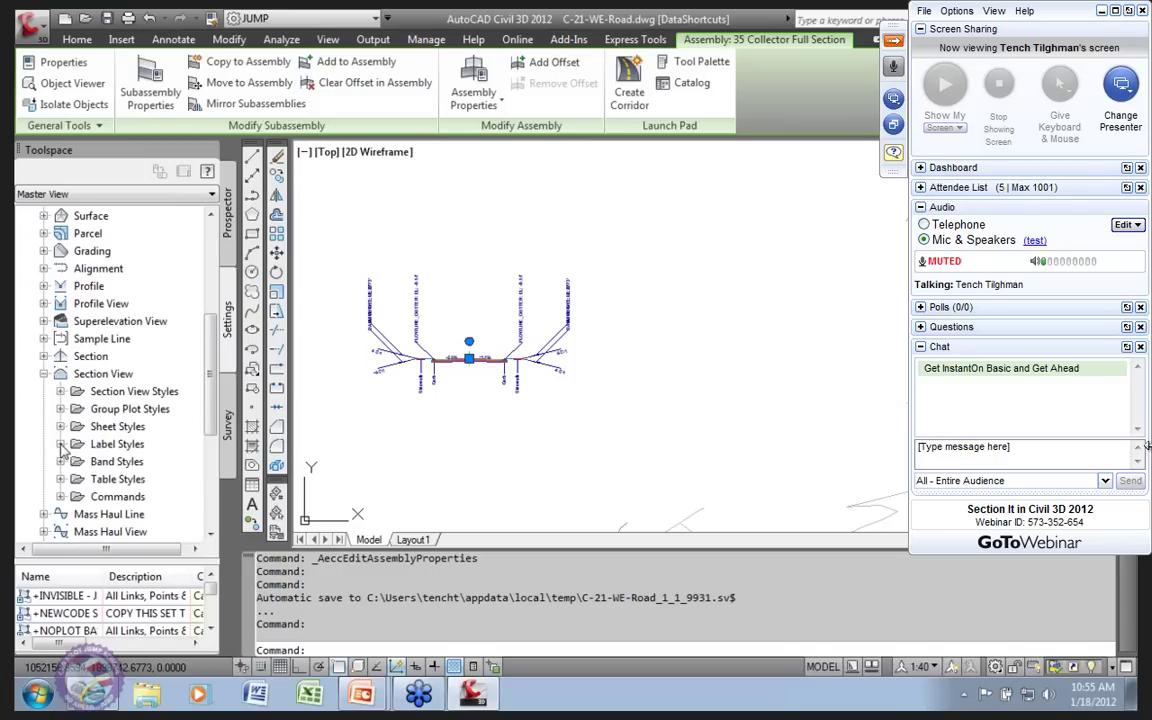
pyautogui.click(44, 375)
pyautogui.click(43, 356)
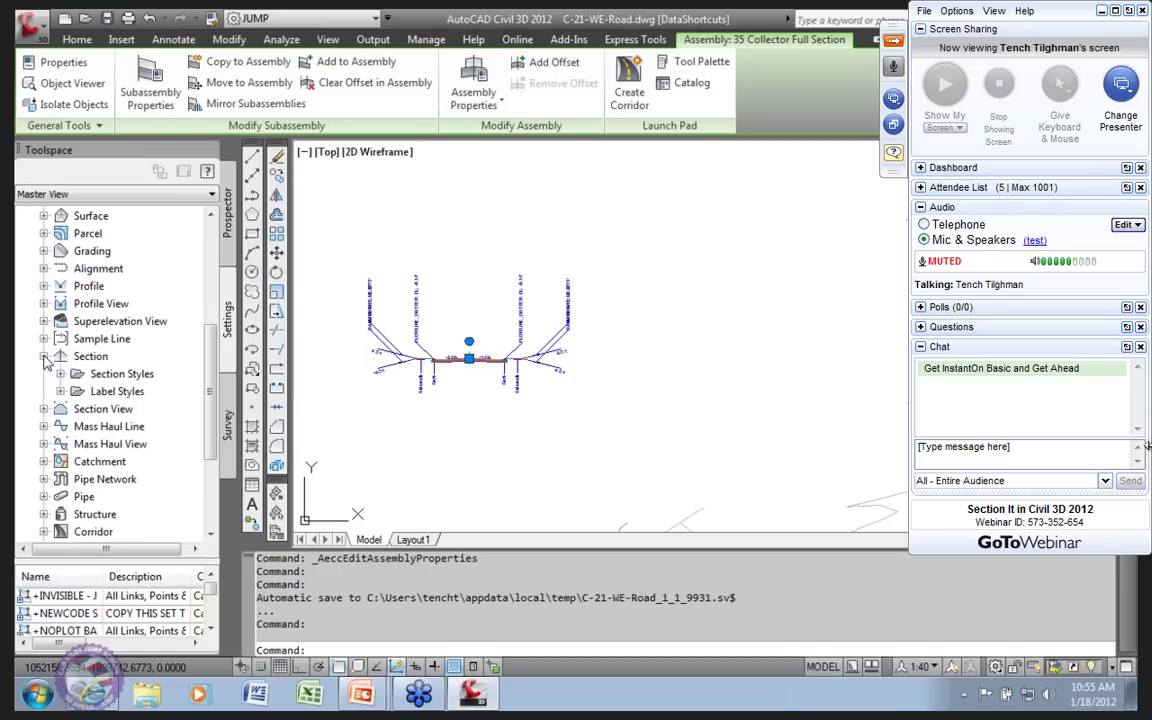
# Expand the Marker label styles in the General collection and review the child styles under +NEW Out Marker - JS.
pyautogui.scroll(5, 200, 350)
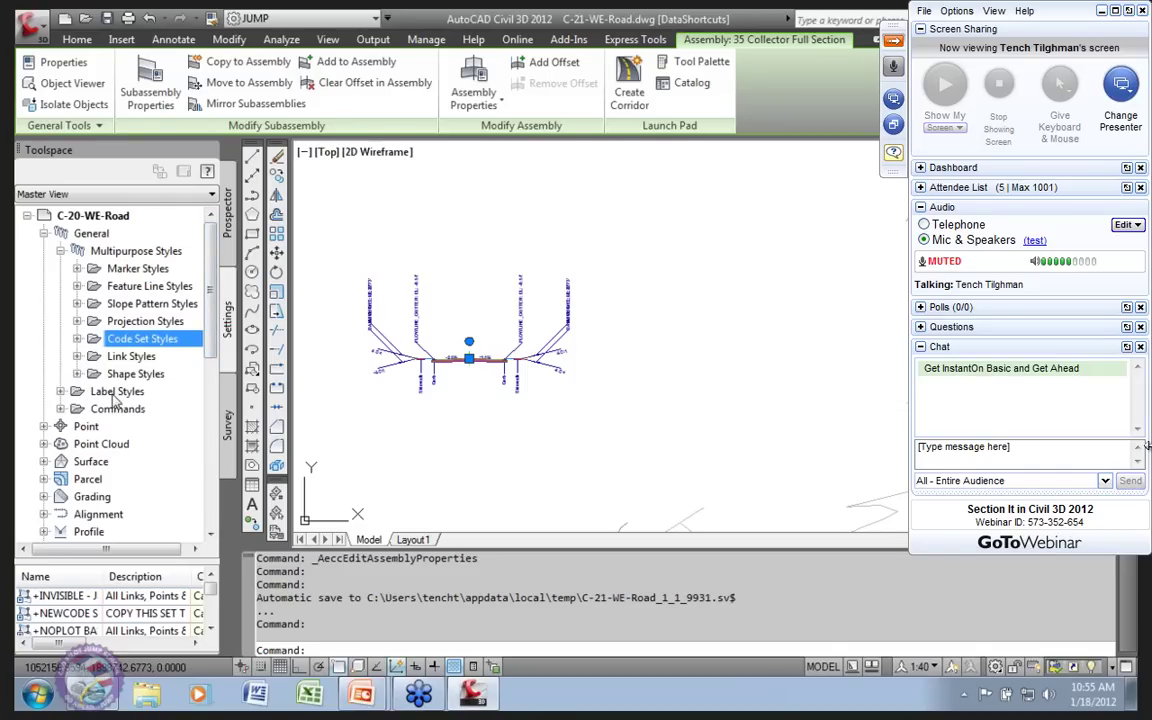
pyautogui.click(121, 376)
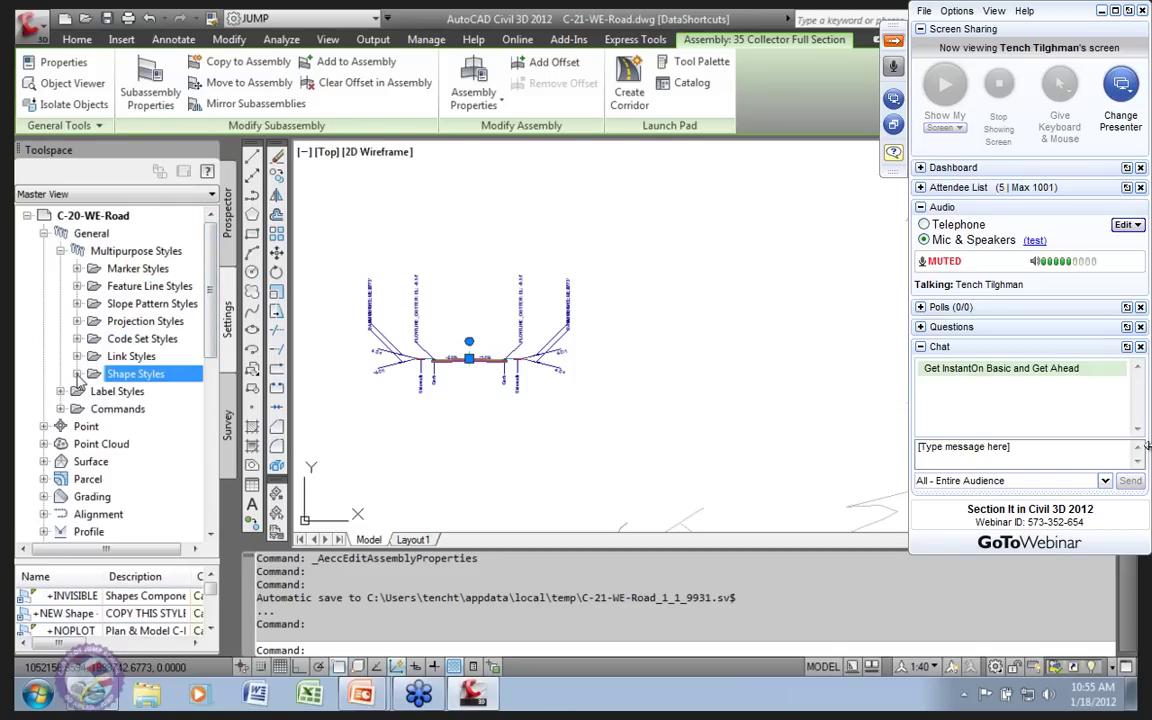
pyautogui.click(62, 392)
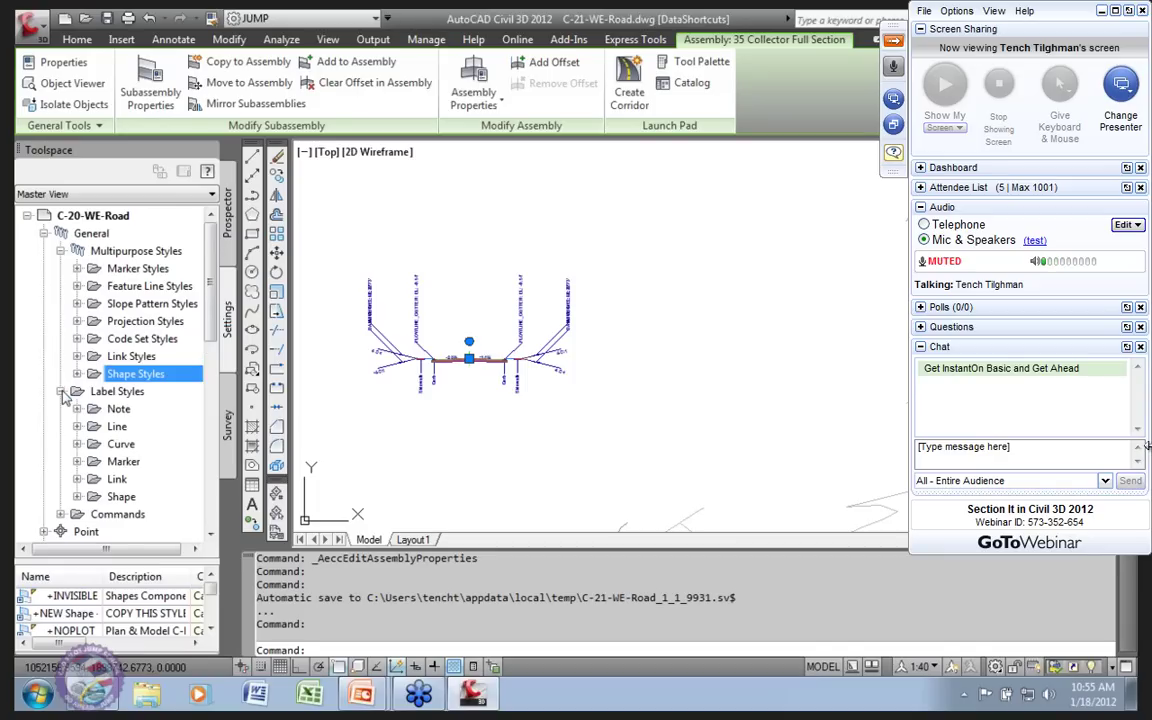
pyautogui.click(77, 462)
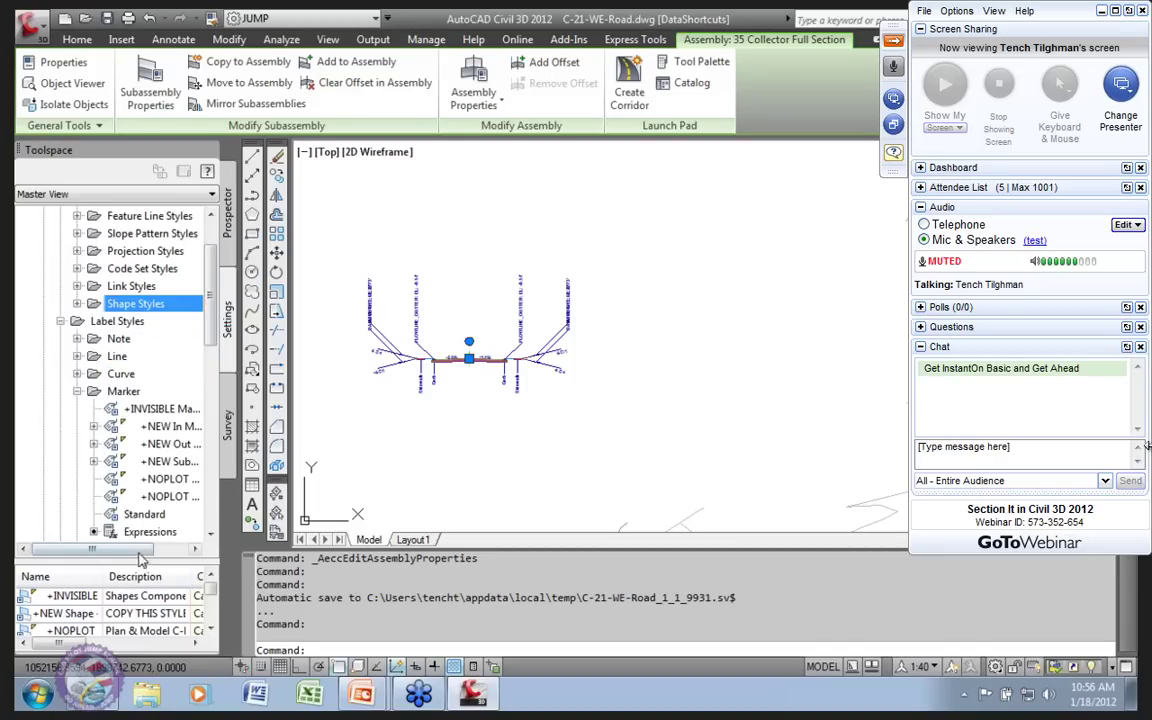
pyautogui.moveTo(121, 551); pyautogui.dragTo(188, 548)
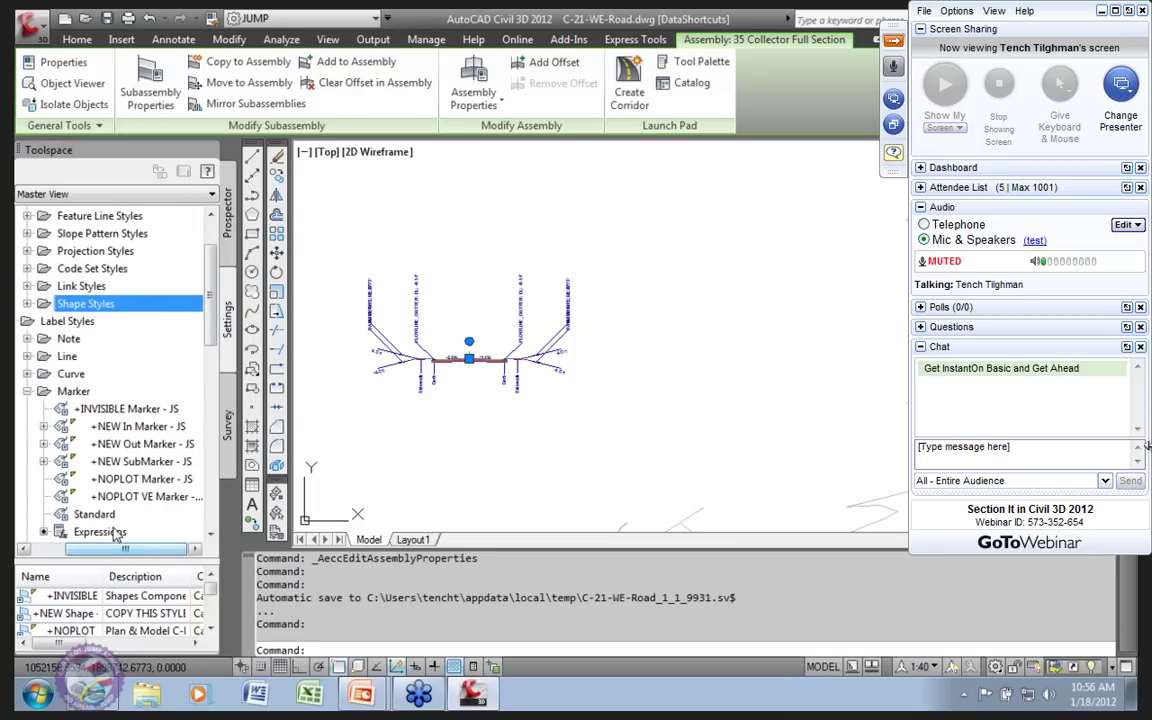
pyautogui.click(44, 444)
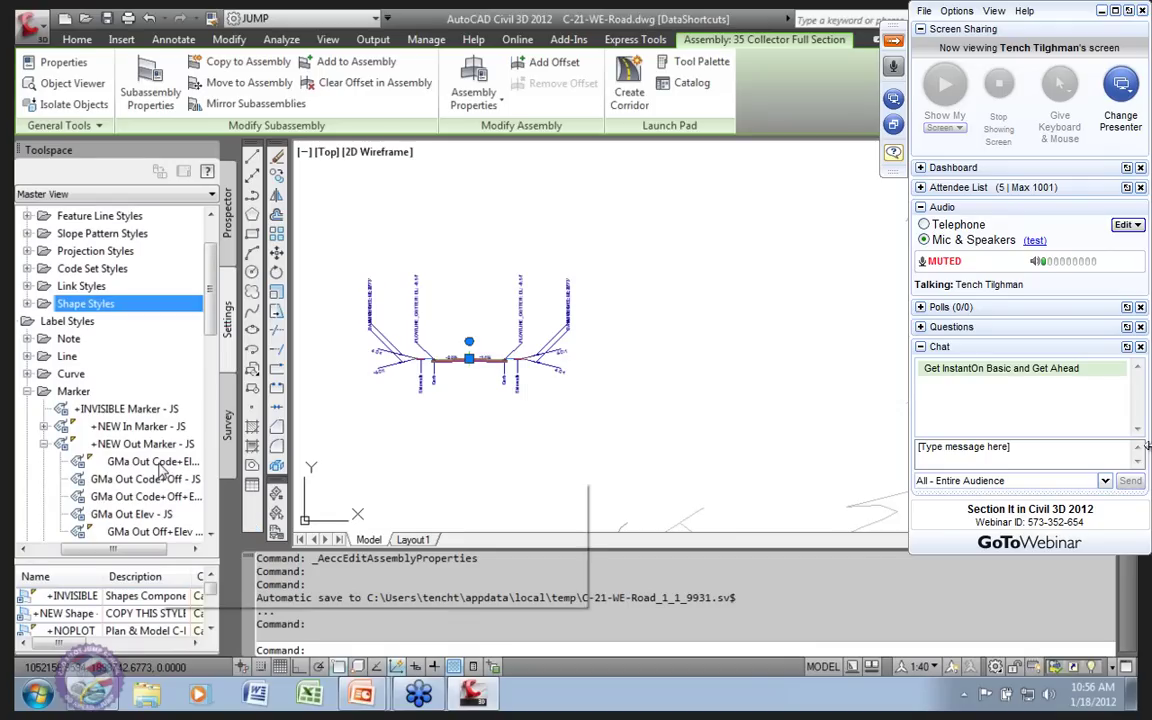
pyautogui.moveTo(162, 470)
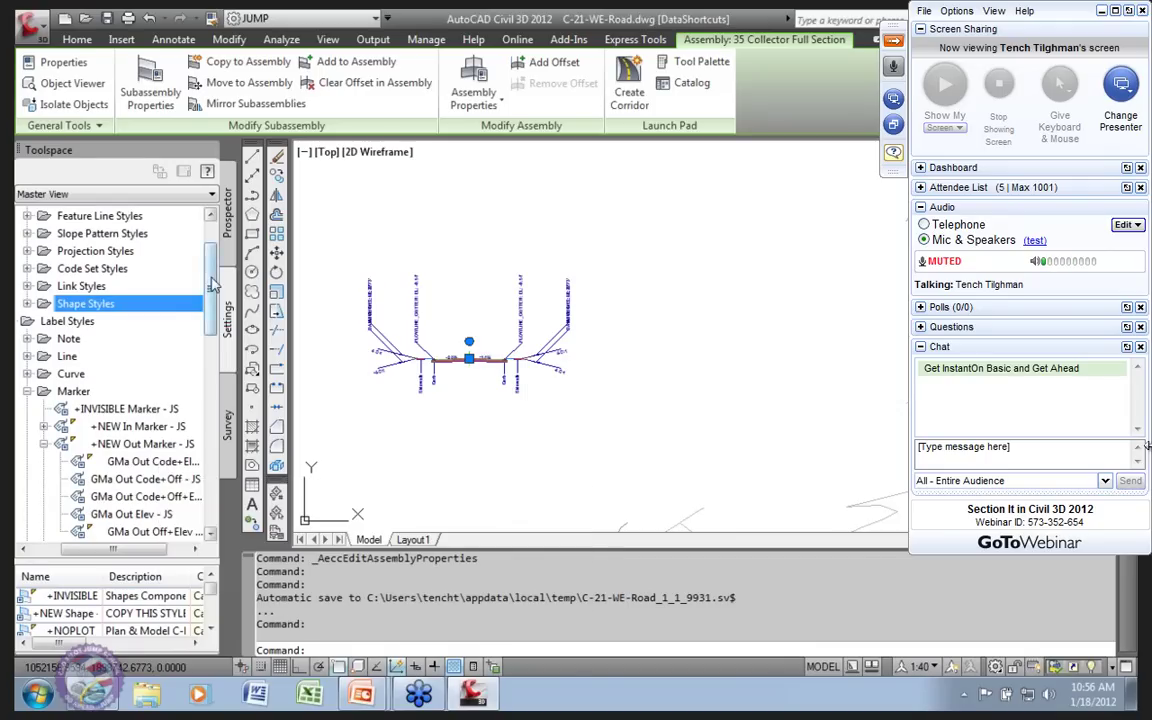
pyautogui.scroll(-2, 125, 380)
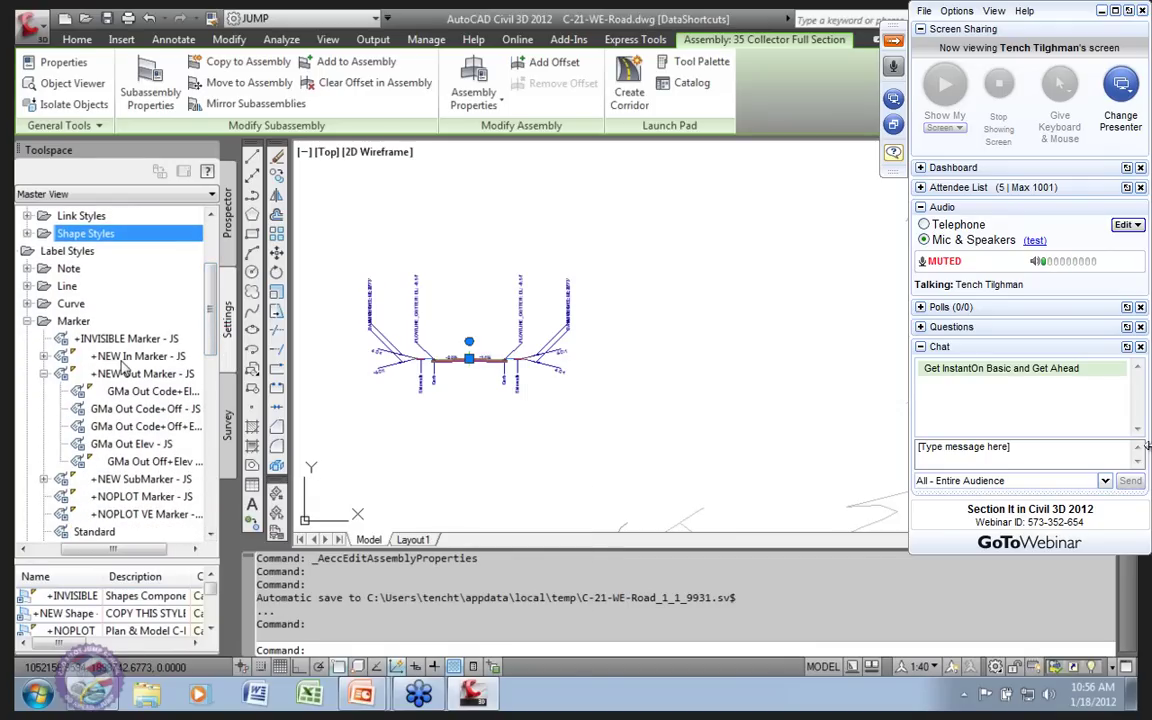
pyautogui.moveTo(123, 367)
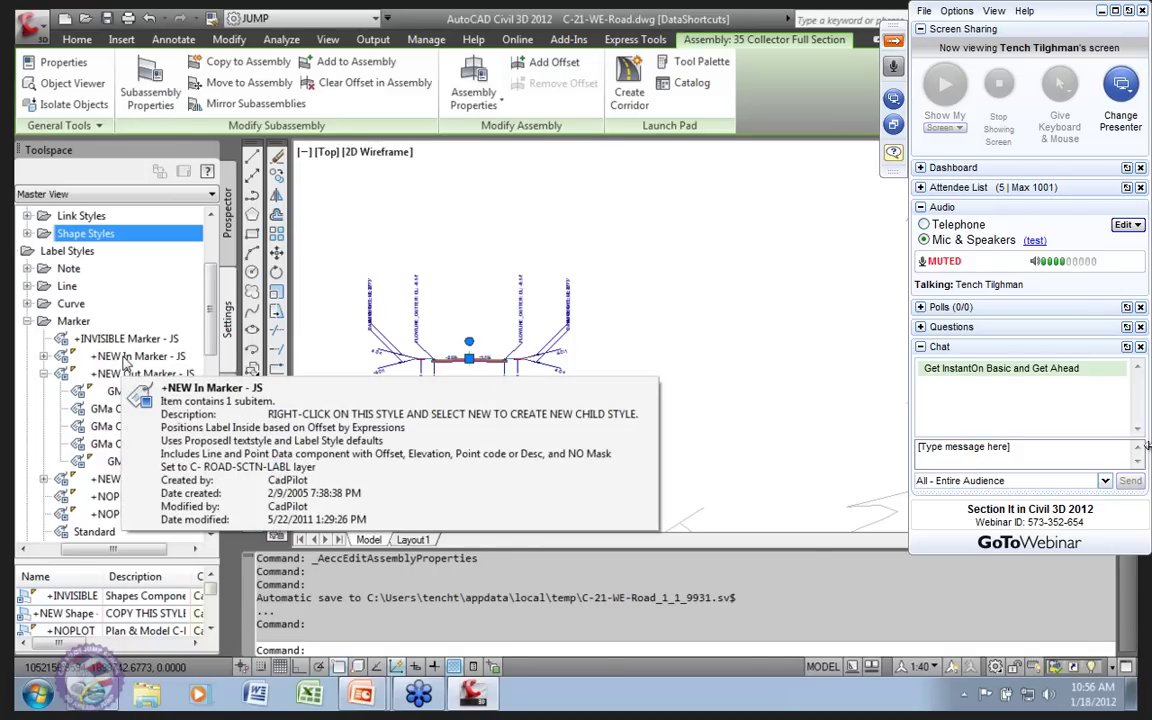
# Set the FlipLabelOut expression of the marker label styles to {Subassembly Point Offset}*0.0005 and regenerate the drawing.
pyautogui.moveTo(211, 338); pyautogui.dragTo(211, 363)
pyautogui.click(100, 462)
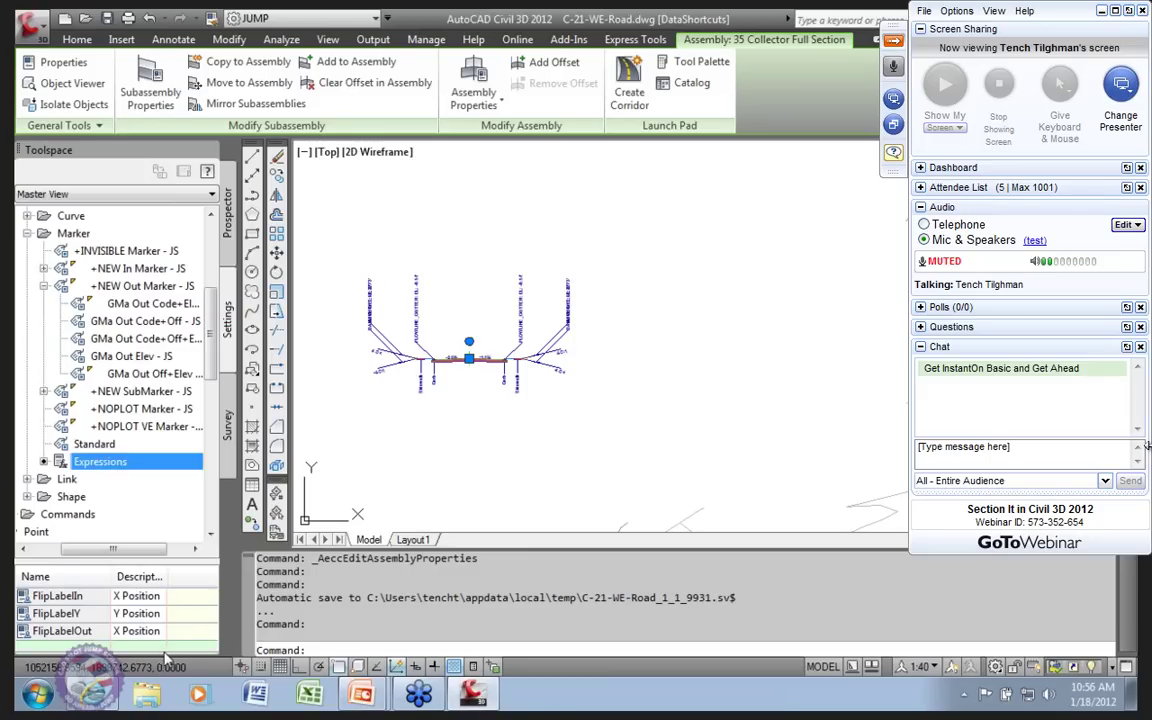
pyautogui.click(83, 633)
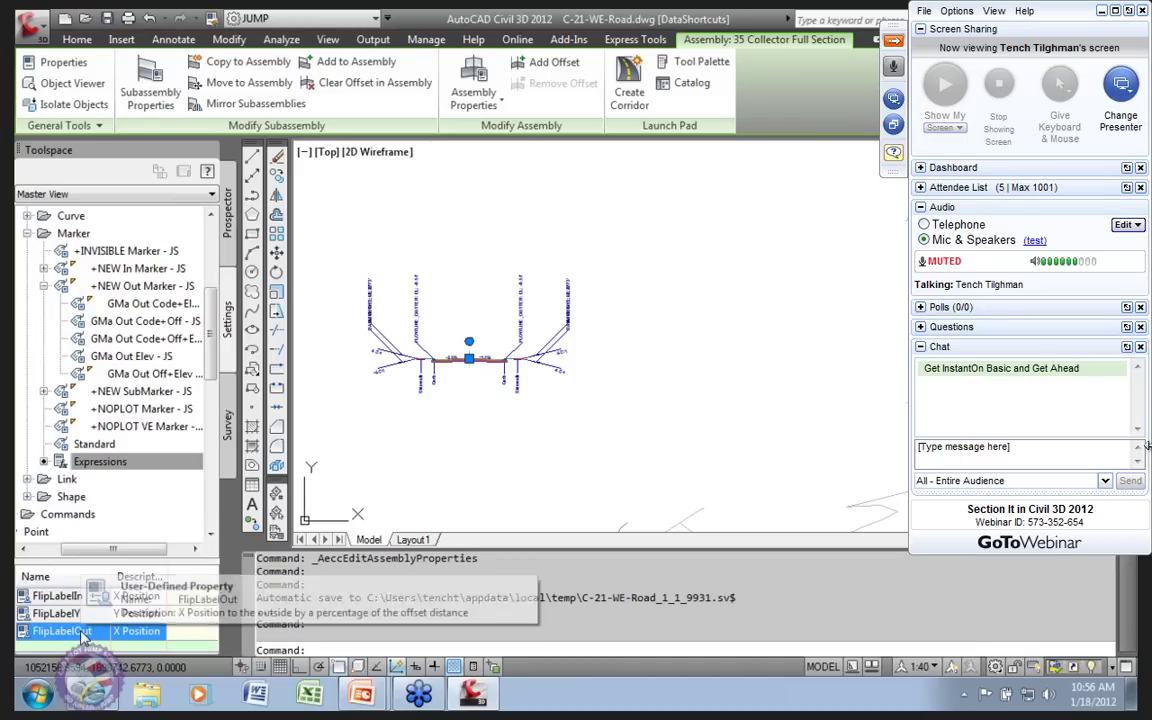
pyautogui.rightClick(83, 633)
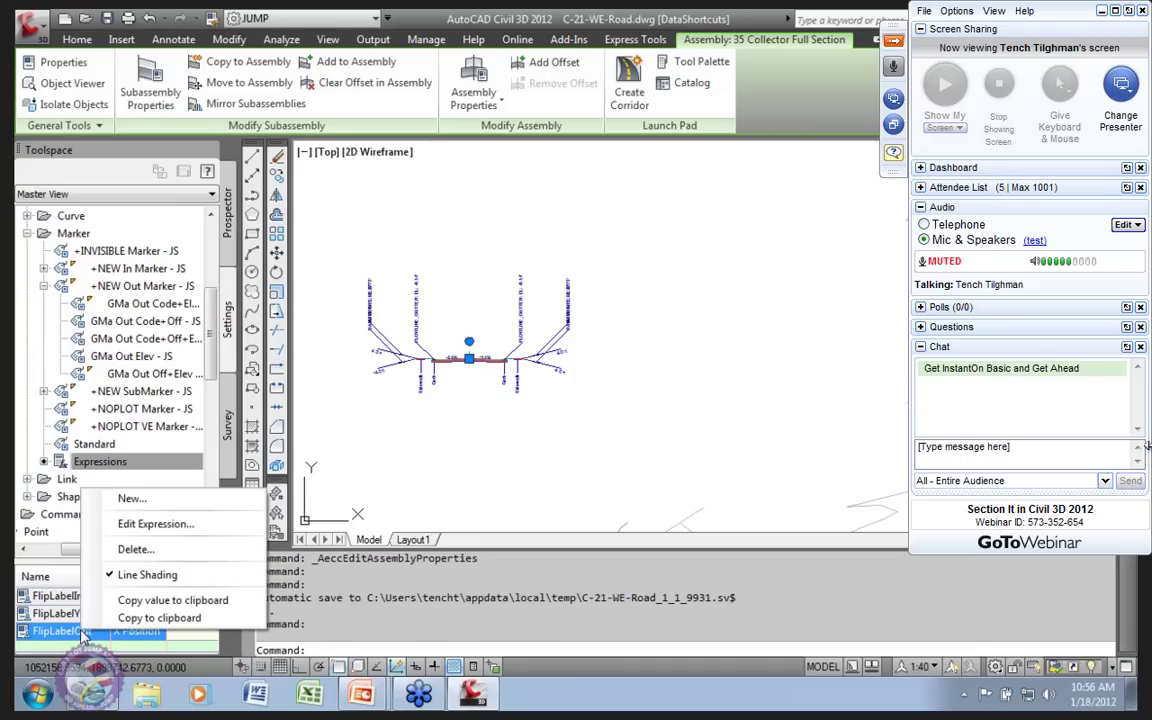
pyautogui.click(136, 532)
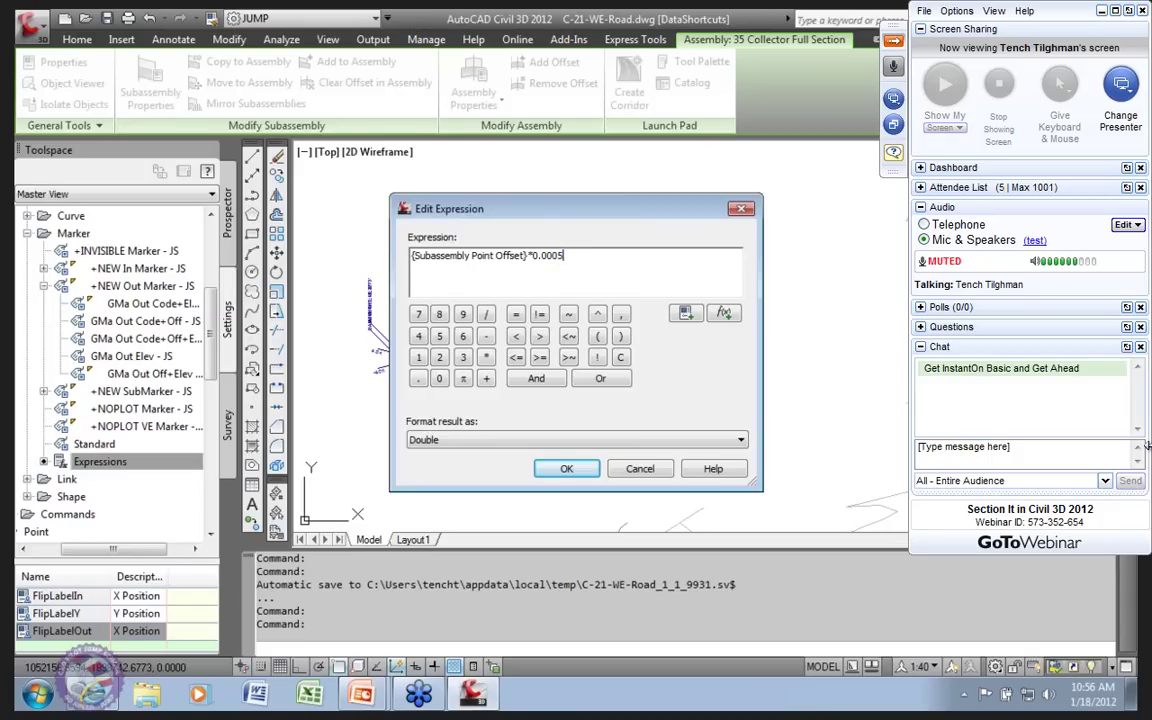
pyautogui.click(545, 472)
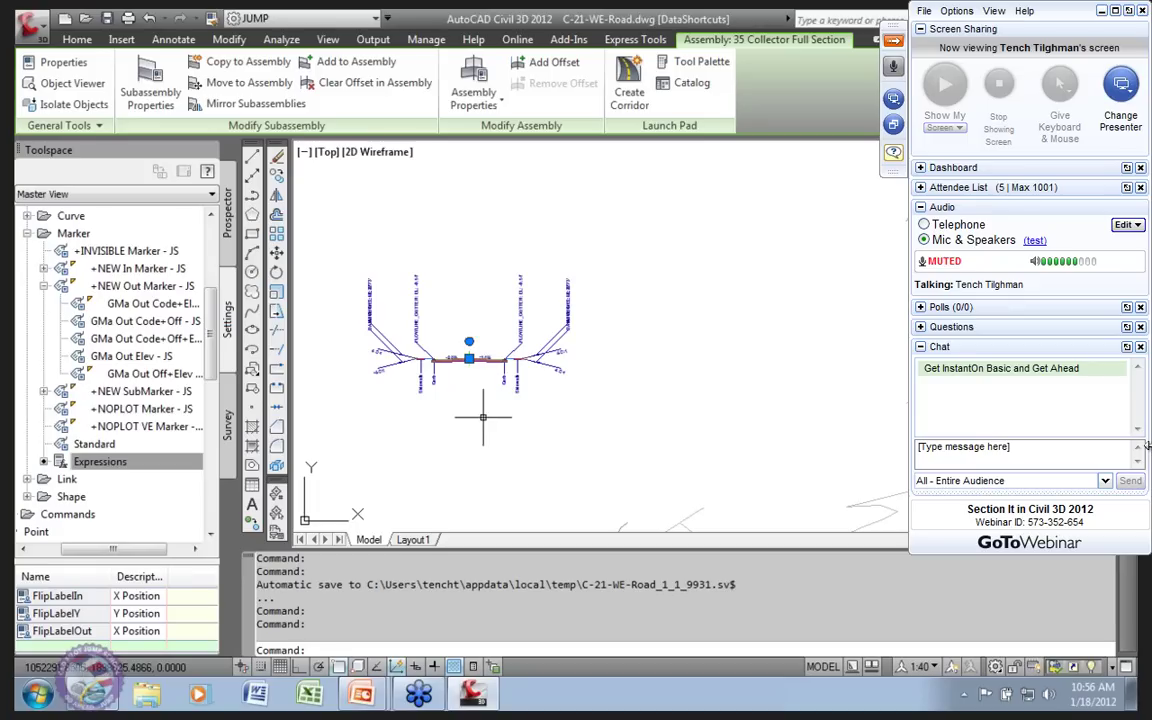
pyautogui.write('re')
pyautogui.press('Return')
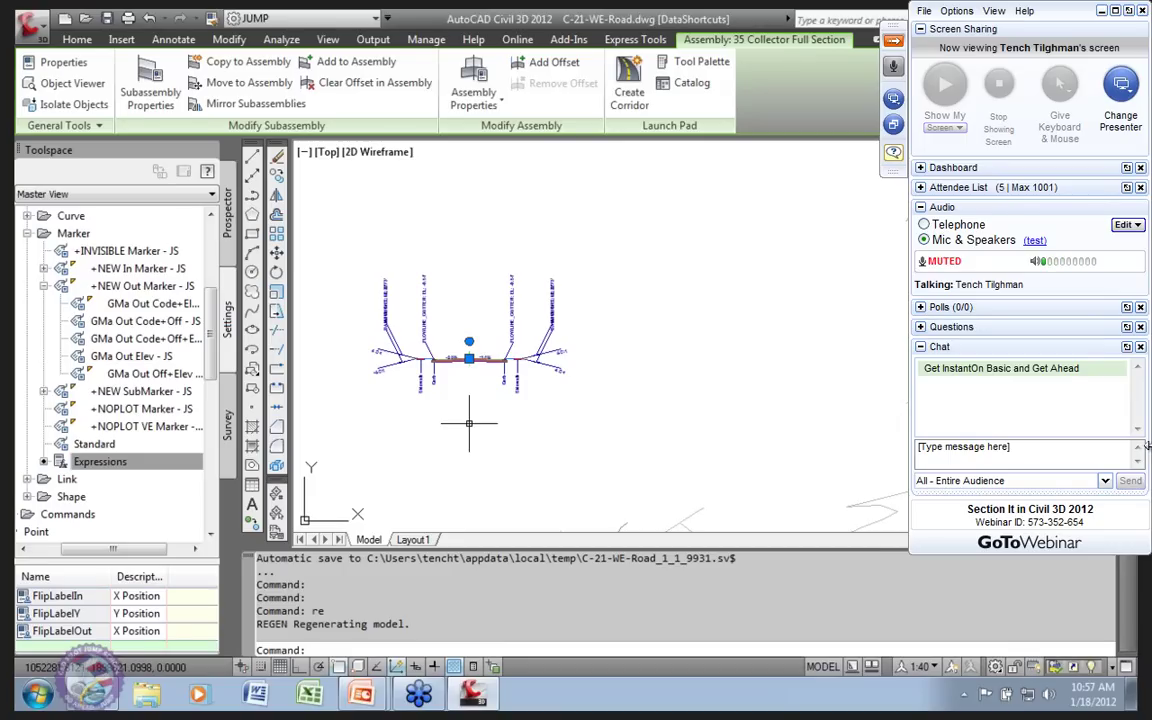
# Examine how the marker labels are positioned across the section view at station 6+00.
pyautogui.scroll(-3, 679, 345)
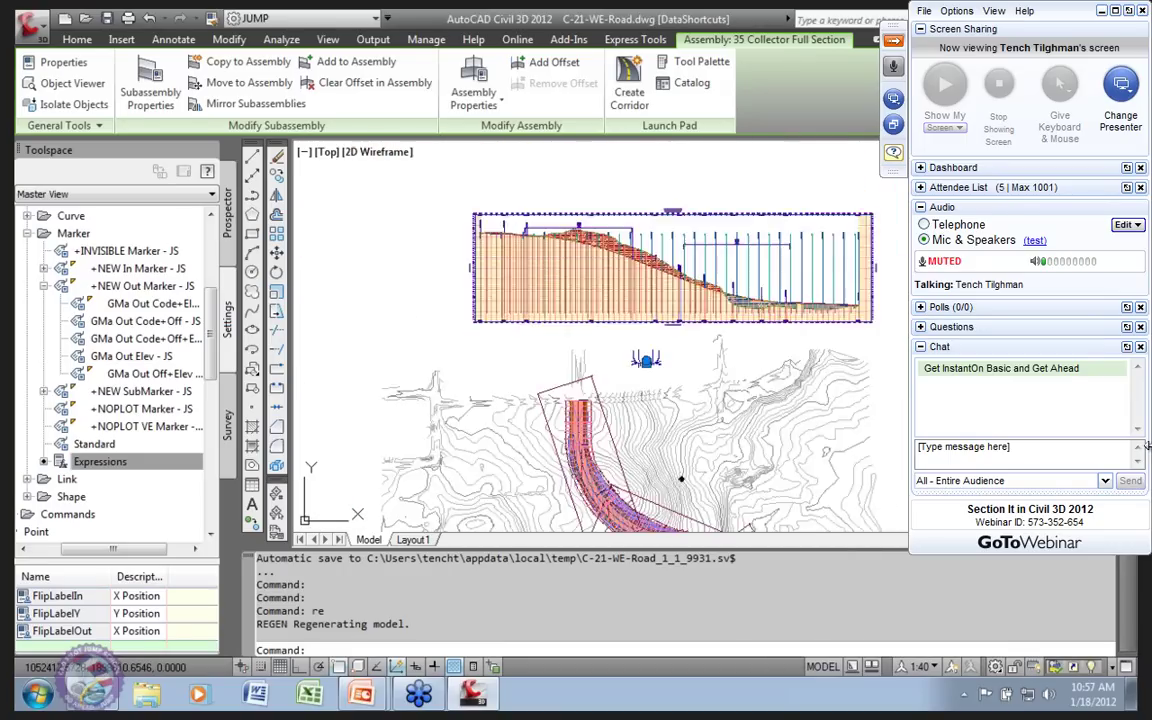
pyautogui.scroll(10, 643, 347)
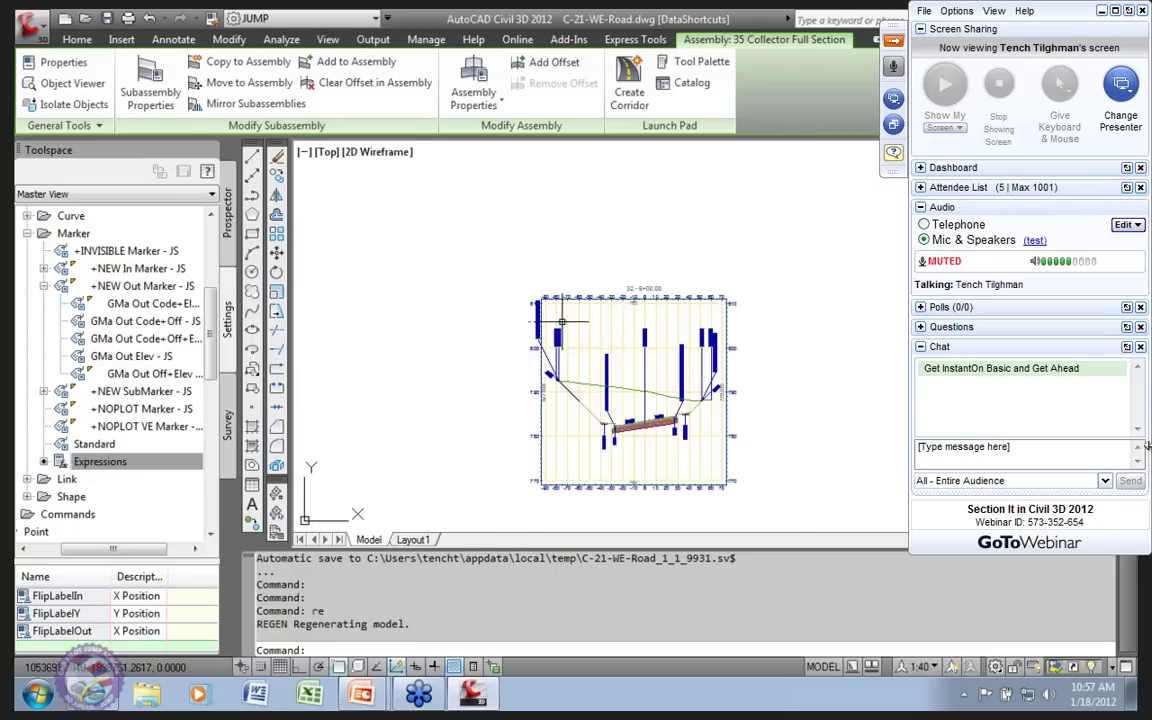
pyautogui.scroll(-5, 610, 330)
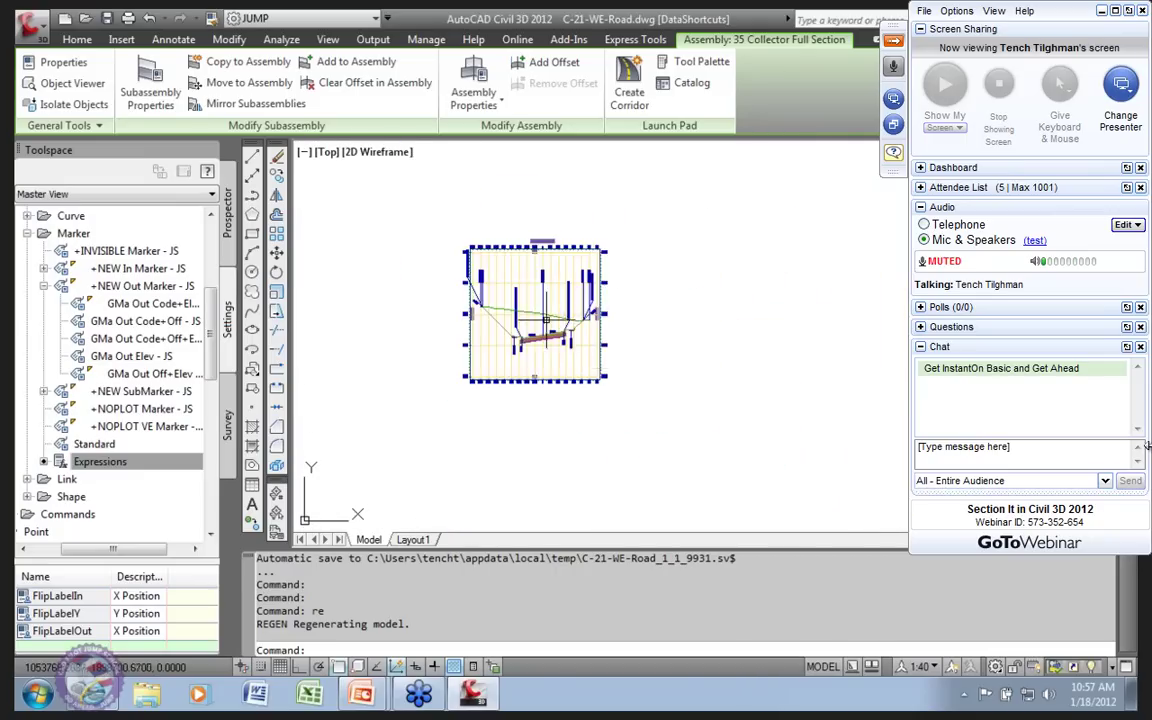
pyautogui.scroll(3, 592, 344)
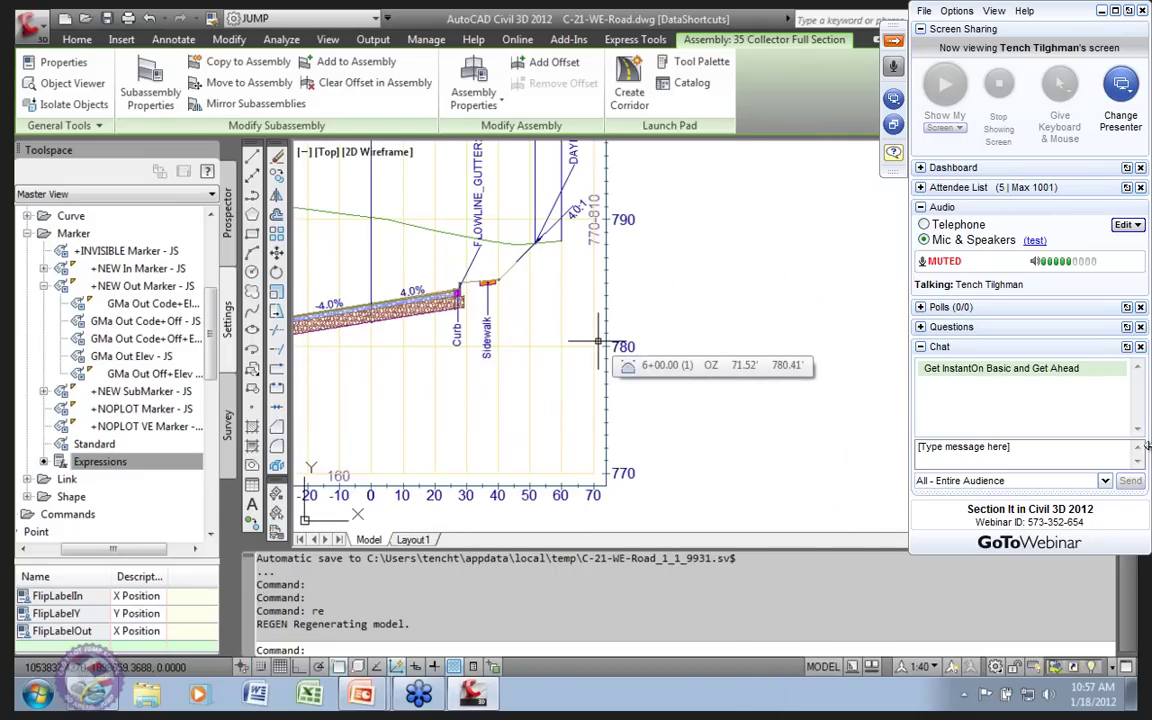
pyautogui.scroll(-5, 603, 417)
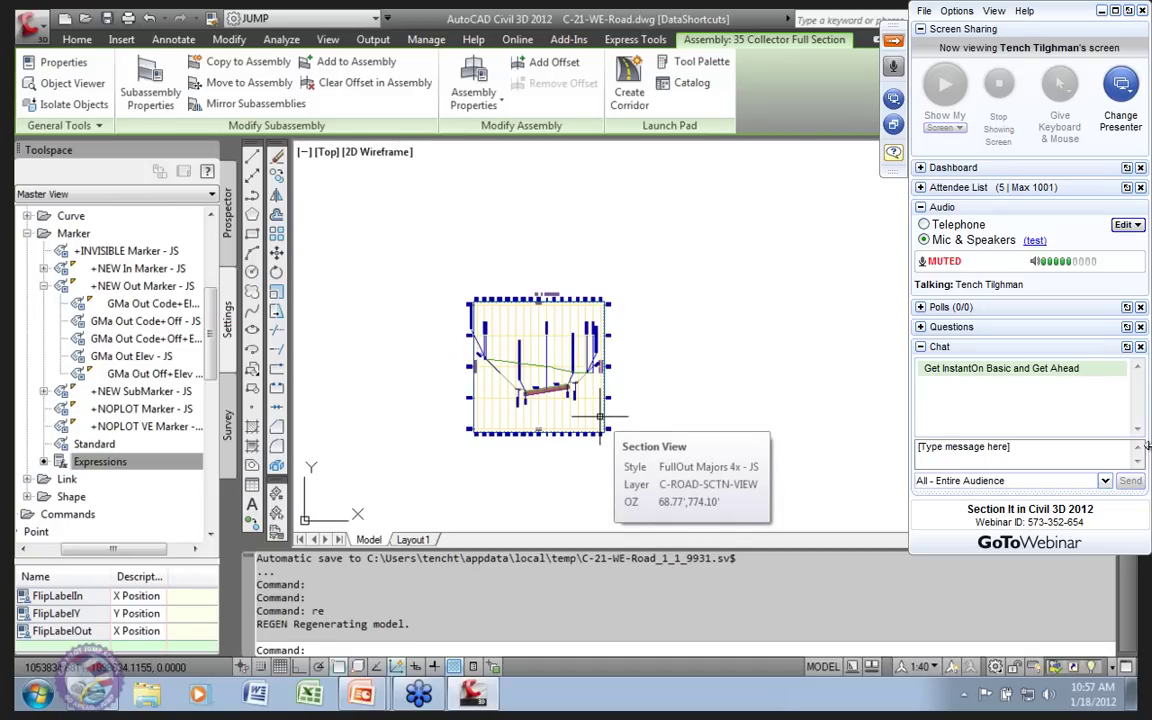
pyautogui.scroll(3, 575, 368)
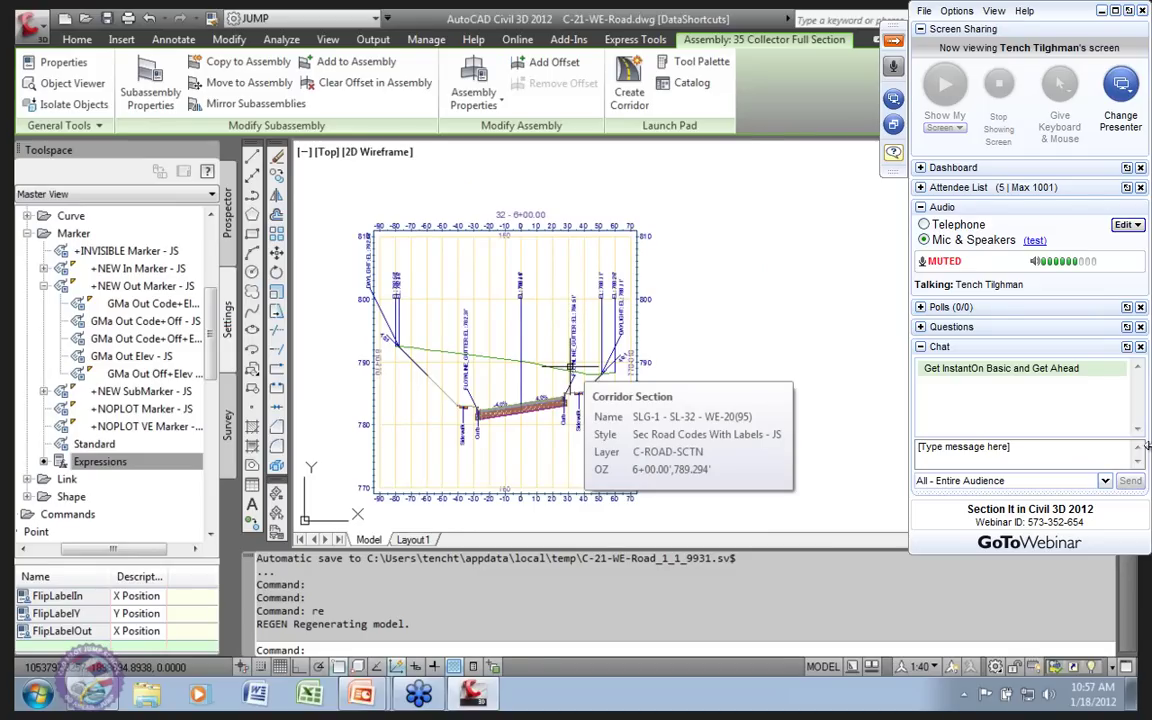
pyautogui.scroll(2, 600, 408)
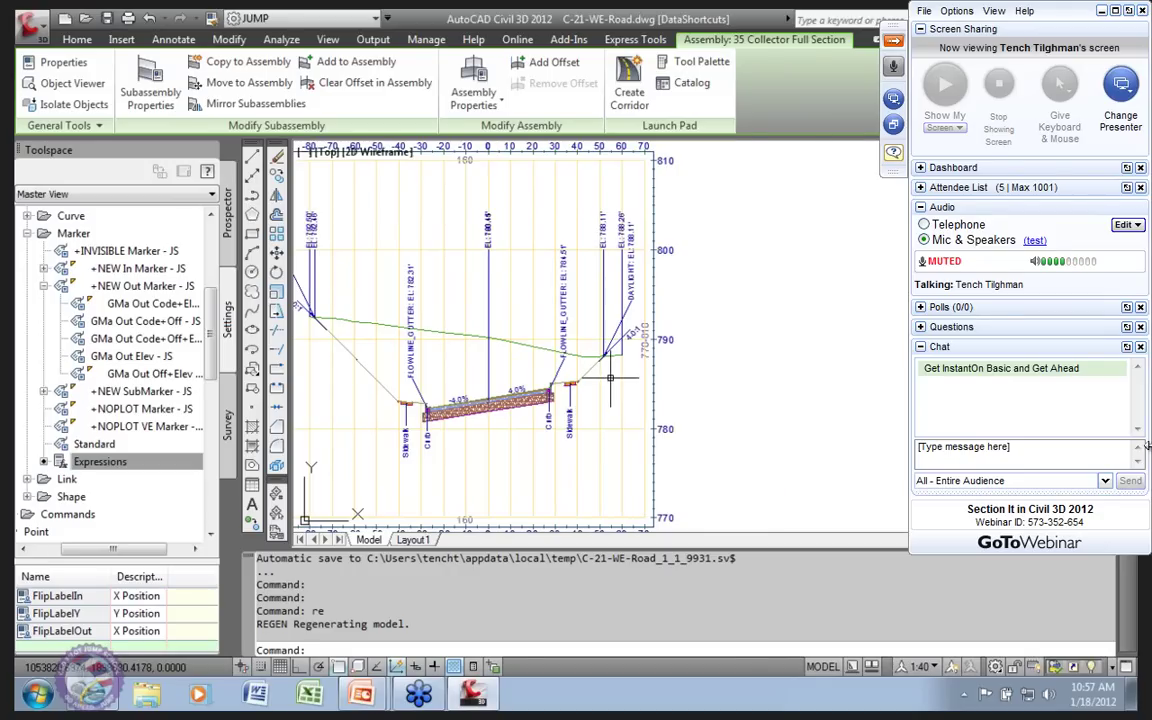
pyautogui.scroll(-2, 657, 367)
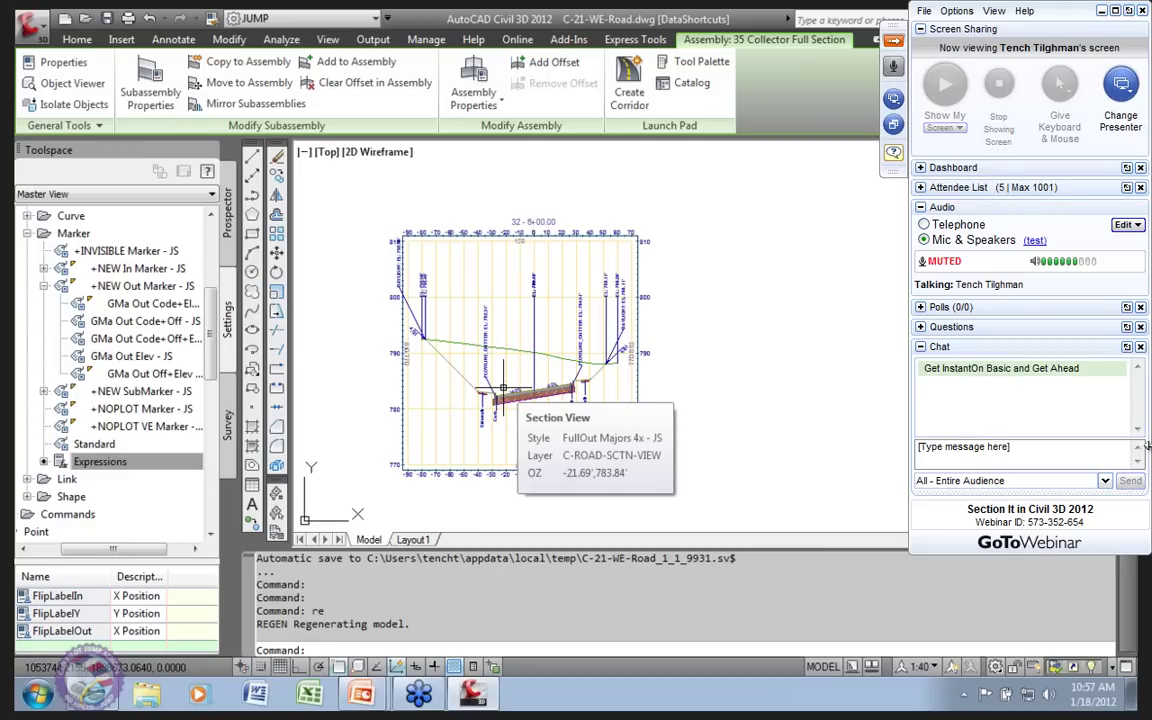
pyautogui.scroll(-3, 575, 430)
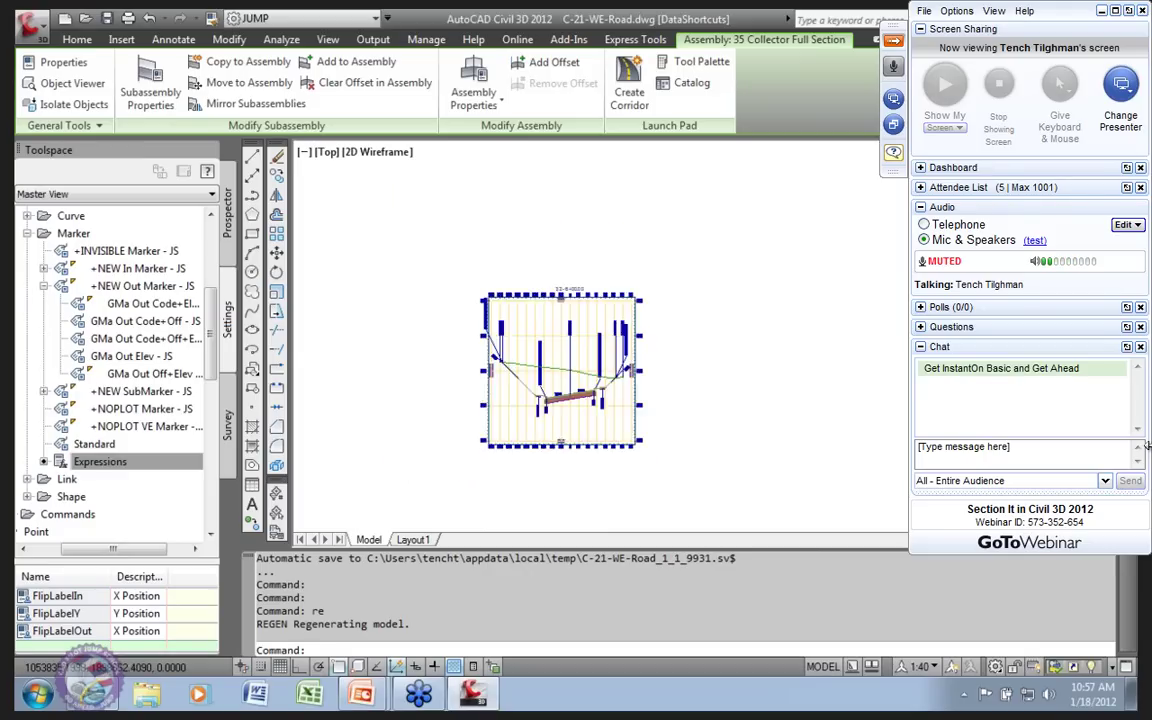
pyautogui.scroll(5, 579, 393)
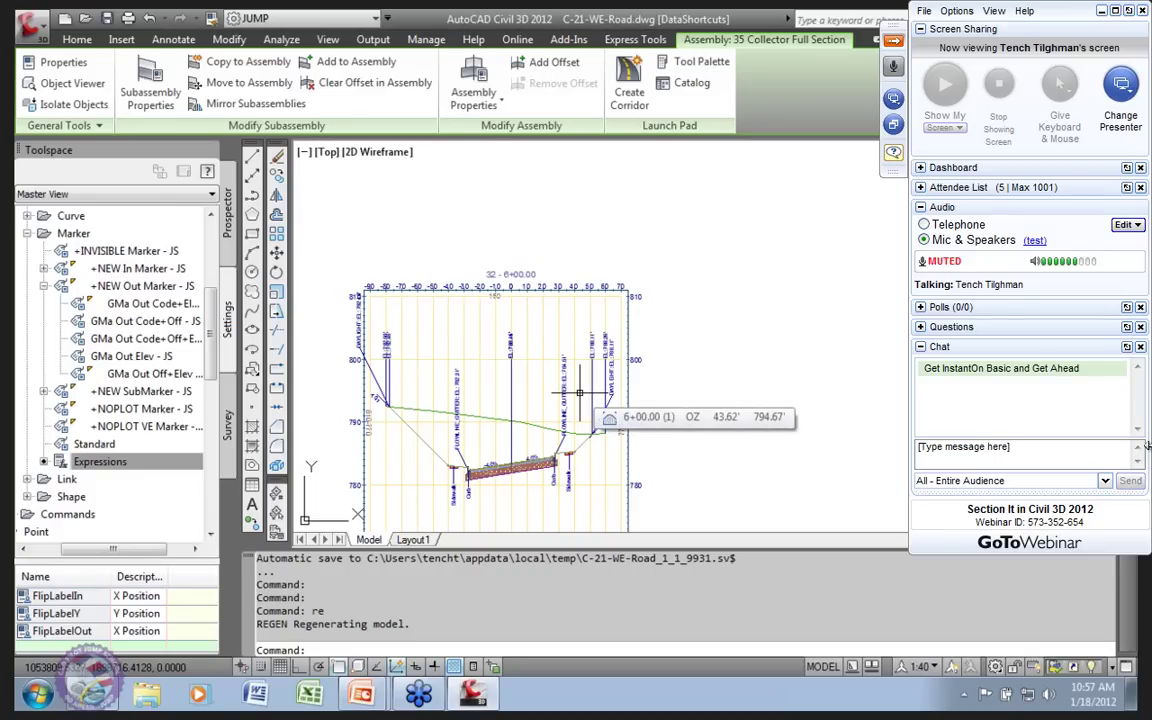
# Inspect the slope, curb and sidewalk labels along the section's road surface and return to the overall drawing.
pyautogui.scroll(-5, 579, 393)
pyautogui.moveTo(571, 375); pyautogui.dragTo(672, 312, button='middle')
pyautogui.scroll(10, 672, 312)
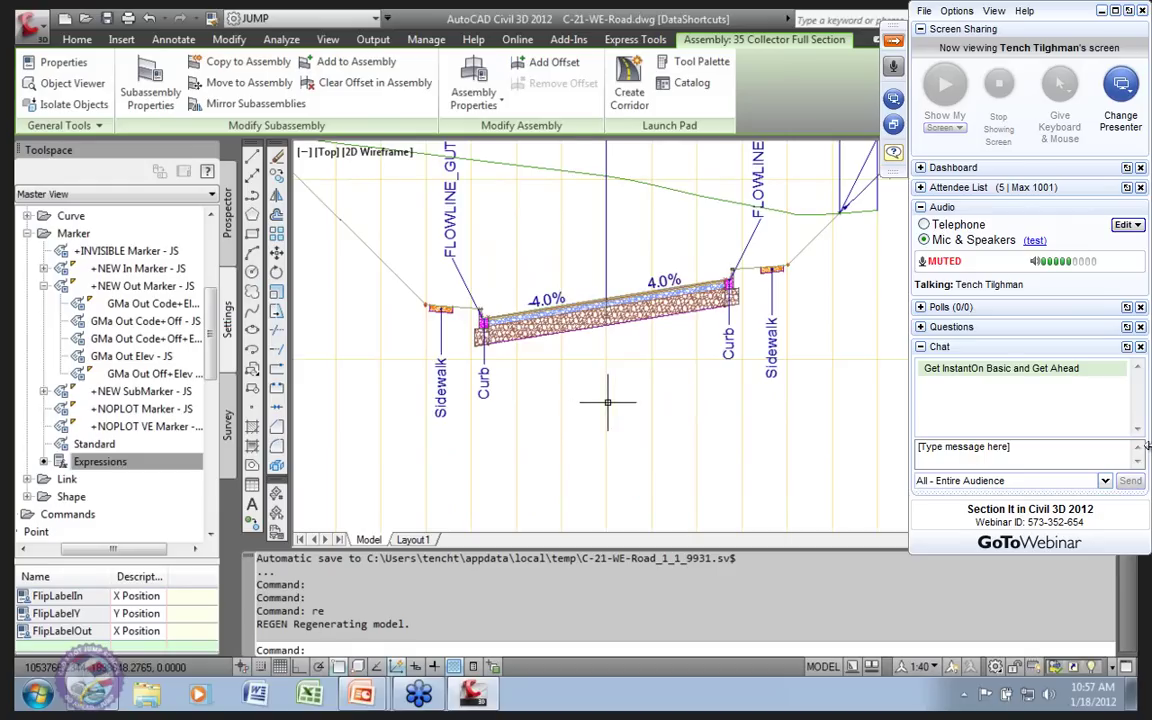
pyautogui.scroll(-5, 600, 385)
pyautogui.scroll(-5, 587, 369)
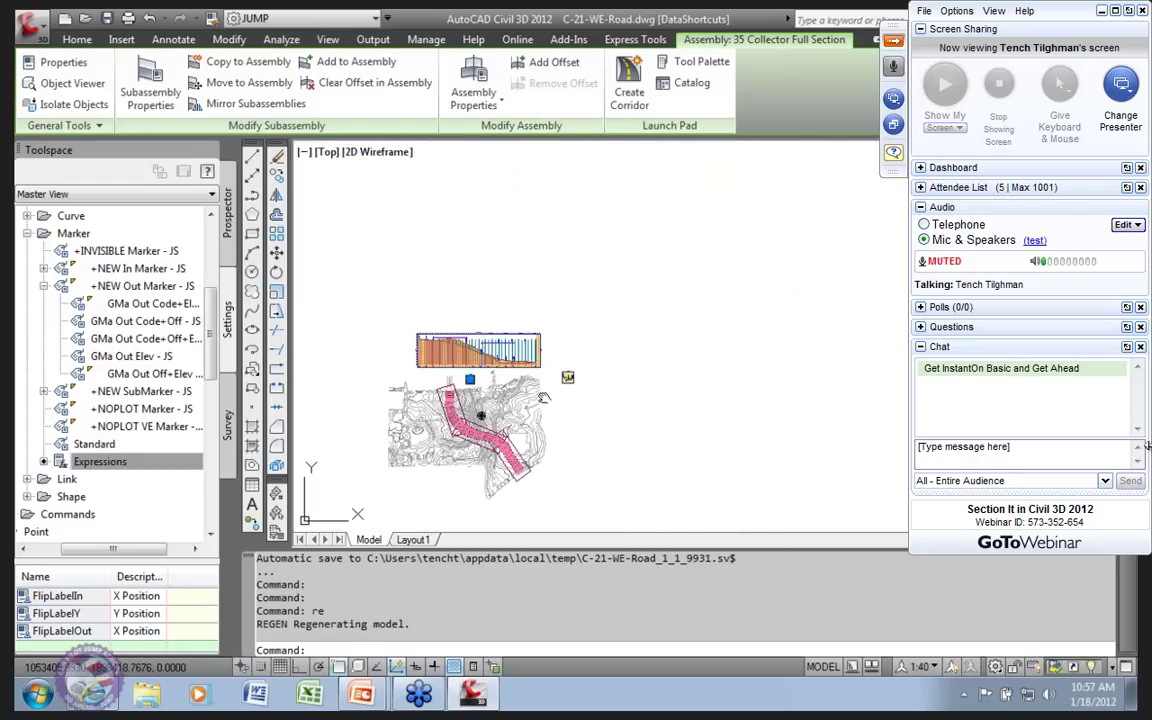
pyautogui.scroll(2, 513, 328)
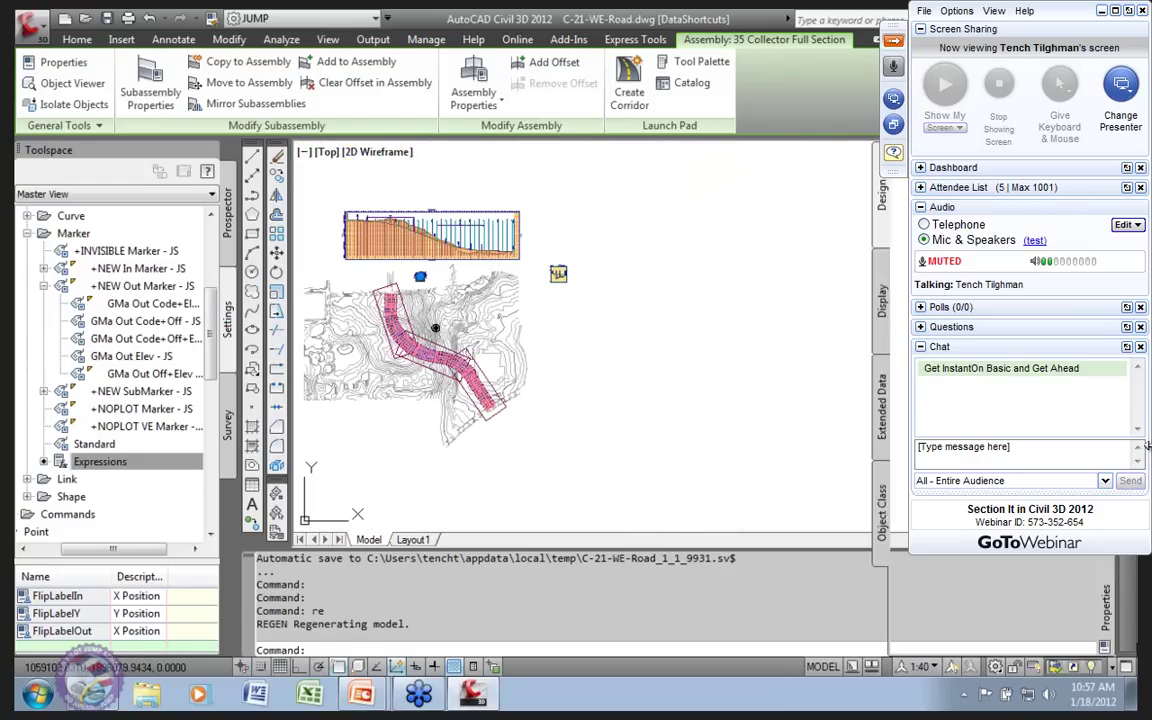